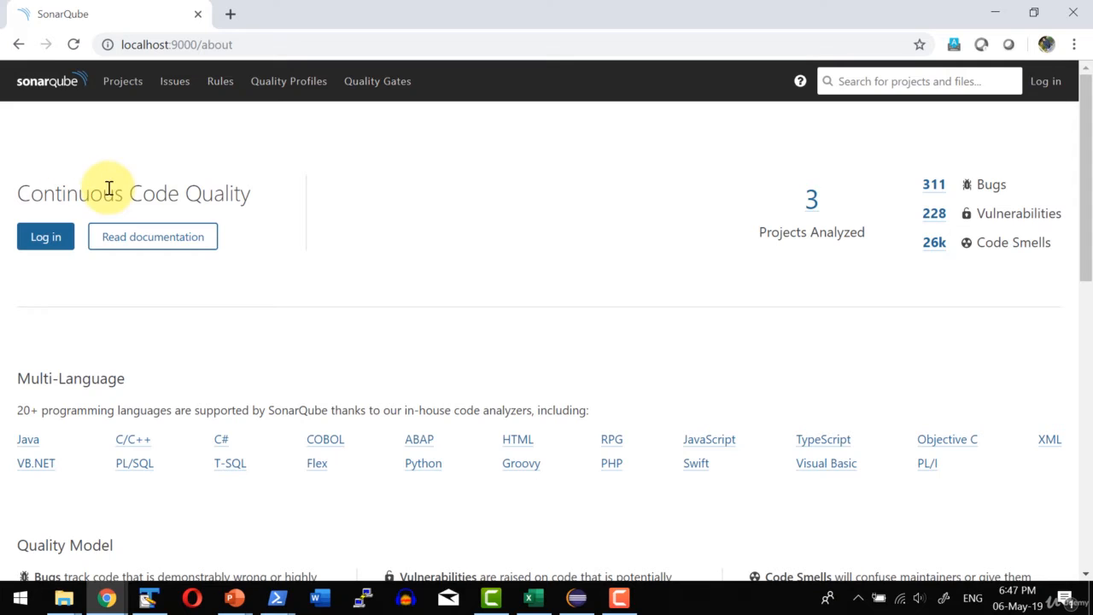
Log in to SonarQube with the prefilled admin credentials.
left_click(46, 239)
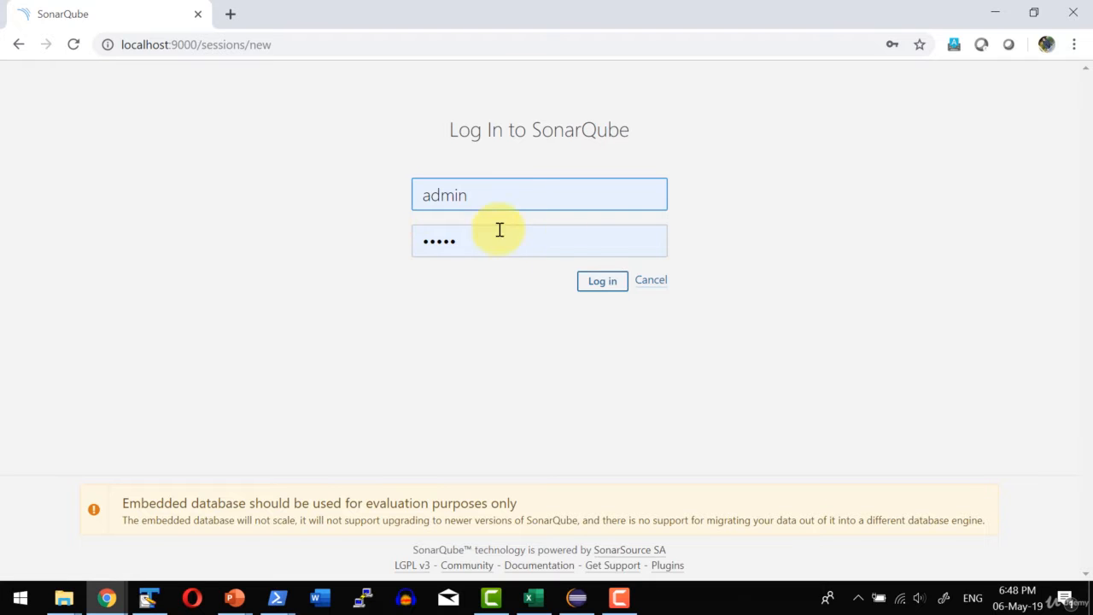
left_click(615, 286)
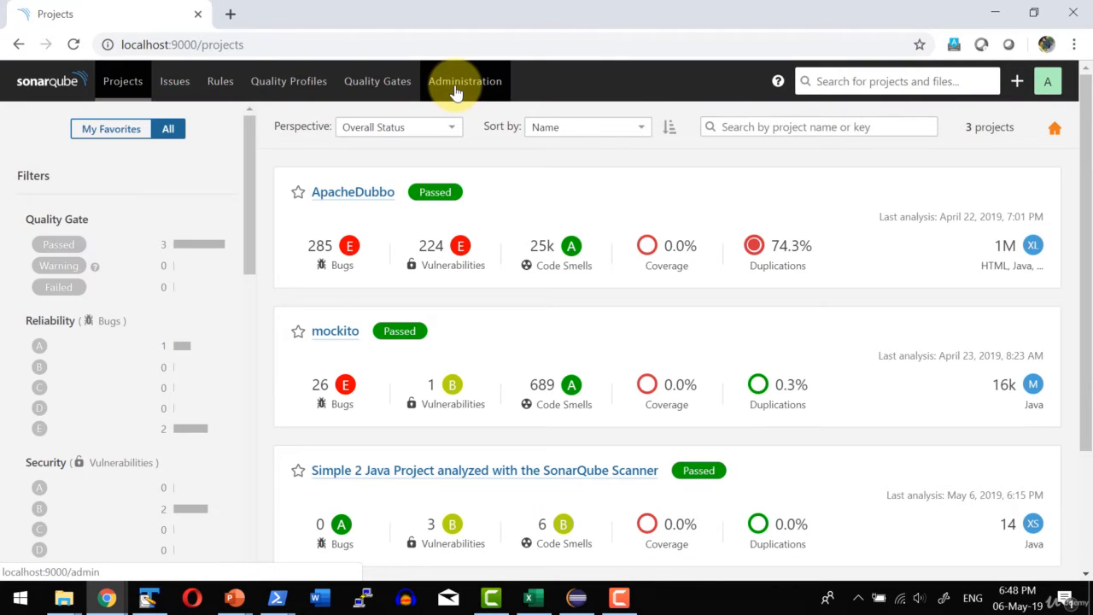
Open the Users page under the Security section of Administration and look over the user list and the other security options.
left_click(456, 93)
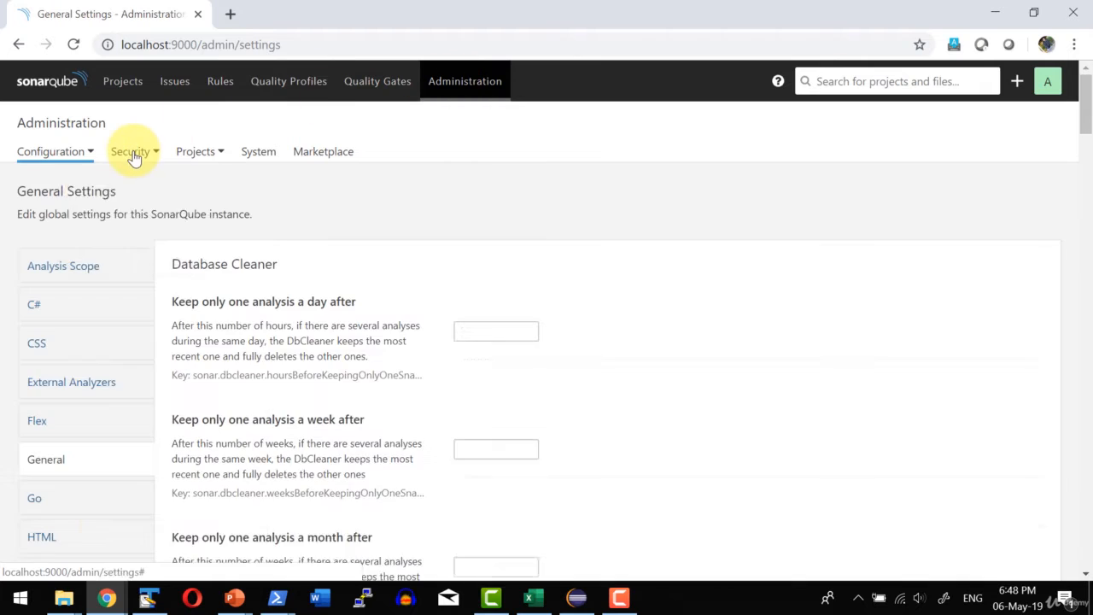
left_click(132, 154)
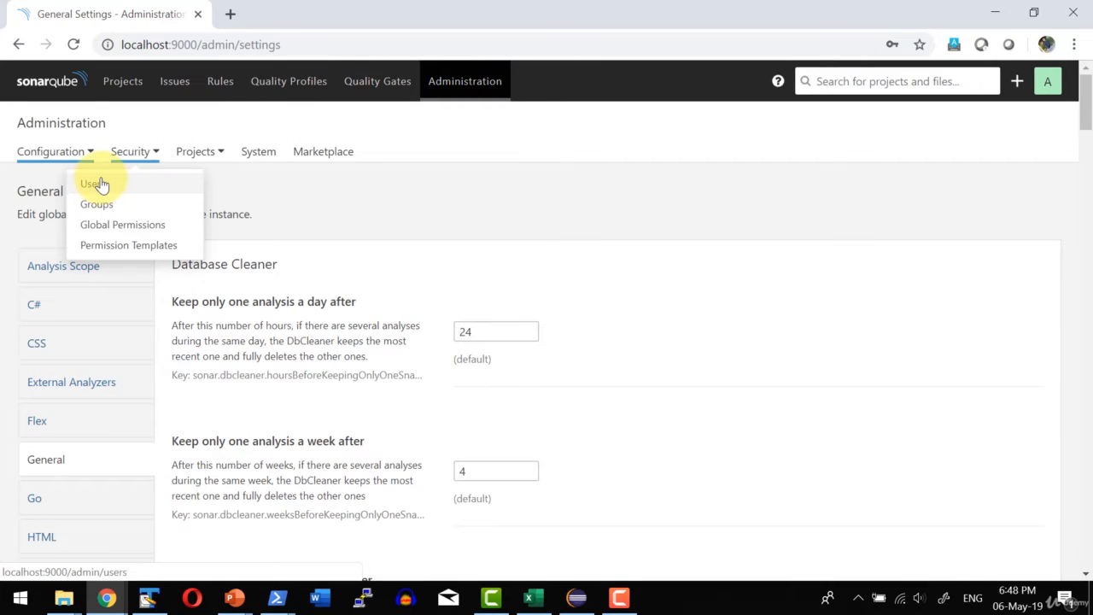
left_click(95, 183)
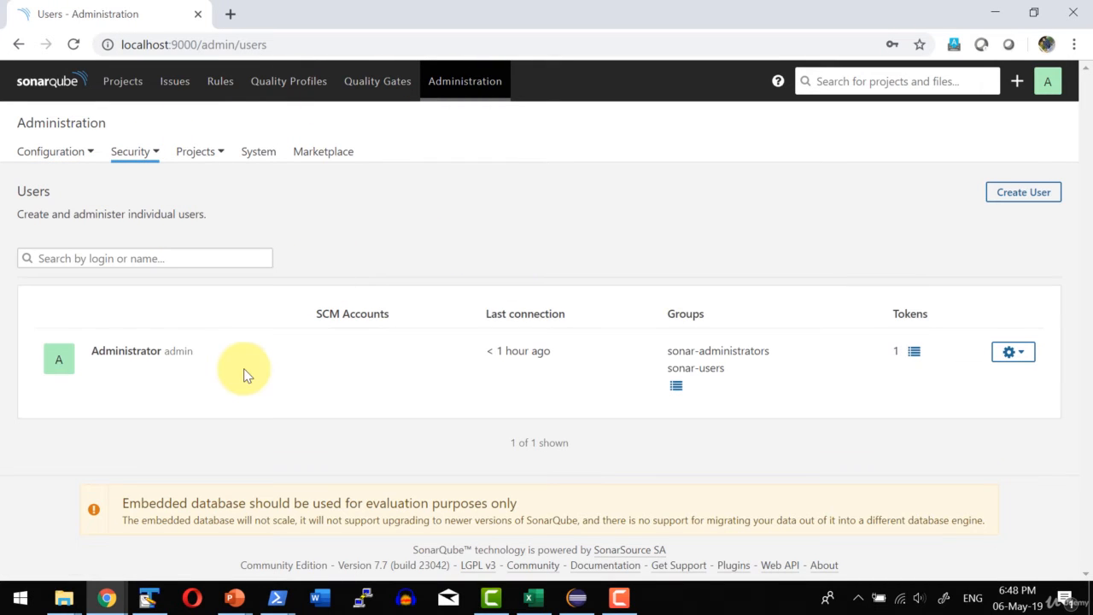
left_click(131, 152)
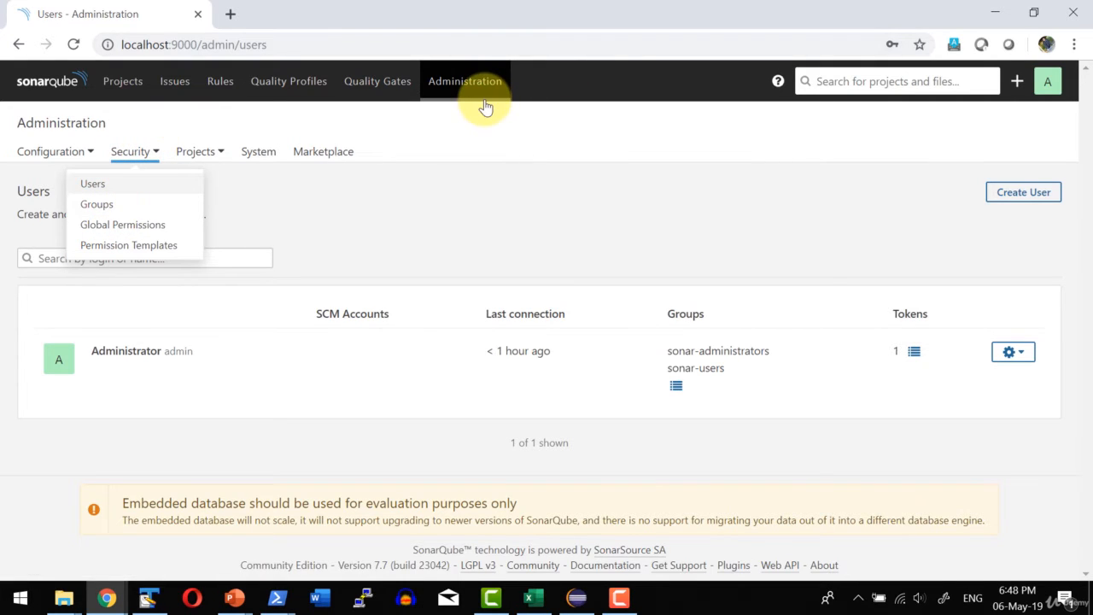
left_click(464, 156)
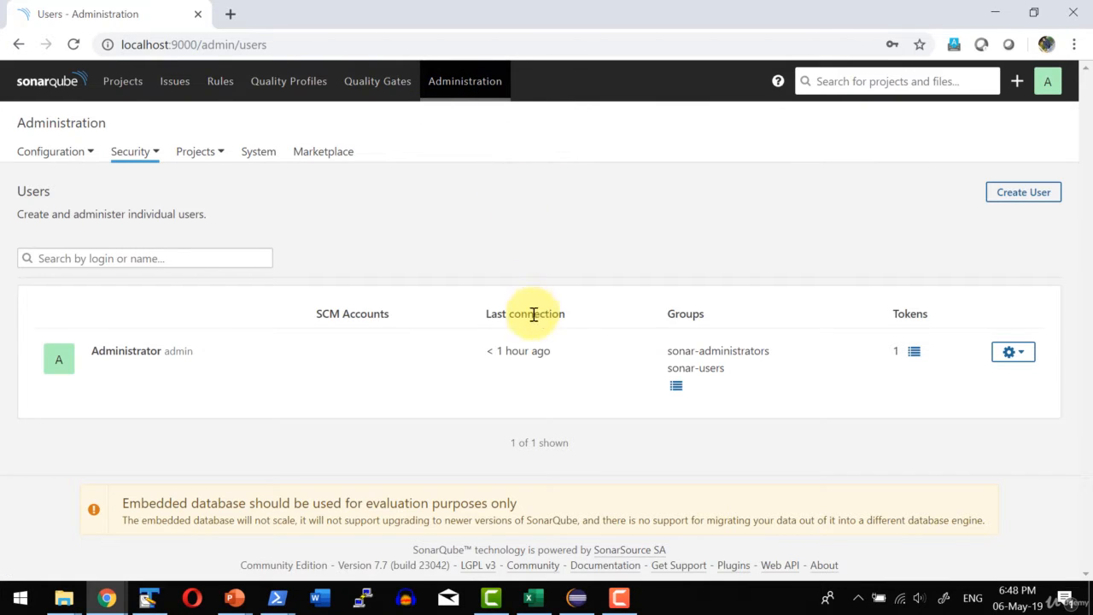
Open the projects list from the home page and look through all analyzed projects.
left_click(41, 86)
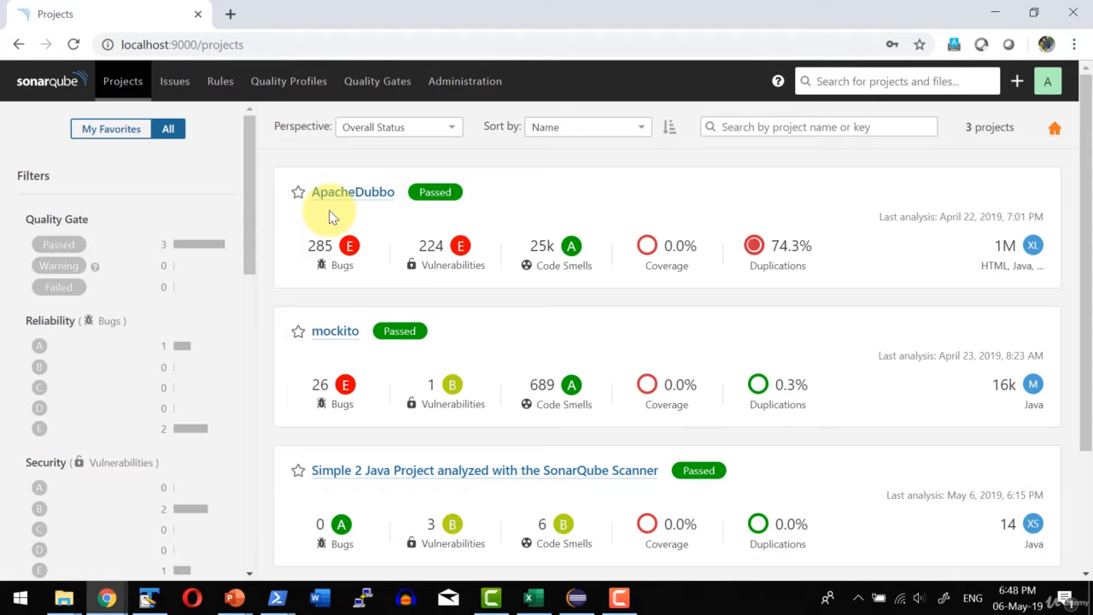
scroll(646, 362, "down", 3)
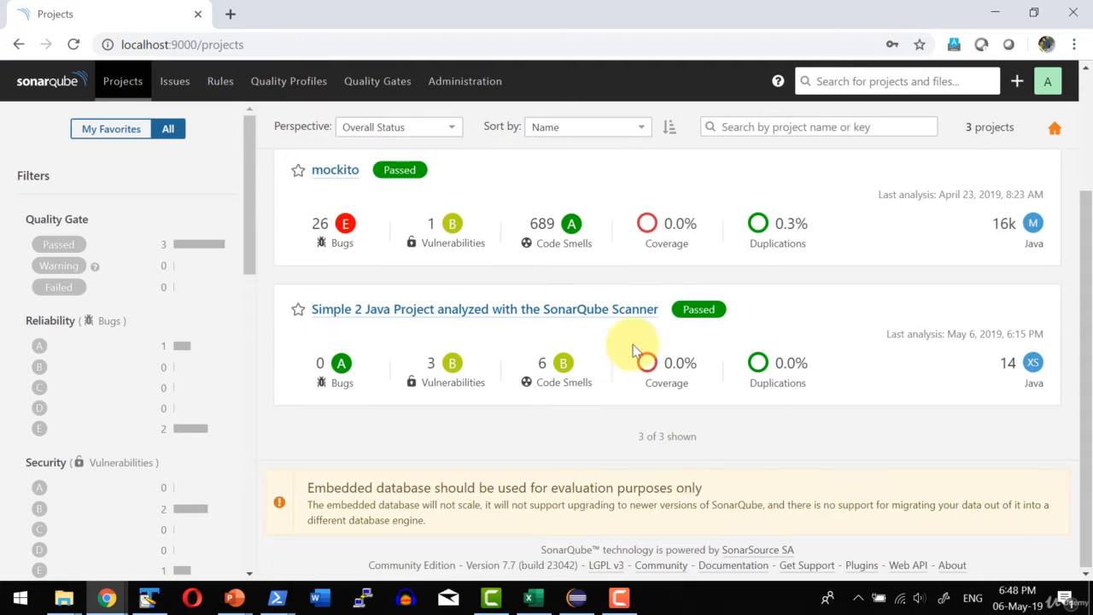
scroll(687, 474, "up", 3)
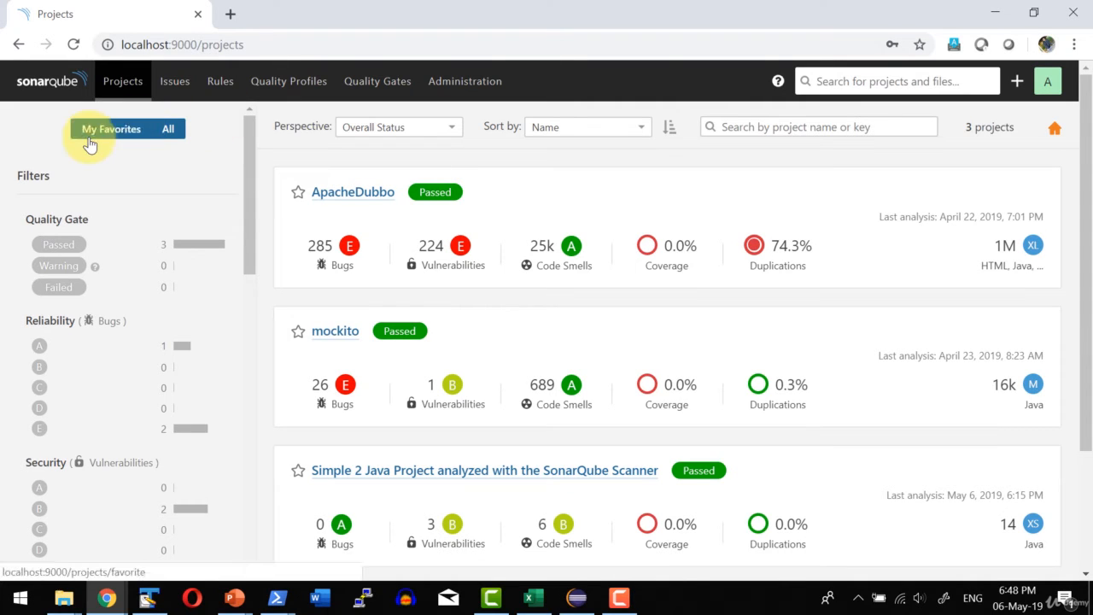
Try the Passed, Warning and Failed quality gate filters on the projects list, ending with the full unfiltered list.
left_click(59, 249)
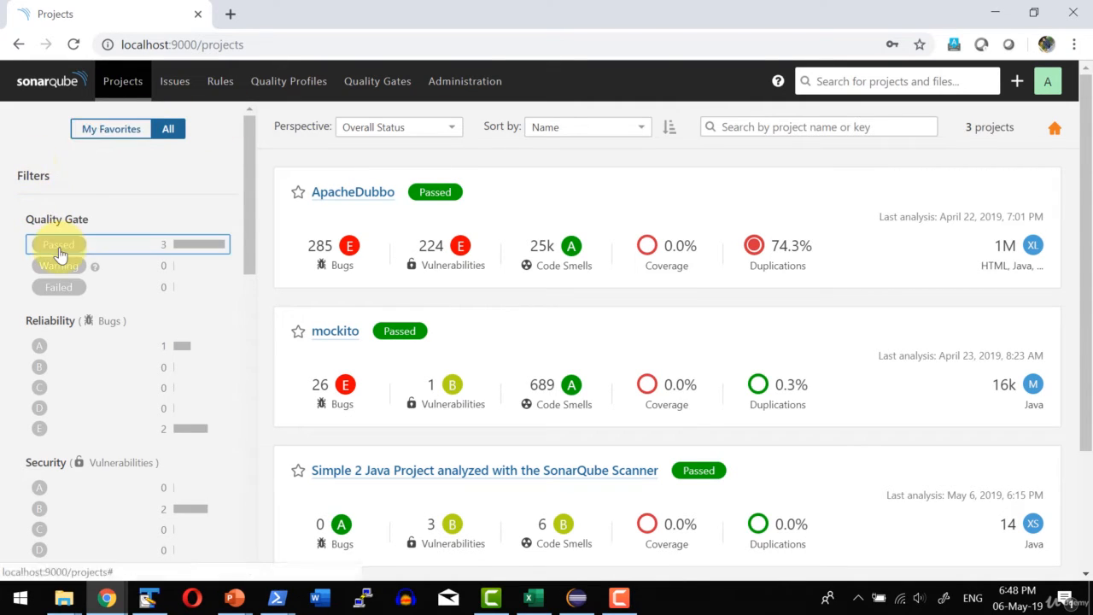
left_click(60, 266)
left_click(57, 288)
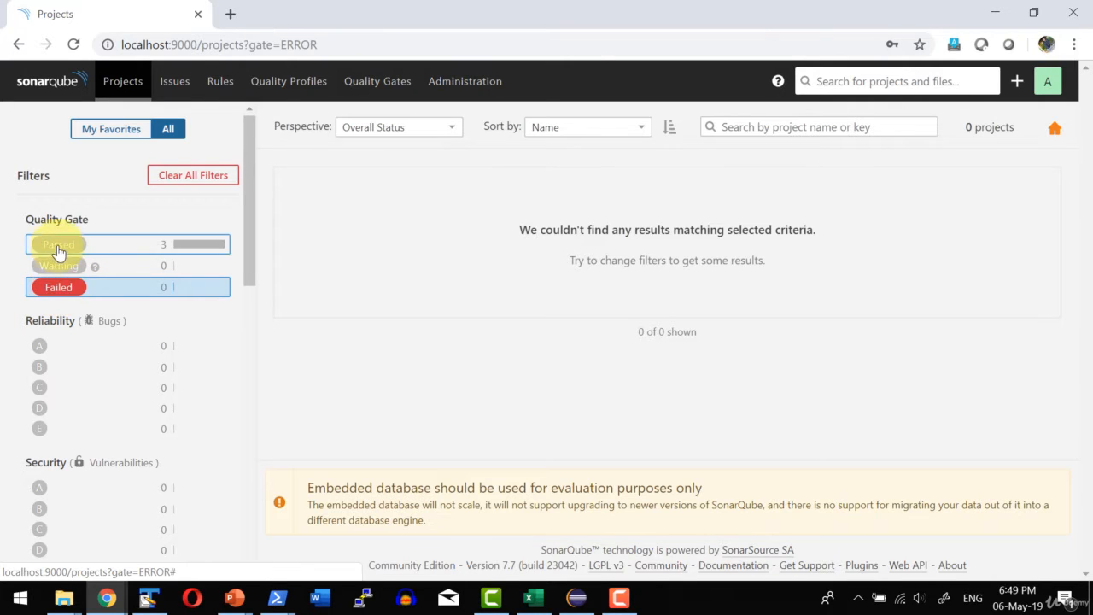
left_click(58, 251)
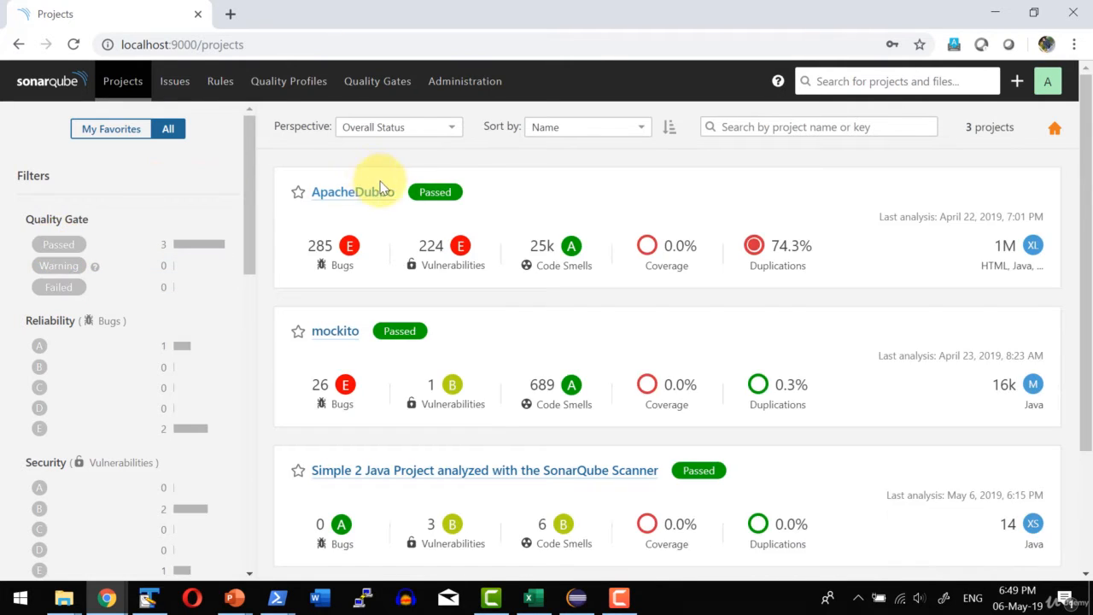
Switch the projects list to the Risk perspective and examine the coverage versus technical debt bubble chart.
left_click(441, 135)
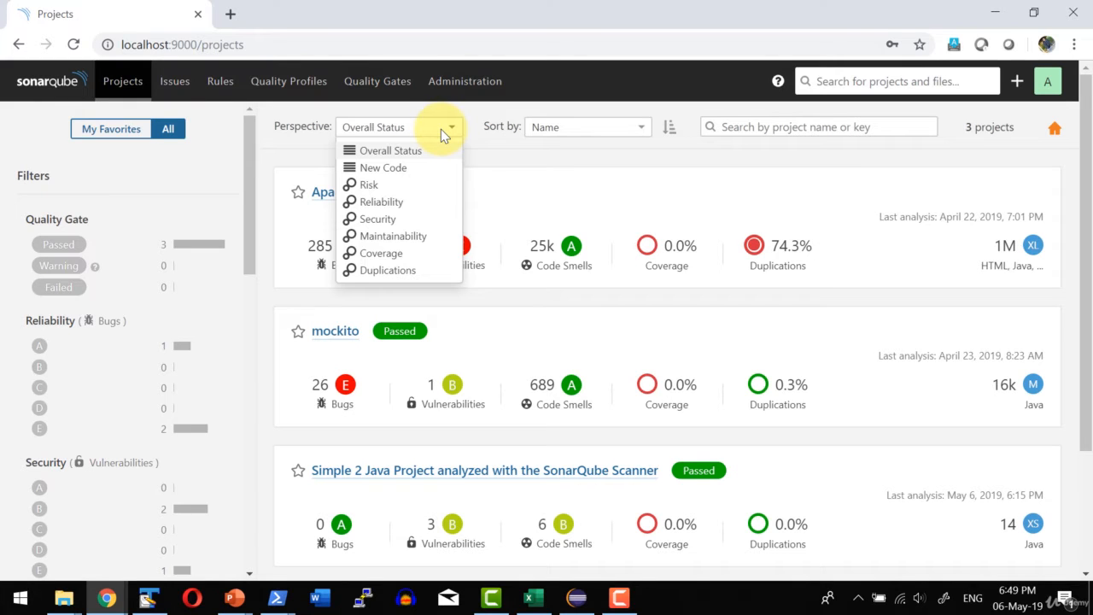
left_click(398, 188)
scroll(755, 299, "down", 3)
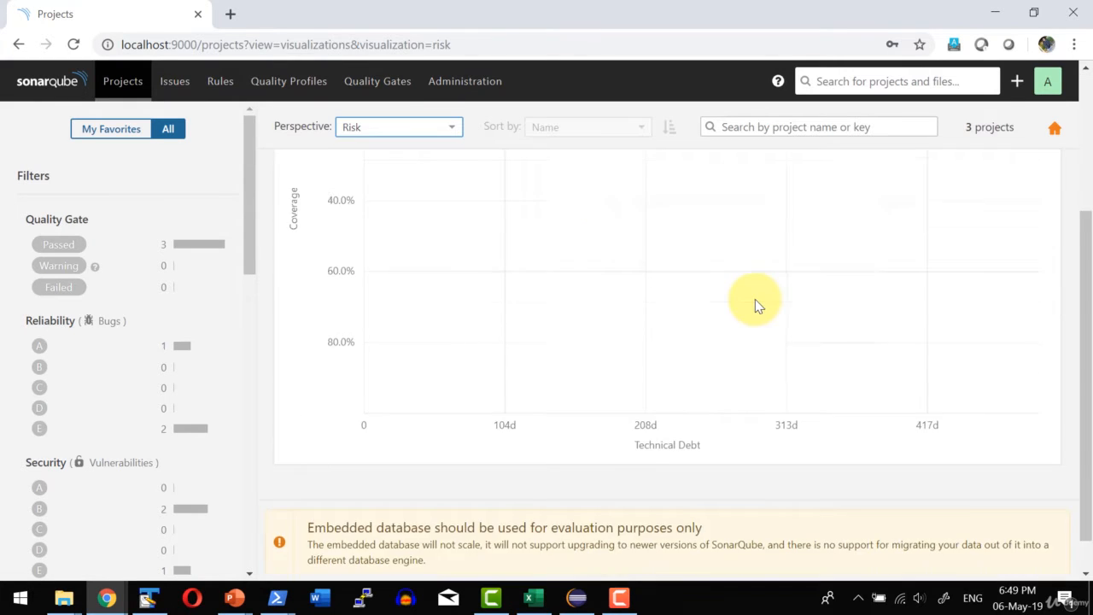
scroll(755, 299, "down", 1)
scroll(616, 329, "up", 10)
scroll(617, 329, "down", 8)
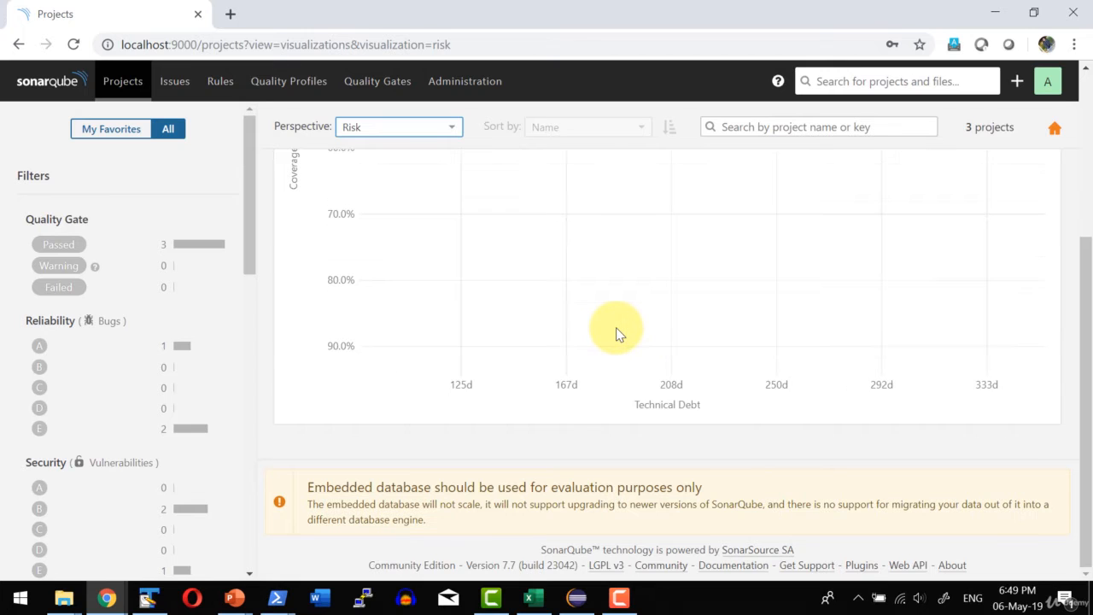
scroll(622, 332, "down", 2)
scroll(625, 329, "up", 5)
Return the projects list to the Overall Status perspective and view the available sort options, keeping Name.
left_click(398, 126)
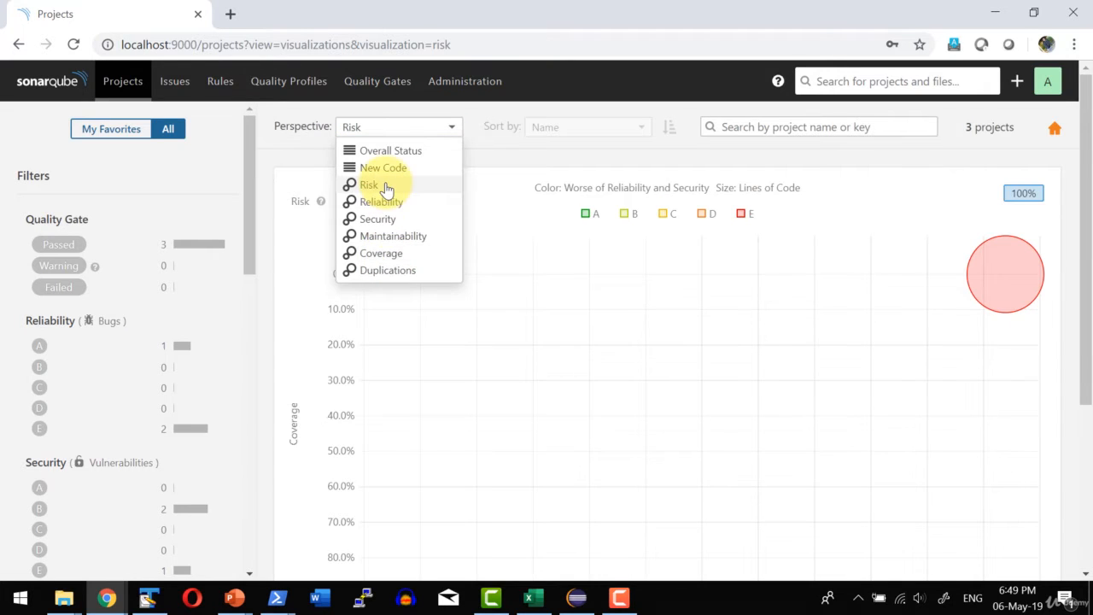
left_click(391, 150)
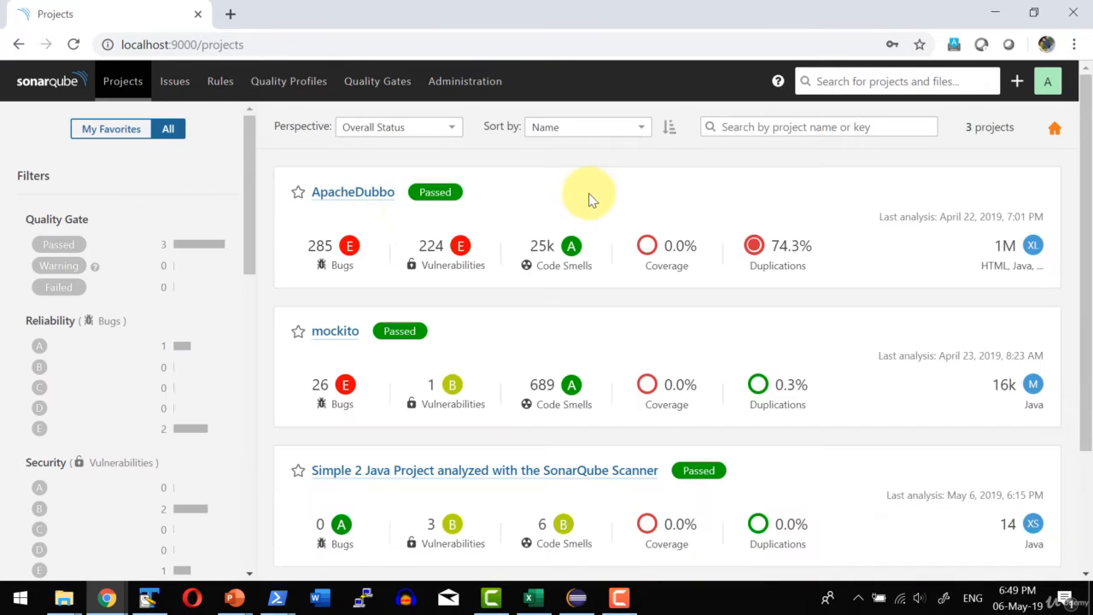
left_click(619, 133)
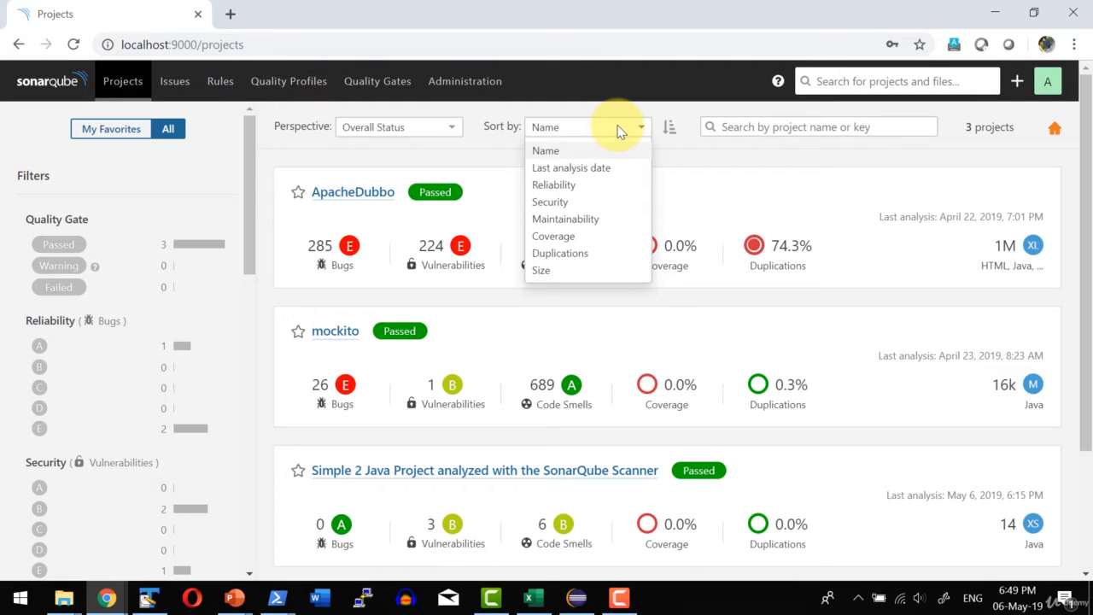
left_click(793, 177)
Open the project "Simple 2 Java Project analyzed with the SonarQube Scanner" and review its overview from quality gate to duplications.
scroll(424, 378, "down", 2)
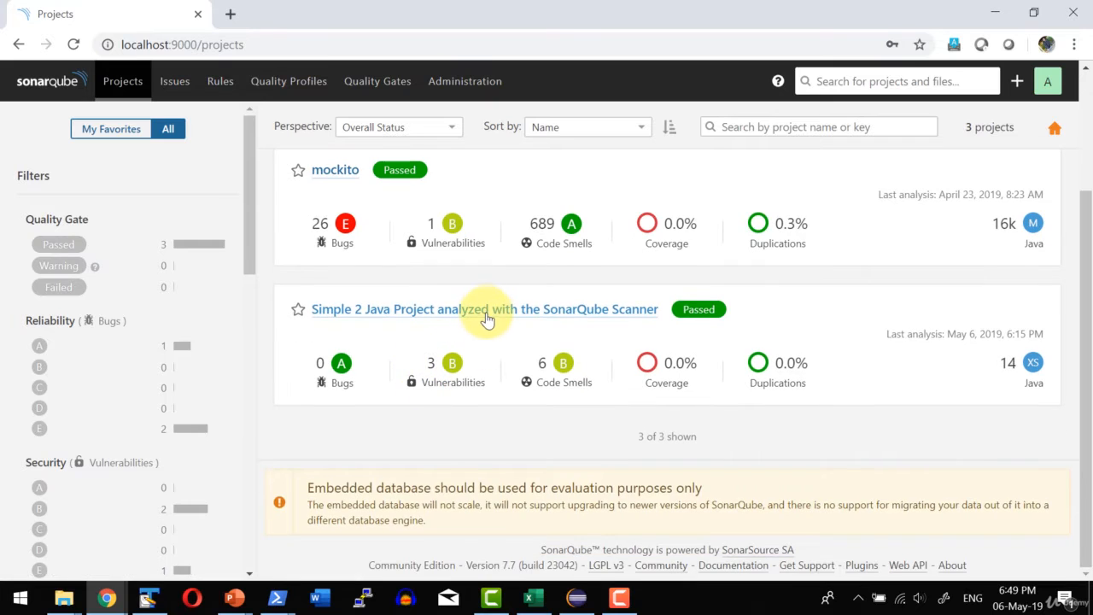
left_click(487, 309)
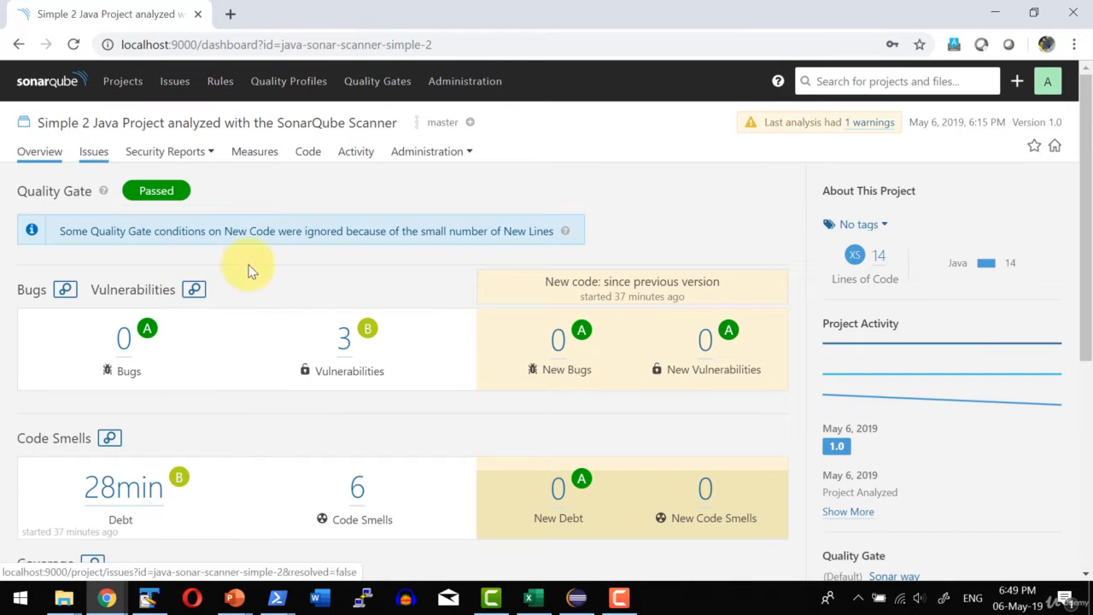
scroll(146, 276, "down", 4)
scroll(370, 415, "up", 4)
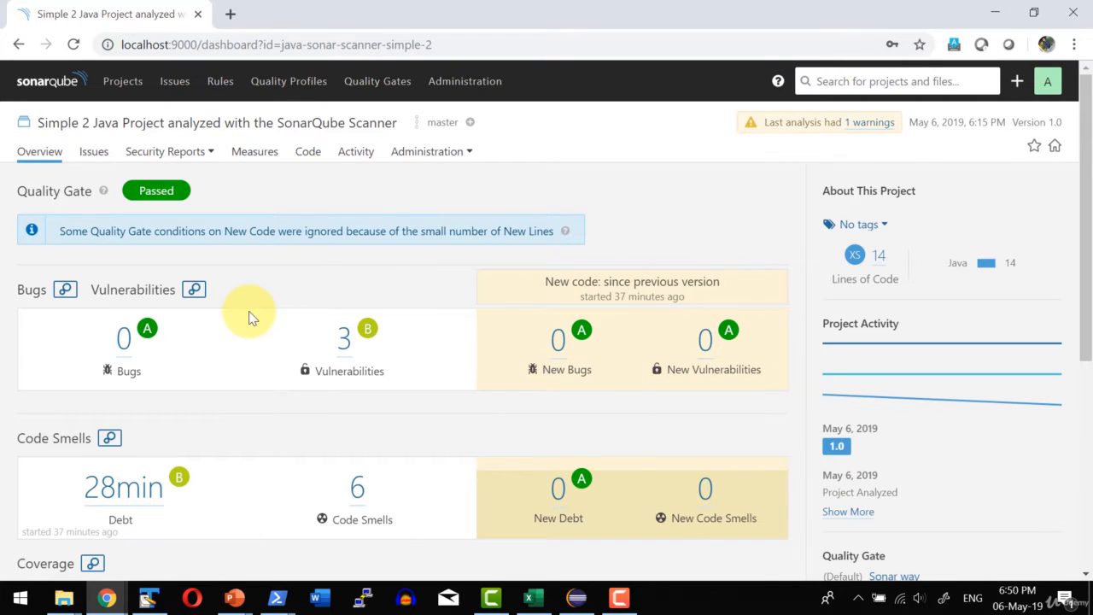
scroll(606, 313, "down", 5)
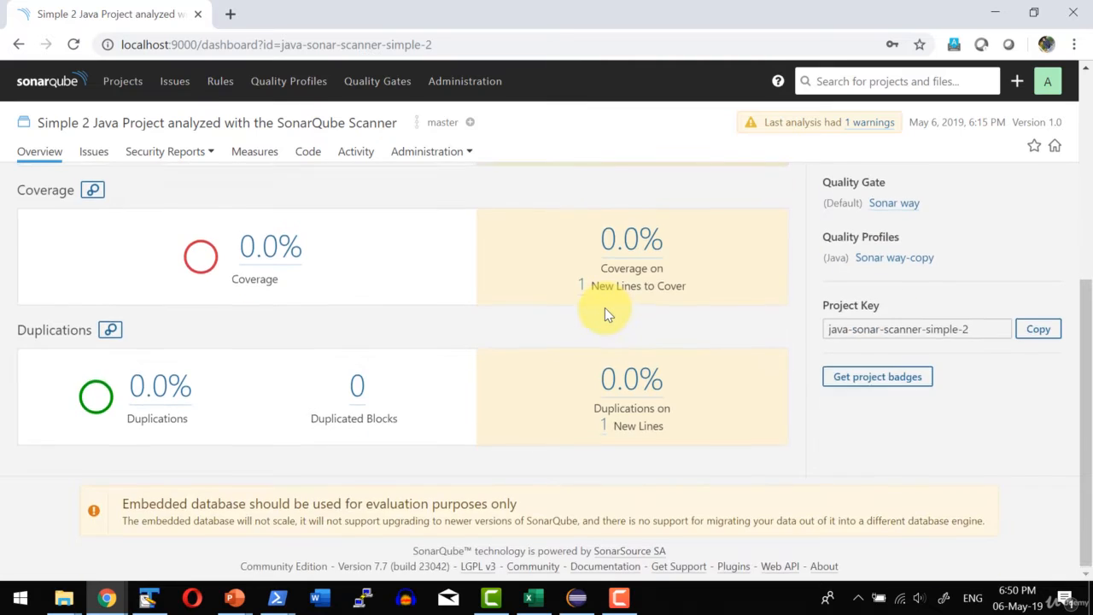
scroll(605, 307, "up", 5)
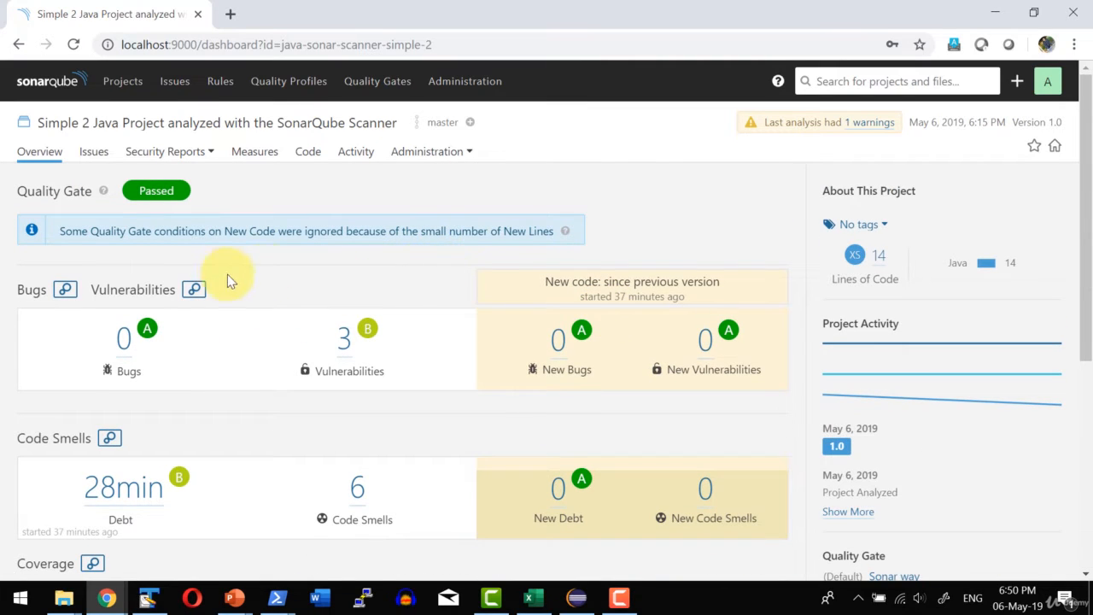
Open the project's issues and look through the complete list of vulnerabilities and code smells.
left_click(96, 152)
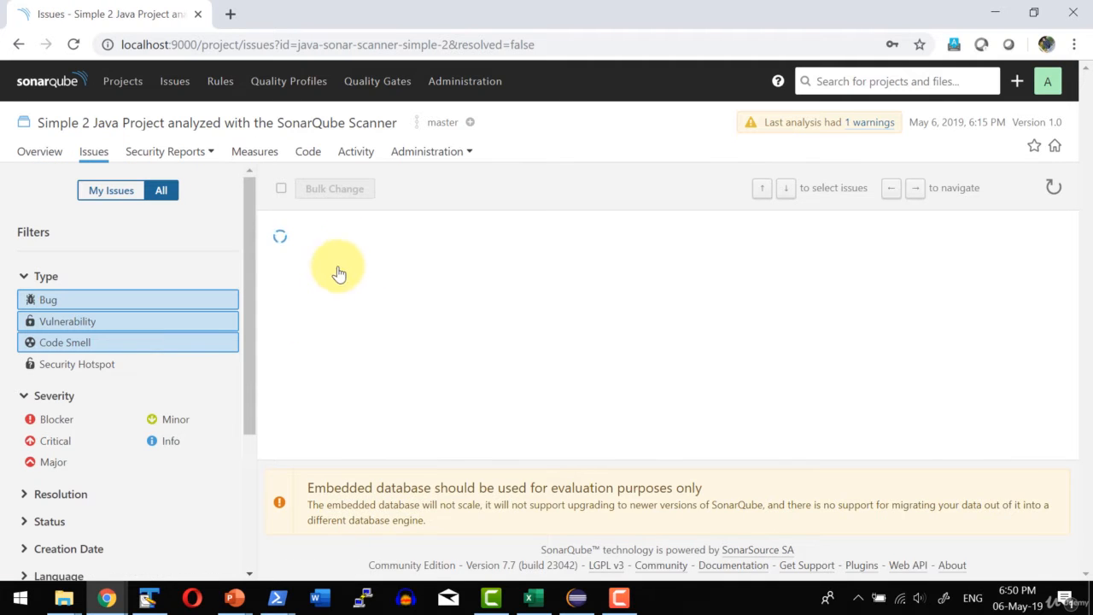
scroll(398, 401, "down", 5)
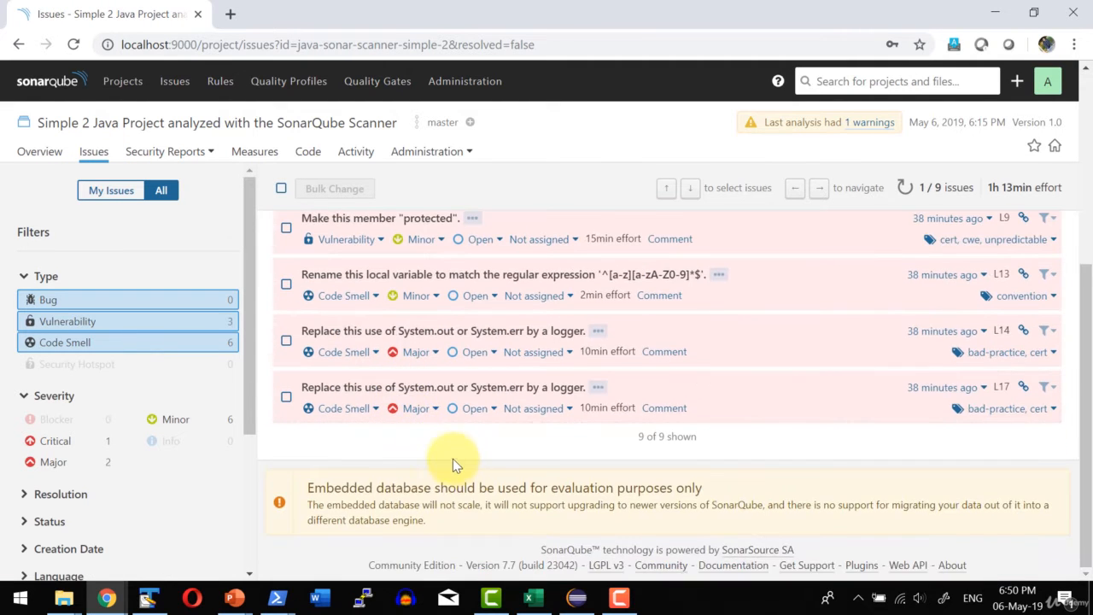
scroll(452, 459, "up", 5)
scroll(453, 459, "down", 1)
scroll(434, 410, "up", 1)
View the project's OWASP Top 10 security report and its measures overview.
left_click(169, 152)
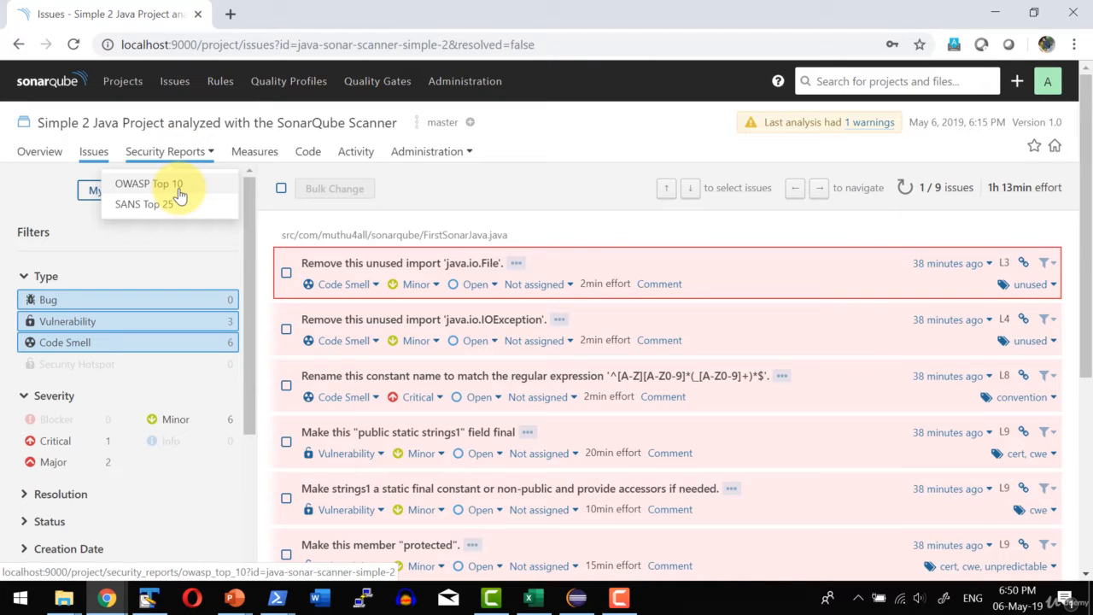
left_click(179, 196)
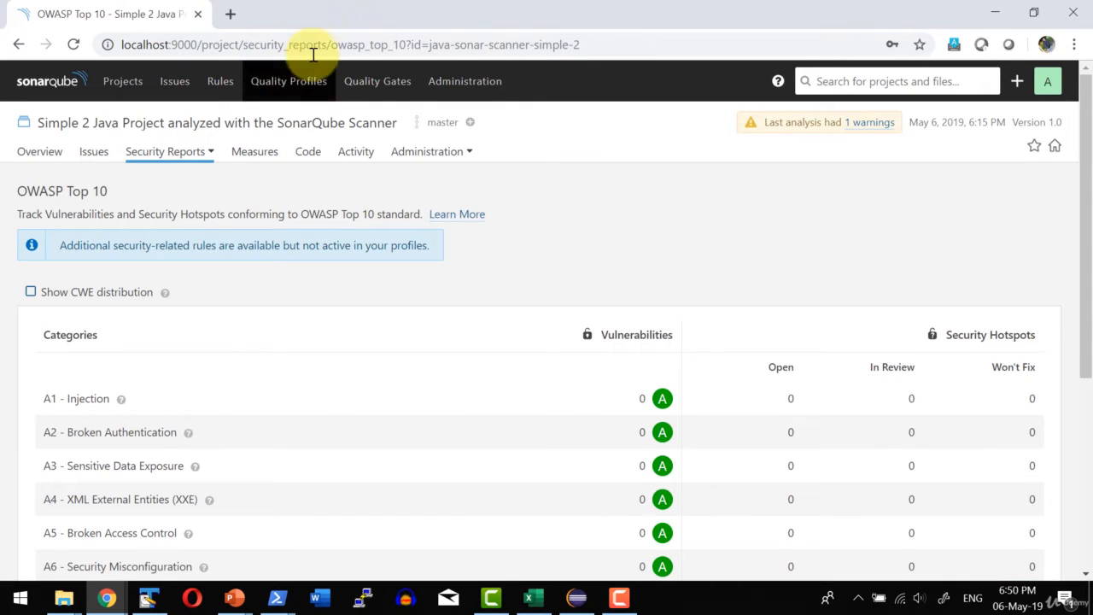
left_click(263, 157)
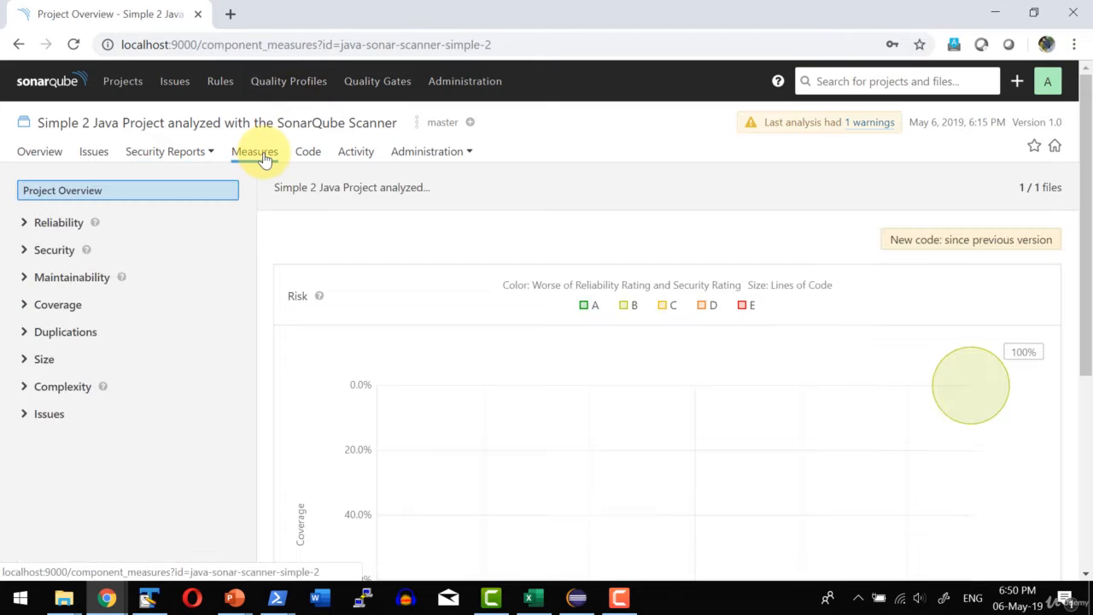
Open FirstSonarJava.java from the project's src/com/muthu4all/sonarqube code folder and read through the annotated source.
left_click(309, 152)
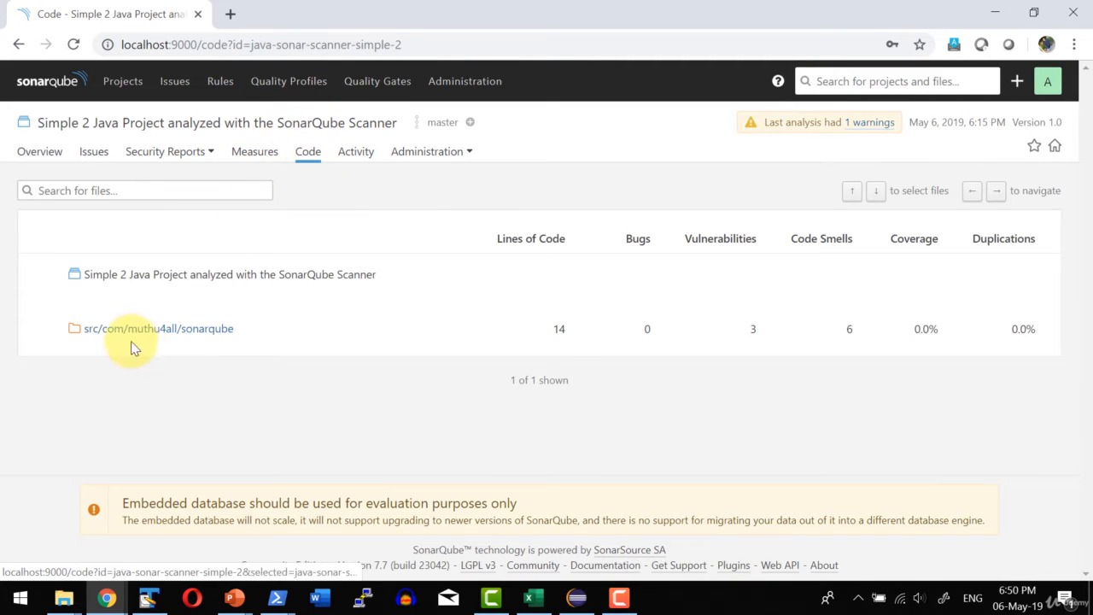
left_click(137, 333)
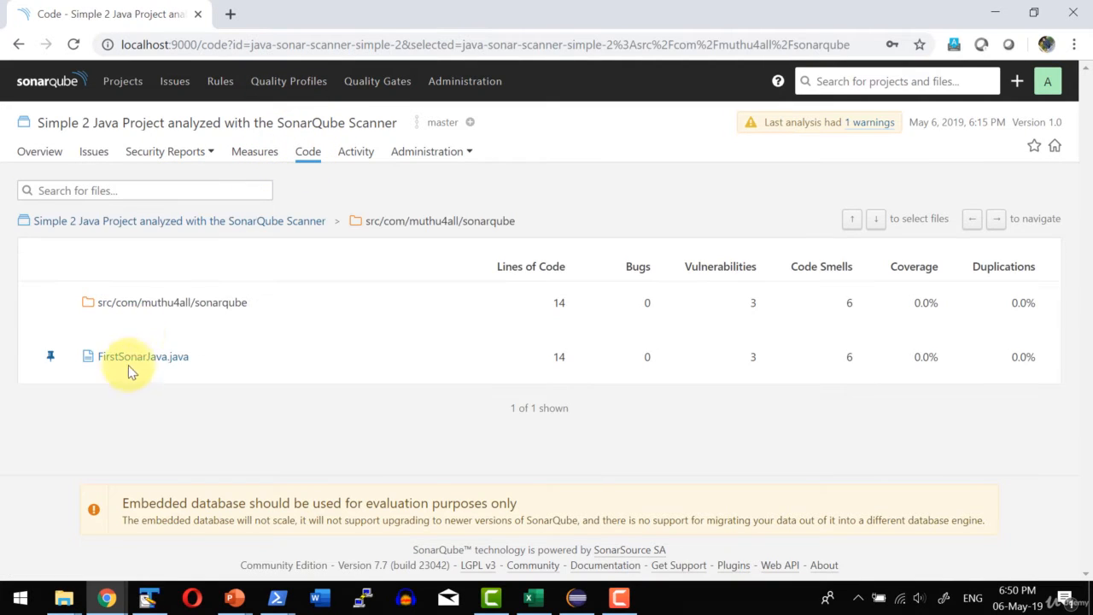
left_click(129, 360)
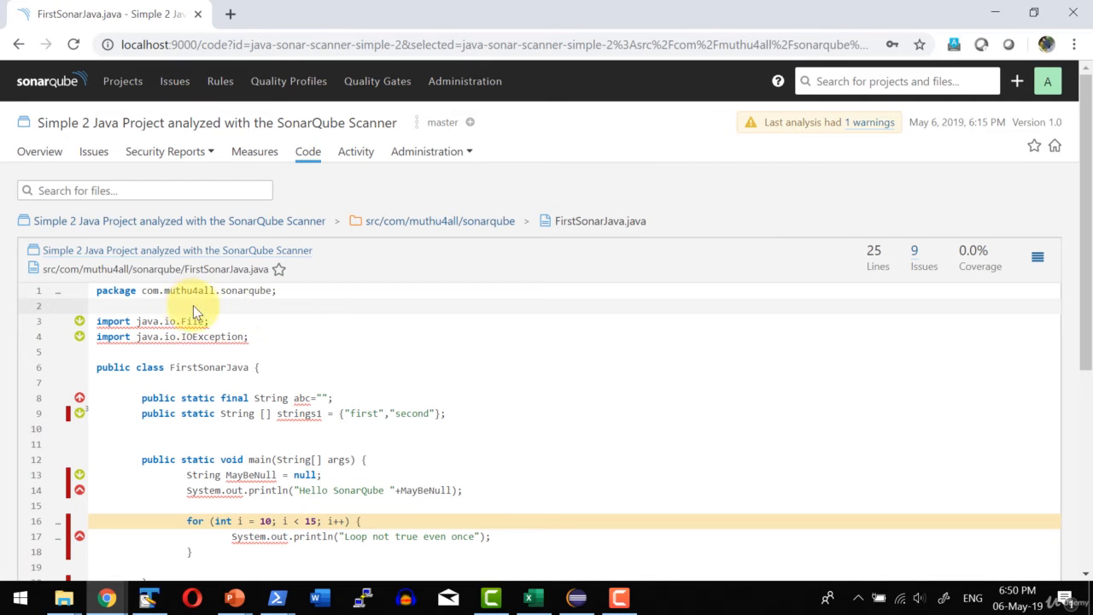
scroll(410, 319, "down", 3)
scroll(353, 365, "up", 3)
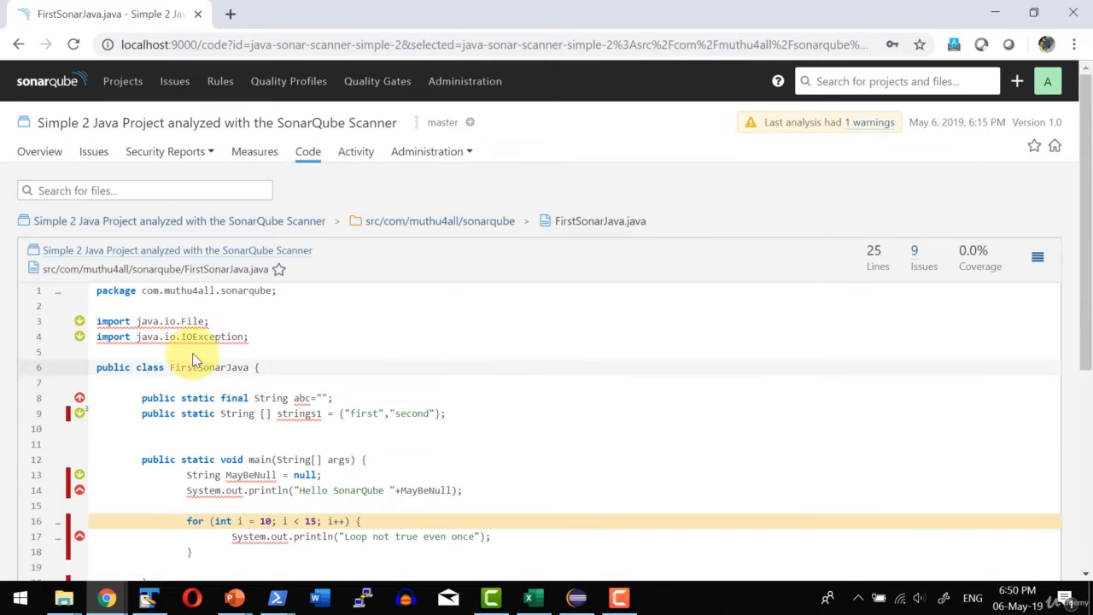
Expand the unused java.io.File import issue in FirstSonarJava.java, view its assignee choices, and collapse it again.
left_click(79, 323)
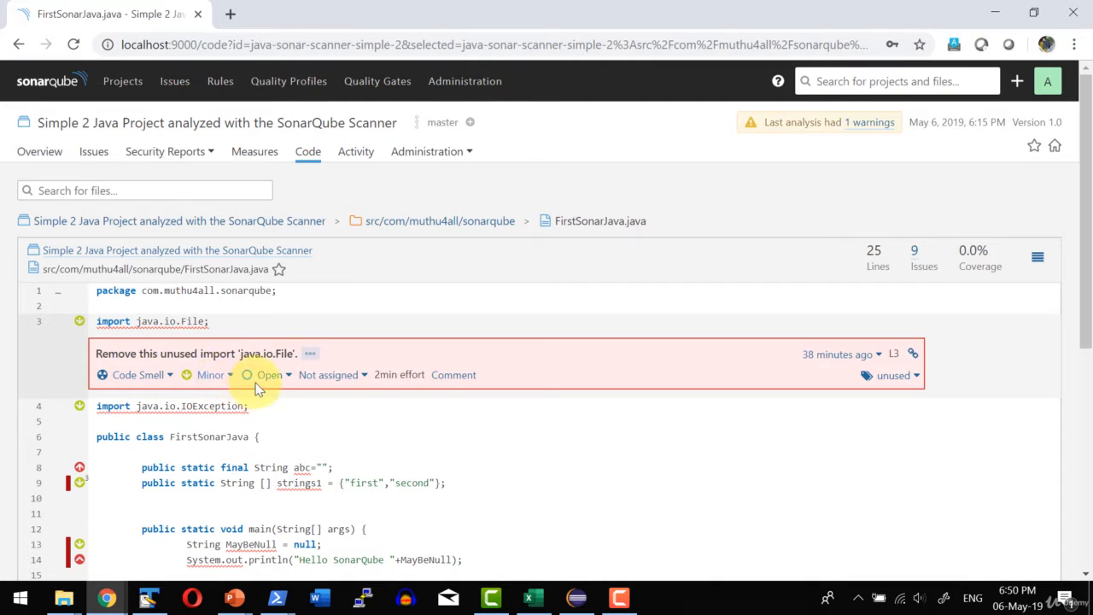
left_click(313, 378)
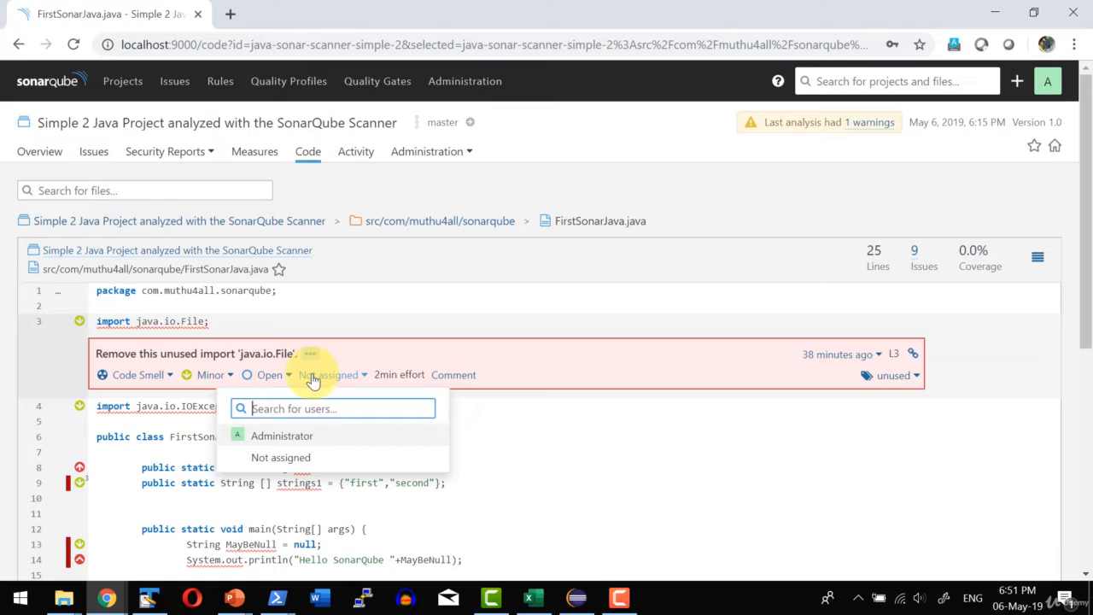
left_click(323, 381)
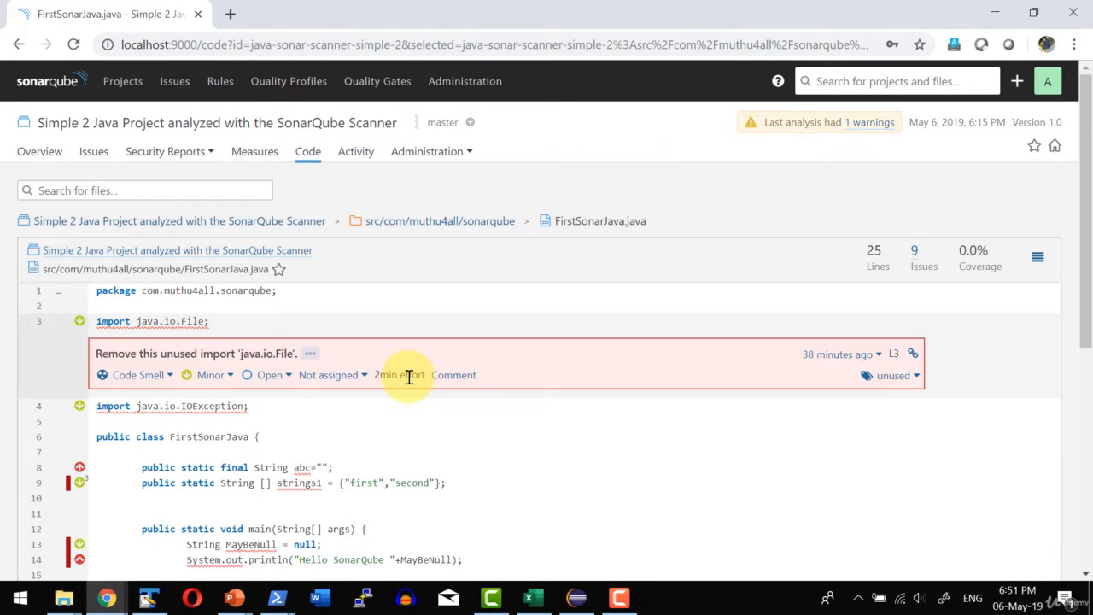
left_click(79, 322)
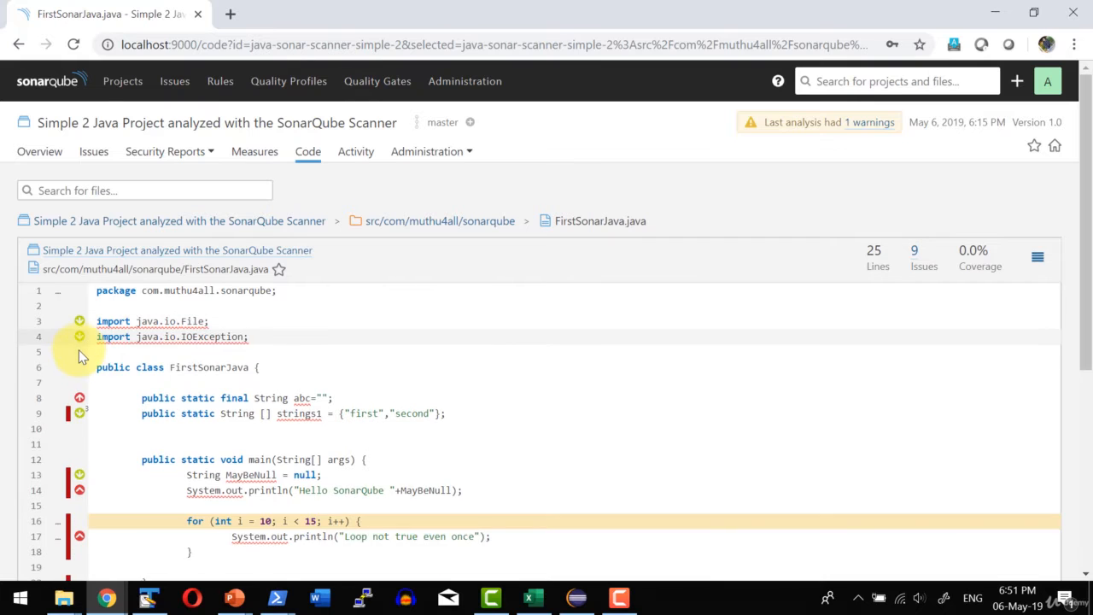
scroll(78, 351, "down", 5)
scroll(206, 339, "up", 5)
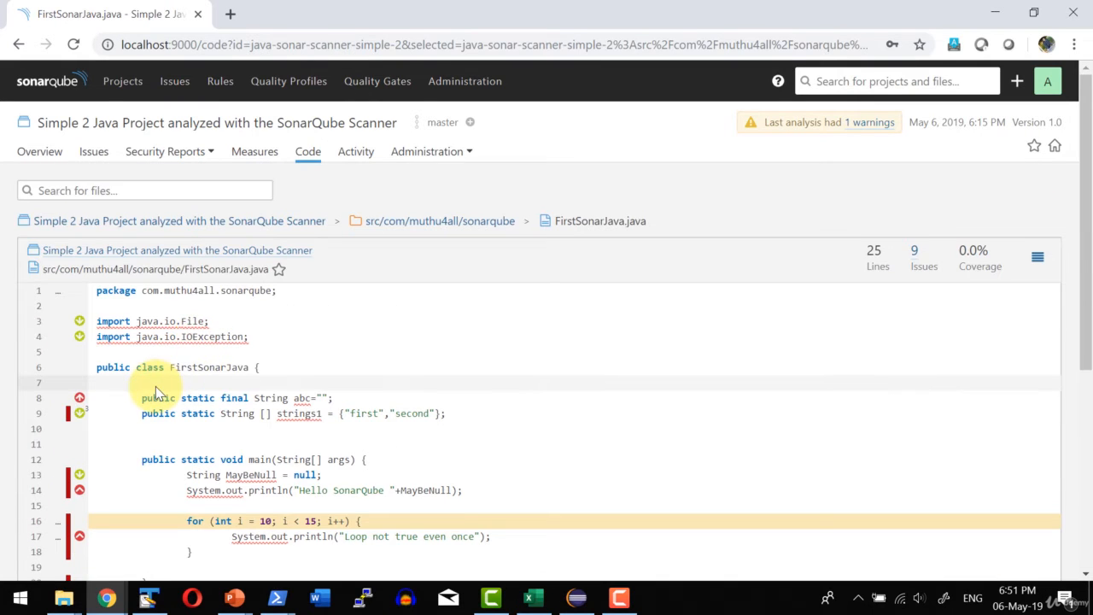
scroll(155, 386, "up", 1)
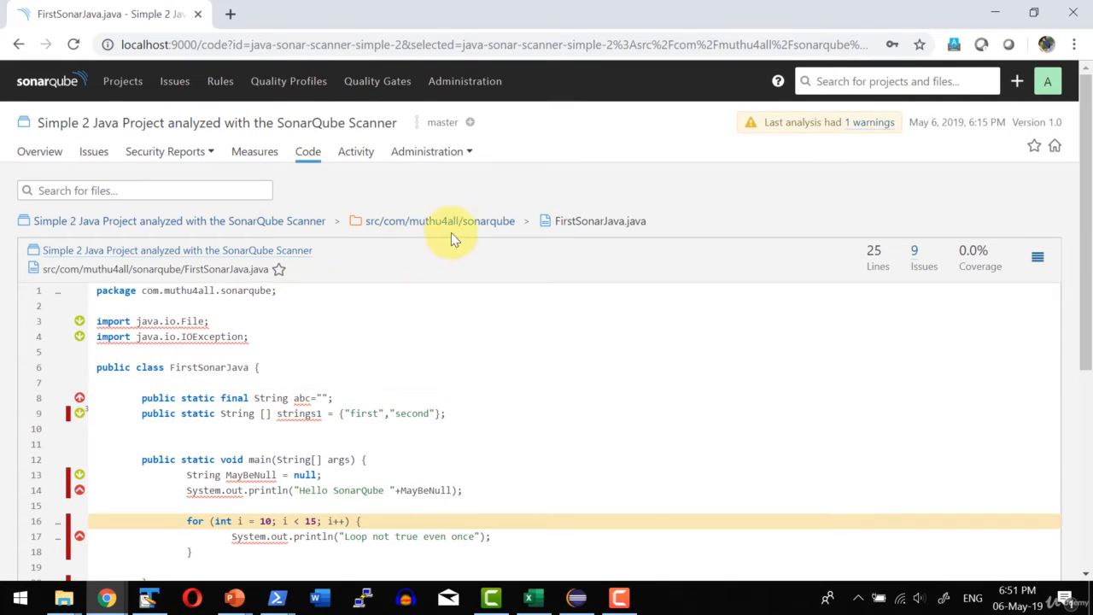
Open the project's activity history and look through the issues graph.
left_click(352, 153)
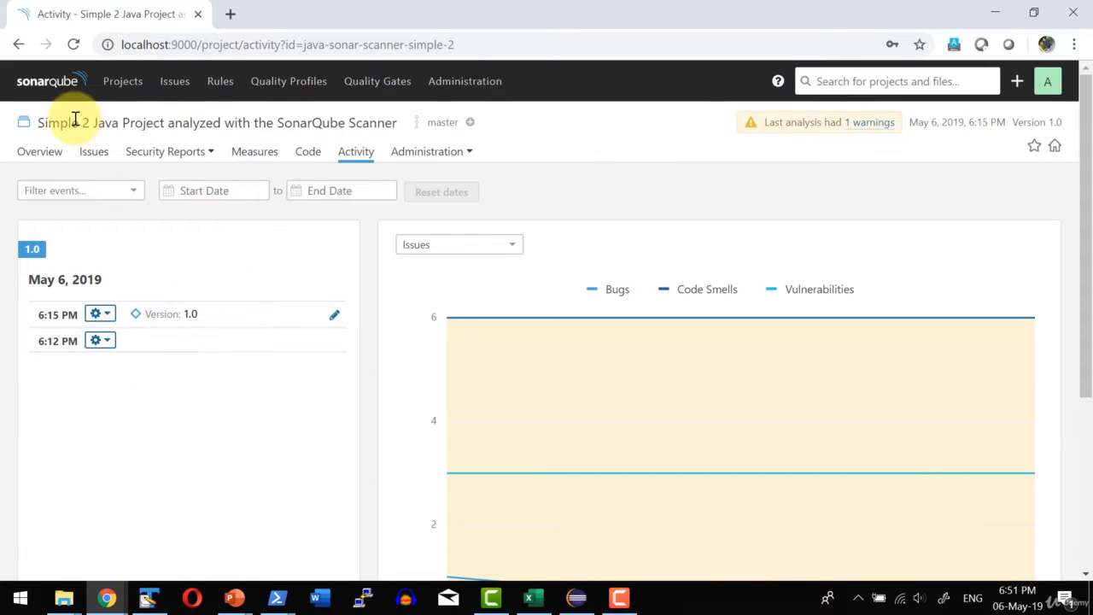
left_click(79, 314)
scroll(184, 350, "down", 4)
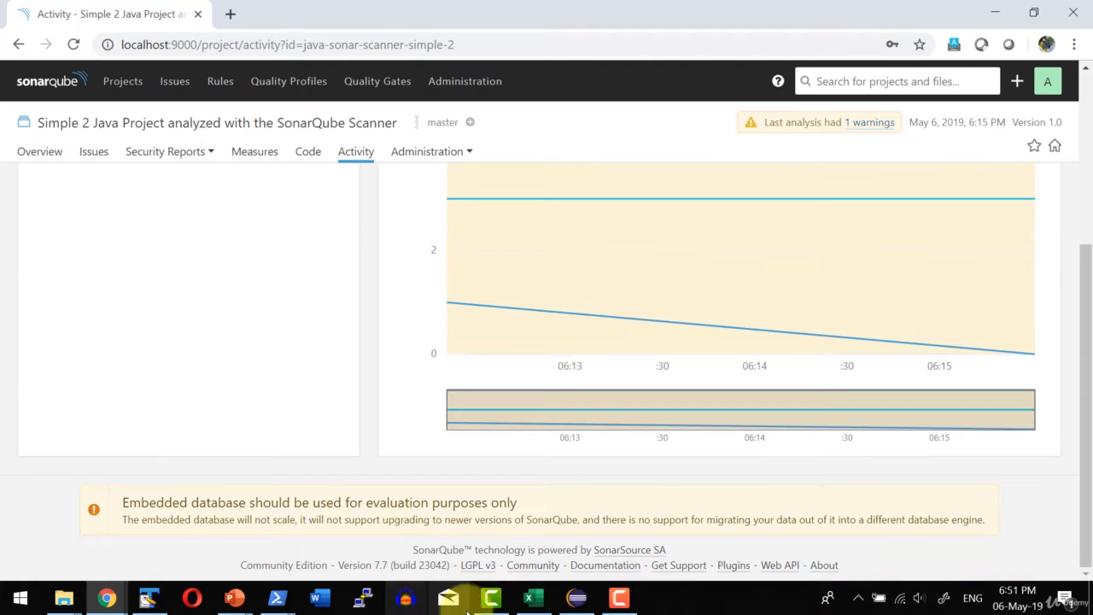
Switch to Eclipse, remove the unused java.io.File and java.io.IOException imports from FirstSonarJava.java, and save the file.
left_click(577, 598)
left_click_drag(490, 130, 281, 115)
key("Delete")
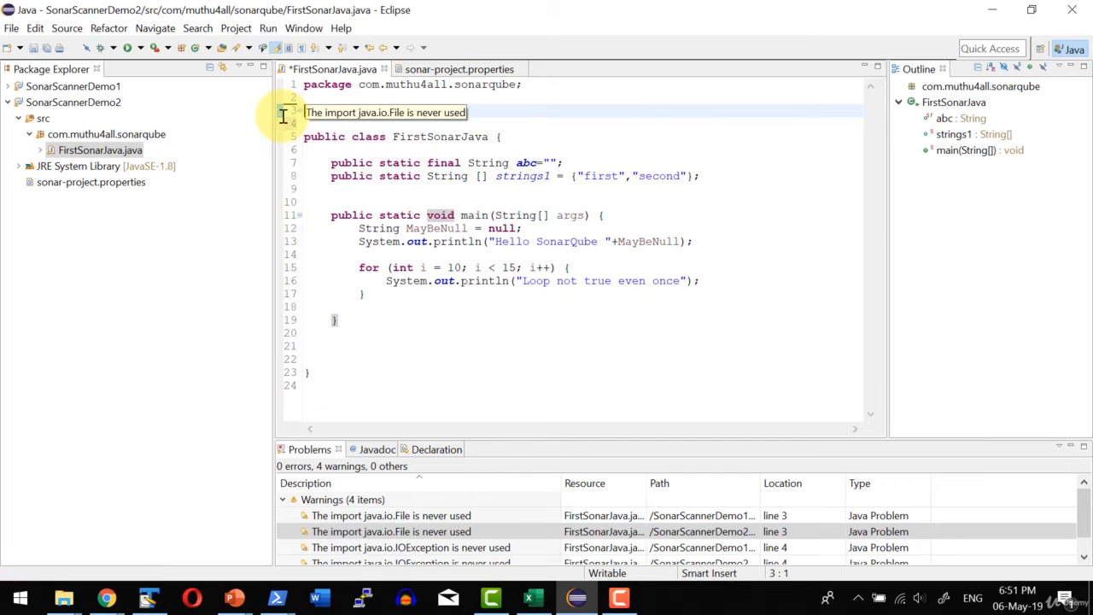
key("Delete")
key("ctrl+s")
Switch to Windows PowerShell and rerun sonar-scanner.bat in the SonarScannerDemo2 folder.
key("alt+Tab")
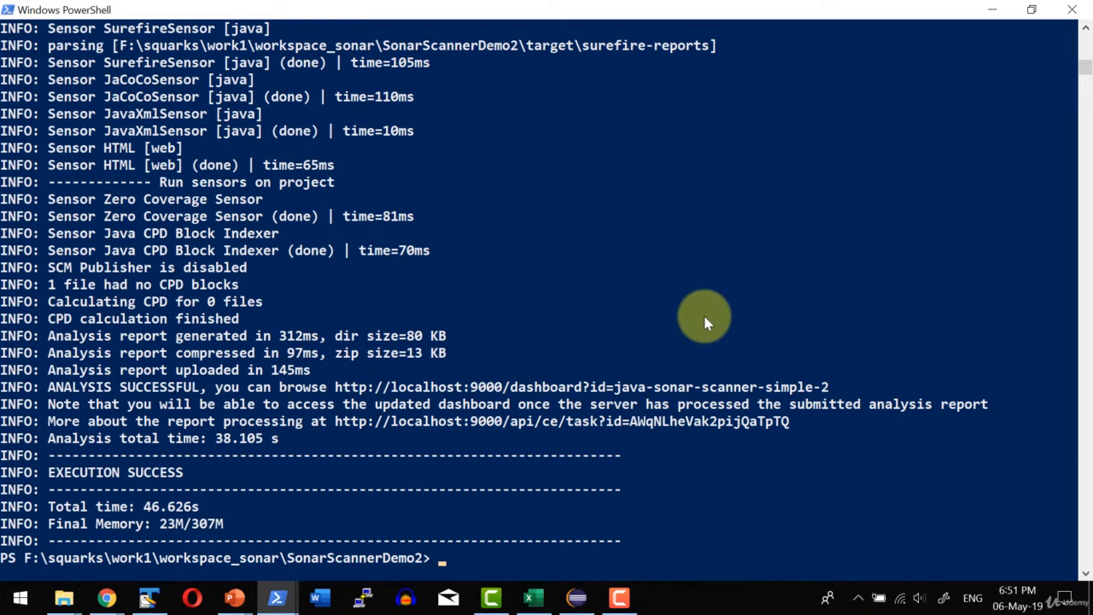
key("Up")
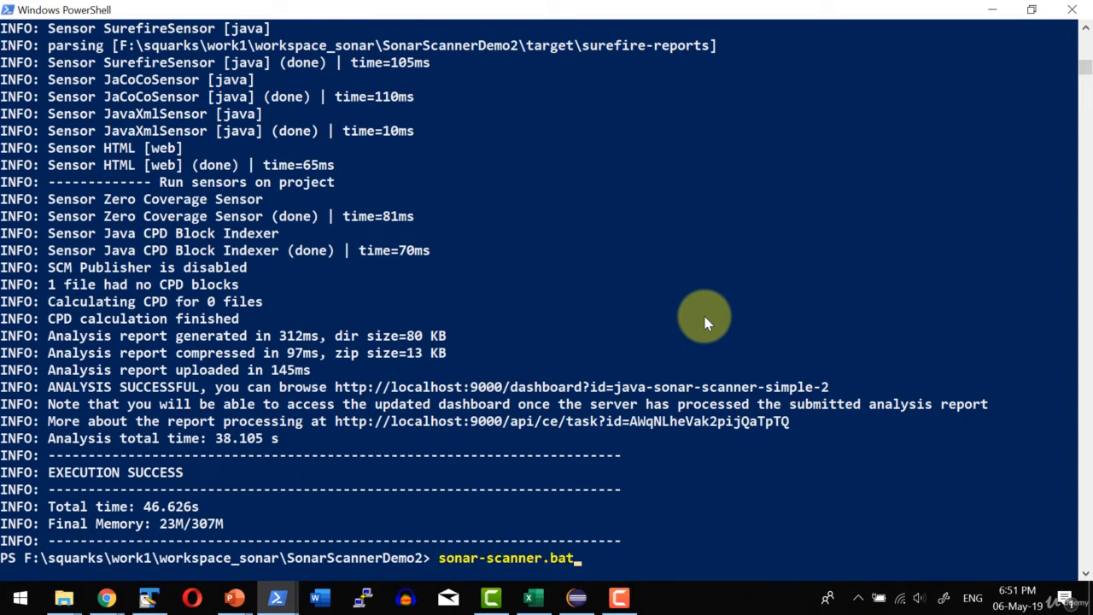
key("Return")
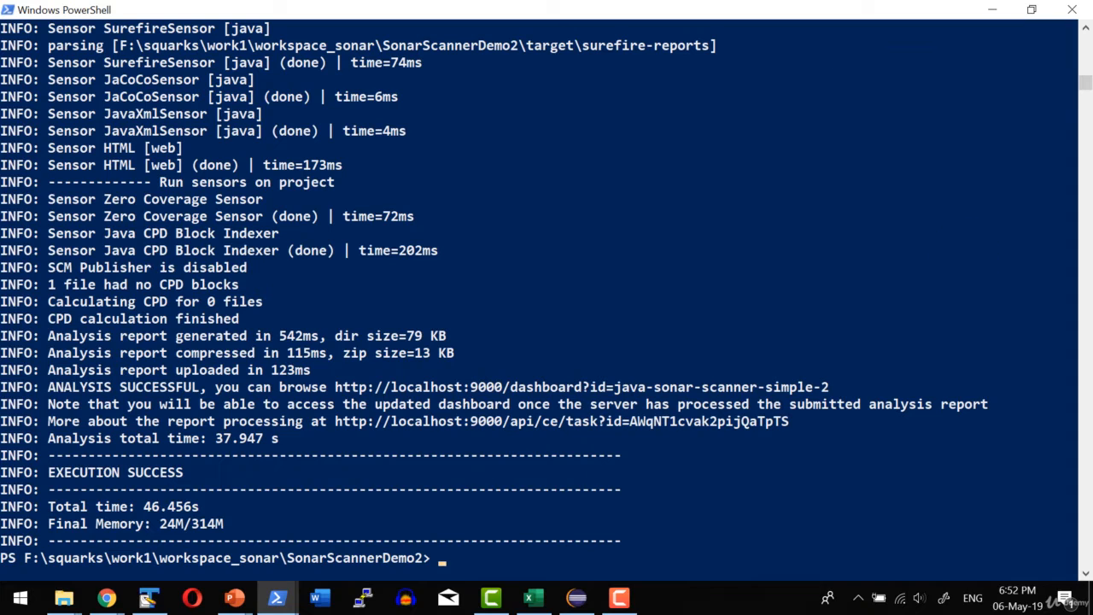
Return to the project's activity page in Chrome and compare the analyses along the issues graph.
key("alt+Tab")
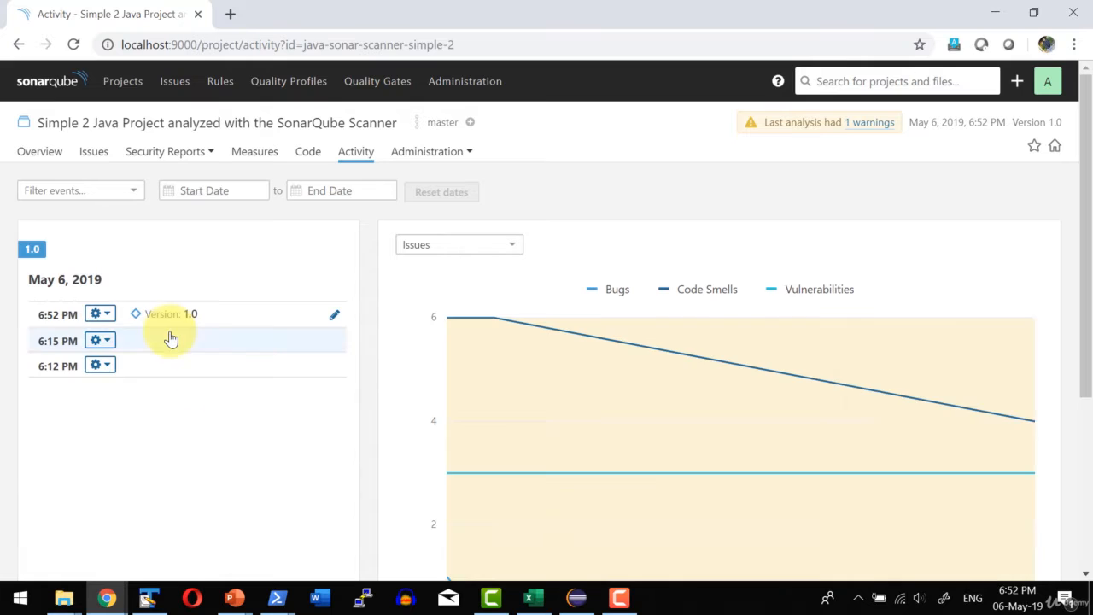
mouse_move(923, 412)
mouse_move(598, 368)
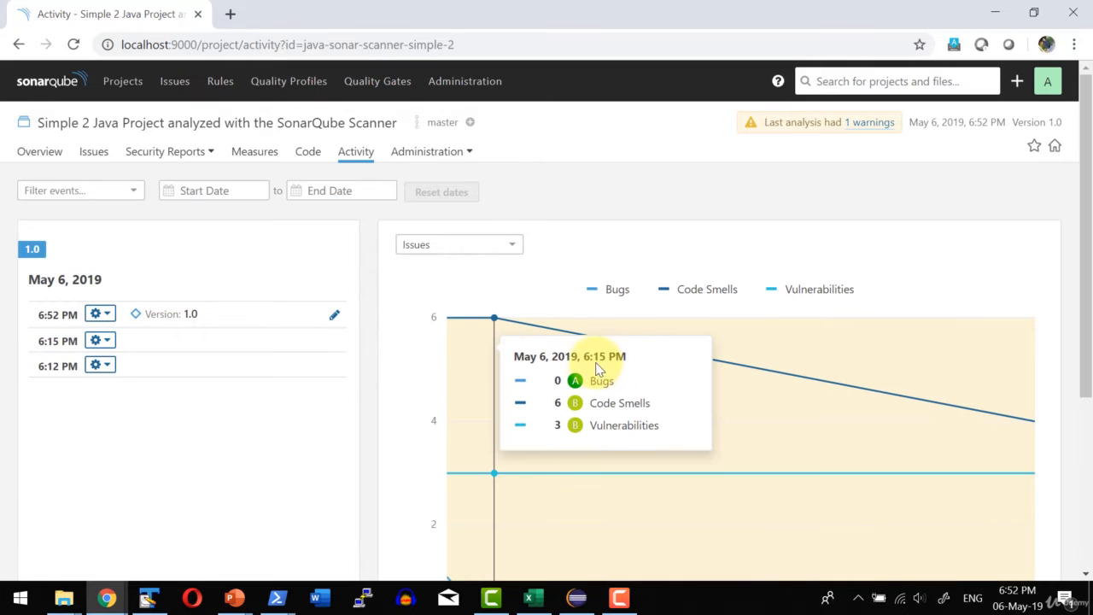
mouse_move(785, 395)
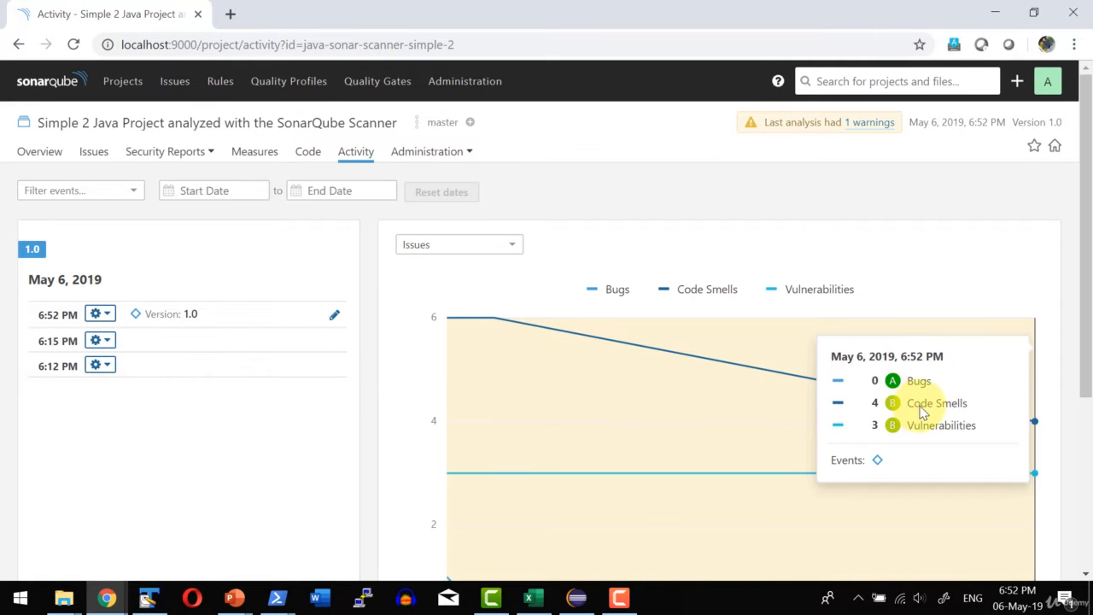
Revisit the project's issues and overview, and check the project activity graph on the overview.
left_click(97, 154)
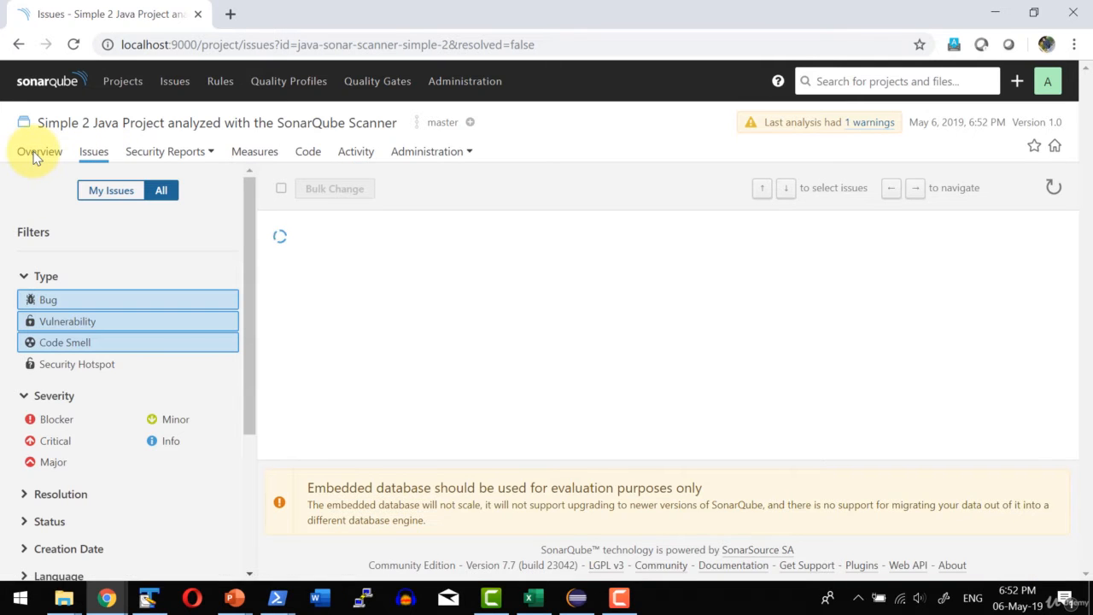
left_click(35, 154)
mouse_move(927, 281)
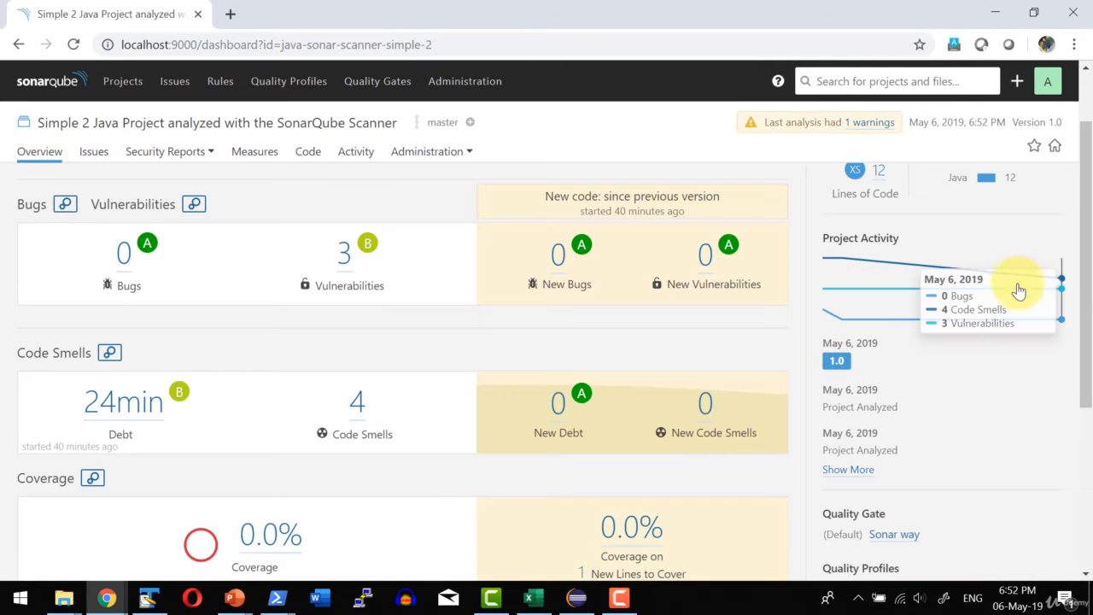
Open the latest analysis from the overview's activity graph and change its version name to "Production Ready".
left_click(1061, 277)
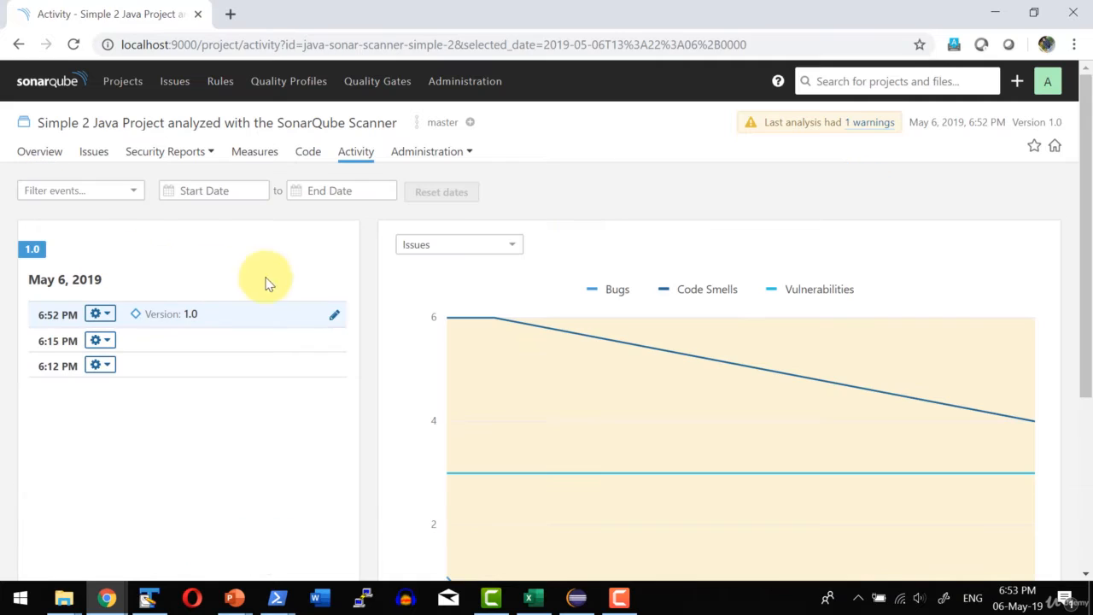
left_click(335, 319)
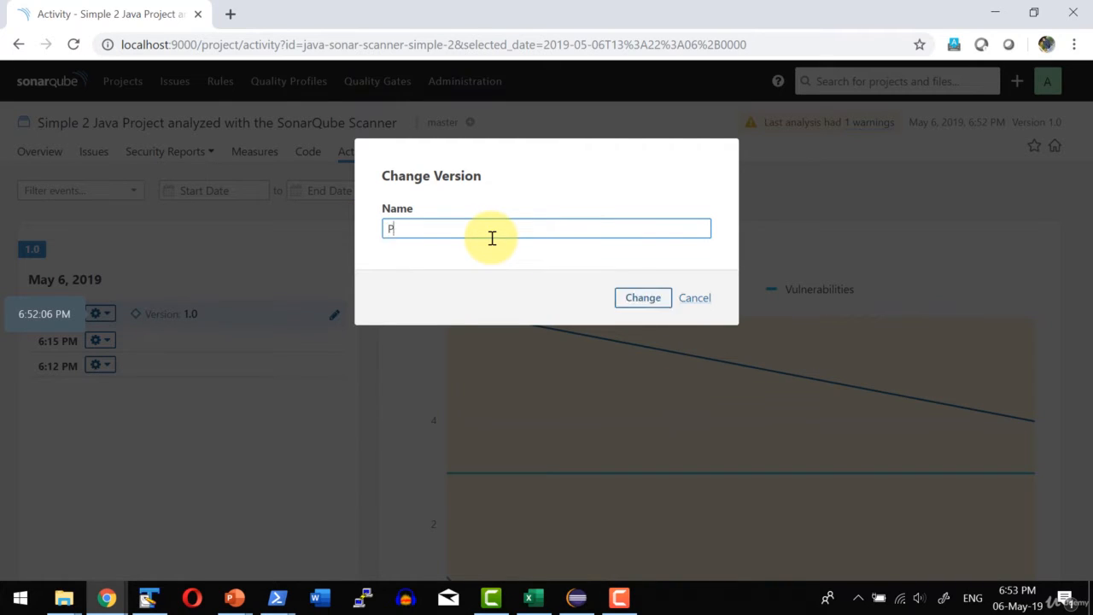
left_click(641, 299)
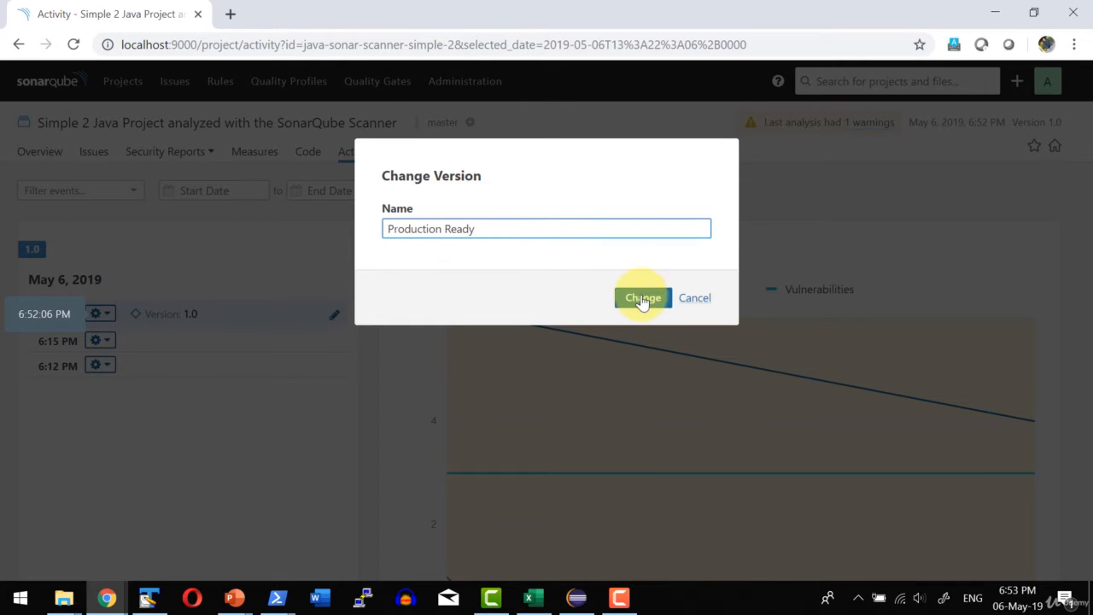
Open the project's Update Key administration page and highlight the current project key.
left_click(451, 155)
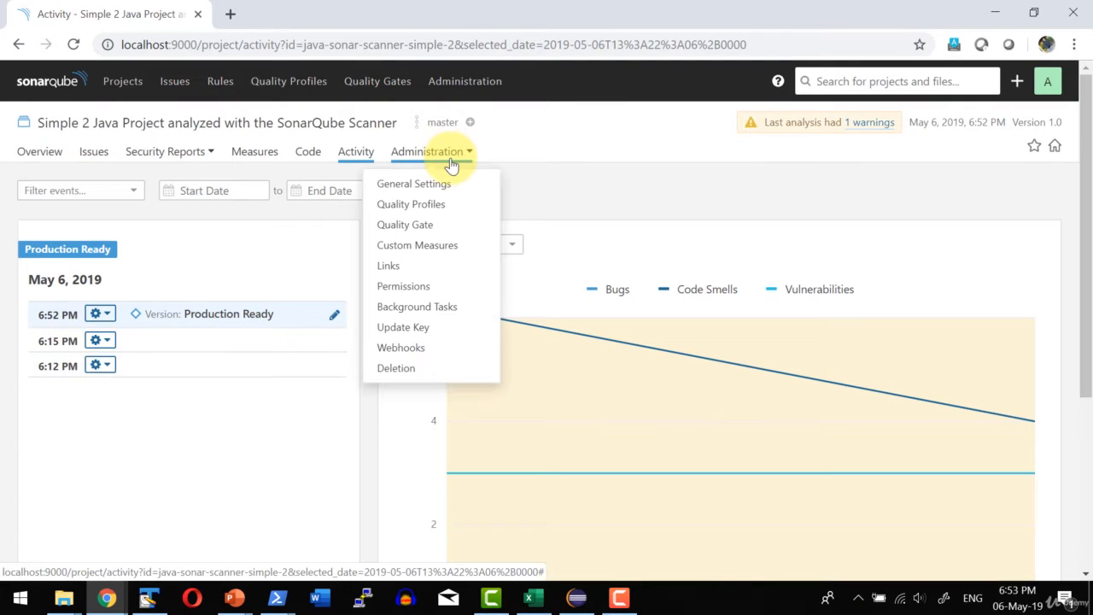
left_click(418, 334)
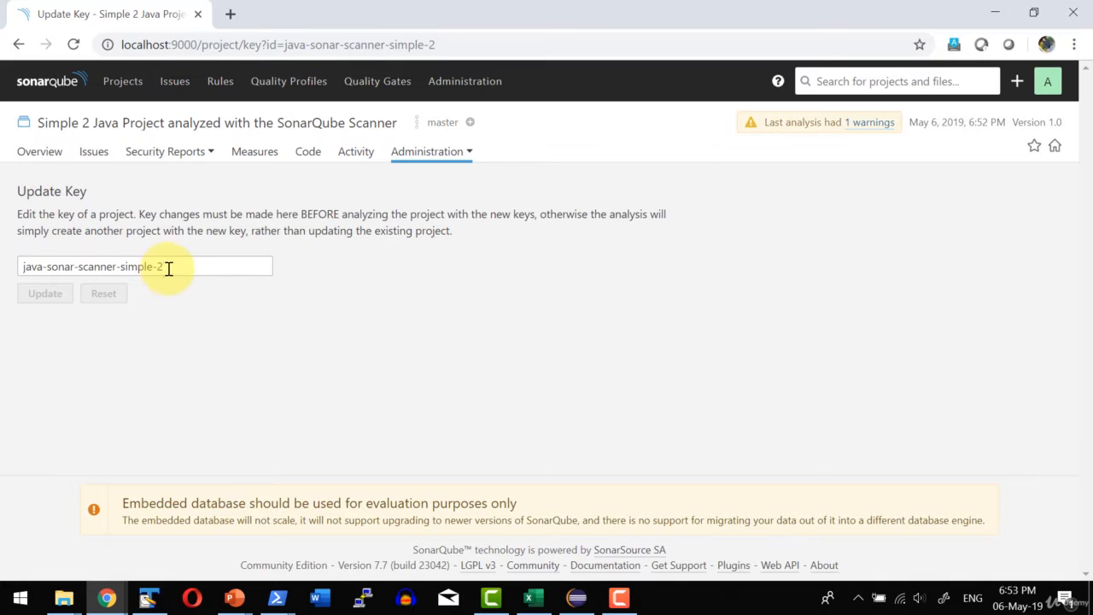
left_click_drag(193, 265, 18, 265)
Switch to Eclipse, open SonarScannerDemo2's sonar-project.properties, highlight the sonar.projectKey value, and minimize Eclipse.
left_click(577, 602)
left_click(92, 182)
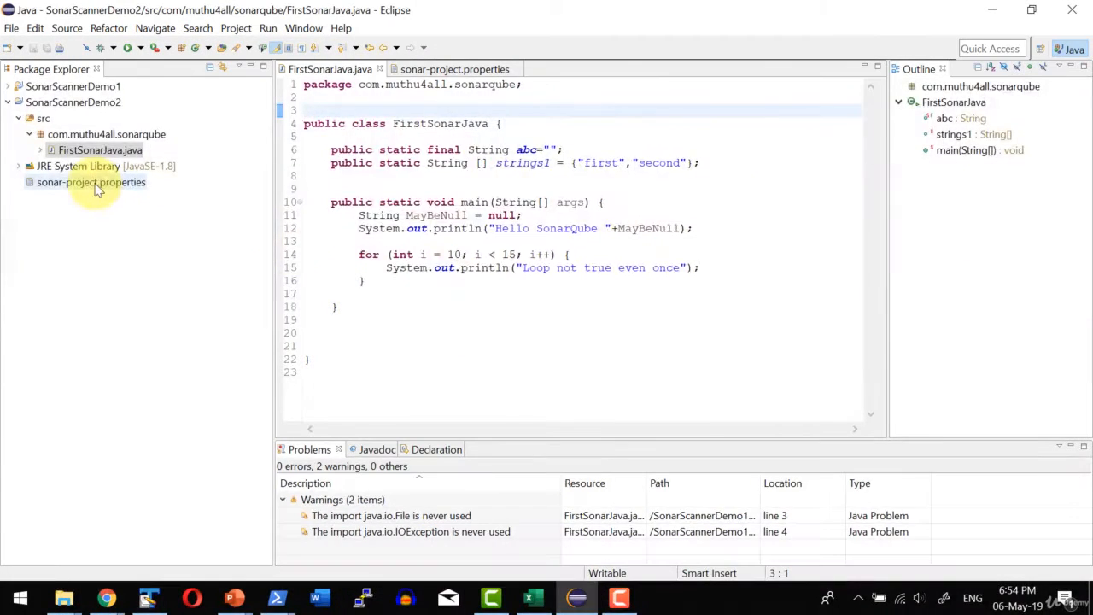
double_click(188, 181)
left_click_drag(617, 137, 419, 137)
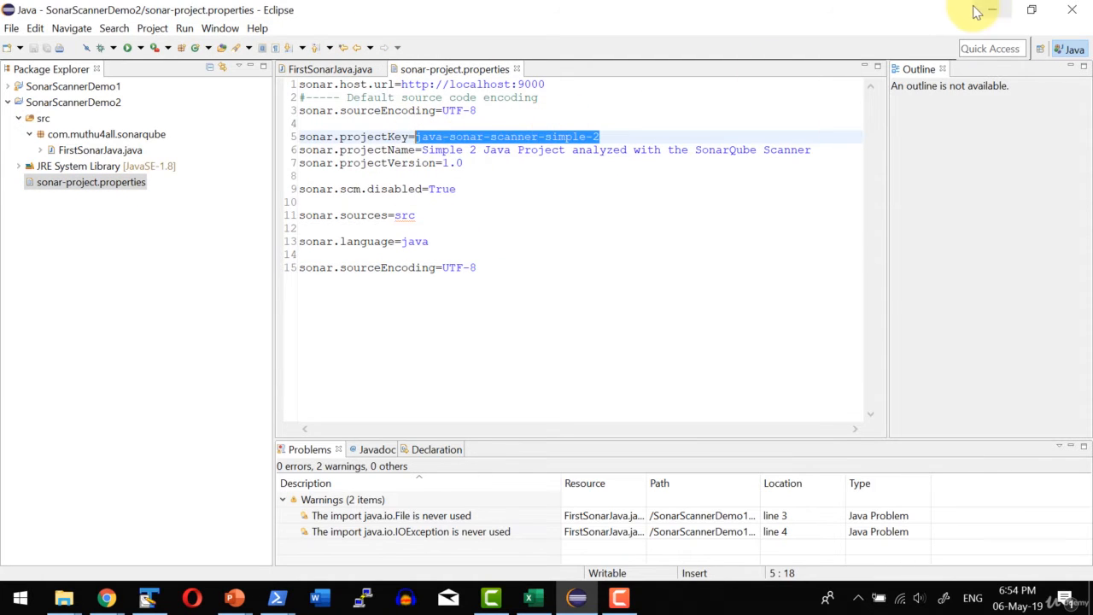
left_click(992, 10)
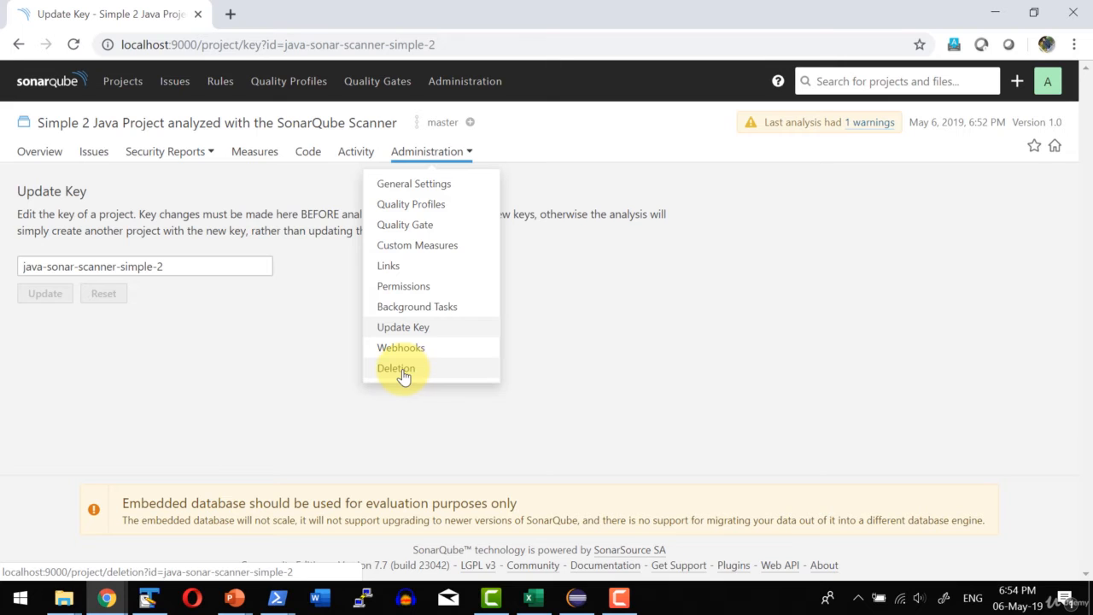
View the project's Deletion page, and look through its General Settings from Database Cleaner to Sub-projects.
left_click(400, 373)
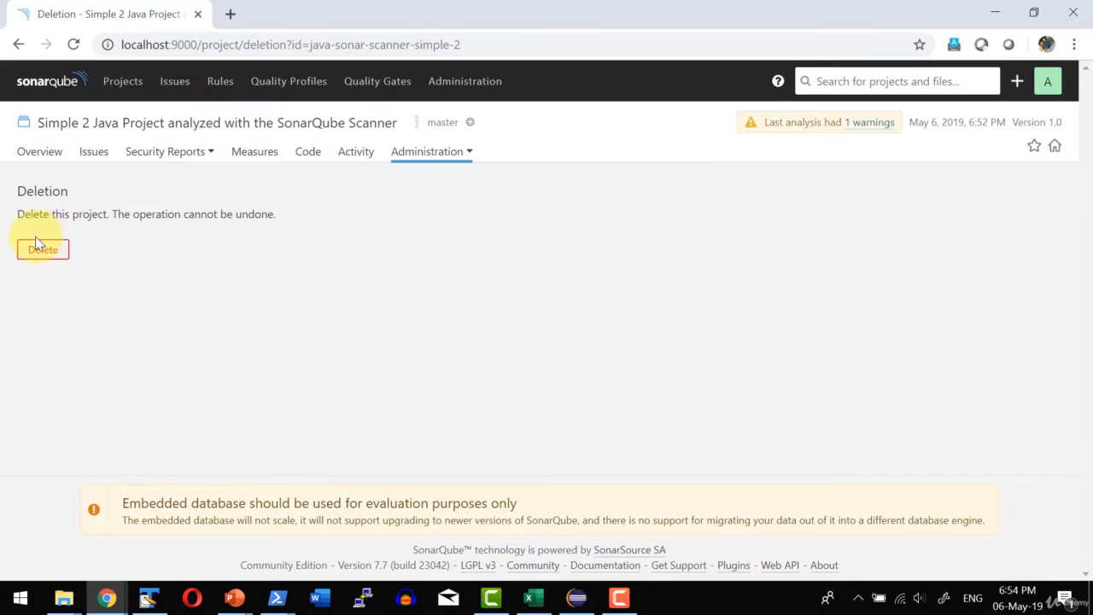
left_click(422, 154)
left_click(416, 181)
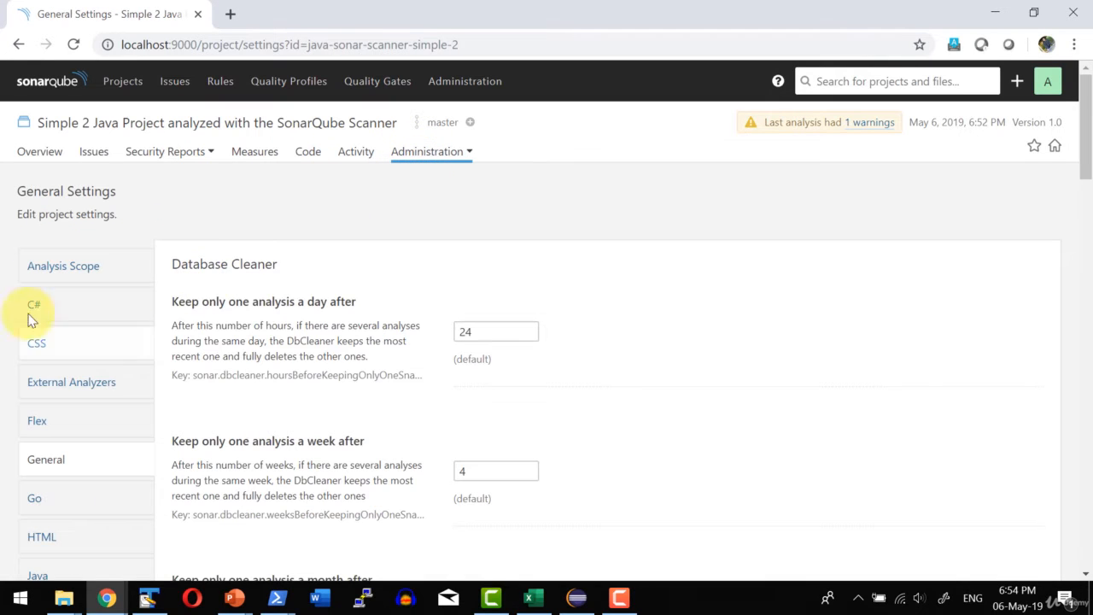
scroll(401, 307, "down", 10)
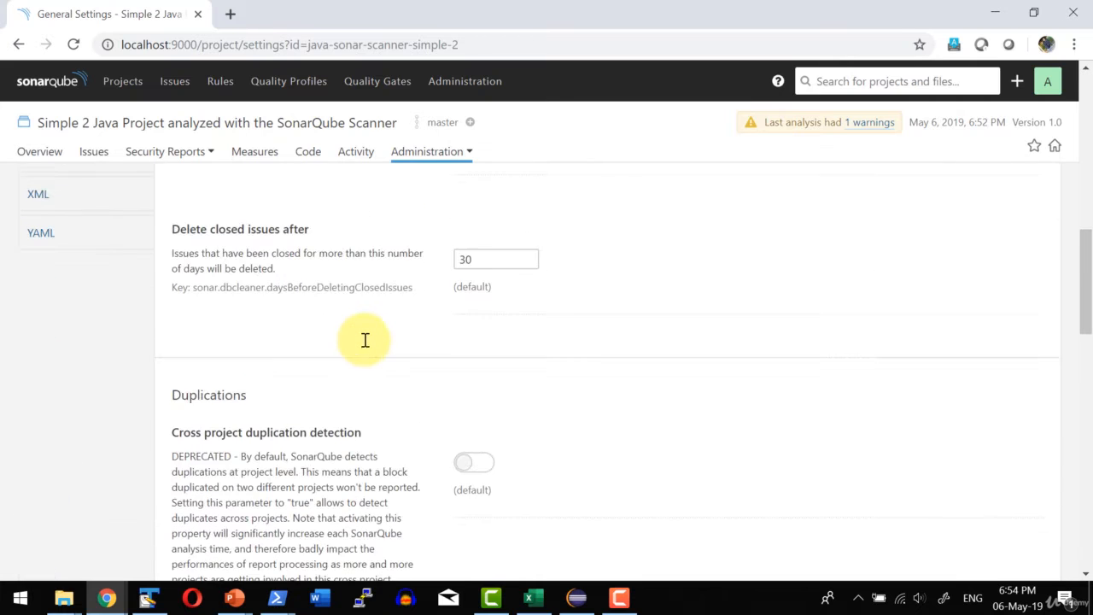
scroll(256, 333, "up", 2)
scroll(346, 393, "down", 12)
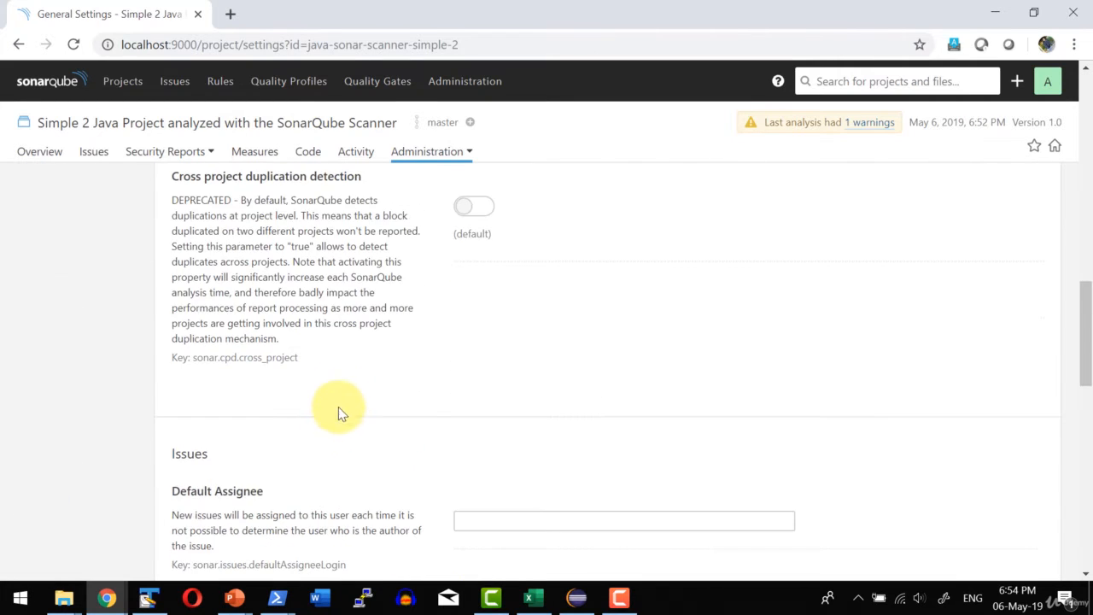
scroll(312, 346, "down", 4)
scroll(304, 349, "up", 8)
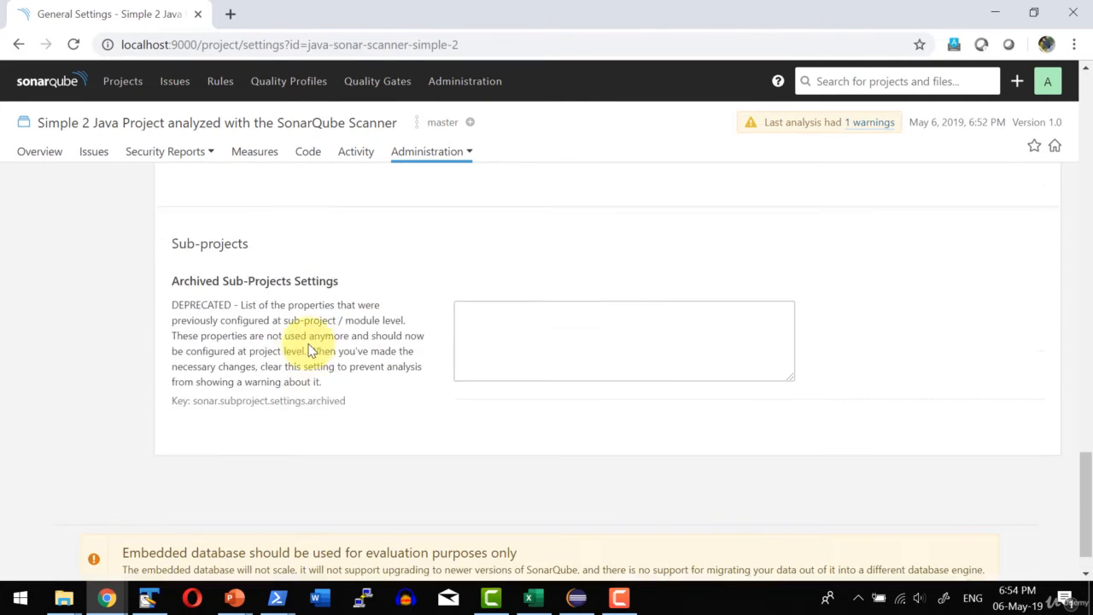
Open the project's Quality Profiles administration page and review the profile assigned to each language, including the choices for C#.
left_click(419, 154)
left_click(419, 203)
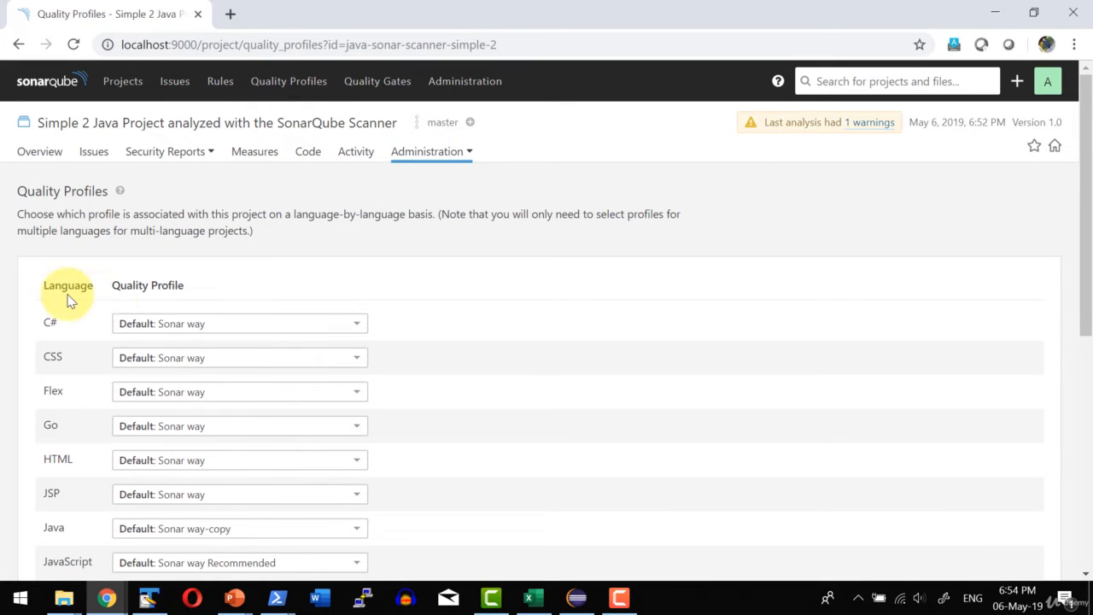
scroll(214, 388, "down", 6)
scroll(209, 384, "up", 6)
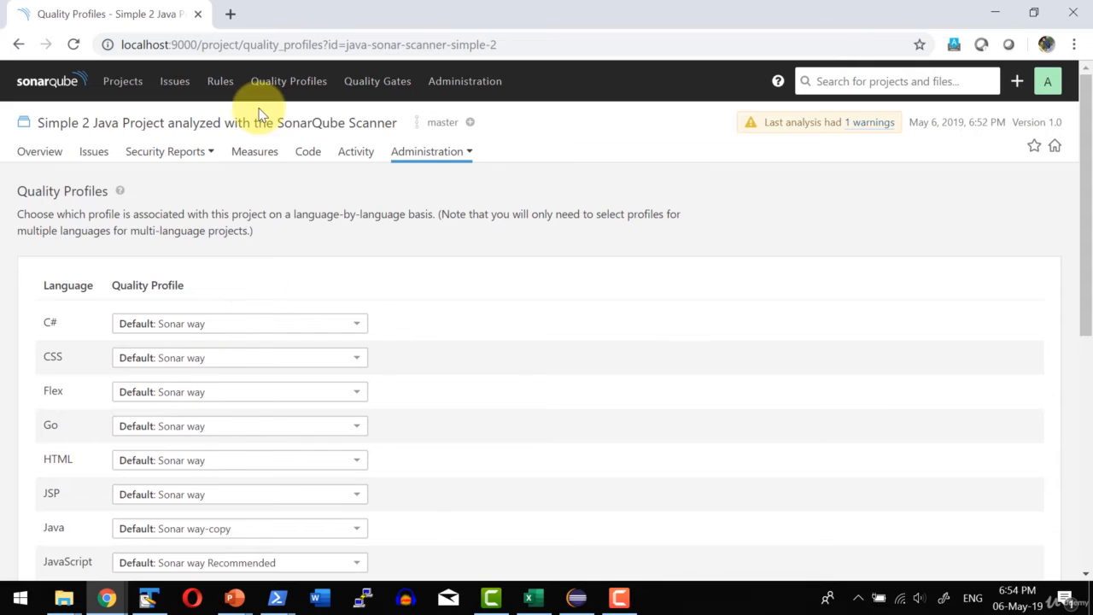
left_click(223, 323)
left_click(504, 320)
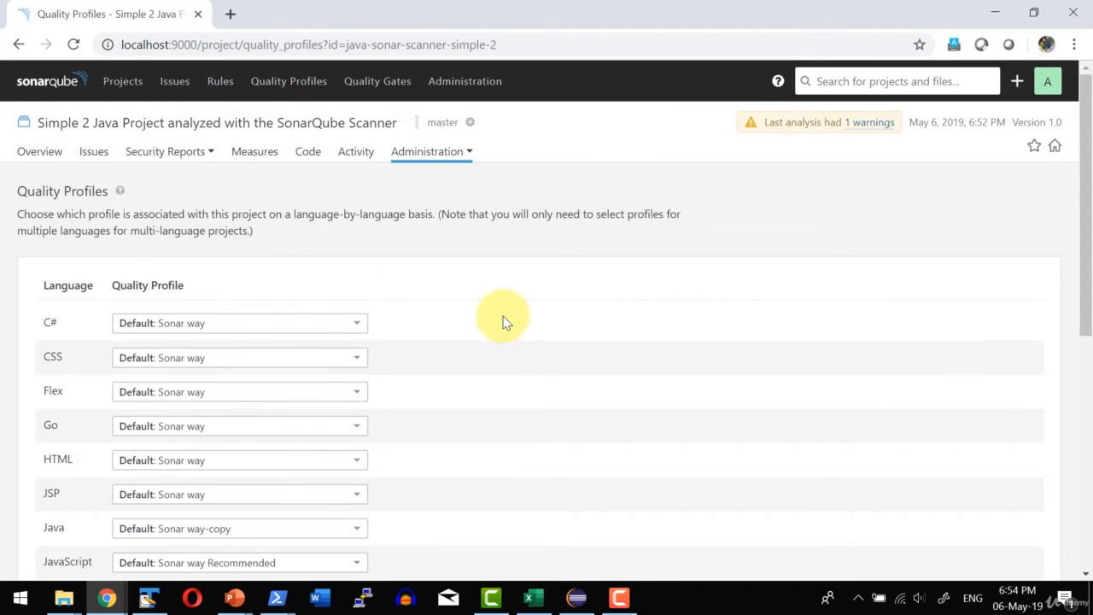
Open the project's Permissions page and review the rights granted to each user and group.
left_click(426, 159)
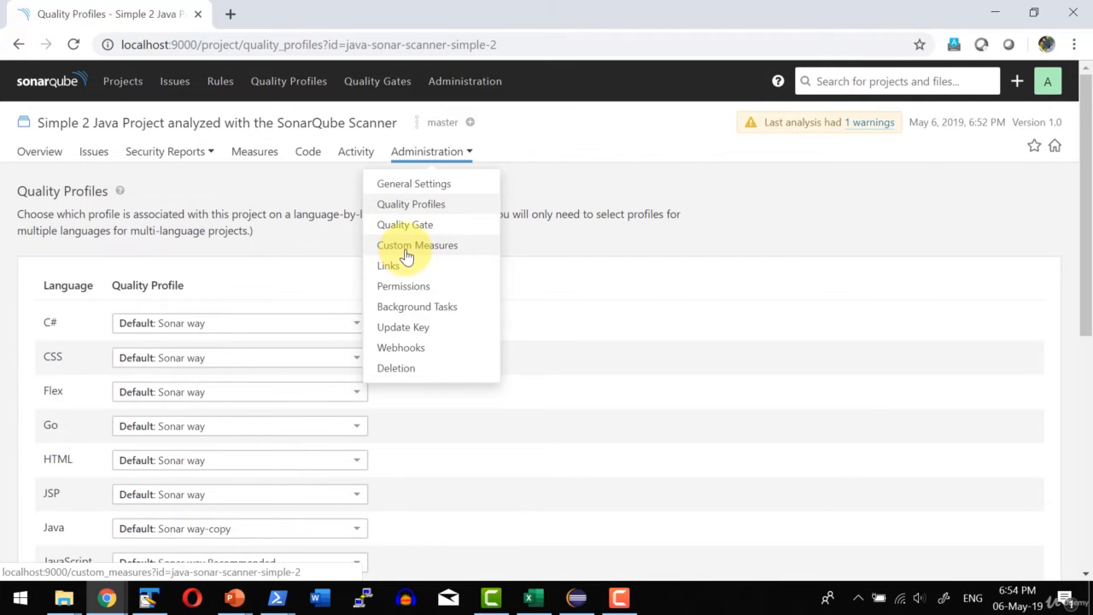
left_click(401, 287)
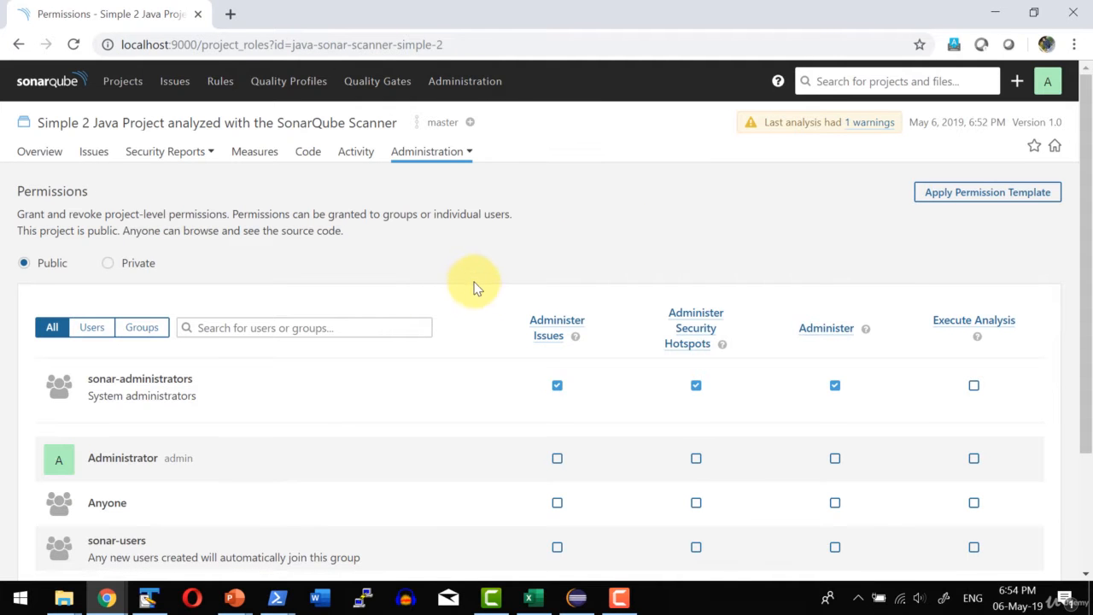
scroll(476, 288, "down", 3)
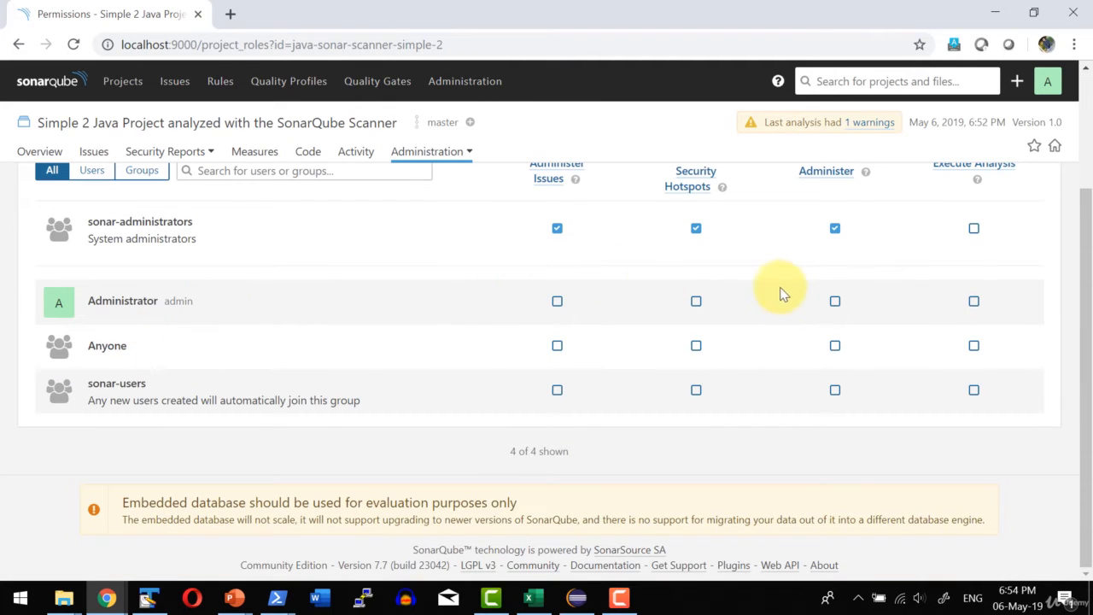
Leave the project's Permissions page and view the global Projects list and the Issues page covering all projects.
scroll(593, 312, "up", 3)
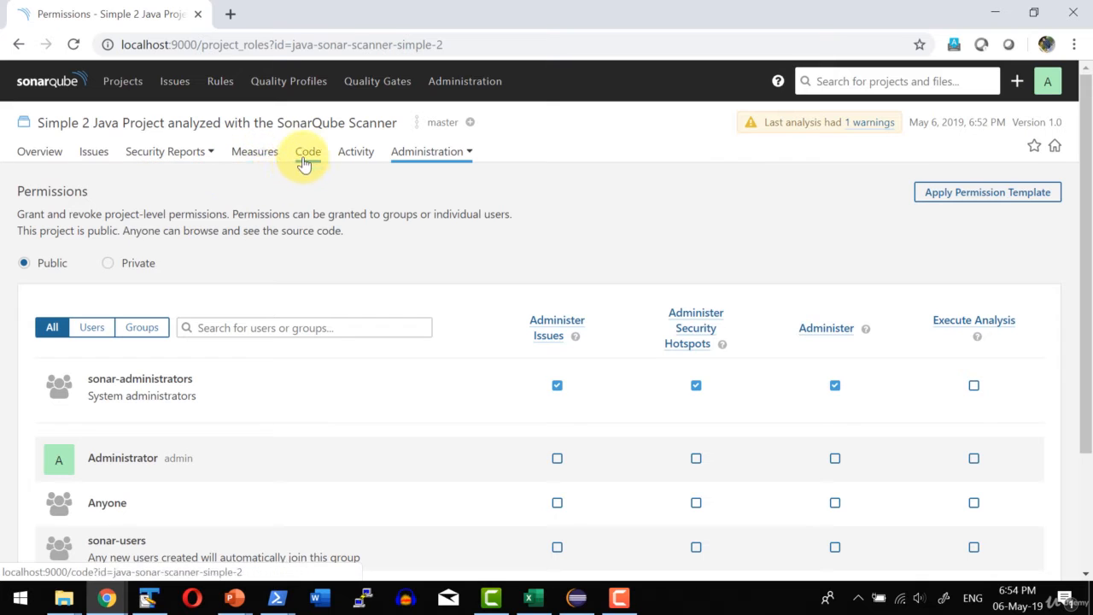
left_click(423, 152)
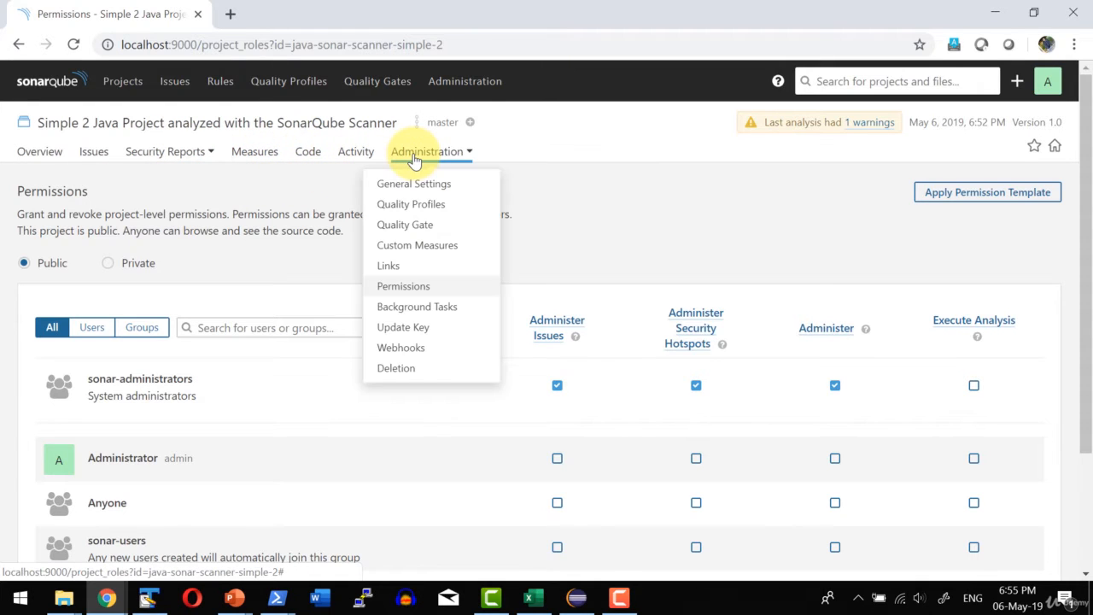
left_click_drag(60, 124, 283, 123)
left_click(118, 85)
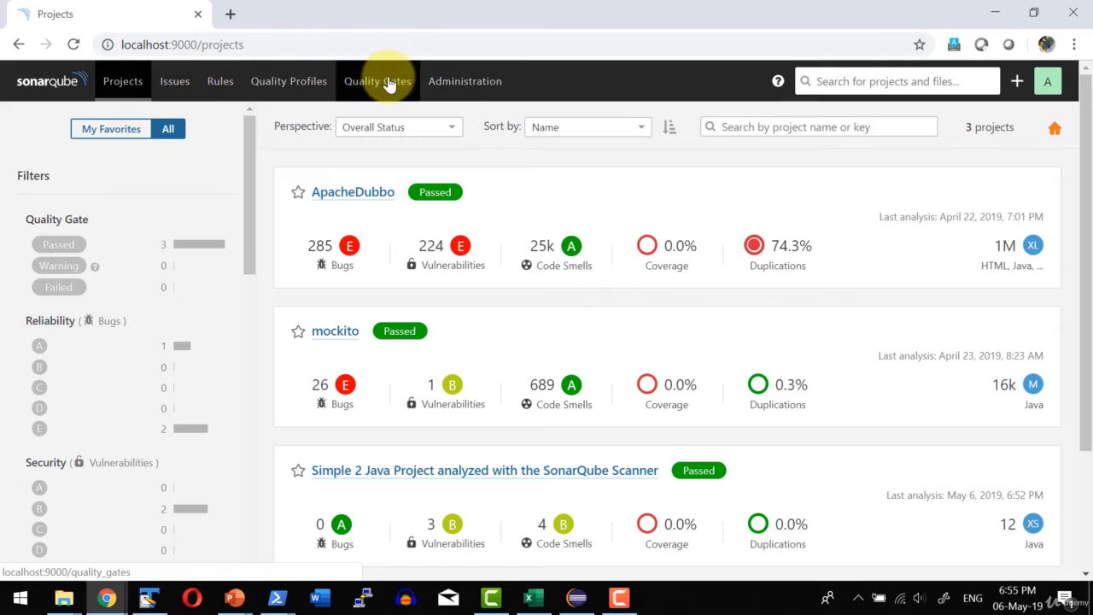
left_click(170, 84)
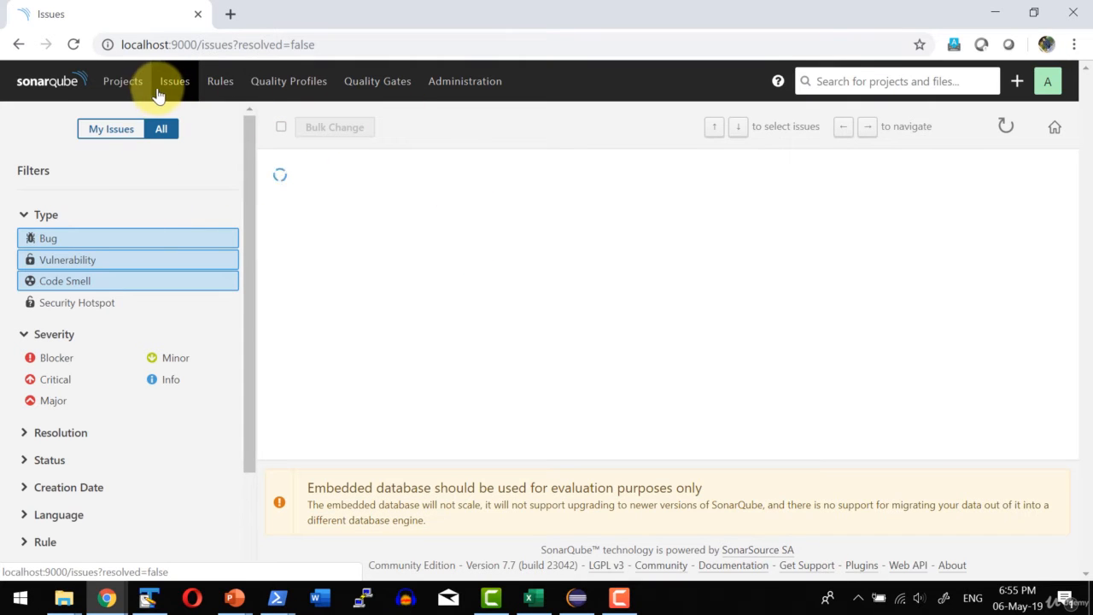
Open the Rules page, filter the rules by Java, and show the similar-rule filter options for the first rule.
left_click(220, 86)
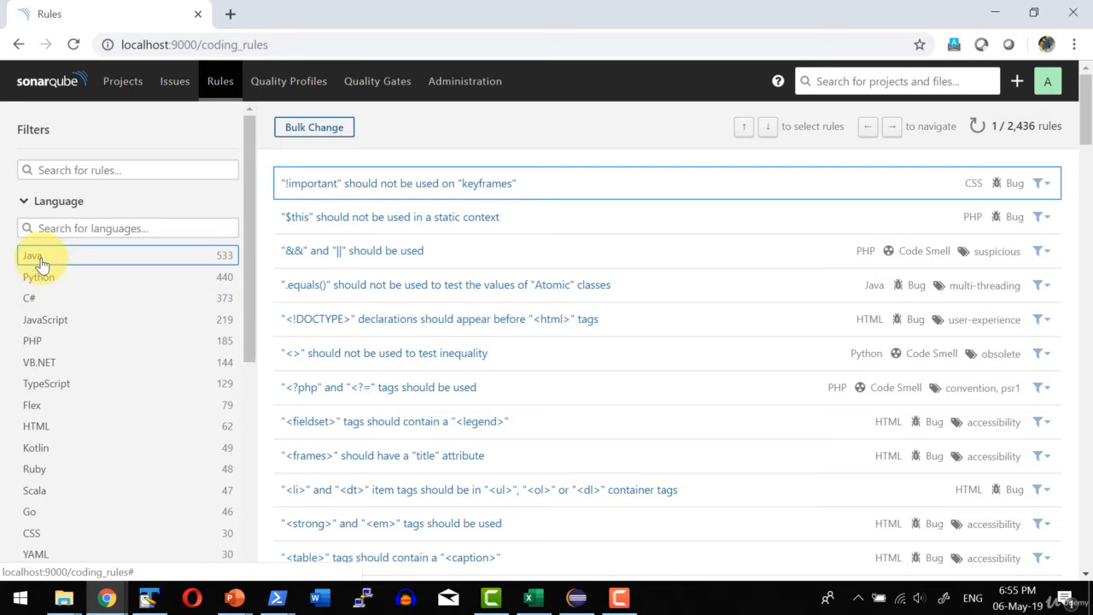
left_click(38, 256)
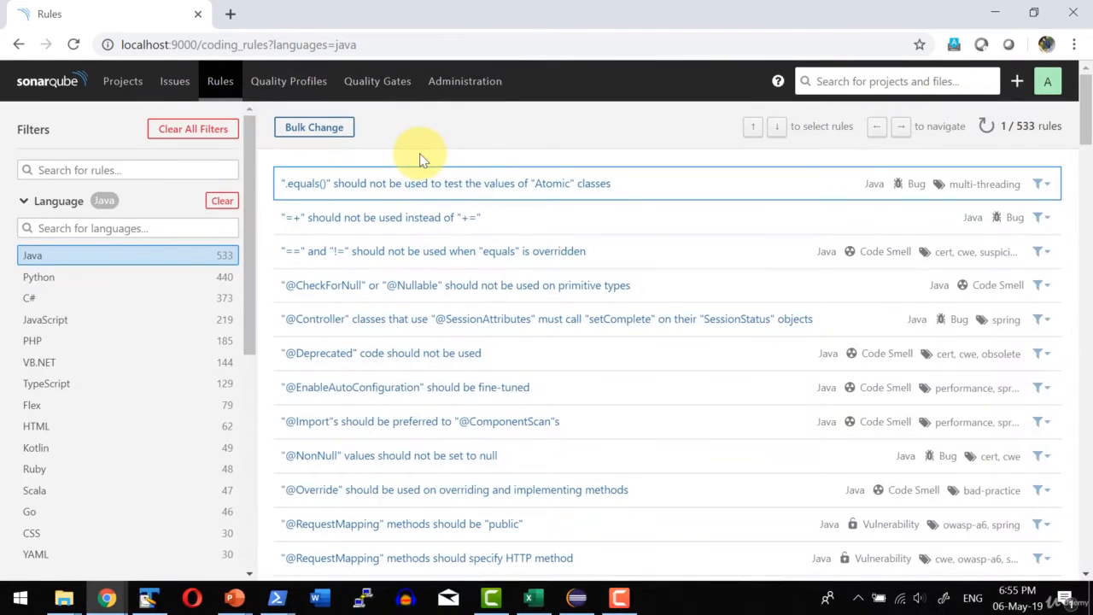
left_click(1043, 184)
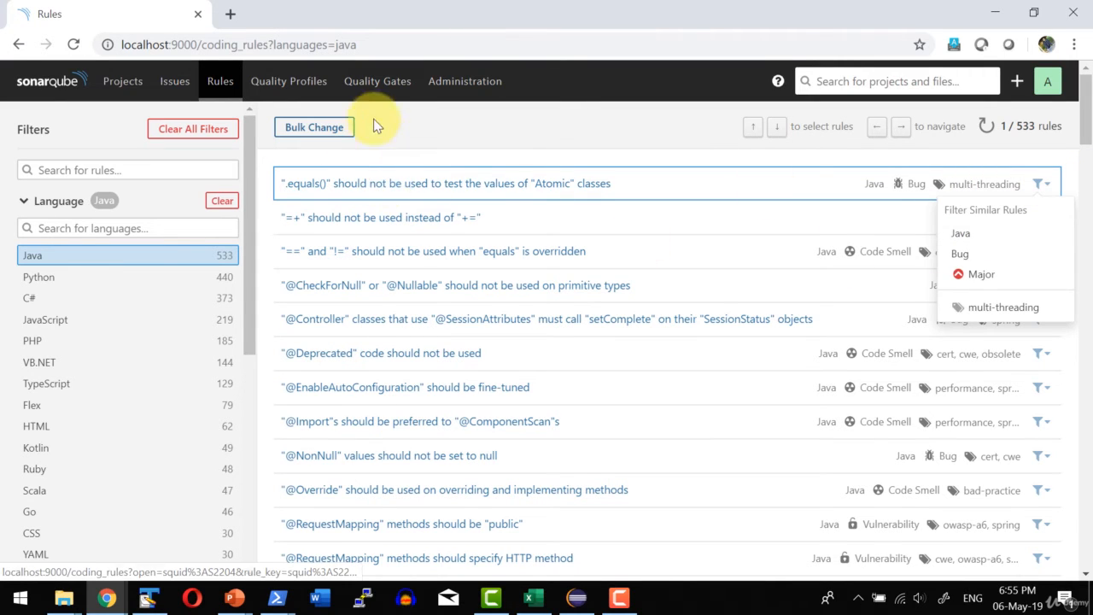
View the global Quality Profiles and Administration pages, and look over the Projects list.
left_click(297, 92)
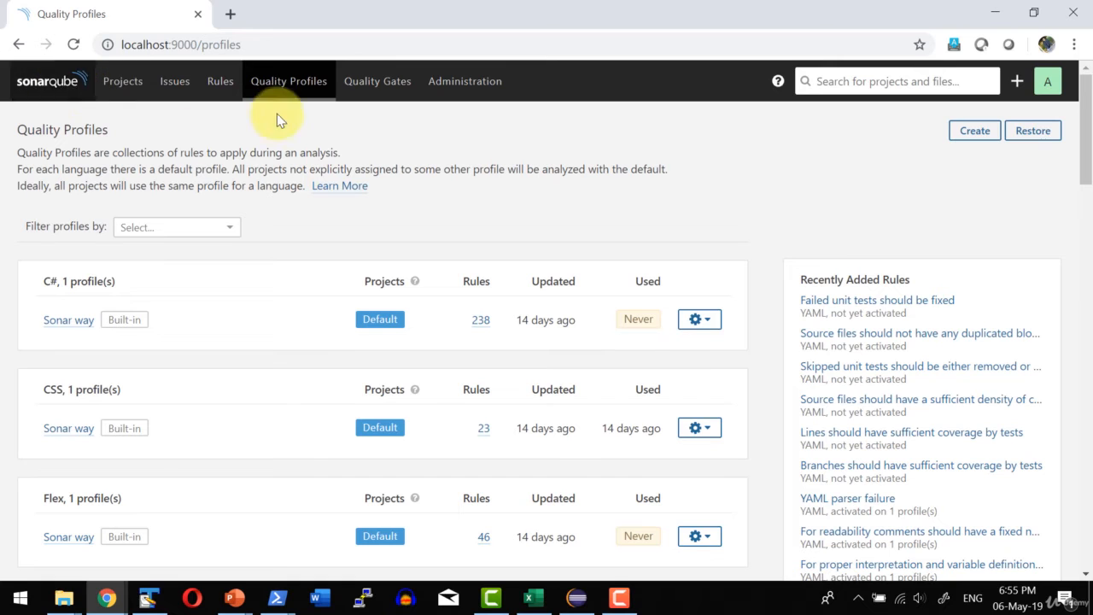
left_click(459, 83)
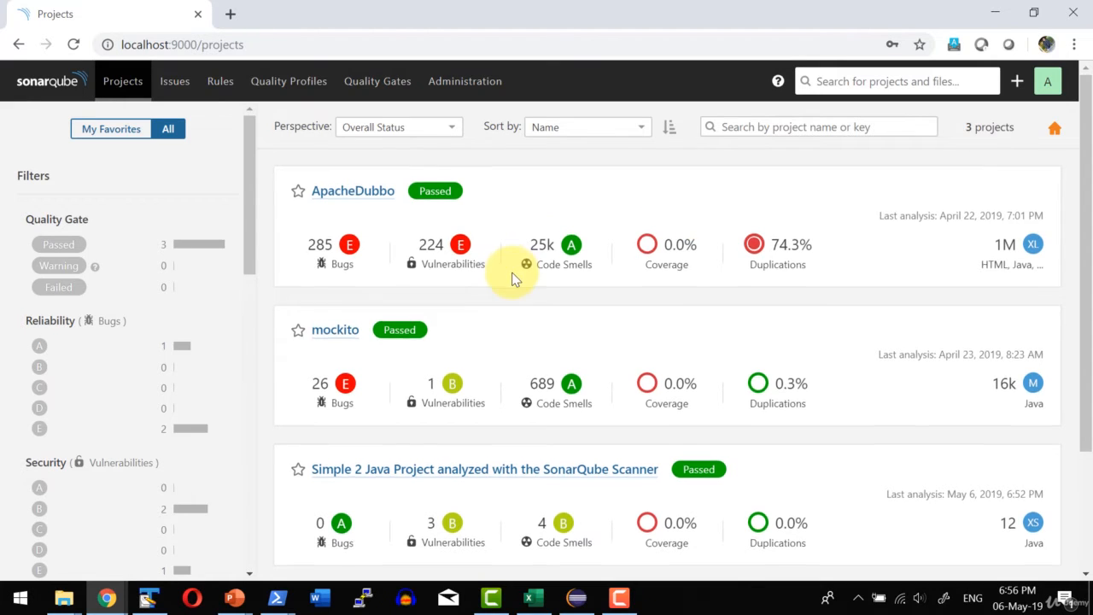
scroll(390, 390, "down", 3)
scroll(417, 327, "up", 3)
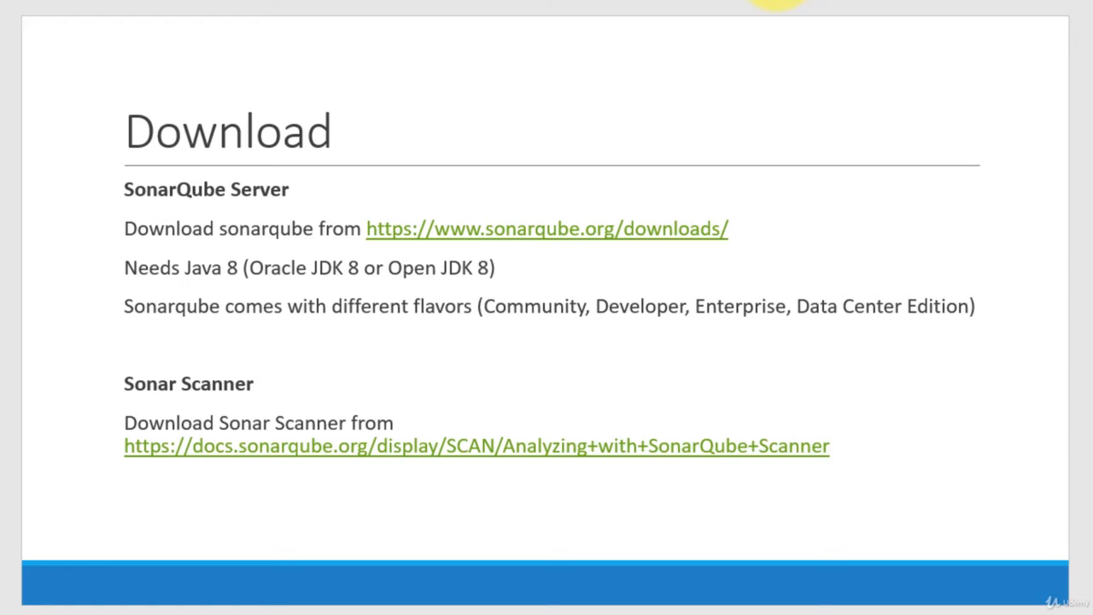
Compare the Community, Developer, Enterprise and Data Center editions on SonarSource's Plans and Pricing page.
key("Escape")
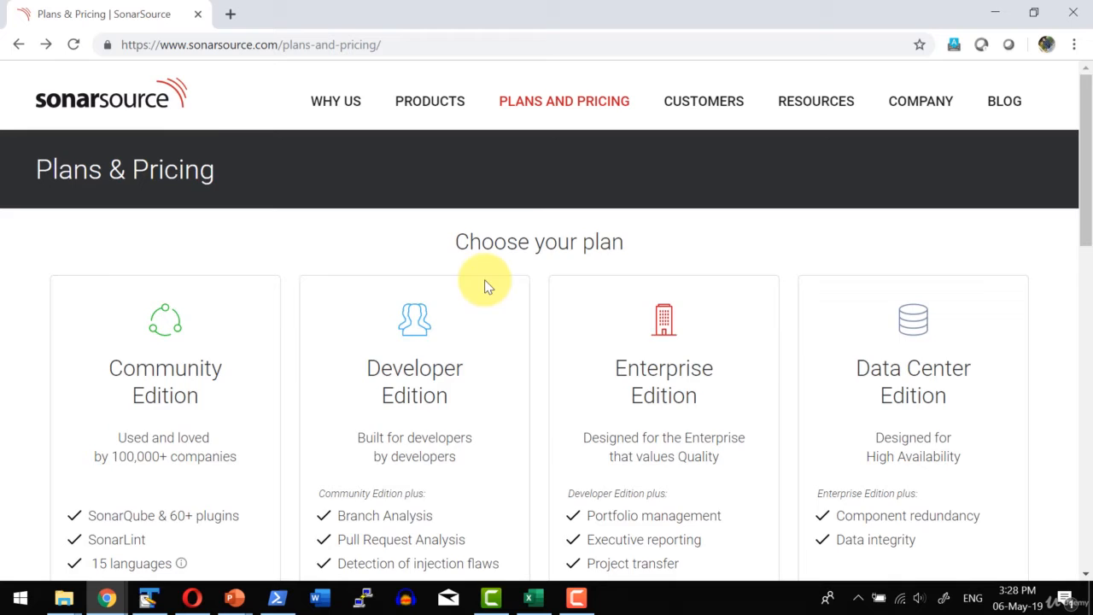
scroll(487, 282, "down", 1)
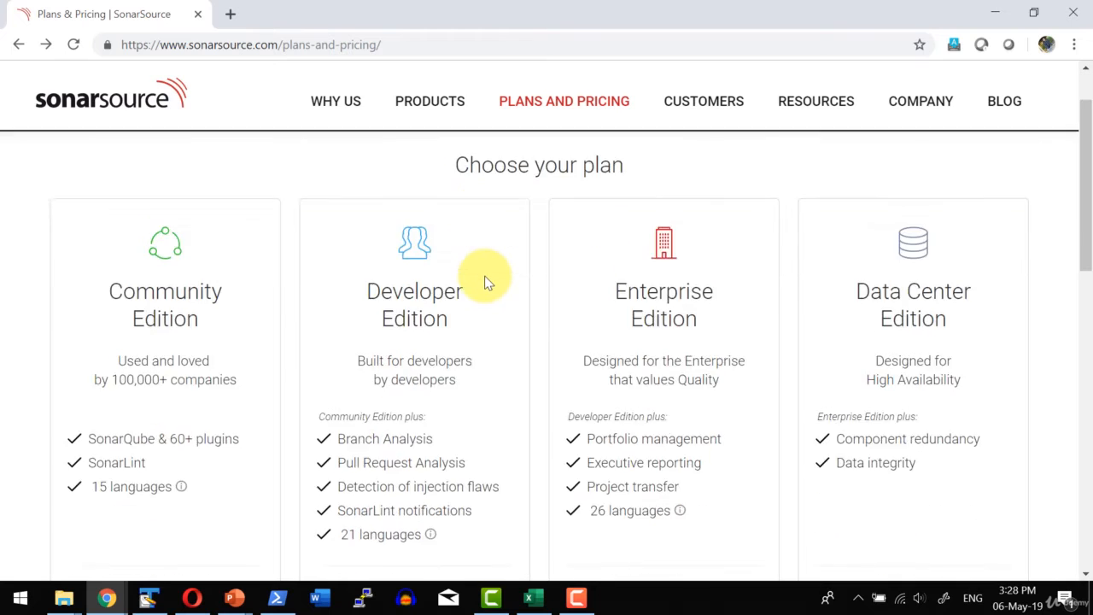
scroll(484, 282, "down", 1)
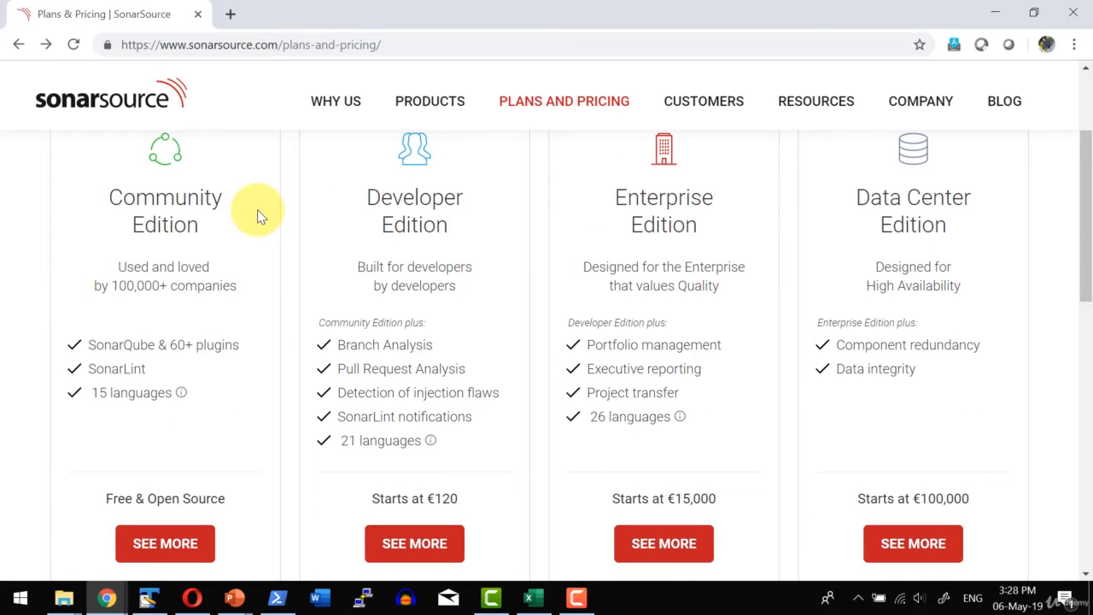
scroll(259, 215, "down", 1)
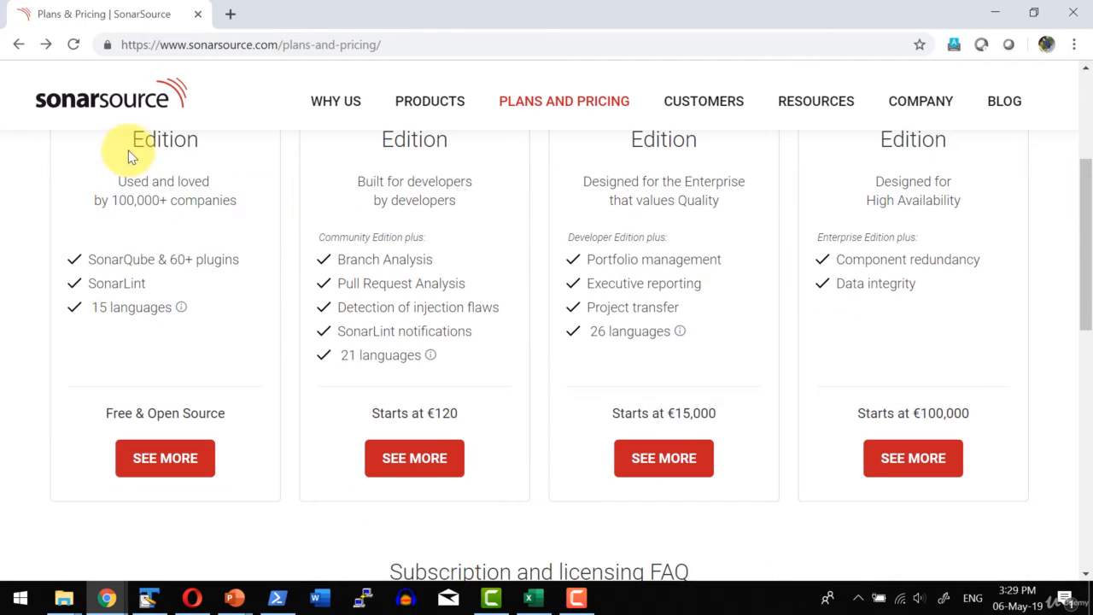
scroll(140, 171, "up", 1)
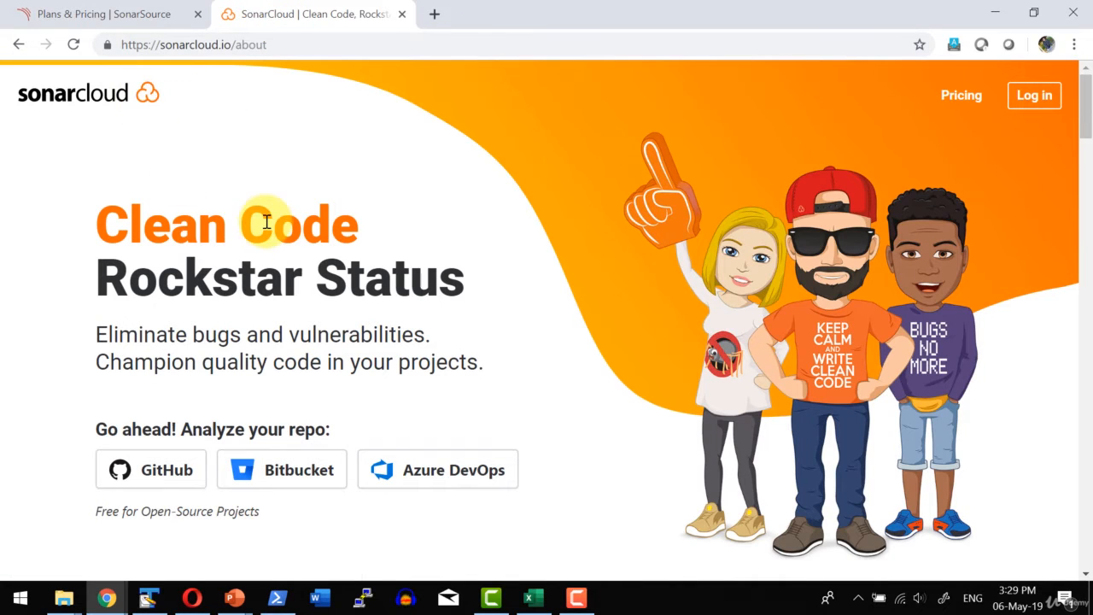
Look through SonarCloud's about page, including its GitHub, Bitbucket and Azure DevOps repository analysis options.
scroll(224, 314, "down", 1)
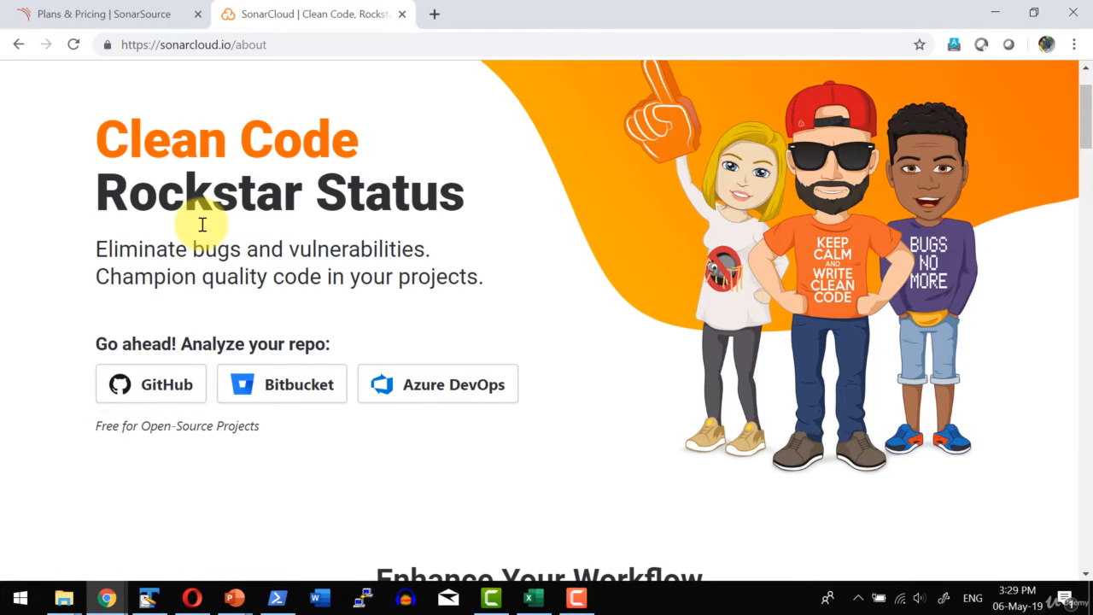
scroll(427, 271, "down", 5)
scroll(430, 264, "up", 6)
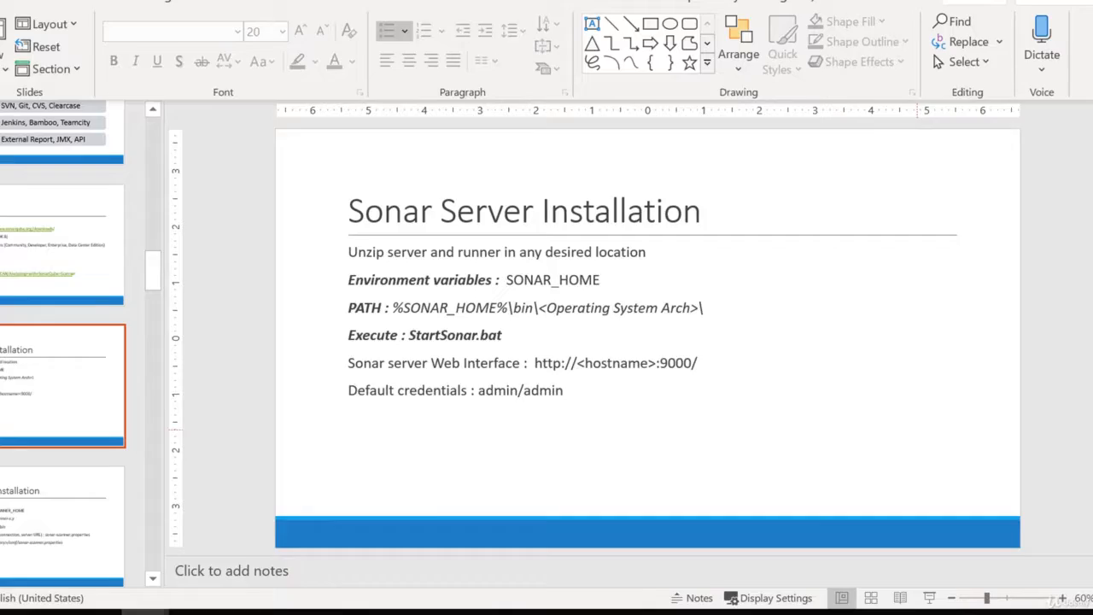
Switch to File Explorer, go up to the sonarqube-7.7 folder, and browse into bin\windows-x86-64.
left_click(64, 598)
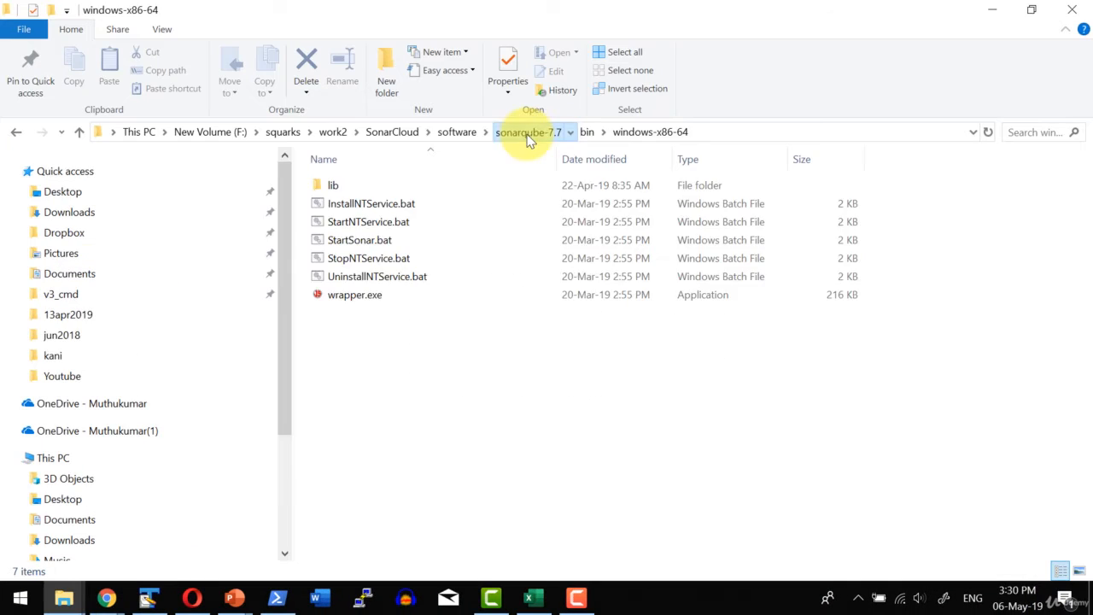
left_click(527, 135)
left_click(400, 186)
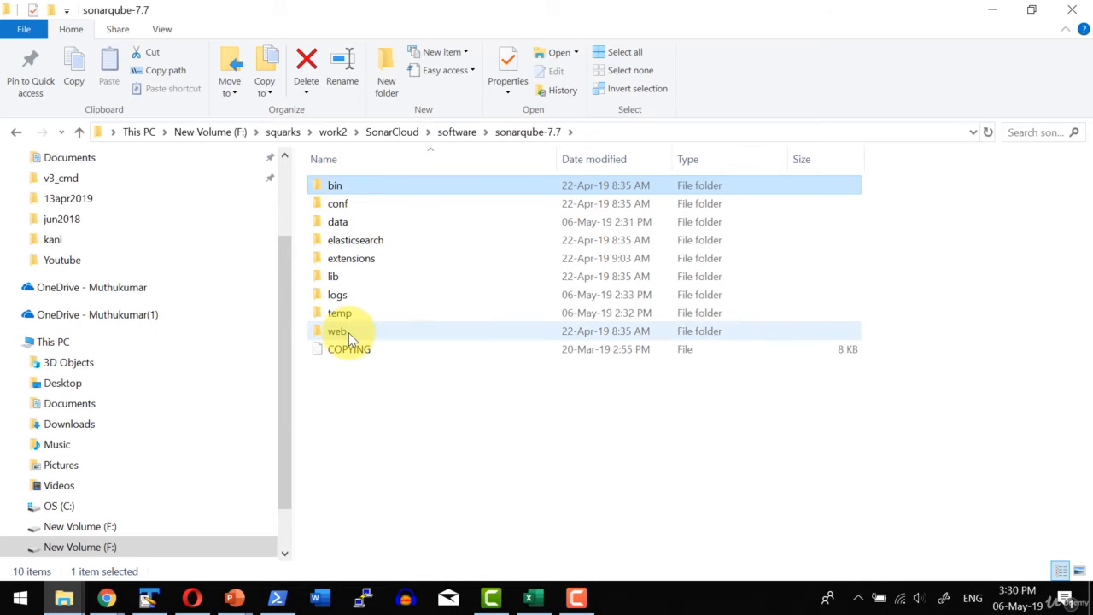
double_click(346, 191)
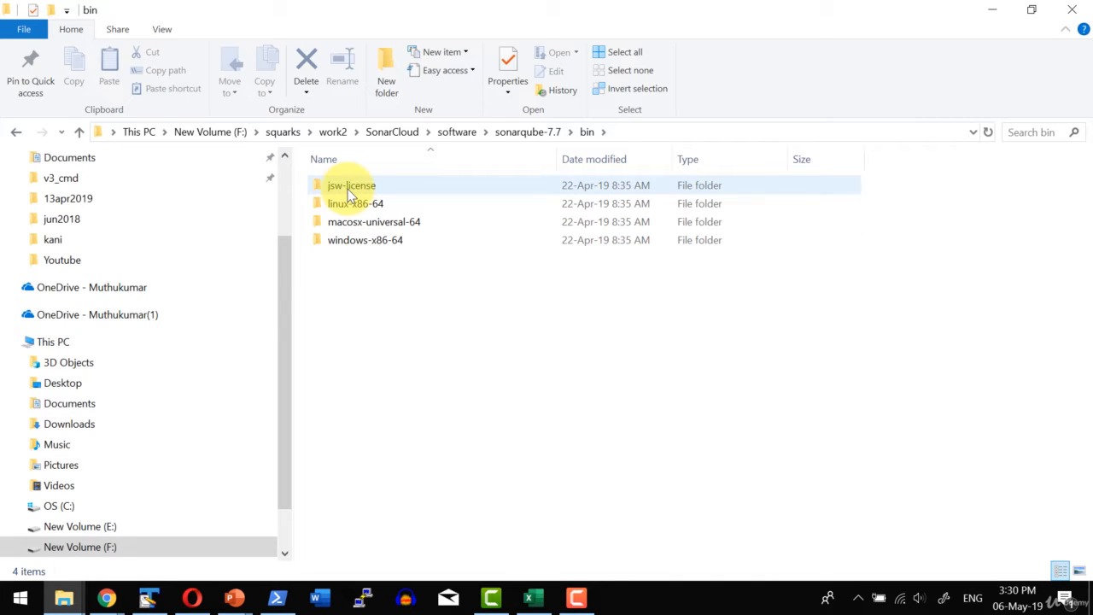
double_click(355, 242)
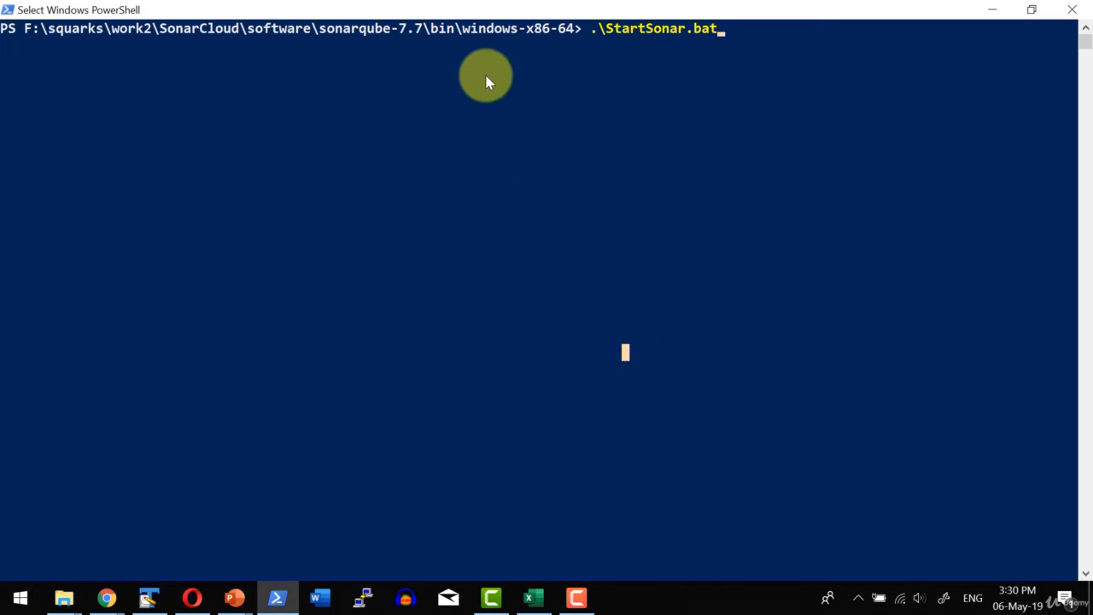
Start the SonarQube server in PowerShell by running .\StartSonar.bat from the windows-x86-64 folder.
left_click(475, 158)
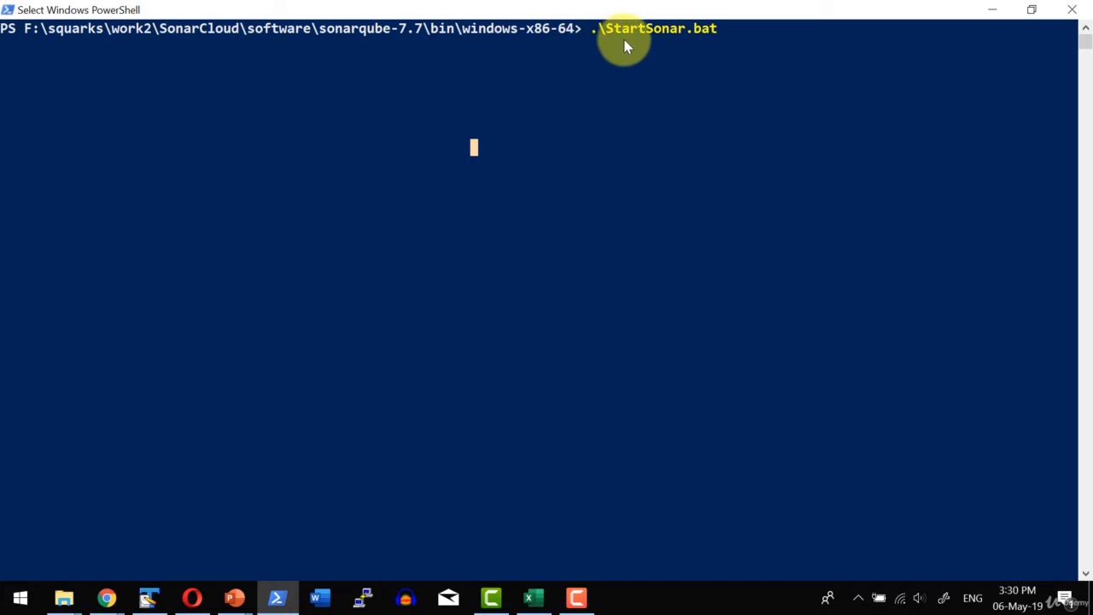
left_click(601, 83)
key("Return")
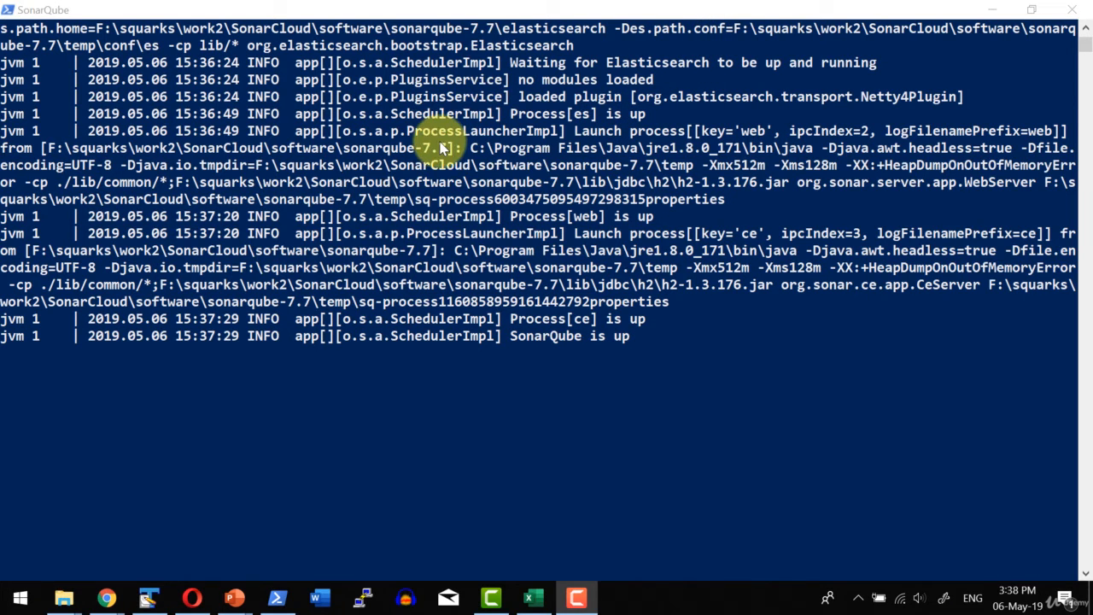
Switch to Chrome, reload localhost:9000/about, and log in to SonarQube with the prefilled admin account.
key("alt+Tab")
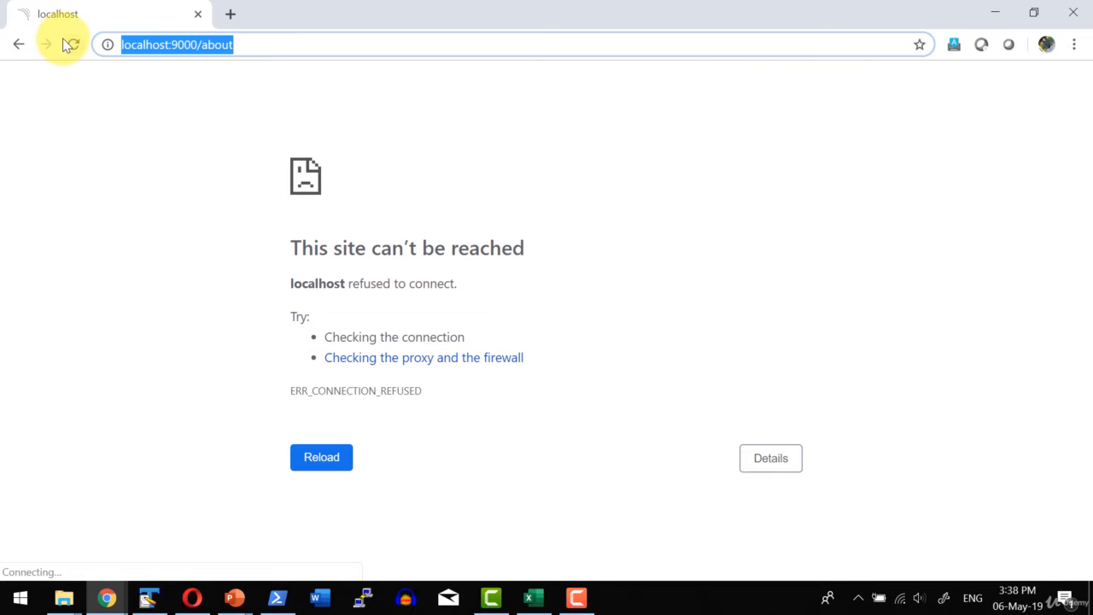
left_click(70, 44)
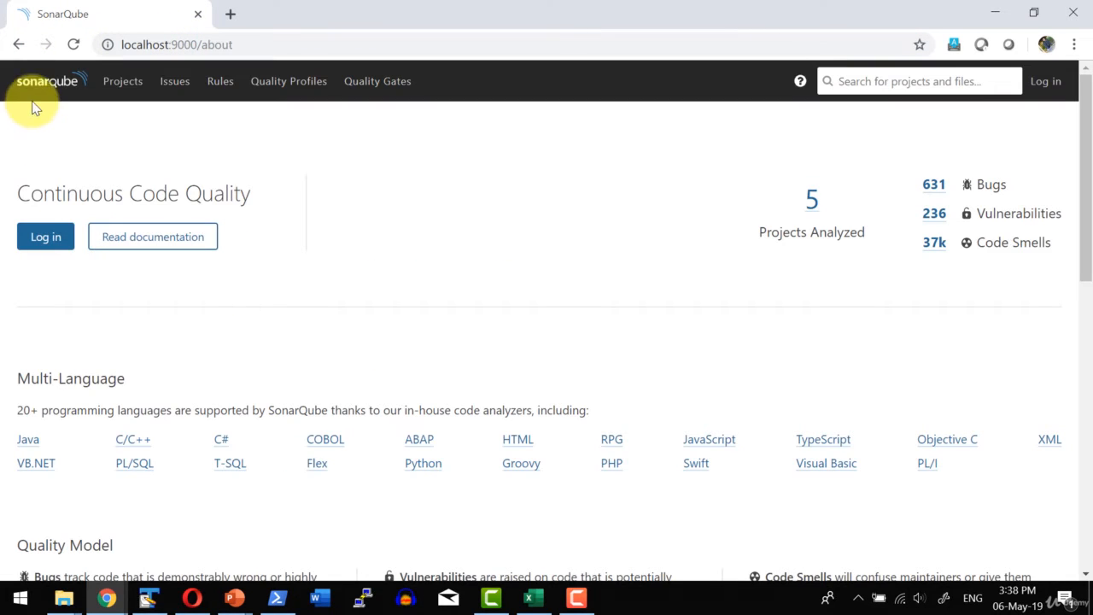
left_click(53, 242)
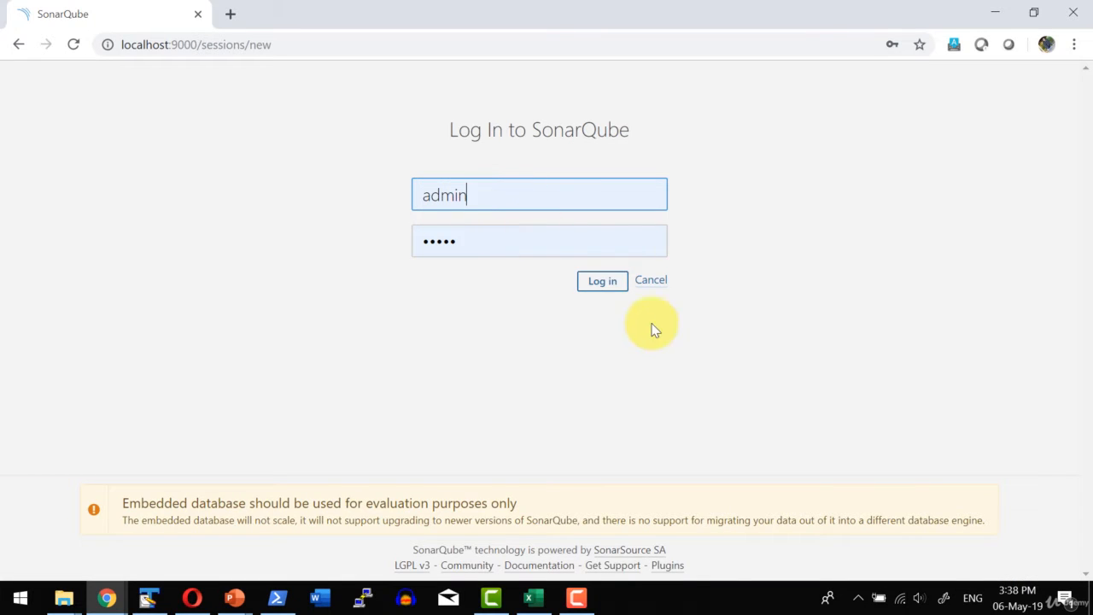
left_click(603, 282)
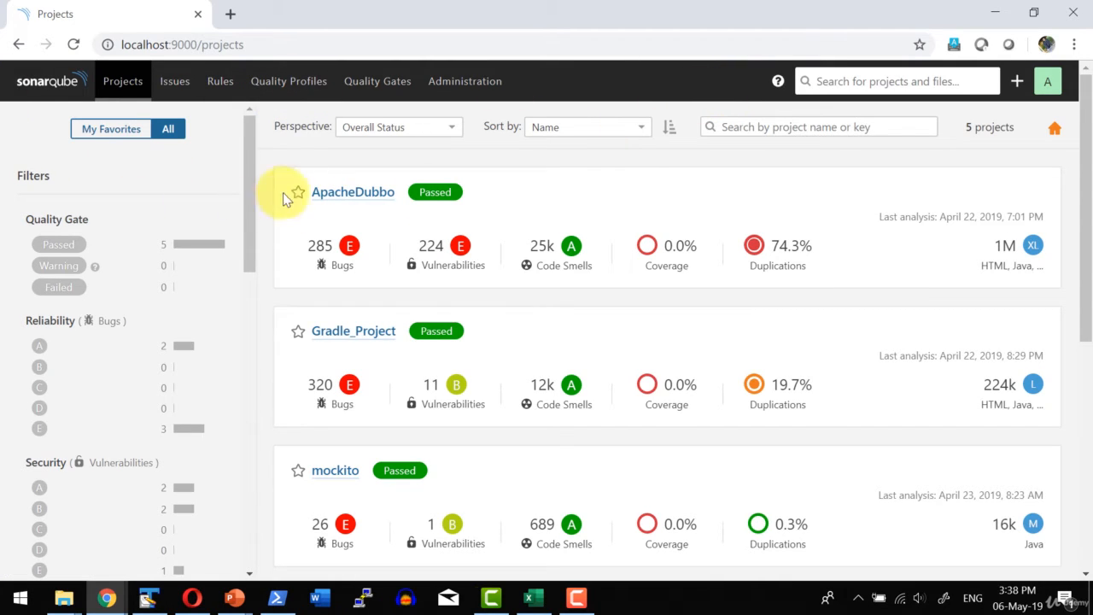
Open the ApacheDubbo project to review its overview, and look through the filters on the Projects page.
left_click(345, 195)
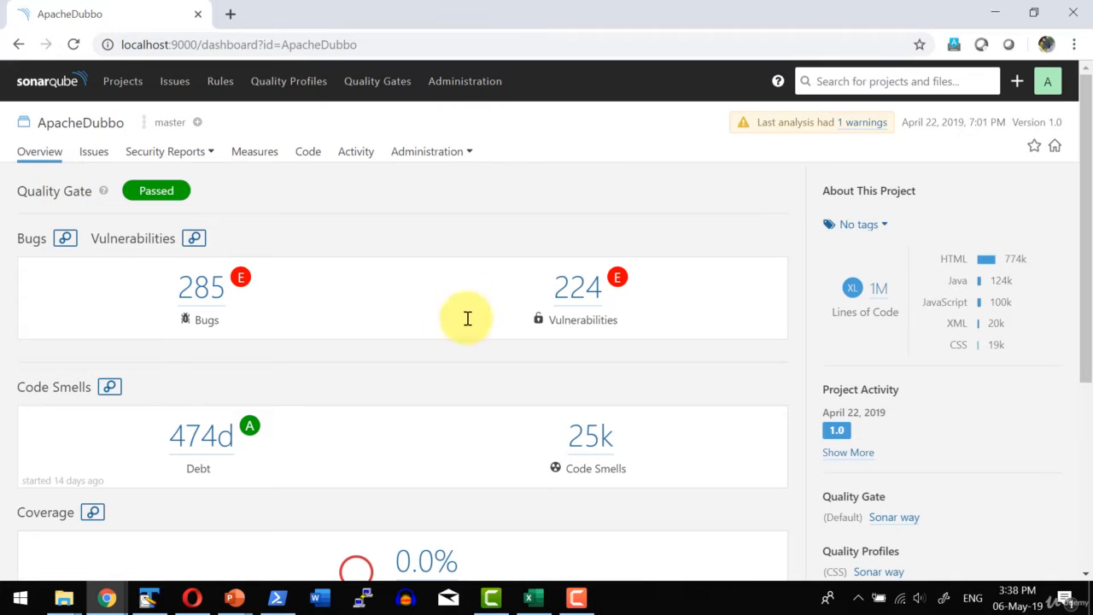
scroll(276, 222, "down", 5)
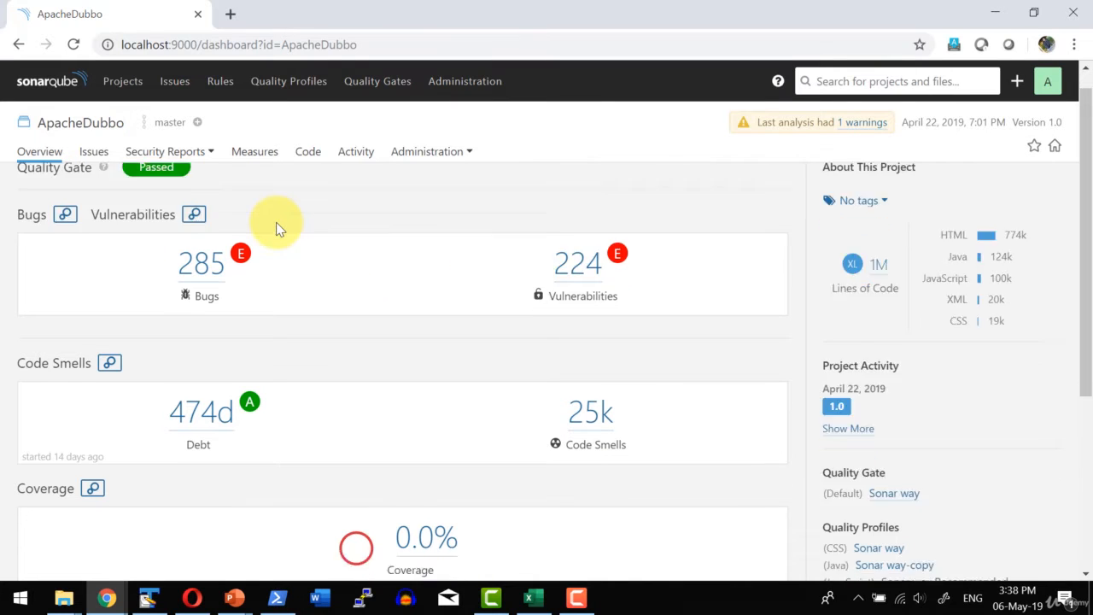
scroll(276, 222, "up", 5)
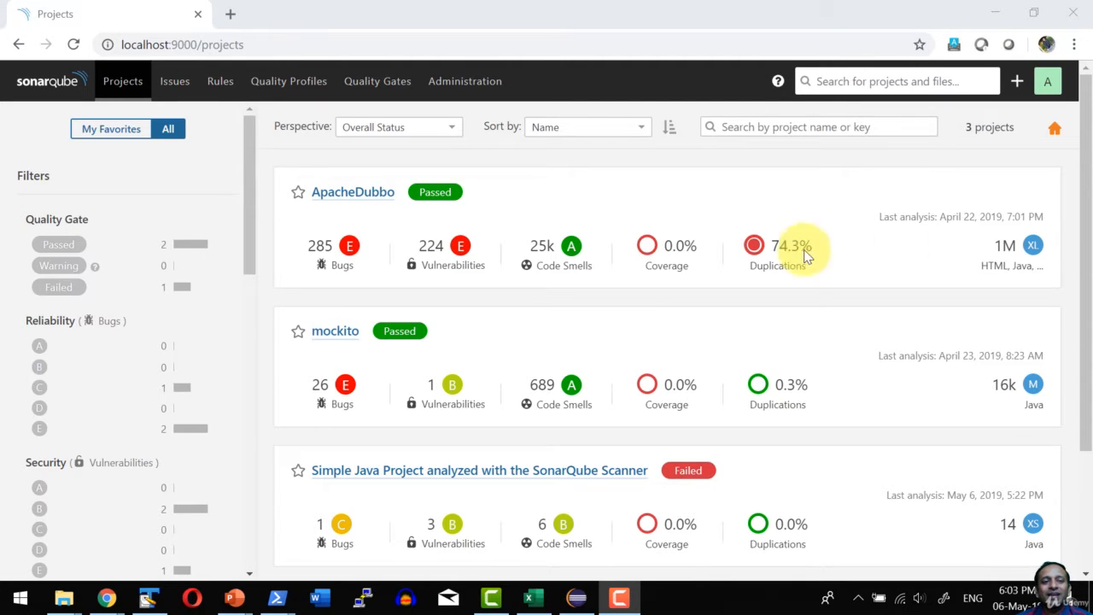
scroll(74, 137, "down", 1)
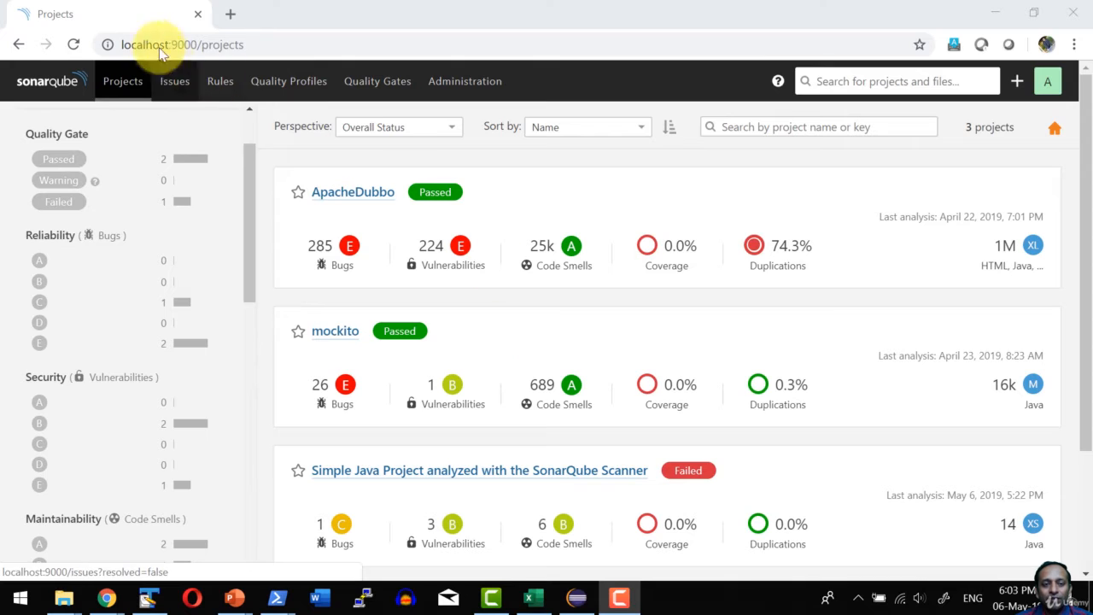
left_click(141, 200)
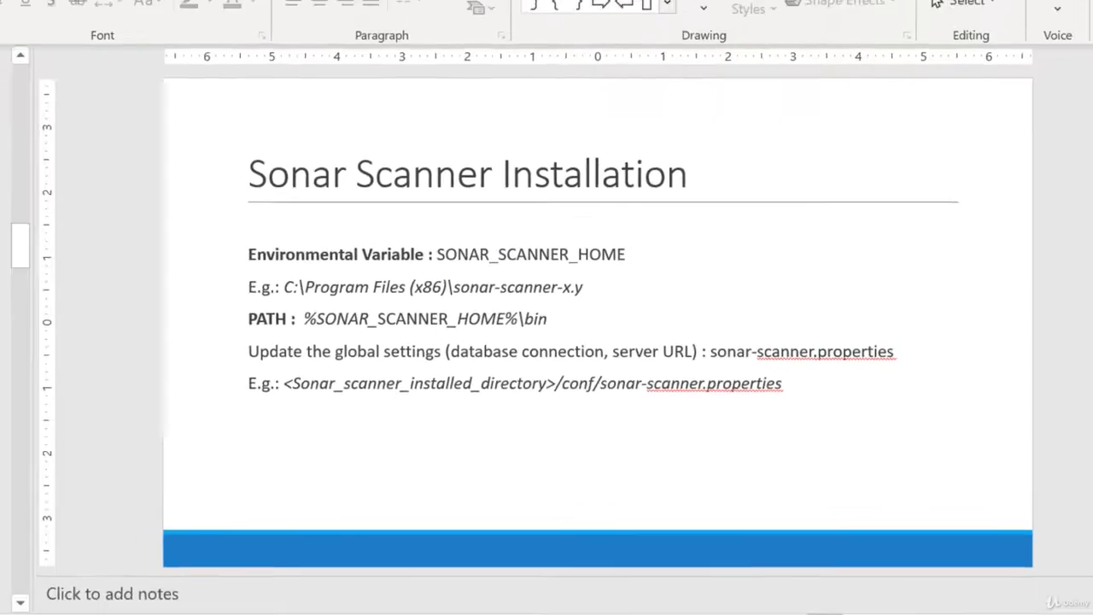
Switch to File Explorer, open the computer's environment variables from This PC's system properties, and check the SONAR_SCANNER_HOME system variable.
right_click(689, 605)
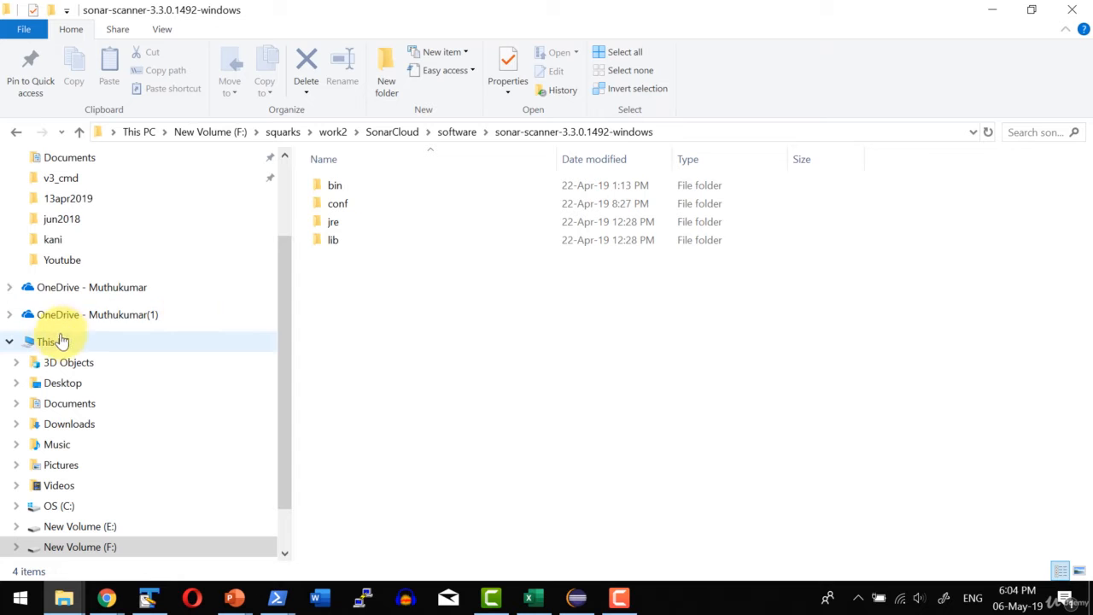
right_click(54, 343)
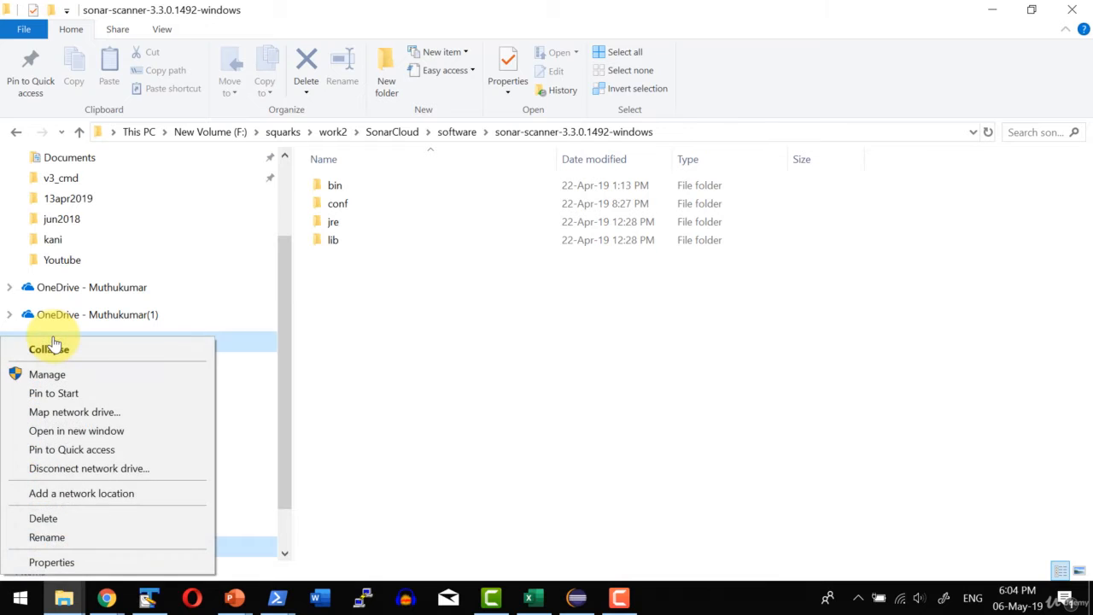
left_click(56, 562)
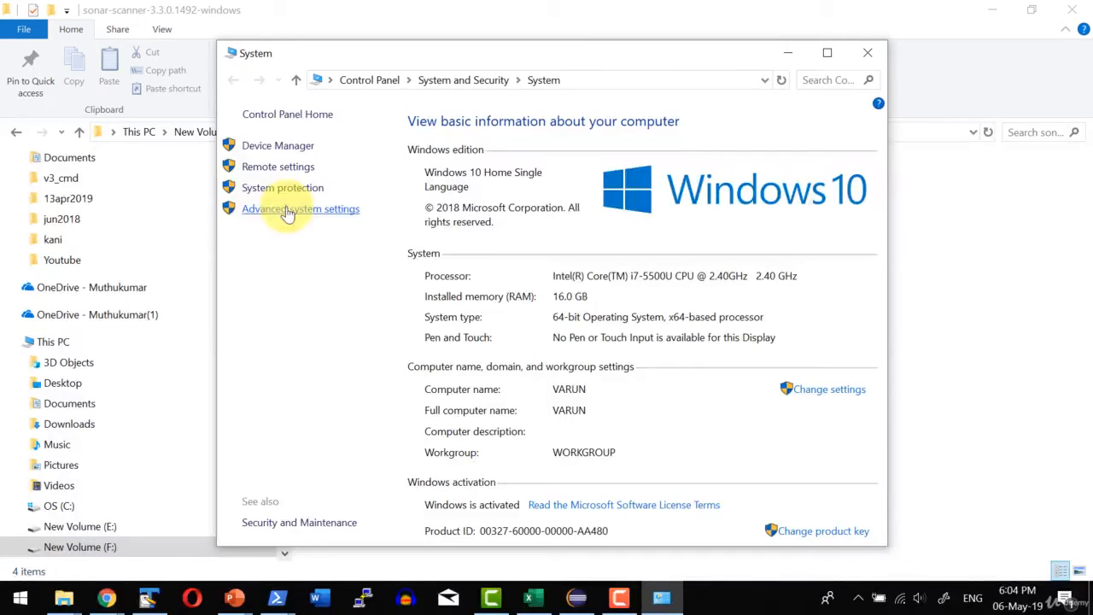
left_click(289, 212)
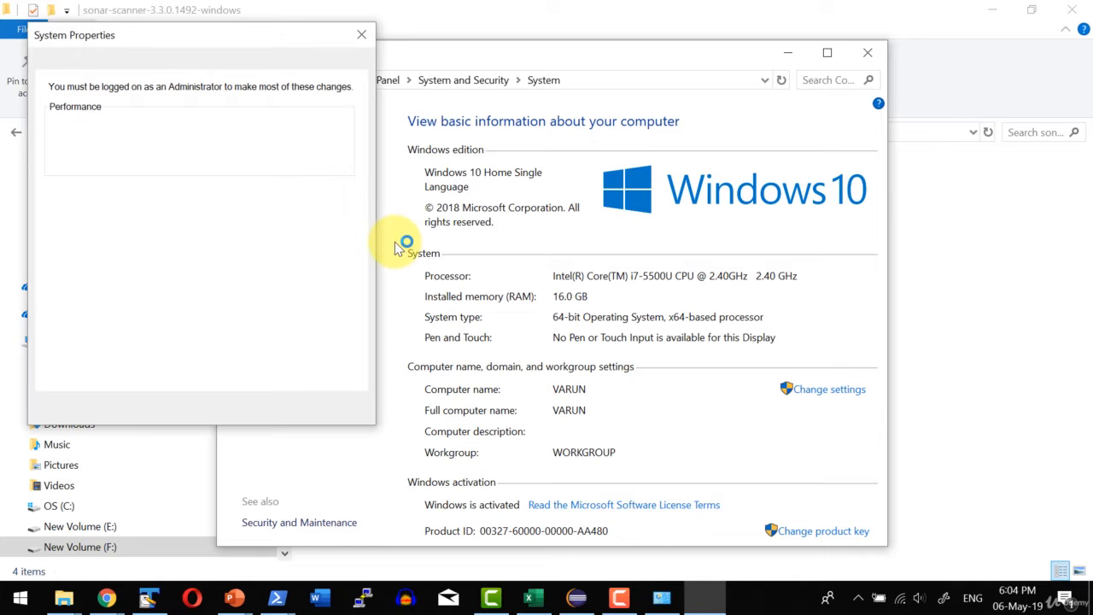
left_click(291, 359)
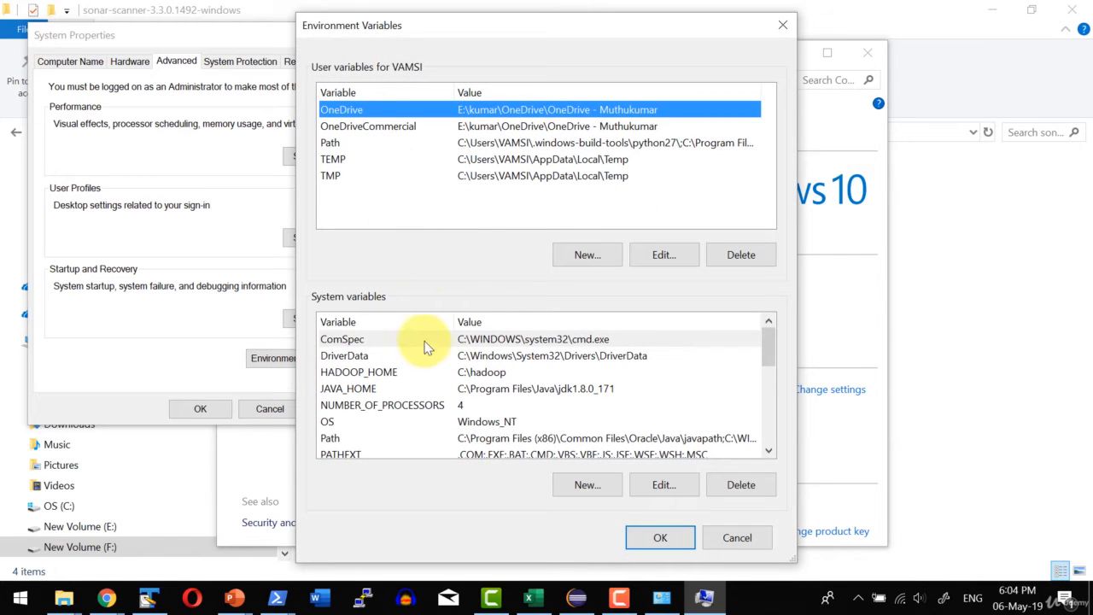
scroll(430, 365, "down", 4)
left_click(398, 389)
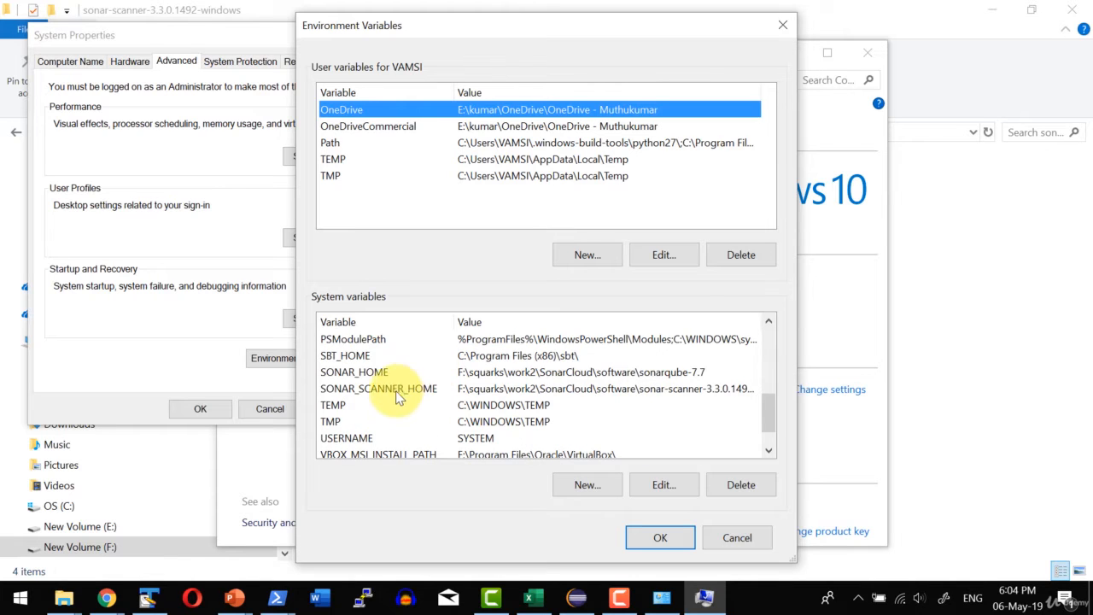
scroll(453, 423, "down", 1)
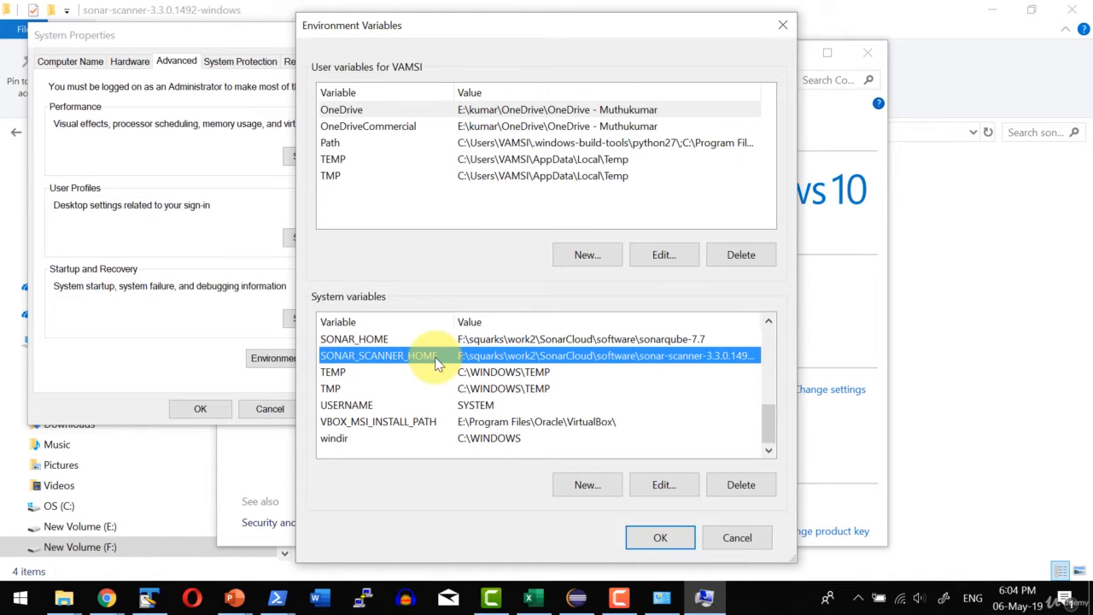
Review the entries of the system Path variable for the Sonar Scanner bin folder, and close the editor without changes.
scroll(431, 359, "up", 4)
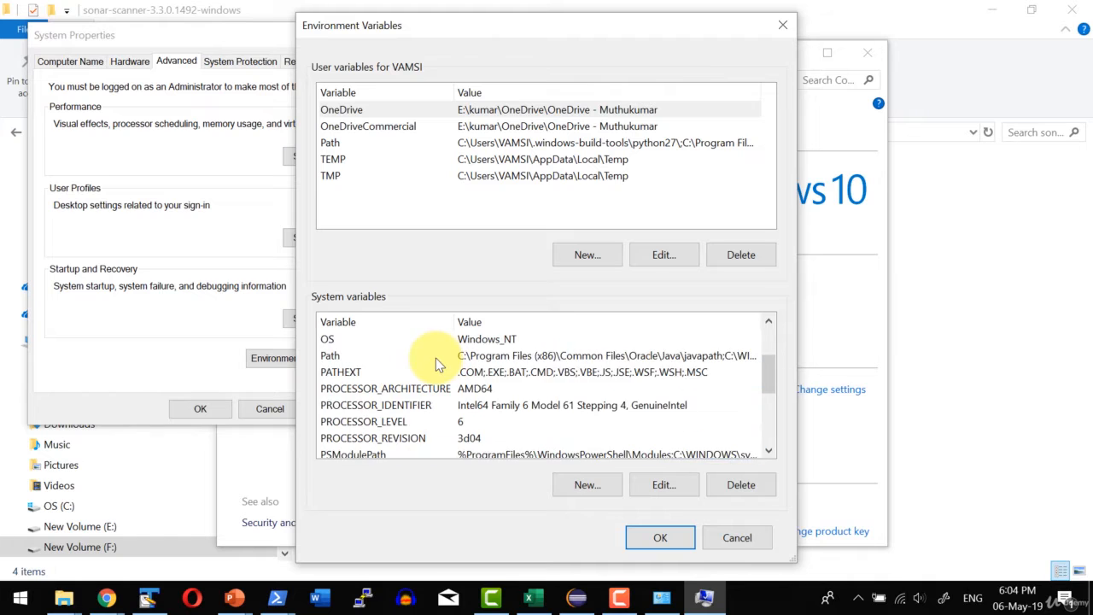
left_click(354, 406)
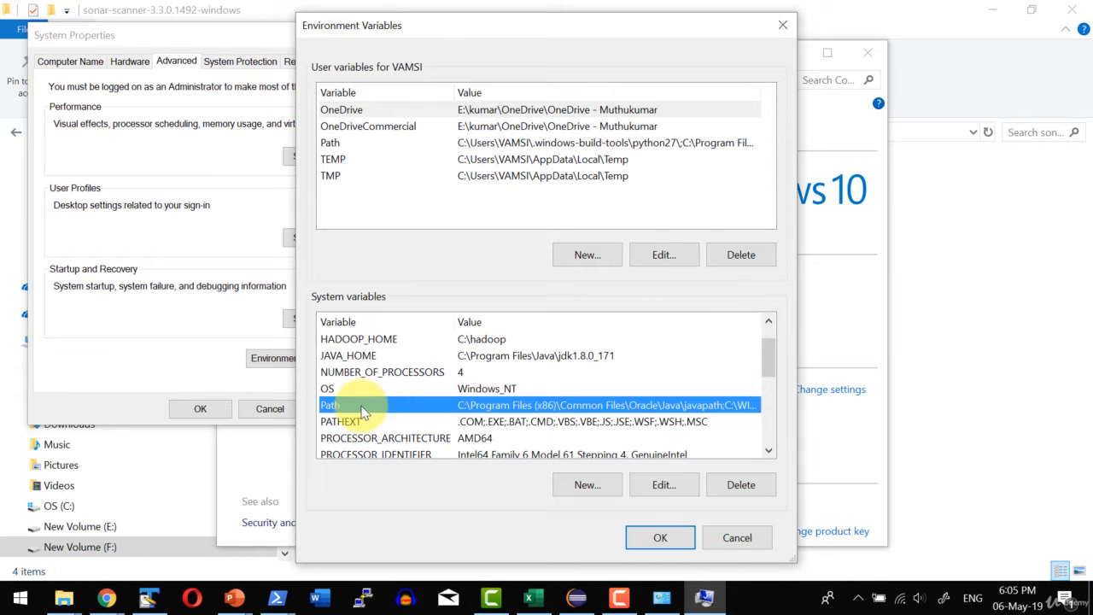
left_click(665, 484)
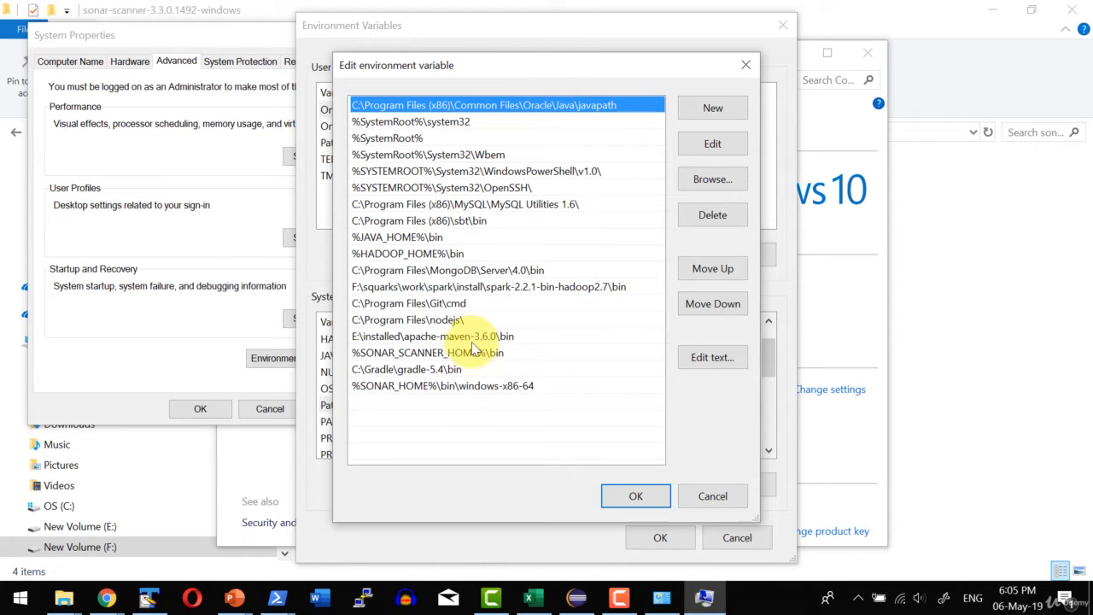
left_click(713, 496)
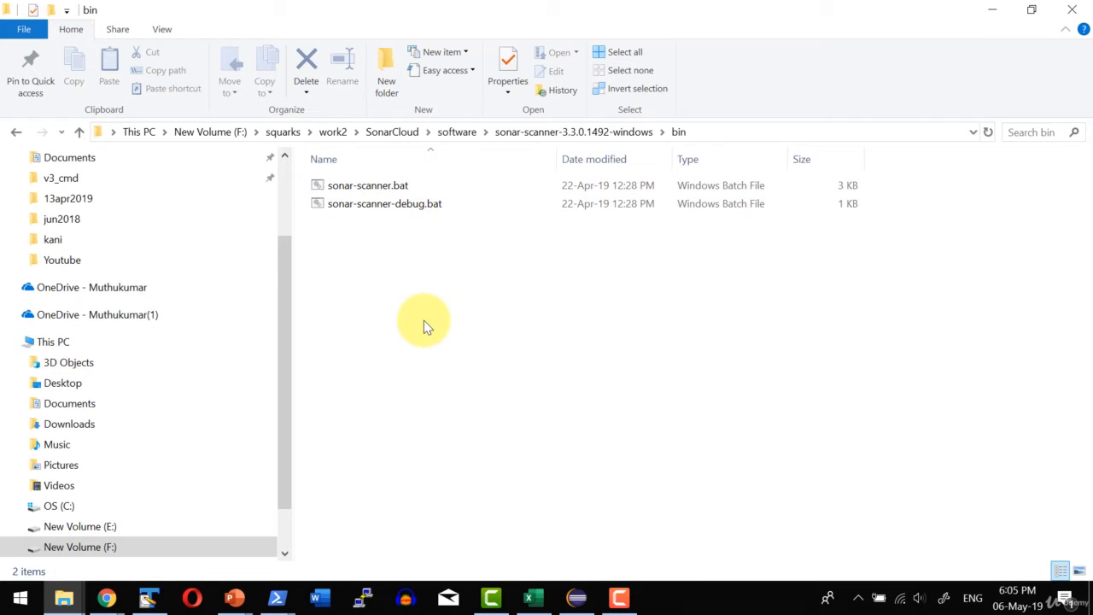
Open sonar-scanner.properties from the scanner's conf folder in TextPad, examine the sonar.host.url setting, and return to File Explorer.
left_click(595, 135)
left_click(342, 207)
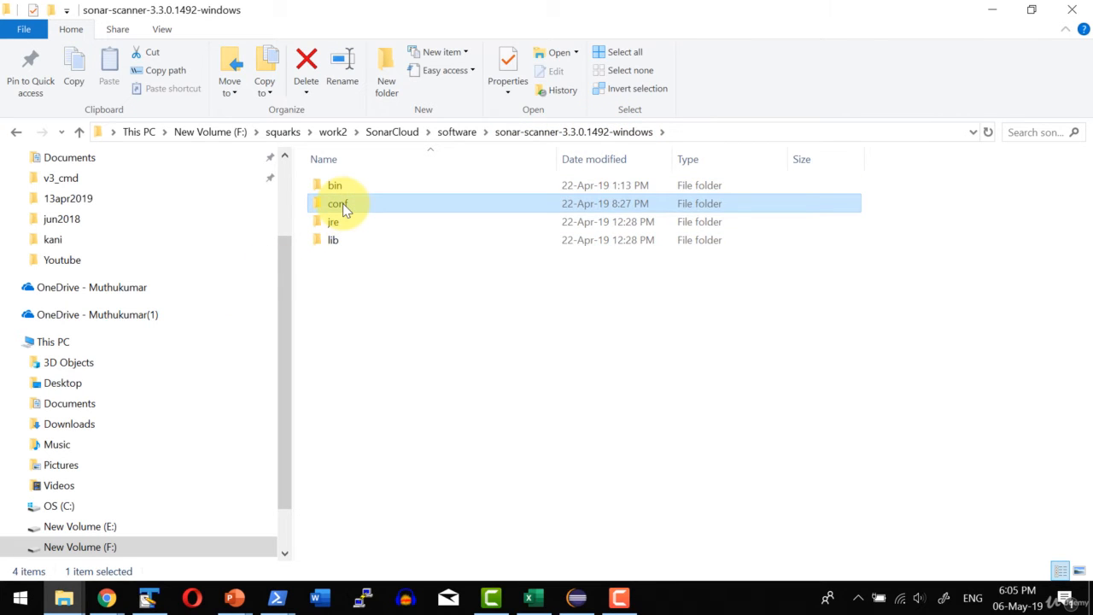
double_click(345, 211)
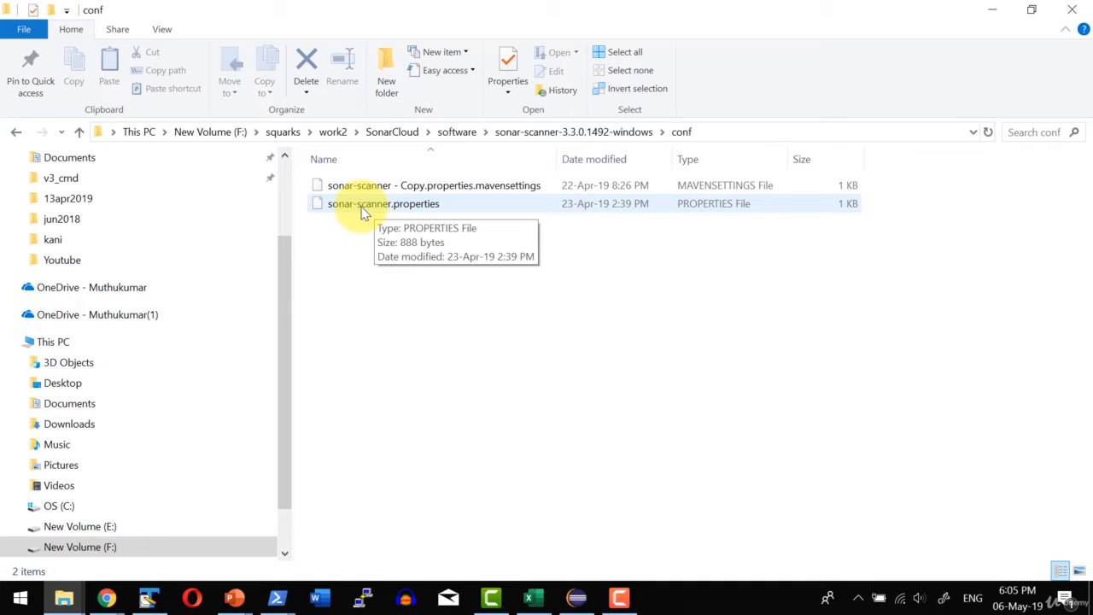
double_click(363, 212)
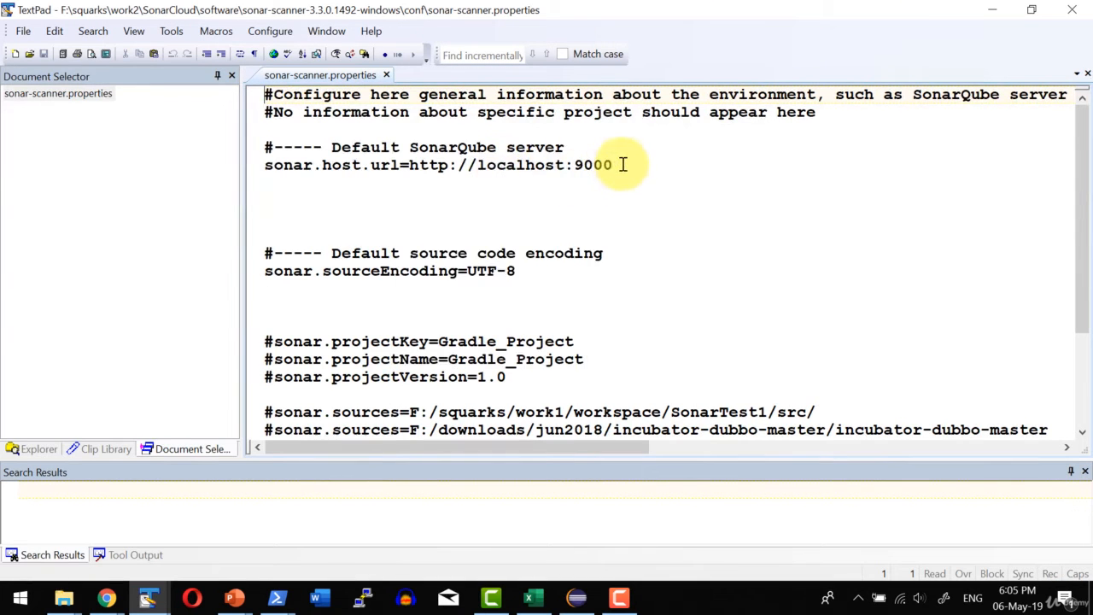
left_click_drag(623, 166, 456, 169)
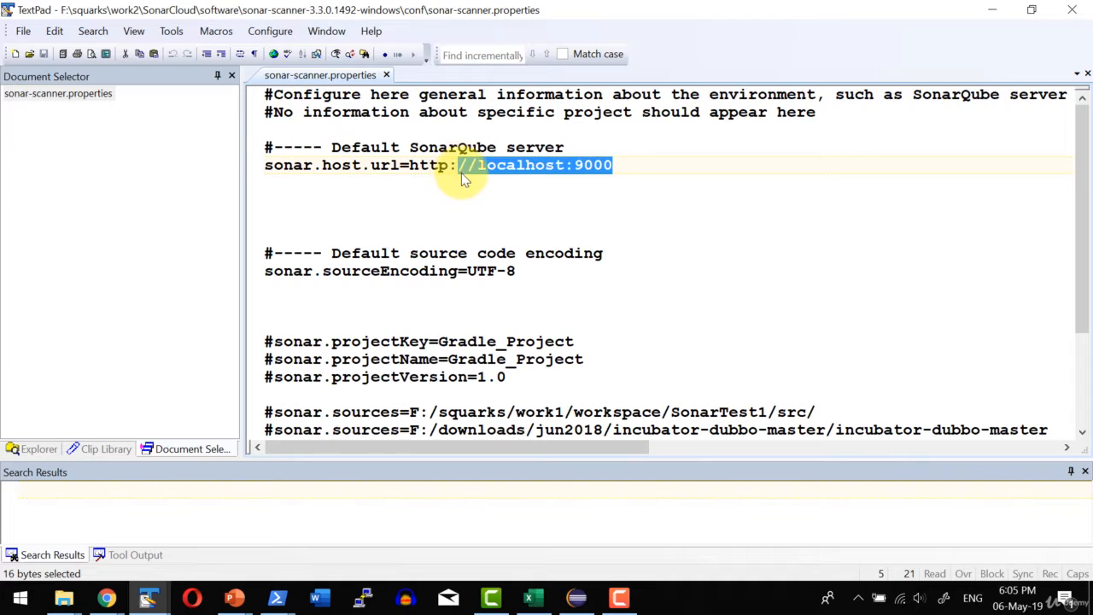
left_click(462, 174)
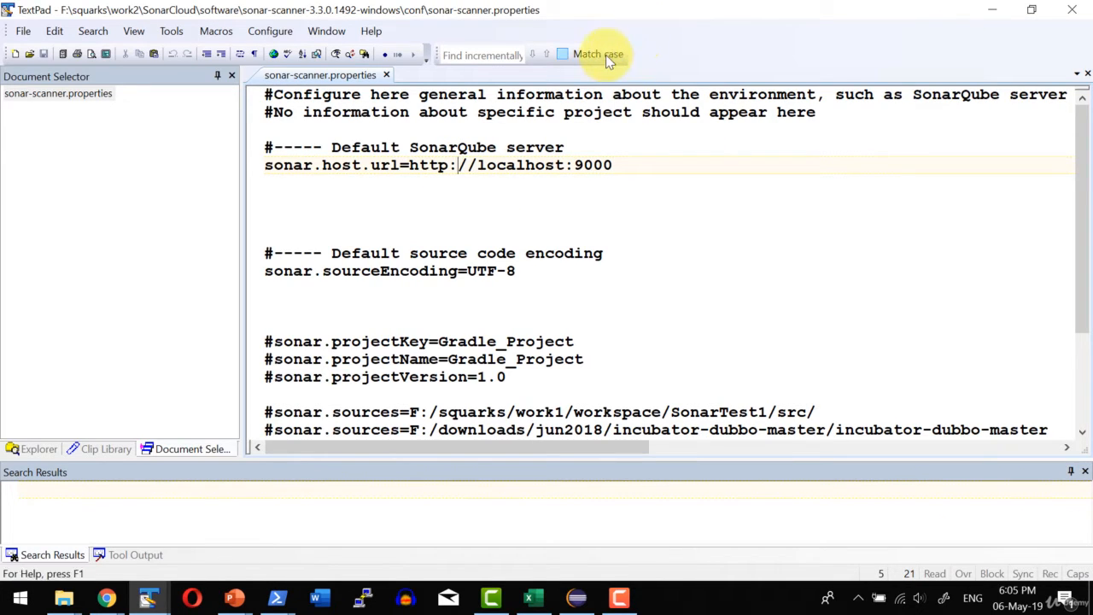
left_click_drag(656, 16, 1092, 131)
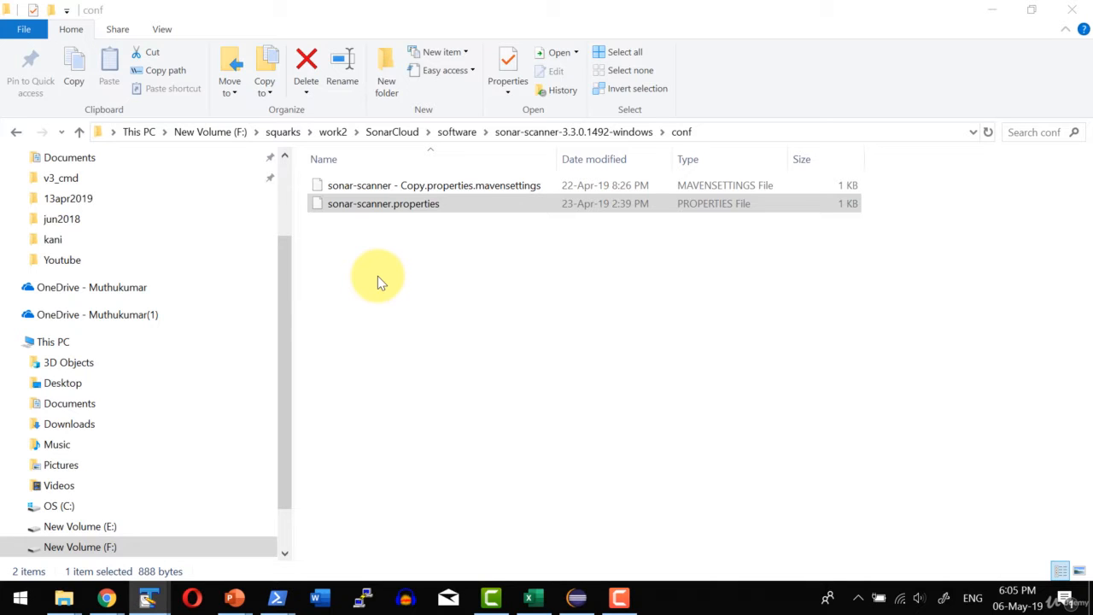
Switch to Eclipse and create a Java project named SonarScannerDemo2 with the default build settings.
left_click(385, 239)
left_click(757, 388)
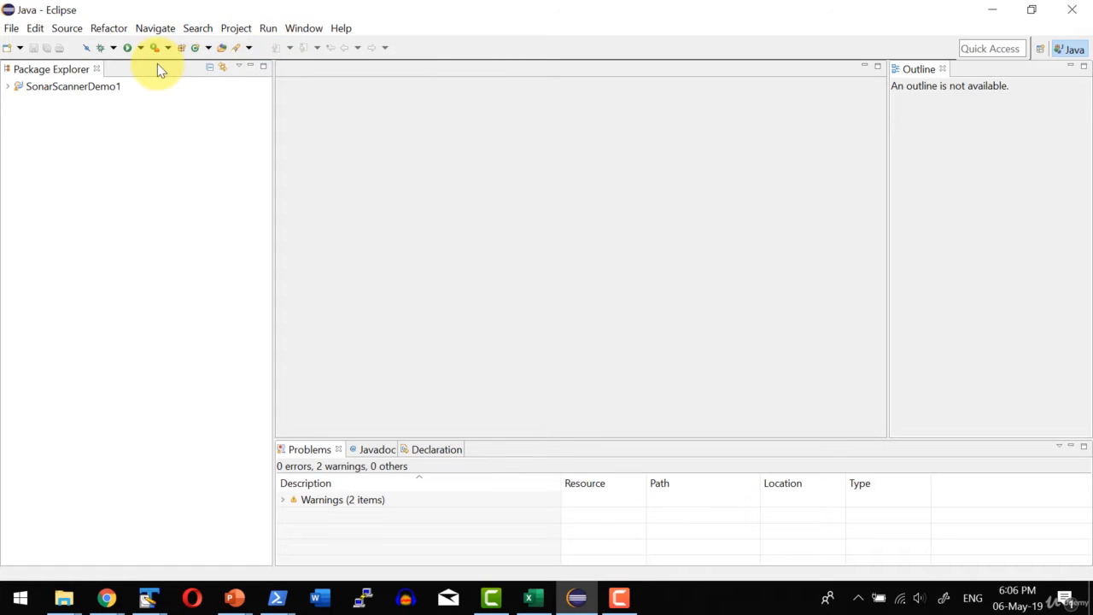
left_click(12, 28)
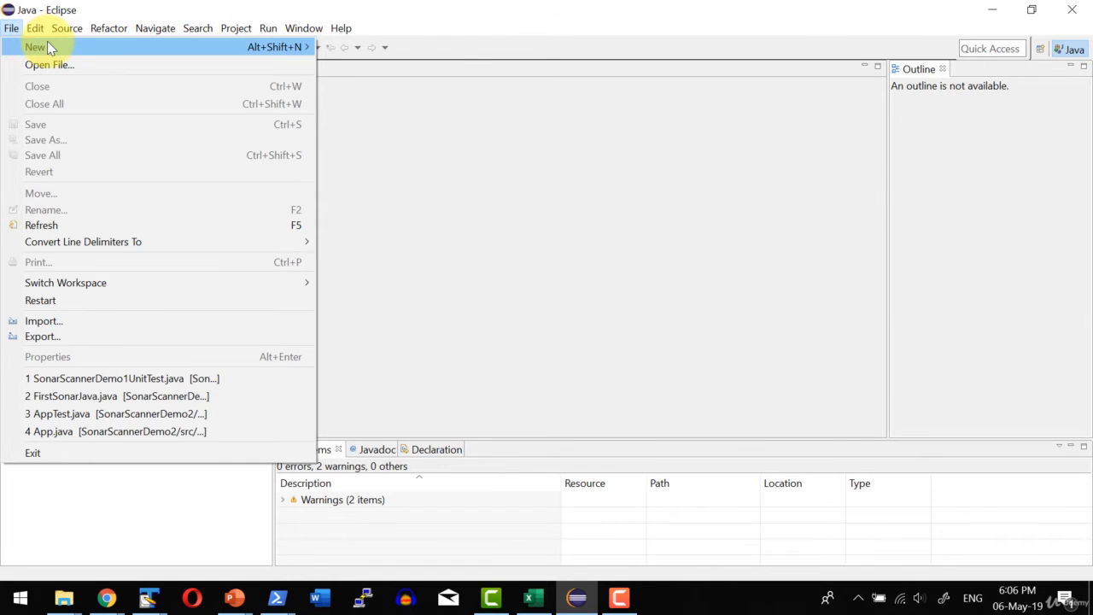
mouse_move(47, 42)
left_click(362, 49)
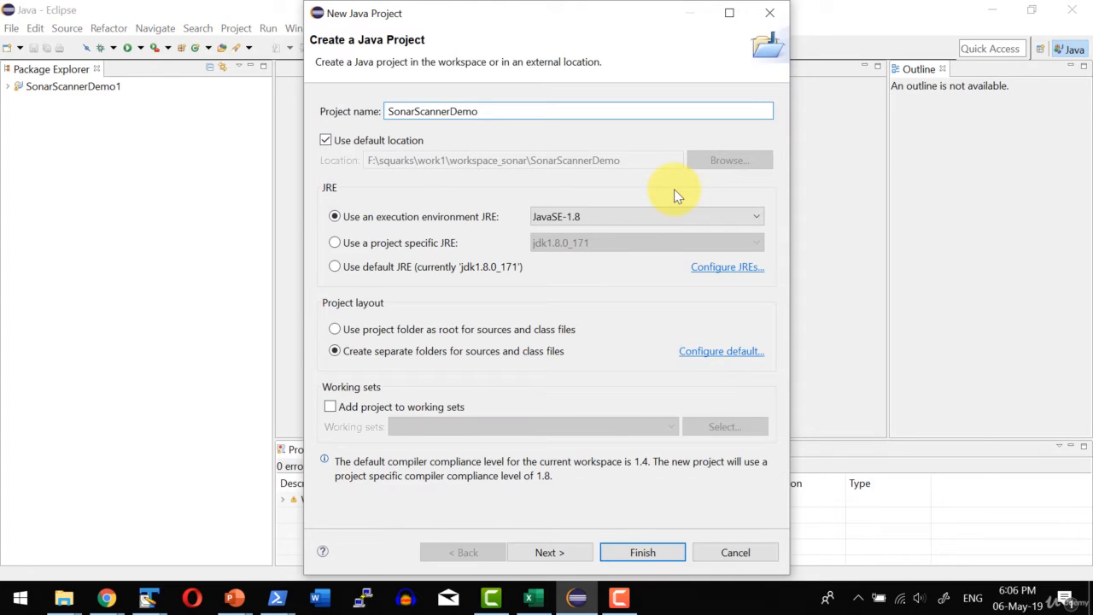
type("2")
left_click(571, 553)
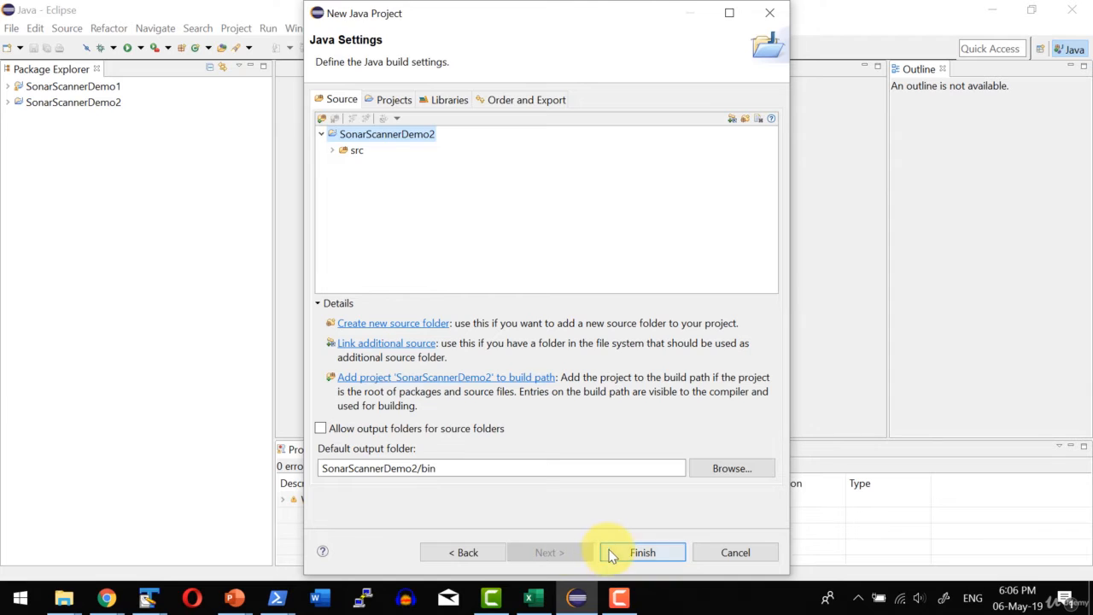
left_click(628, 553)
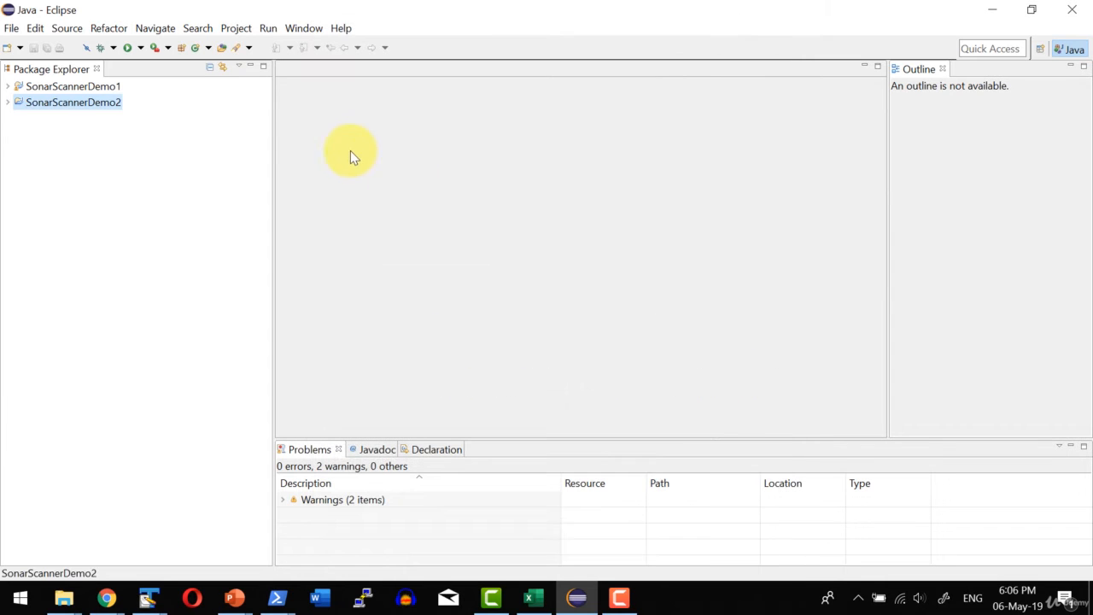
Create a FirstSonarJava class in the package com.muthu4all.sonarqube under the src folder of SonarScannerDemo2.
left_click(8, 103)
left_click(41, 119)
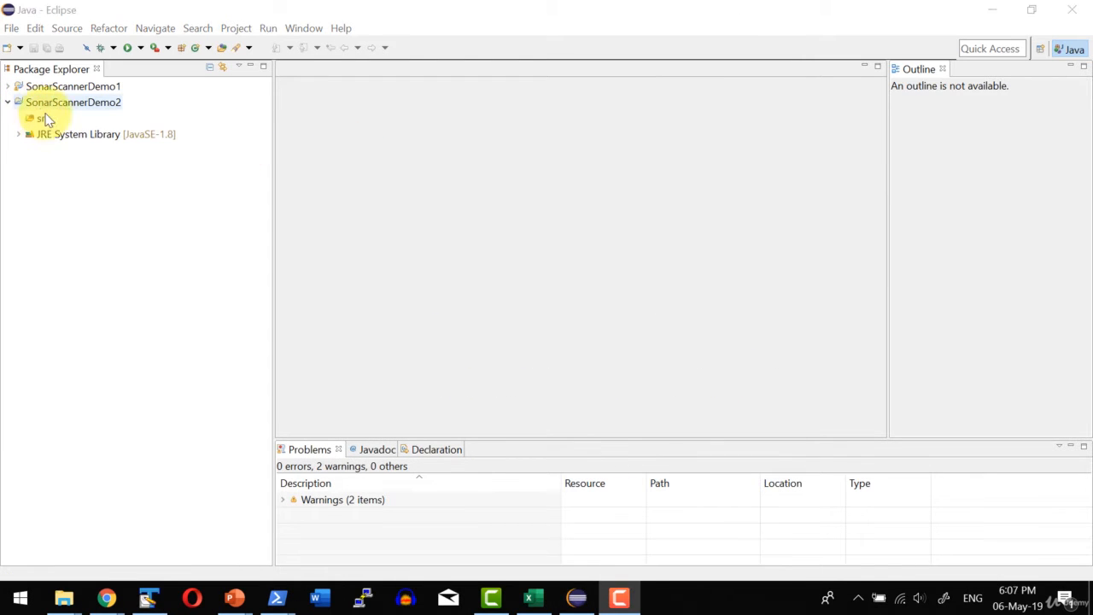
right_click(41, 122)
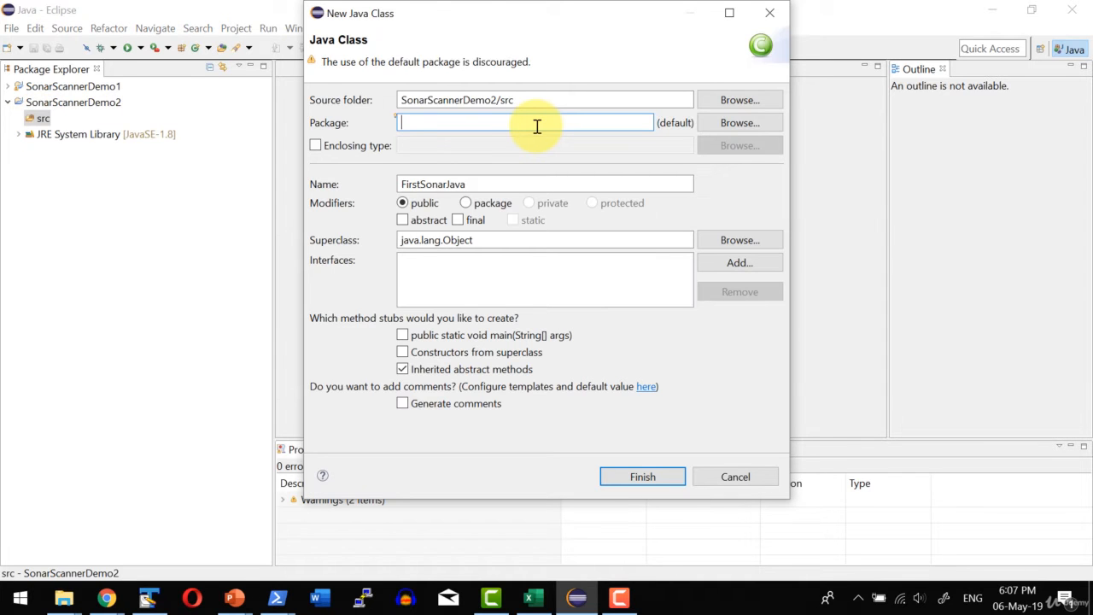
type("com.muthu")
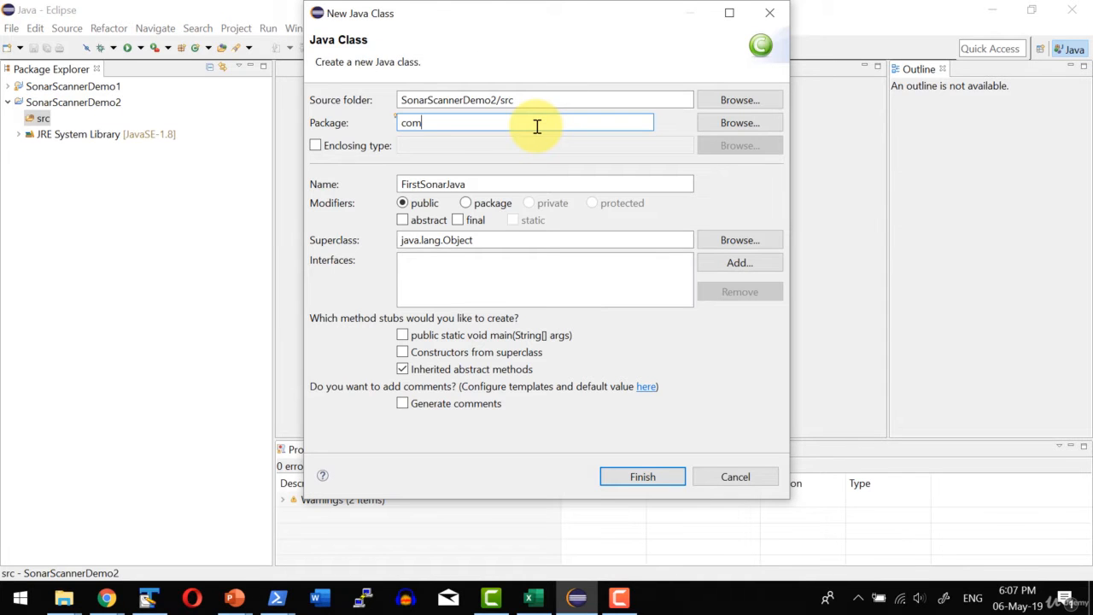
type("4all.sonarqube")
left_click(658, 478)
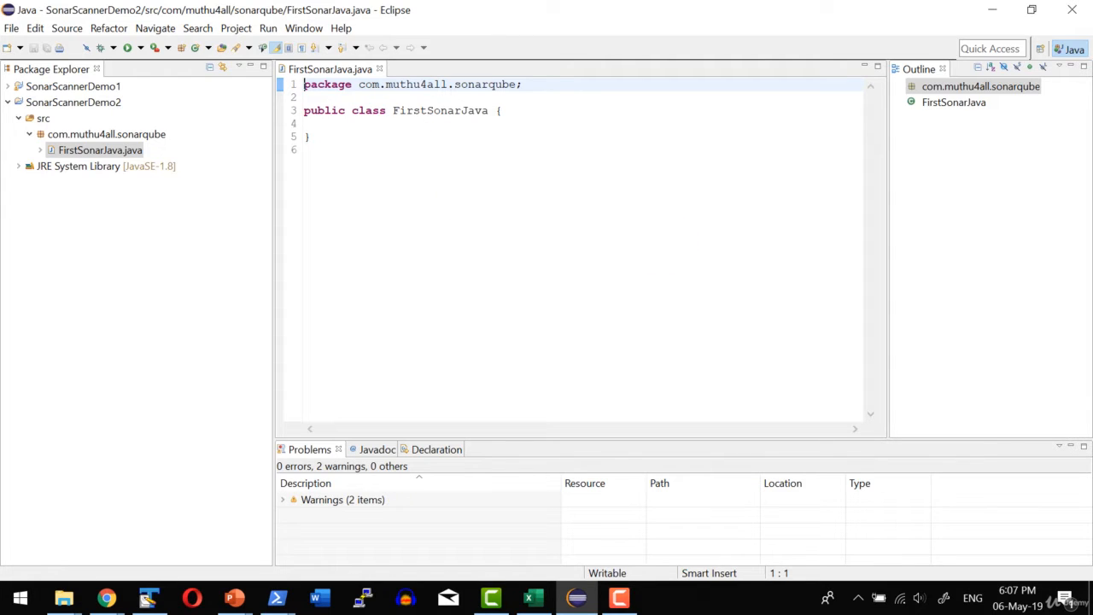
Fill FirstSonarJava.java with the sample code containing two unused imports, string constants, a null string, and a for loop.
key("alt+Tab")
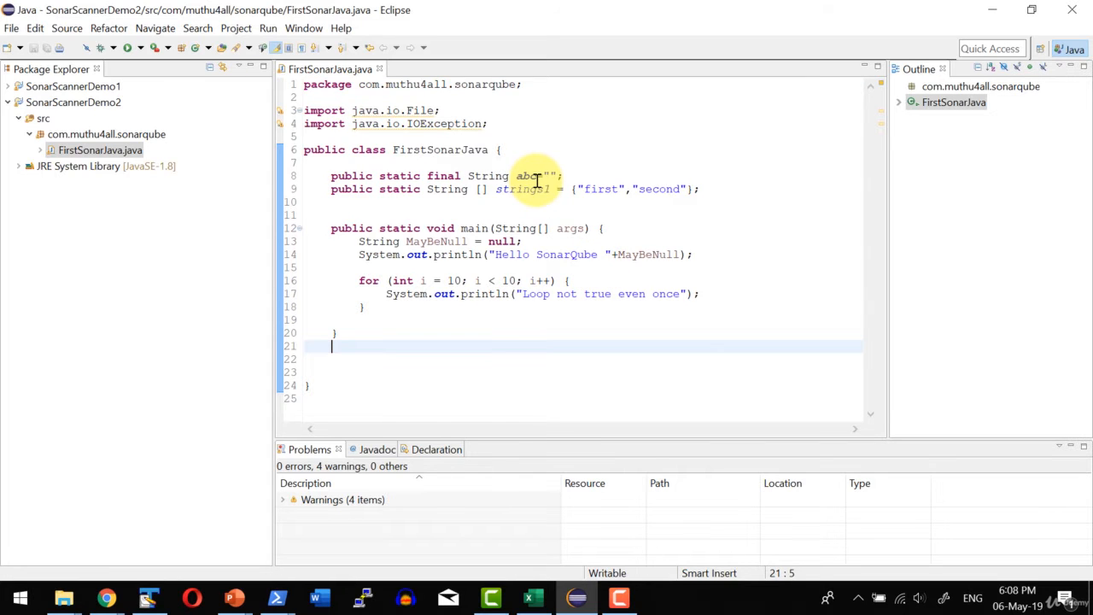
mouse_move(538, 181)
left_click(573, 139)
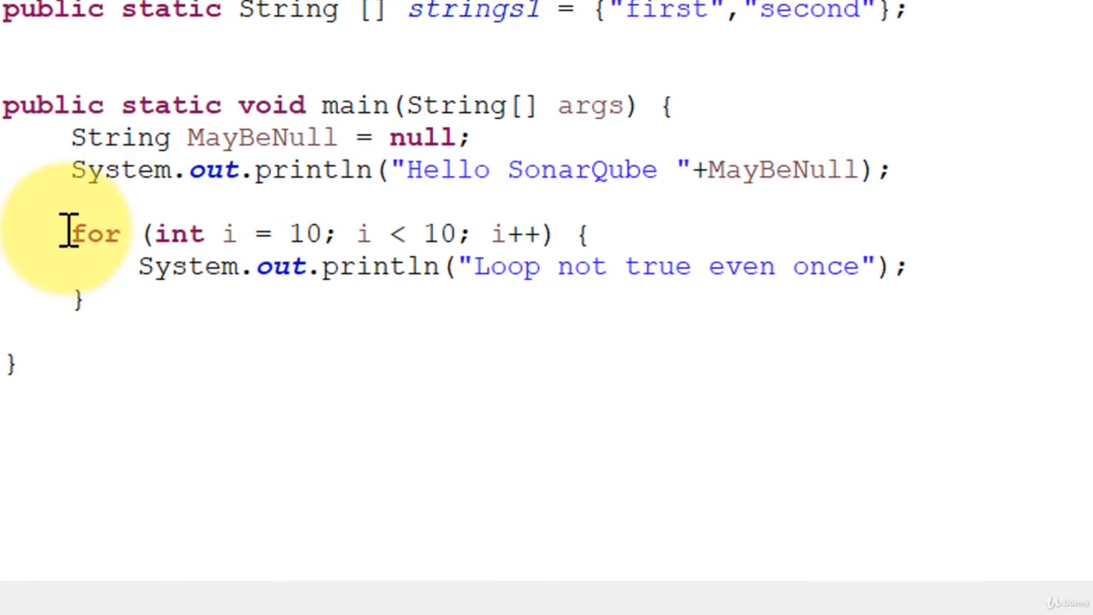
Examine the for loop in FirstSonarJava's main method, including its start value, condition, and print statement.
left_click_drag(70, 232, 137, 342)
left_click(404, 449)
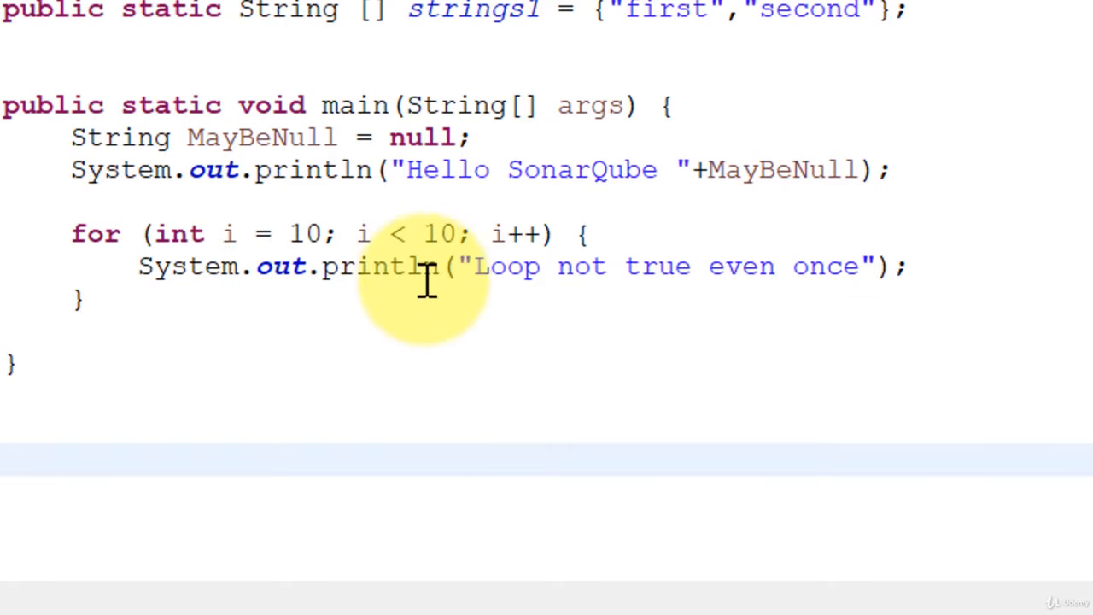
left_click(425, 273)
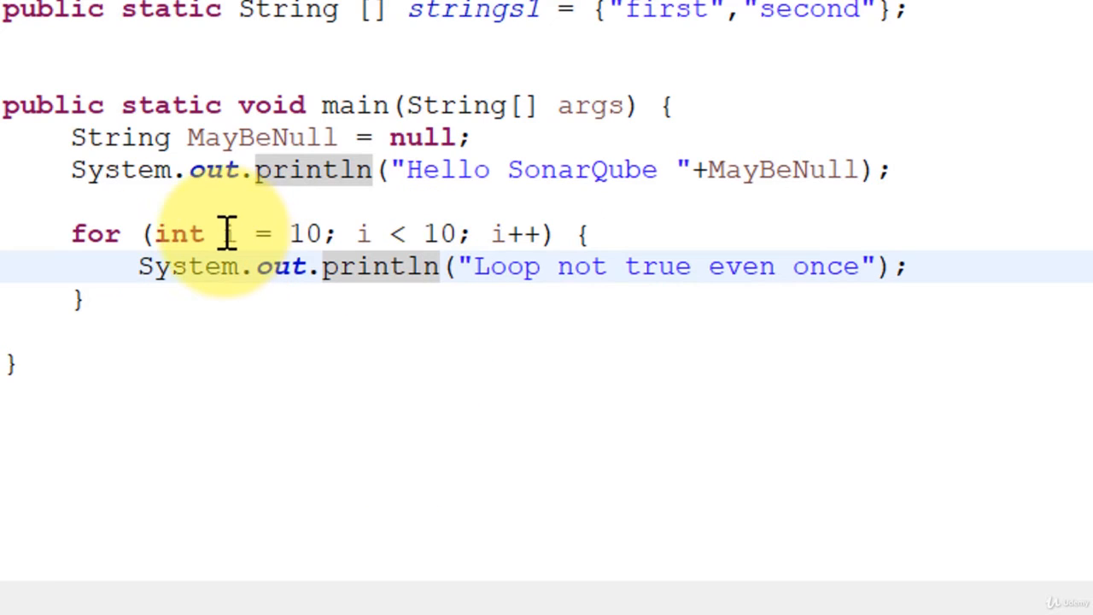
left_click_drag(224, 232, 542, 229)
left_click(490, 334)
left_click(427, 368)
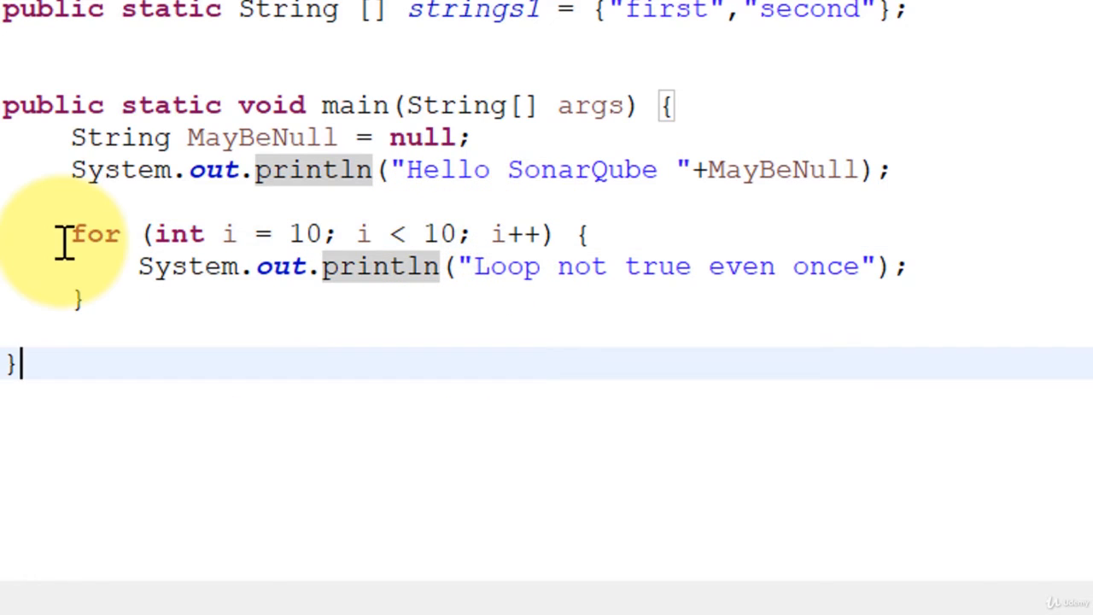
left_click_drag(71, 242, 122, 304)
left_click(176, 395)
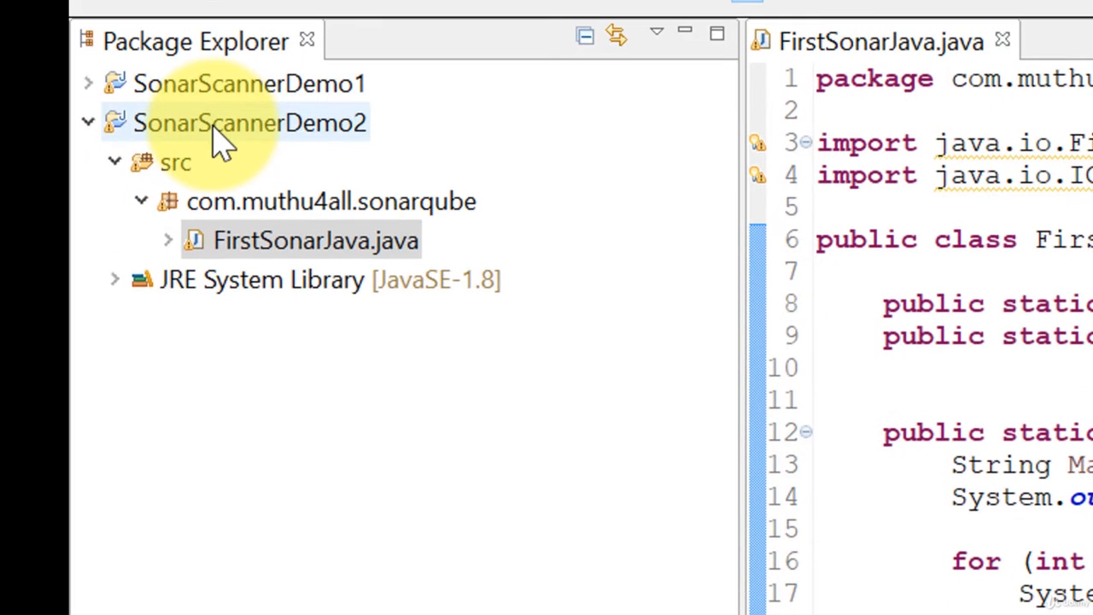
Add sonar-project.properties to SonarScannerDemo2, with projectKey java-sonar-scanner-simple-2 and projectName "Simple 2 Java Project analyzed with the SonarQube Scanner".
left_click(214, 126)
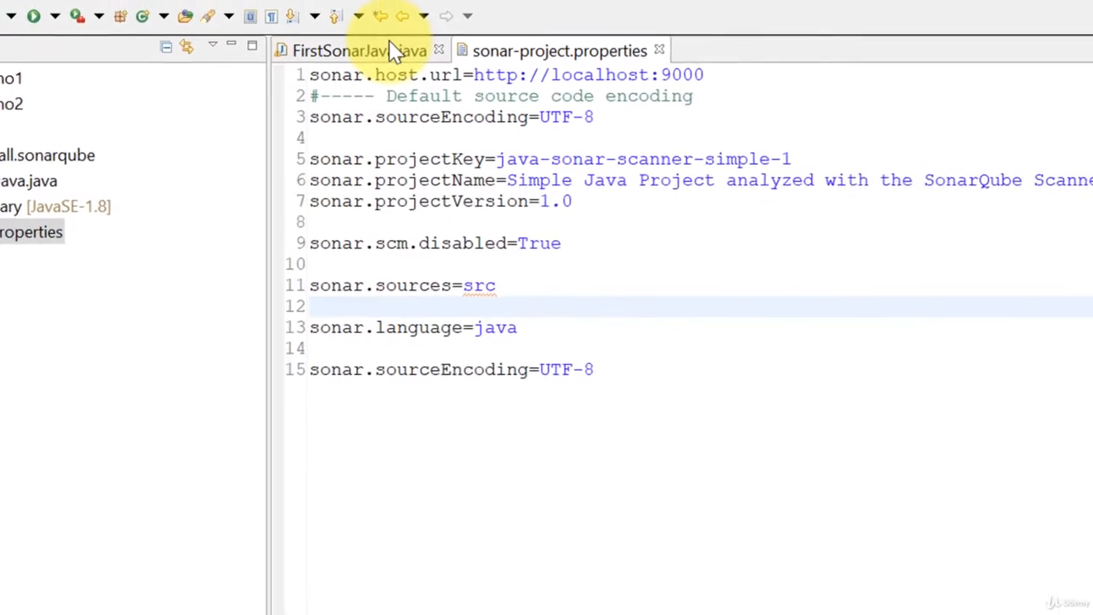
left_click_drag(639, 77, 262, 77)
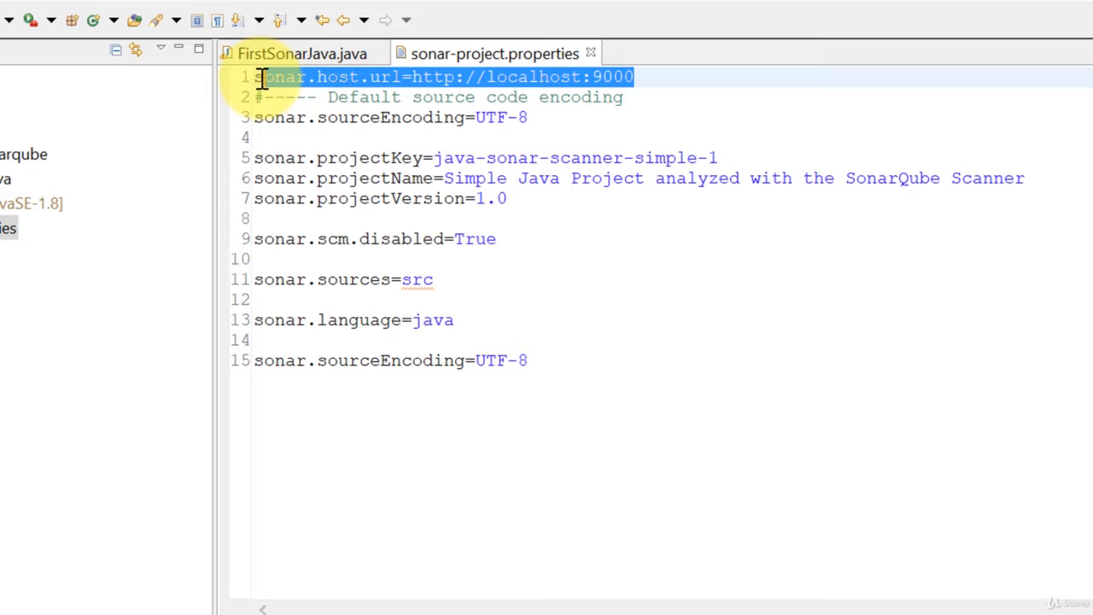
left_click(412, 161)
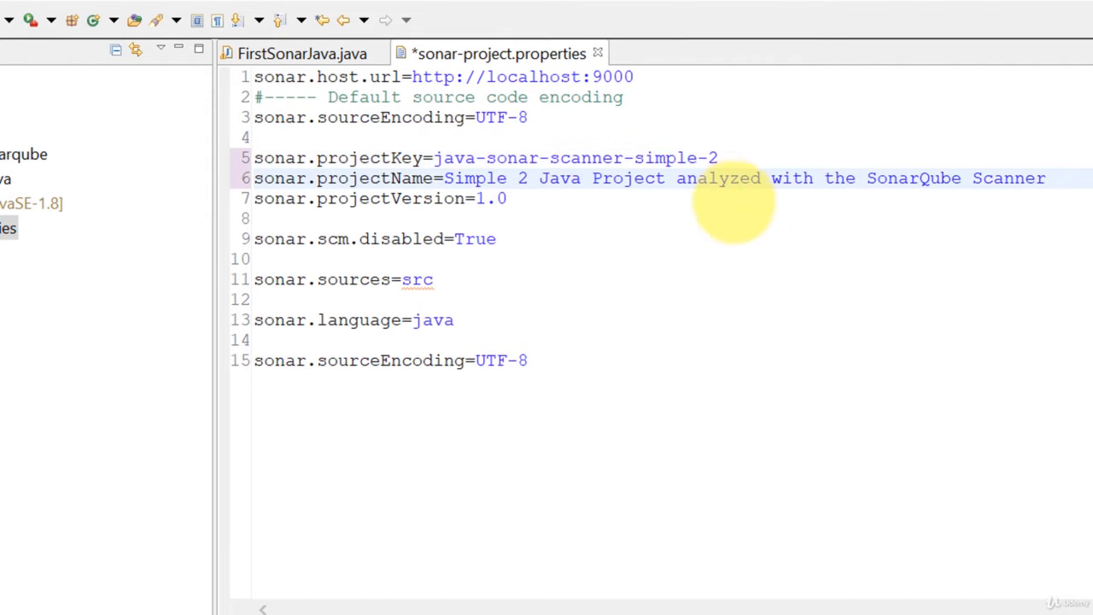
Review the scm.disabled, sources and language entries in sonar-project.properties and save the file.
left_click(589, 283)
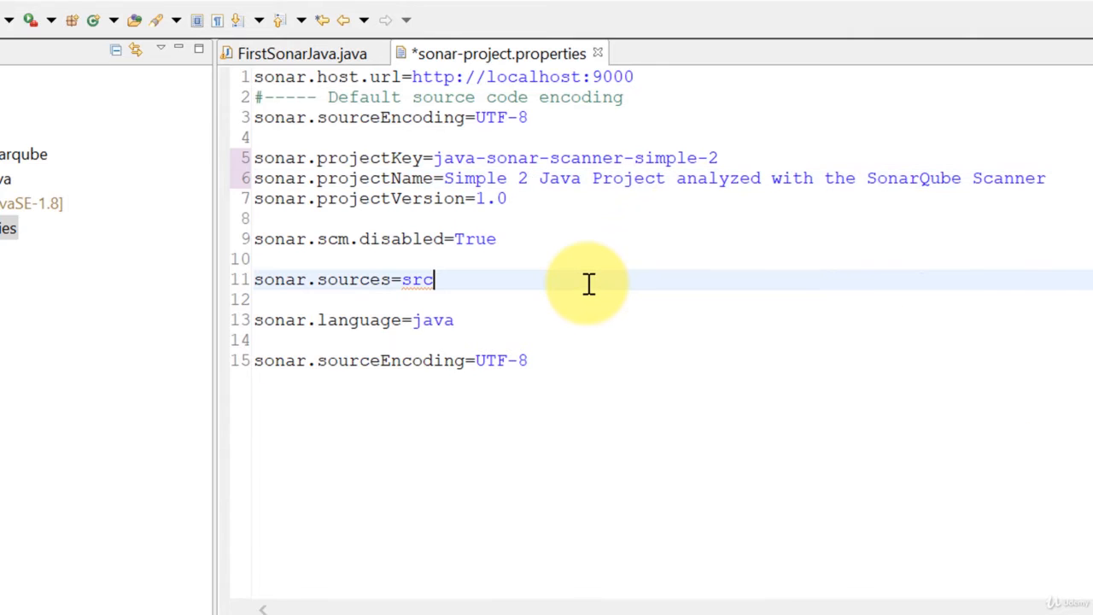
left_click(327, 242)
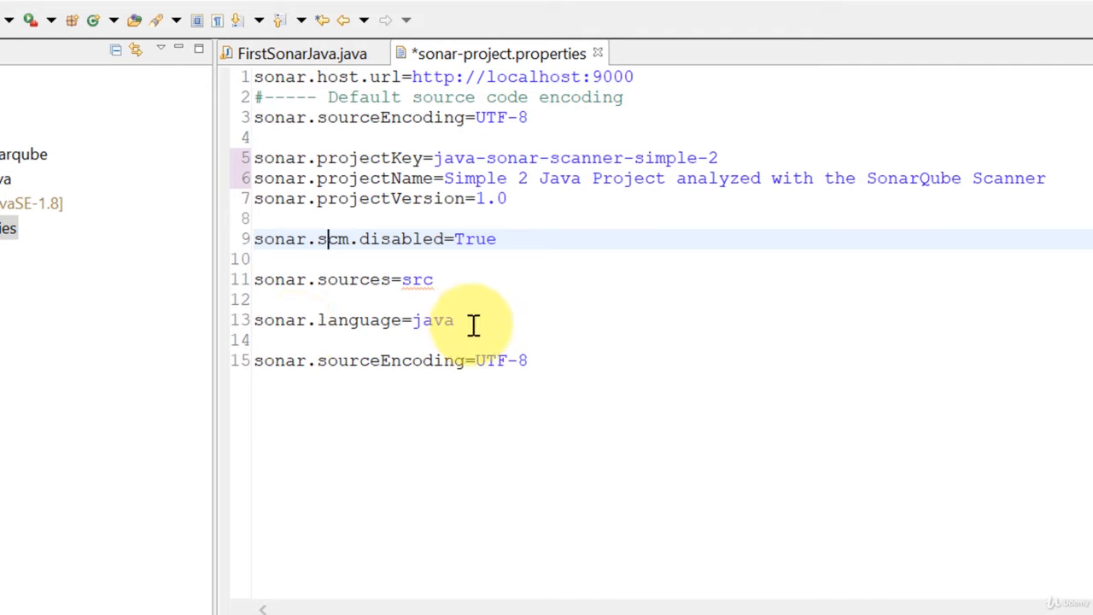
left_click_drag(474, 326, 244, 317)
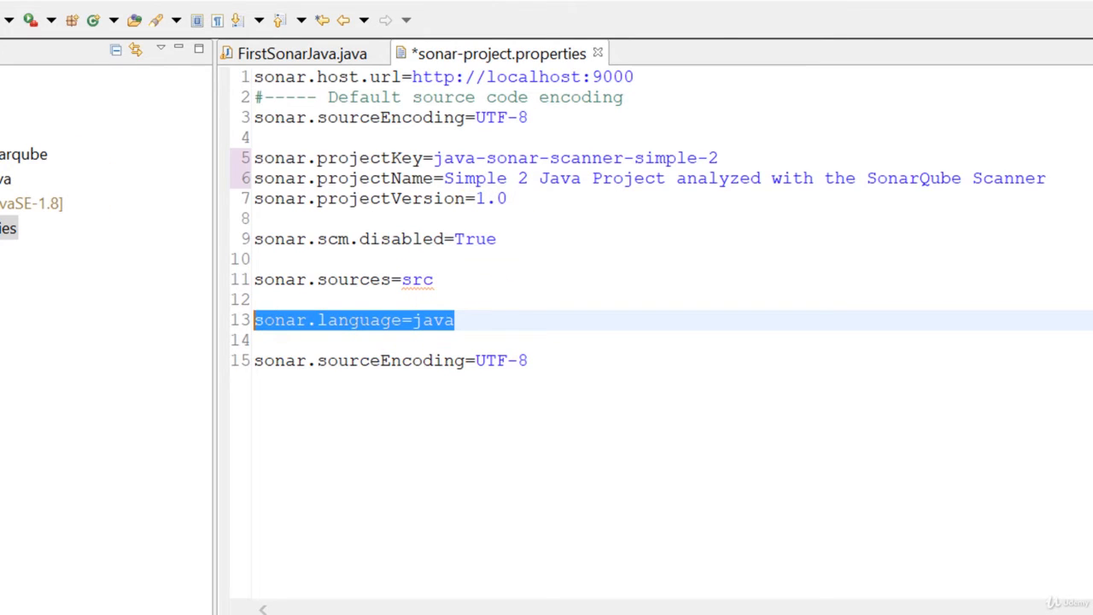
key("ctrl+s")
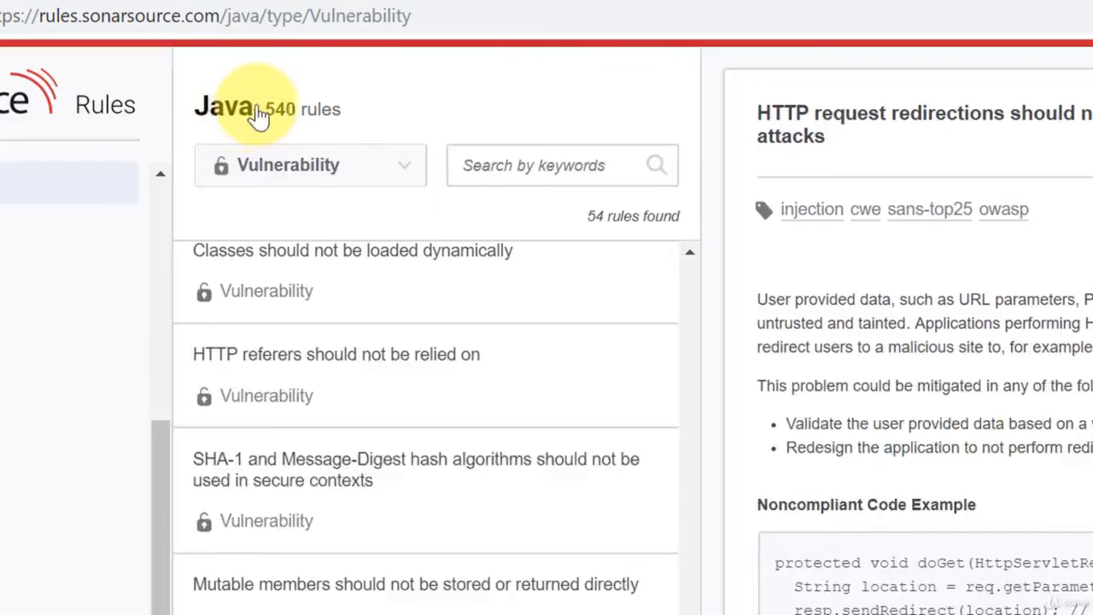
Switch to the SonarSource rules site in the browser and filter the Java rules by the Bug issue type.
left_click(237, 117)
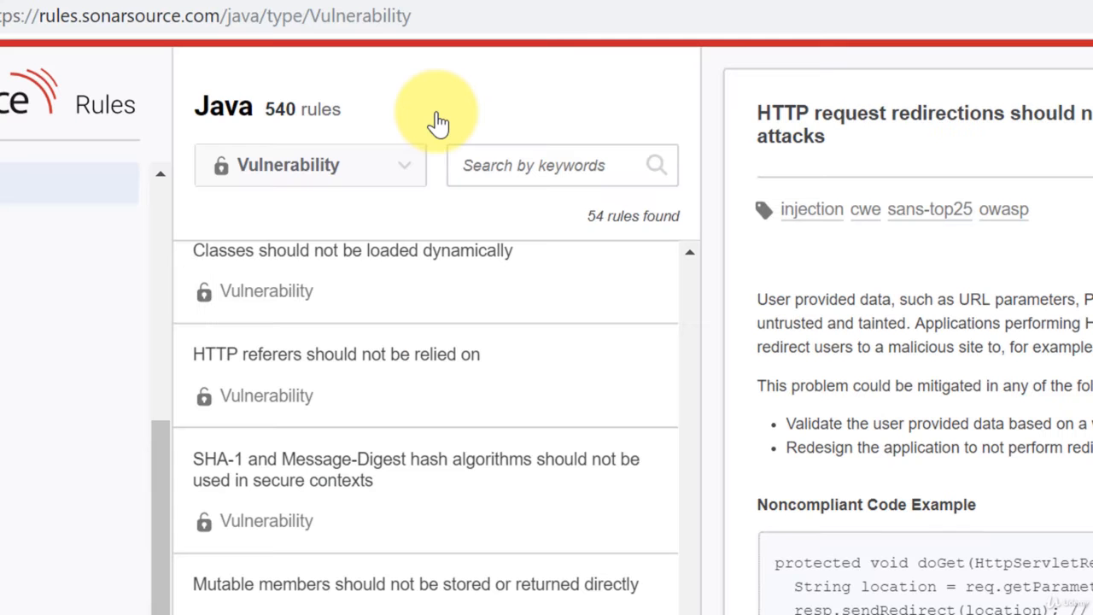
left_click(279, 167)
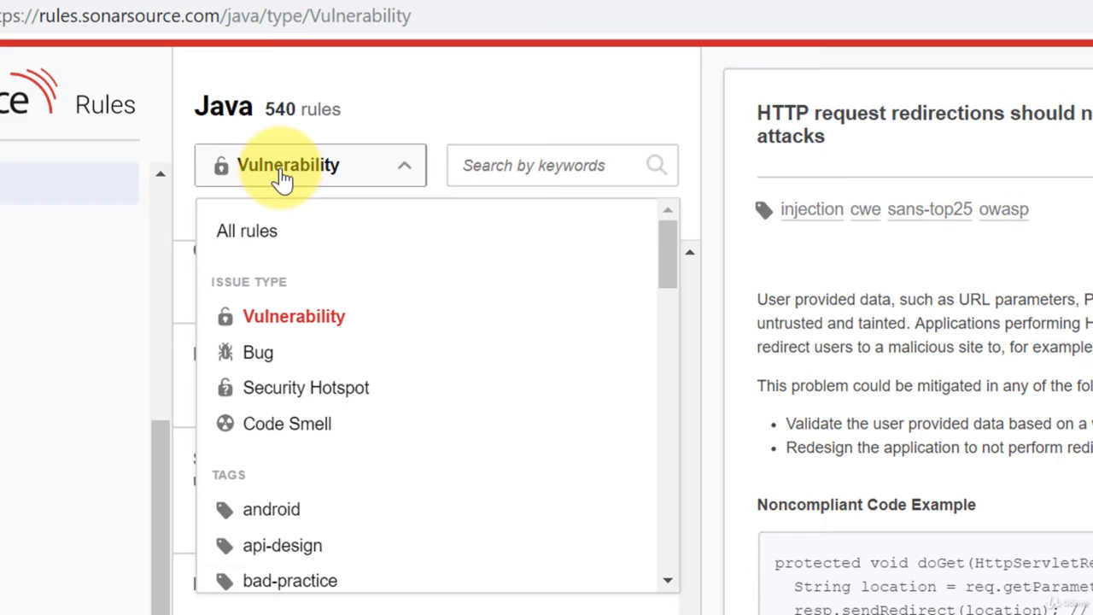
left_click(259, 355)
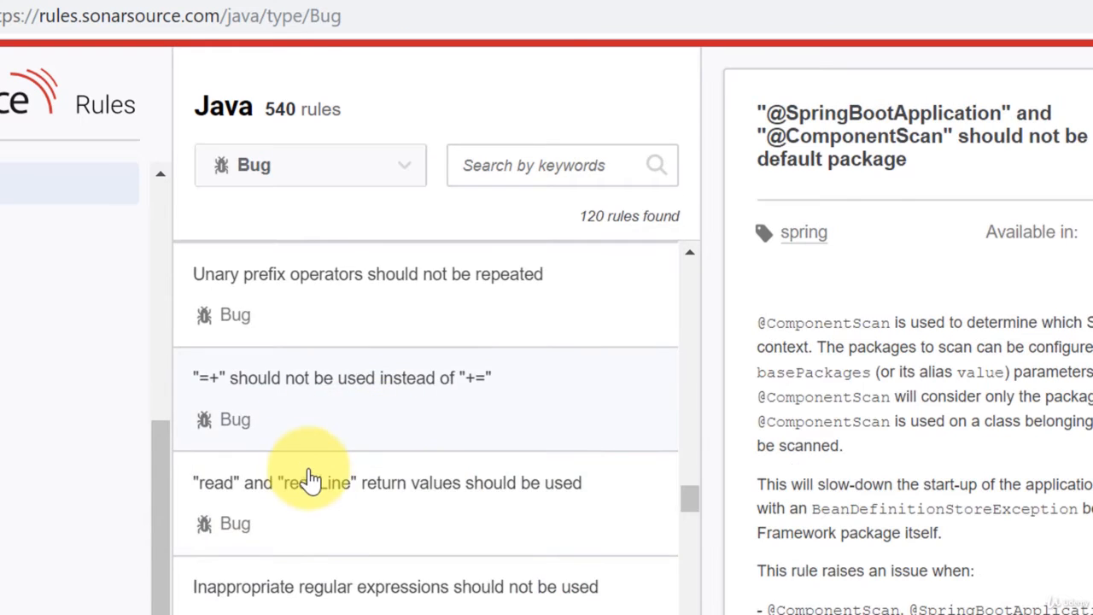
scroll(307, 478, "up", 10)
scroll(370, 500, "up", 3)
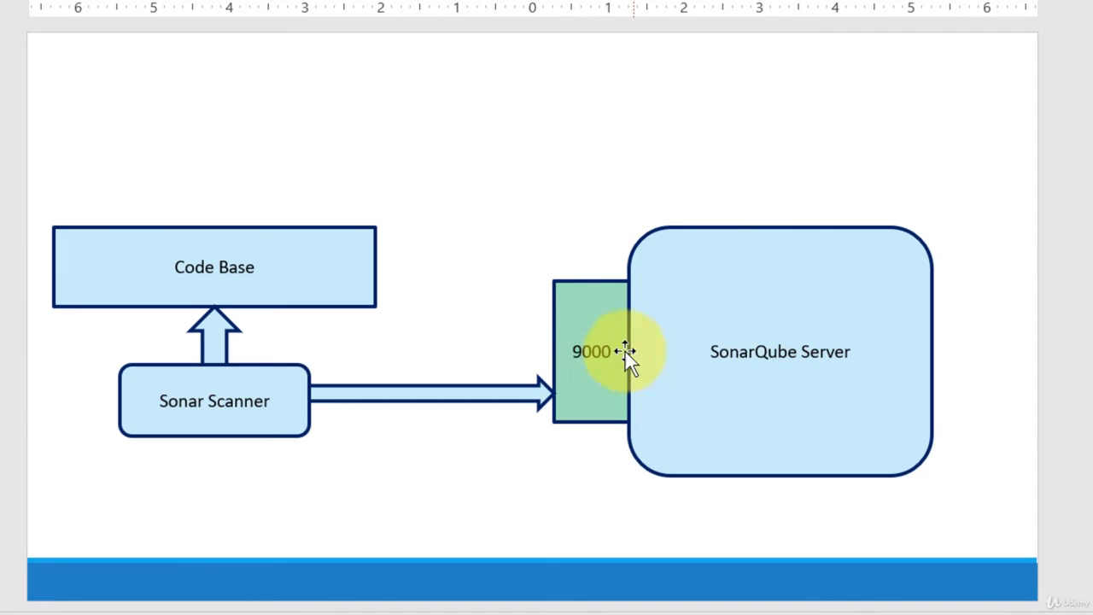
Switch to the PowerPoint diagram and extend the Code Base box label to "Code Base (Java)".
left_click(299, 268)
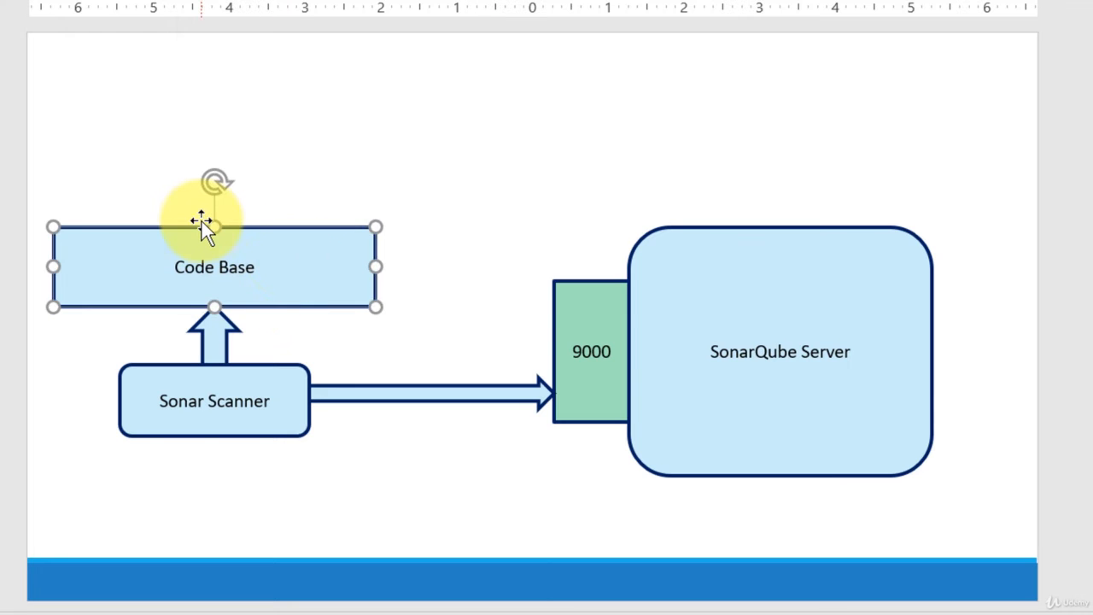
left_click(286, 270)
type("(Java)")
left_click(439, 111)
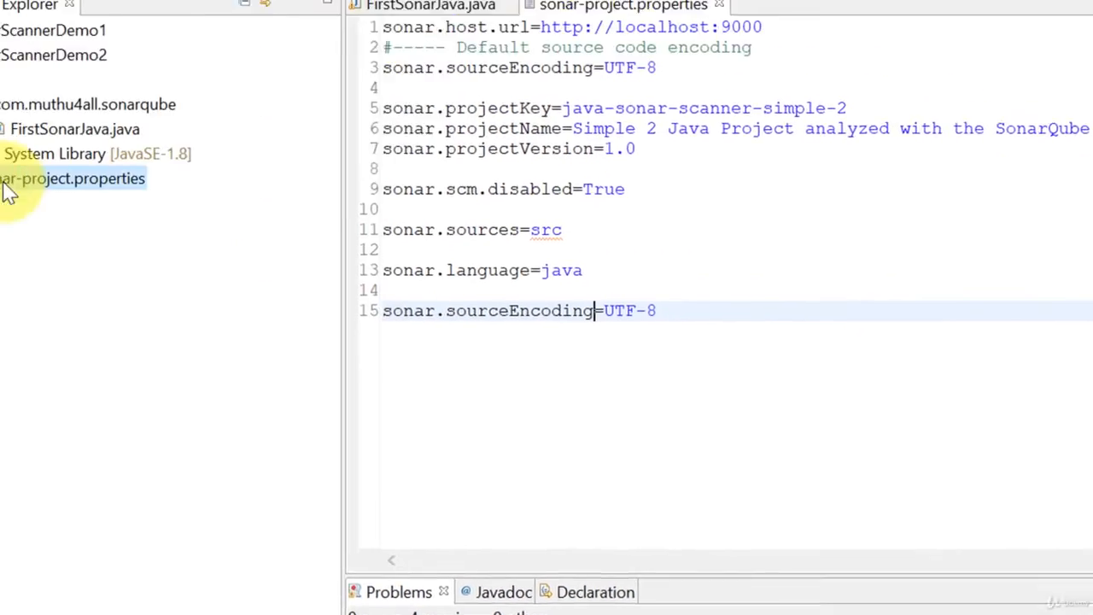
Switch to Eclipse and copy the SonarScannerDemo2 project's location path from its properties.
left_click(805, 375)
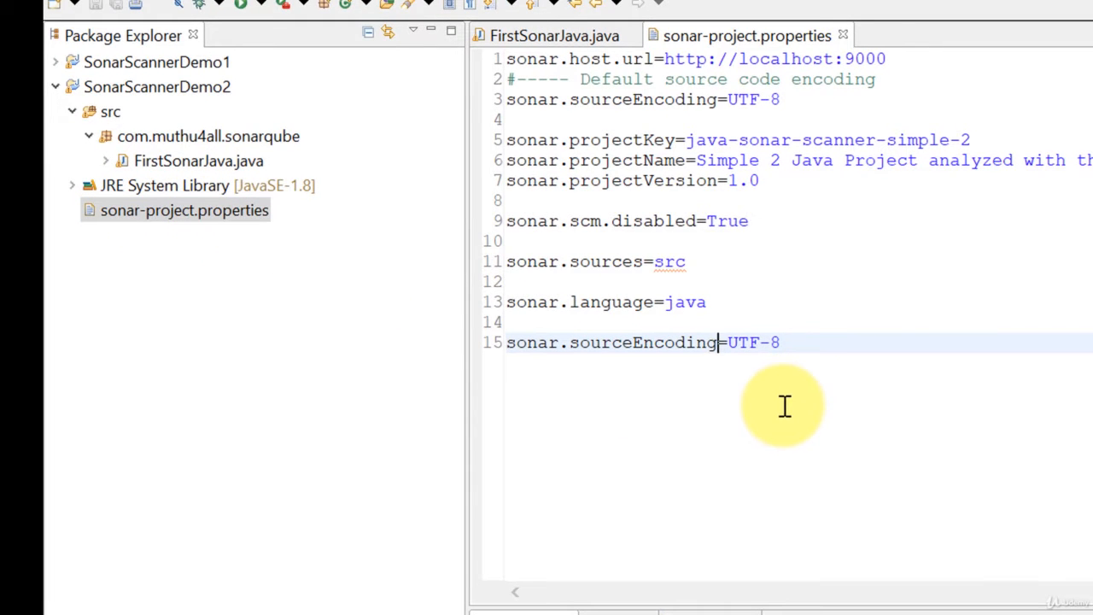
right_click(132, 94)
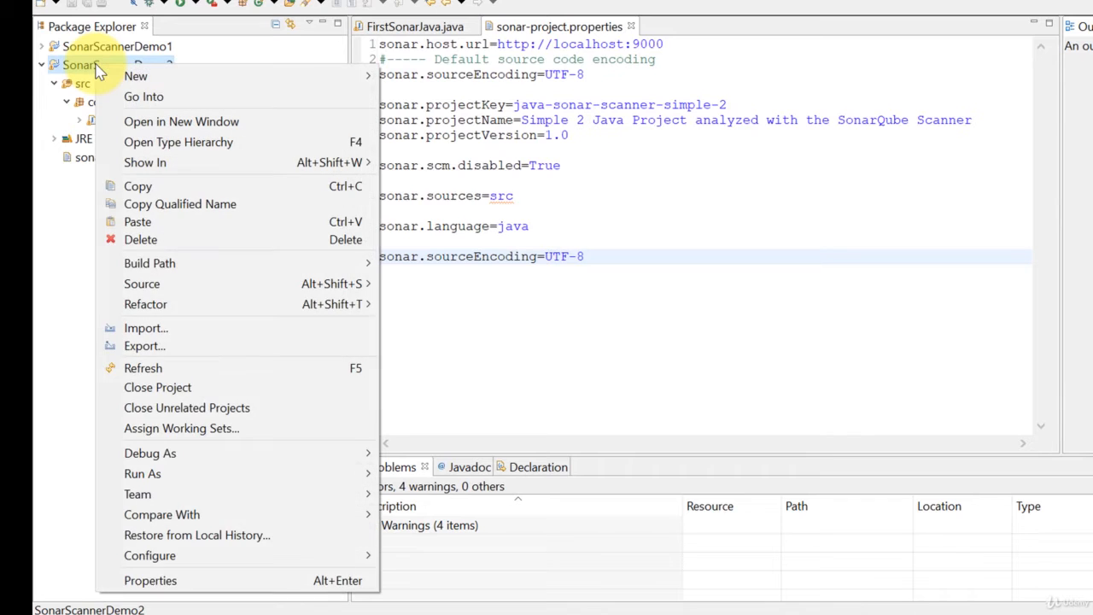
left_click(219, 583)
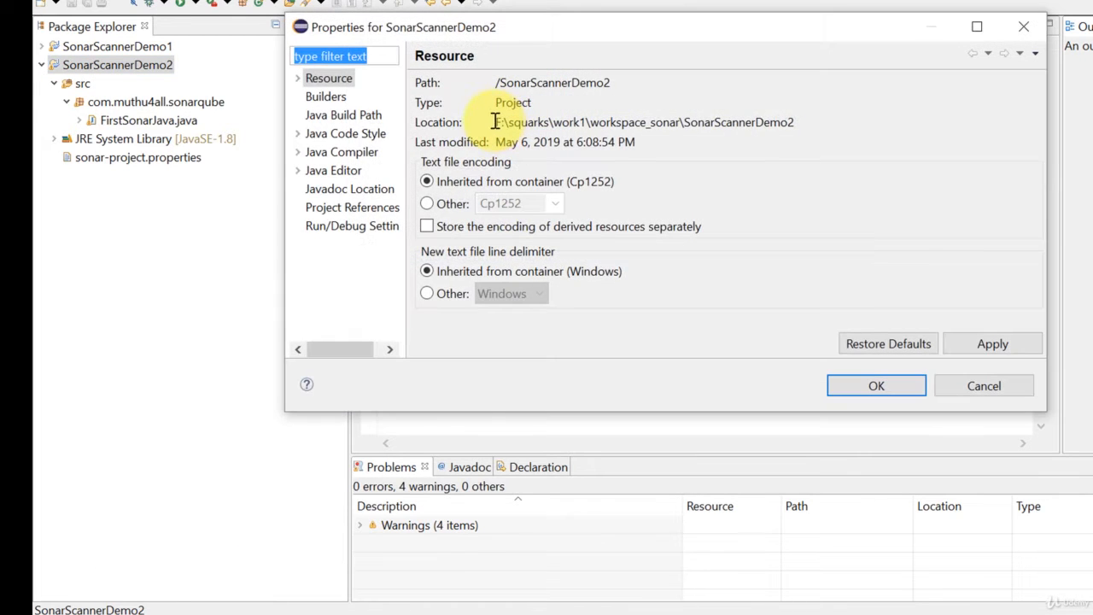
left_click_drag(497, 122, 791, 129)
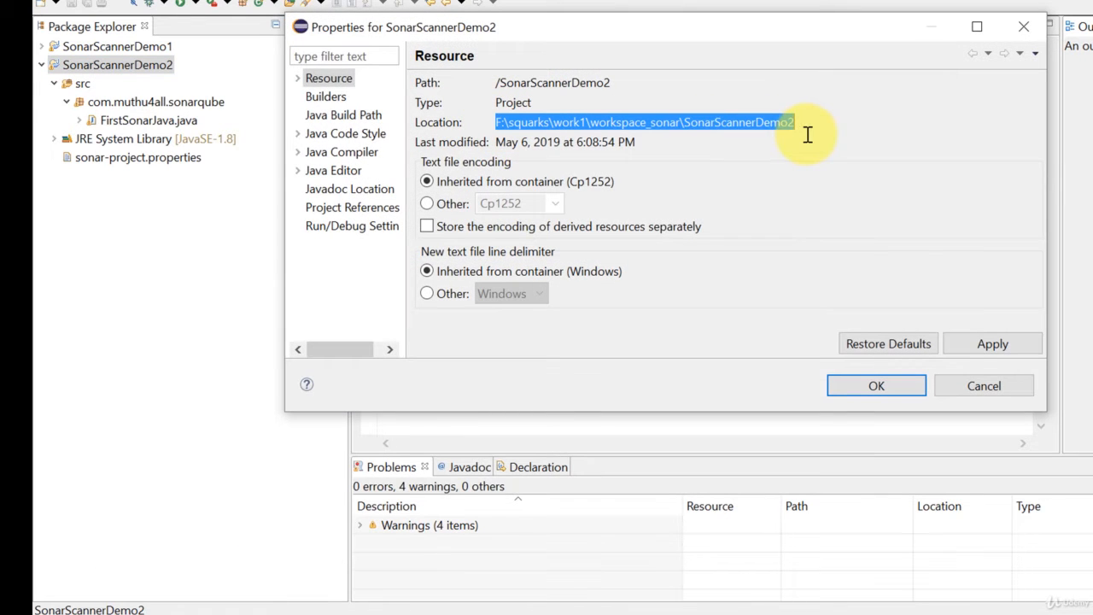
left_click(984, 387)
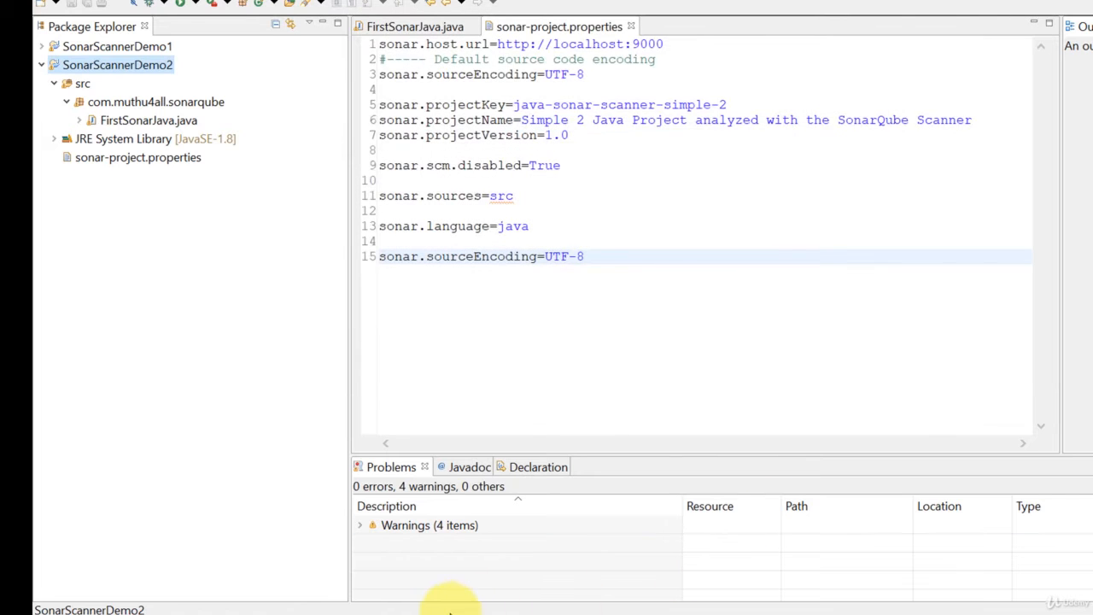
Open a Windows PowerShell window and change to the folder F:\squarks\work1\workspace_sonar\SonarScannerDemo2.
right_click(353, 614)
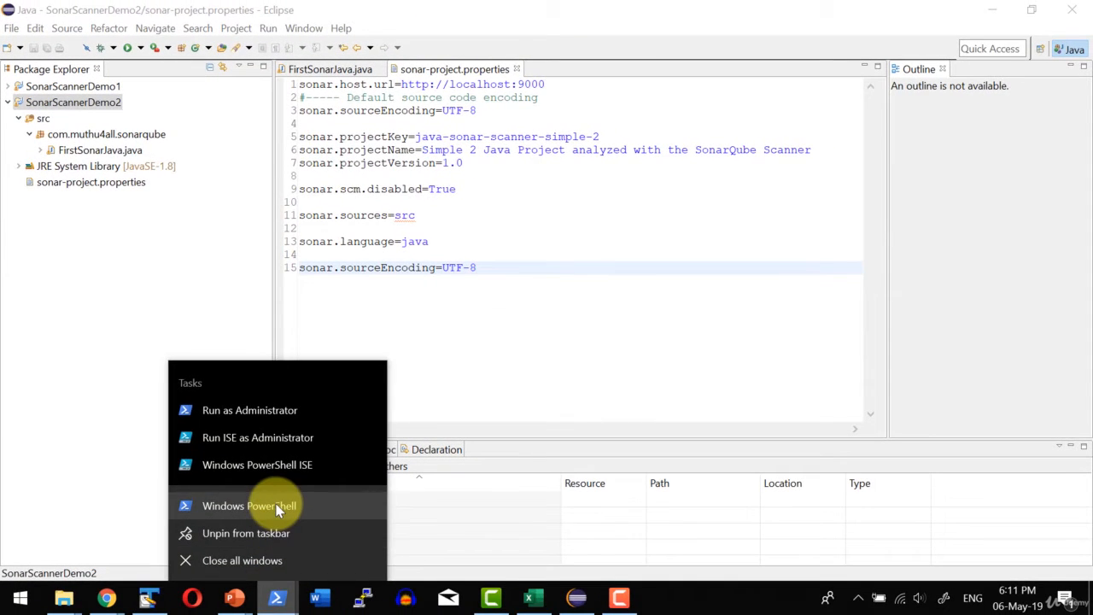
left_click(278, 507)
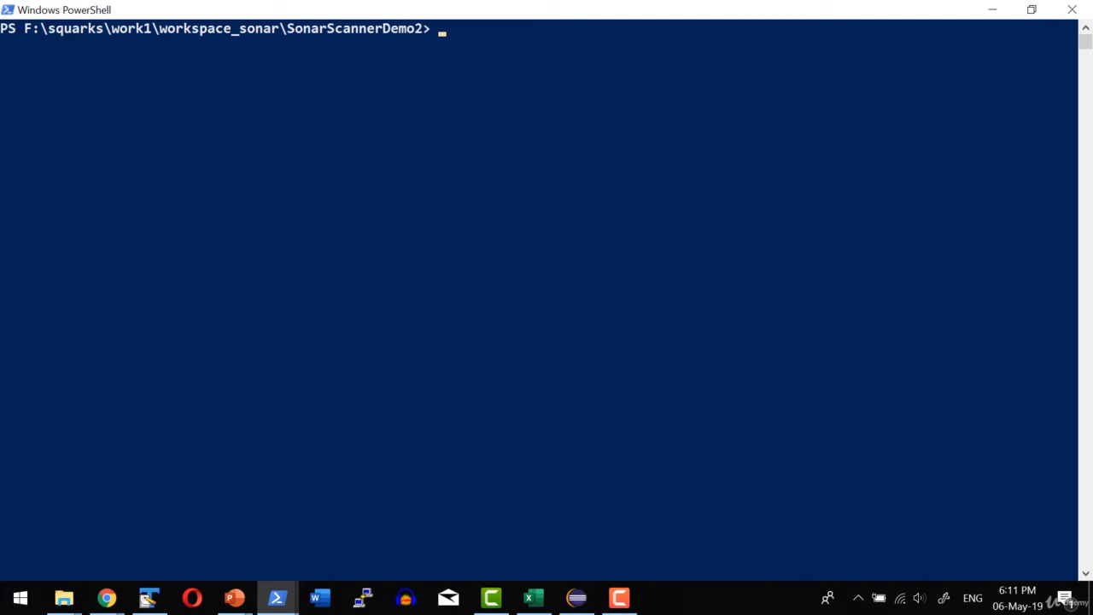
key("alt+Tab")
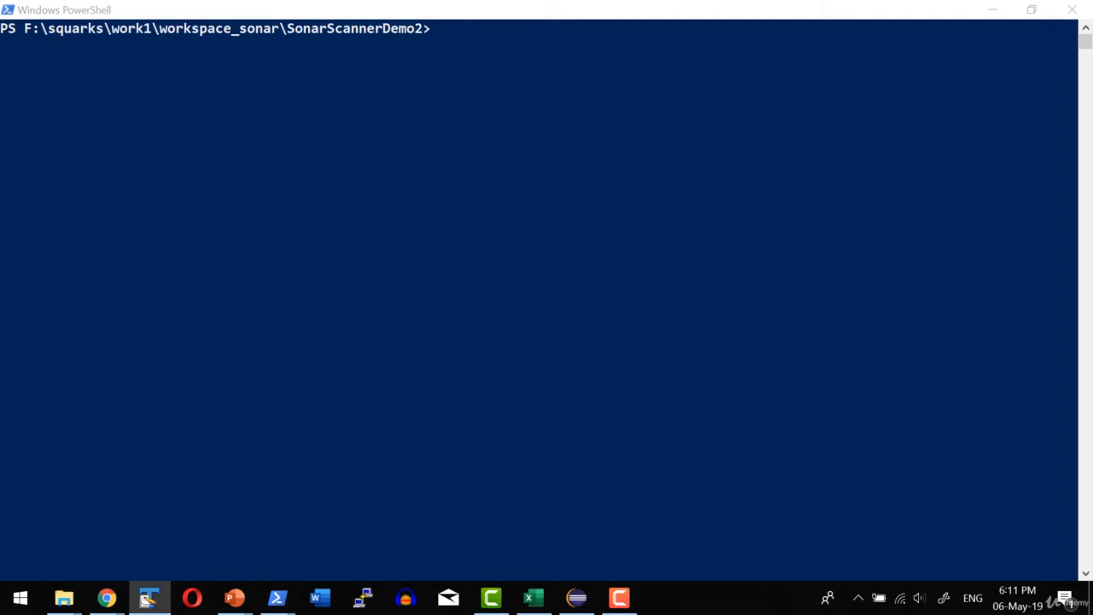
Run sonar-scanner.bat in PowerShell from the SonarScannerDemo2 folder.
left_click(706, 334)
type("sonar")
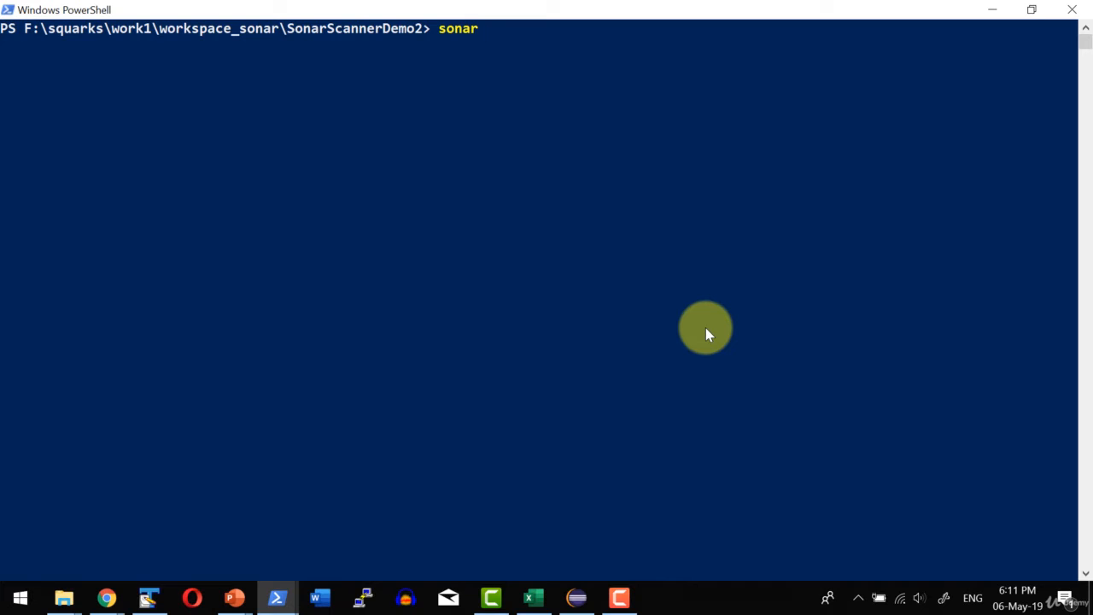
type("-sc")
key("Tab")
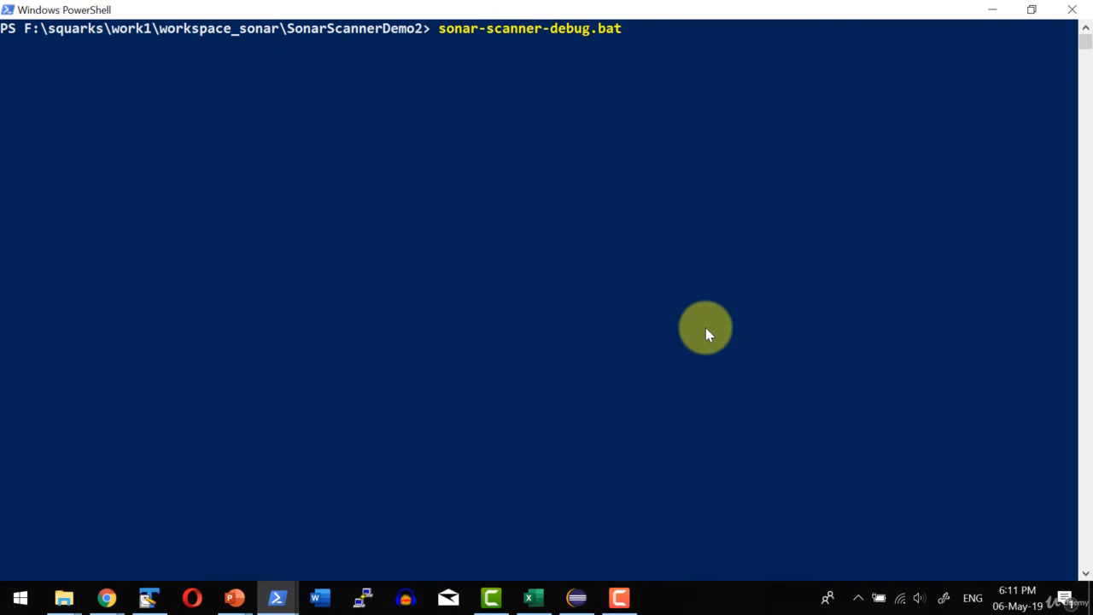
key("Tab")
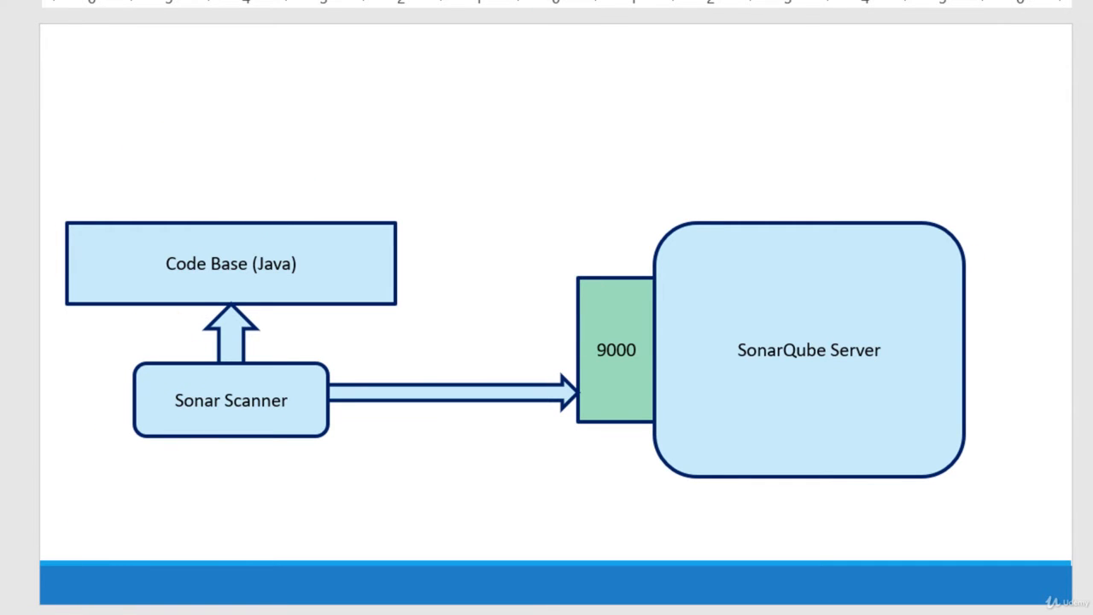
mouse_move(273, 597)
left_click(376, 559)
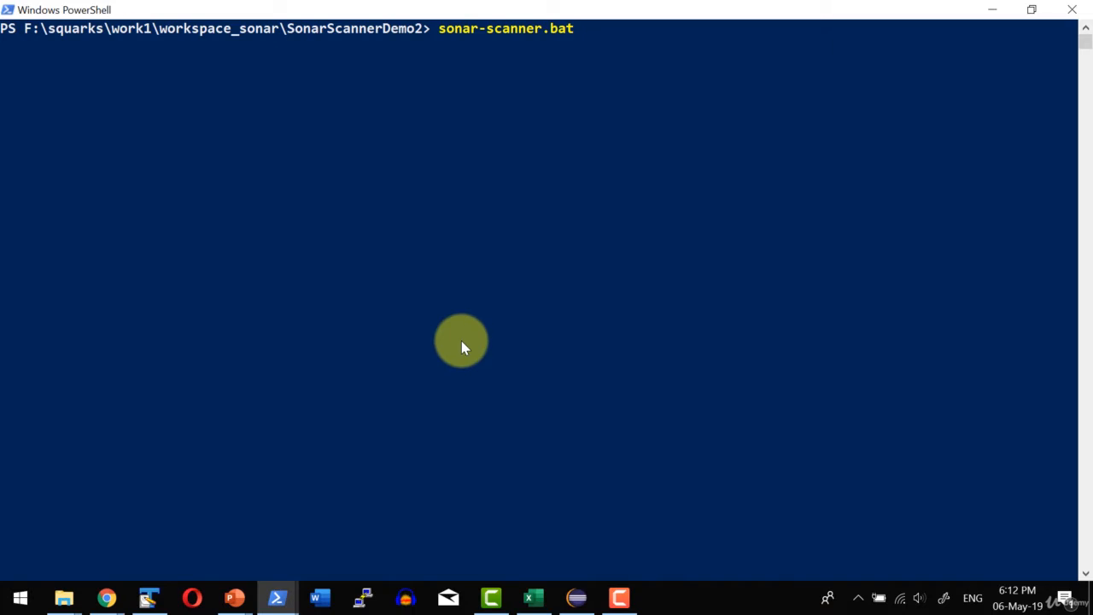
key("Return")
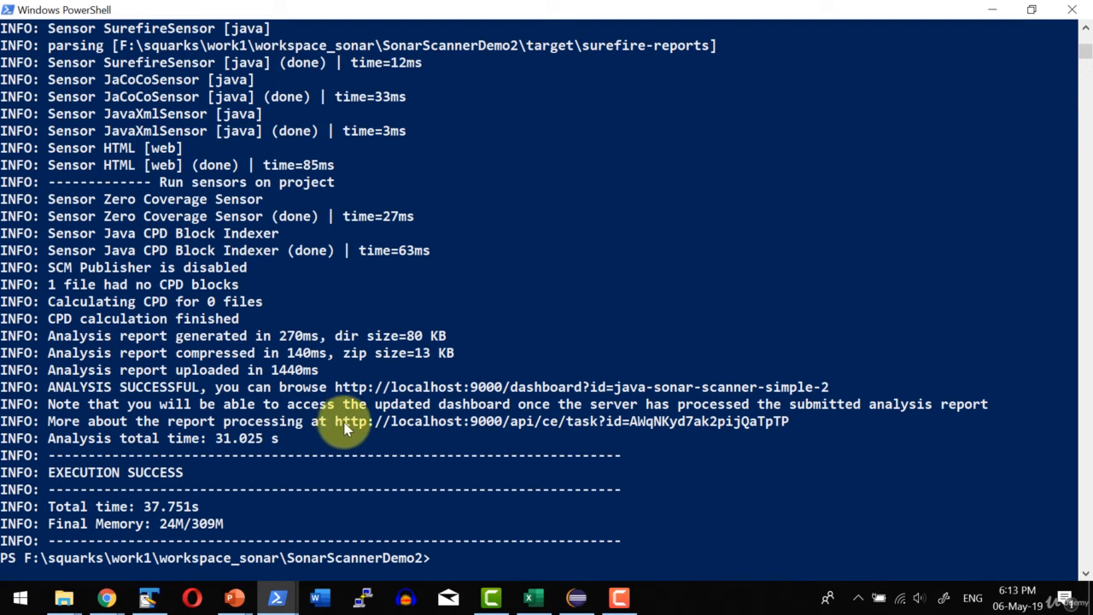
Copy the report processing URL from the scanner output, load it in Chrome, and check the task's status.
left_click_drag(333, 423, 780, 429)
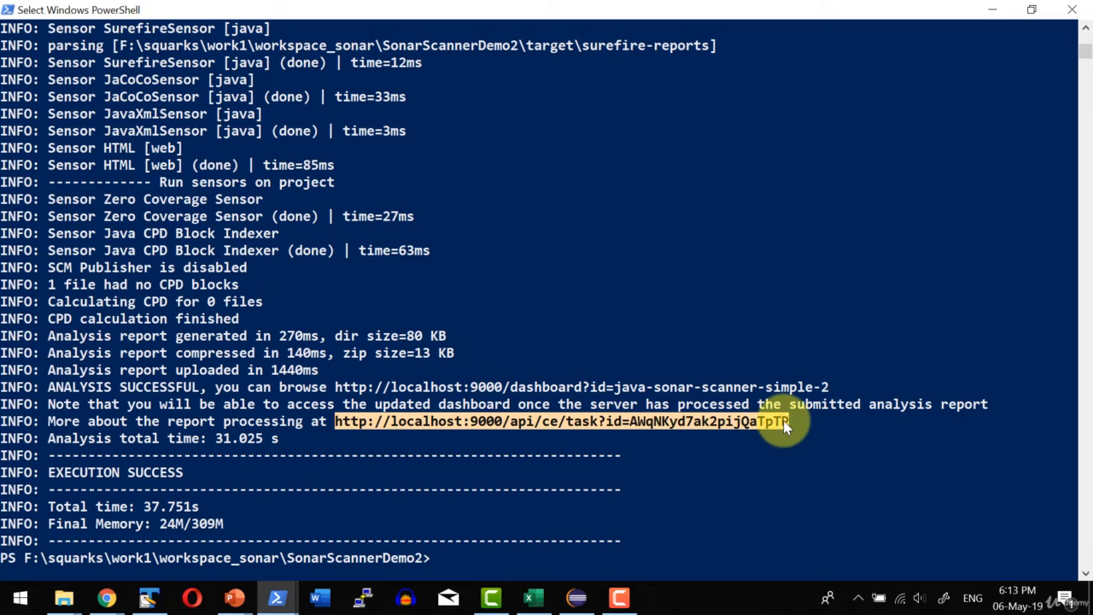
right_click(783, 420)
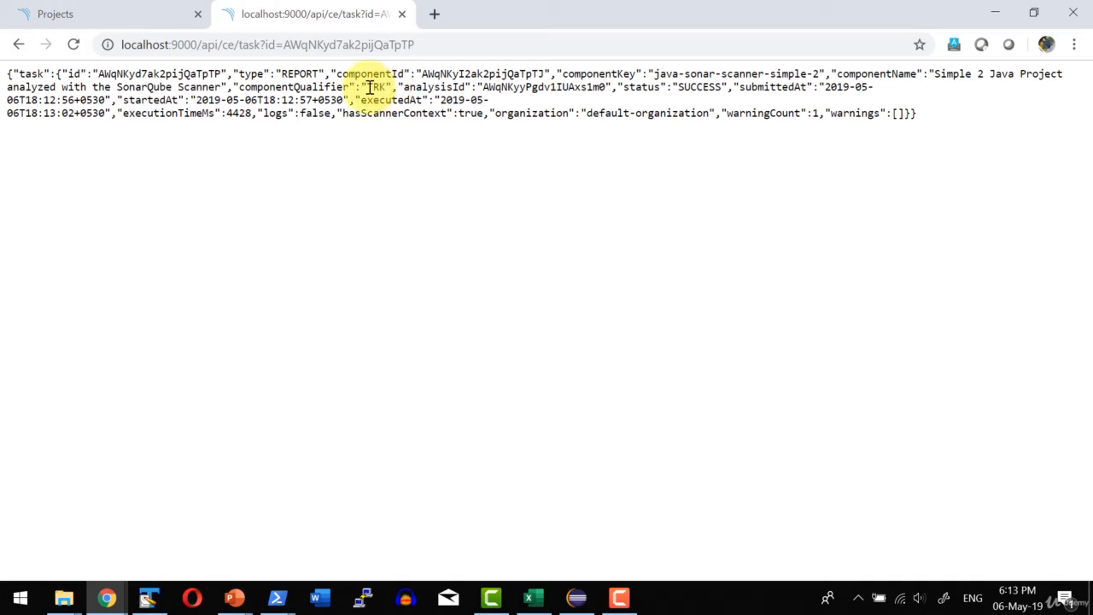
left_click_drag(673, 87, 725, 87)
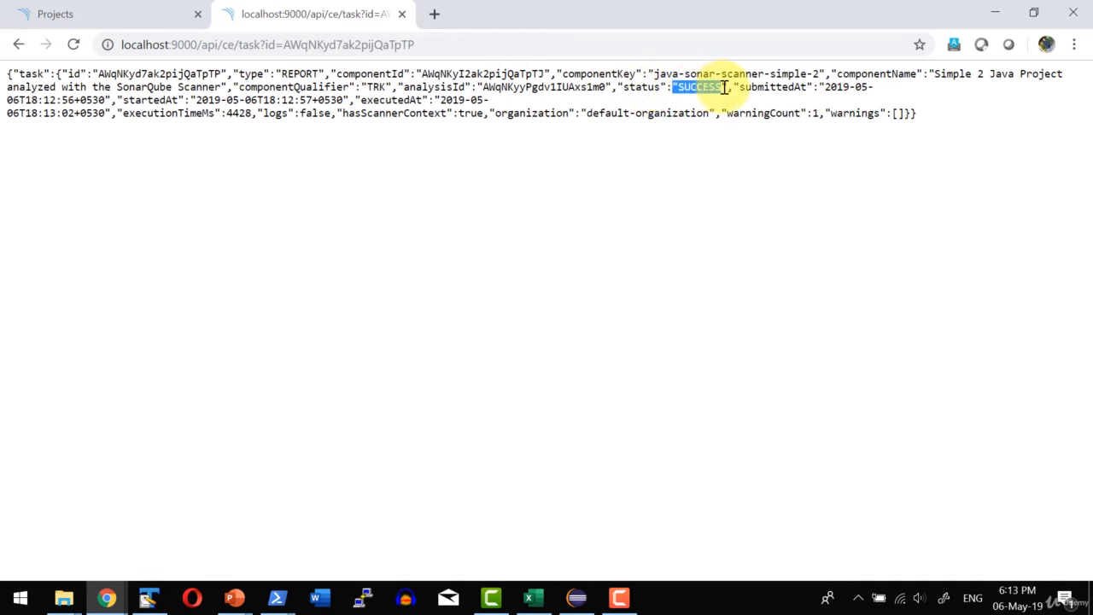
Reload the SonarQube projects list, open "Simple 2 Java Project analyzed with the SonarQube Scanner", and review its overview.
left_click(139, 14)
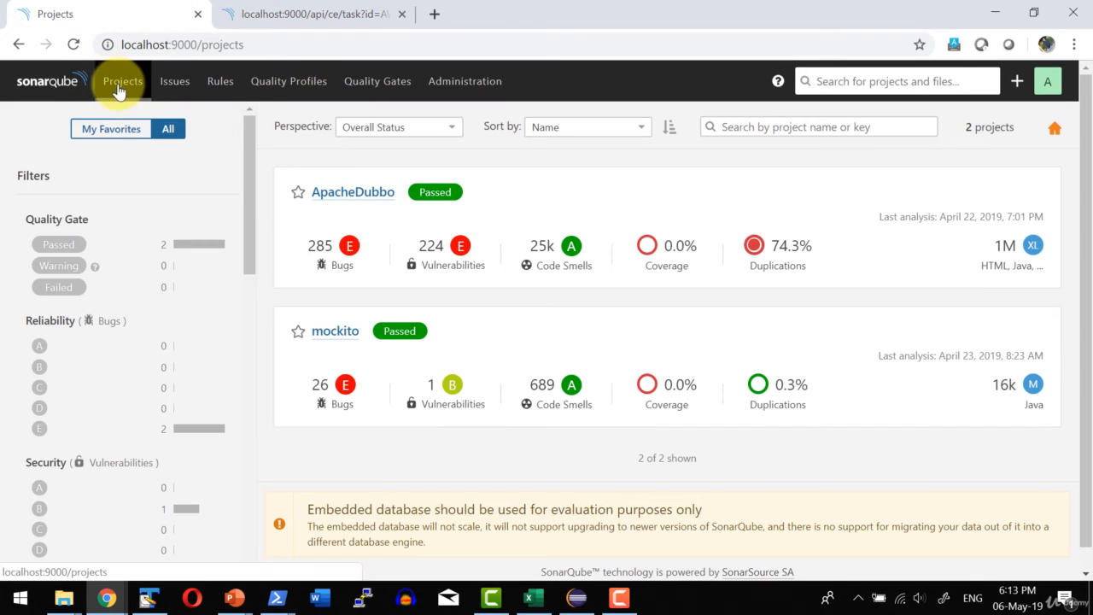
left_click(120, 85)
scroll(474, 349, "down", 1)
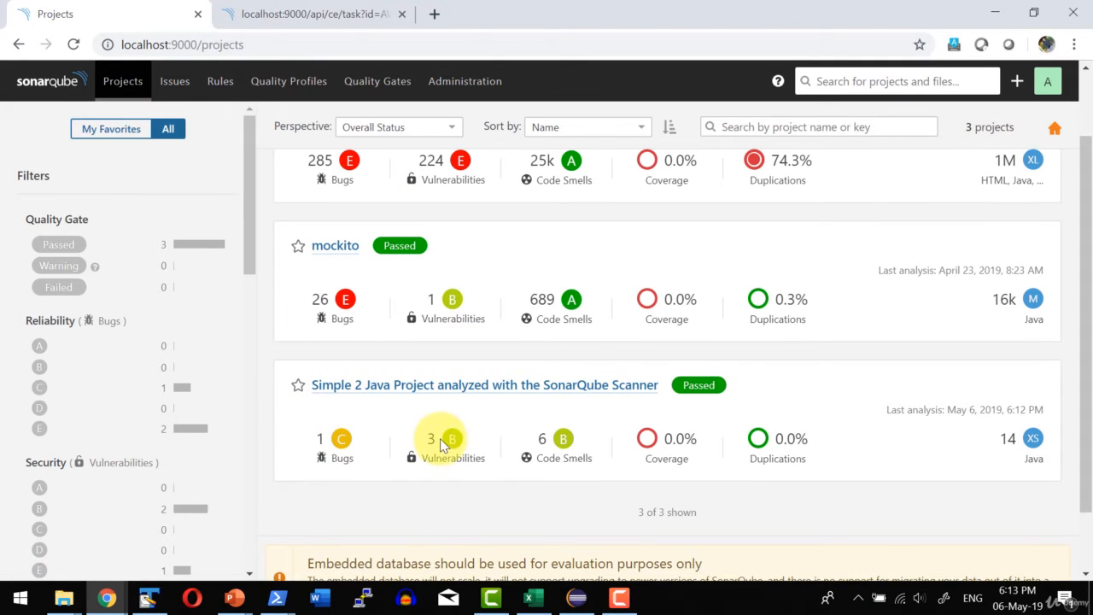
left_click(563, 388)
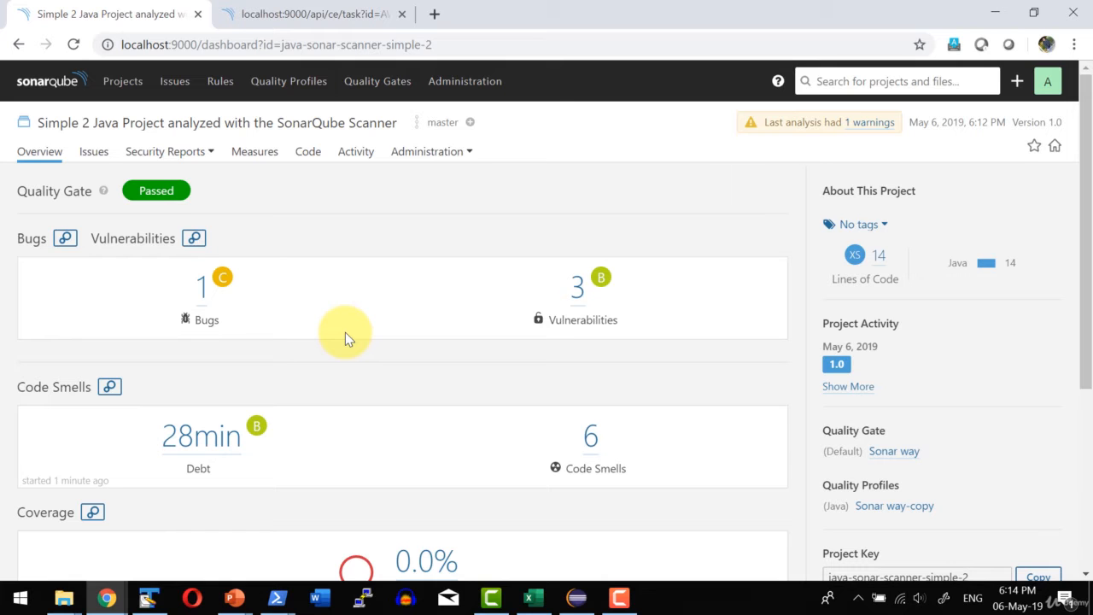
scroll(332, 243, "down", 3)
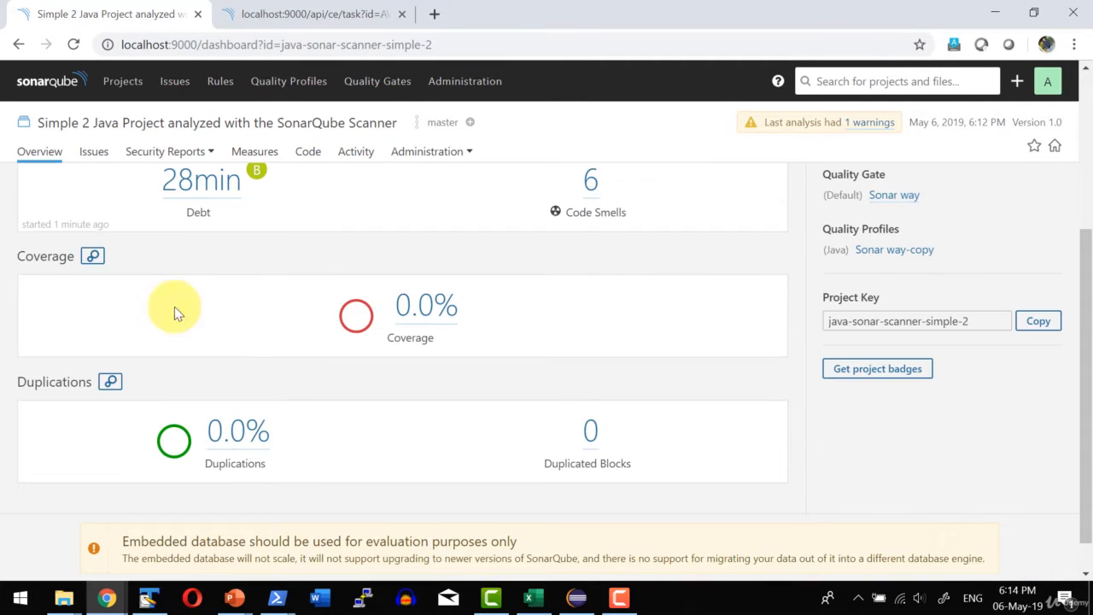
scroll(241, 325, "up", 3)
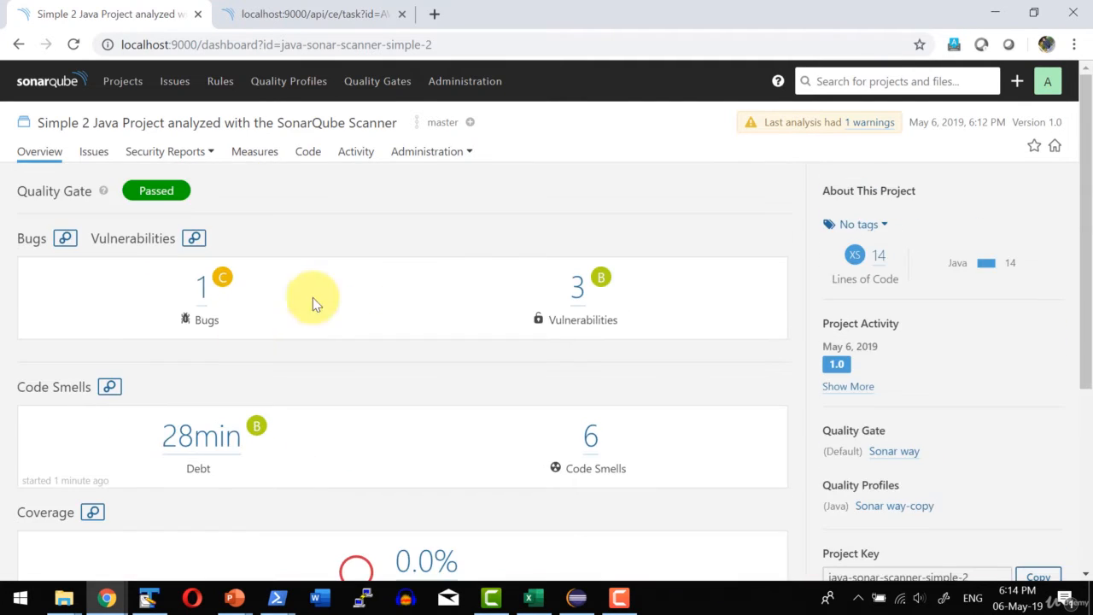
Open the project's reported bug in FirstSonarJava.java and check its source location and assignee choices.
left_click(204, 293)
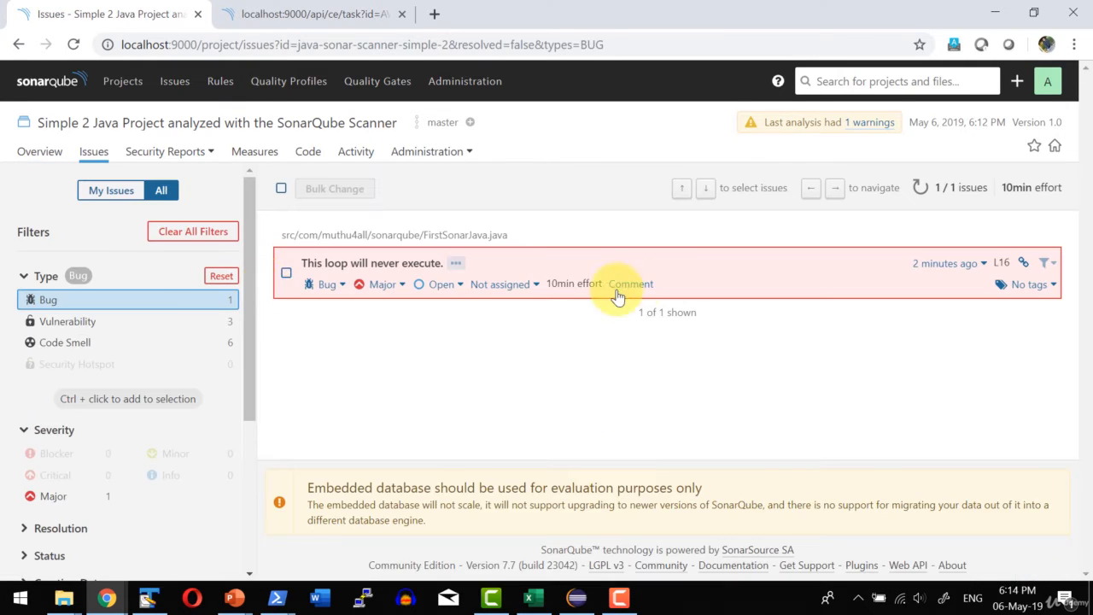
left_click(342, 263)
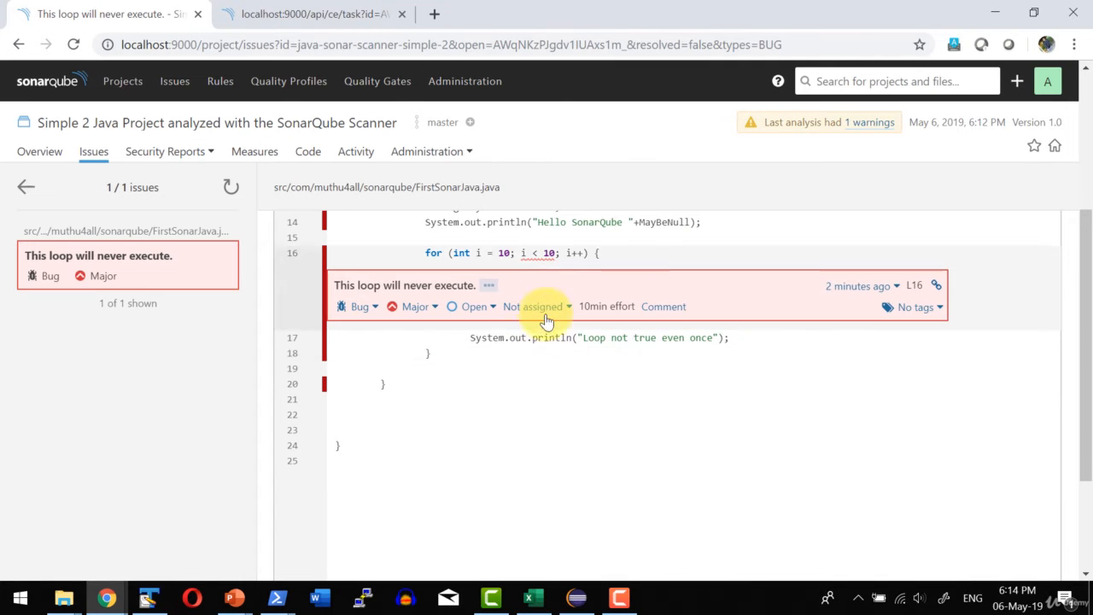
scroll(320, 393, "up", 1)
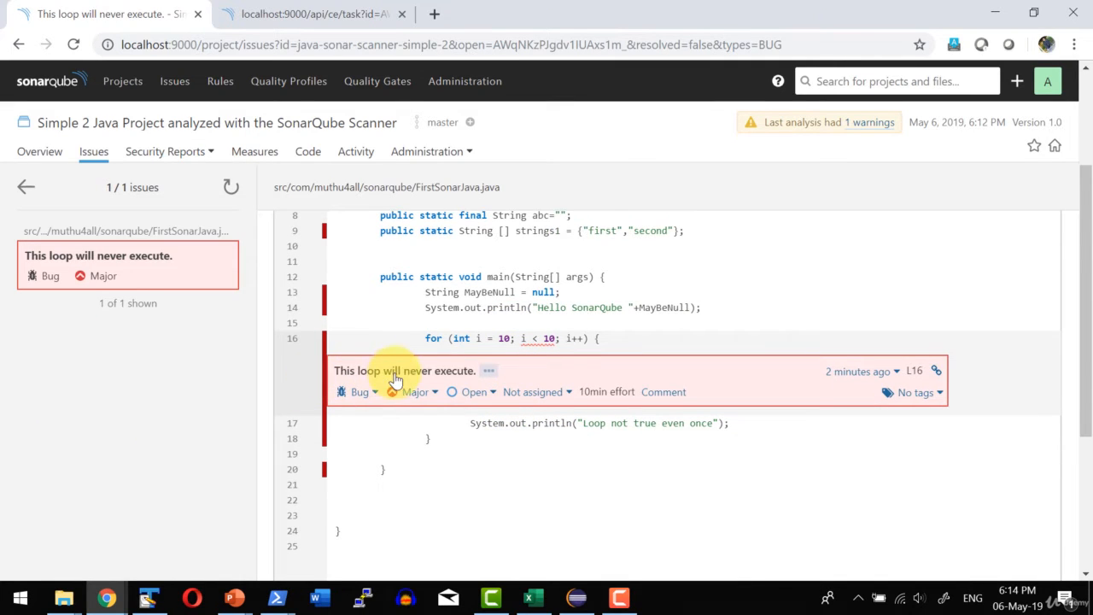
left_click(511, 398)
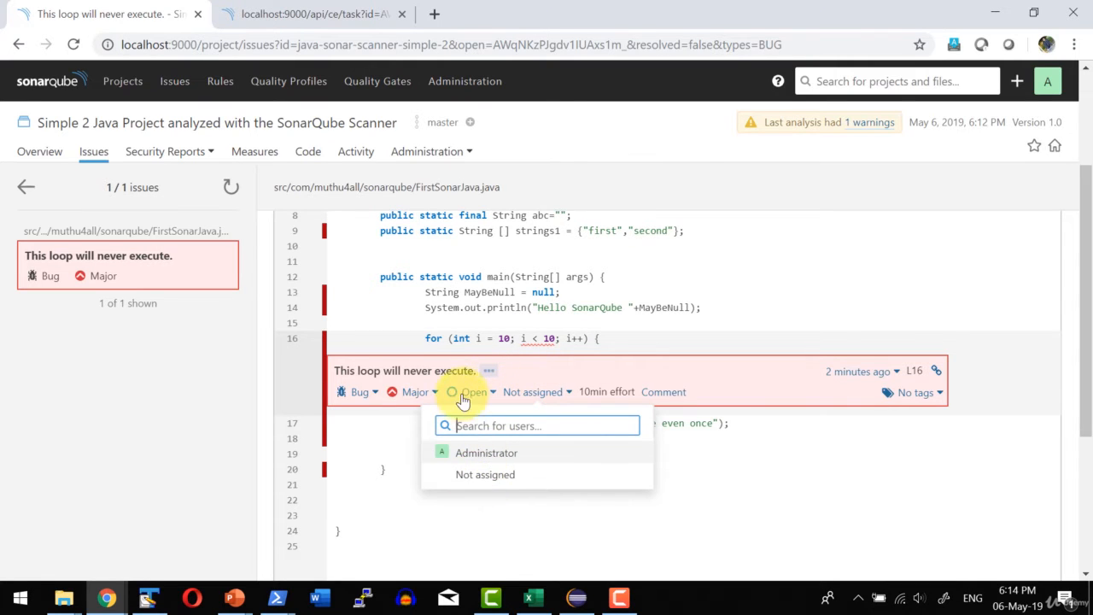
left_click(427, 536)
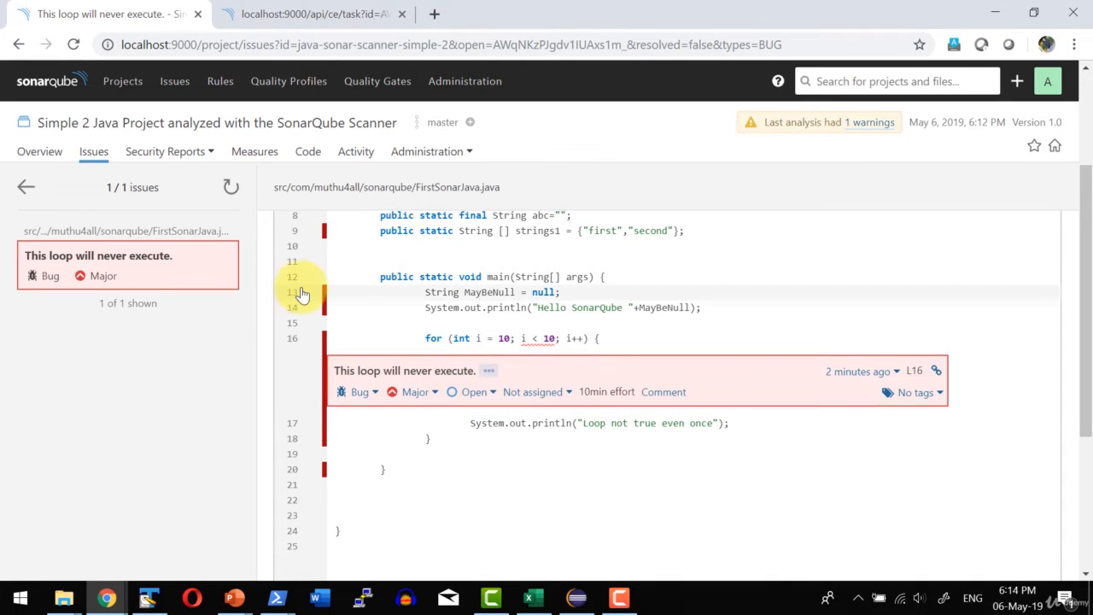
Return to the project's issue list and filter it to vulnerabilities only.
scroll(470, 342, "down", 4)
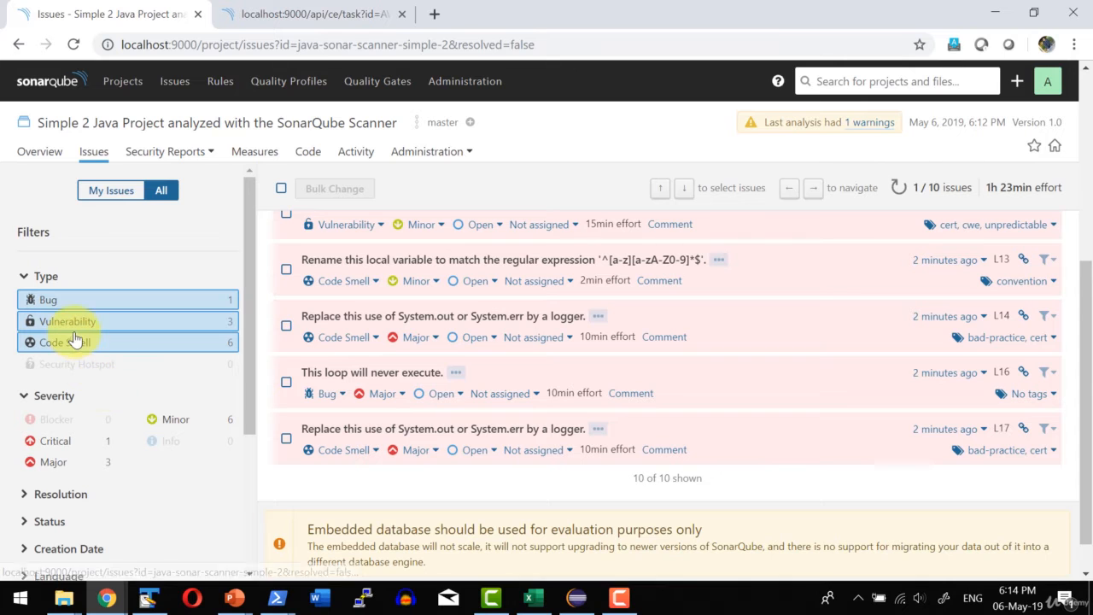
left_click(77, 321)
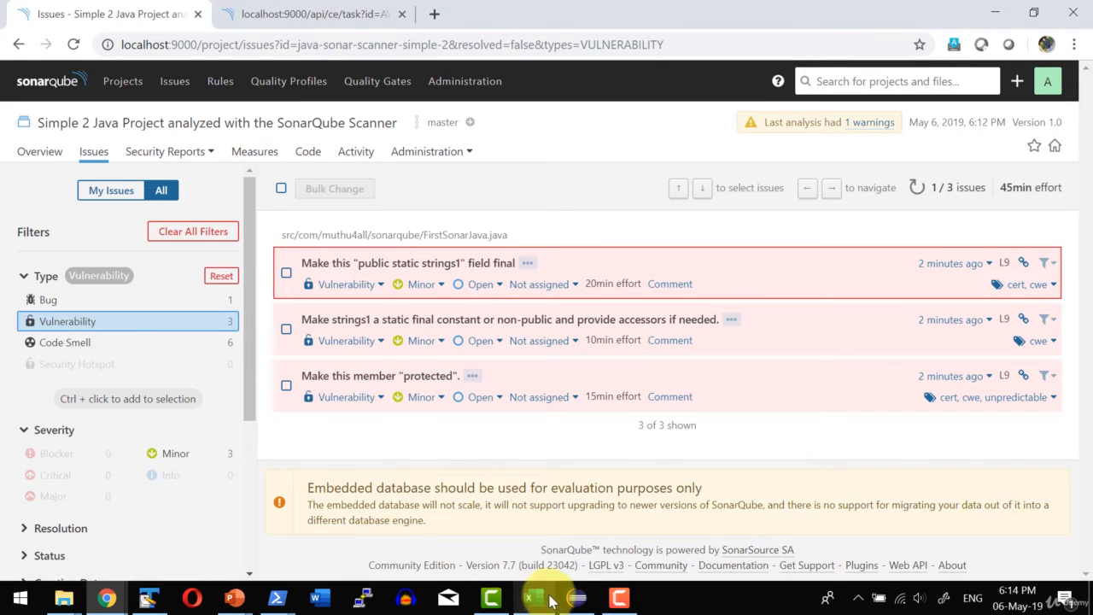
Switch to Eclipse, change the for loop condition in SonarScannerDemo2's FirstSonarJava.java to i < 15, and save the file.
left_click(577, 598)
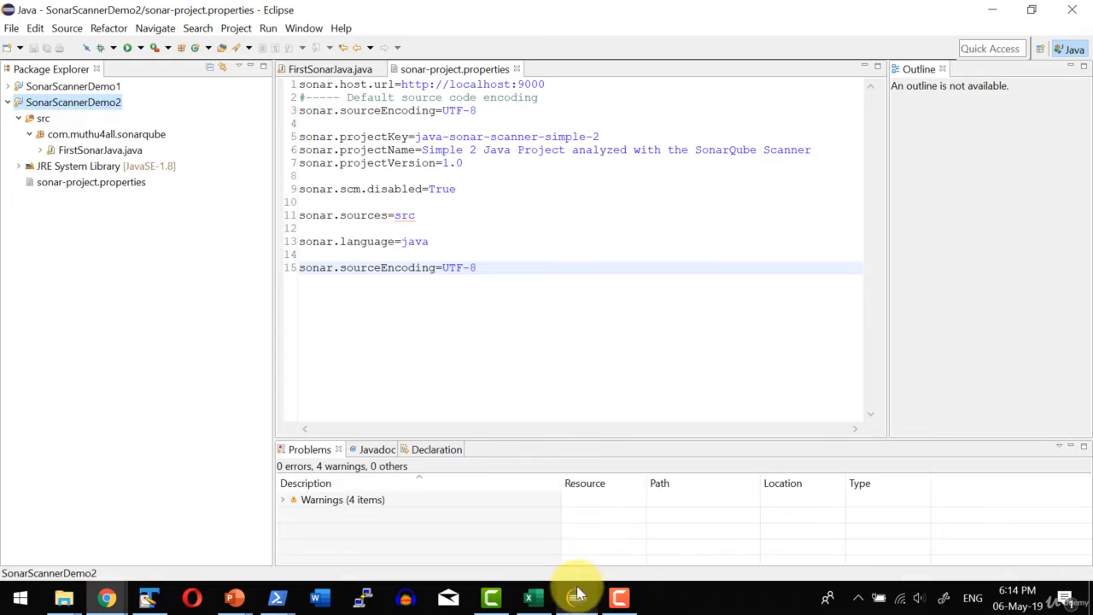
double_click(96, 152)
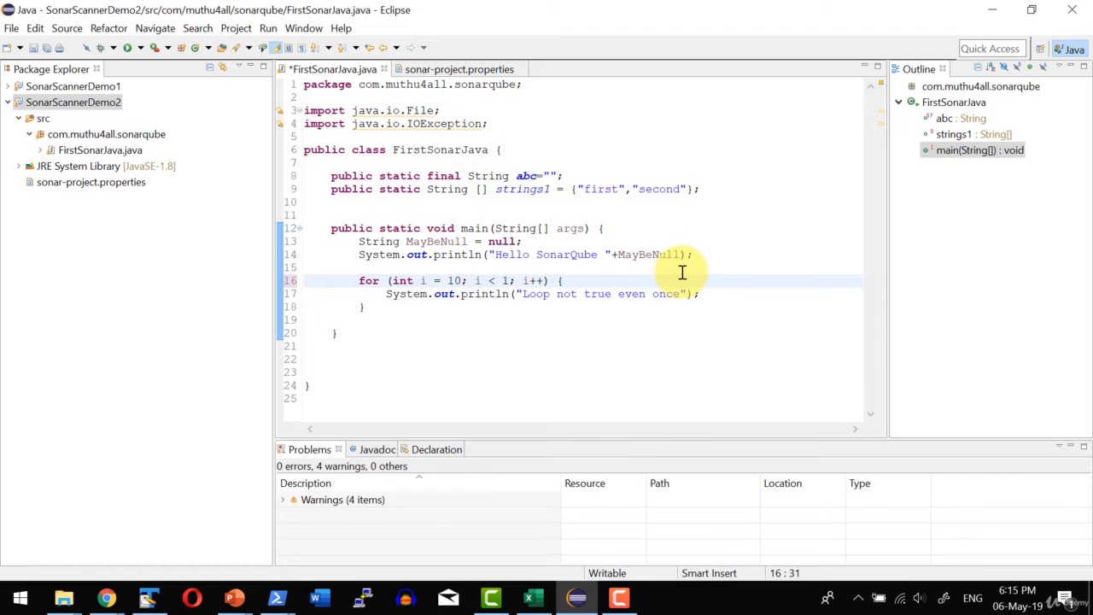
type("5")
left_click(617, 322)
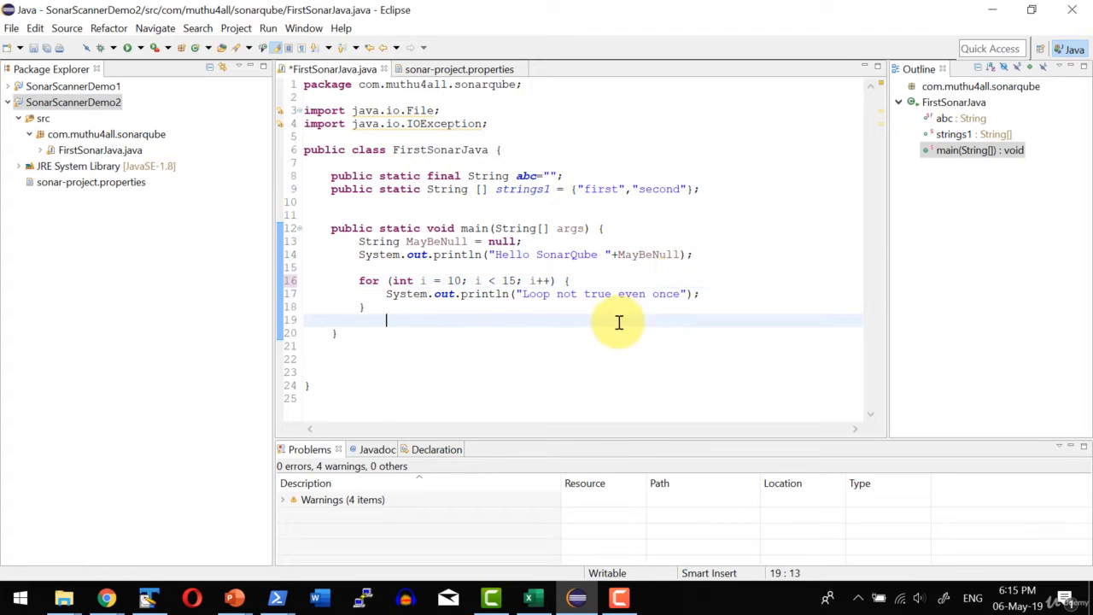
key("ctrl+s")
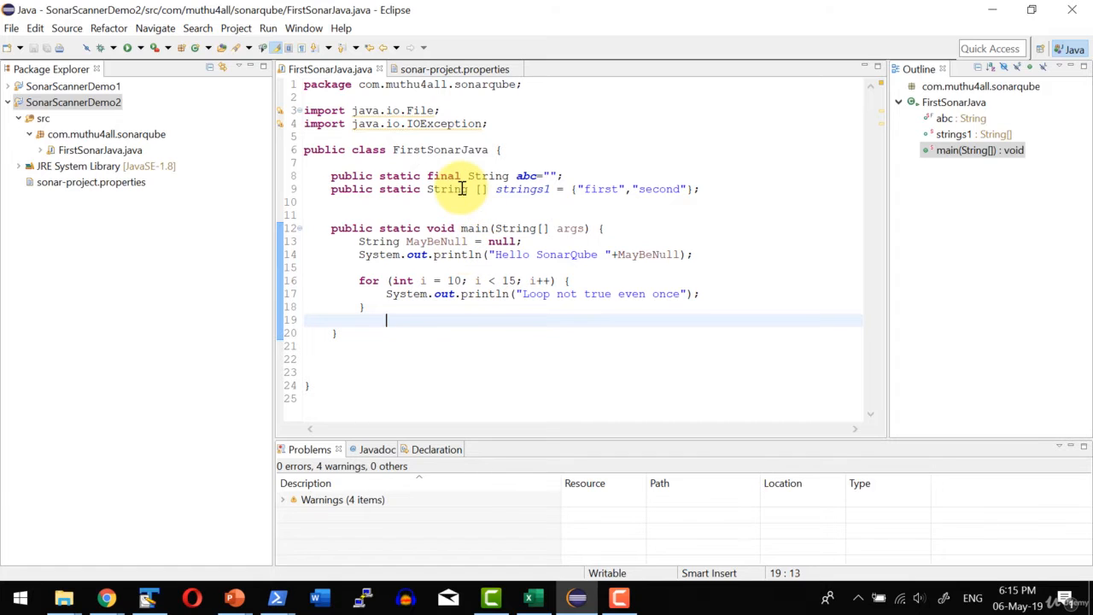
left_click(400, 228)
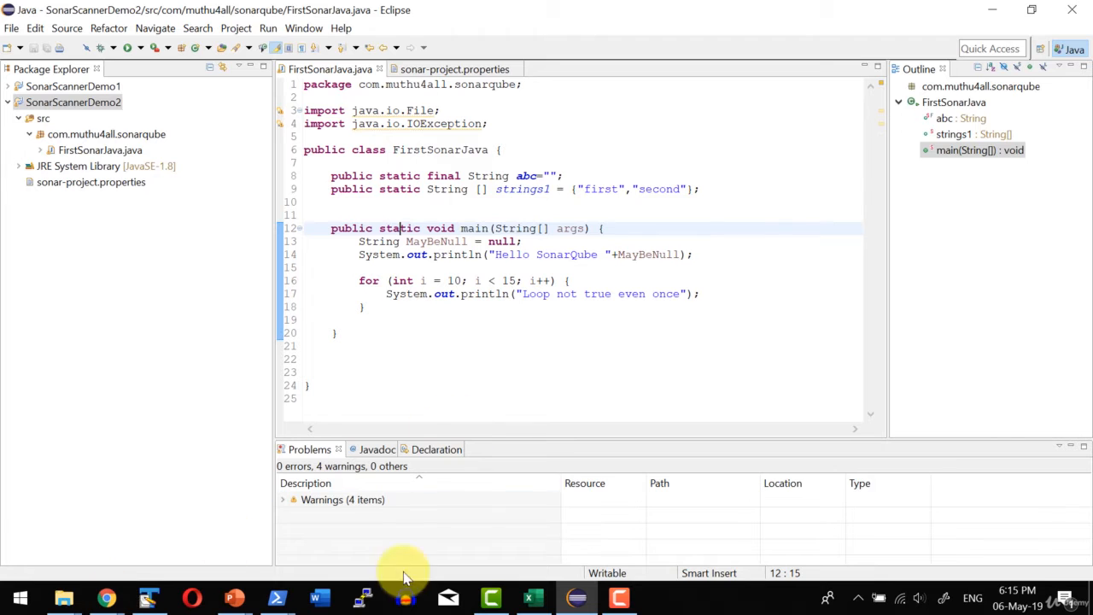
Rerun the SonarScannerDemo2 analysis in PowerShell and review the project's refreshed overview in SonarQube.
mouse_move(282, 603)
left_click(393, 529)
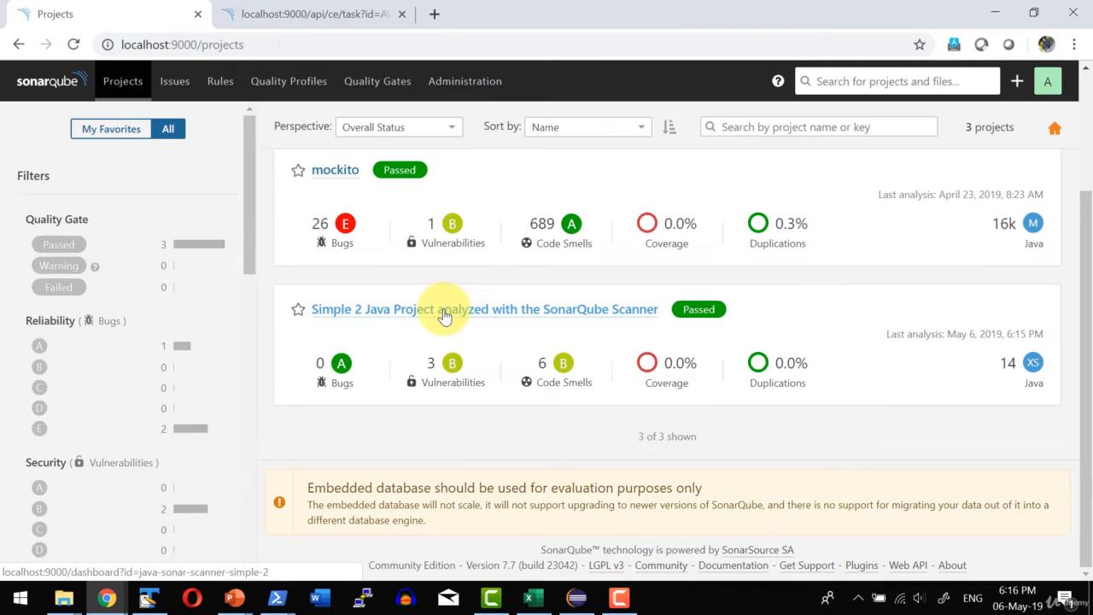
left_click(442, 310)
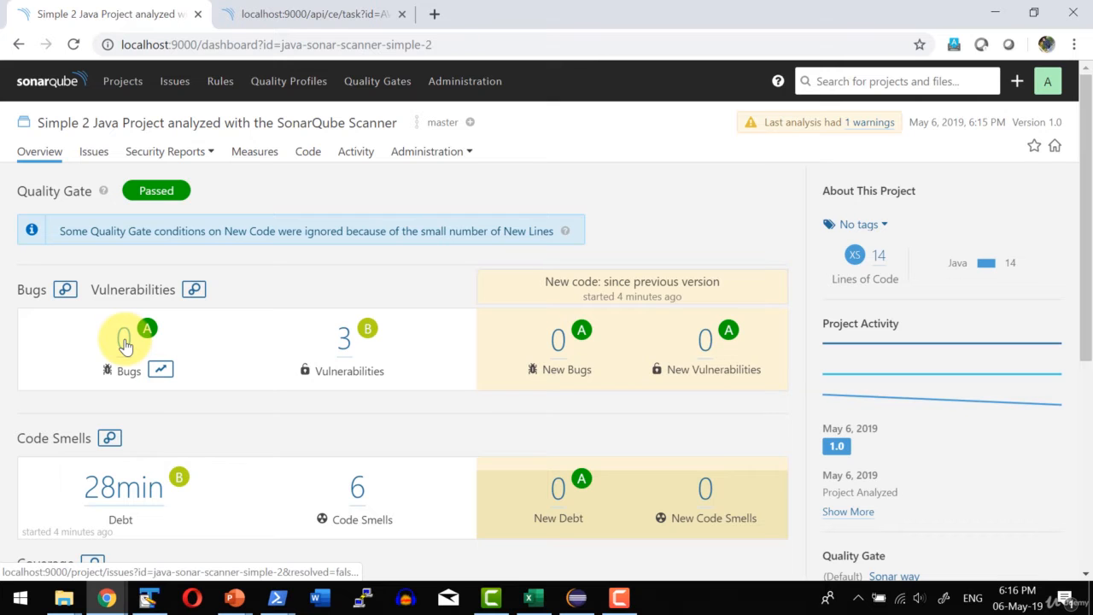
scroll(330, 336, "down", 2)
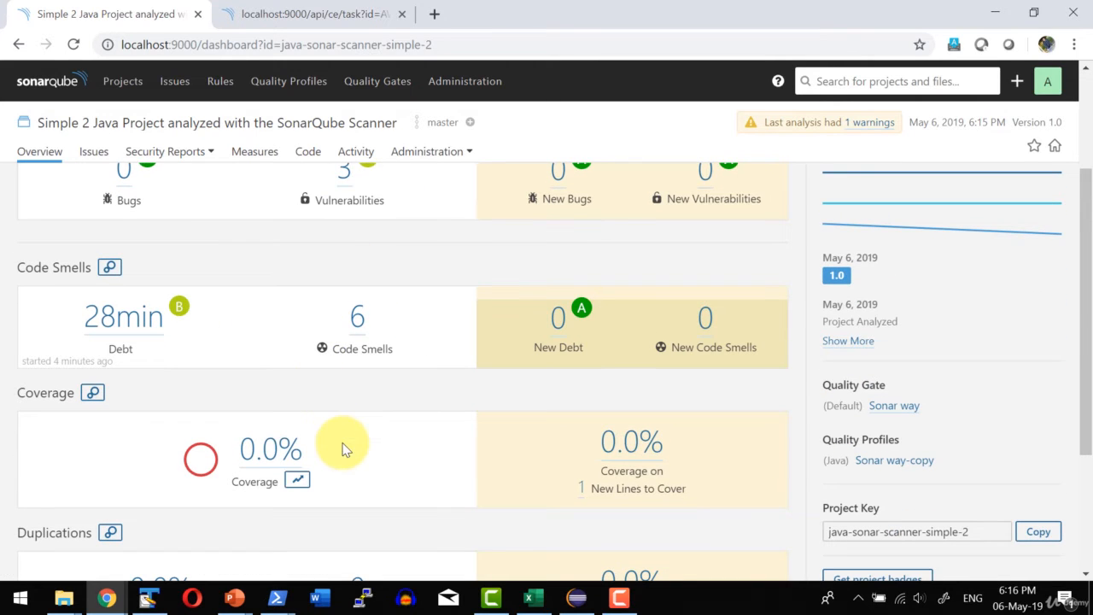
scroll(371, 385, "down", 3)
scroll(391, 398, "up", 5)
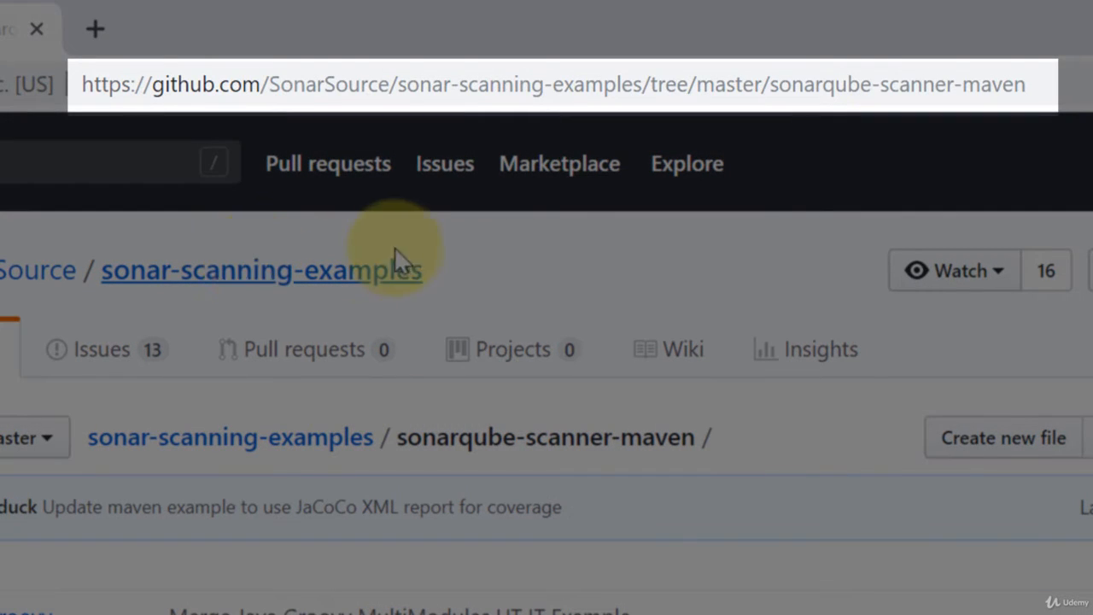
Browse from the sonar-scanning-examples repository root to the sonarqube-scanner-maven folder on GitHub and review its contents and README.
left_click(223, 437)
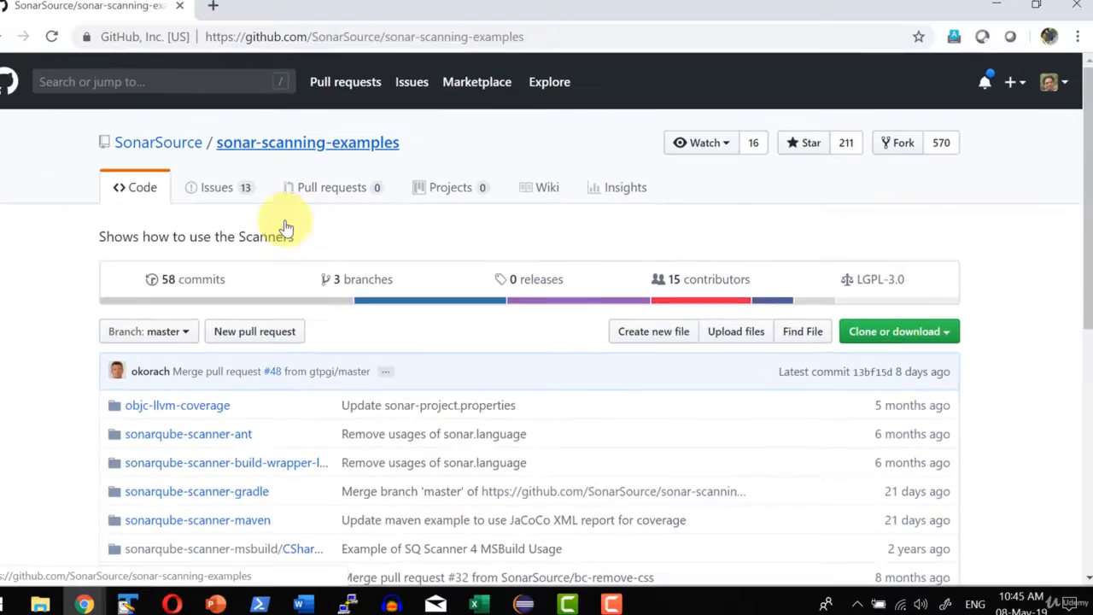
scroll(290, 235, "down", 1)
left_click(243, 437)
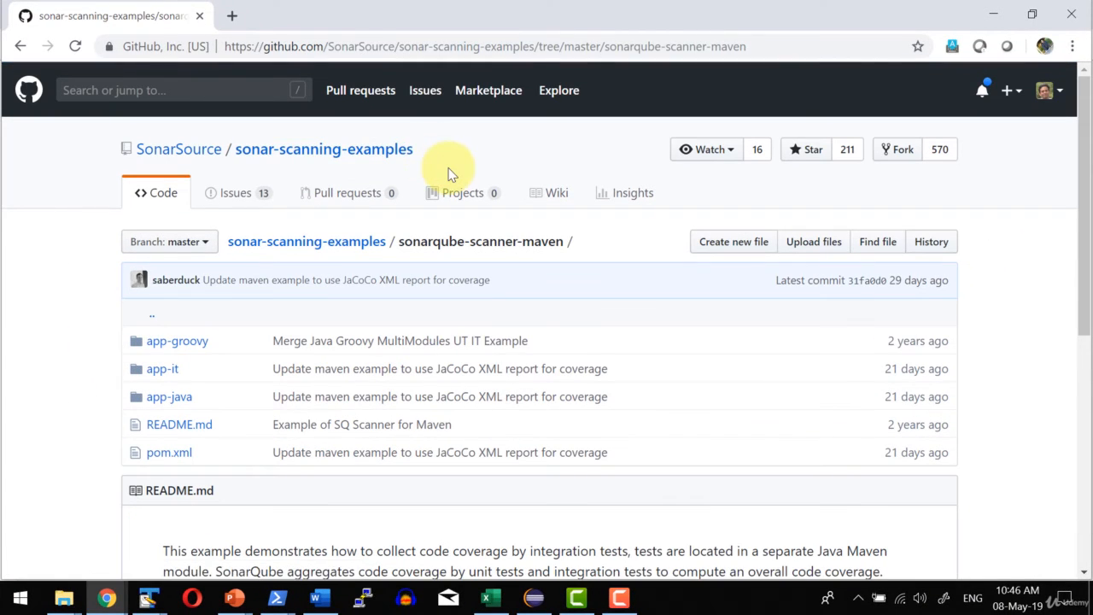
scroll(175, 423, "down", 3)
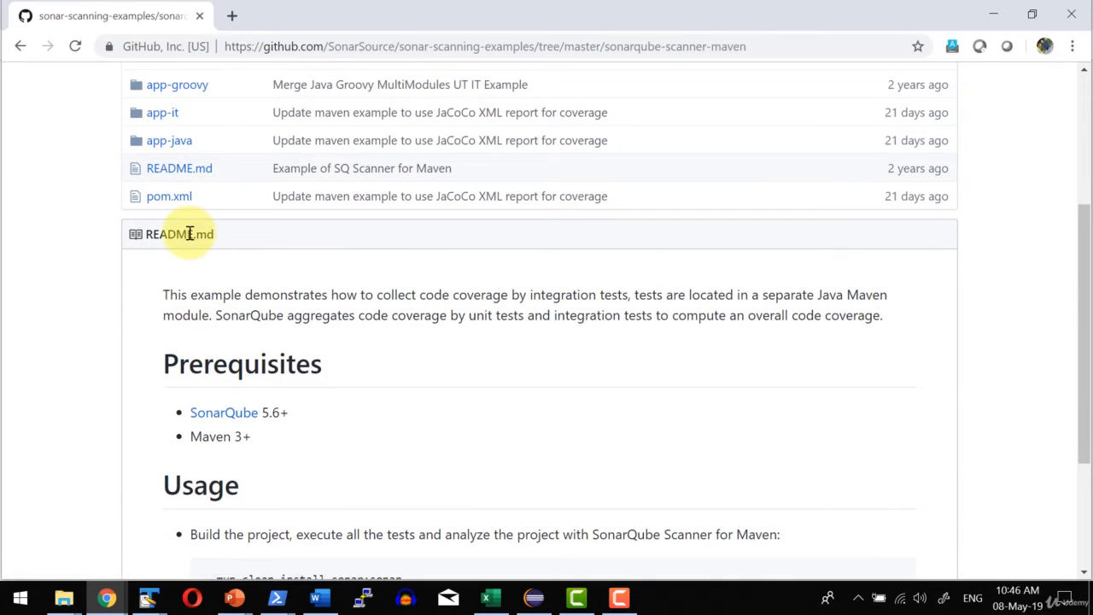
scroll(190, 233, "up", 1)
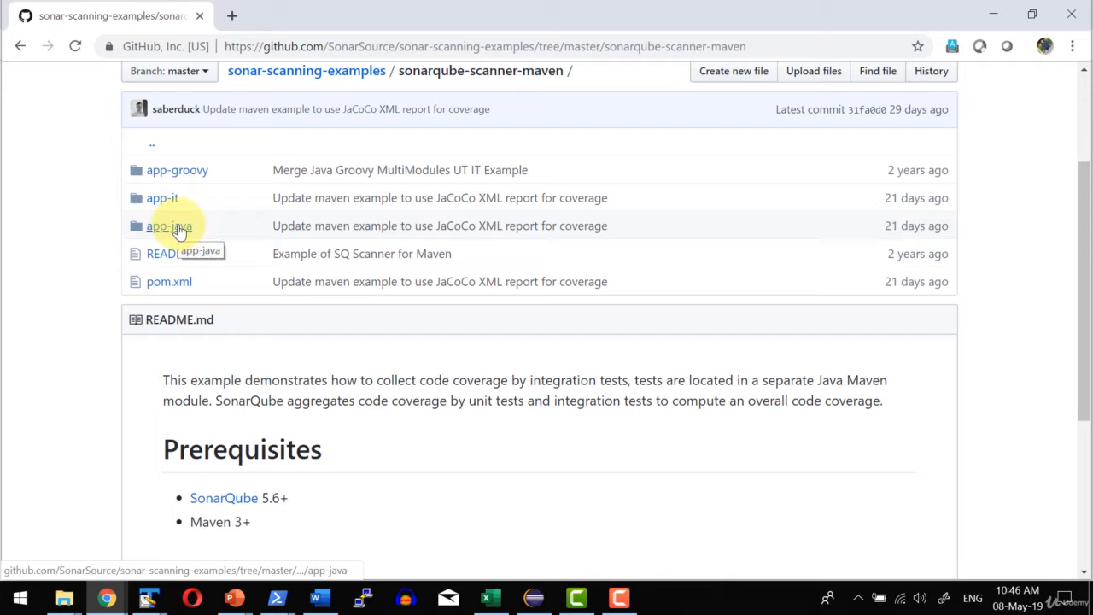
Open pom.xml in the app-java folder and examine its parent, artifact and JaCoCo coverage properties.
left_click(177, 229)
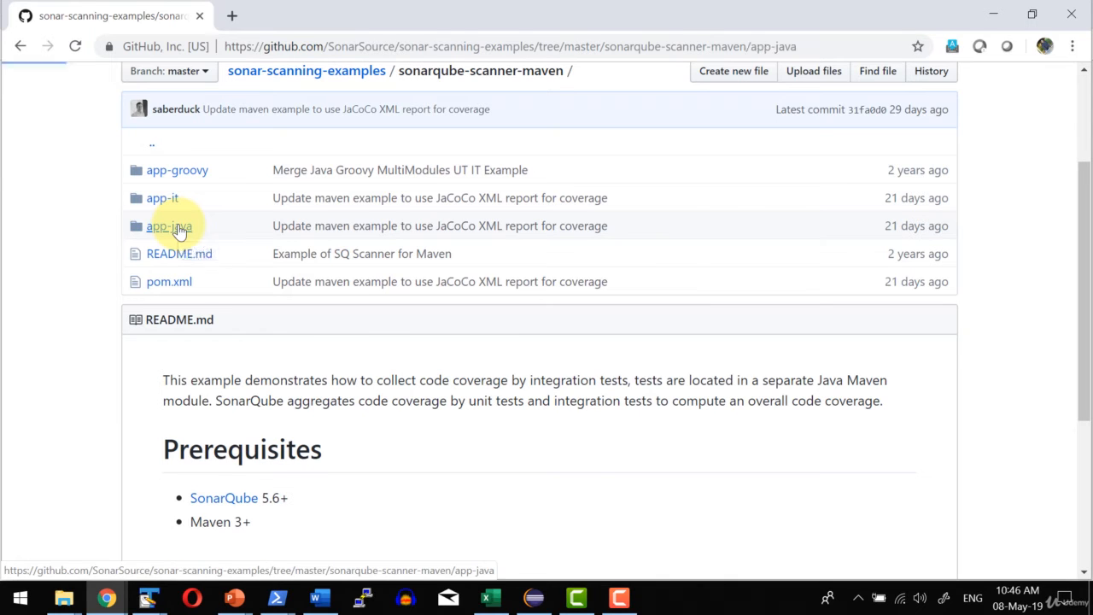
left_click(188, 373)
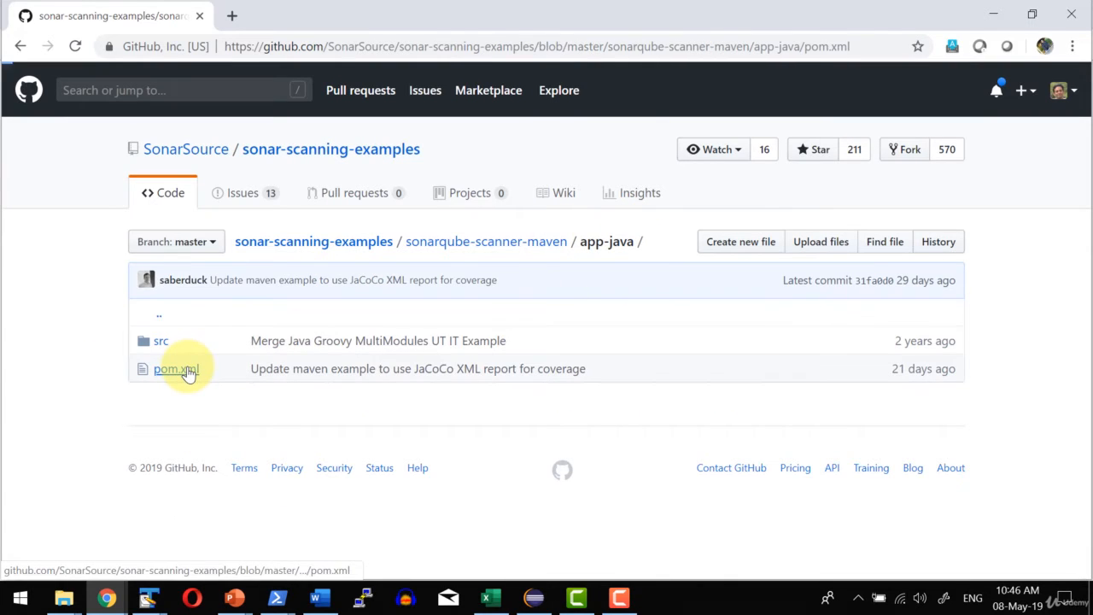
scroll(436, 325, "down", 3)
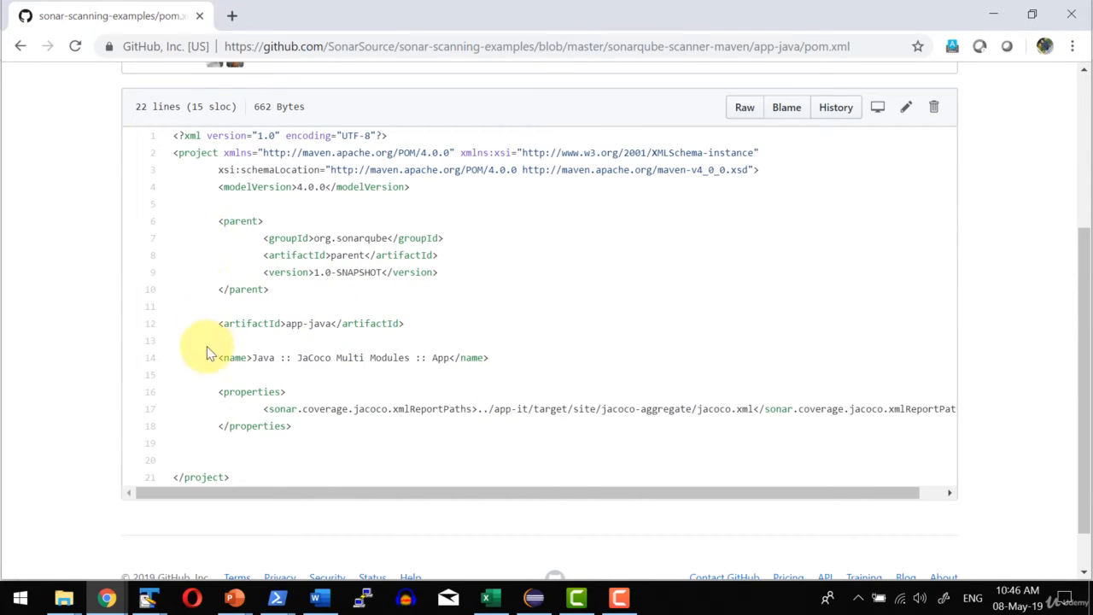
scroll(397, 334, "up", 2)
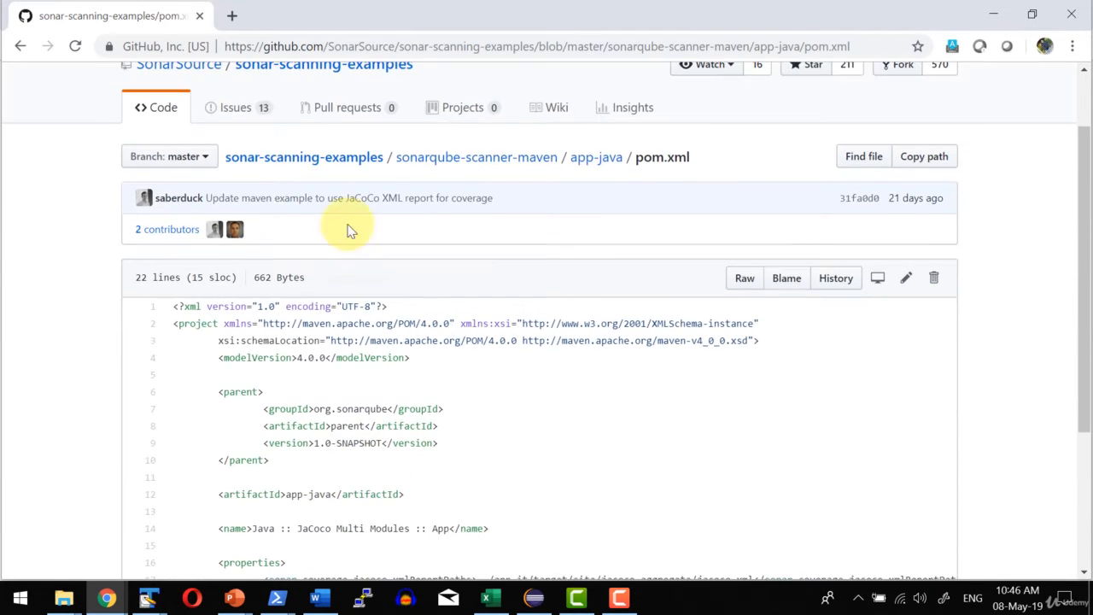
Open the parent pom.xml in sonarqube-scanner-maven and examine its modules, properties, dependencies, build plugins and sonar-coverage profile.
left_click(519, 160)
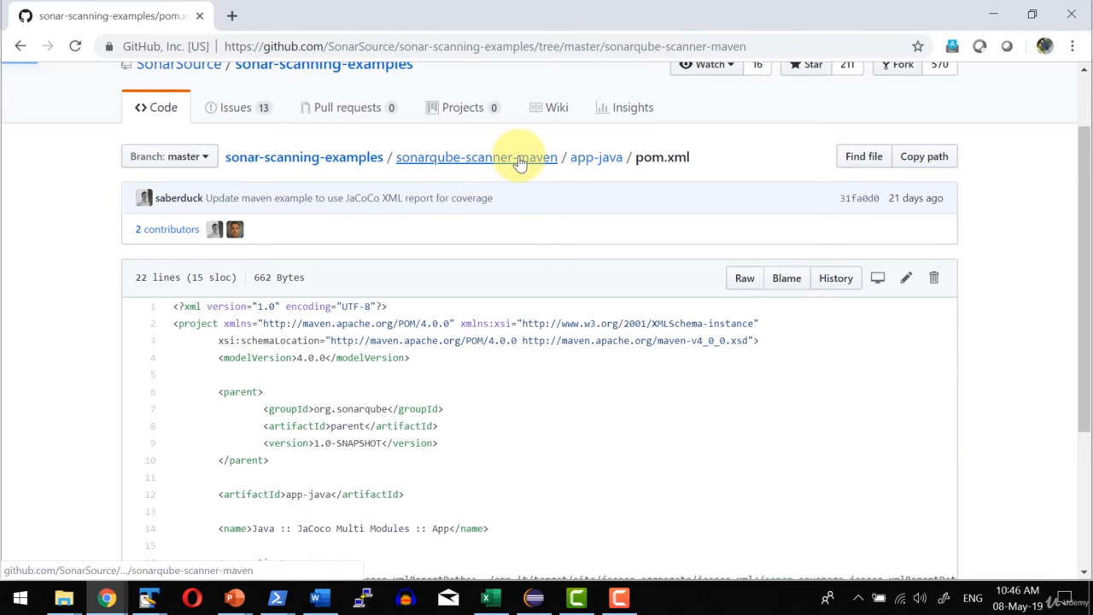
left_click(164, 455)
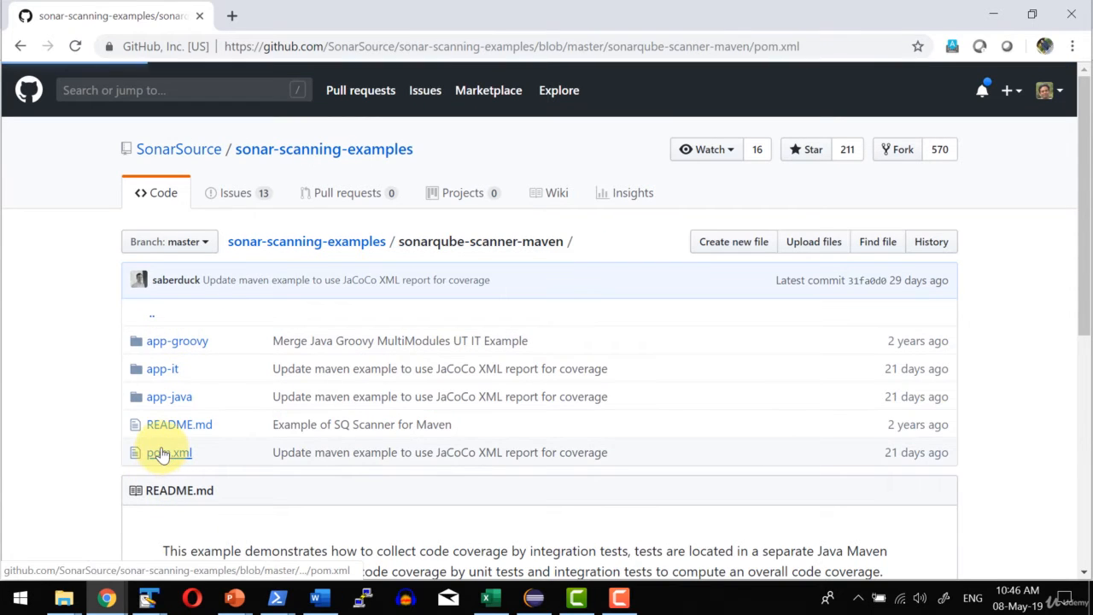
scroll(305, 288, "down", 3)
scroll(305, 287, "down", 2)
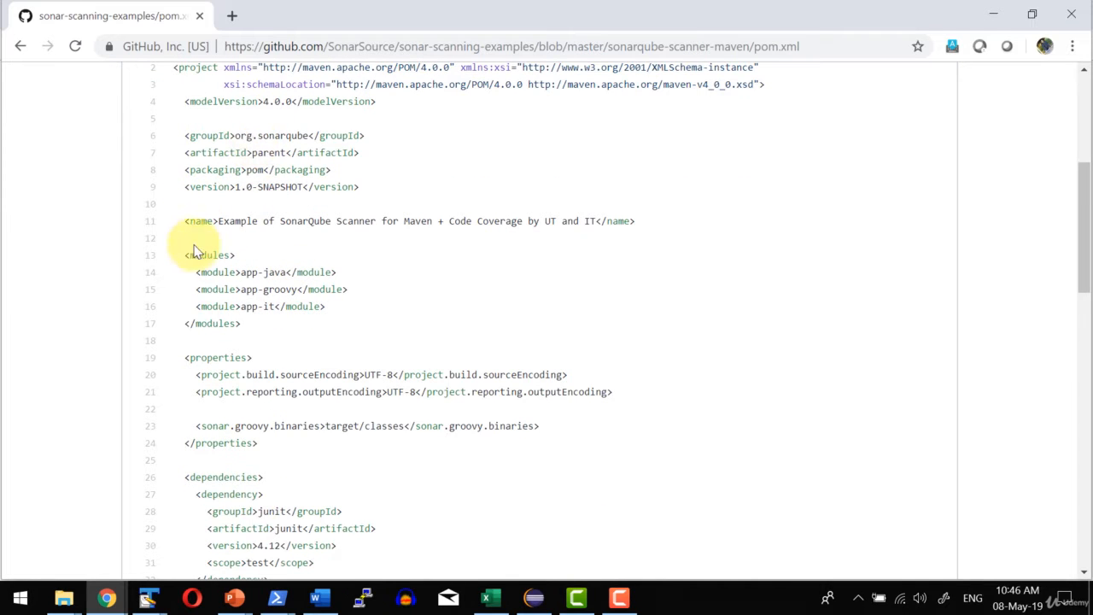
scroll(220, 304, "down", 1)
scroll(227, 338, "down", 1)
scroll(219, 324, "down", 3)
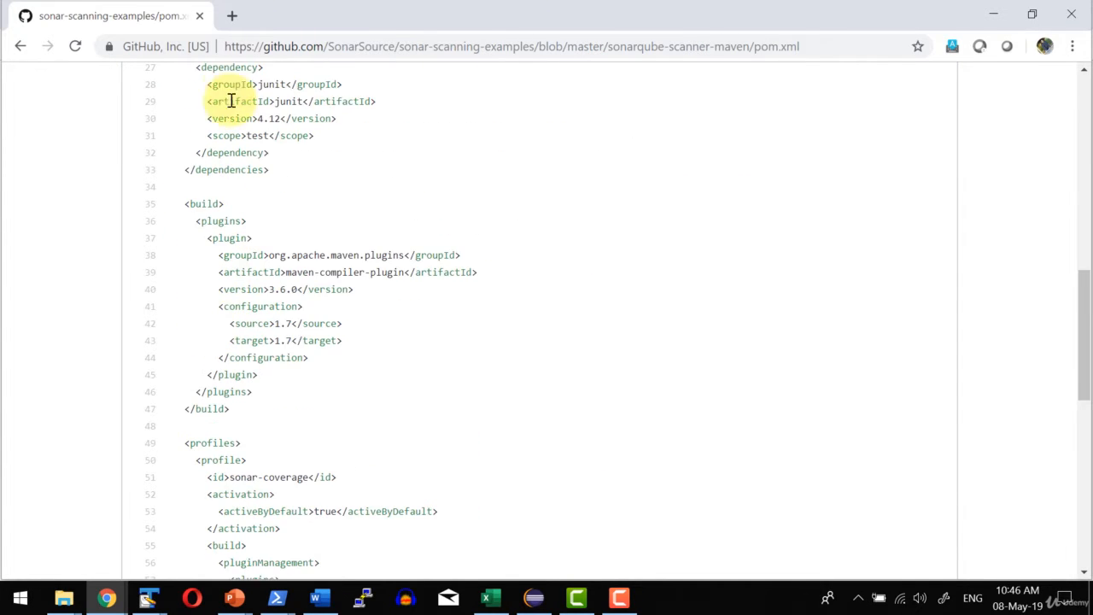
scroll(261, 246, "up", 2)
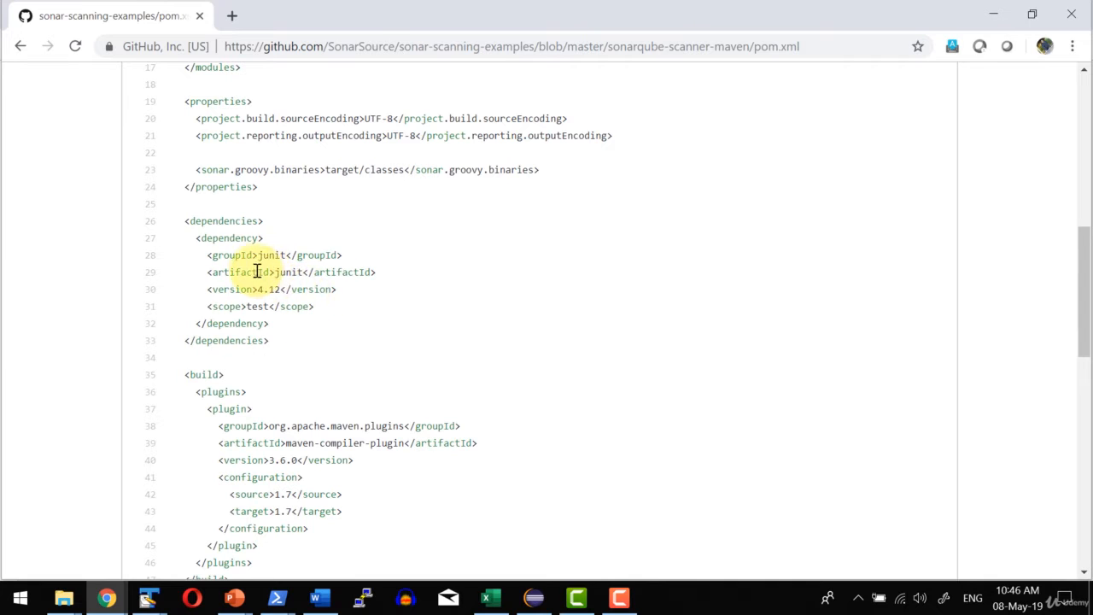
scroll(257, 289, "down", 3)
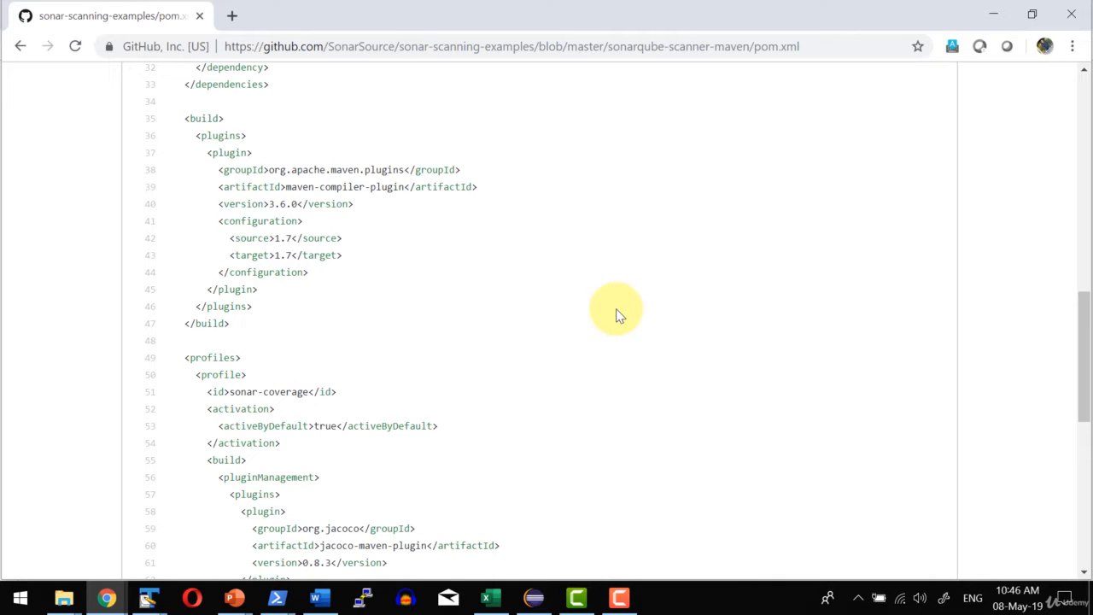
scroll(618, 313, "up", 7)
scroll(641, 302, "down", 2)
scroll(607, 283, "up", 5)
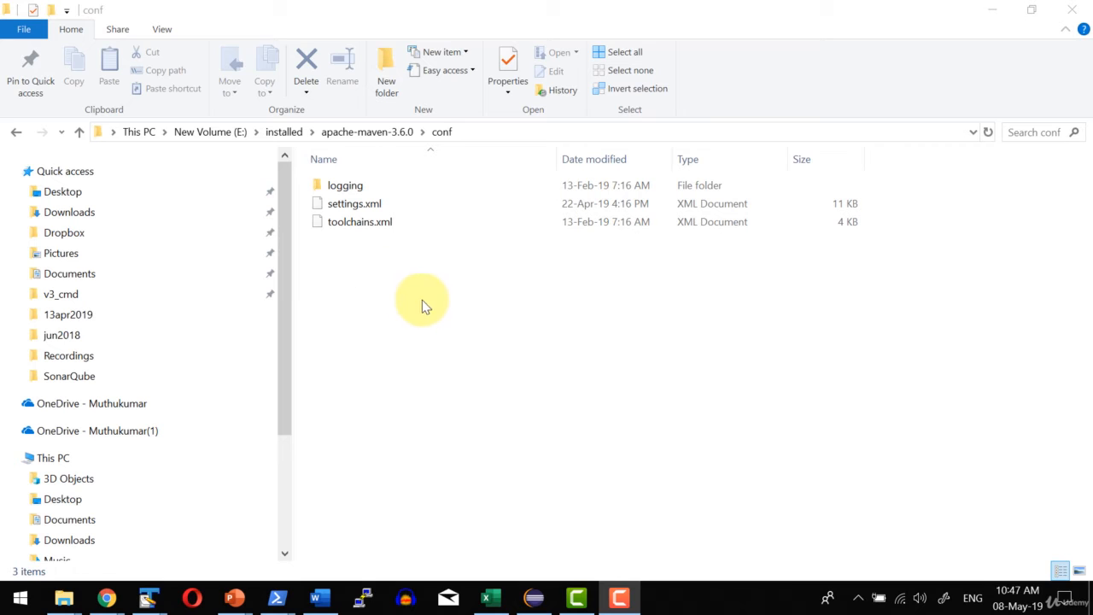
Open settings.xml from the apache-maven-3.6.0 conf folder in a maximized TextPad window and examine the sonar profile's id.
left_click(368, 132)
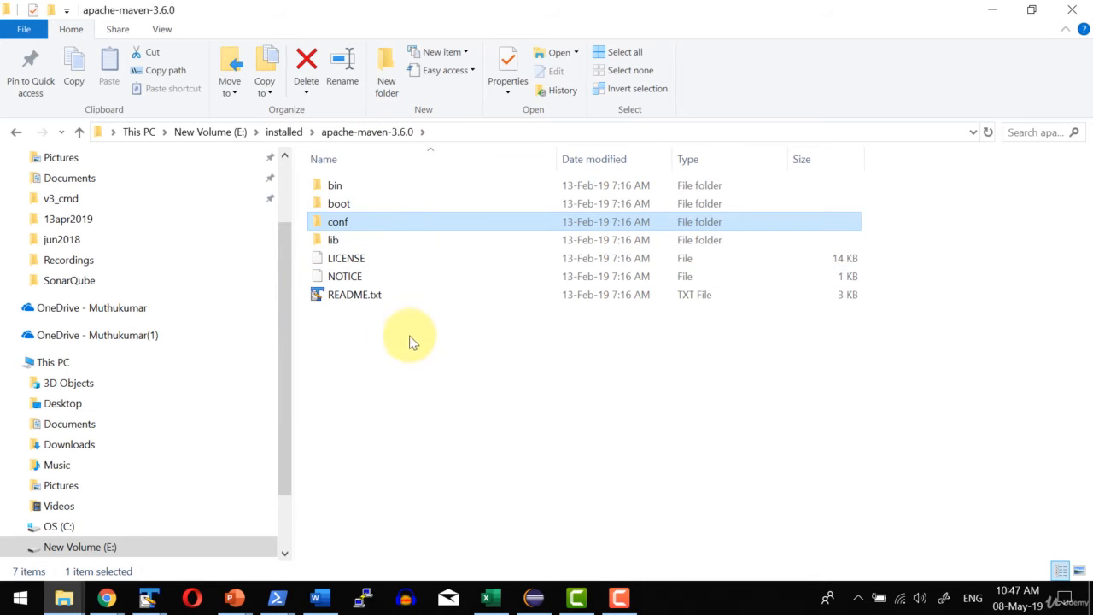
double_click(334, 225)
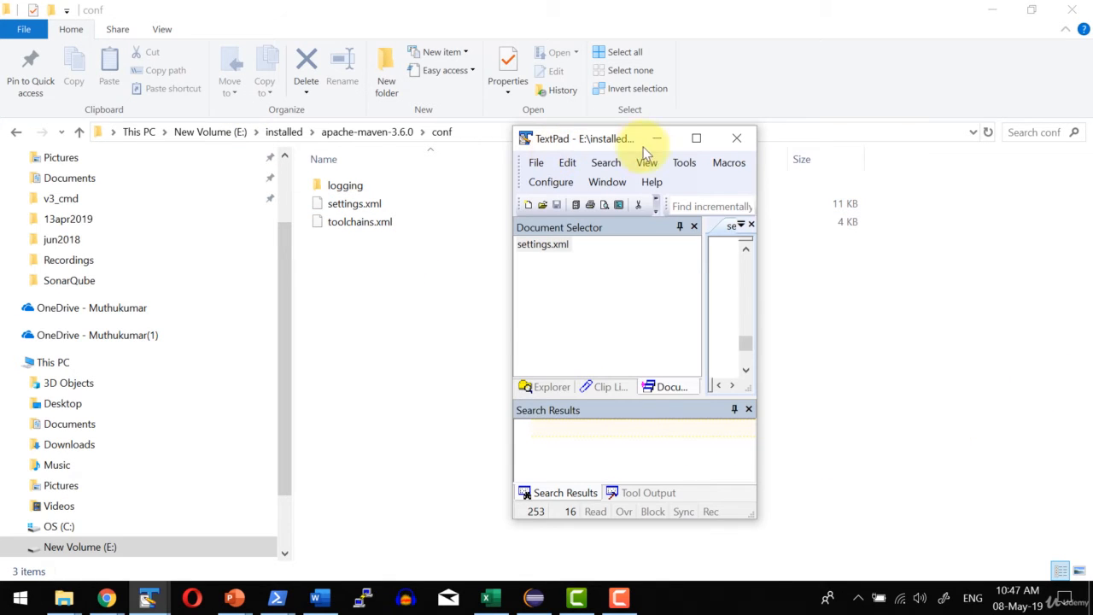
left_click(693, 141)
scroll(476, 305, "down", 3)
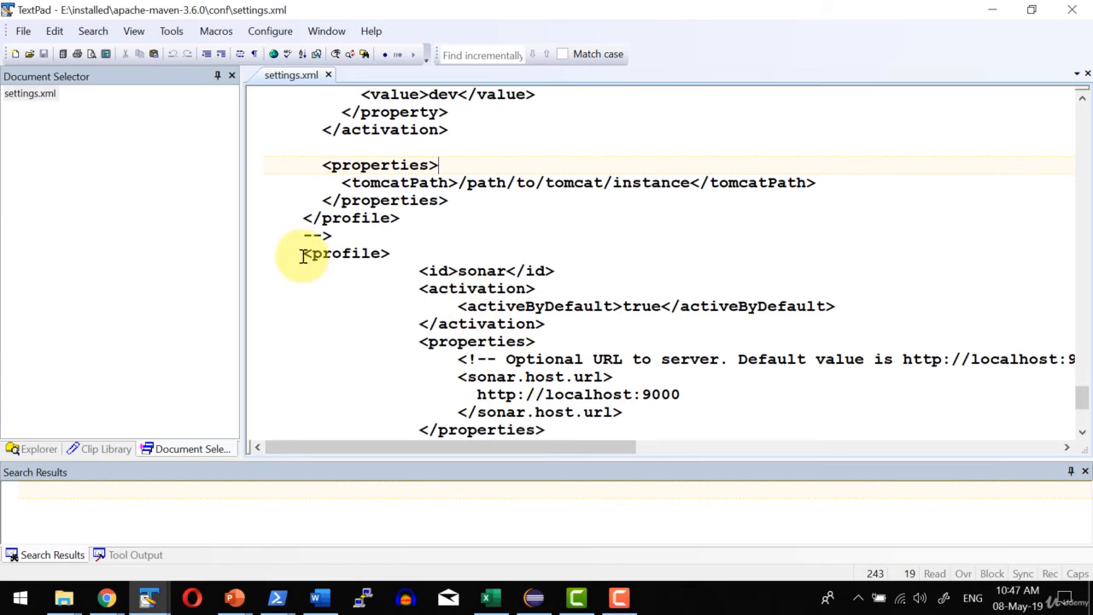
scroll(531, 248, "down", 1)
left_click_drag(450, 218, 515, 217)
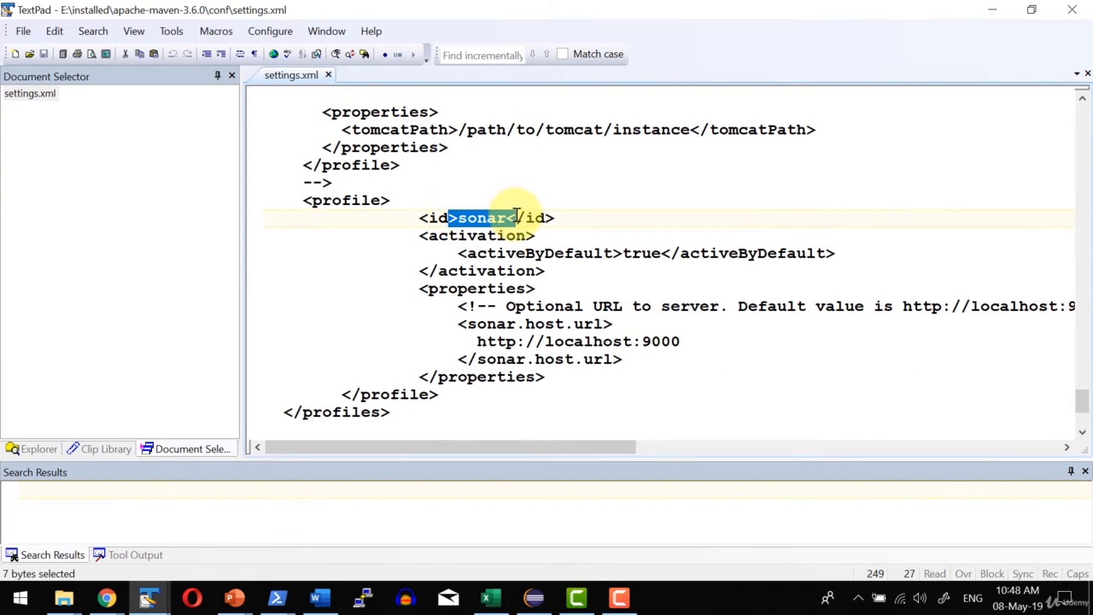
Examine the sonar.host.url property of the sonar profile in Maven's settings.xml.
scroll(734, 215, "down", 1)
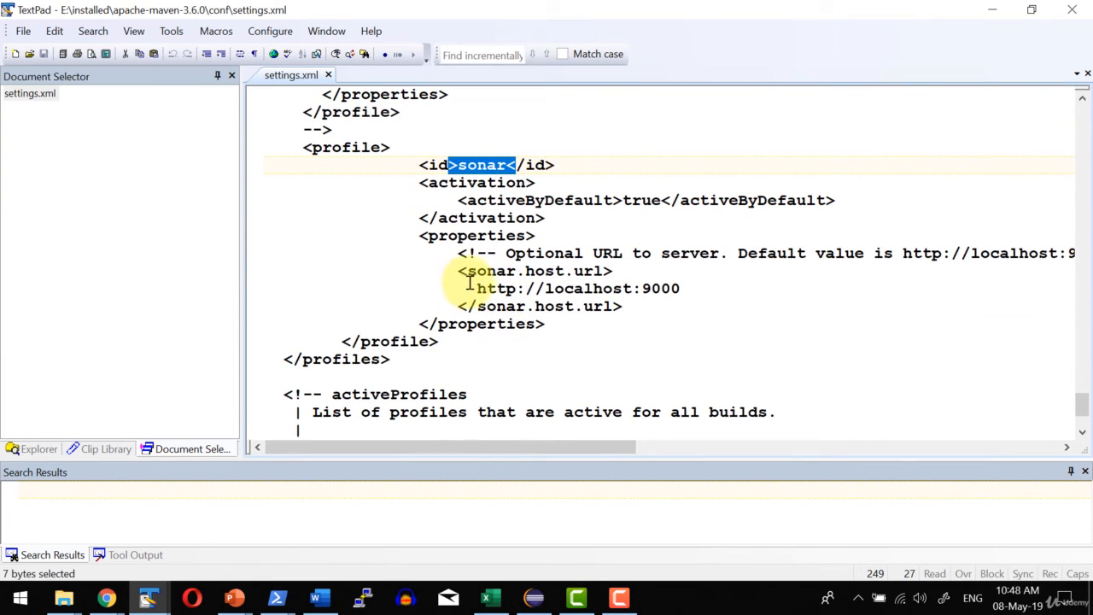
left_click_drag(470, 285, 683, 287)
left_click(589, 149)
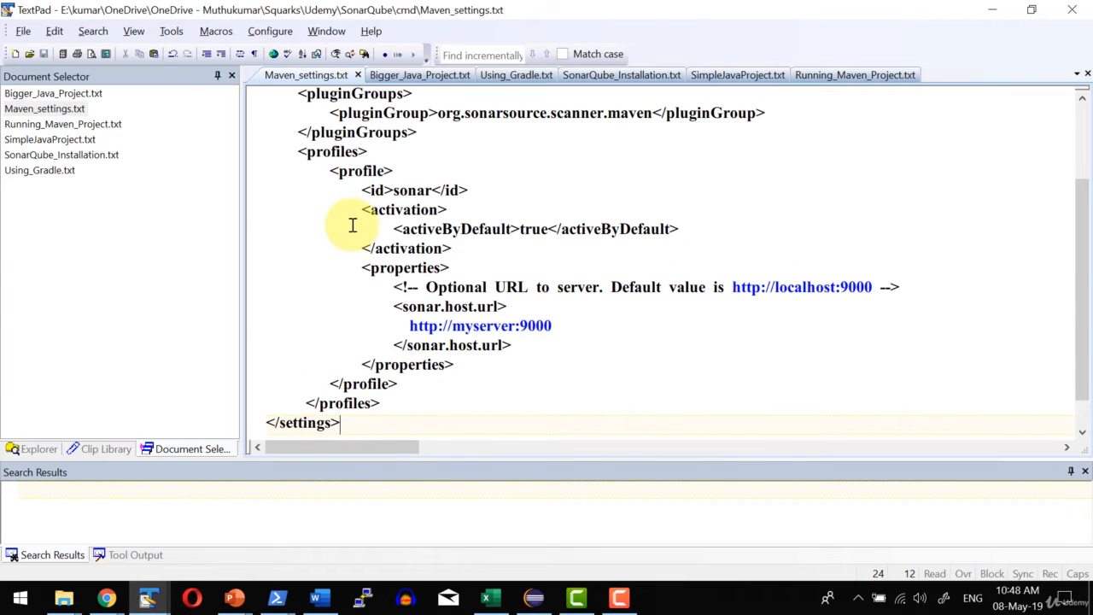
Examine the plugin group and sonar.host.url in Maven_settings.txt and compare the server URL with the one in settings.xml.
scroll(419, 225, "up", 1)
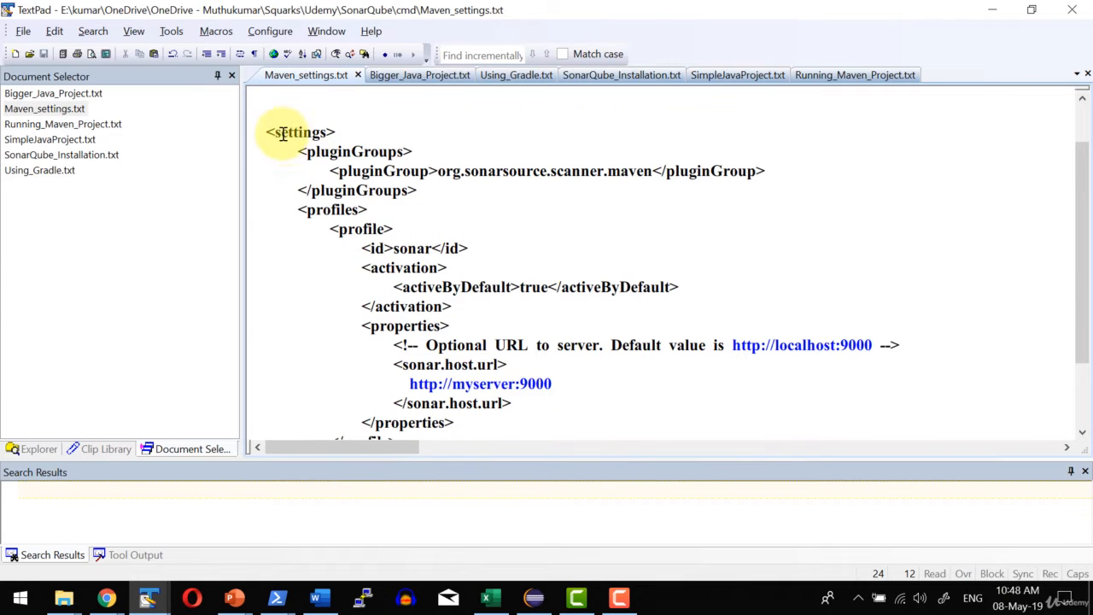
left_click_drag(291, 152, 419, 193)
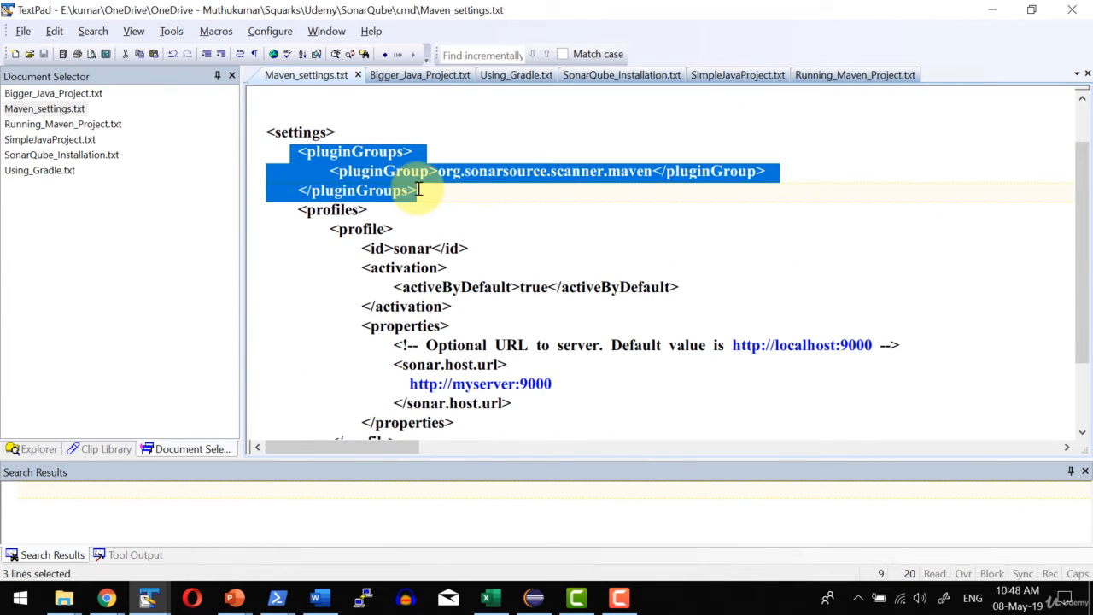
left_click(512, 188)
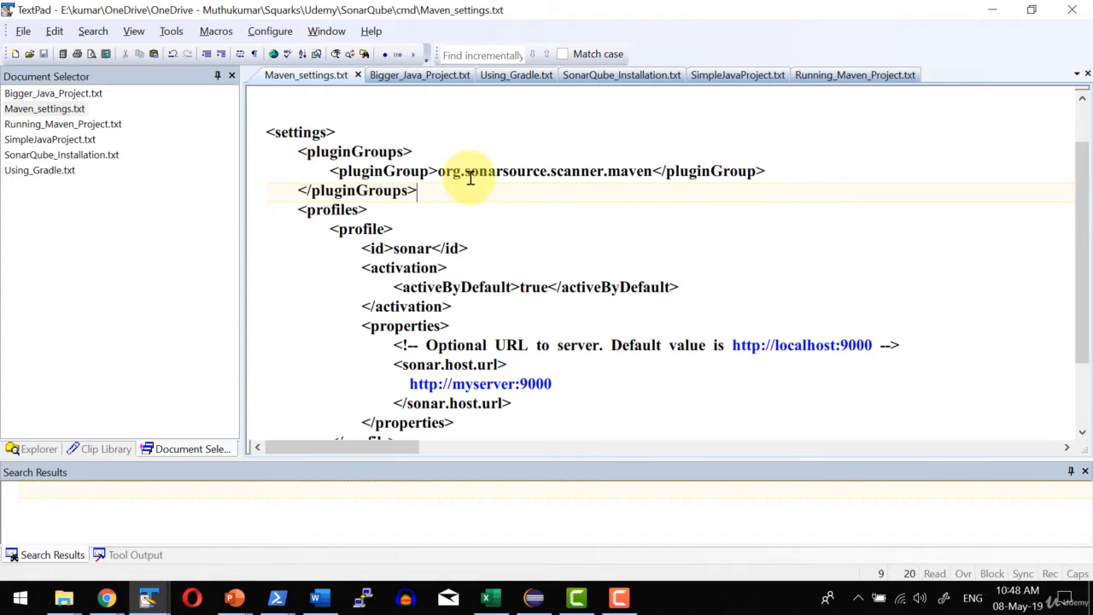
left_click_drag(437, 171, 653, 171)
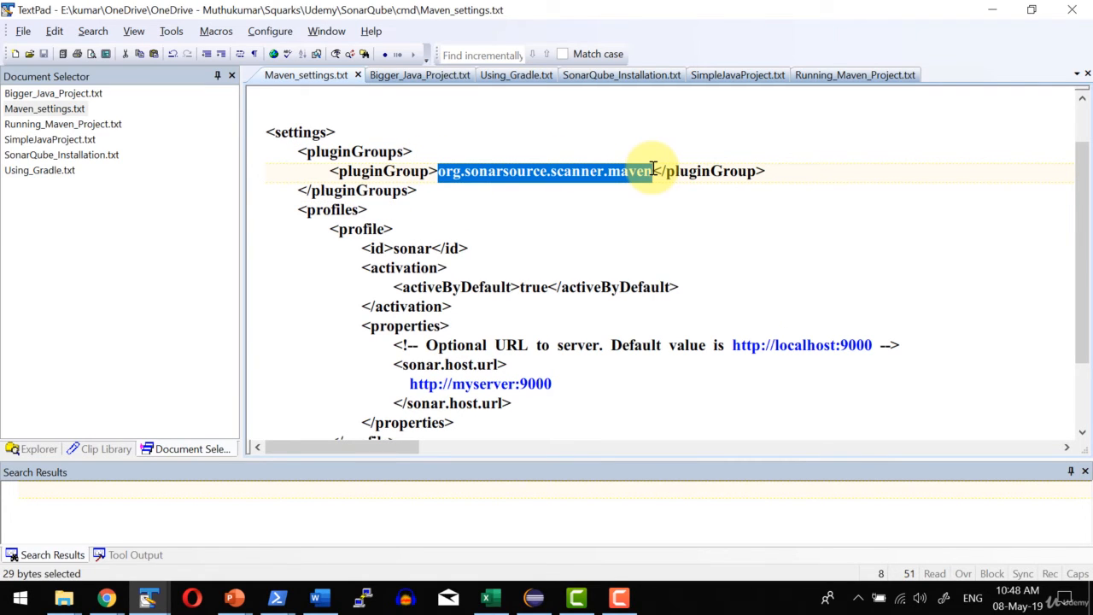
left_click(605, 192)
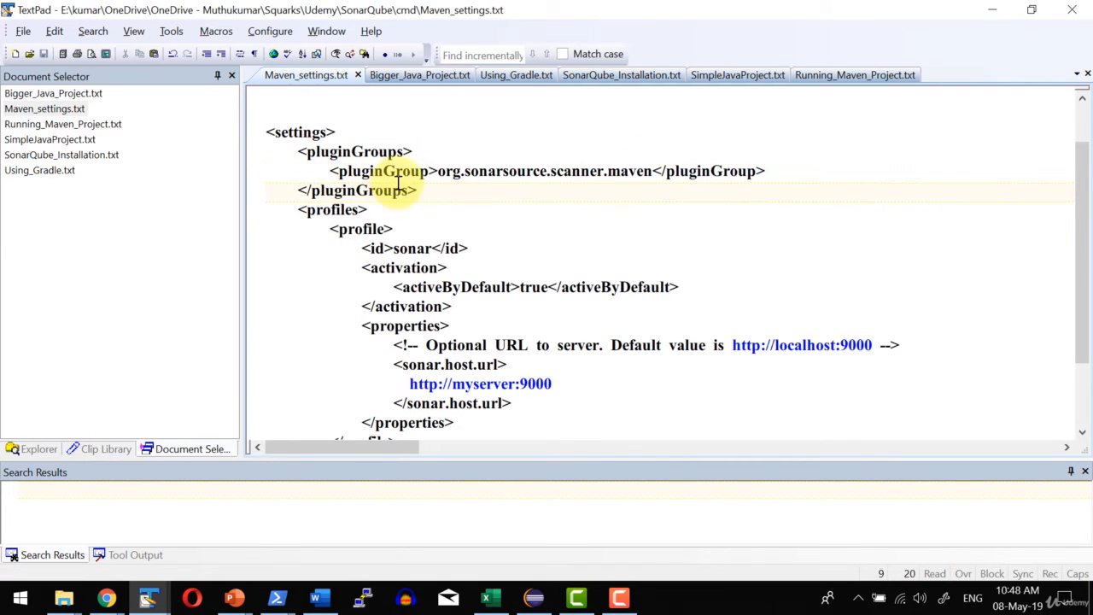
scroll(495, 179, "down", 1)
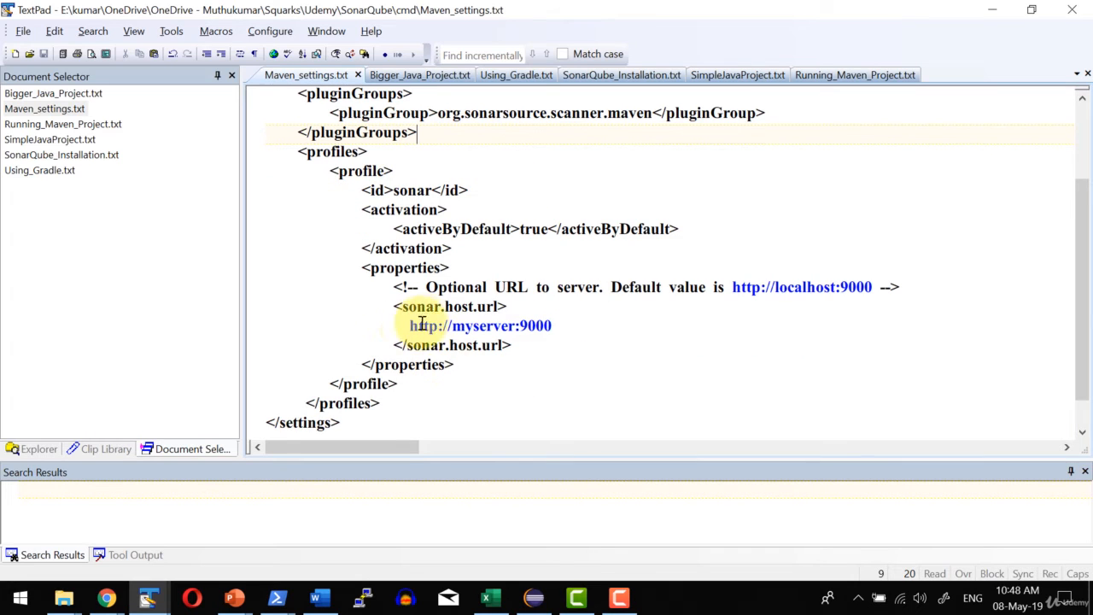
left_click_drag(403, 325, 537, 326)
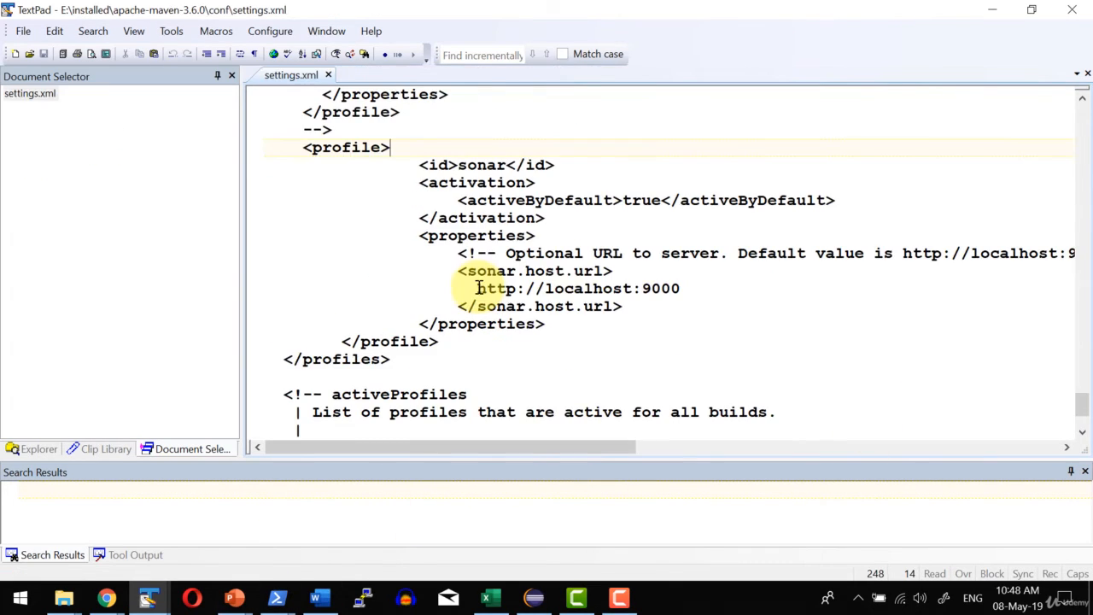
left_click_drag(478, 288, 709, 293)
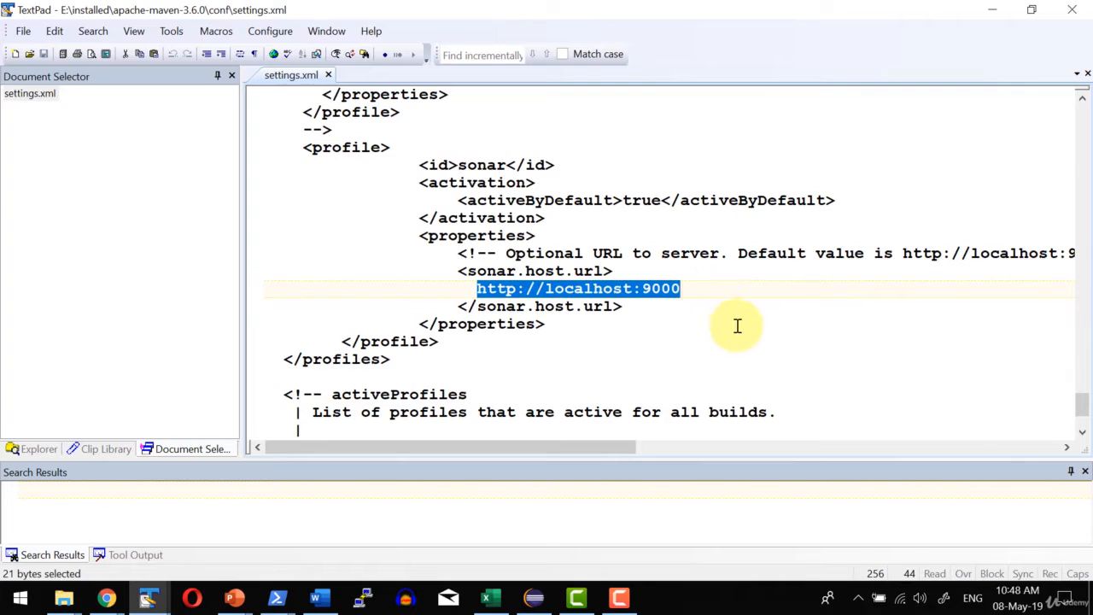
left_click(737, 325)
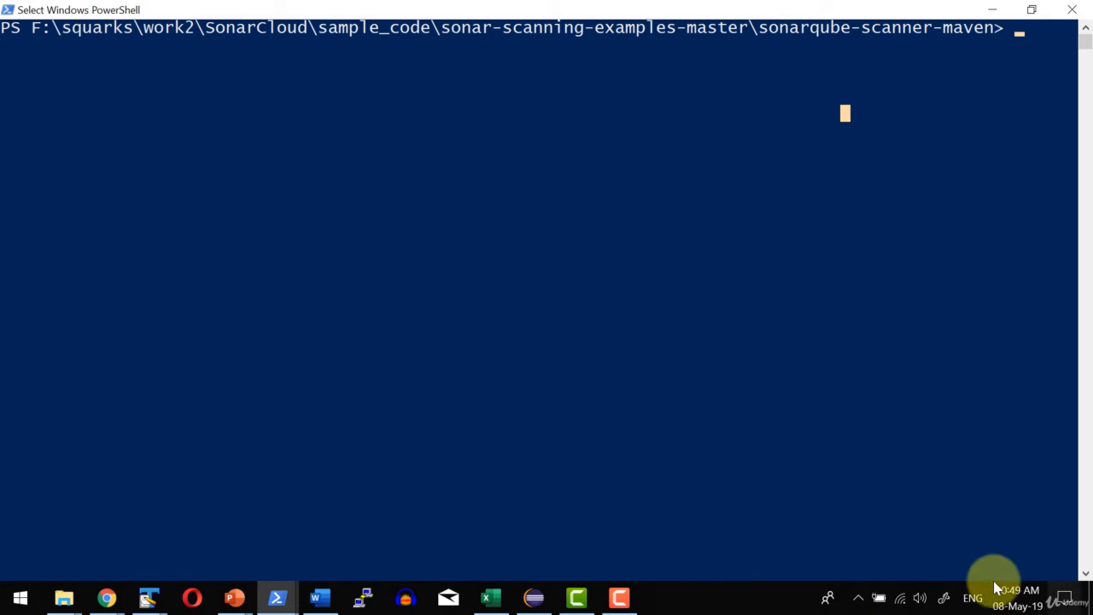
Run mvn clean install from the sonarqube-scanner-maven folder in PowerShell.
type("mvn clean insta")
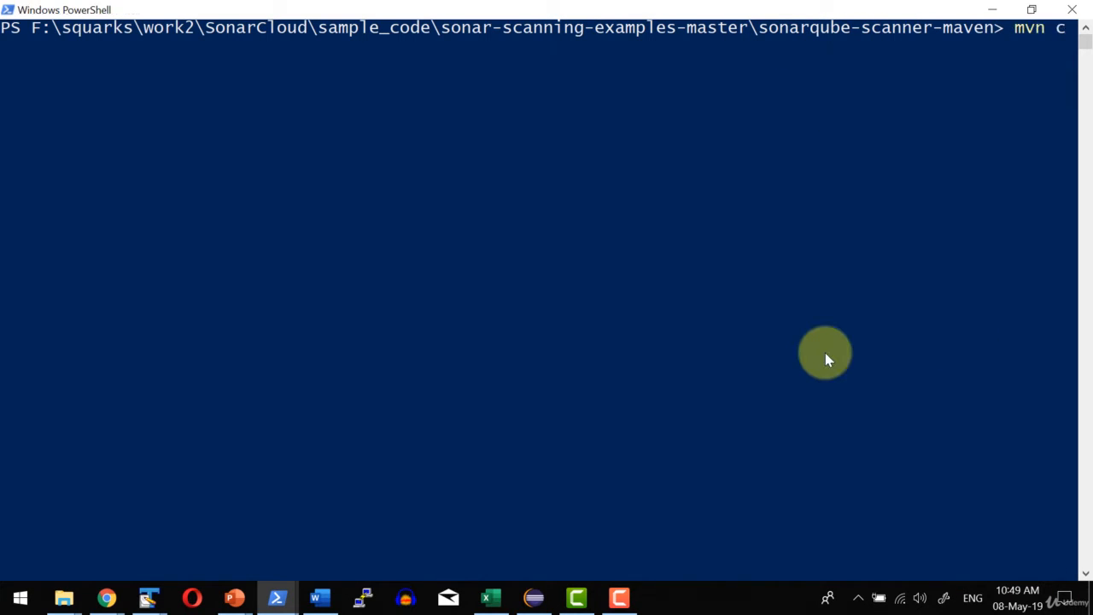
type("ll")
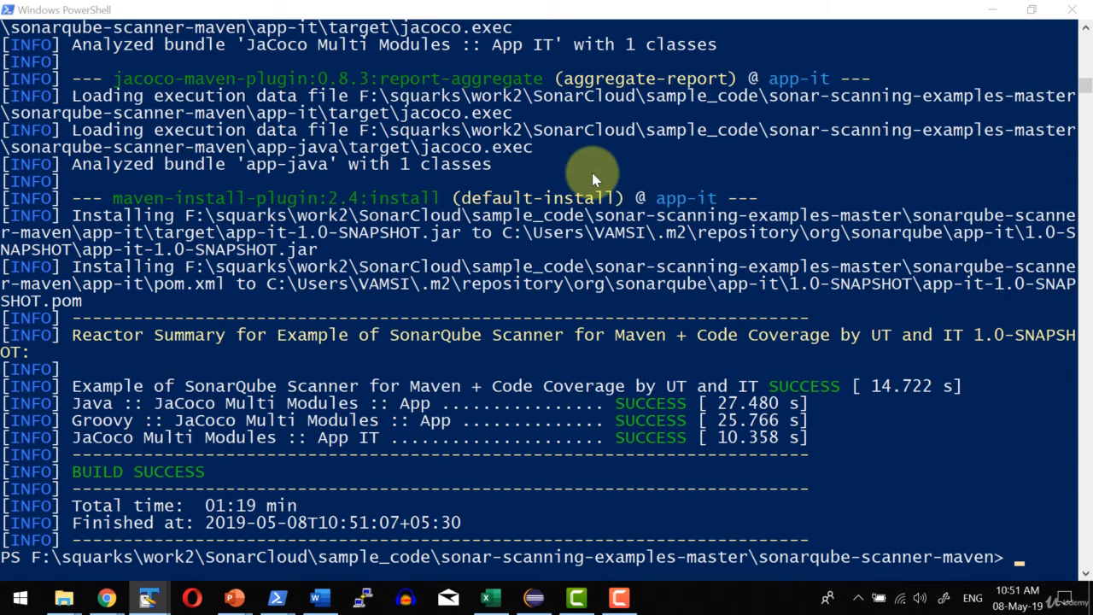
Clear the PowerShell console and enter the command mvn sonar:sonar in the sonarqube-scanner-maven folder.
key("alt+Tab")
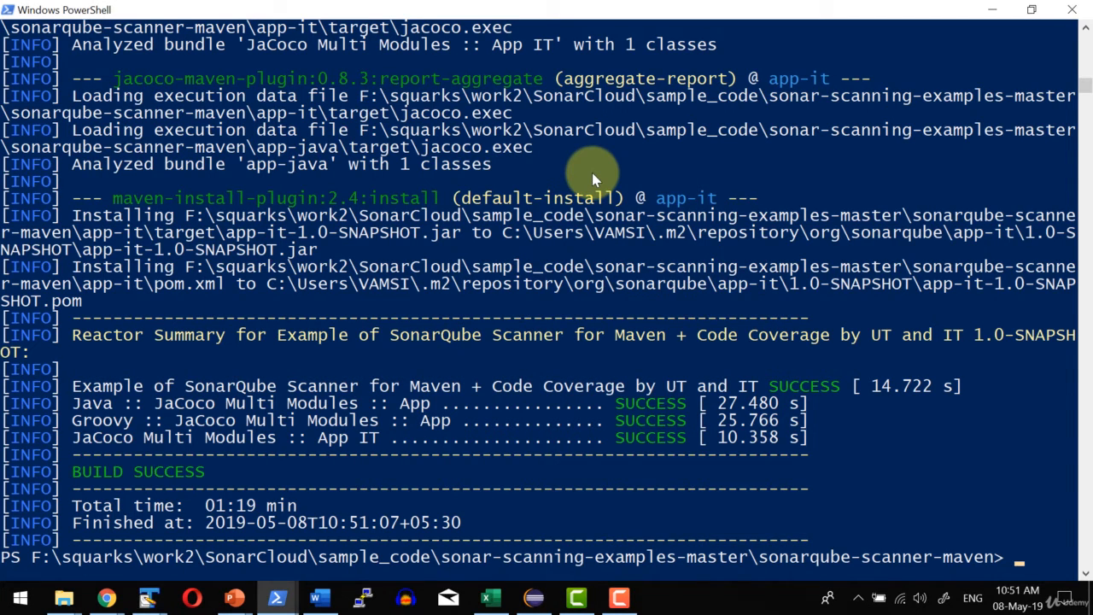
type("clear")
key("Return")
type("mv")
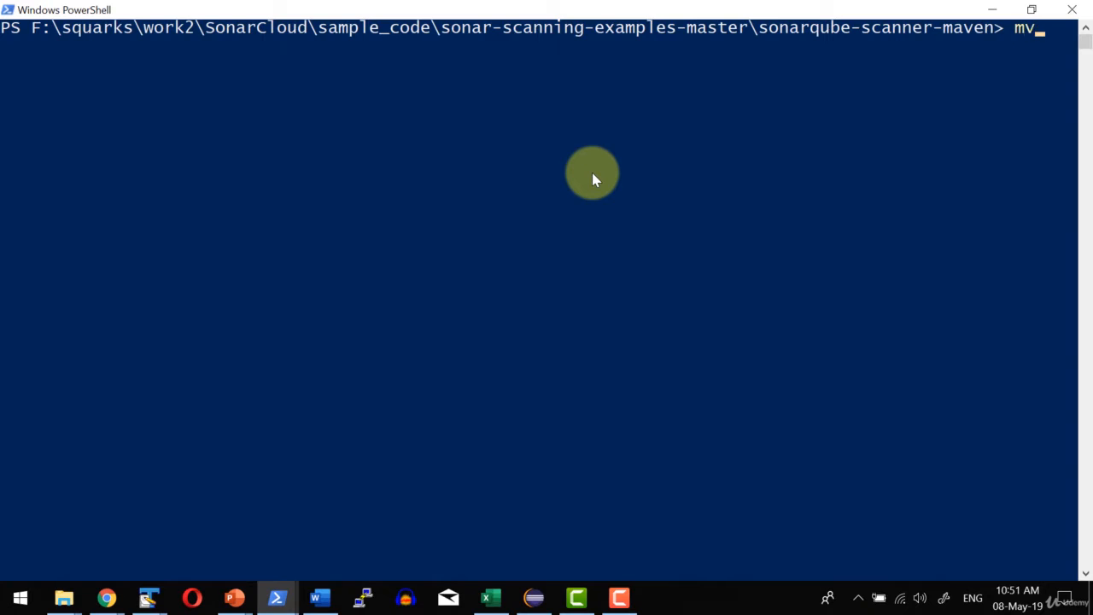
type("n sonar:so")
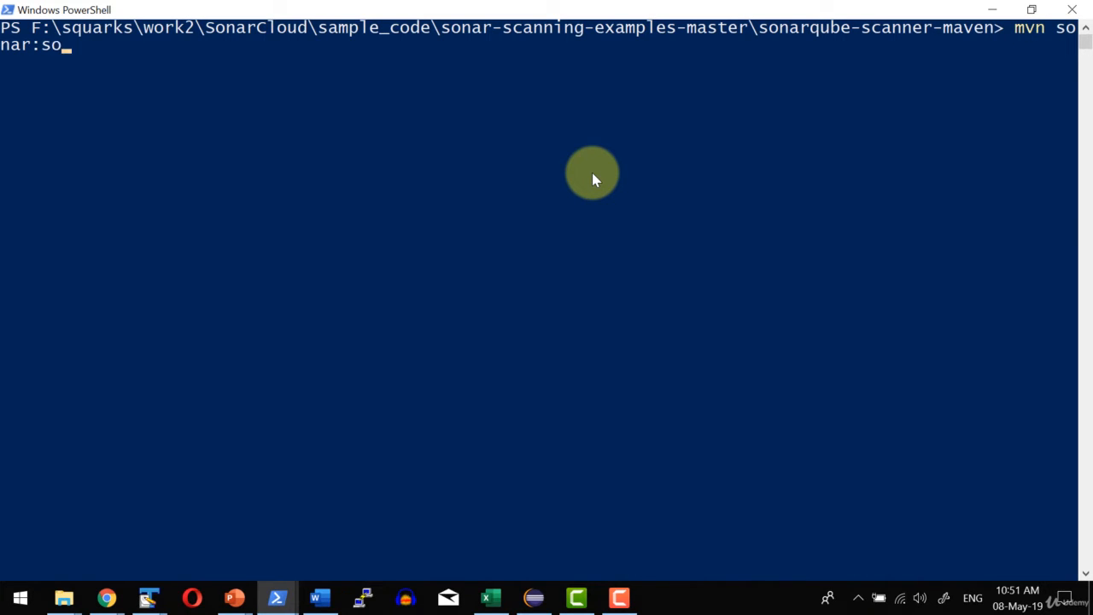
type("nar")
Check the sonar profile's id in settings.xml in TextPad, and run the entered mvn sonar:sonar command in PowerShell.
key("alt+Tab")
left_click_drag(458, 165, 505, 162)
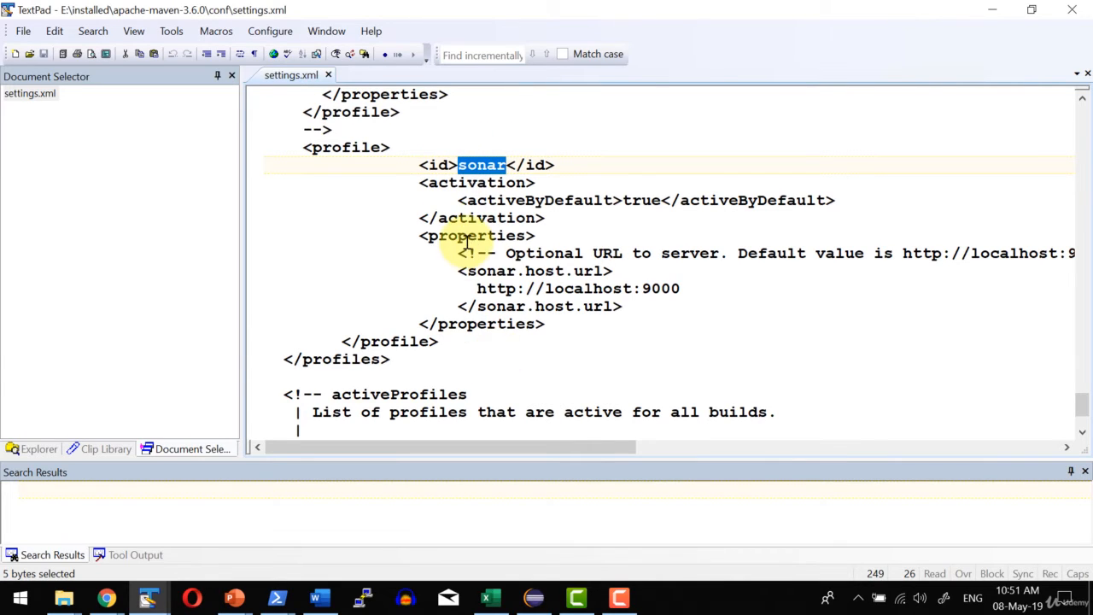
key("alt+Tab")
key("Escape")
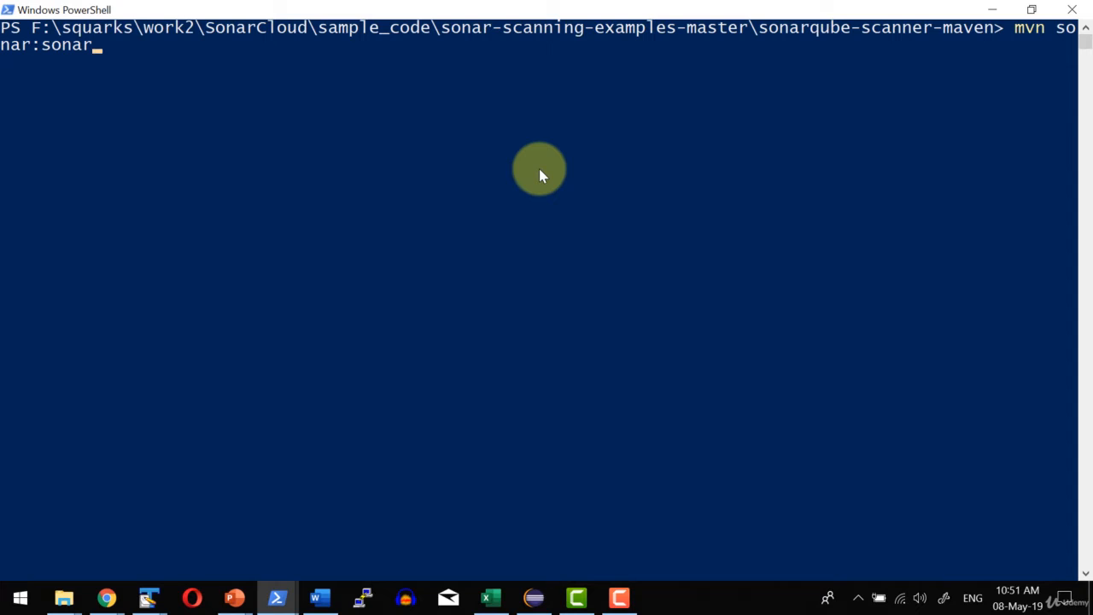
left_click(539, 168)
key("Escape")
left_click(519, 205)
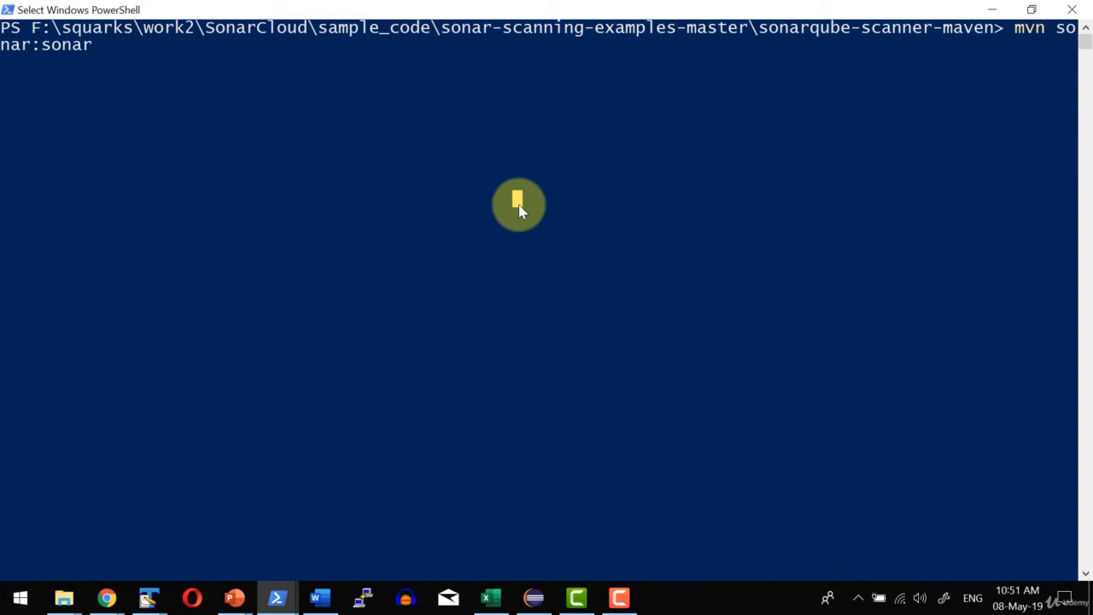
key("Escape")
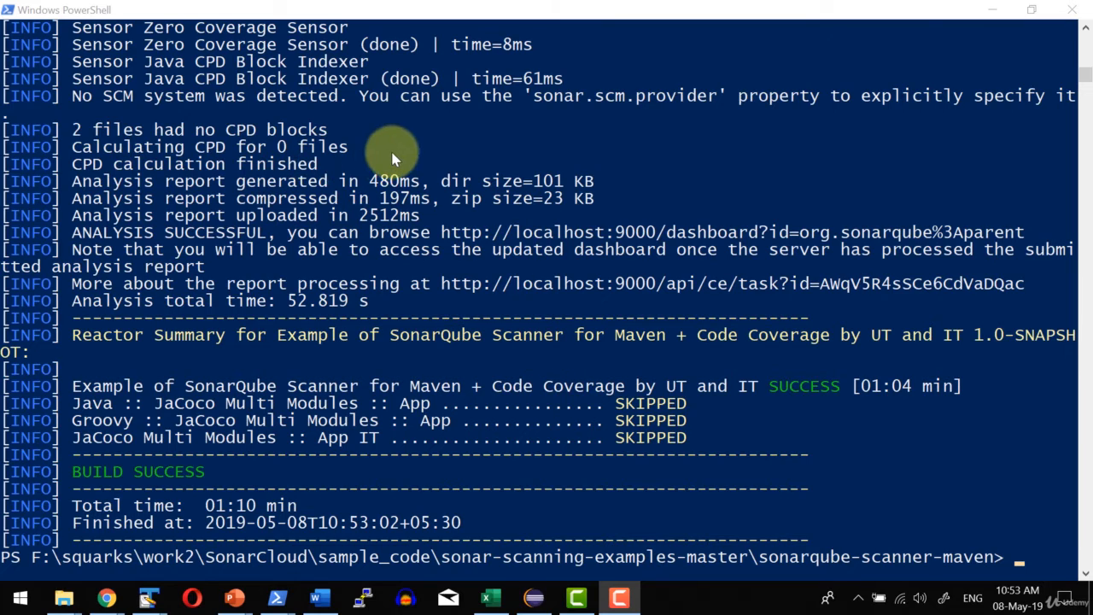
Copy the report processing URL from the scan output, open it in Chrome and check the task's status.
left_click(434, 290)
left_click_drag(444, 285, 1027, 286)
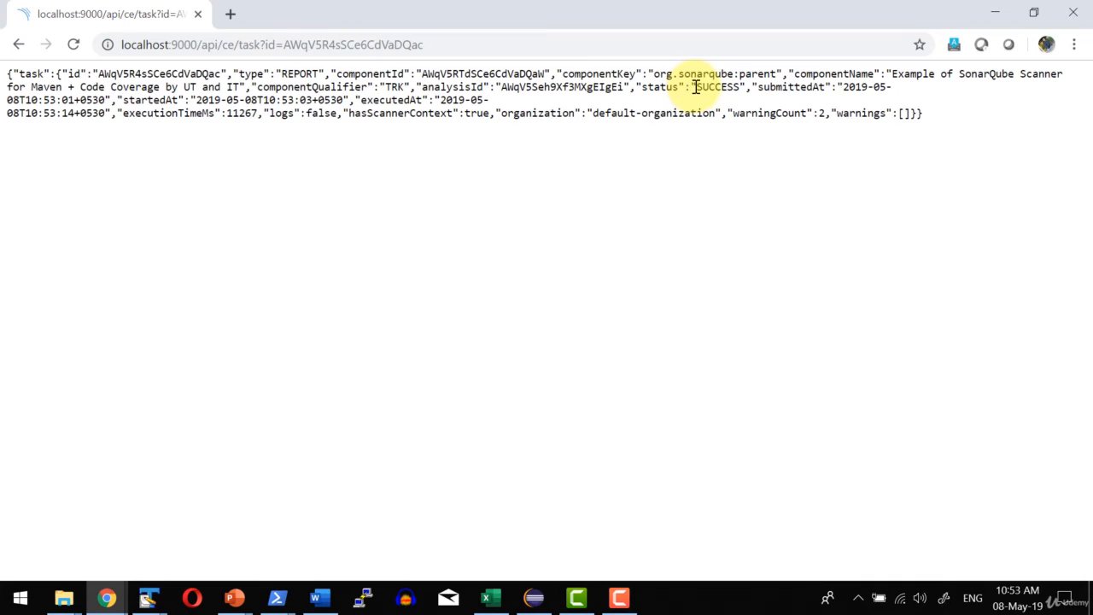
left_click_drag(691, 86, 744, 87)
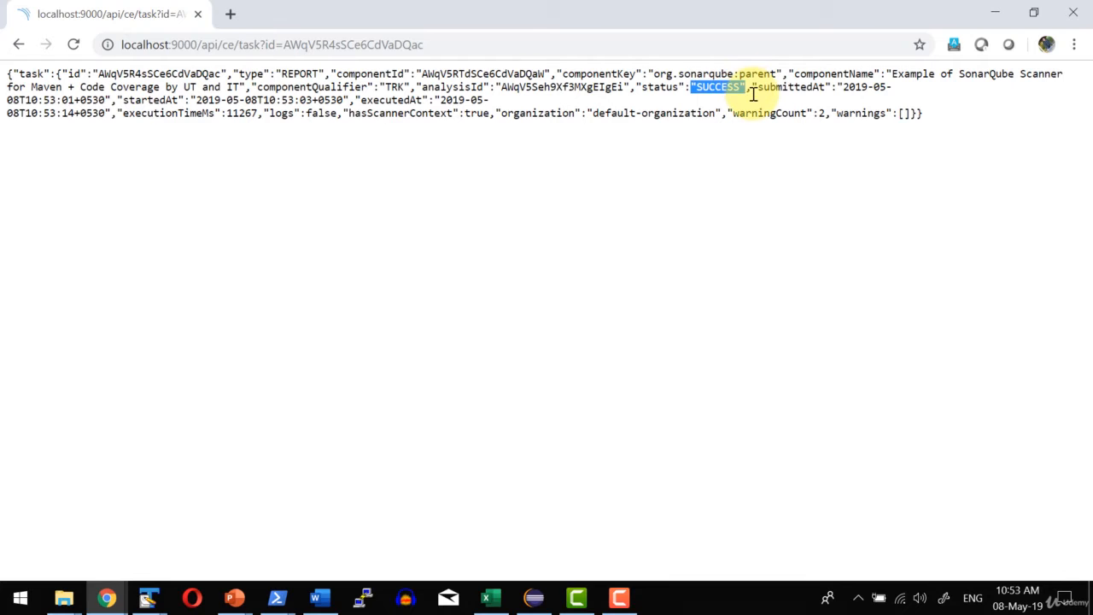
left_click(588, 200)
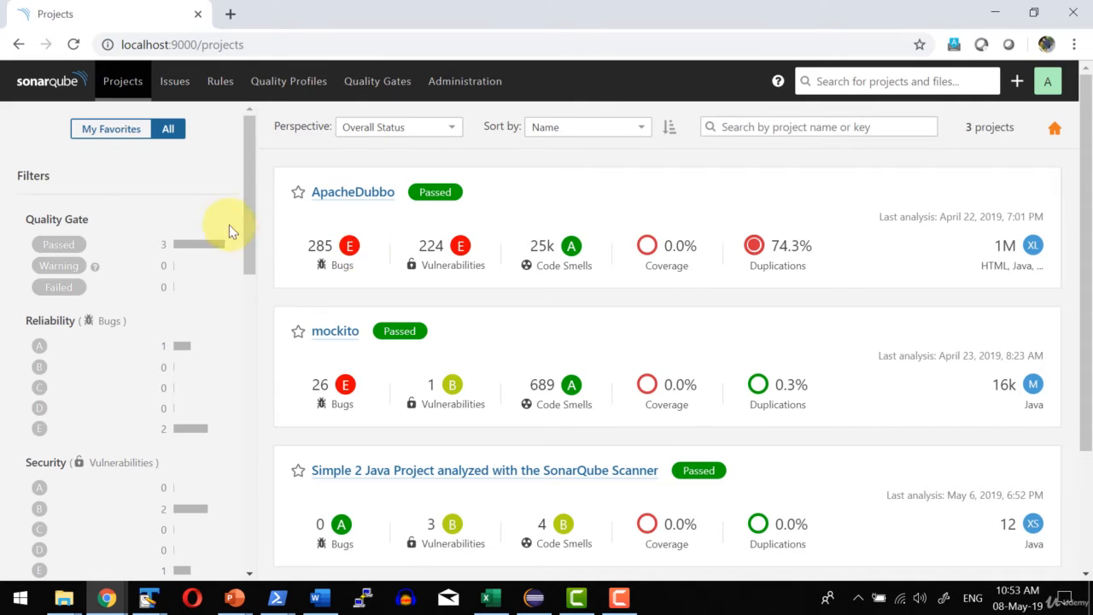
Open the SonarQube projects list and open the project Example of SonarQube Scanner for Maven + Code Coverage by UT and IT.
scroll(229, 225, "down", 3)
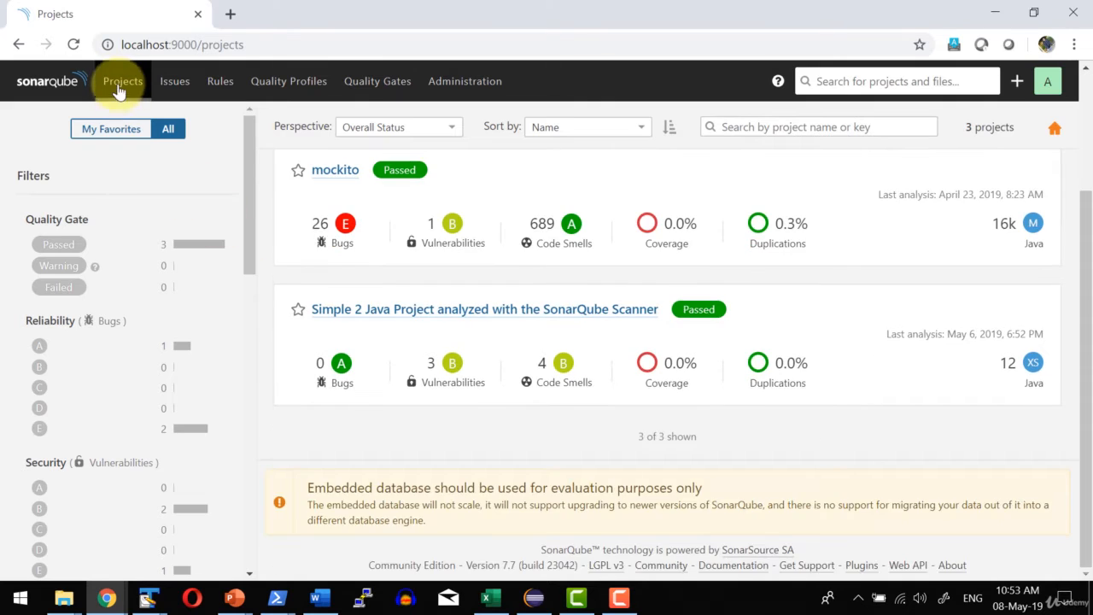
left_click(122, 83)
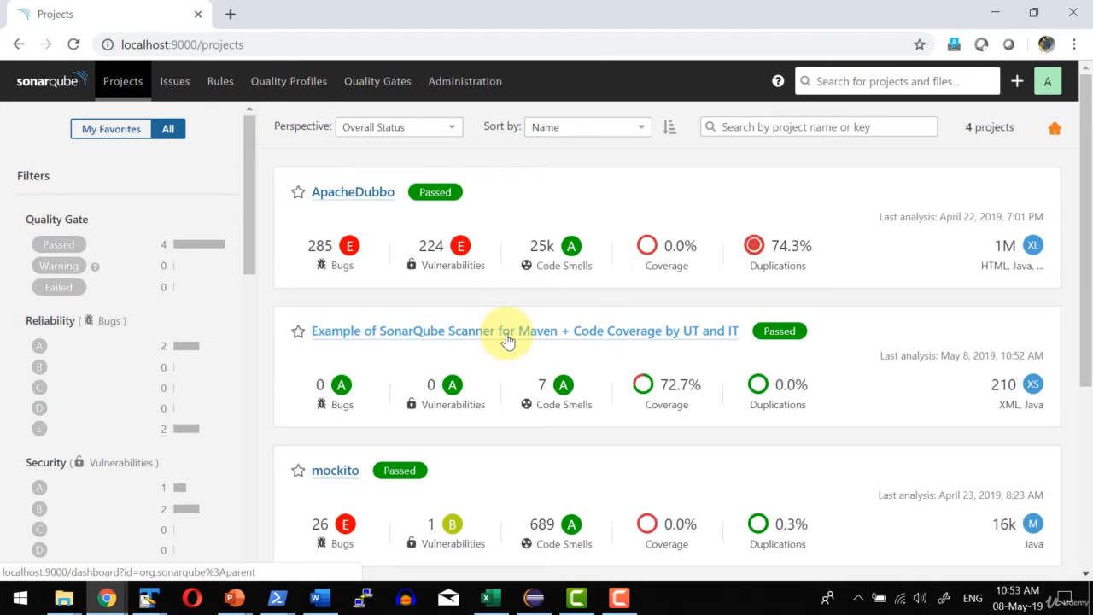
left_click(645, 334)
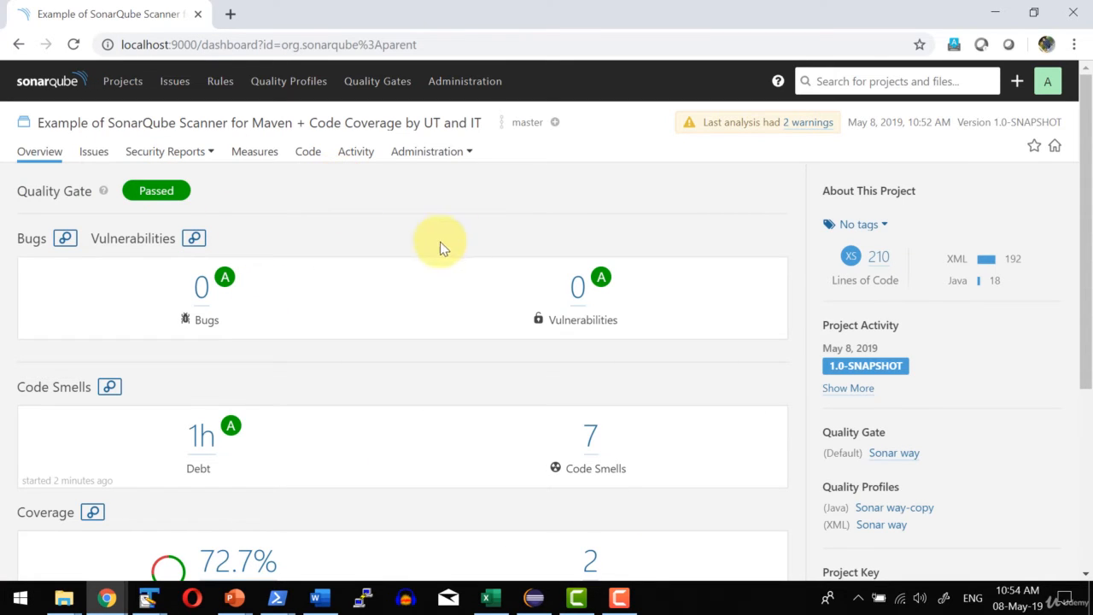
Review the coverage and duplications on the project's overview, and open its Issues page.
scroll(299, 184, "down", 5)
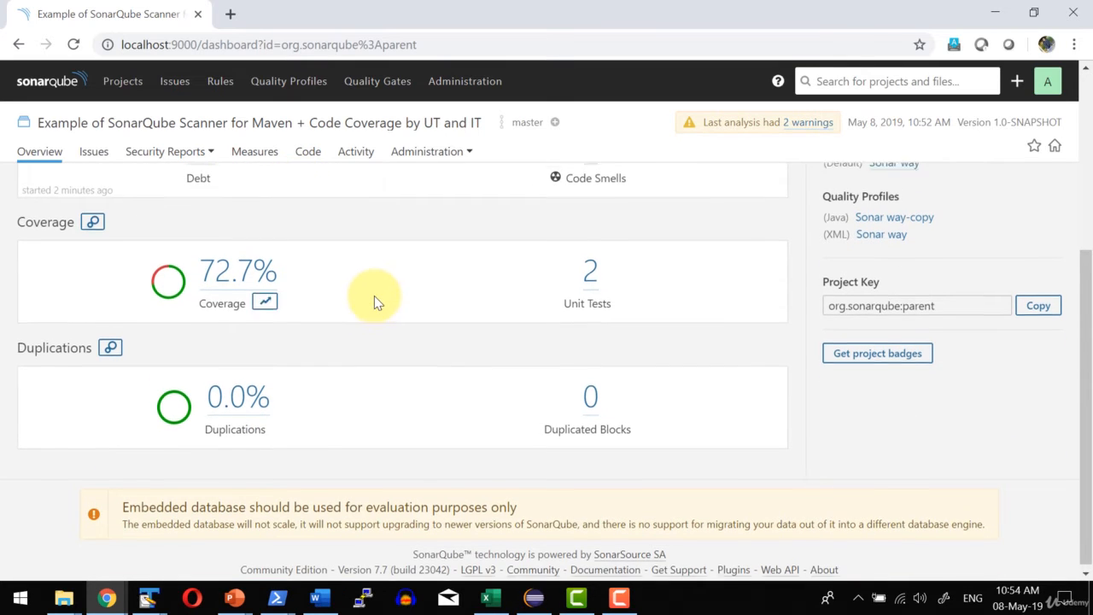
scroll(372, 298, "up", 5)
left_click(94, 151)
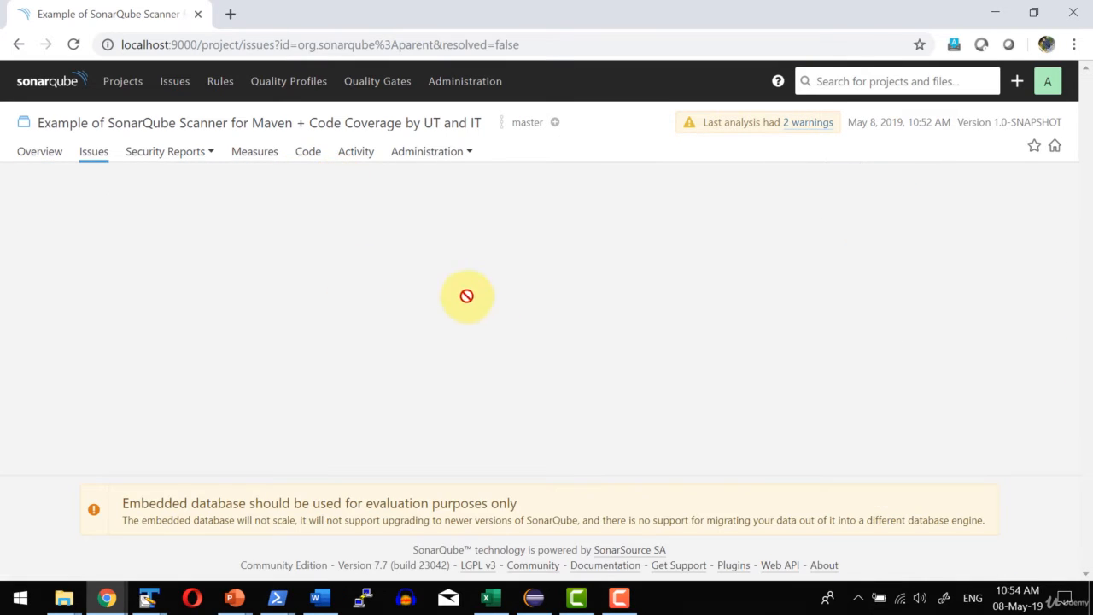
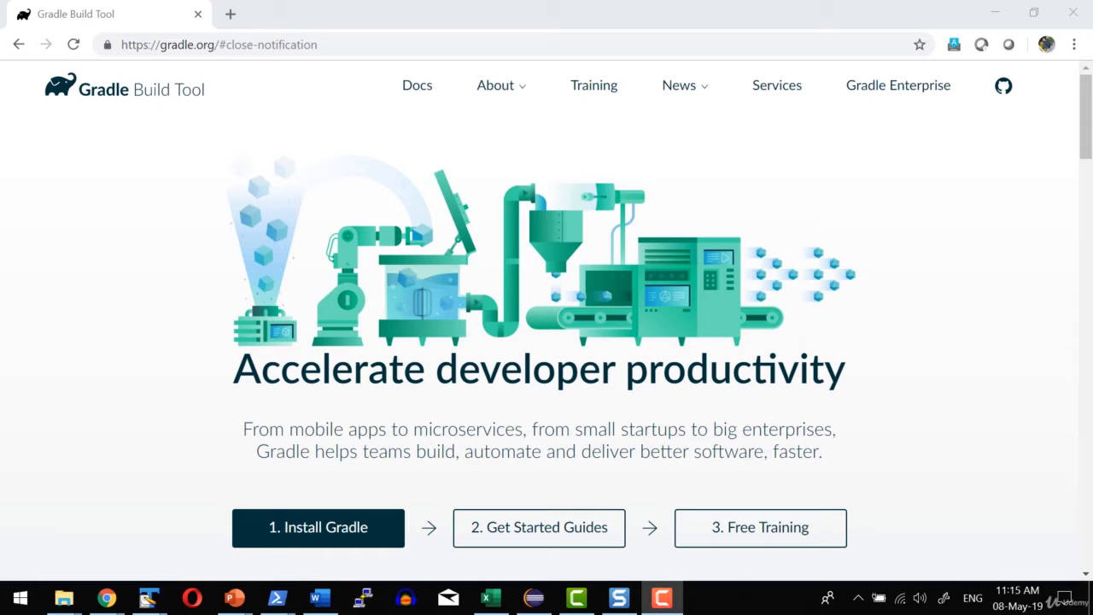
Switch to File Explorer, look over the contents of the gradle-5.4 folder and open its bin folder.
key("alt+Tab")
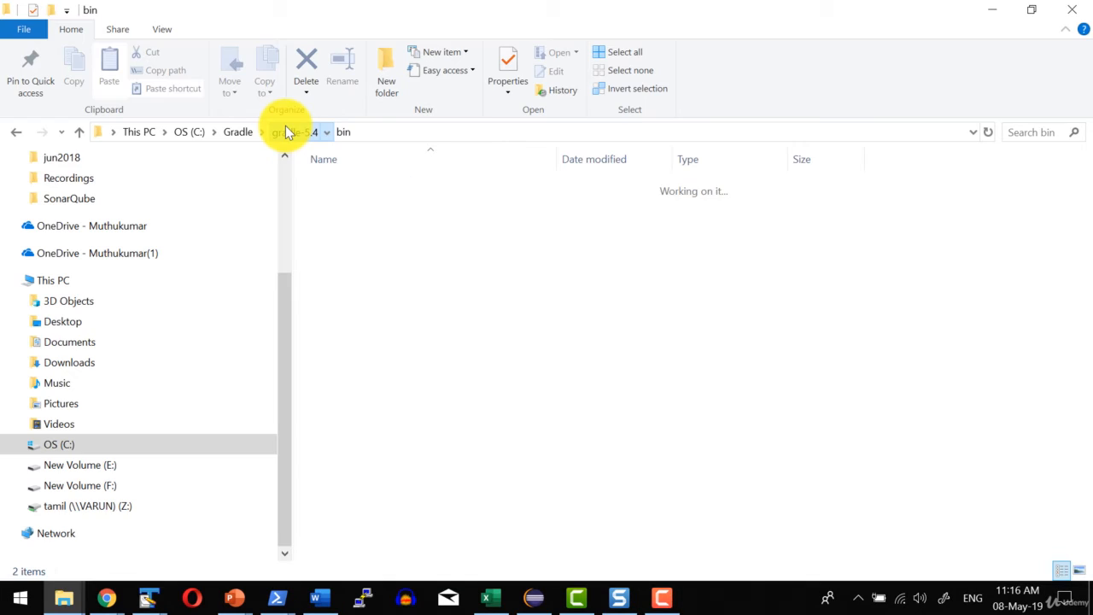
left_click(285, 129)
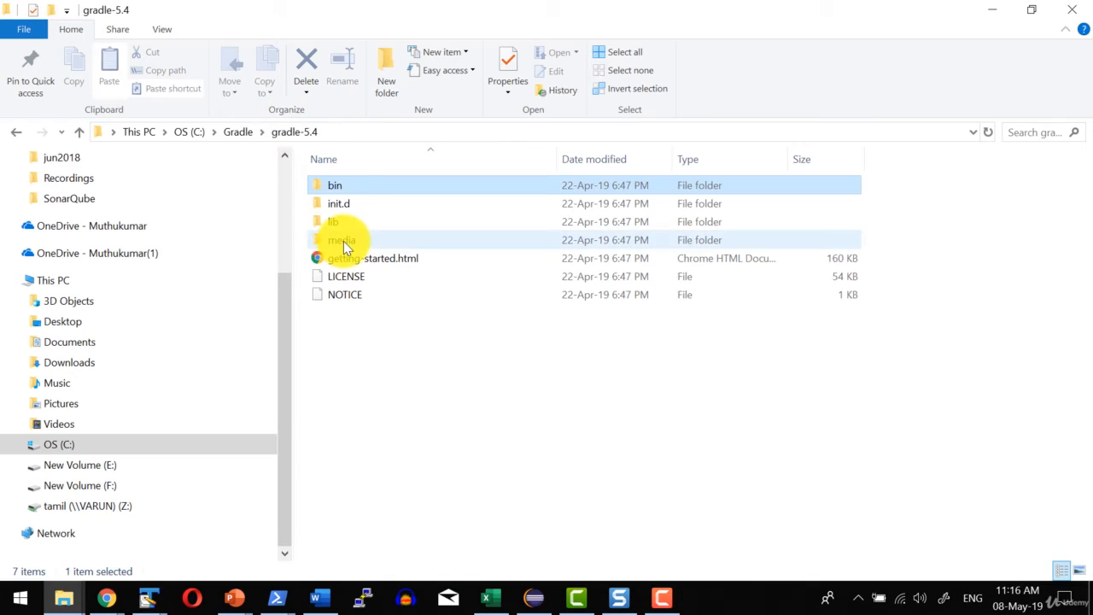
left_click(348, 392)
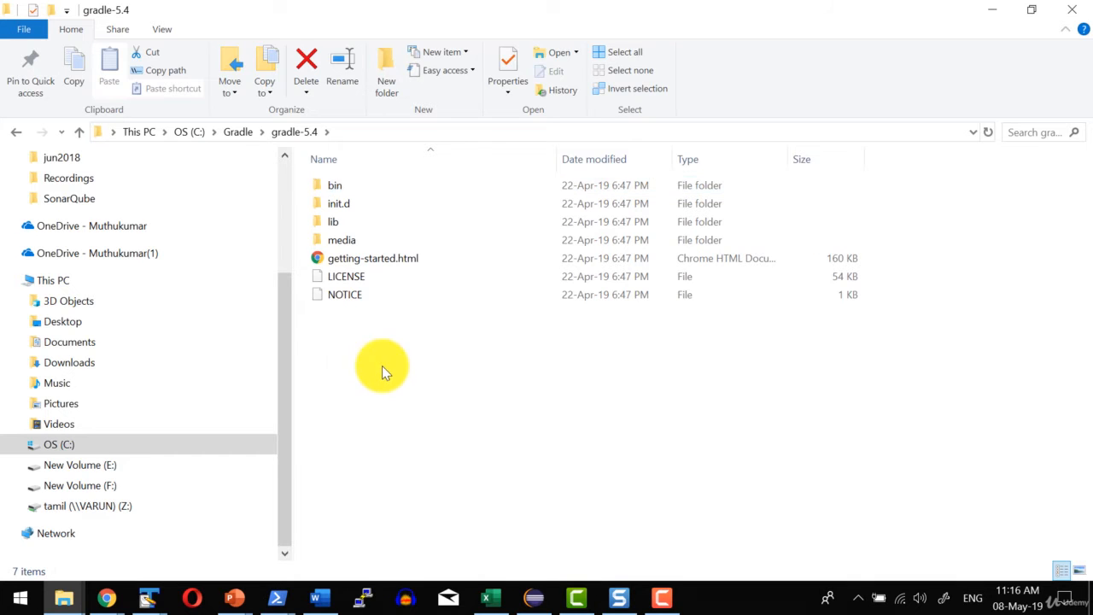
double_click(331, 183)
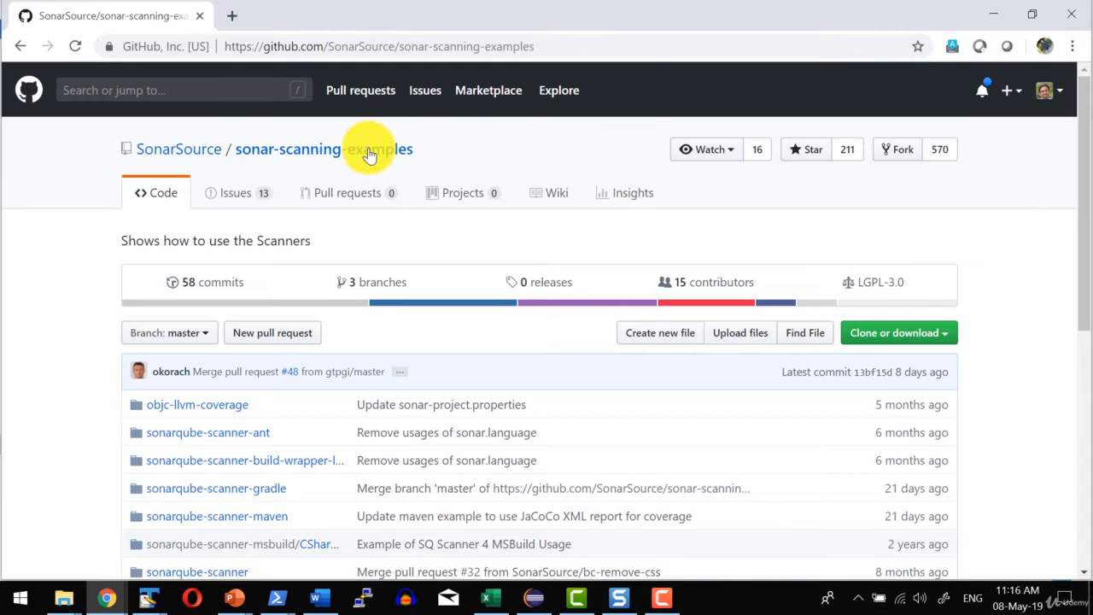
Open the sonarqube-scanner-gradle folder of the sonar-scanning-examples repository on GitHub in Chrome and view its build.gradle file.
scroll(316, 160, "down", 1)
left_click(218, 412)
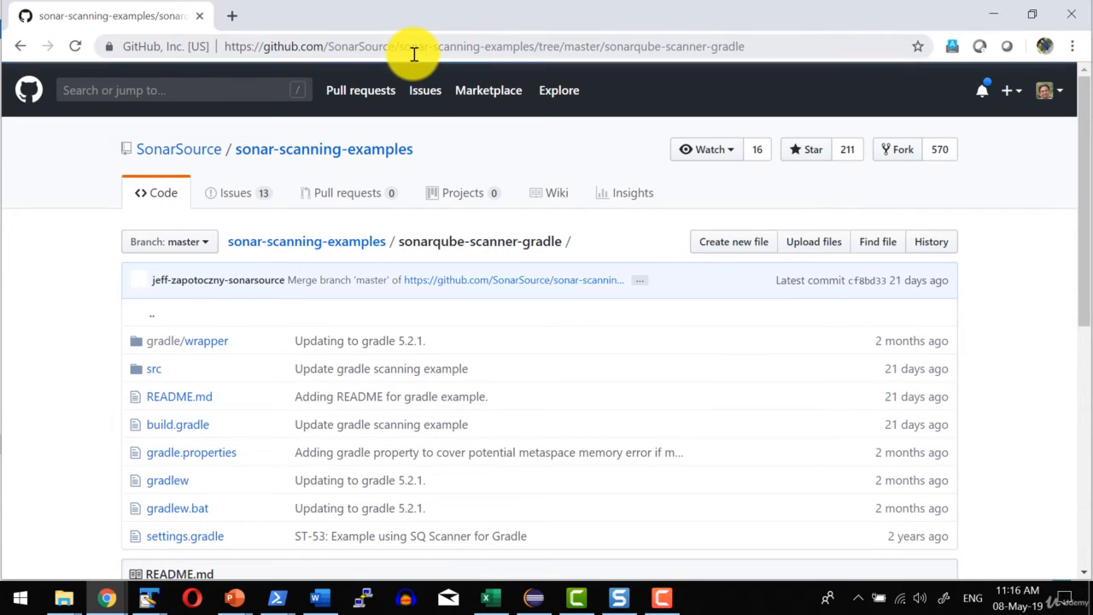
scroll(263, 221, "down", 2)
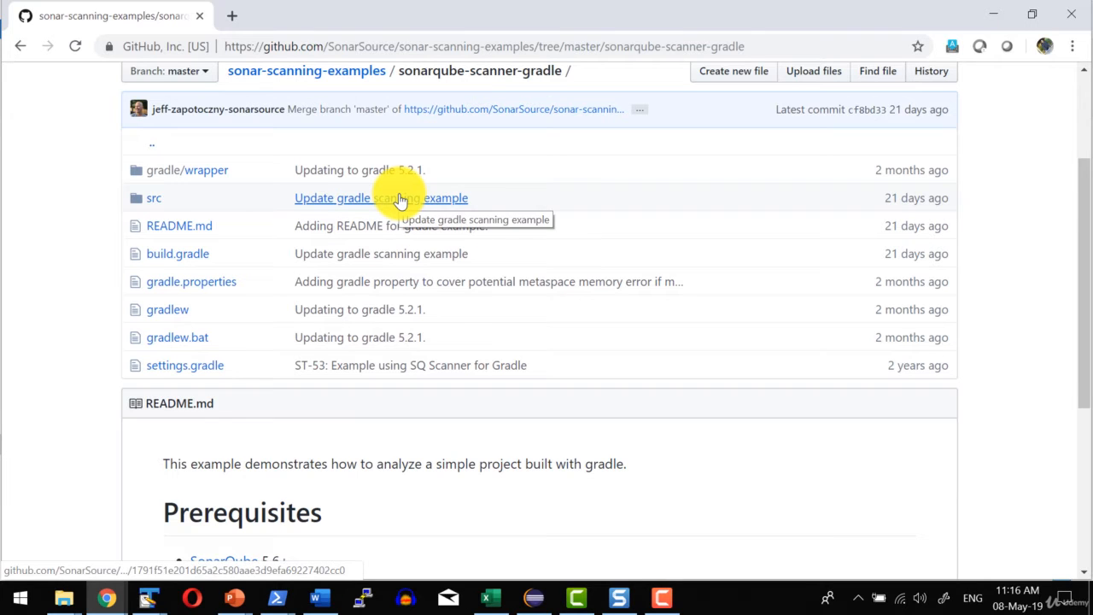
left_click(192, 262)
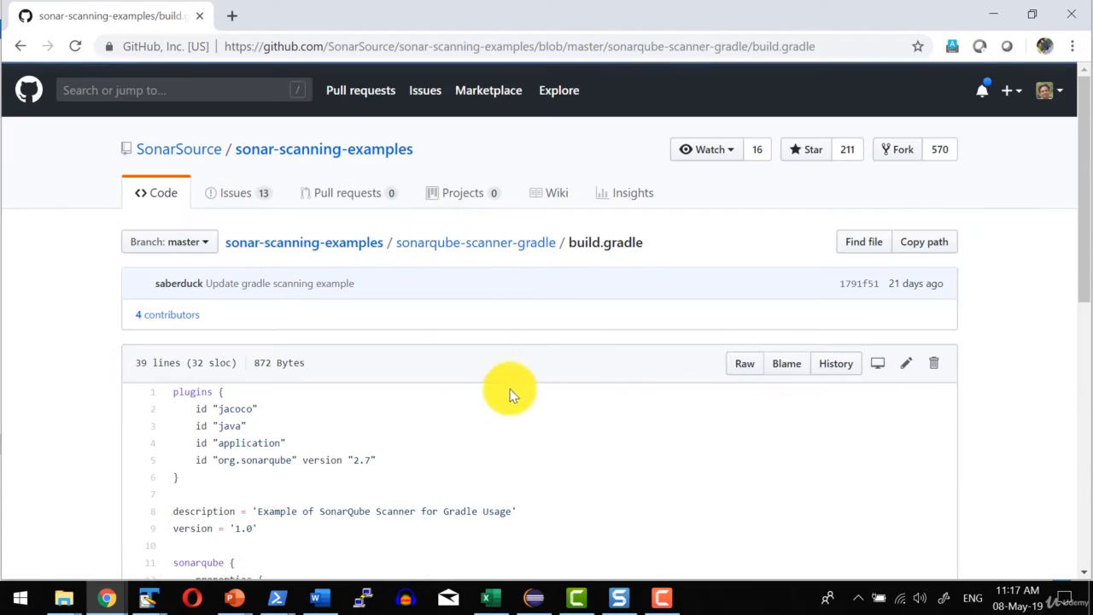
Examine the org.sonarqube plugin line and the sonarqube block with its sonar.projectName property in build.gradle.
scroll(504, 386, "down", 3)
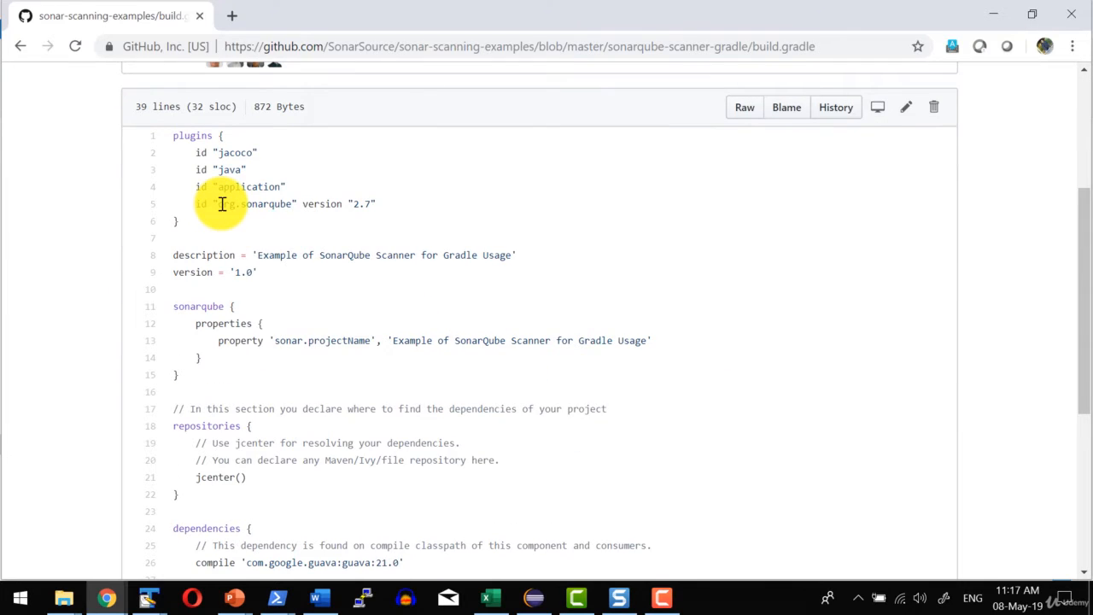
left_click_drag(219, 204, 378, 222)
scroll(178, 222, "down", 1)
left_click(179, 224)
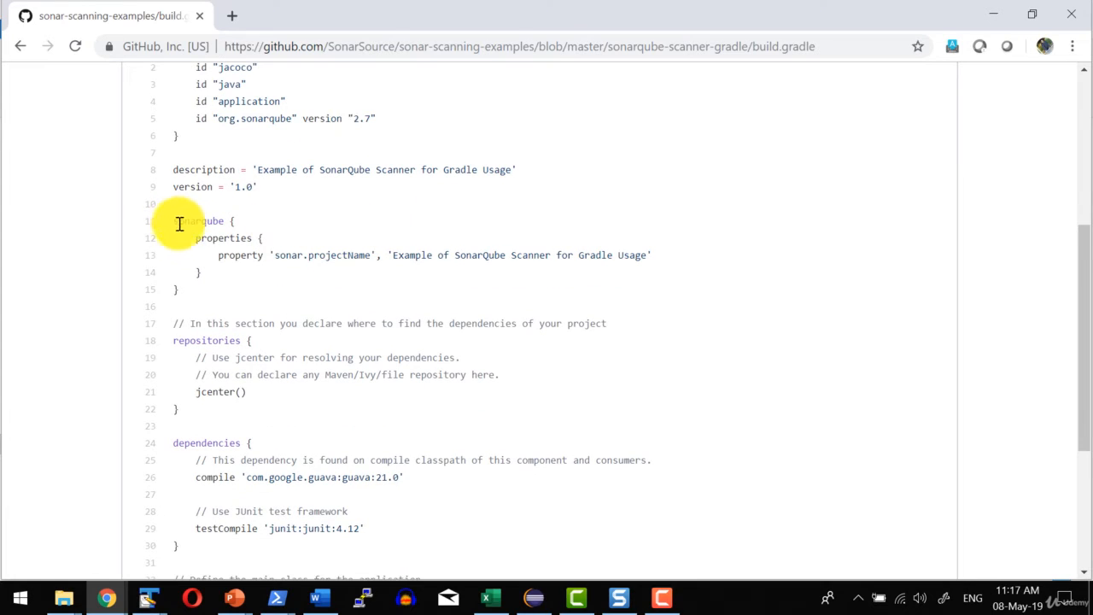
left_click_drag(179, 224, 264, 290)
left_click(265, 290)
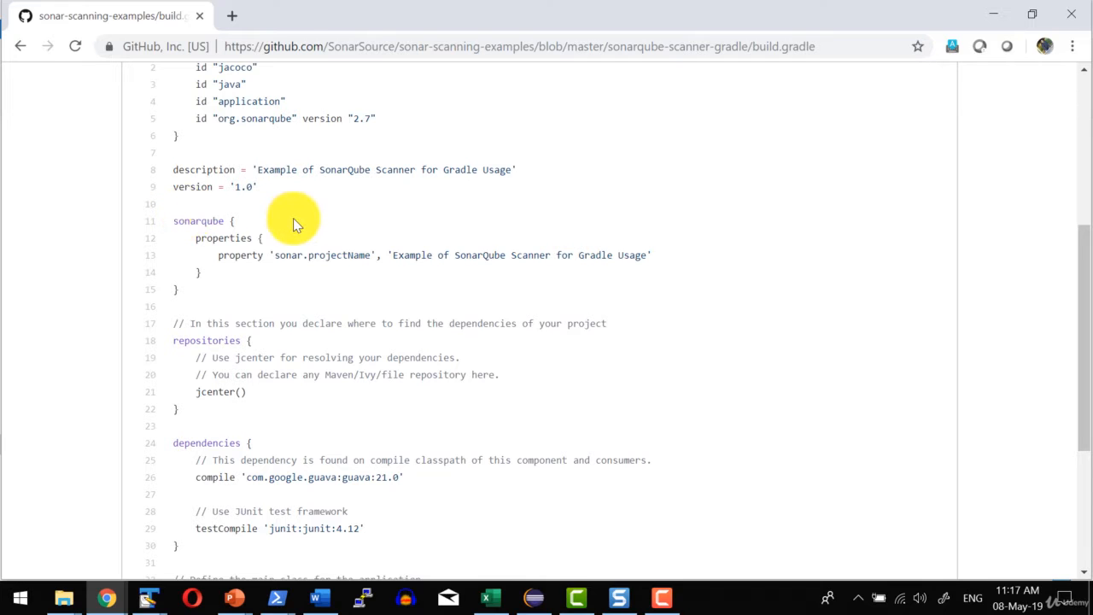
left_click_drag(275, 255, 407, 253)
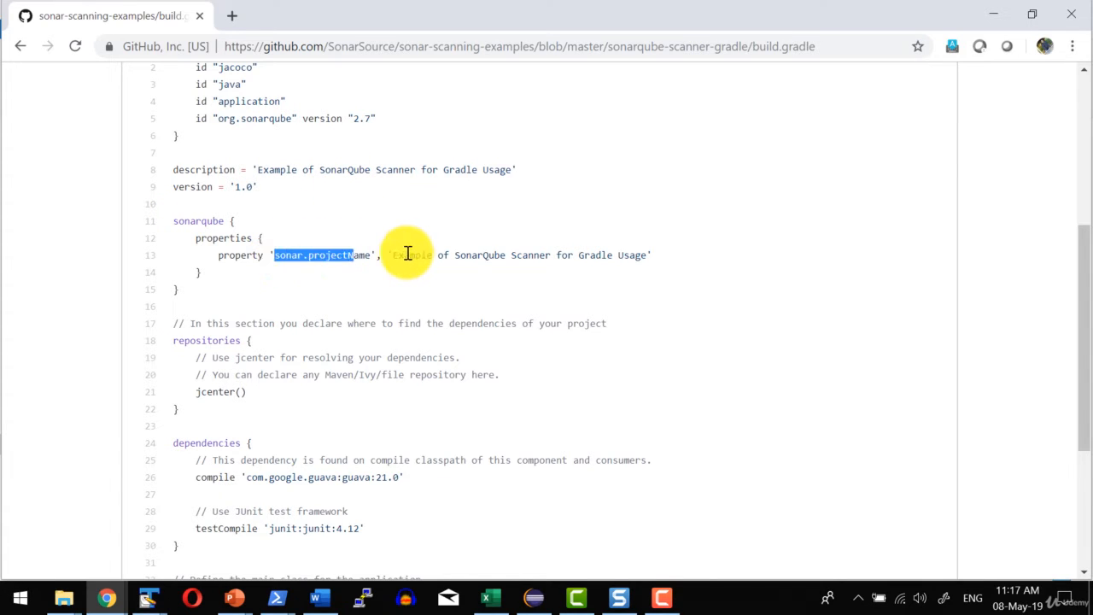
left_click(343, 263)
left_click_drag(273, 253, 646, 249)
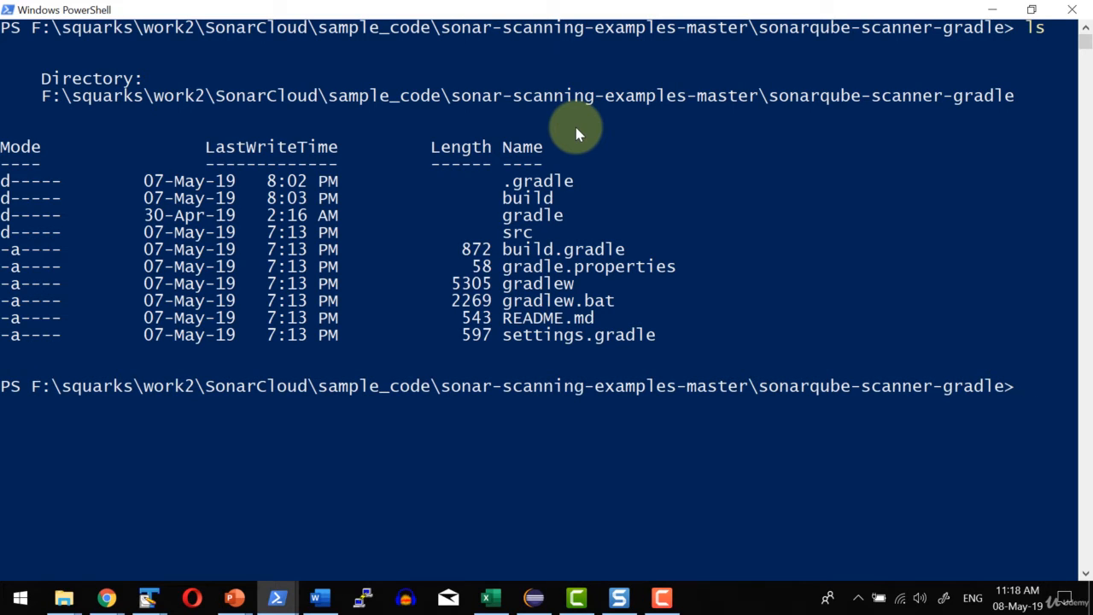
Run gradle sonarqube in PowerShell from the sonarqube-scanner-gradle folder.
type("gradle")
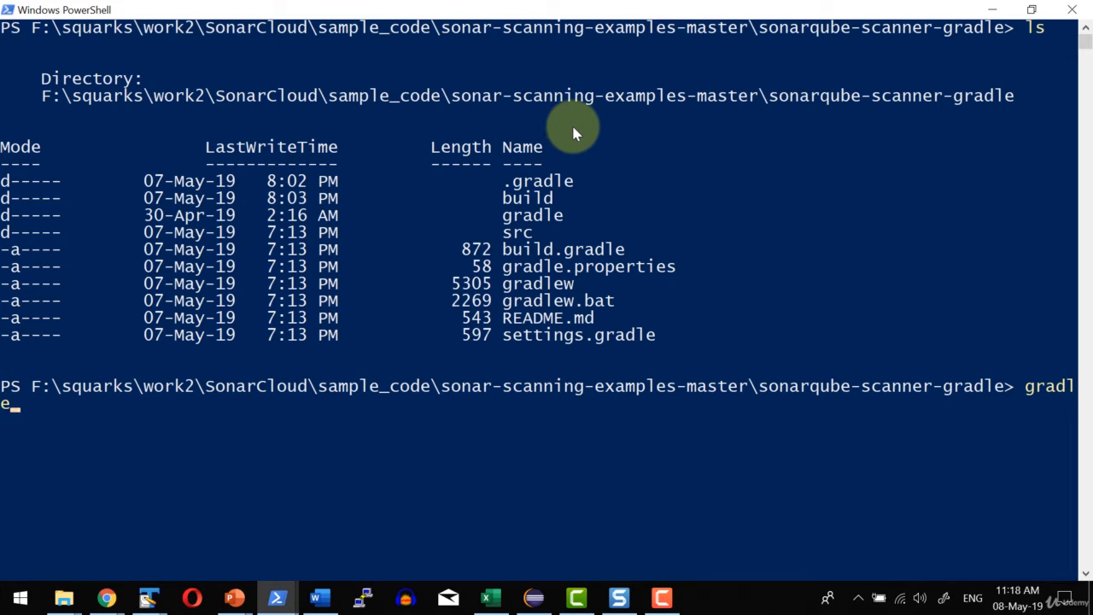
type(" sona")
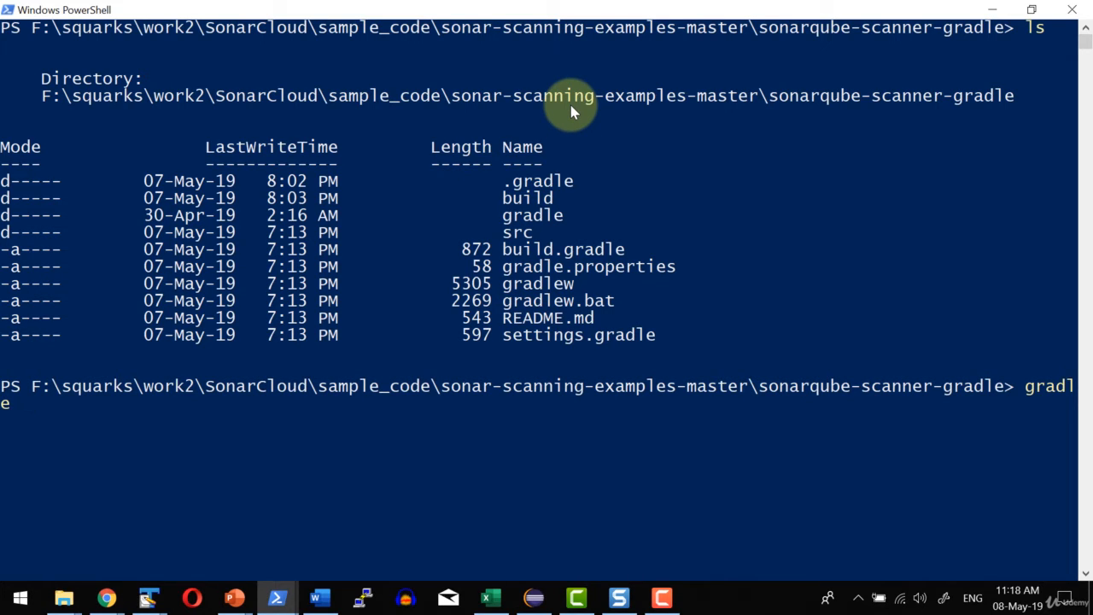
type("rqube")
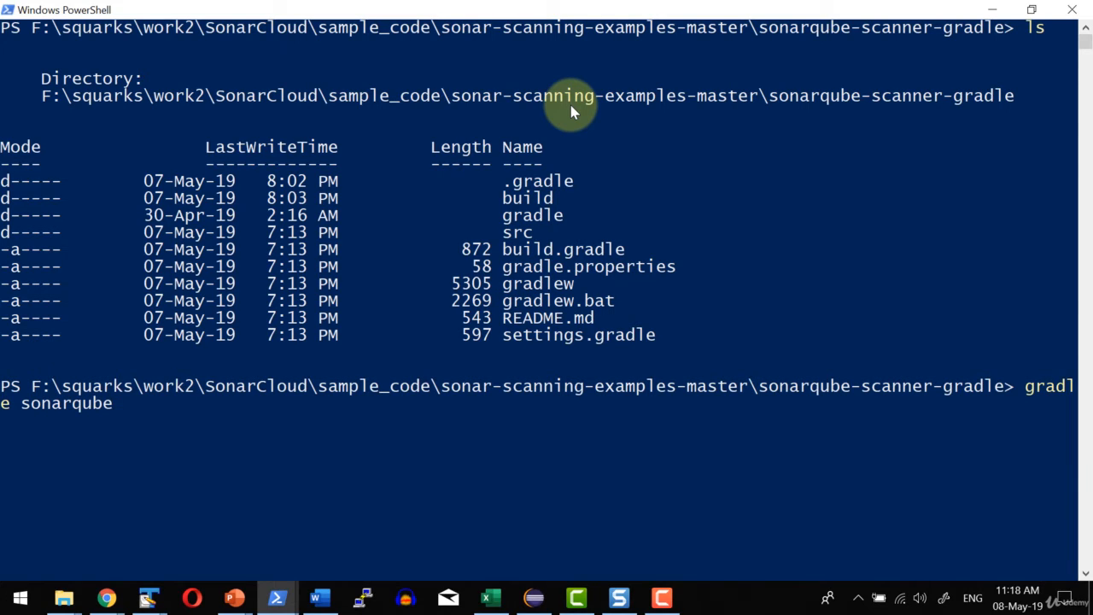
key("Return")
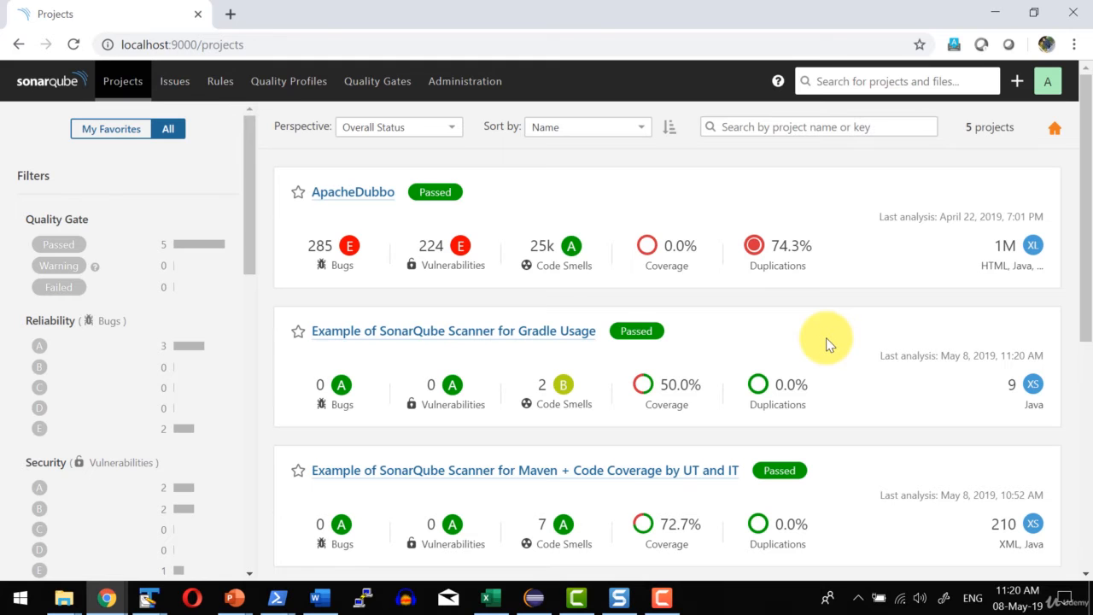
Open the project Example of SonarQube Scanner for Gradle Usage in SonarQube and review its overview down to coverage and duplications.
scroll(598, 291, "down", 1)
left_click(380, 240)
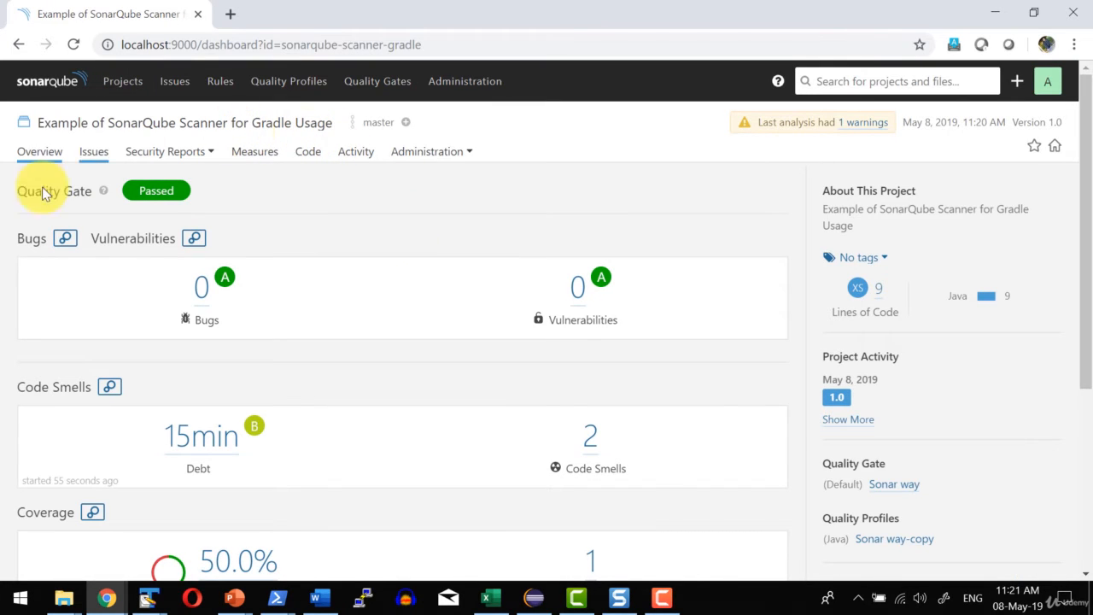
scroll(378, 242, "down", 3)
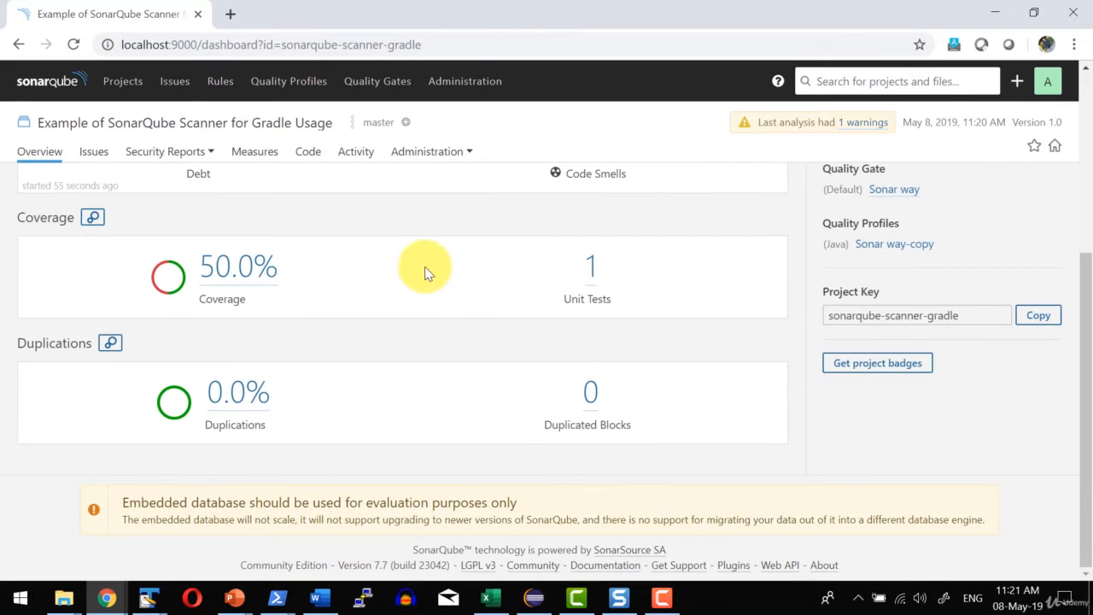
scroll(490, 295, "up", 3)
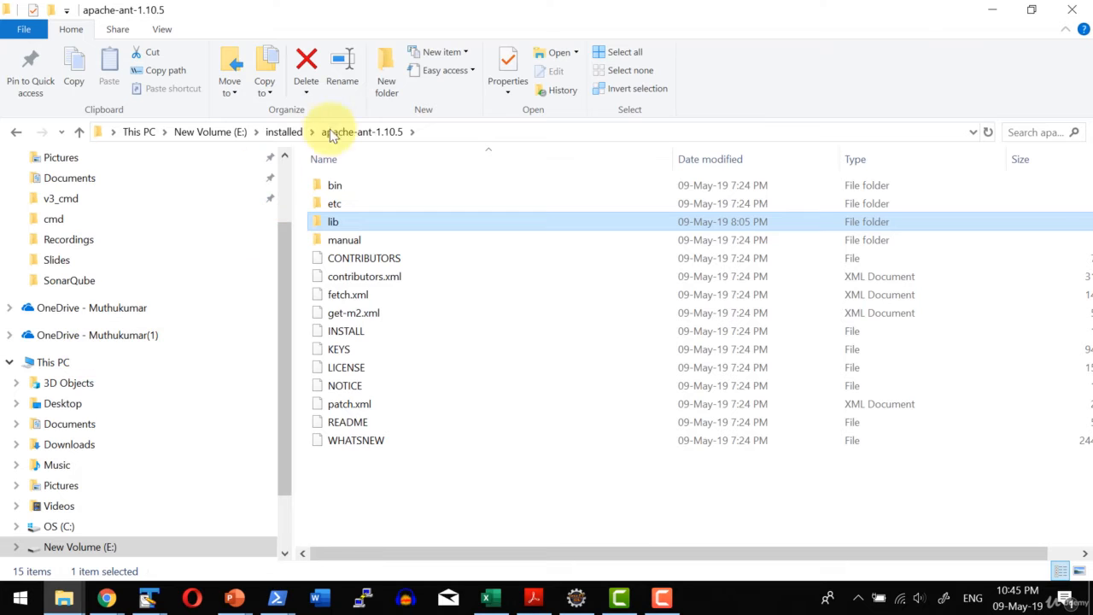
Open the Windows environment variables from This PC's properties and check the ANT_HOME system variable.
right_click(49, 362)
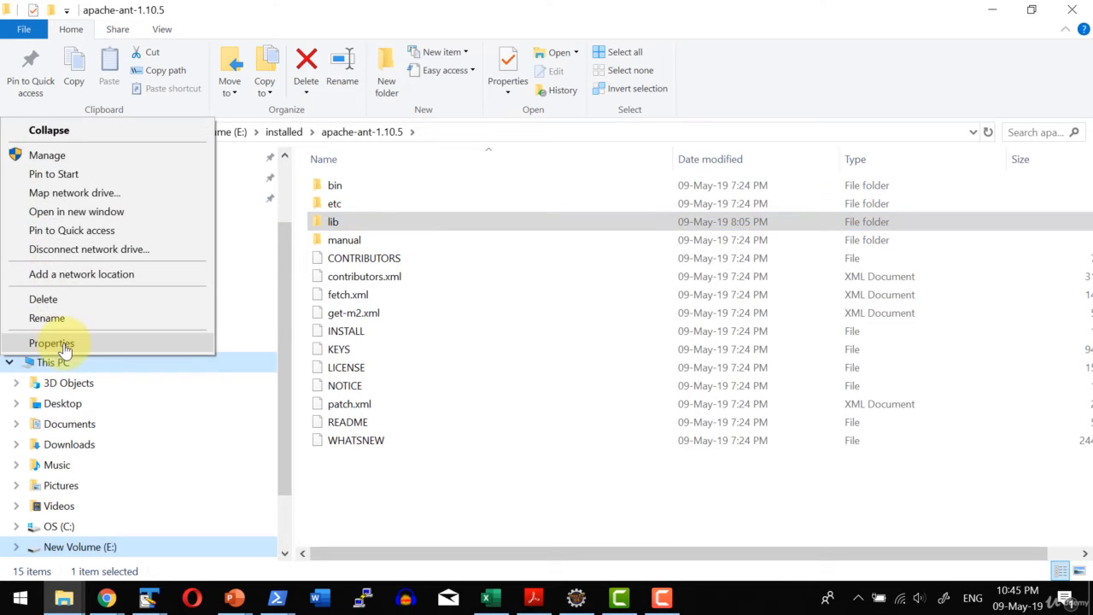
left_click(58, 343)
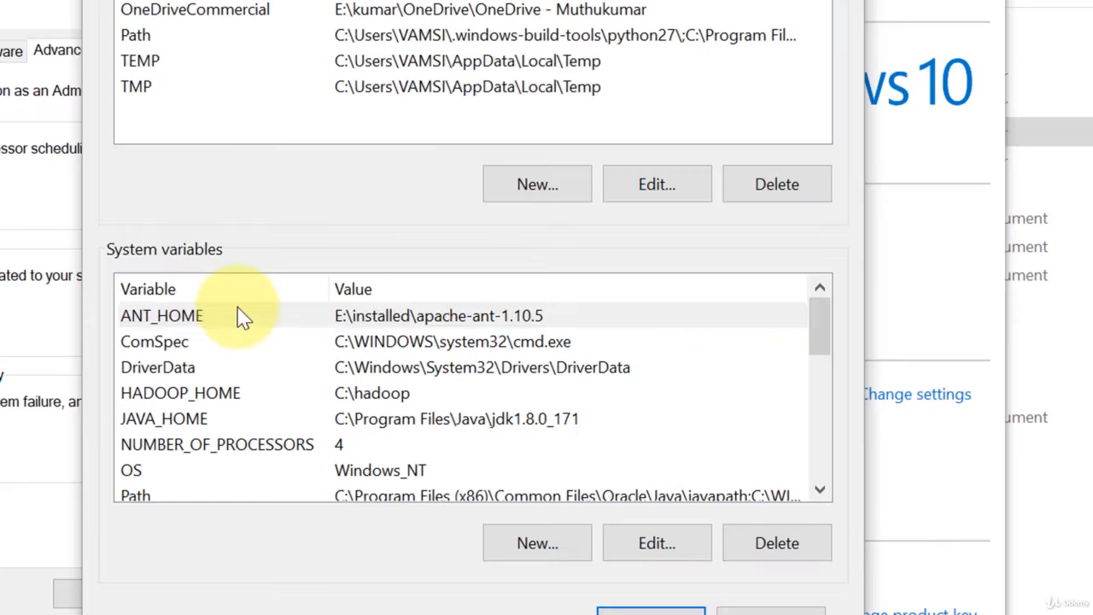
left_click(243, 316)
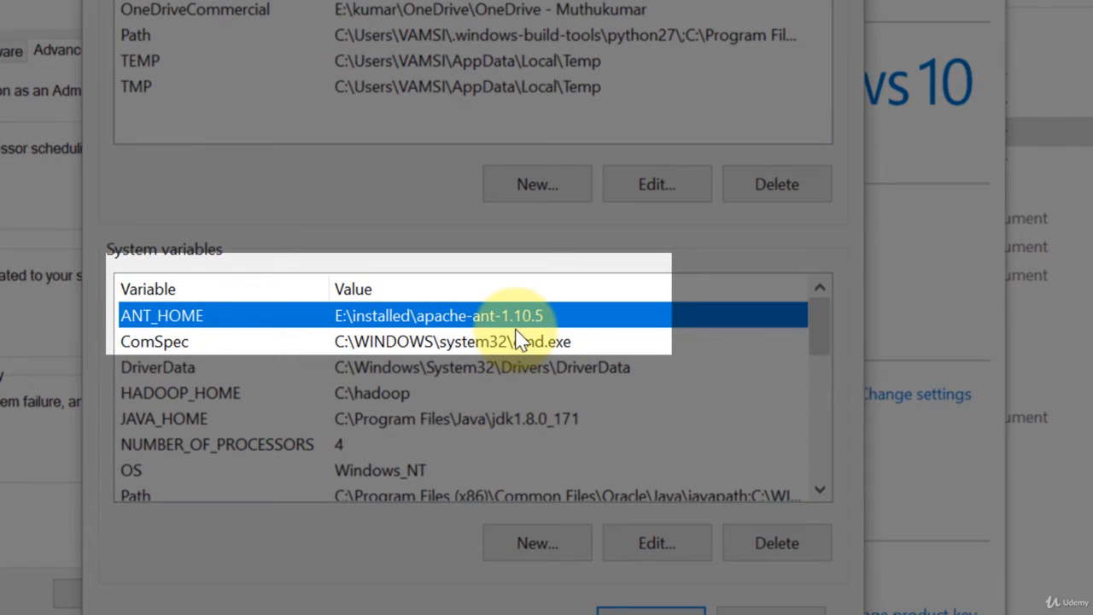
Inspect the system Path variable's entries for Ant's bin folder, and close the environment variables without changes.
scroll(419, 436, "down", 1)
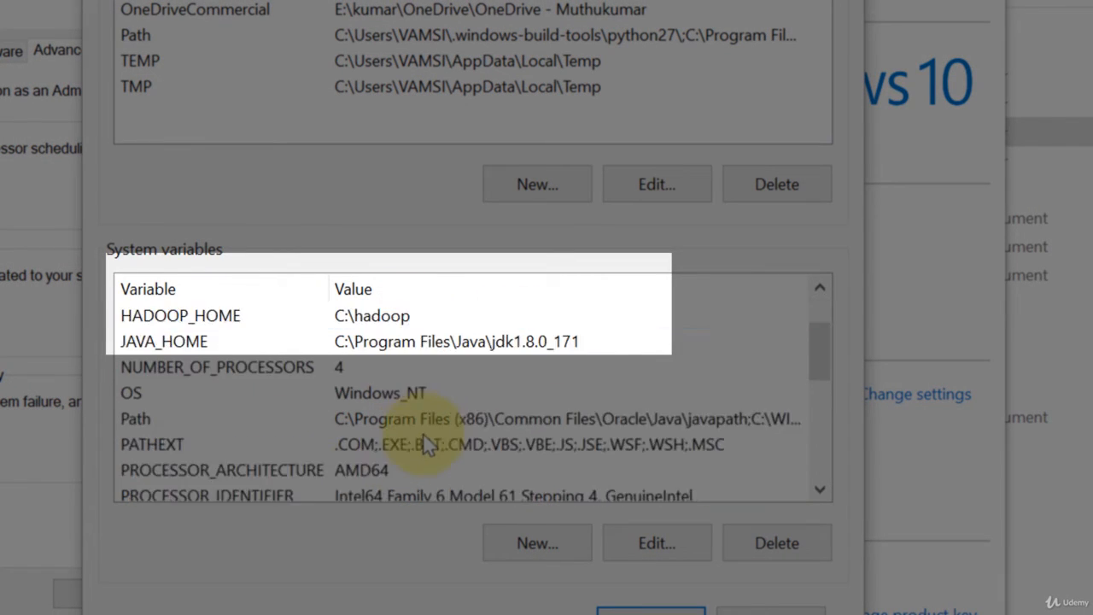
left_click(421, 418)
left_click(657, 543)
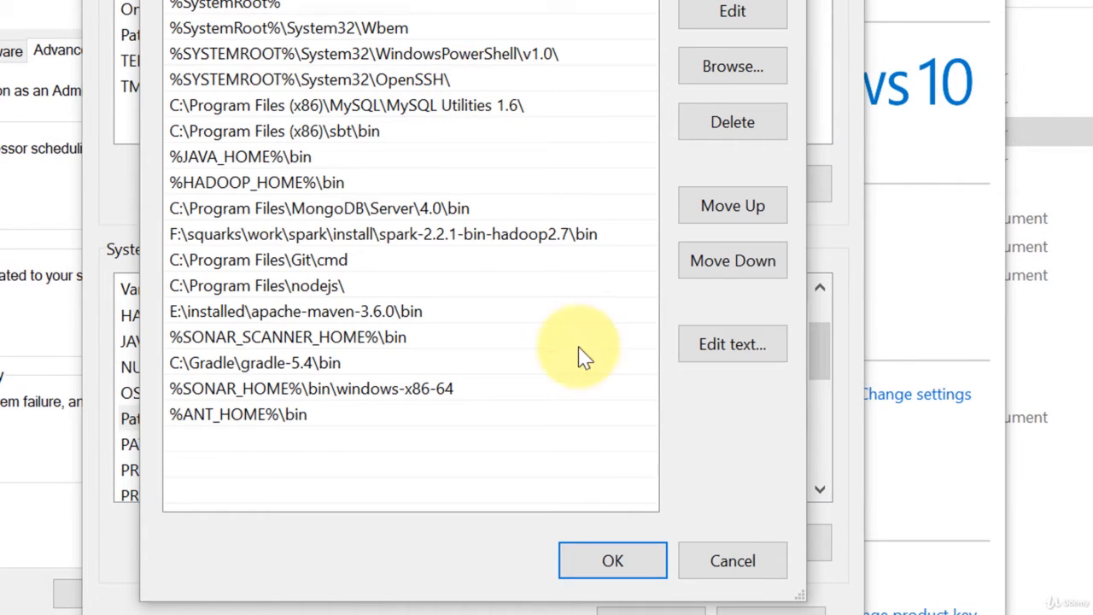
left_click(732, 555)
left_click(770, 608)
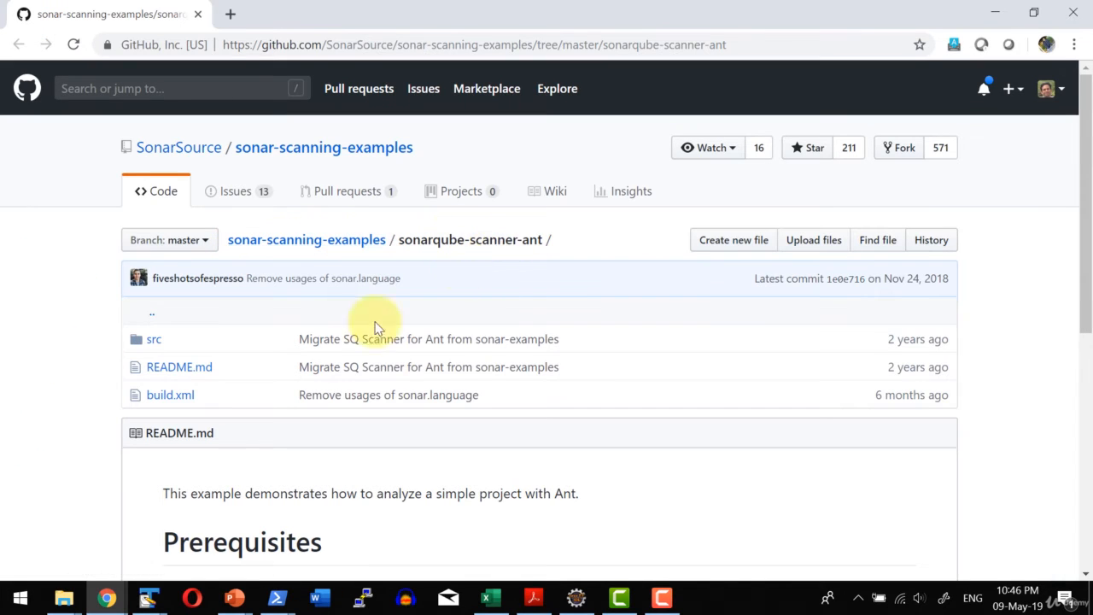
Open build.xml from the local sonarqube-scanner-ant folder in TextPad and read through its properties and targets.
left_click(995, 14)
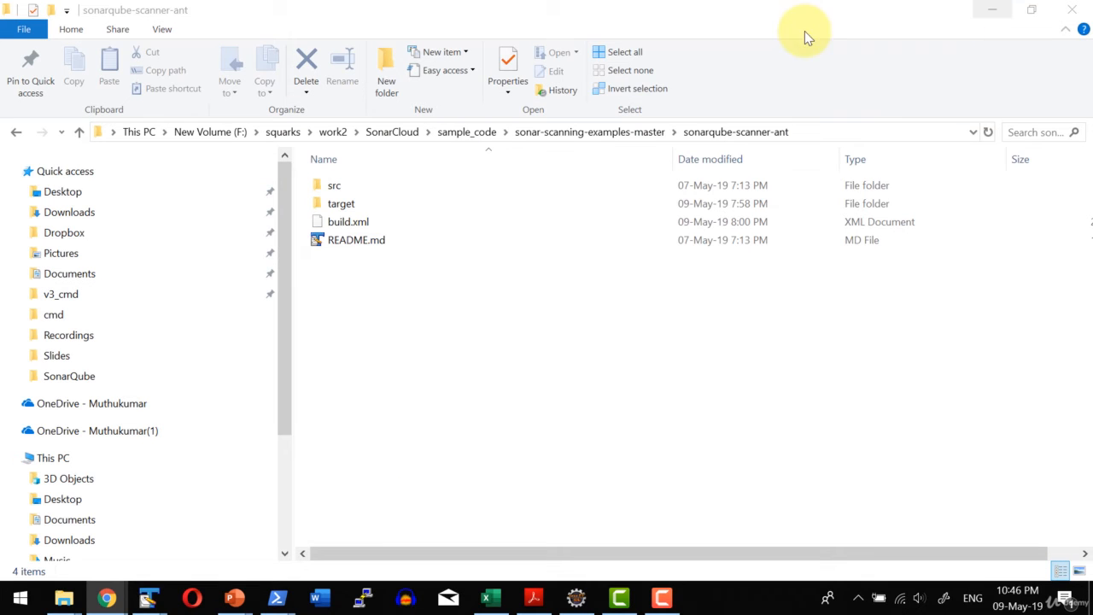
double_click(341, 222)
scroll(559, 265, "up", 10)
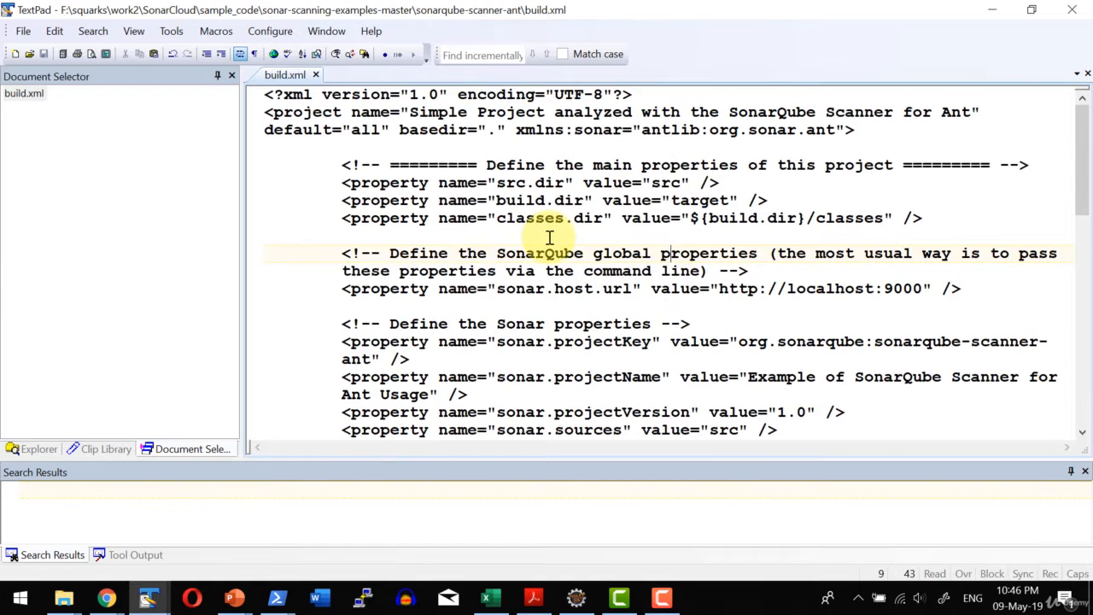
scroll(390, 171, "down", 5)
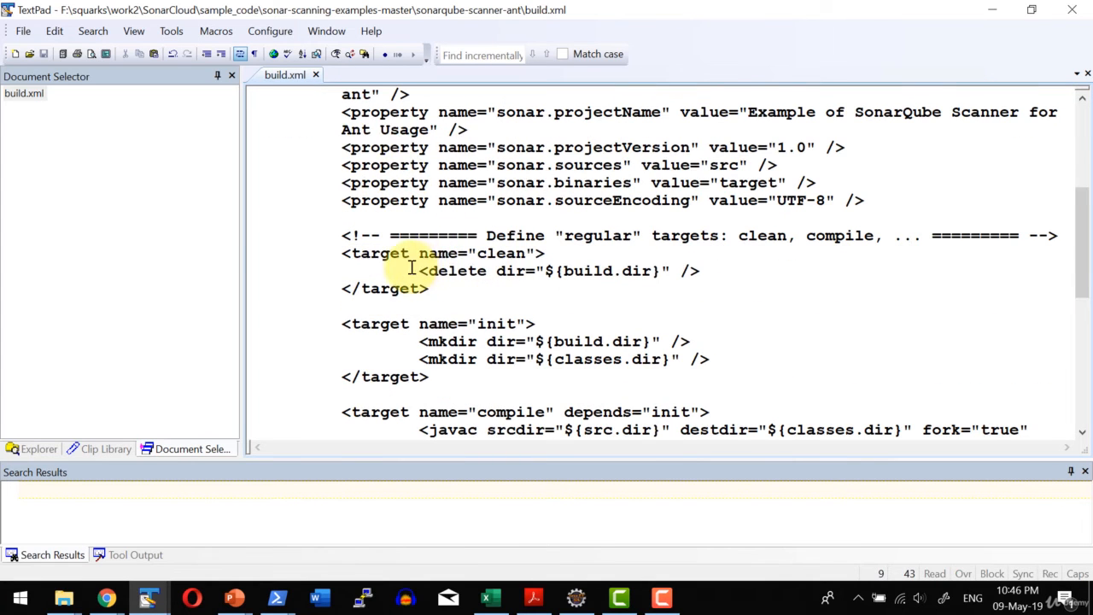
scroll(521, 282, "down", 2)
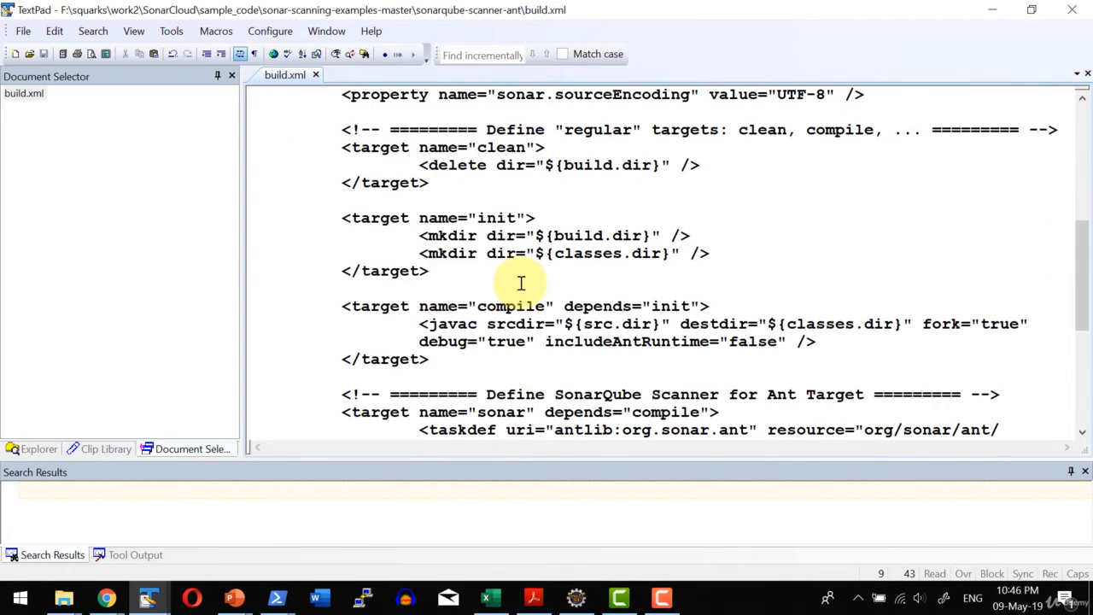
scroll(434, 285, "down", 3)
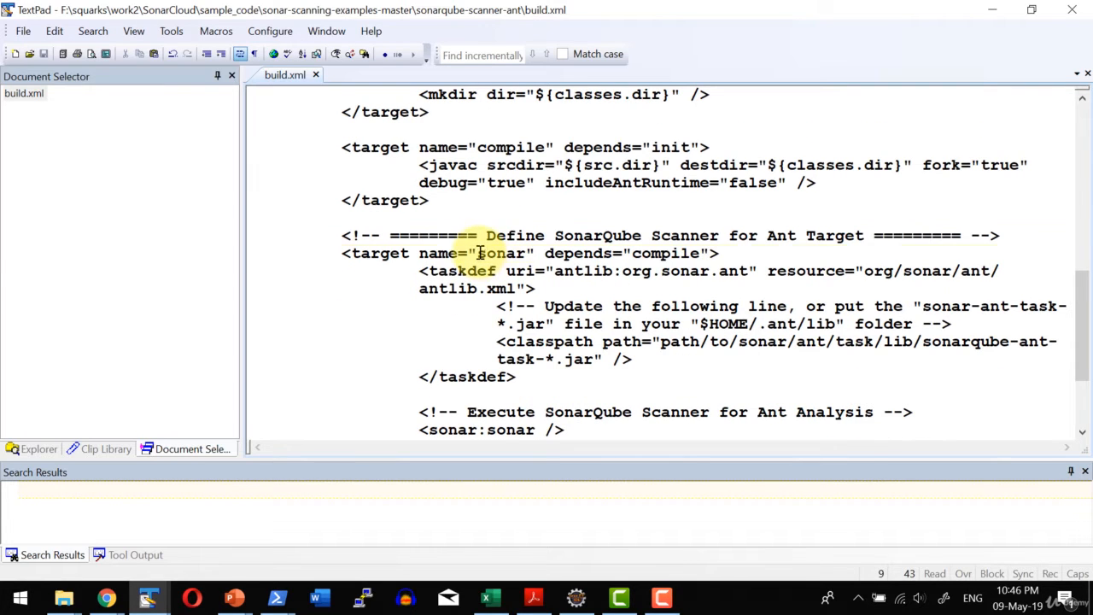
Examine the sonar target and its sonarqube-ant-task classpath line in build.xml, and switch to the sonarqube-ant-task page in Chrome.
left_click_drag(477, 253, 525, 252)
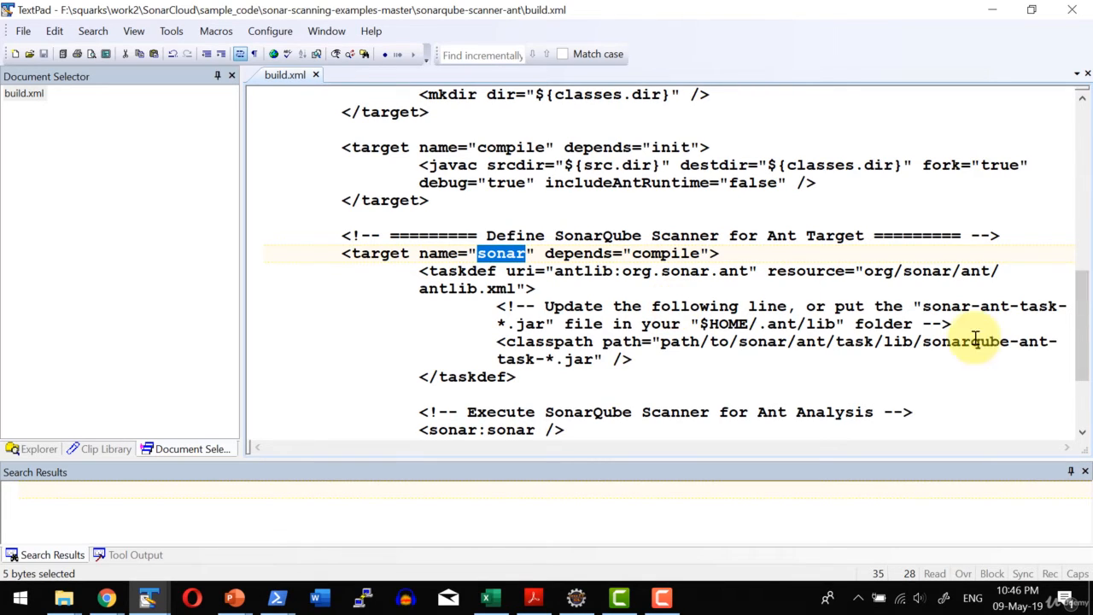
left_click_drag(924, 342, 567, 362)
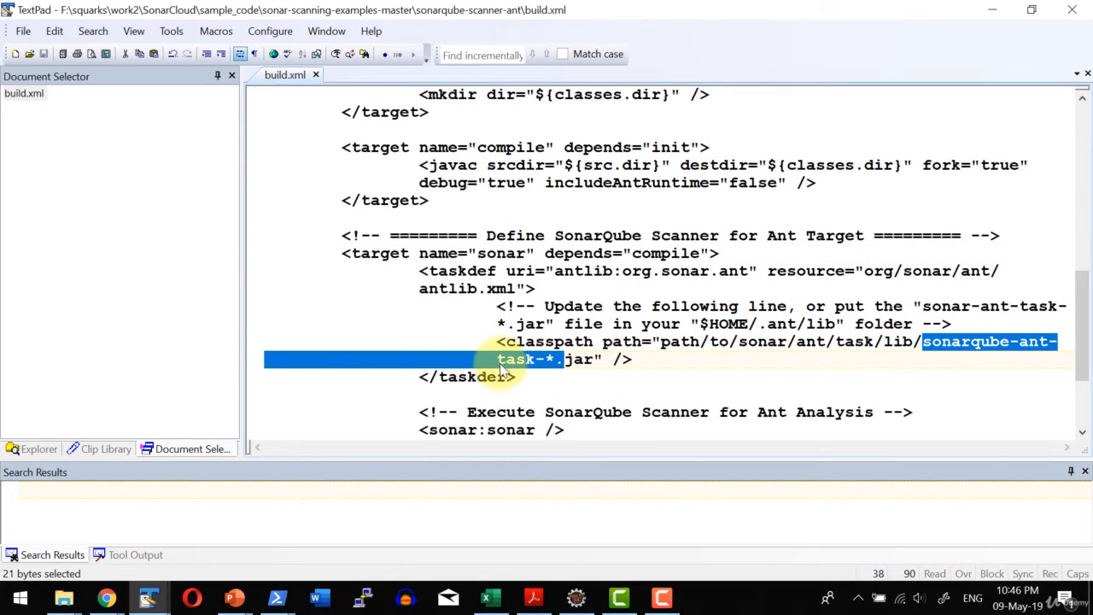
left_click(551, 369)
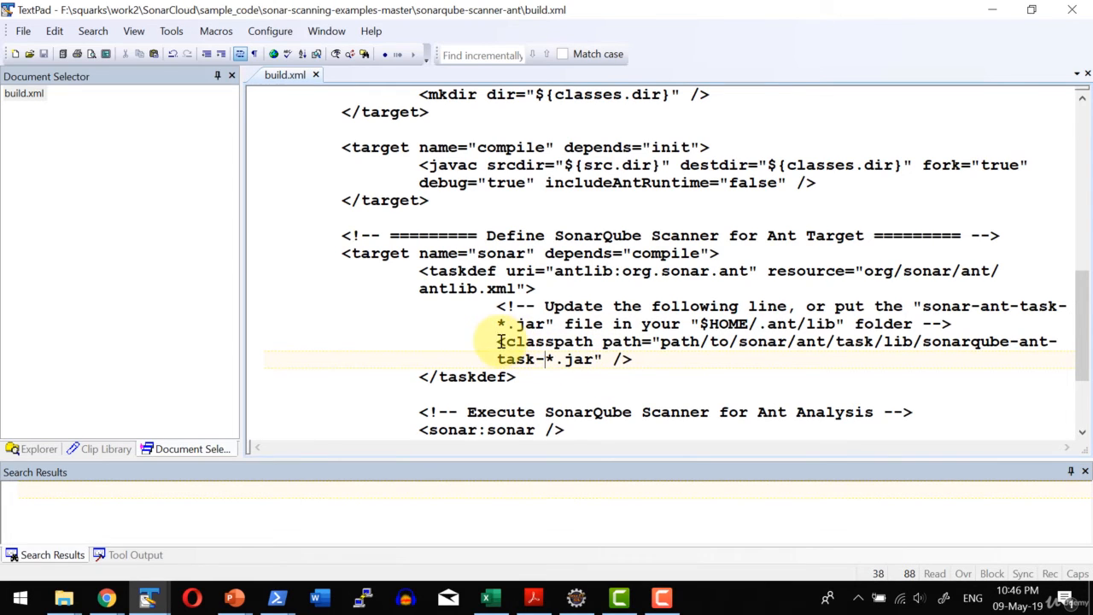
left_click_drag(490, 341, 630, 361)
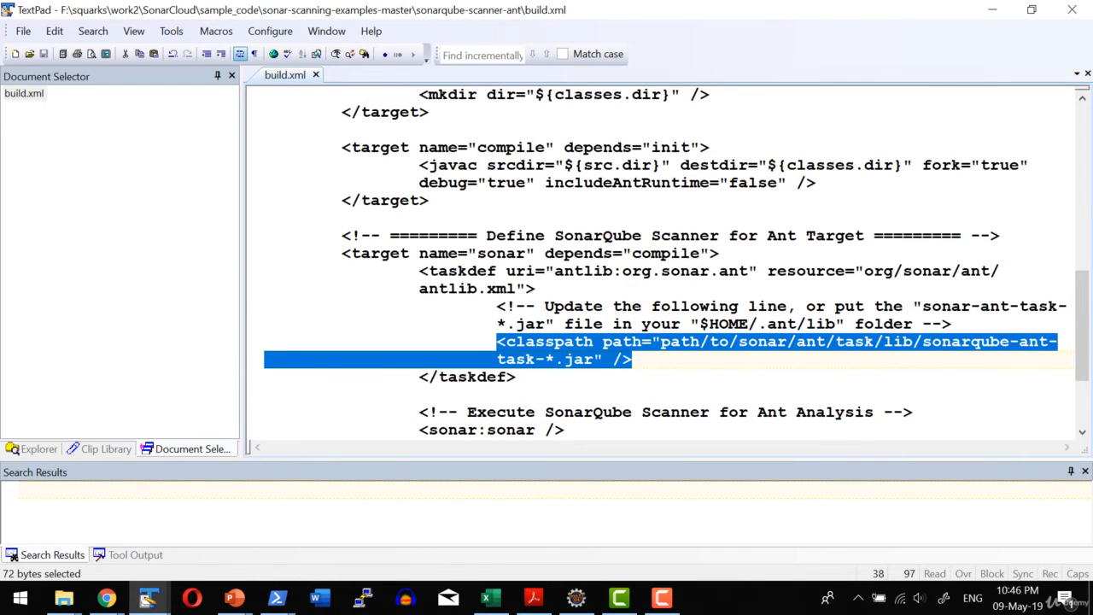
key("alt+Tab")
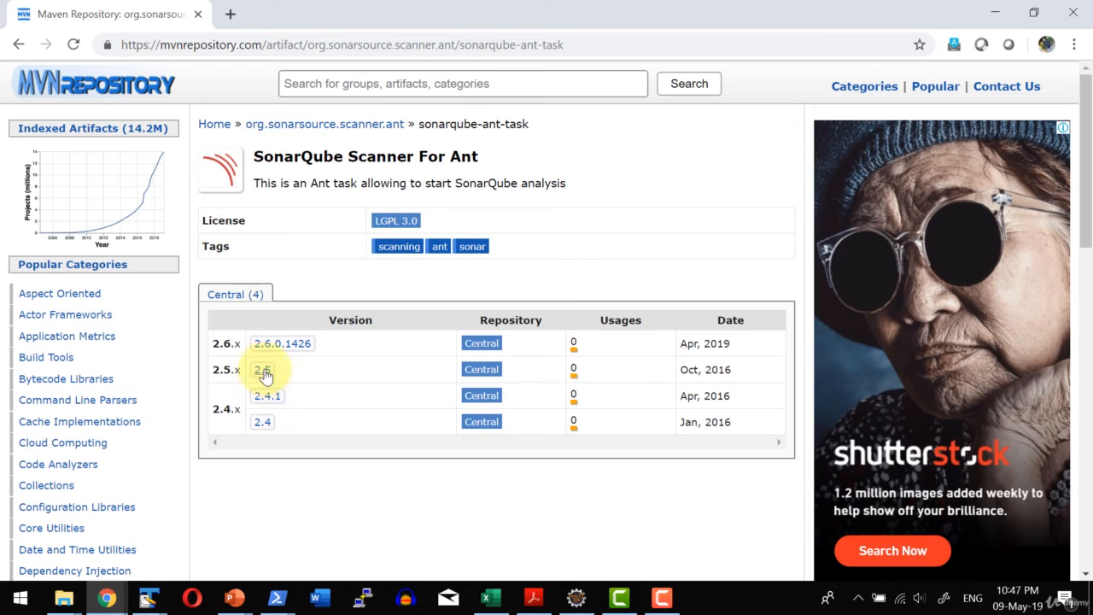
In PowerShell, run ant sonar in the sonarqube-scanner-ant folder, and open the Example of SonarQube Scanner for Ant Usage project in Chrome.
key("alt+Tab")
double_click(340, 221)
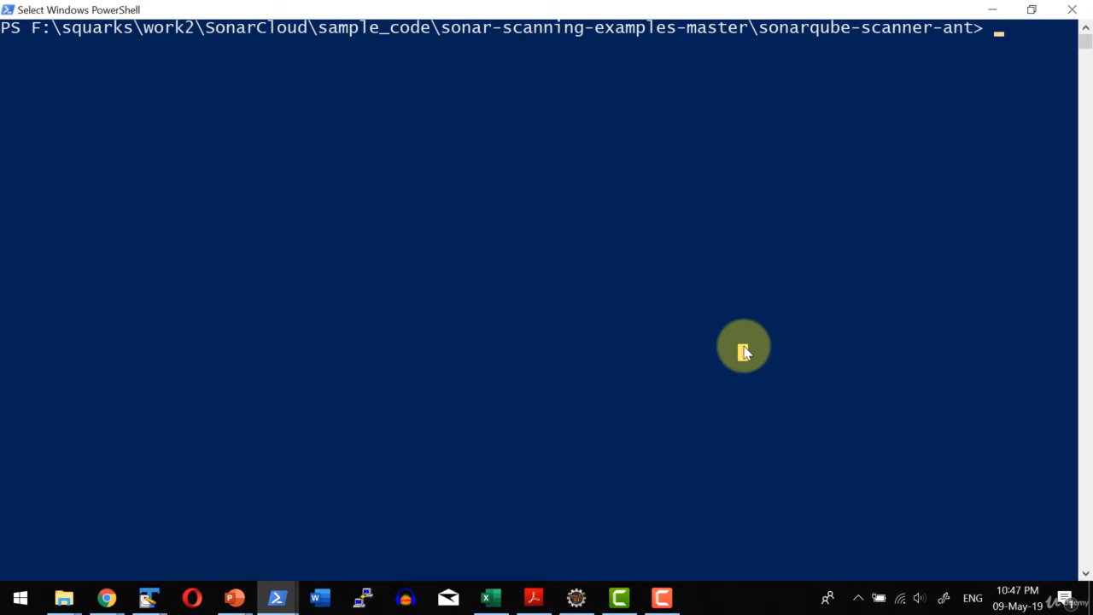
key("Up")
key("Up")
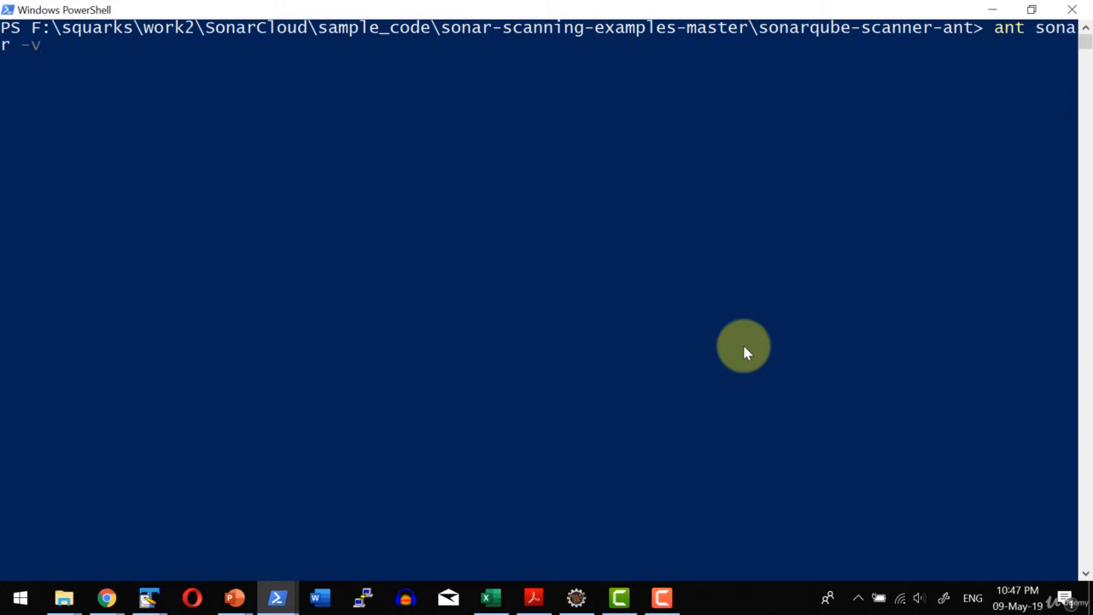
key("BackSpace")
key("BackSpace")
key("Return")
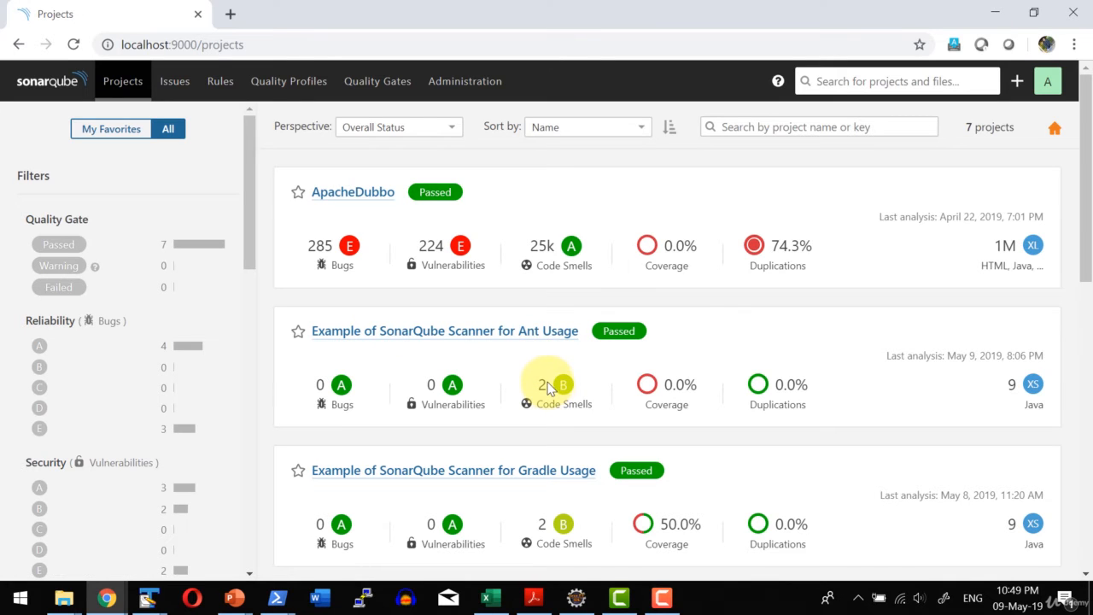
left_click(564, 332)
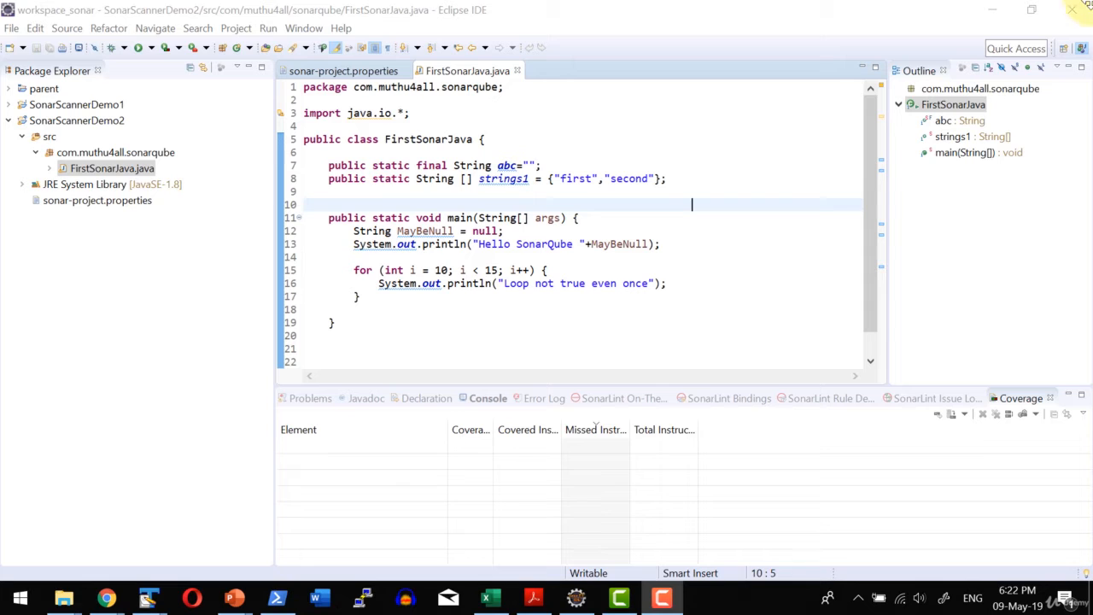
In Eclipse, look up SonarLint in the Eclipse Marketplace with the search "sonar lint", and close the Marketplace without installing anything.
left_click(342, 29)
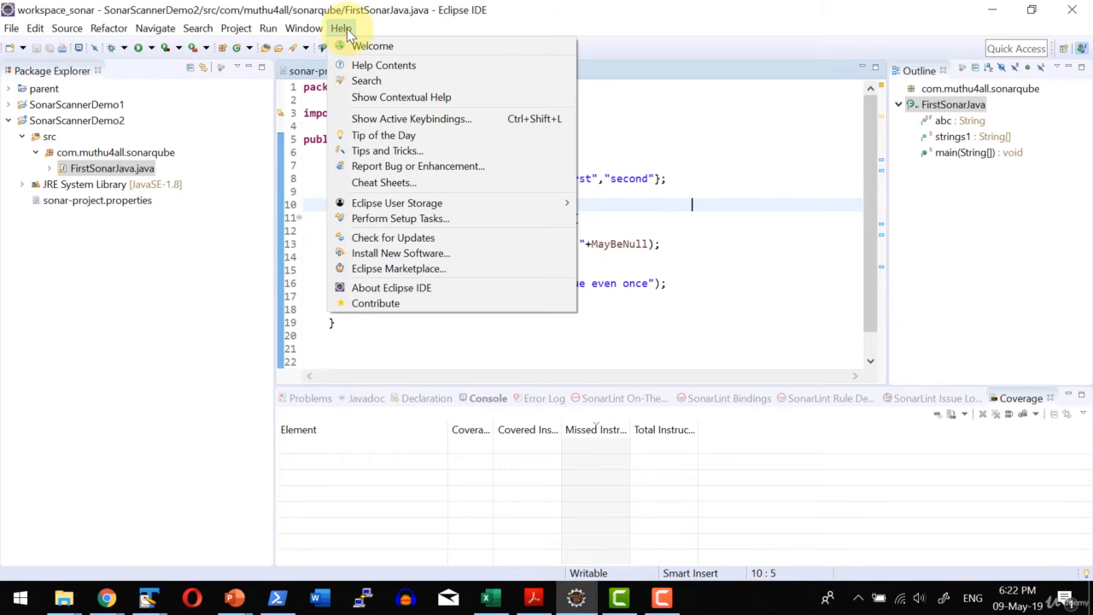
left_click(366, 270)
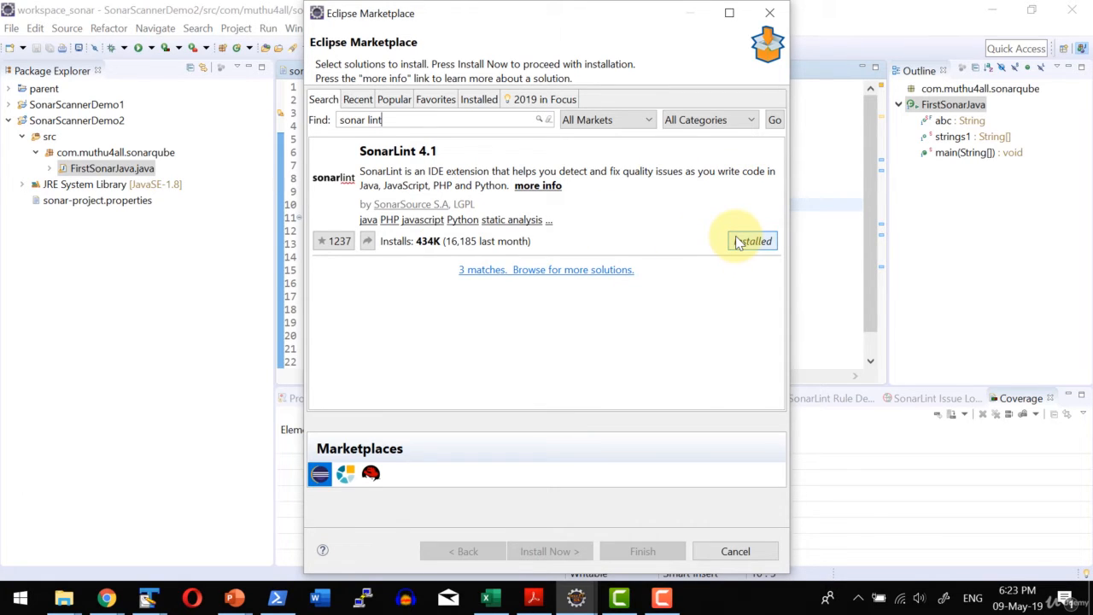
left_click(770, 13)
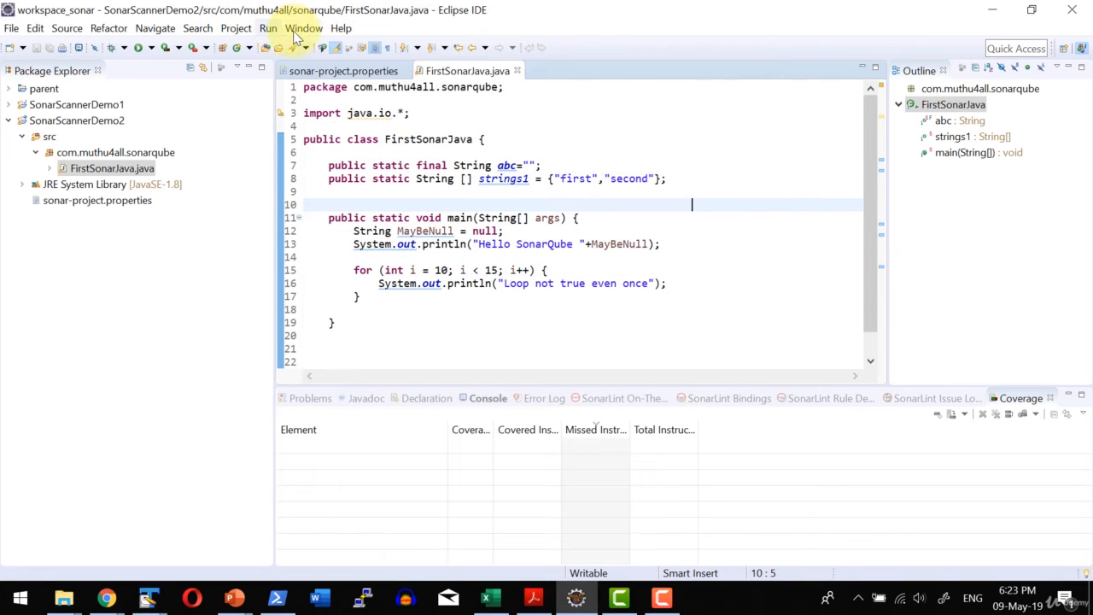
Review the SonarLint preferences, including Analyzer Properties, File Exclusions, Miscellaneous and Rules Configuration, without changing any setting.
left_click(299, 31)
left_click(337, 162)
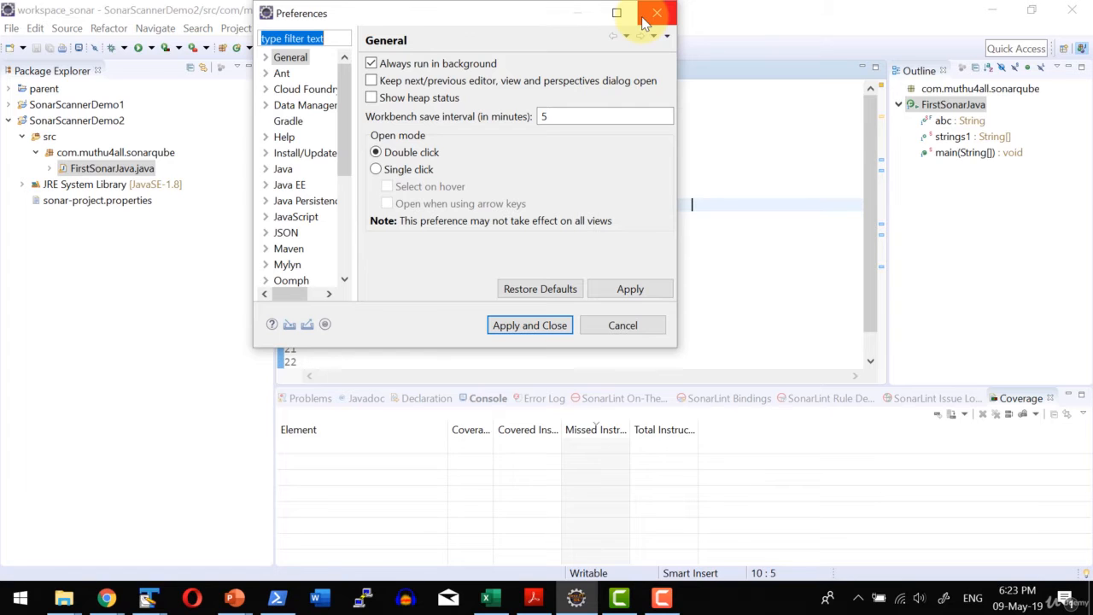
left_click_drag(479, 13, 562, 51)
left_click(740, 52)
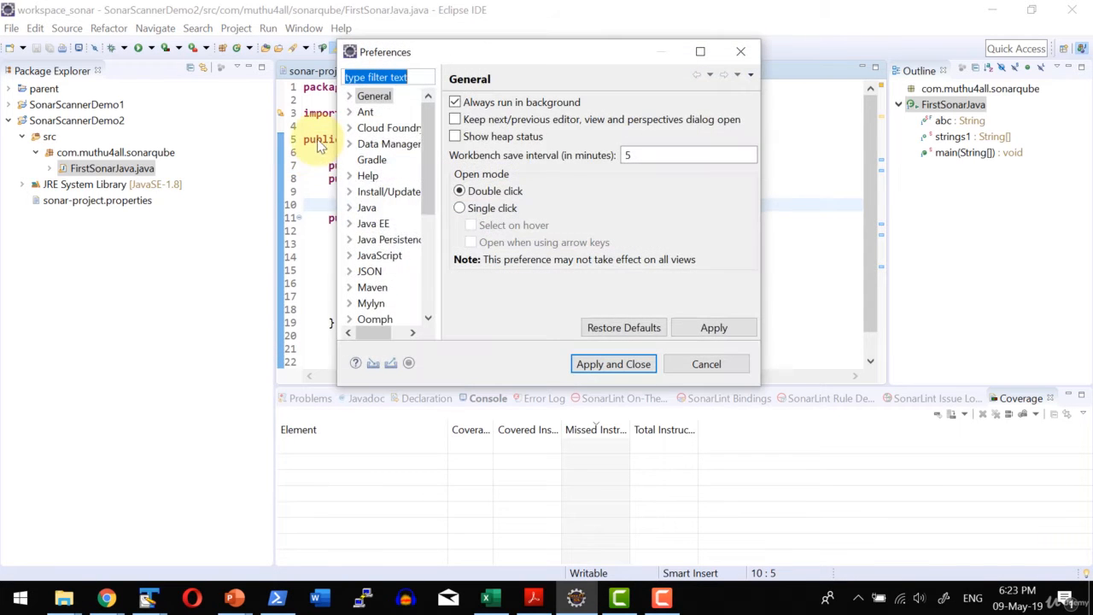
scroll(384, 256, "down", 3)
left_click(349, 272)
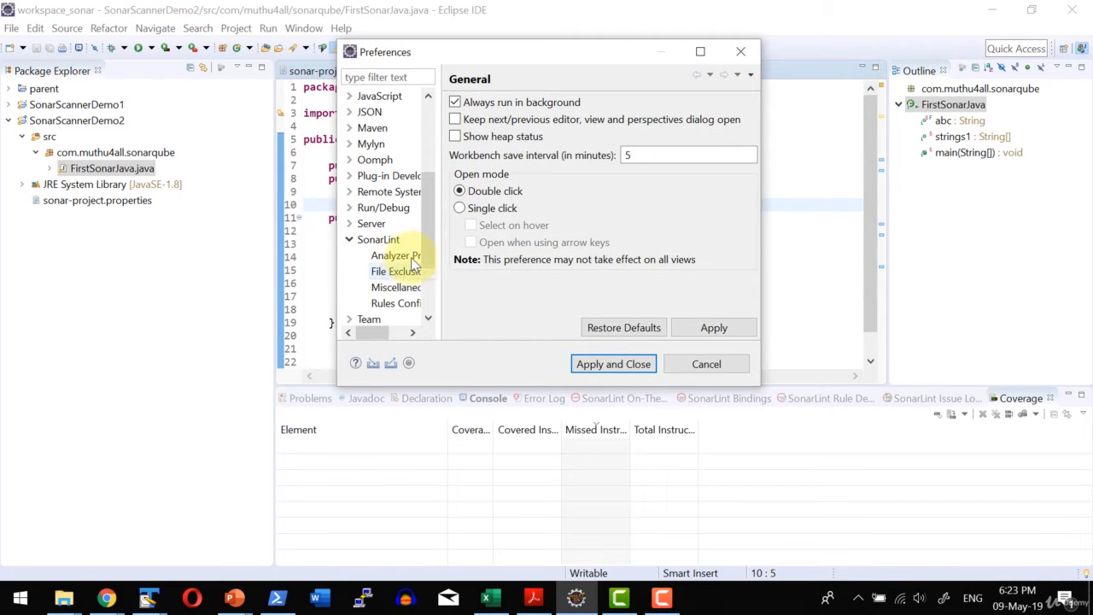
left_click(378, 239)
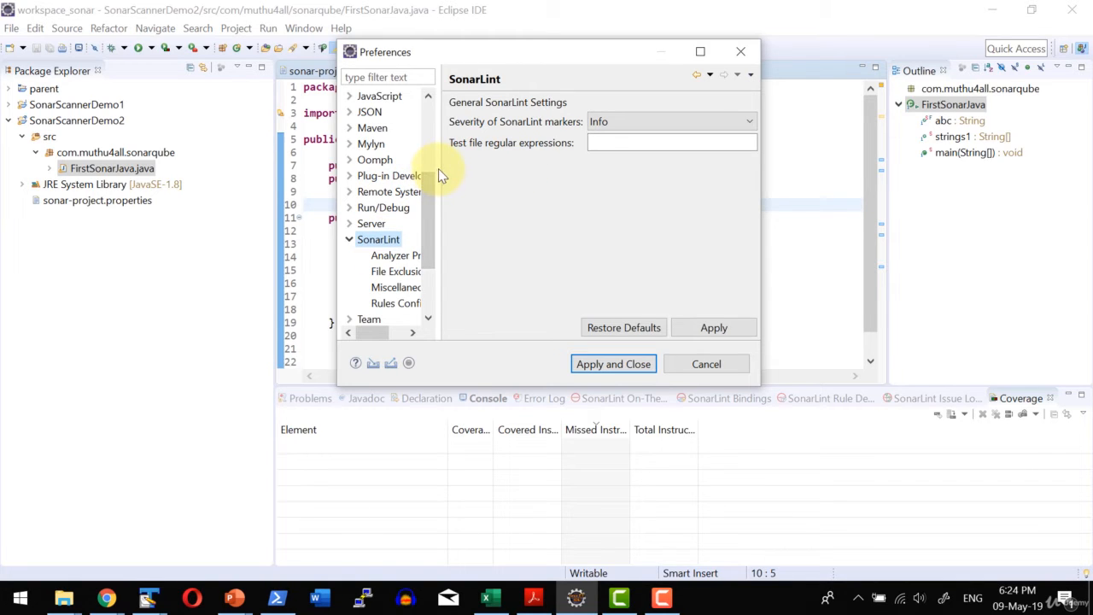
left_click(390, 255)
left_click(393, 274)
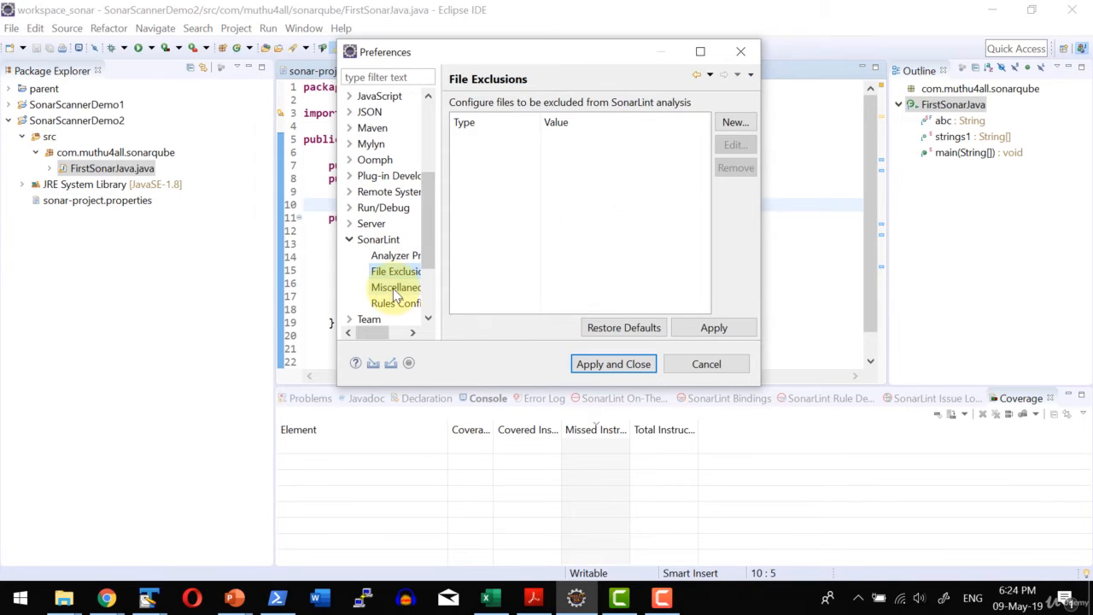
left_click(398, 288)
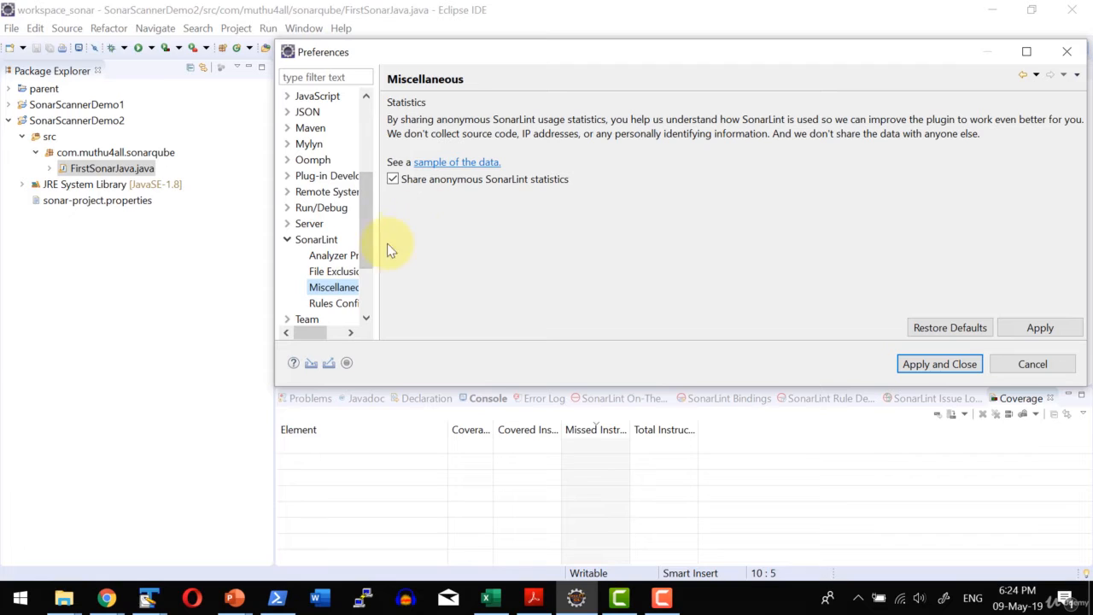
left_click(314, 303)
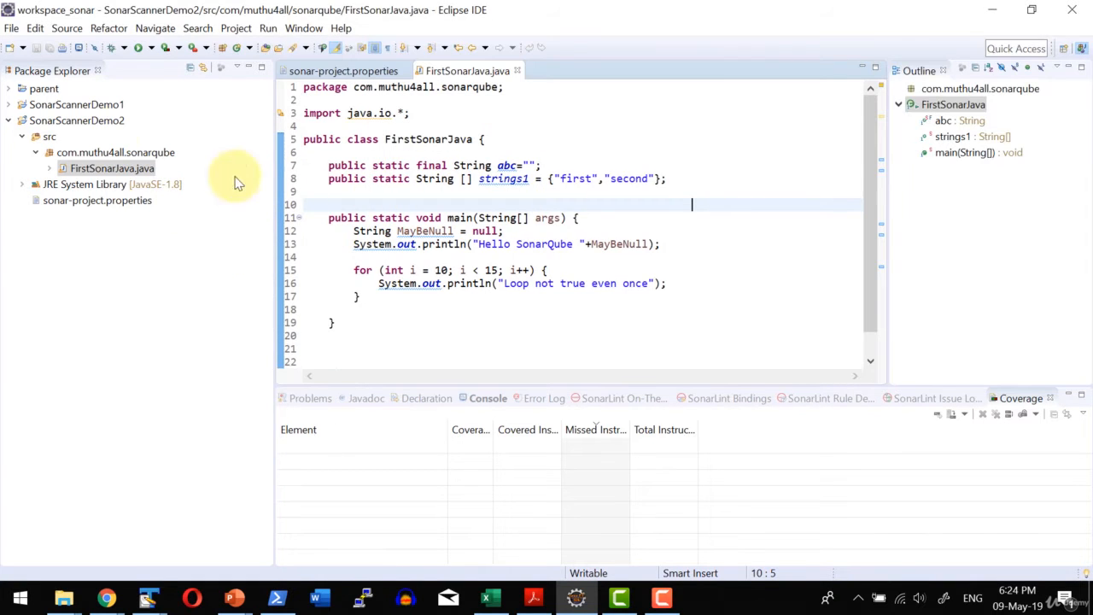
Inspect the SonarLint settings and server binding in SonarScannerDemo2's project properties, and close the properties without changes.
left_click(88, 126)
right_click(88, 128)
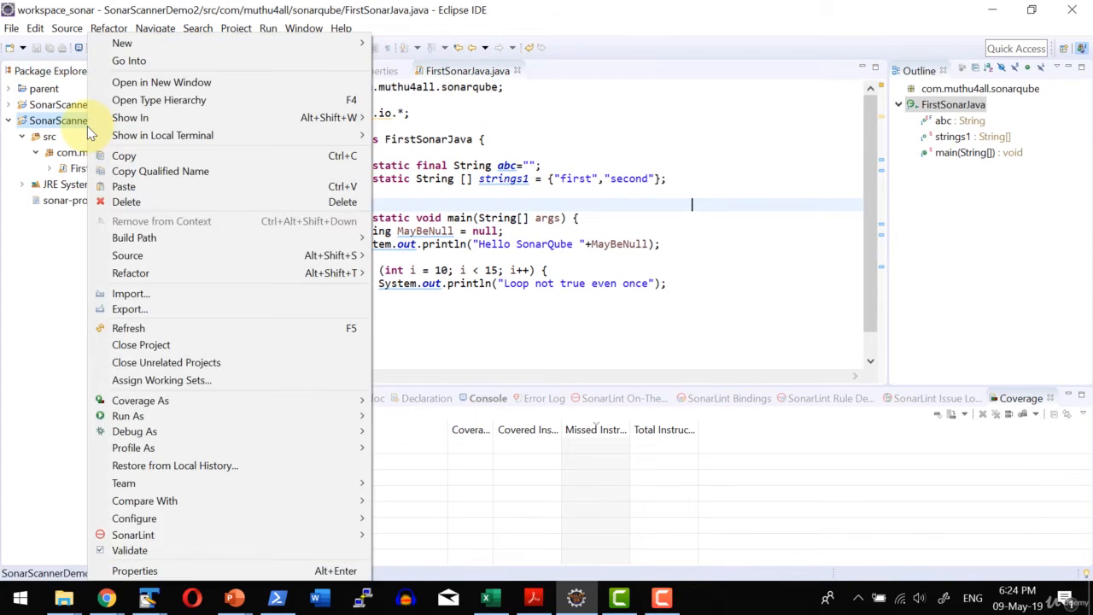
left_click(151, 572)
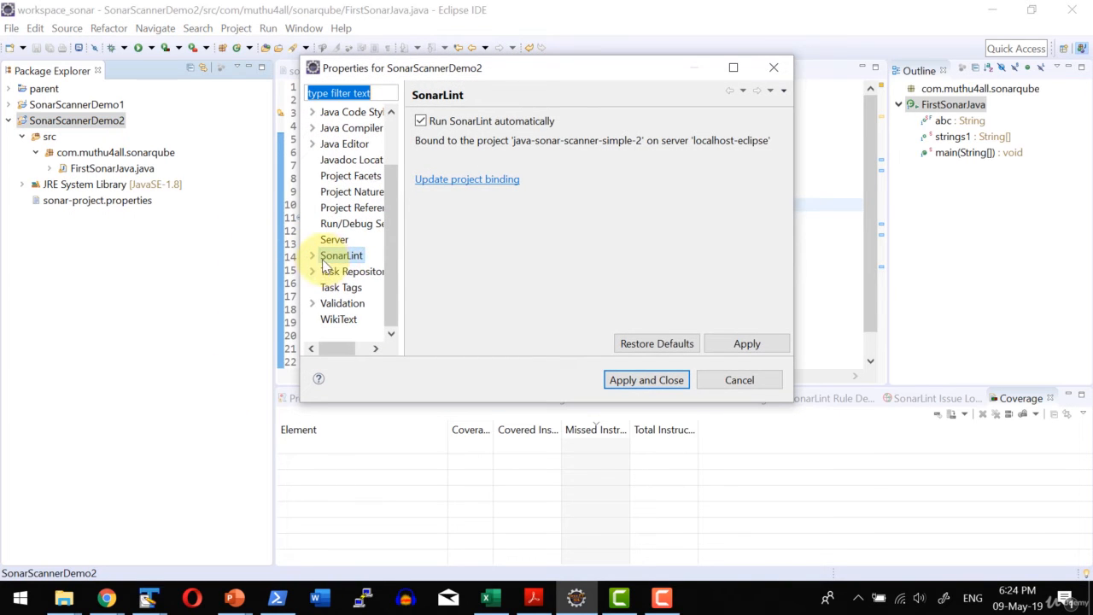
left_click(311, 255)
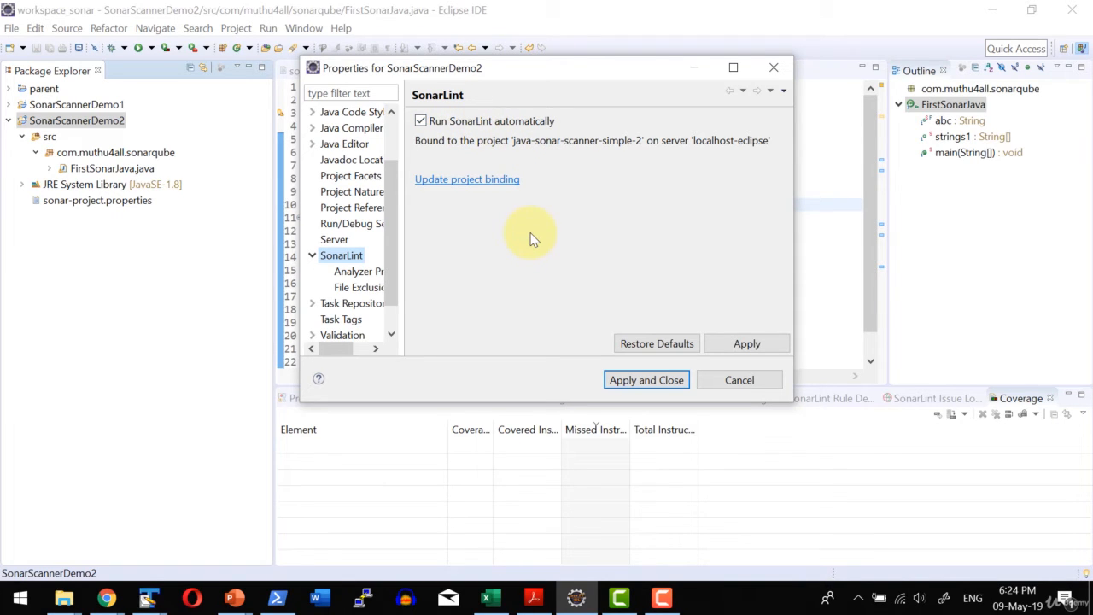
left_click(640, 282)
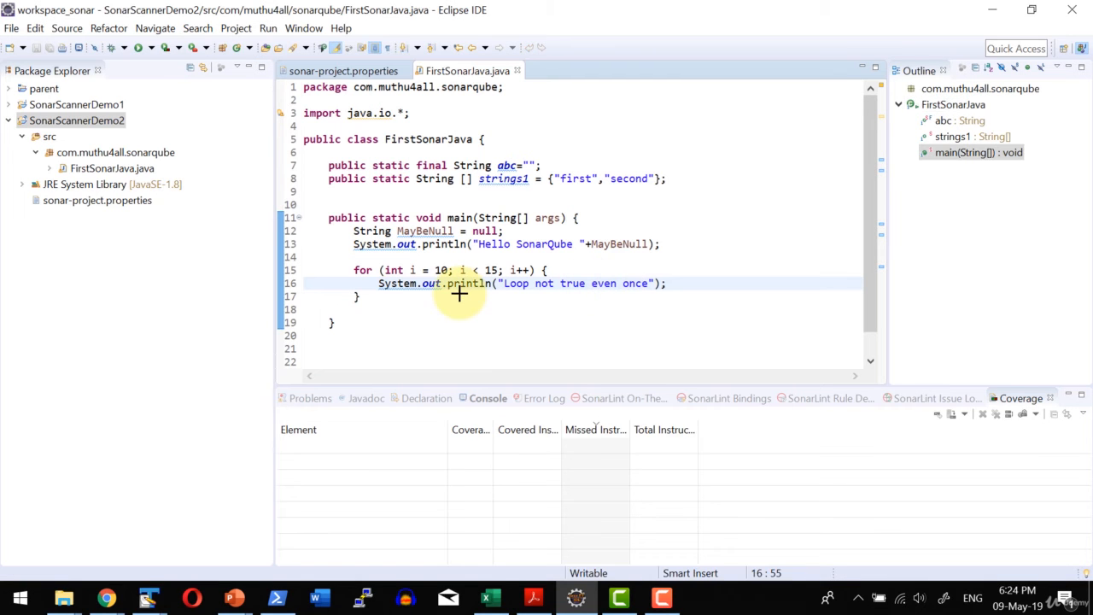
Check which SonarLint views are available in the Show View list, and cancel without opening one.
left_click(304, 29)
mouse_move(330, 104)
left_click(440, 339)
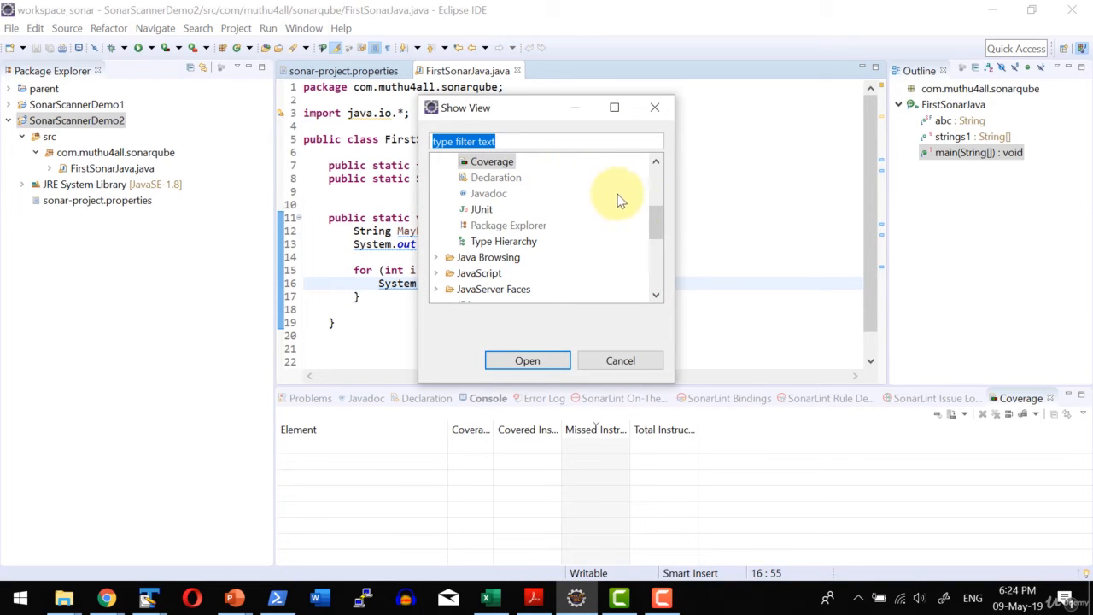
scroll(658, 253, "down", 1)
left_click_drag(656, 248, 656, 268)
left_click(437, 224)
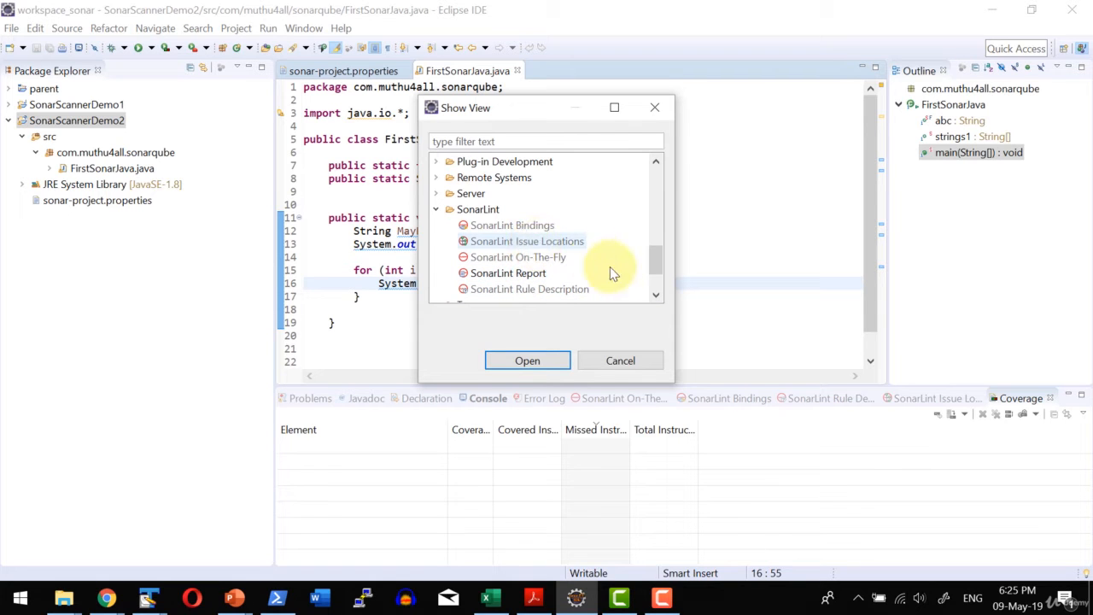
left_click(611, 361)
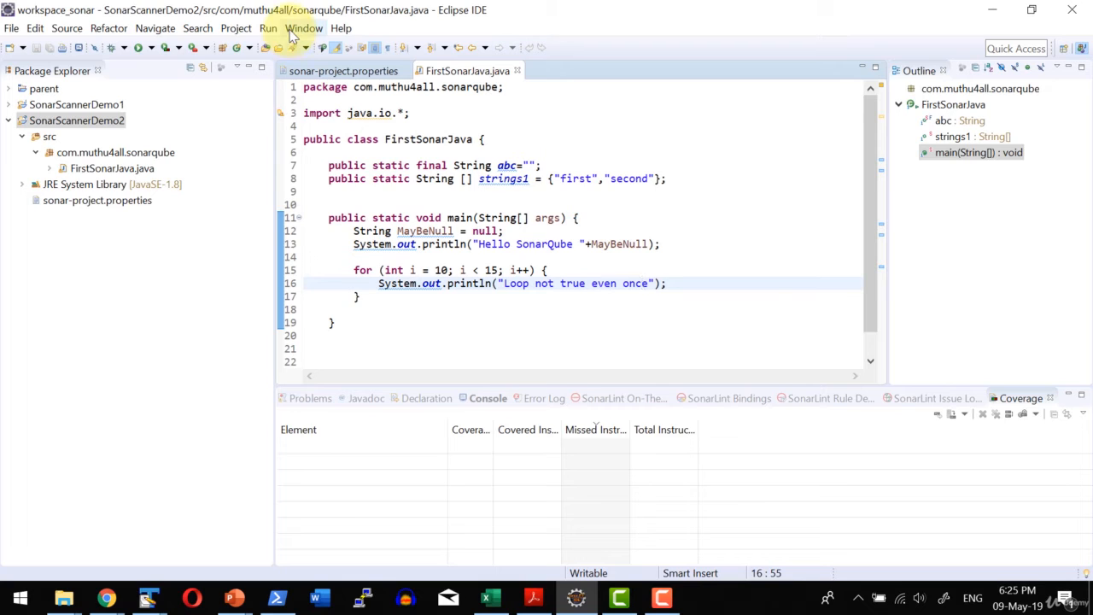
Delete the localhost-eclipse server connection from SonarLint Bindings, confirming that its bound project is unbound.
left_click(736, 407)
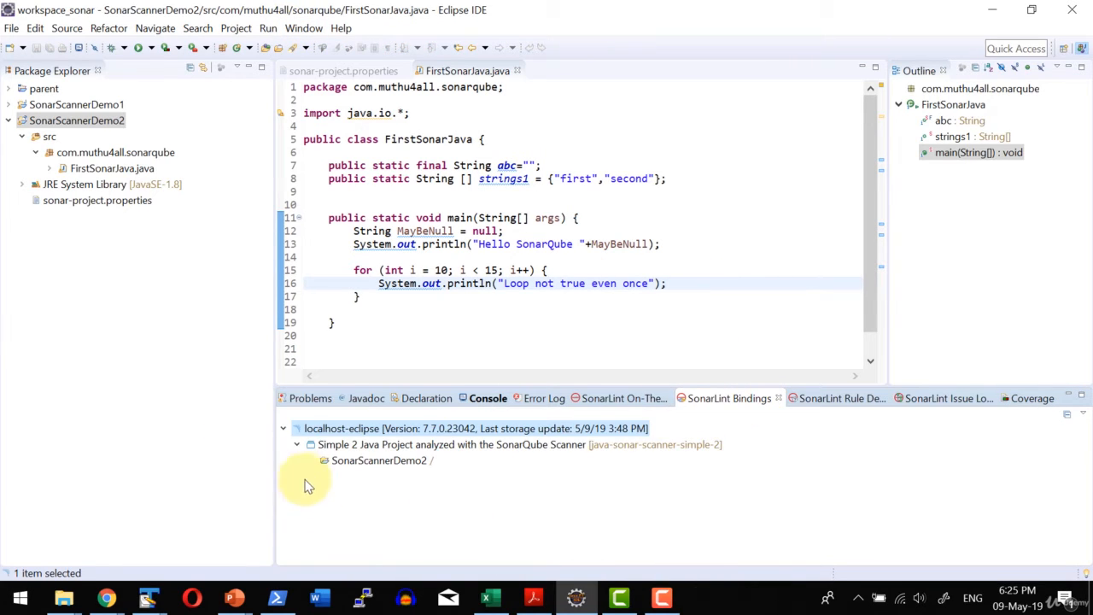
right_click(842, 511)
left_click(559, 429)
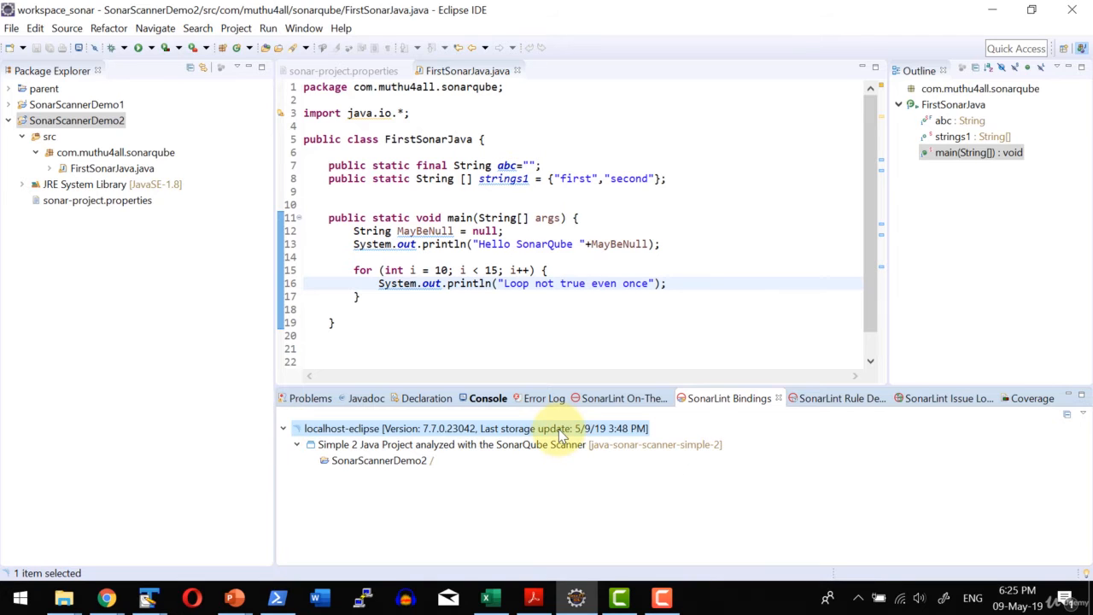
right_click(560, 430)
left_click(578, 489)
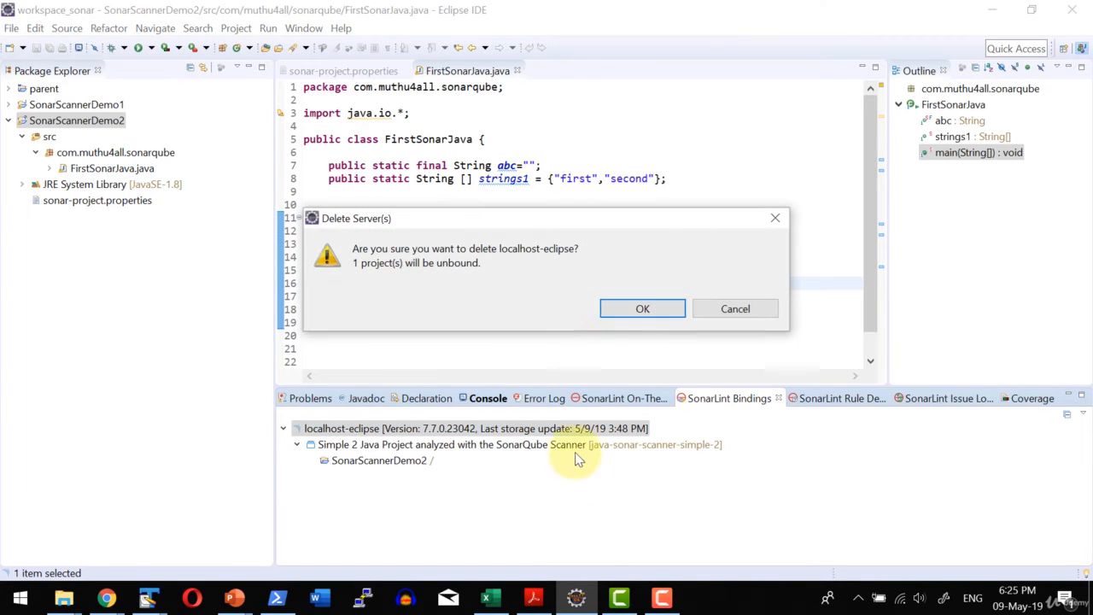
left_click(631, 316)
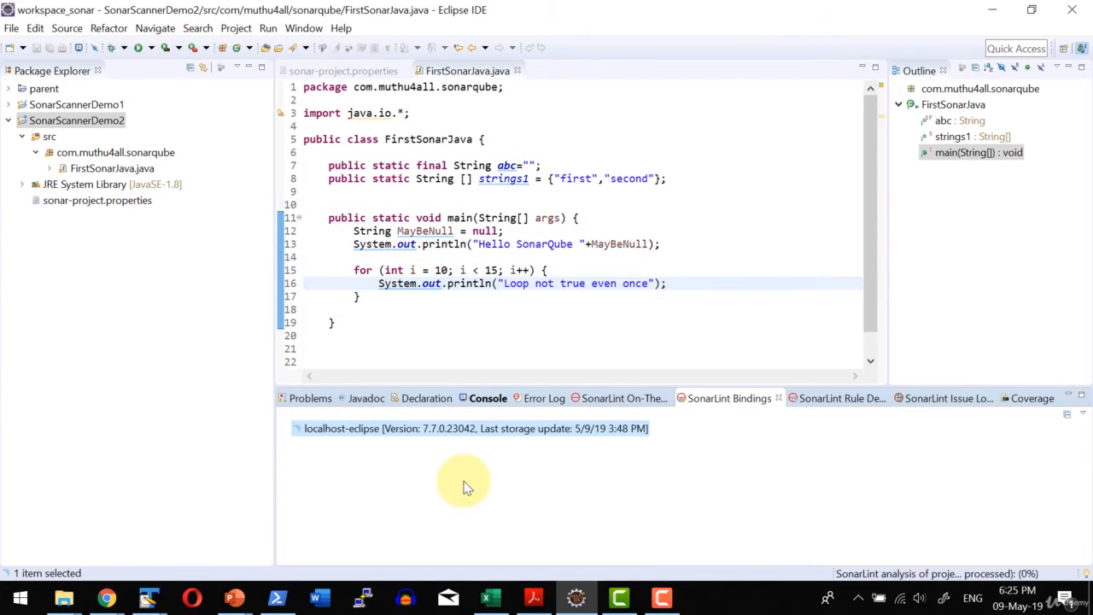
right_click(818, 489)
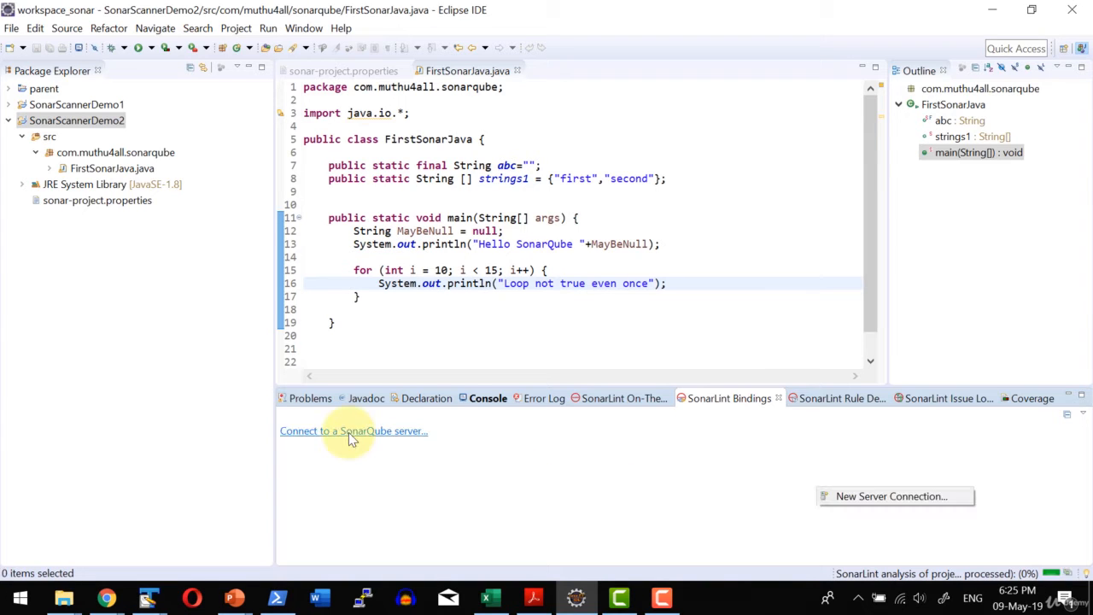
left_click(381, 434)
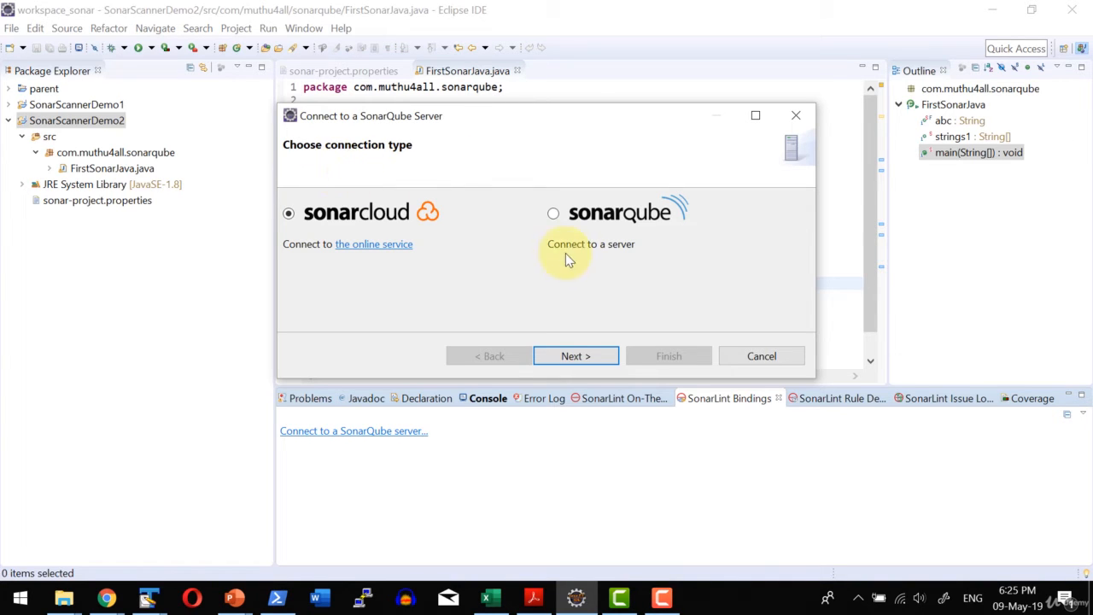
left_click(552, 213)
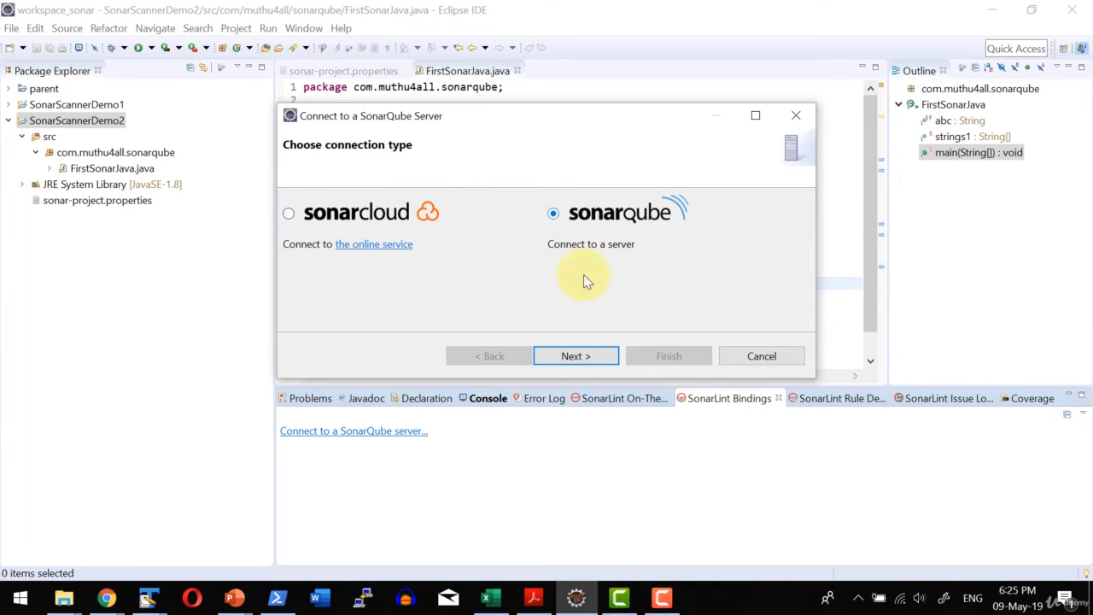
left_click(580, 356)
left_click(370, 204)
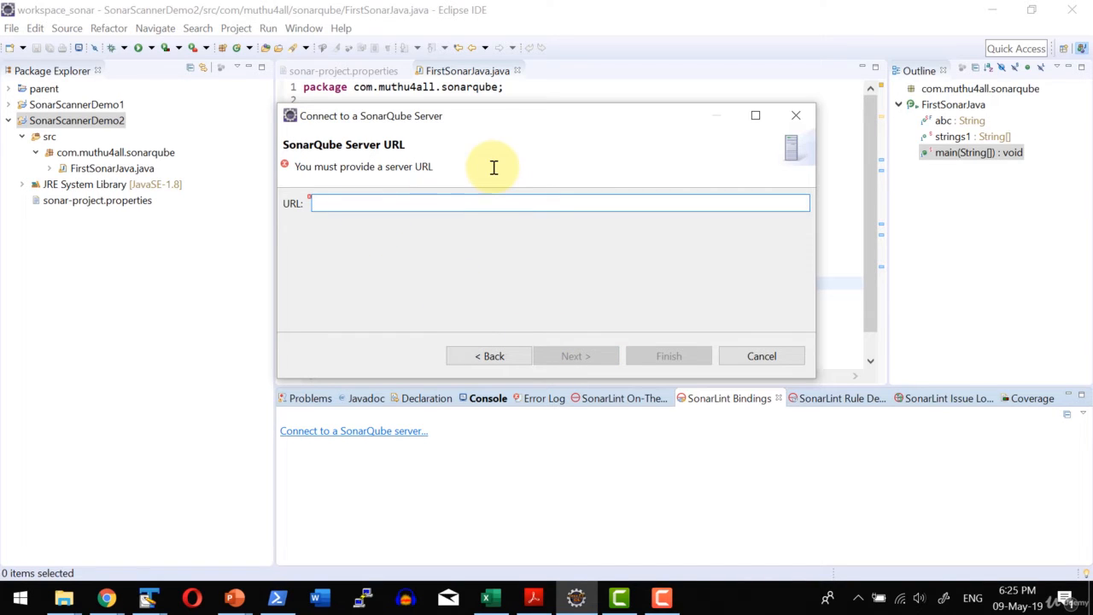
type("localhost")
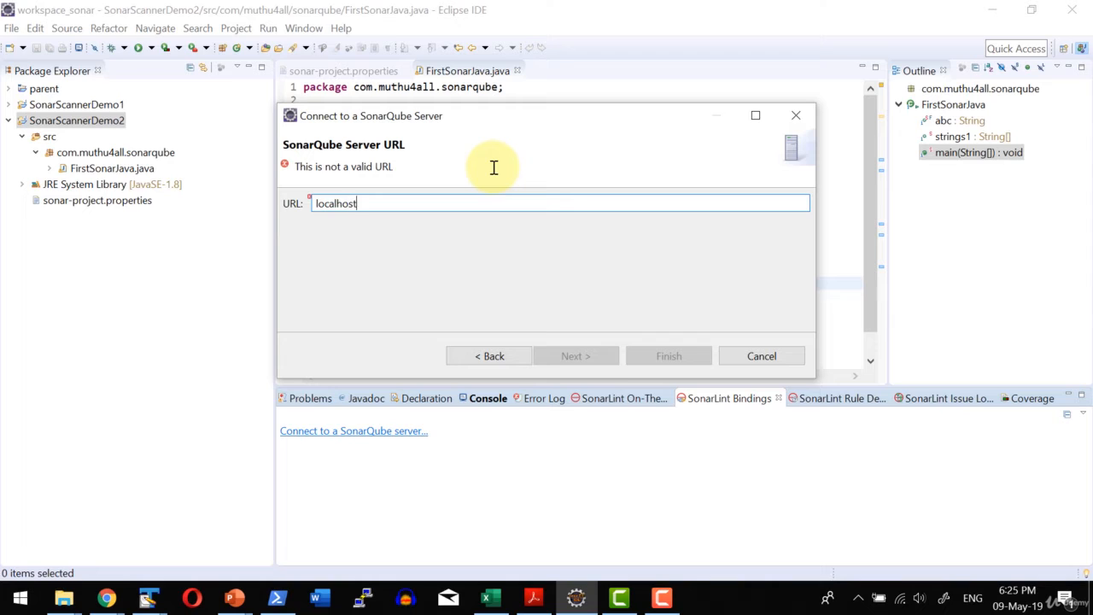
type(":9000")
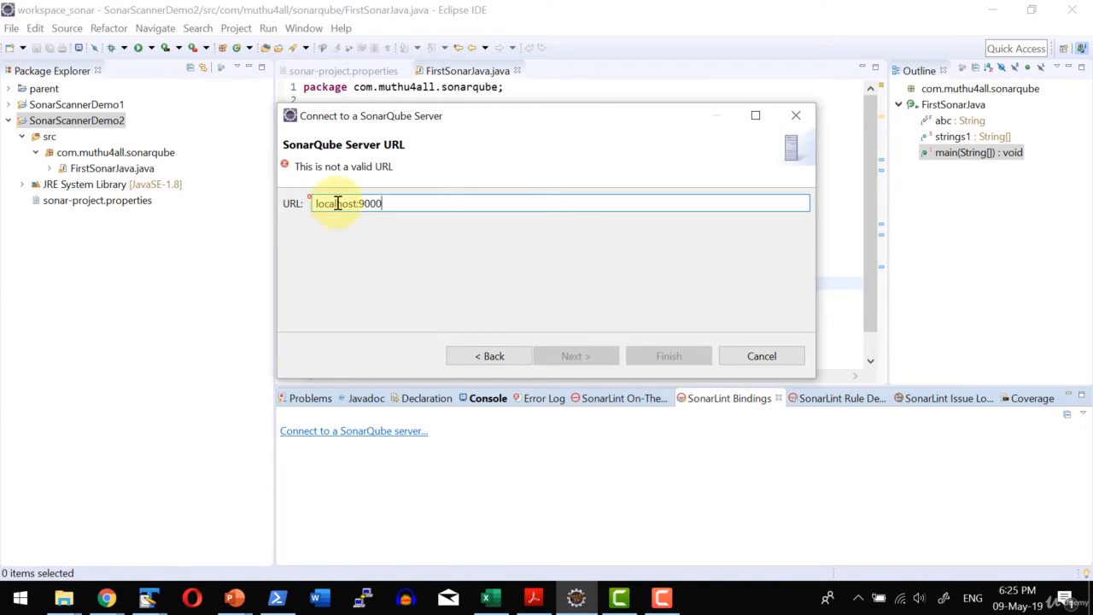
key("Home")
type("http://")
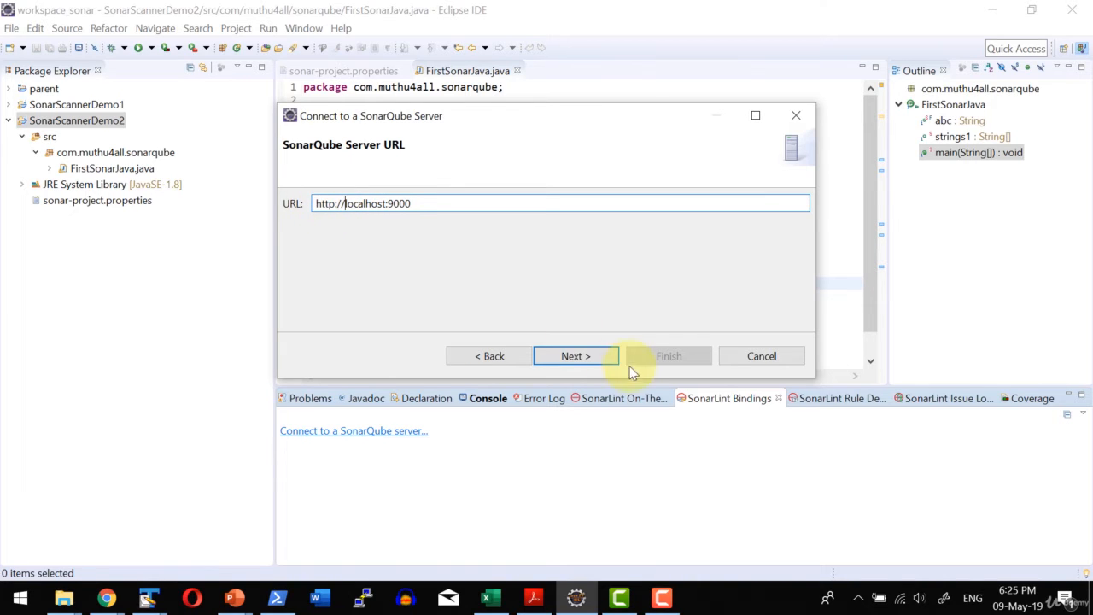
left_click(598, 356)
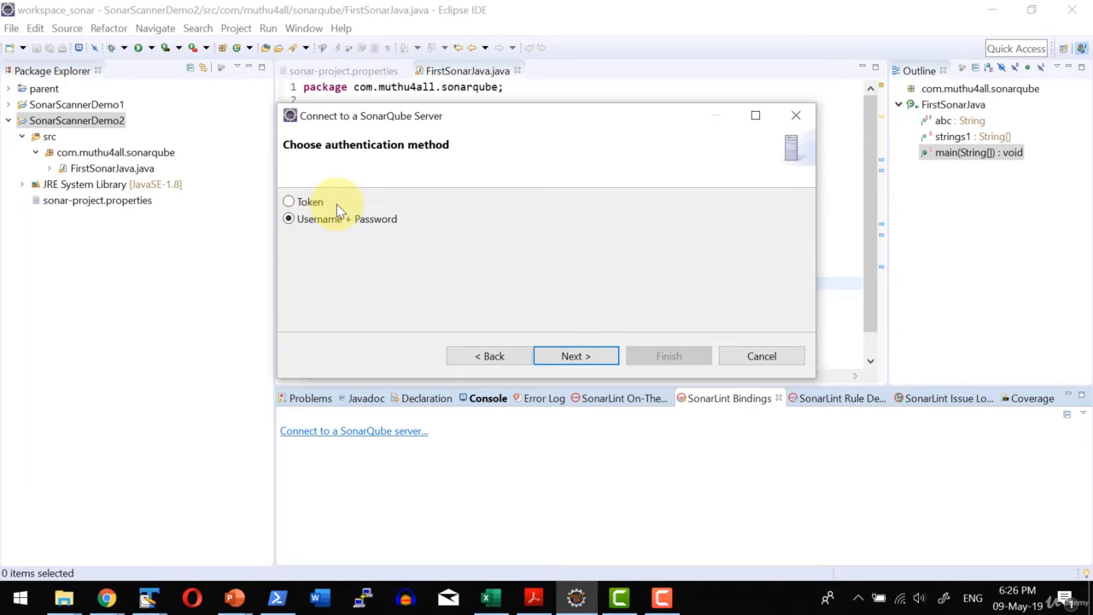
Choose username and password authentication for the connection, and submit the account username and password.
left_click(576, 356)
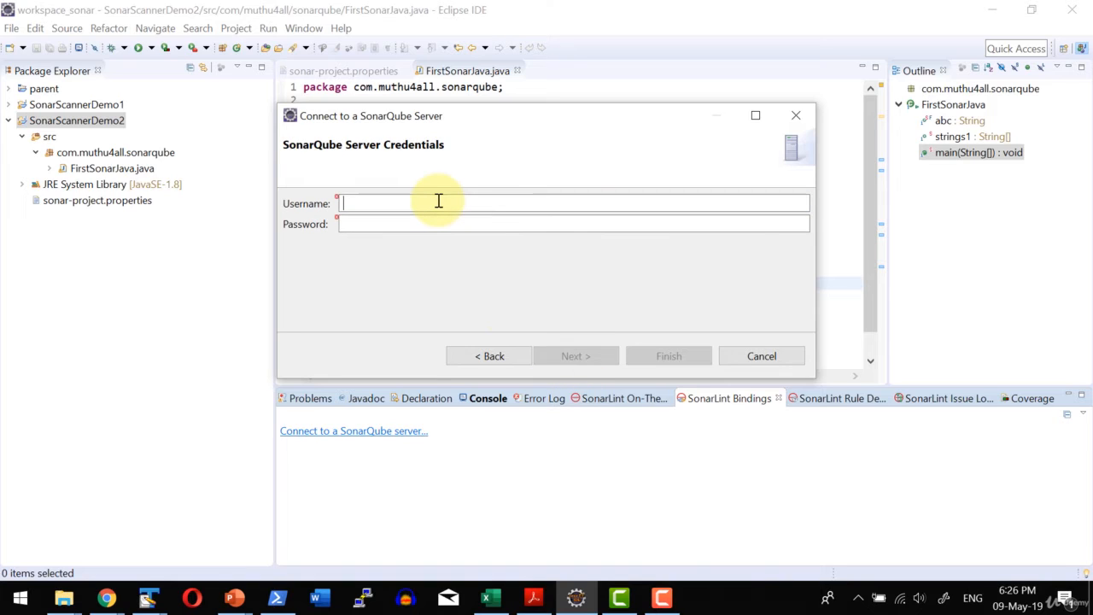
type("ad")
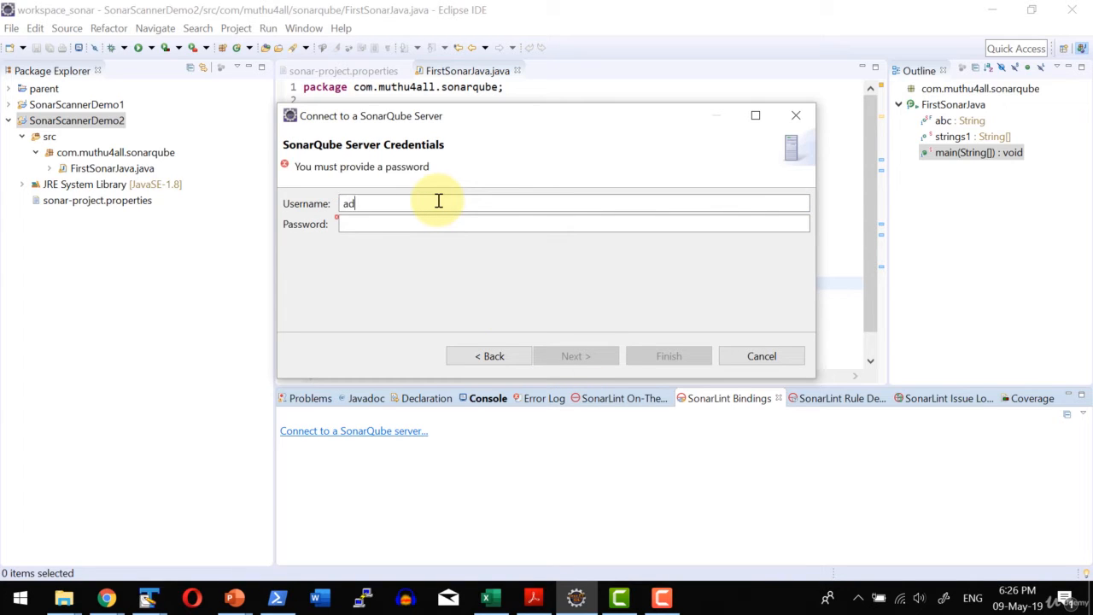
type("min")
key("Tab")
type("admin")
key("Return")
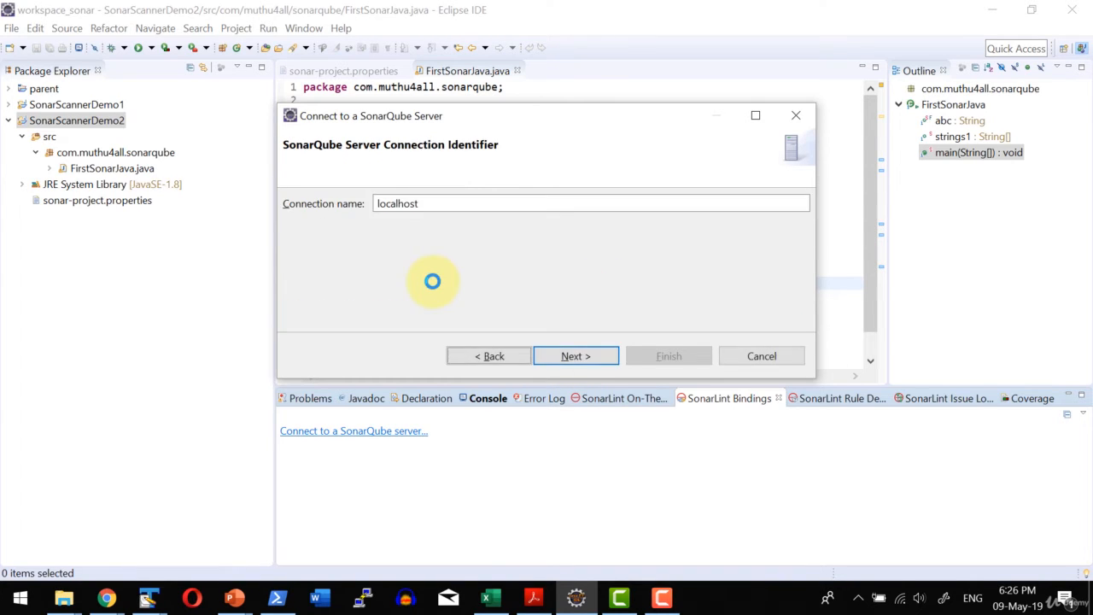
Name the server connection "localhost - sonarqube" and finish creating it.
left_click(467, 204)
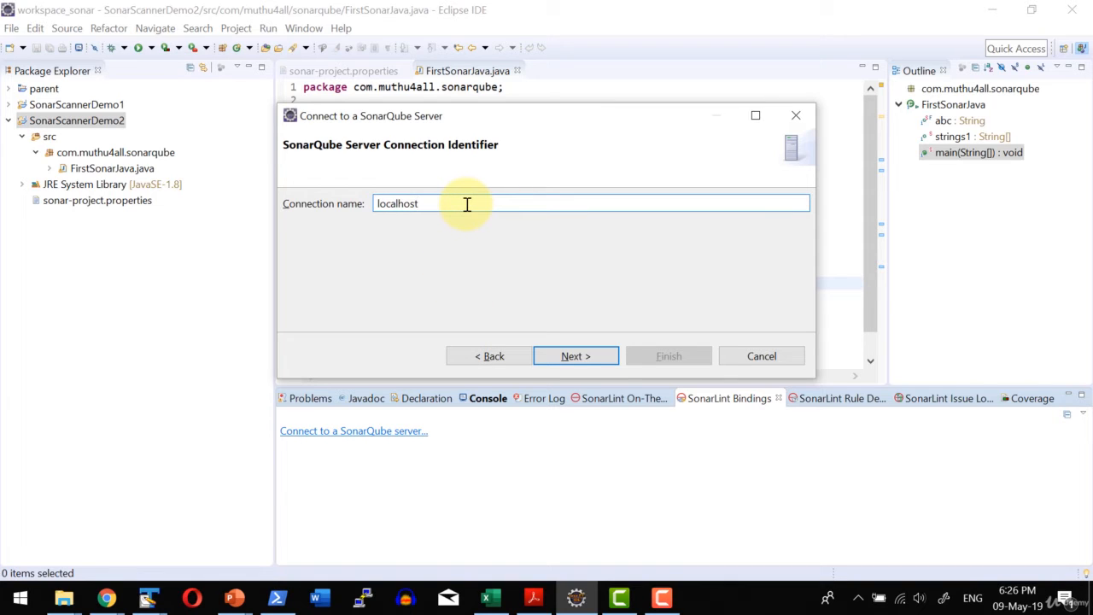
type("- sonarqube")
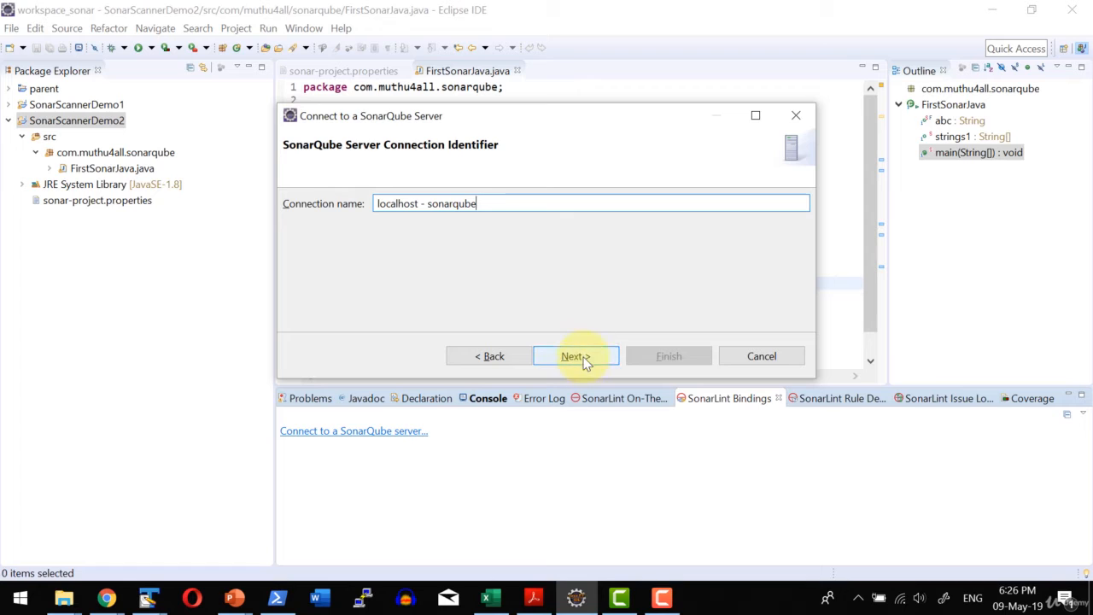
key("Return")
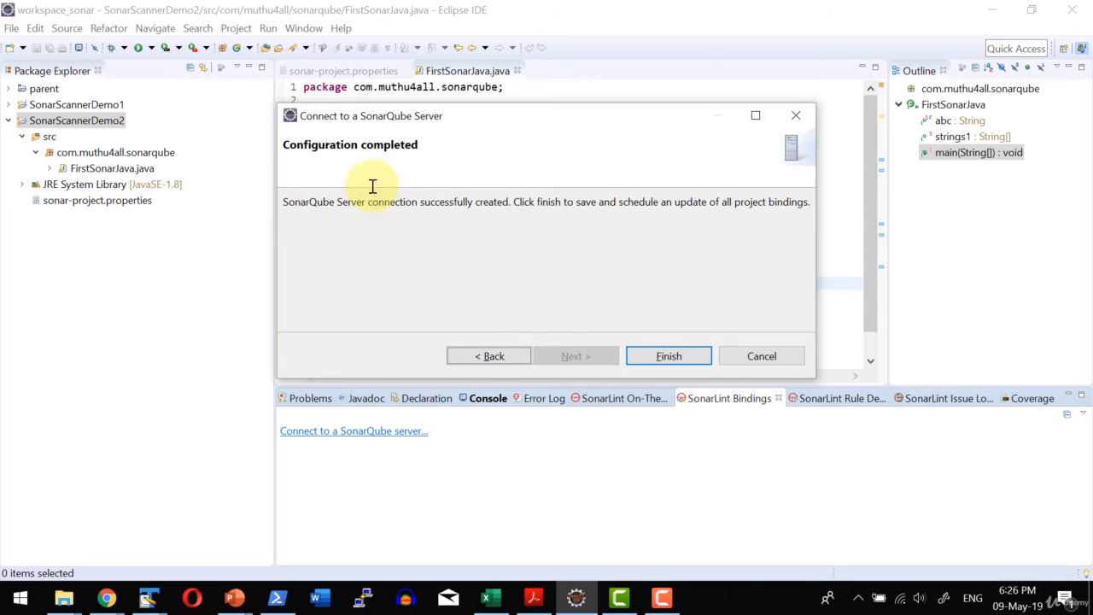
left_click(696, 356)
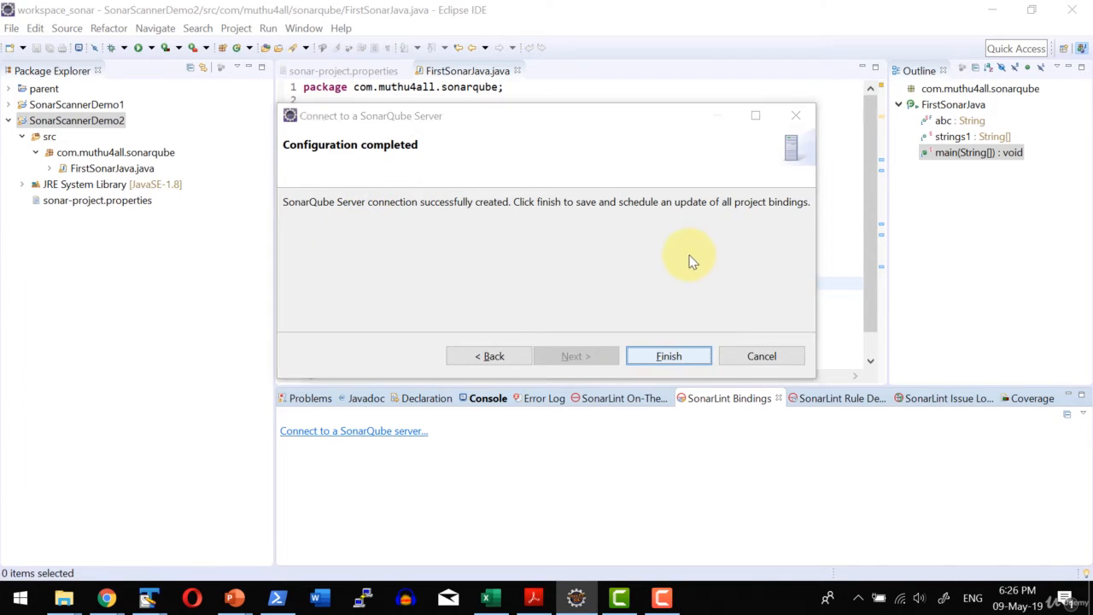
Add SonarScannerDemo2 as the project to bind to the SonarQube server, and continue to the server project choice.
left_click(762, 204)
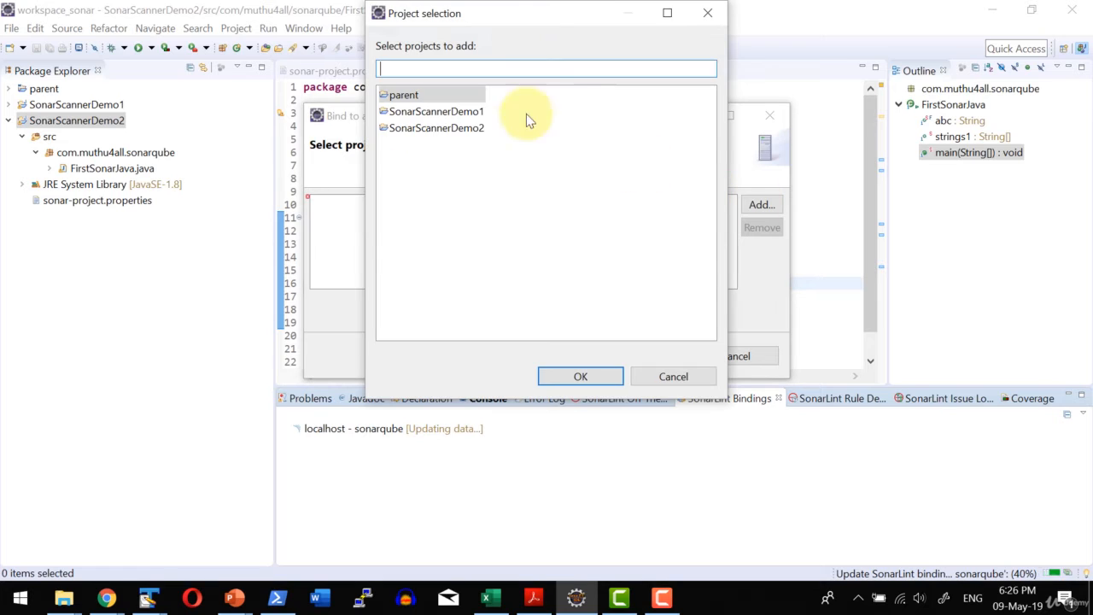
left_click(447, 128)
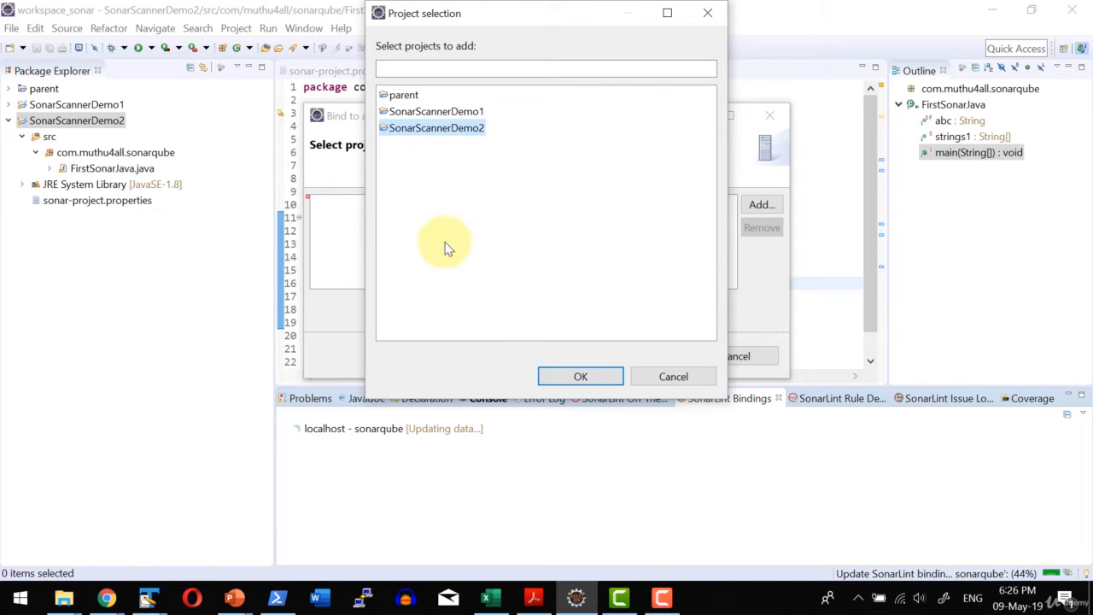
left_click(609, 377)
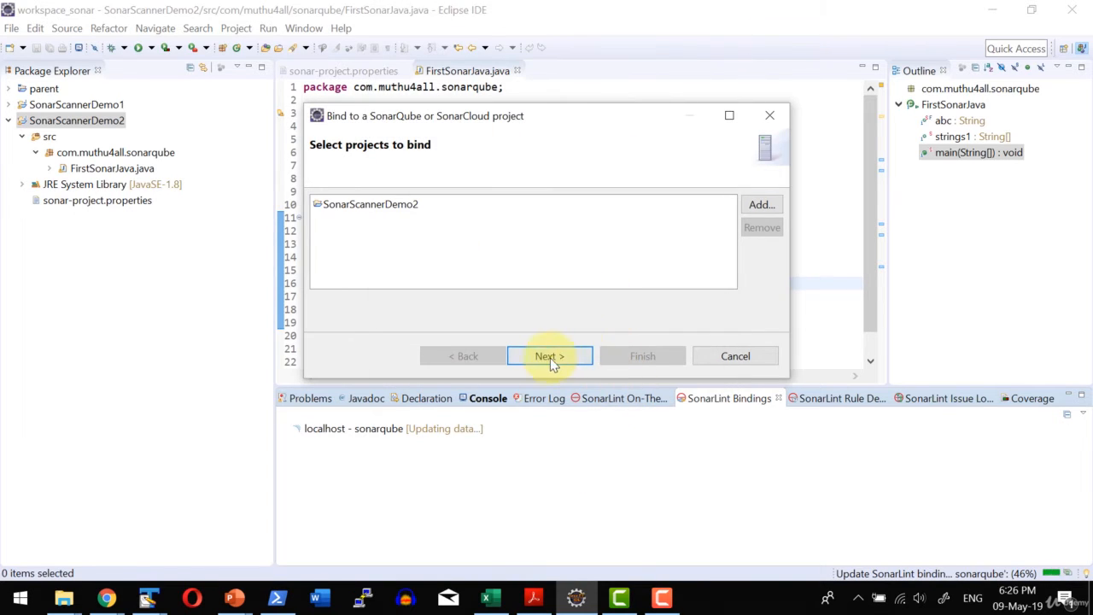
left_click(546, 359)
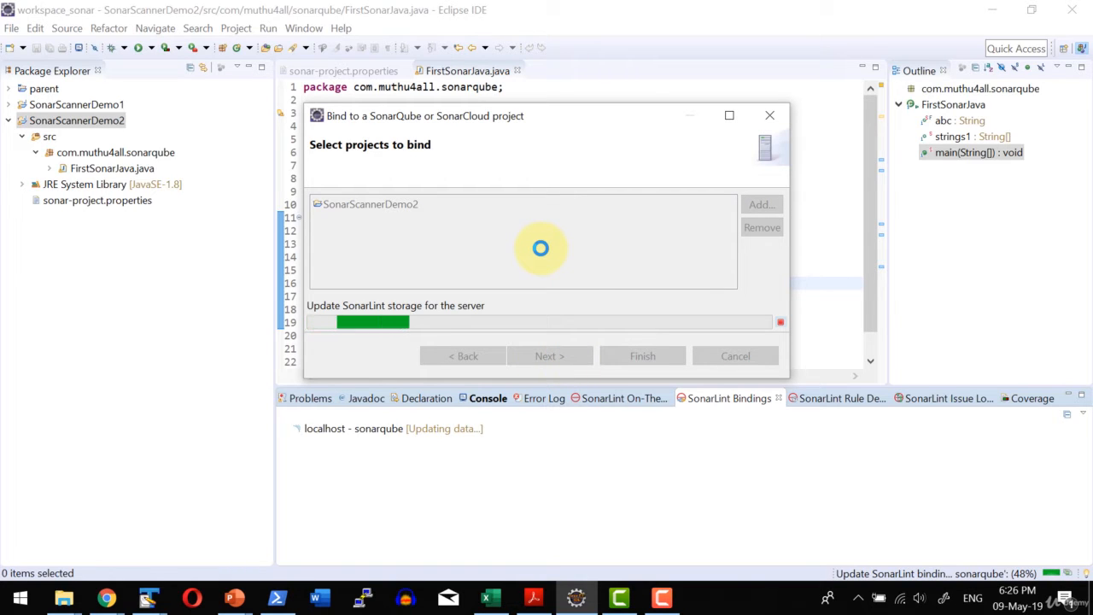
Bind it to the server project "Simple 2 Java Project analyzed with the SonarQube Scanner" and finish the binding.
type("S")
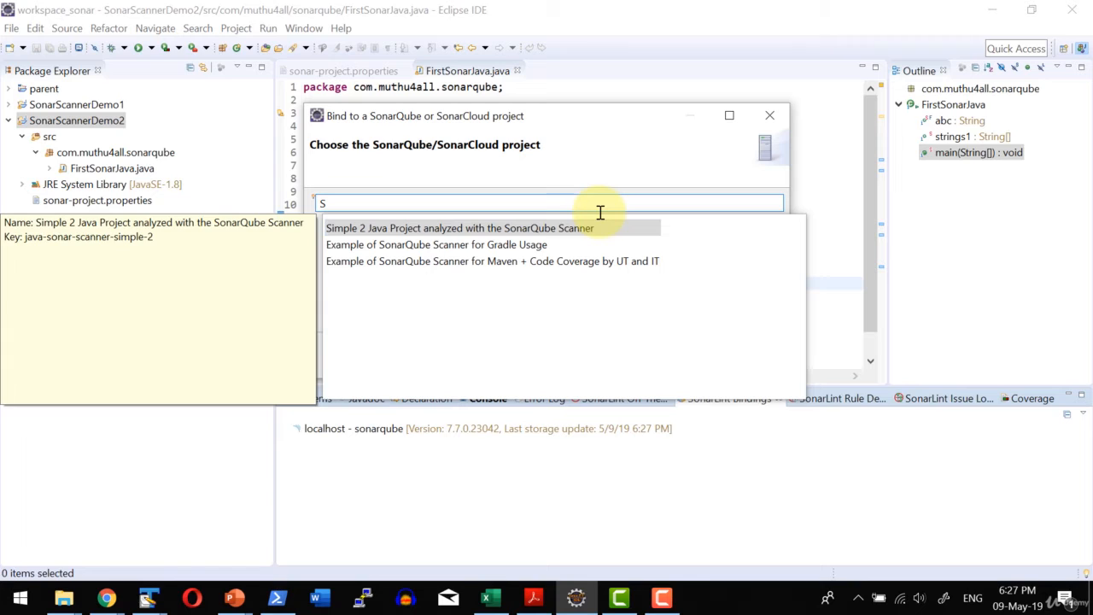
left_click(394, 229)
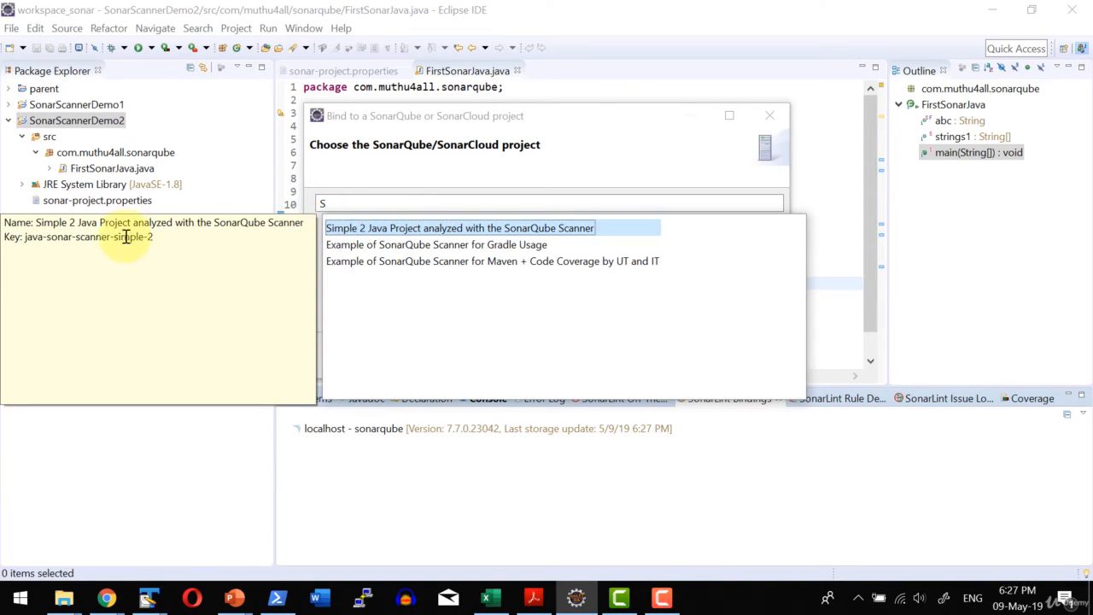
left_click(24, 240)
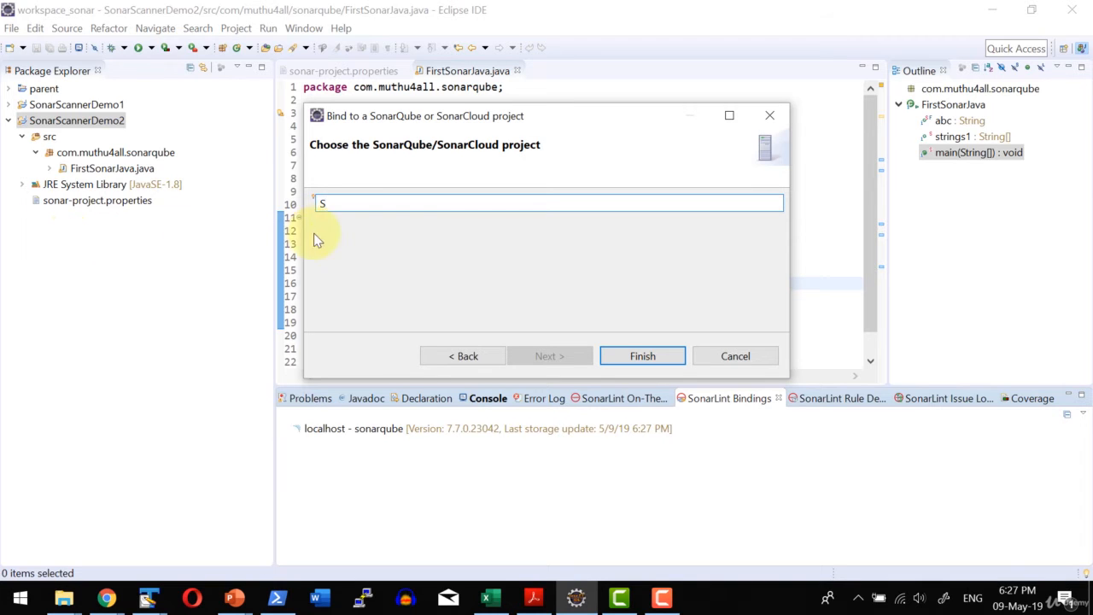
left_click(642, 355)
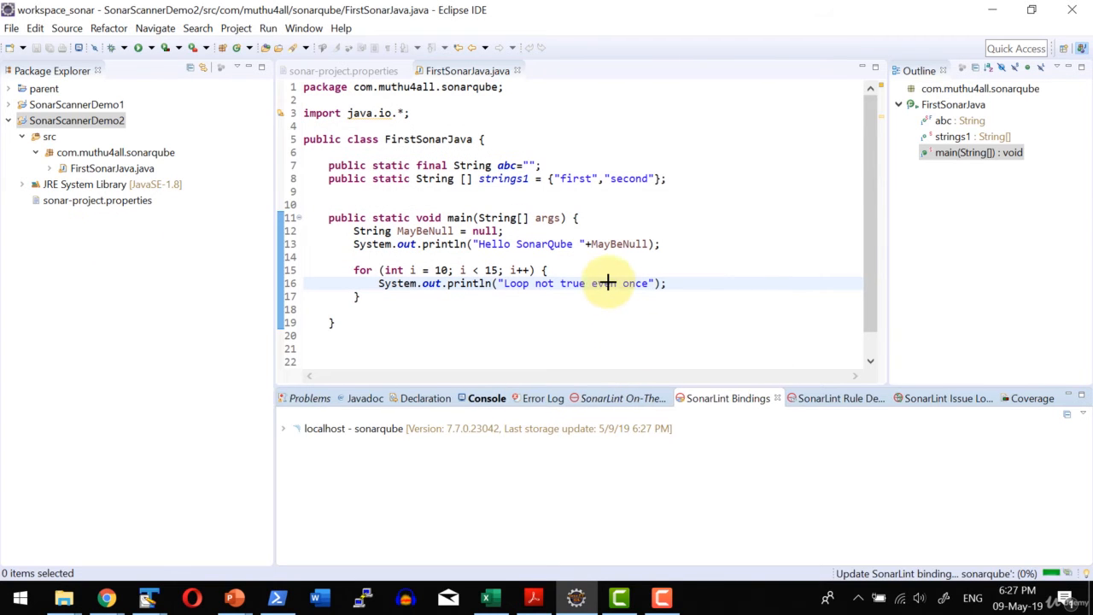
Check the SonarLint message on the strings1 field in FirstSonarJava.java.
left_click(686, 256)
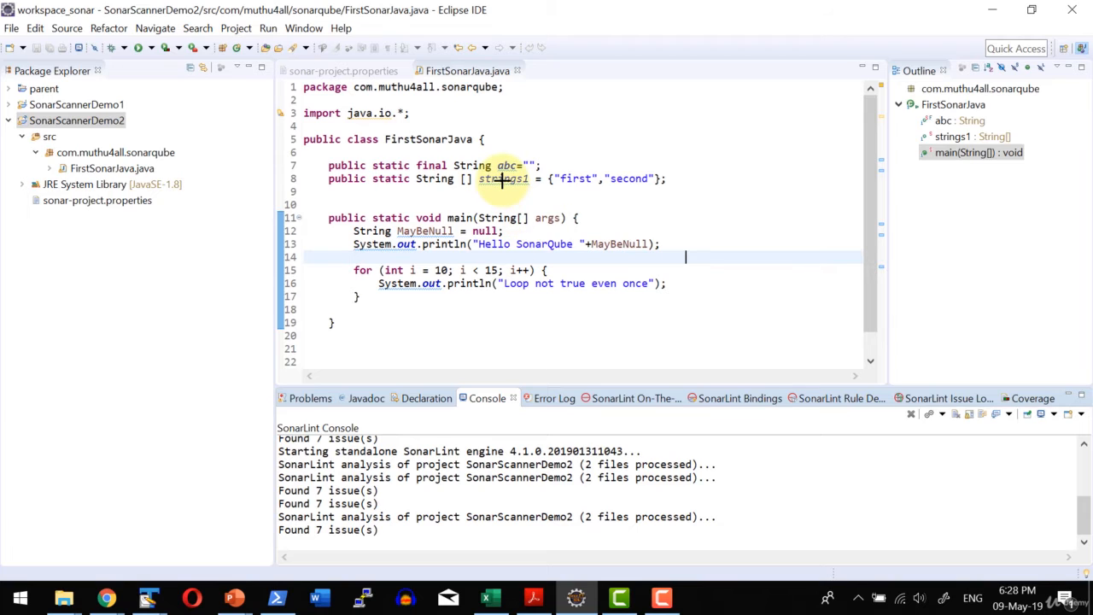
mouse_move(502, 179)
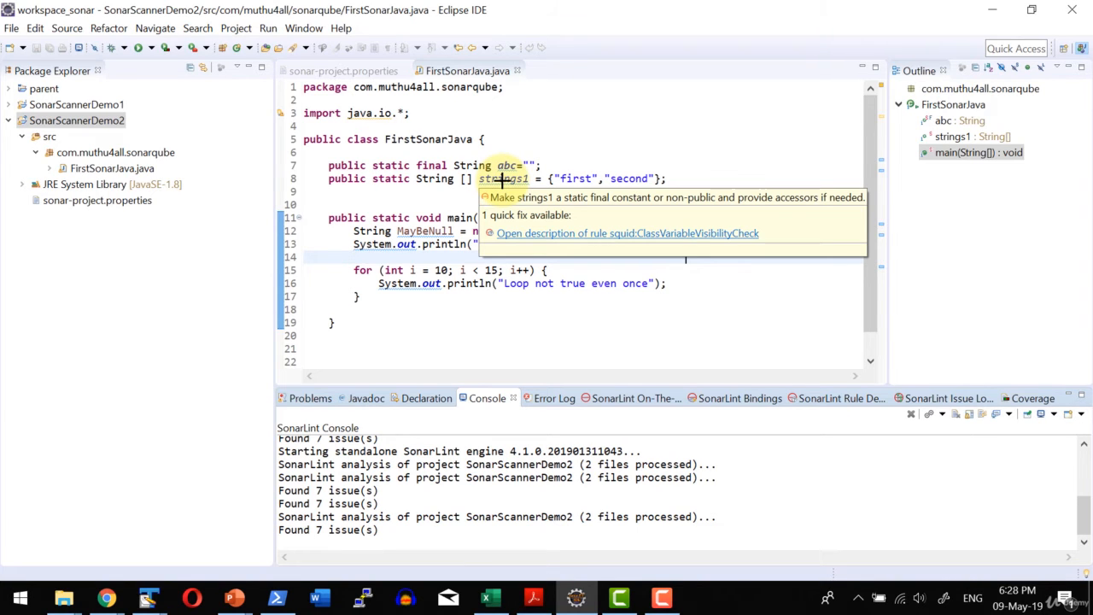
left_click(691, 323)
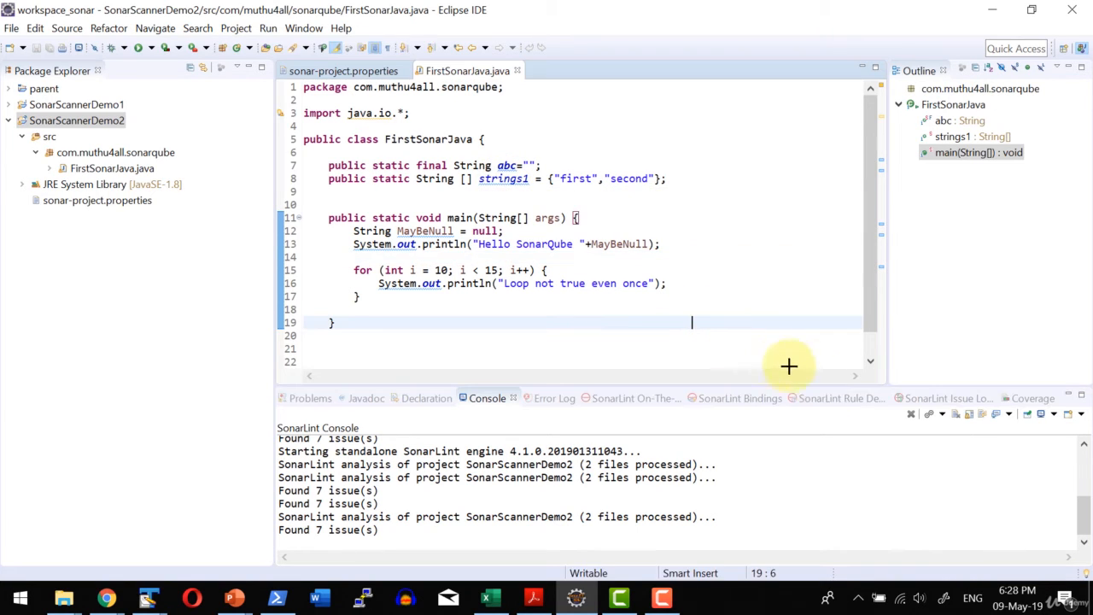
Show the SonarLint on-the-fly issues in an enlarged pane, and view the rule description of the issue about making strings1 a static final constant.
left_click(620, 399)
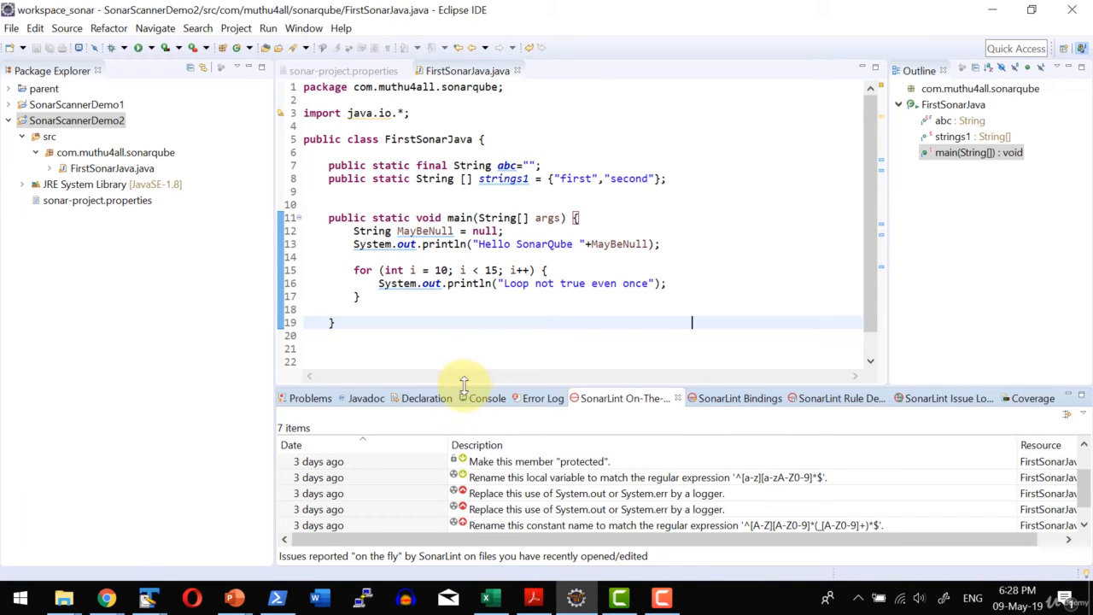
left_click_drag(465, 384, 455, 301)
left_click(574, 378)
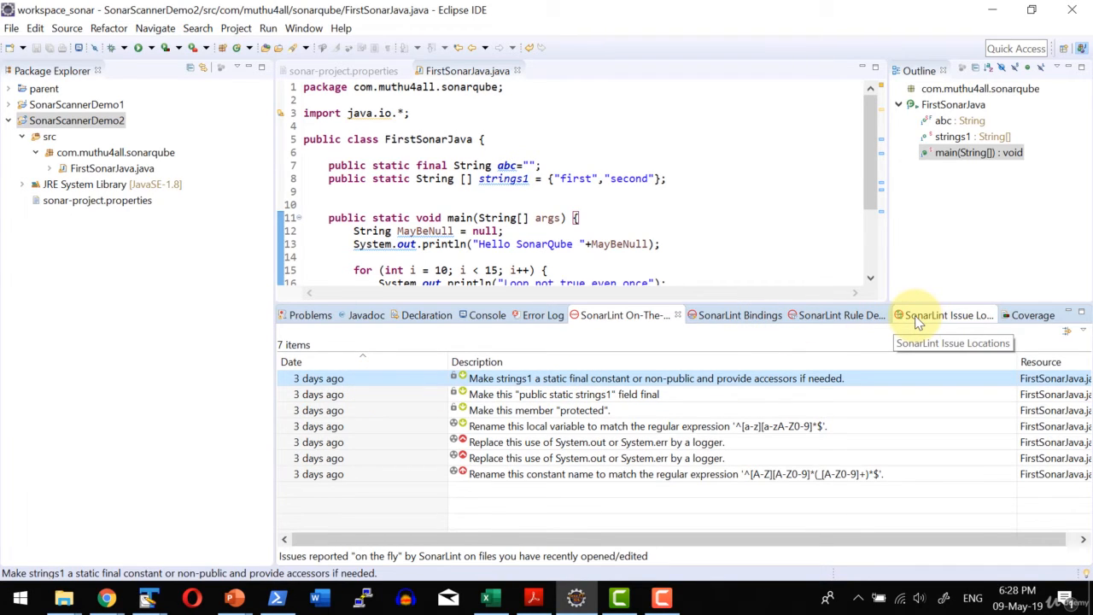
left_click(853, 318)
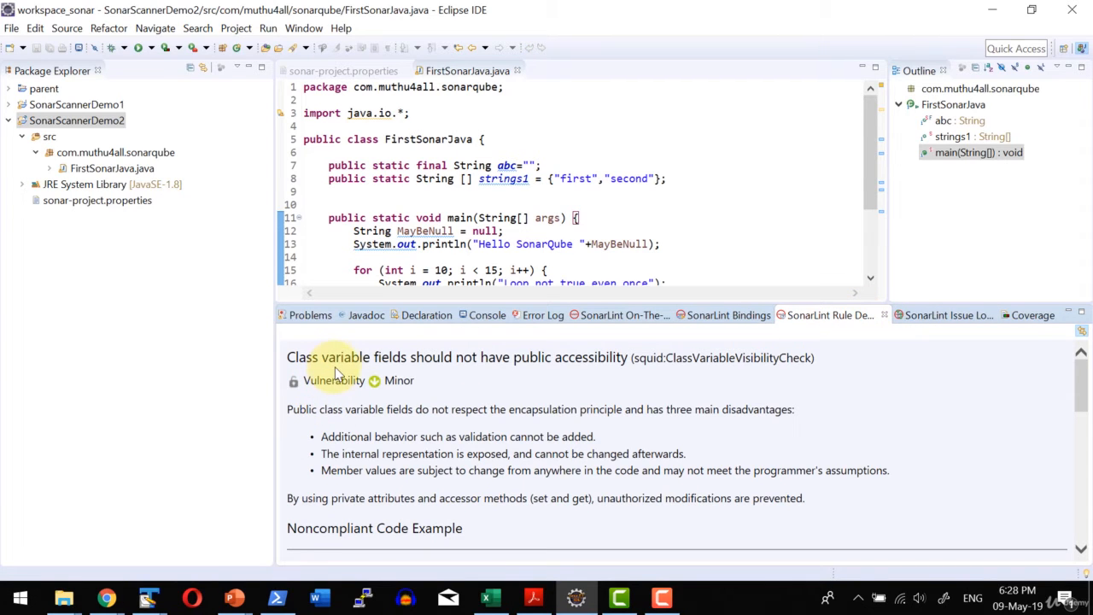
Read the rule description, including the code examples, for the first issue about replacing System.out or System.err by a logger.
left_click(600, 319)
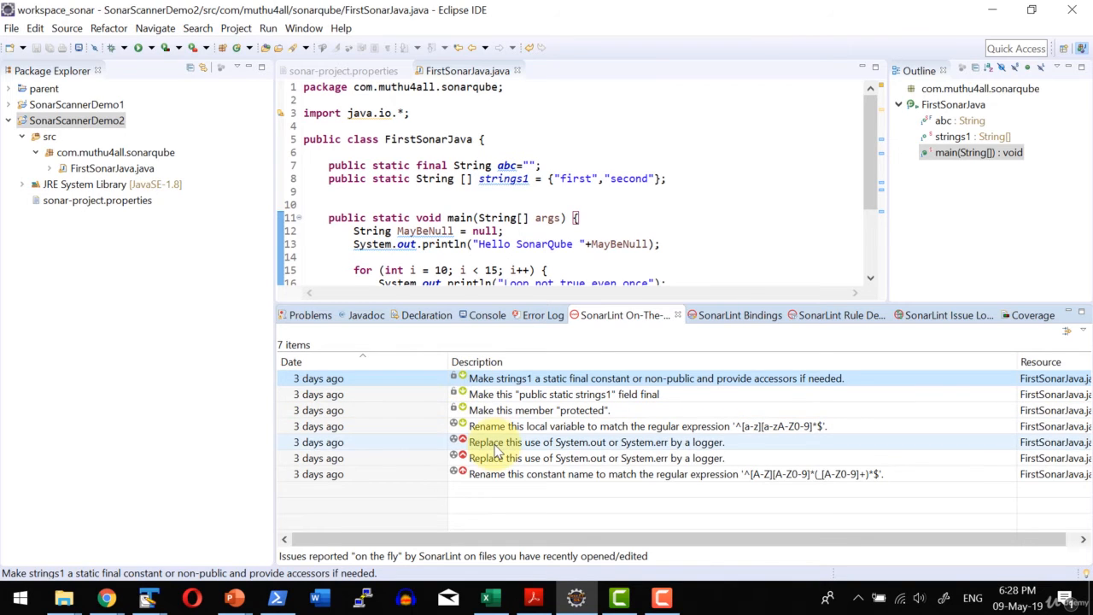
left_click(465, 442)
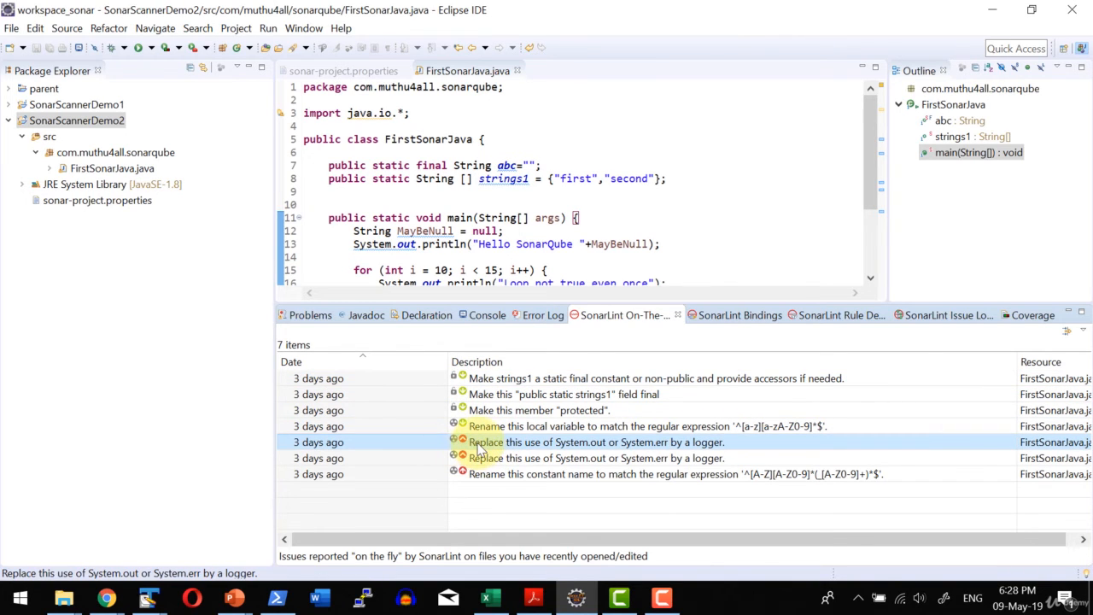
left_click(854, 316)
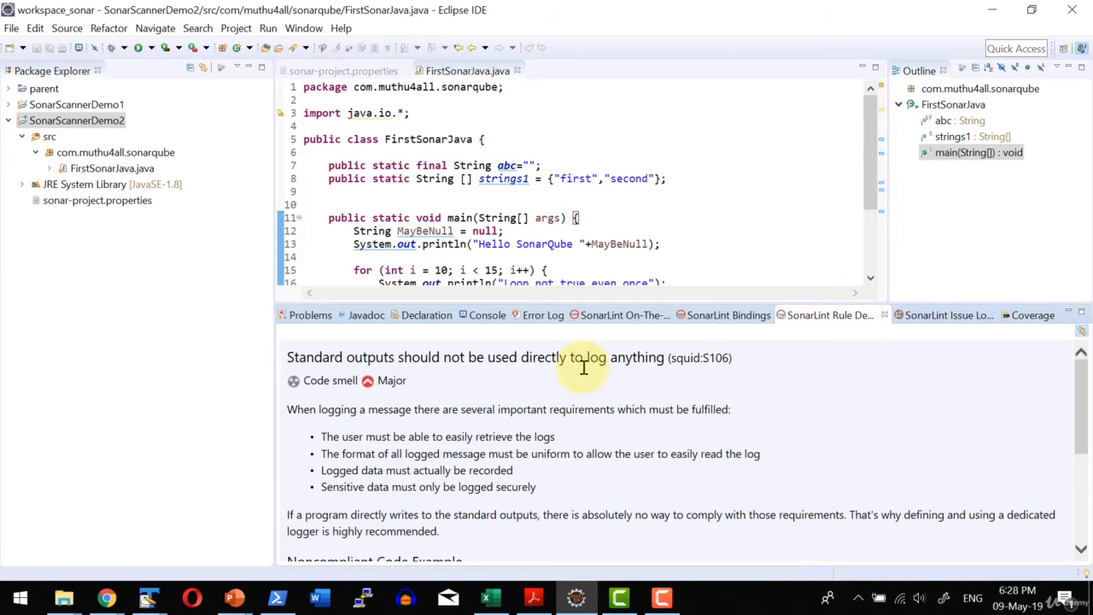
scroll(389, 386, "down", 5)
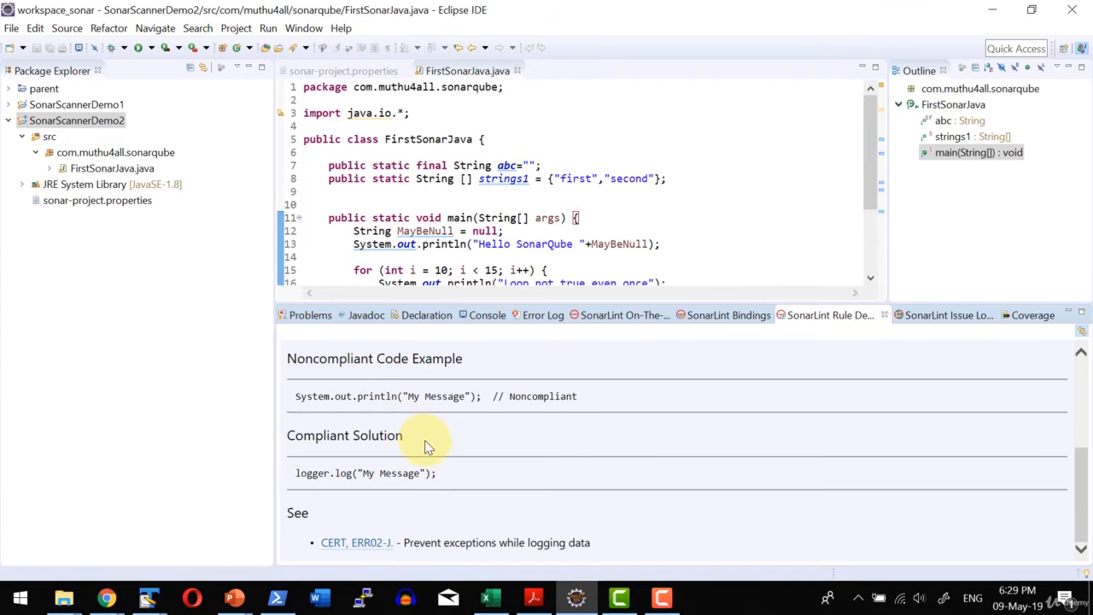
scroll(427, 479, "up", 5)
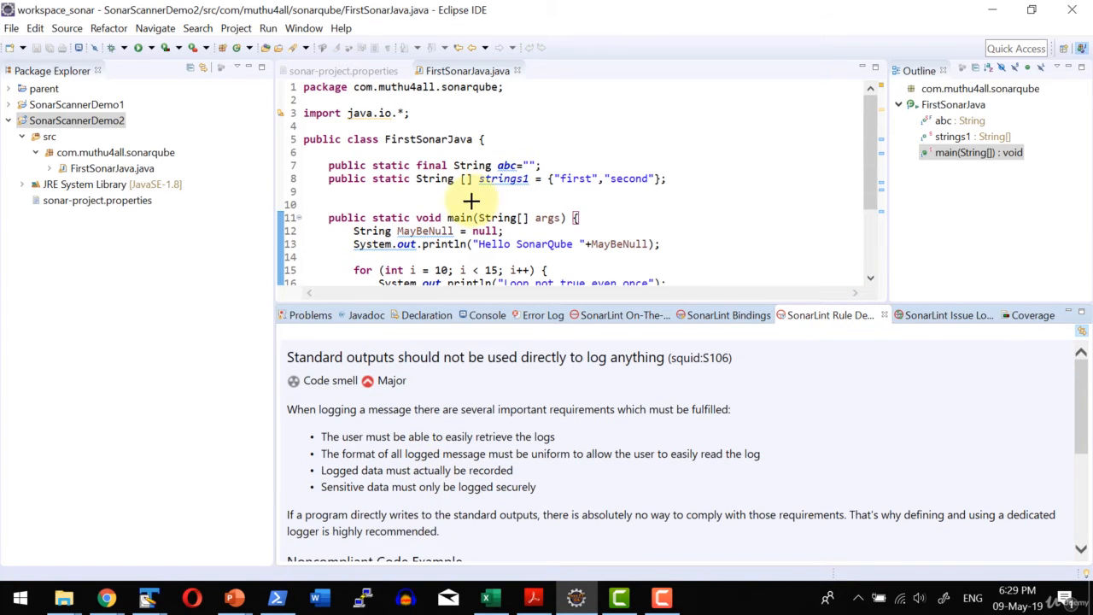
left_click(446, 218)
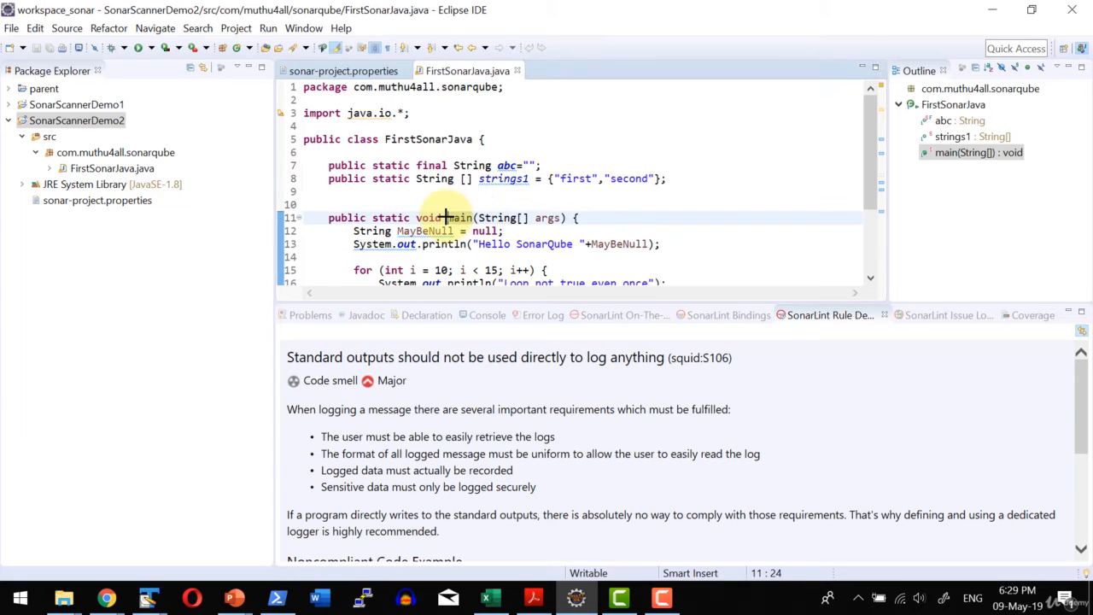
scroll(446, 217, "down", 3)
left_click(446, 216)
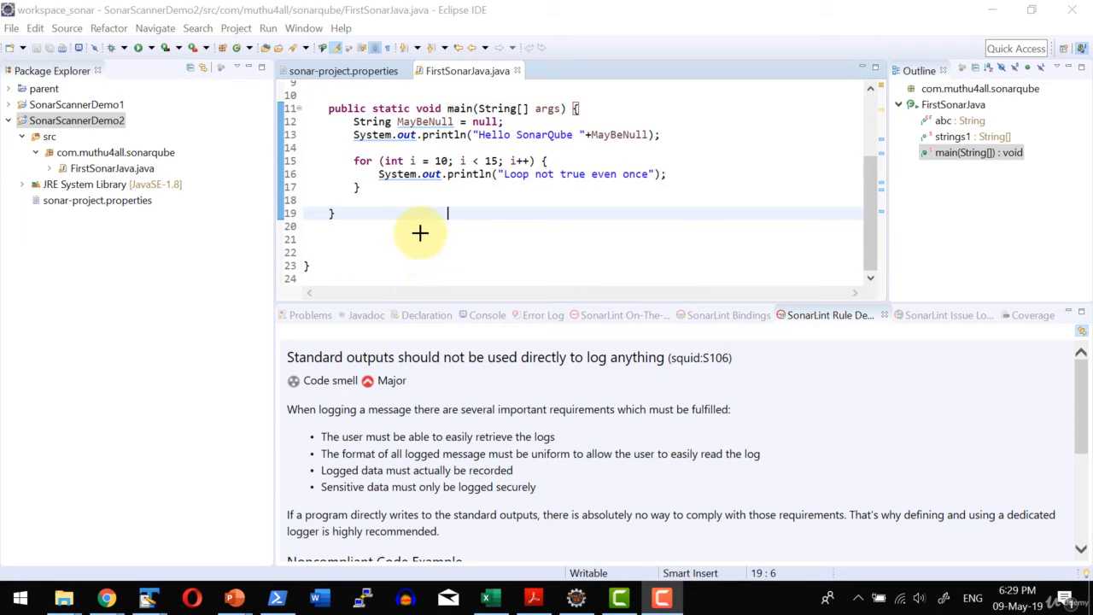
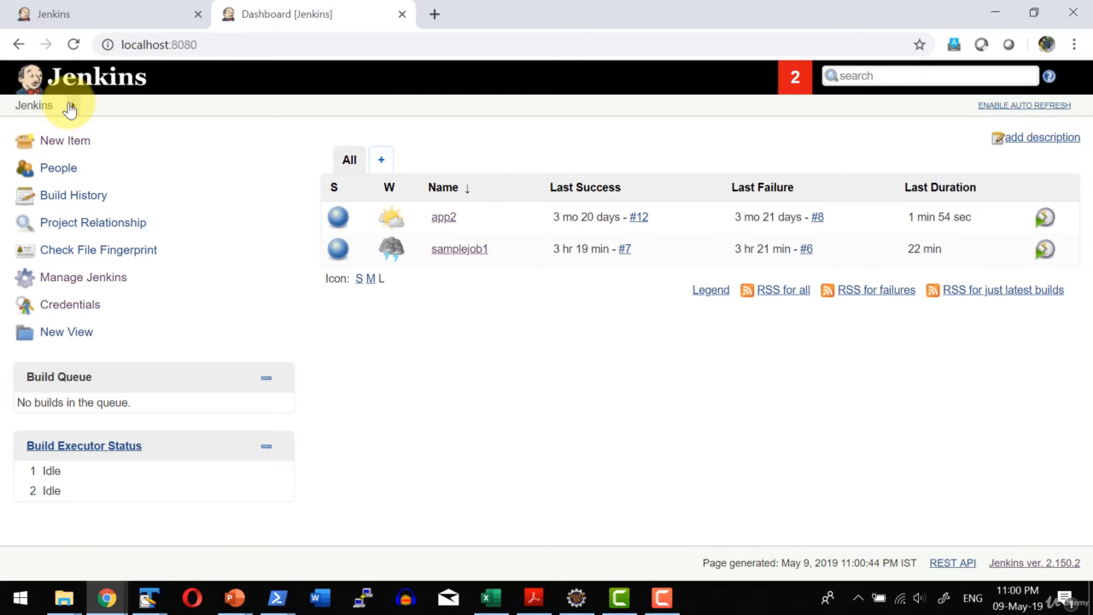
Open the Jenkins system configuration and review the SonarQube server's name, URL and authentication token settings.
left_click(109, 79)
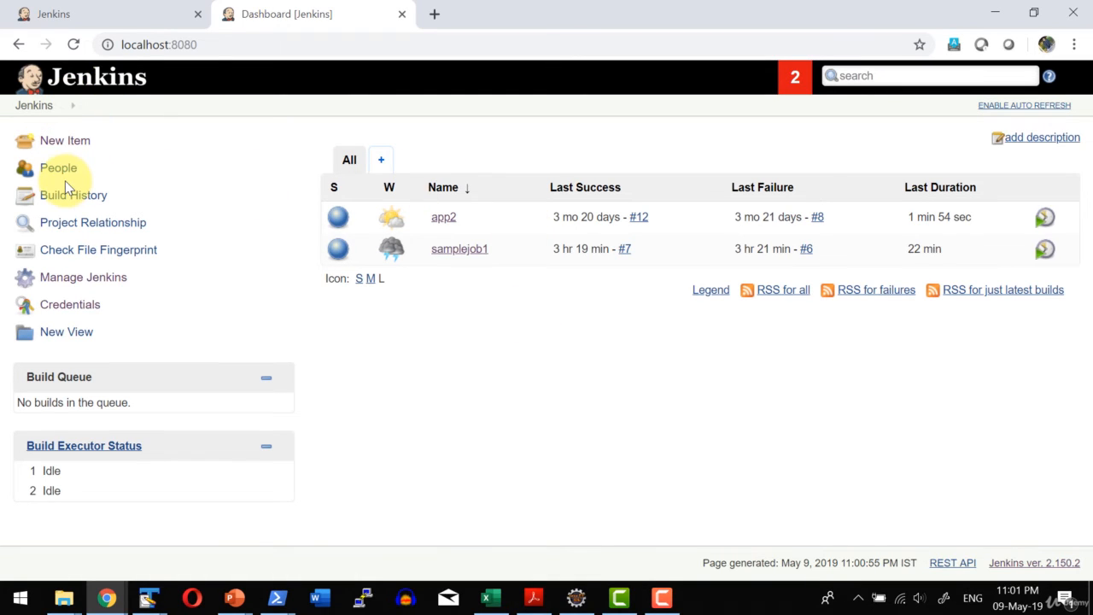
left_click(73, 278)
left_click(435, 188)
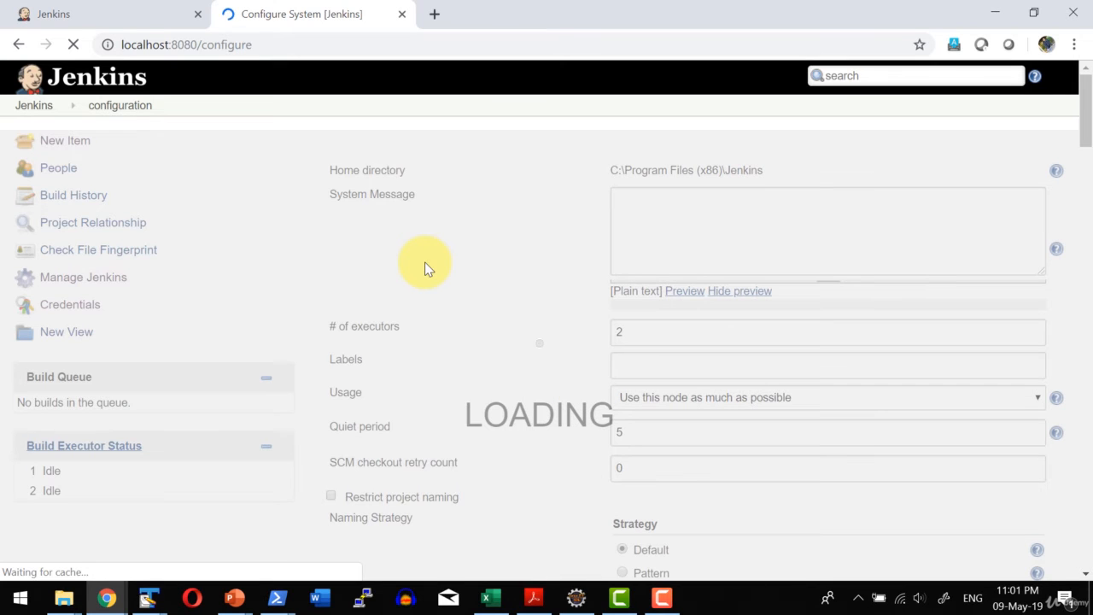
scroll(427, 268, "down", 5)
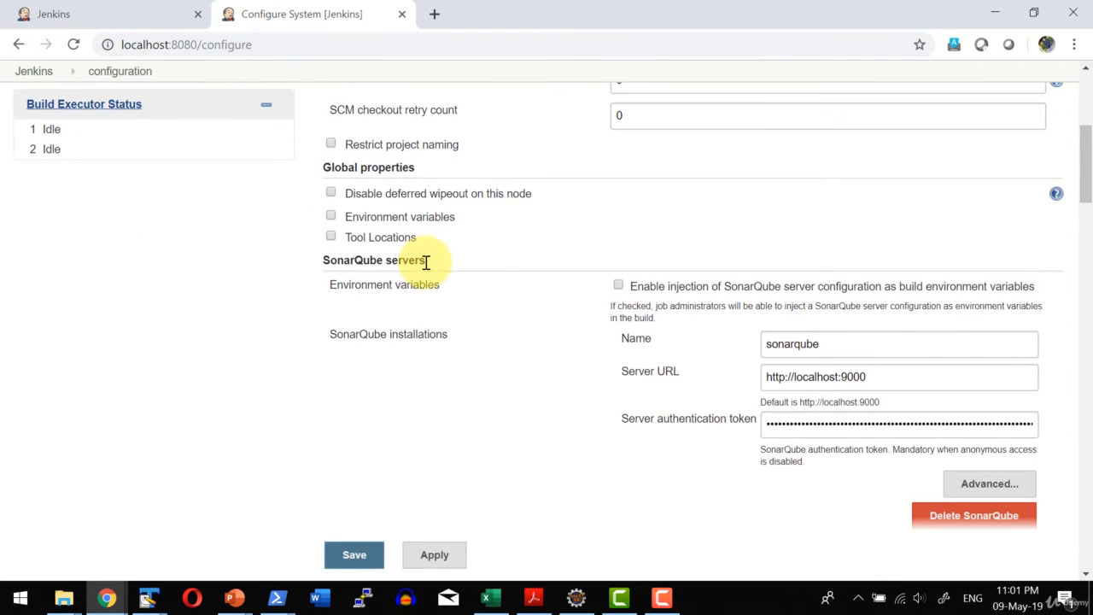
scroll(427, 263, "down", 1)
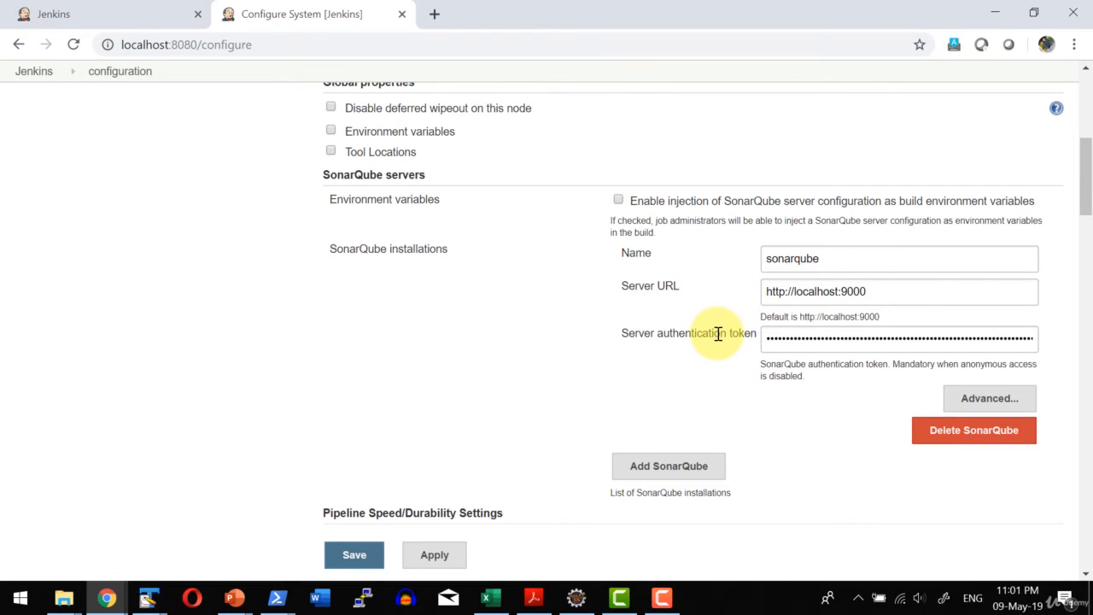
scroll(555, 312, "down", 1)
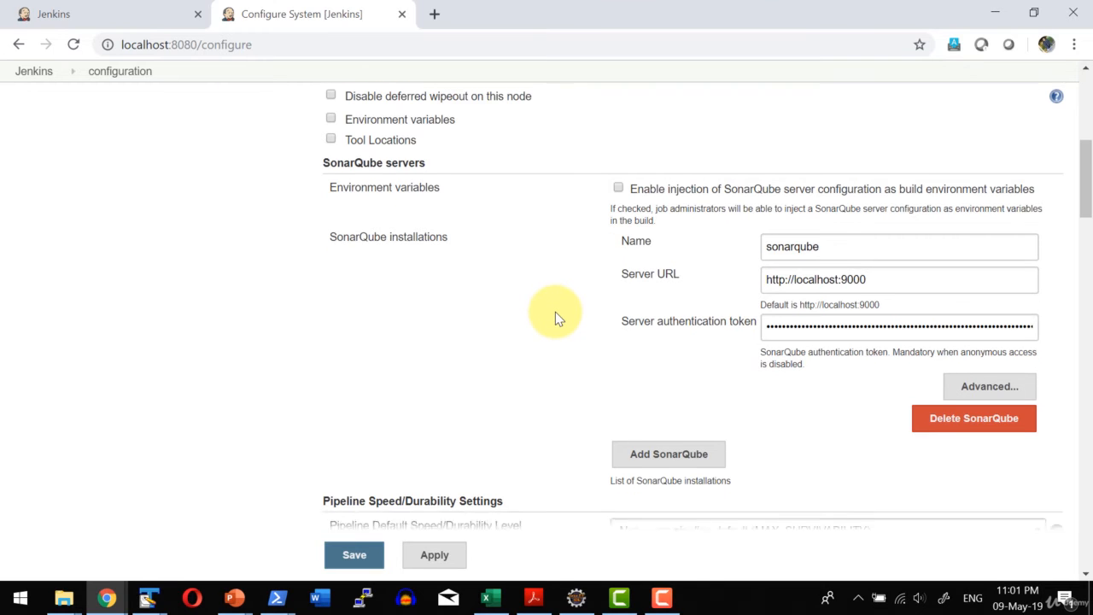
scroll(556, 312, "up", 1)
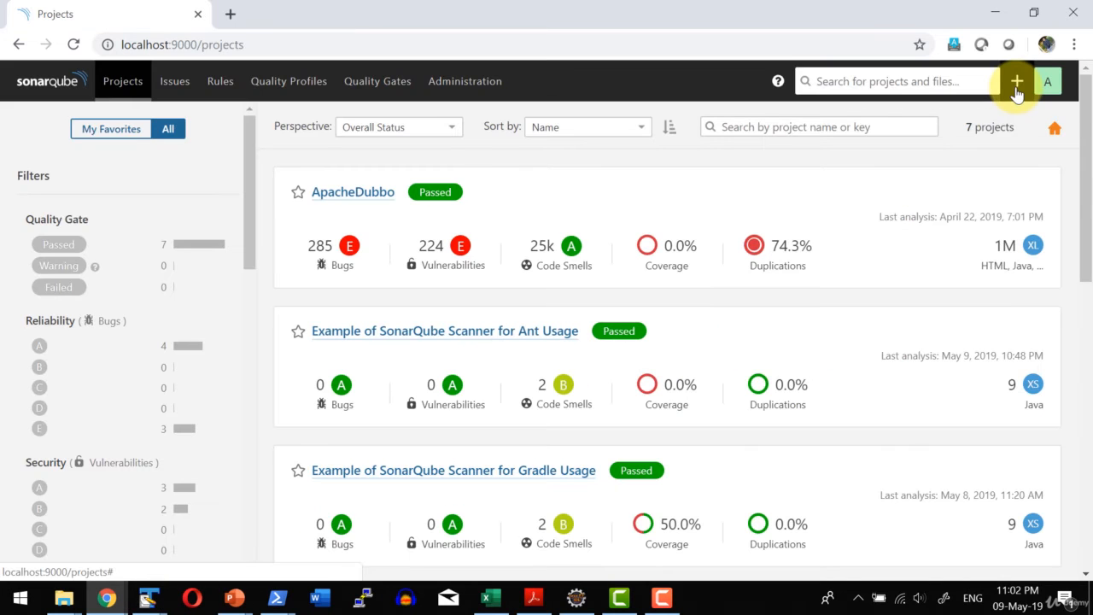
Switch to SonarQube and open the token section in the security settings of the administrator account.
left_click(1016, 89)
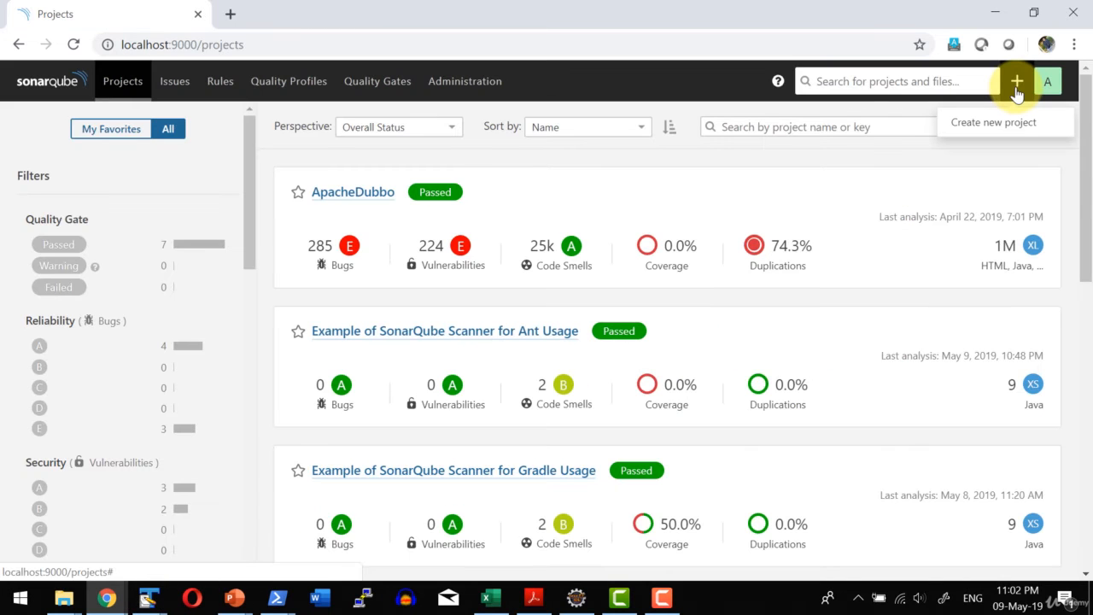
left_click(1048, 82)
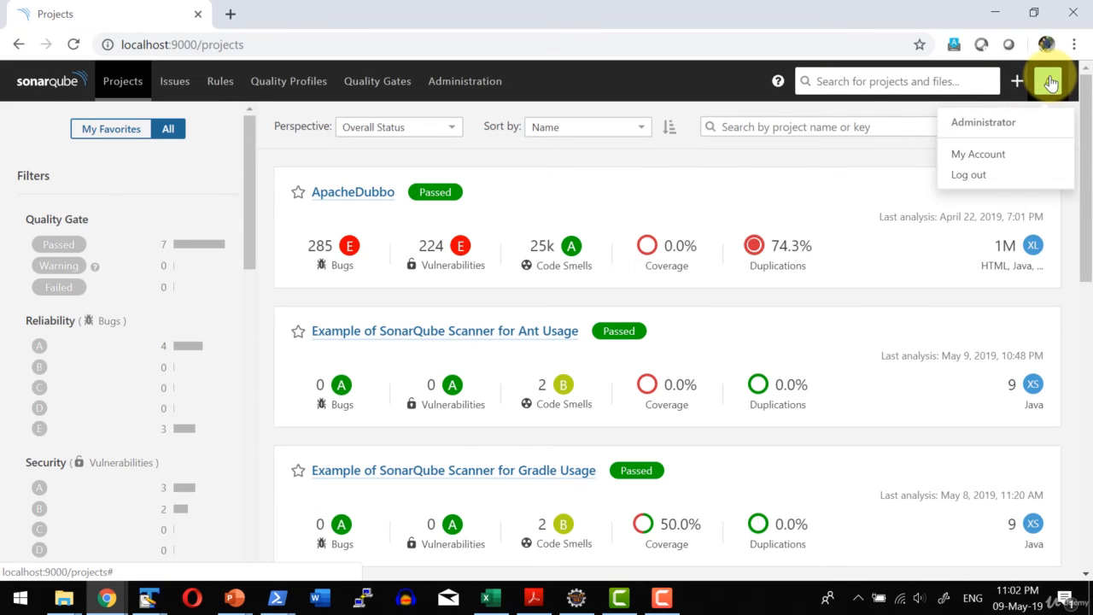
left_click(978, 154)
left_click(639, 146)
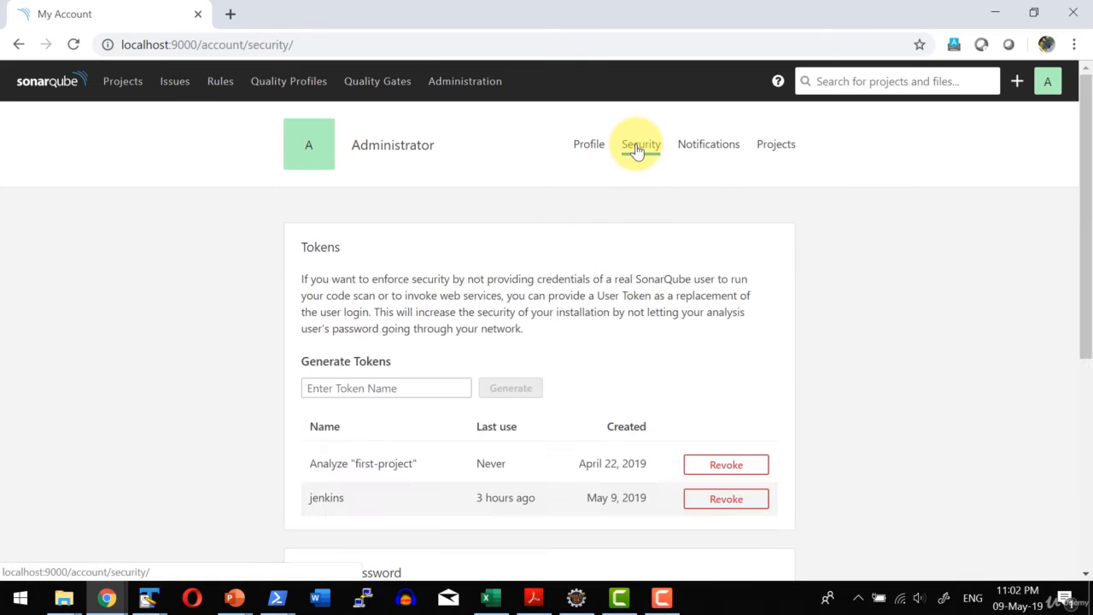
scroll(495, 324, "down", 1)
Generate a user token named Jenkins2, revoke it again, and return to Jenkins.
left_click(359, 302)
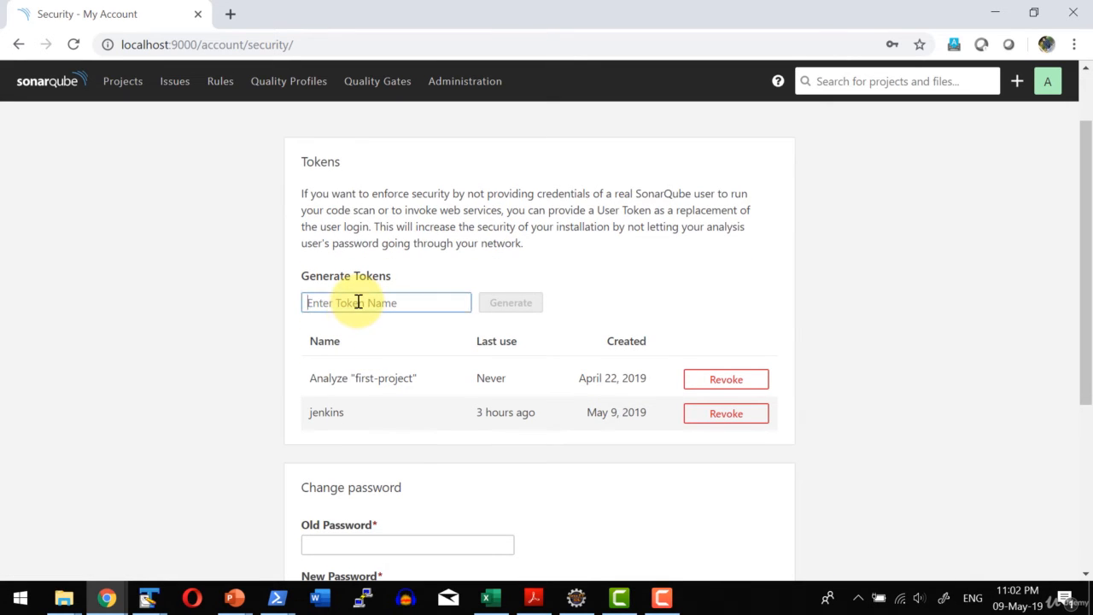
type("Jenkins2")
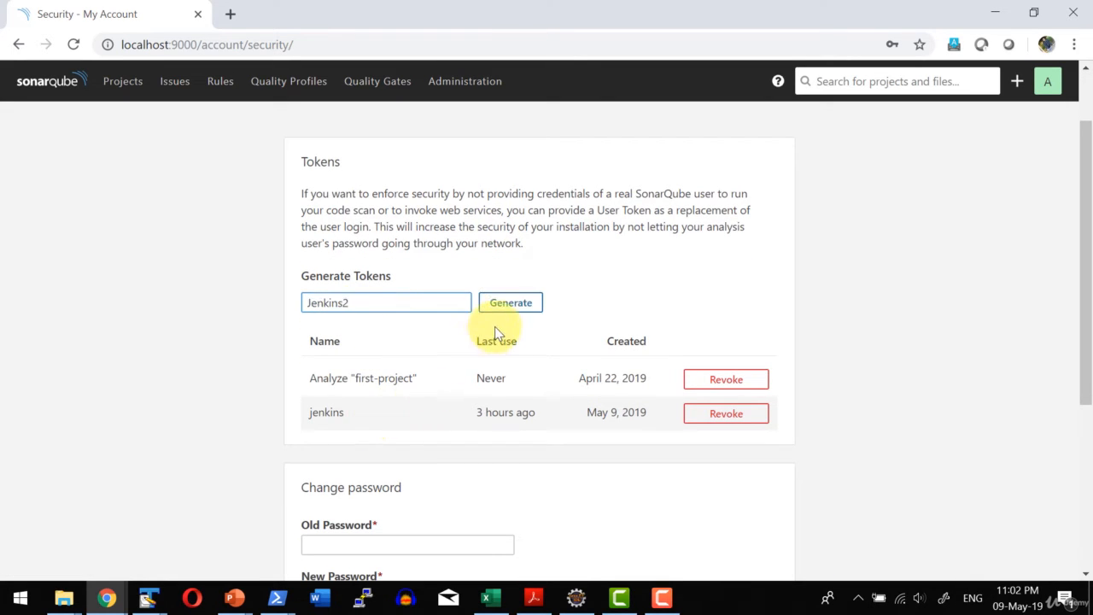
left_click(510, 303)
scroll(546, 299, "down", 1)
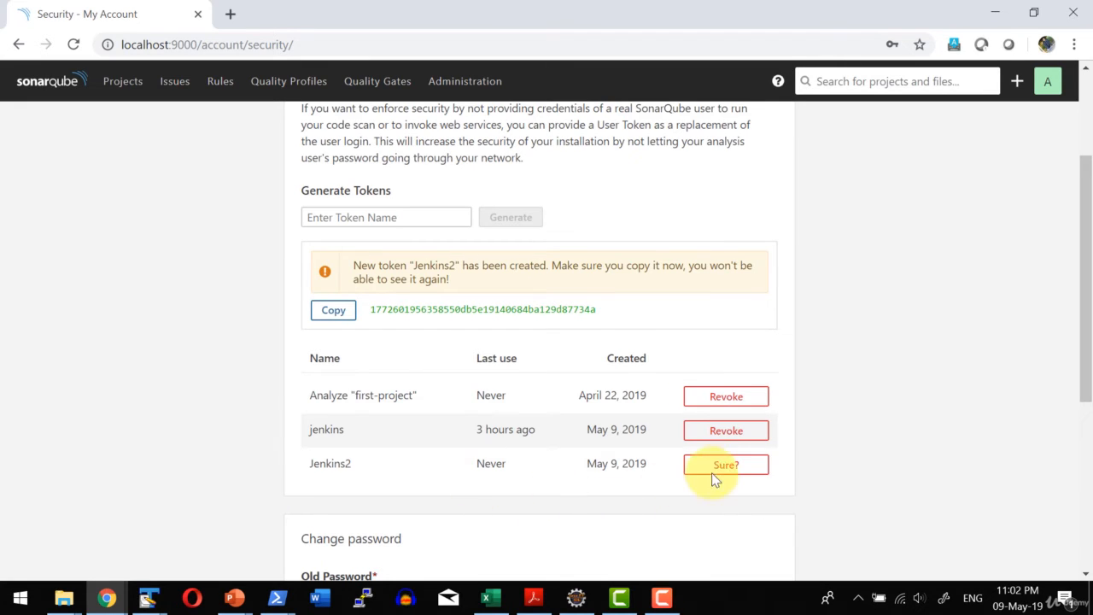
left_click(725, 475)
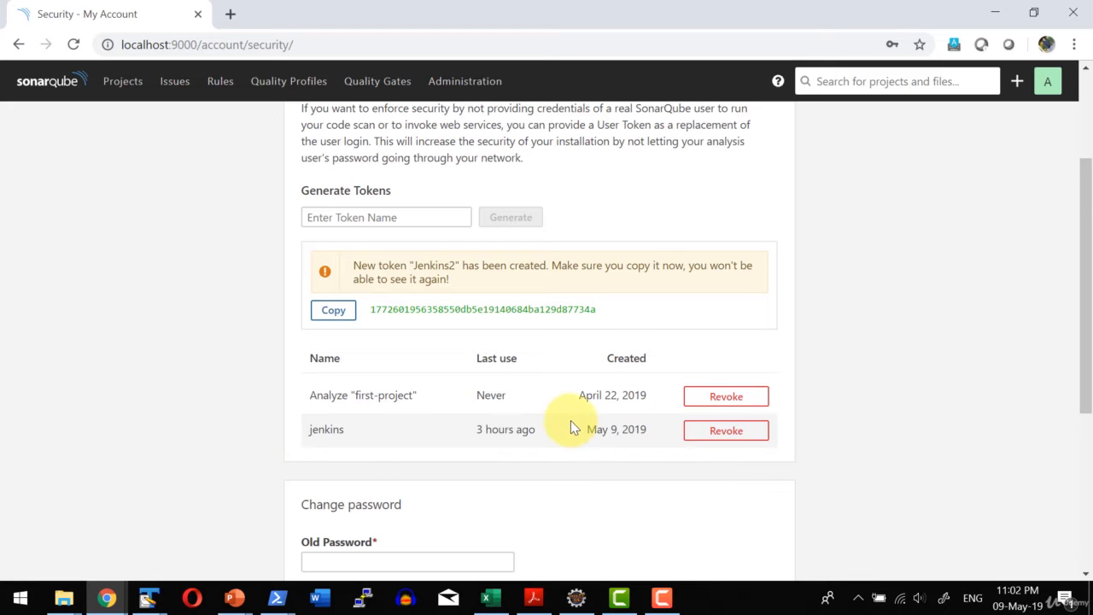
left_click(996, 12)
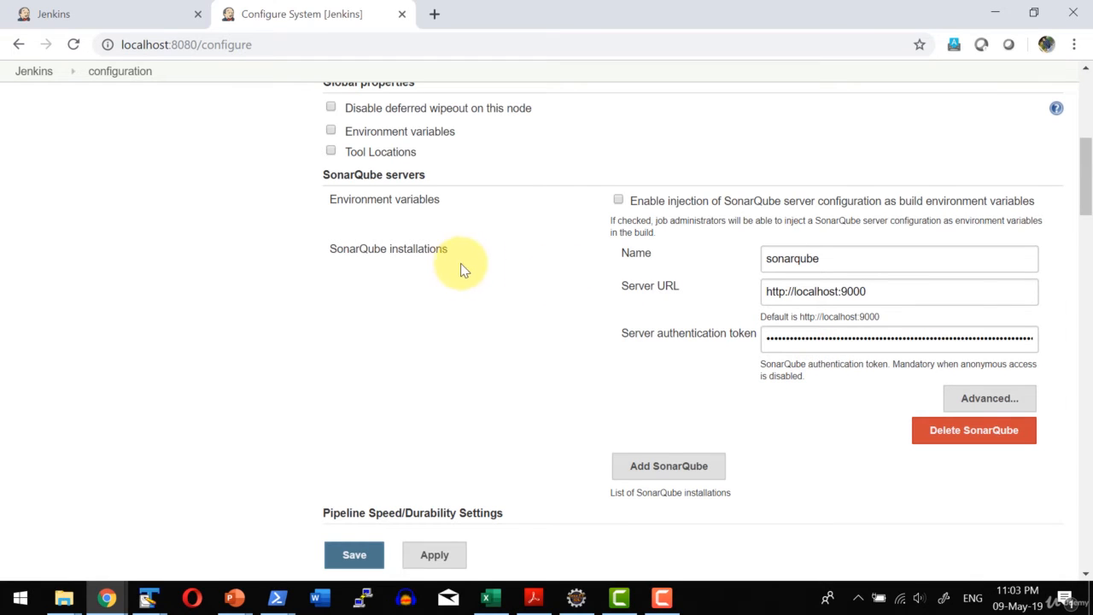
Open the Global Tool Configuration and examine the SonarQube Scanner installation's name, SONAR_RUNNER_HOME path and automatic install option.
scroll(454, 268, "up", 5)
key("alt+Left")
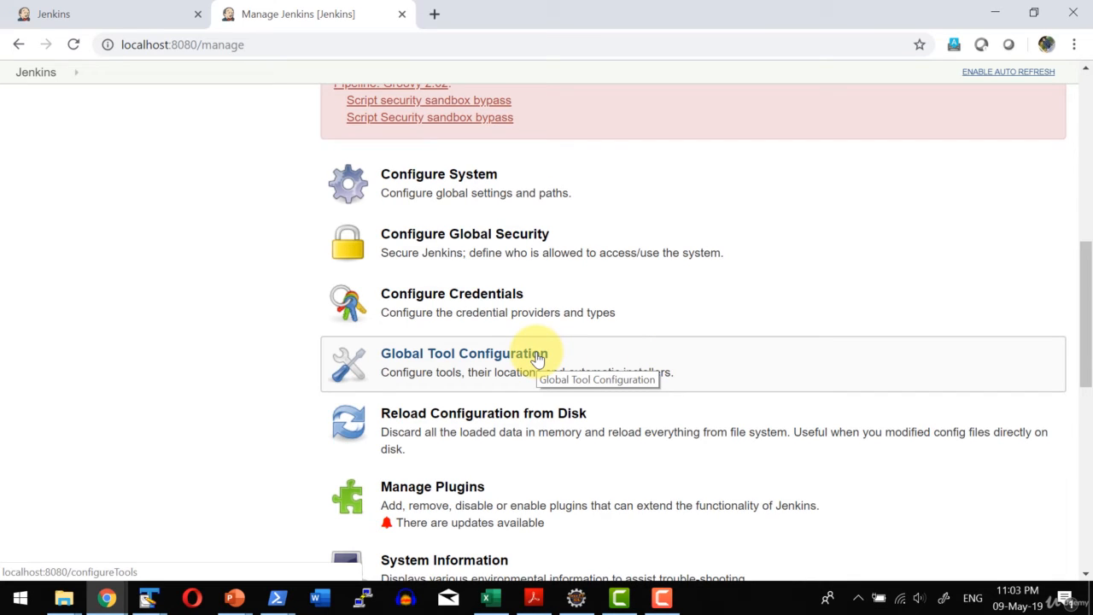
left_click(475, 362)
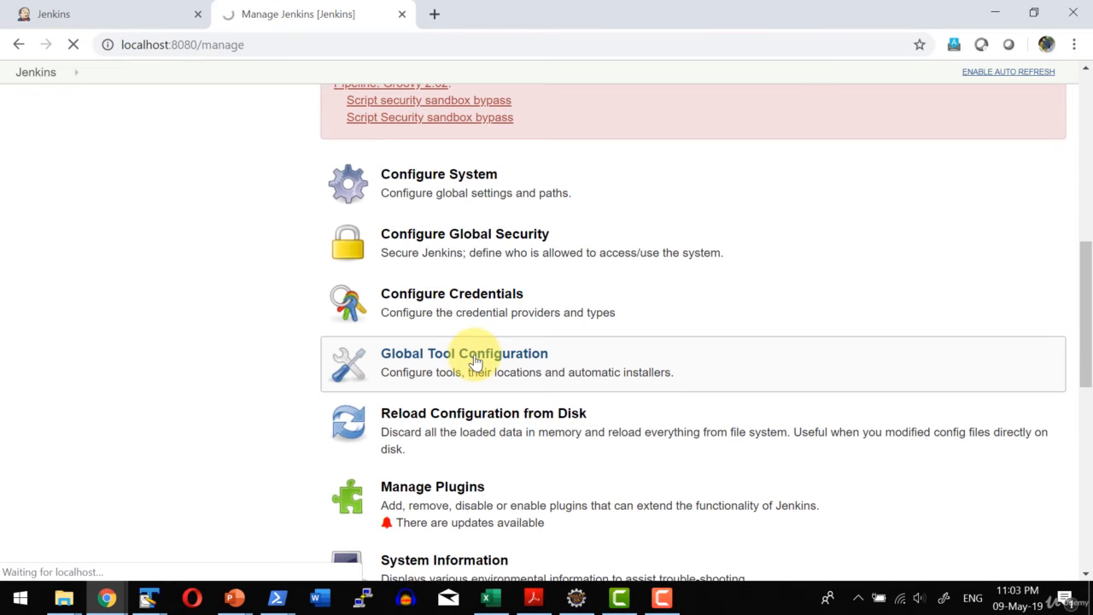
scroll(476, 342, "down", 10)
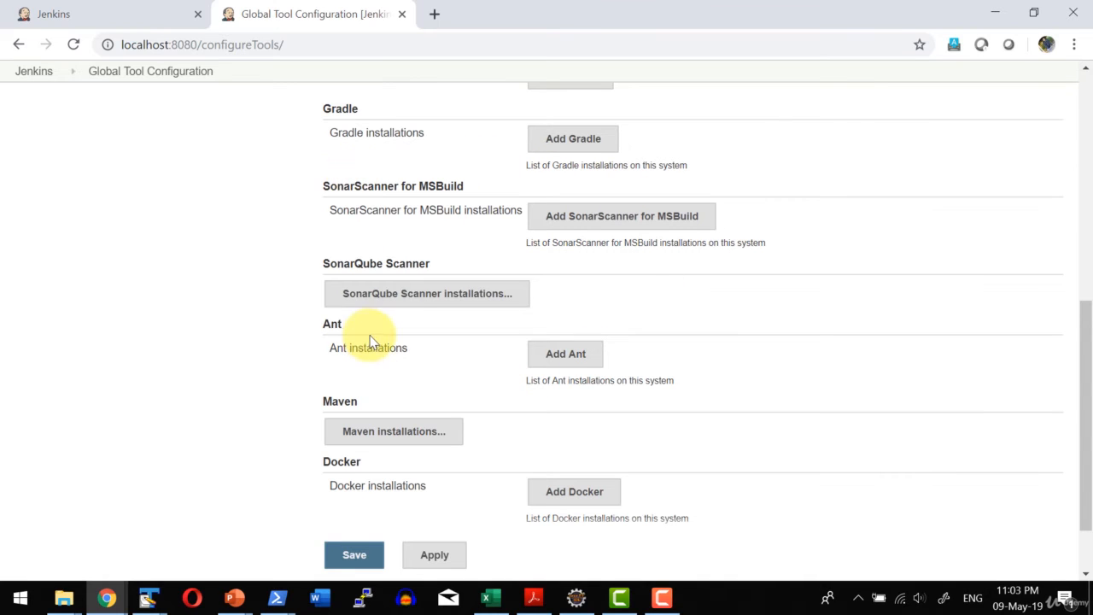
left_click(417, 295)
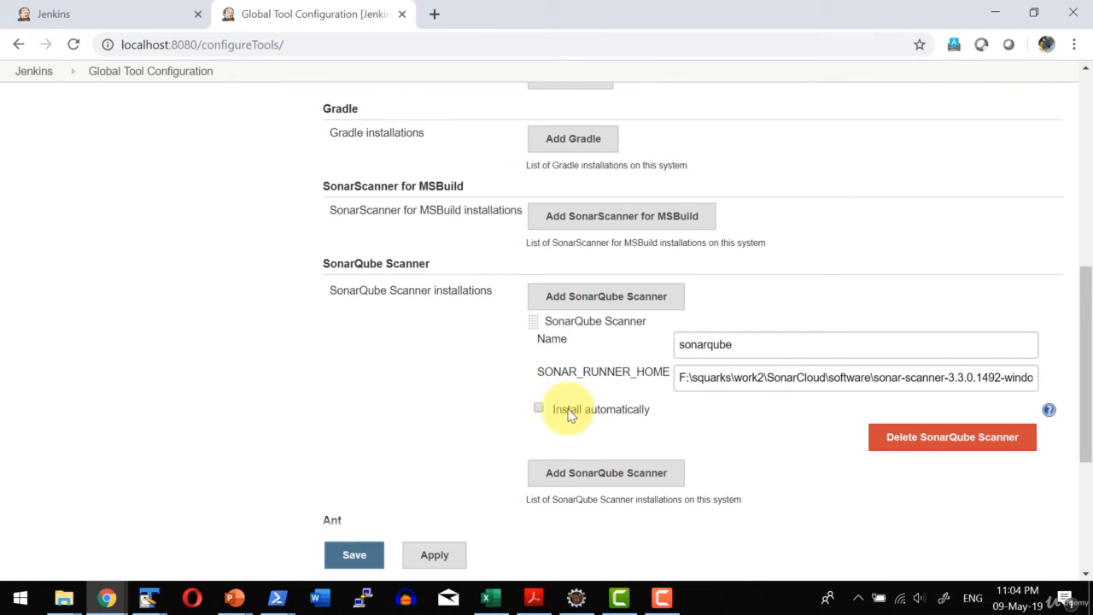
scroll(218, 312, "up", 10)
scroll(313, 361, "down", 5)
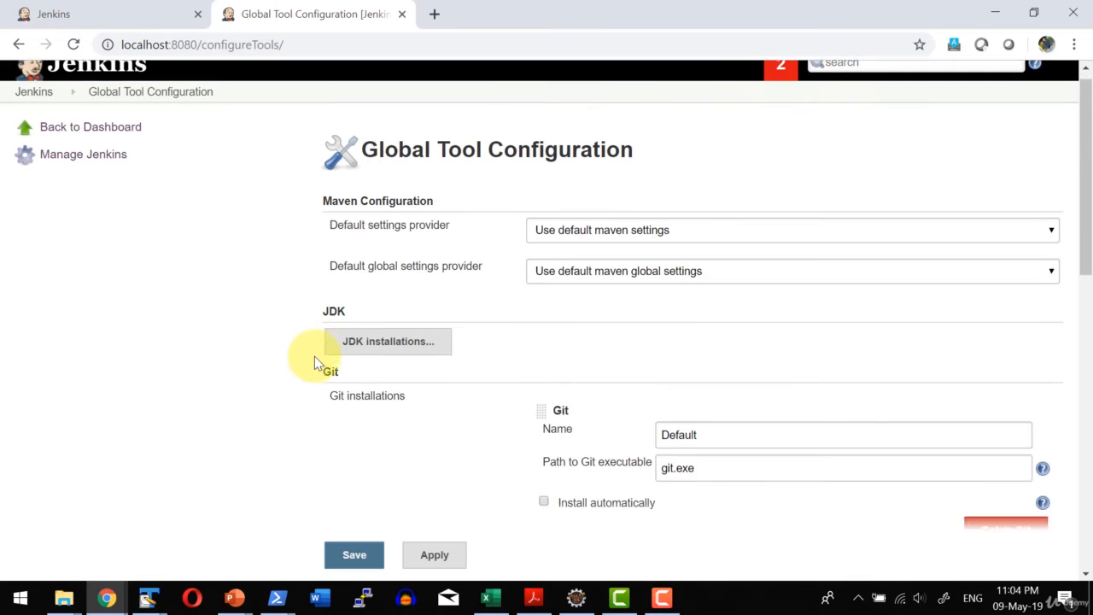
Filter the installed Jenkins plugins by "sonar" and check the SonarQube Scanner for Jenkins plugin.
scroll(182, 291, "up", 5)
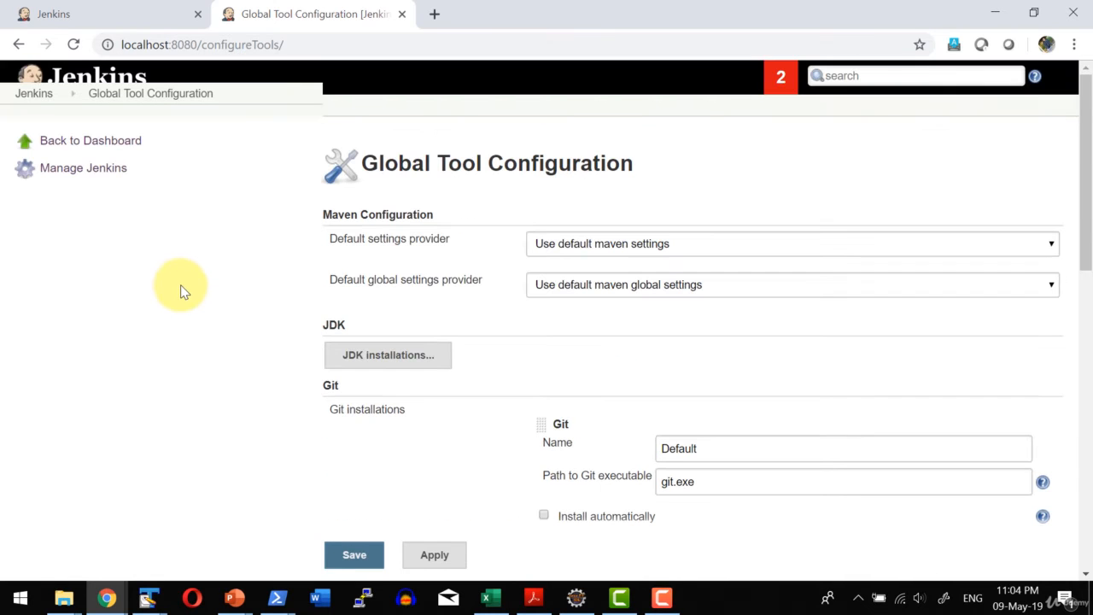
left_click(90, 168)
left_click(452, 317)
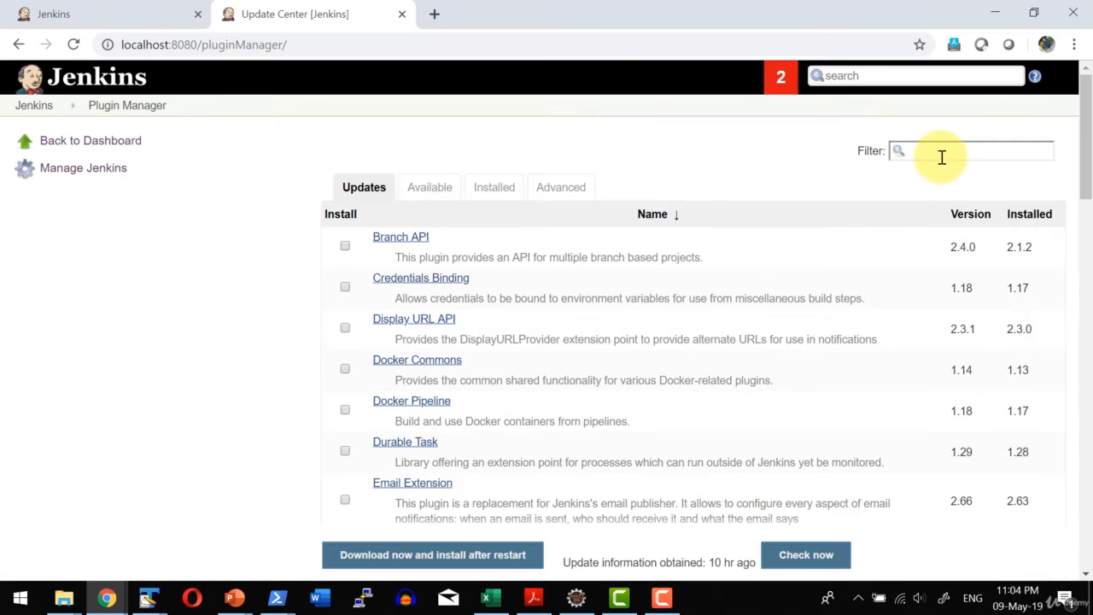
left_click(943, 154)
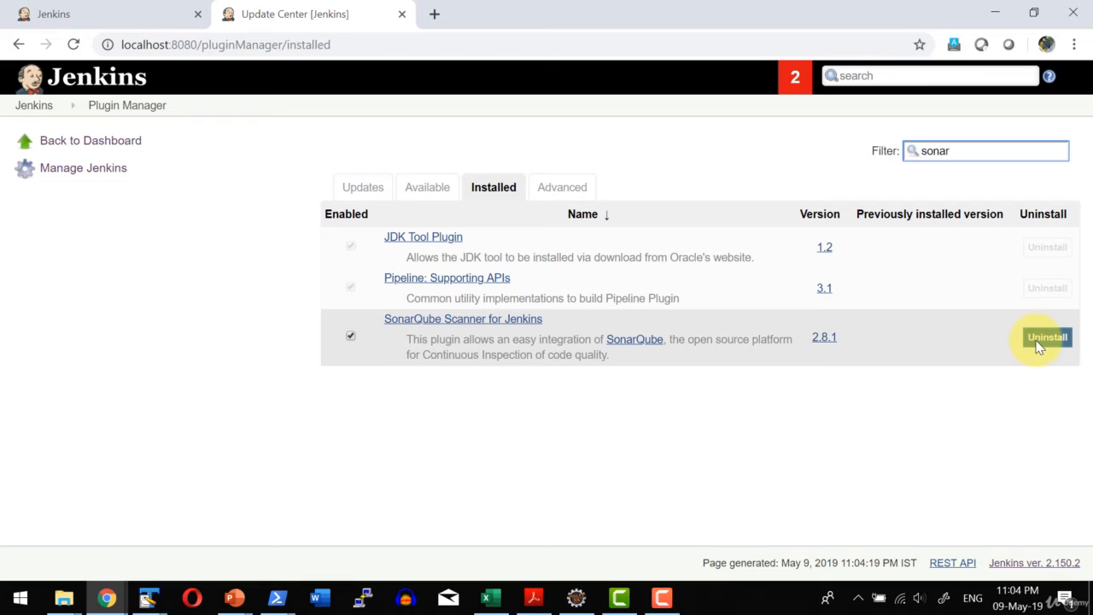
left_click(525, 395)
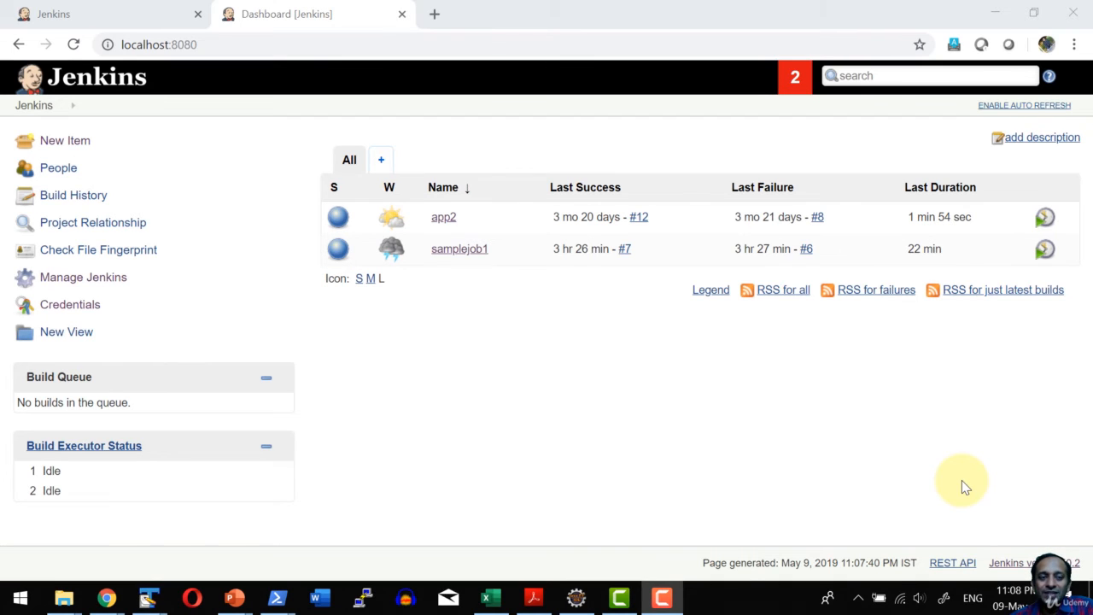
Recheck the SonarQube server entry in the system configuration and the SonarQube Scanner entry in the Global Tool Configuration.
left_click(51, 141)
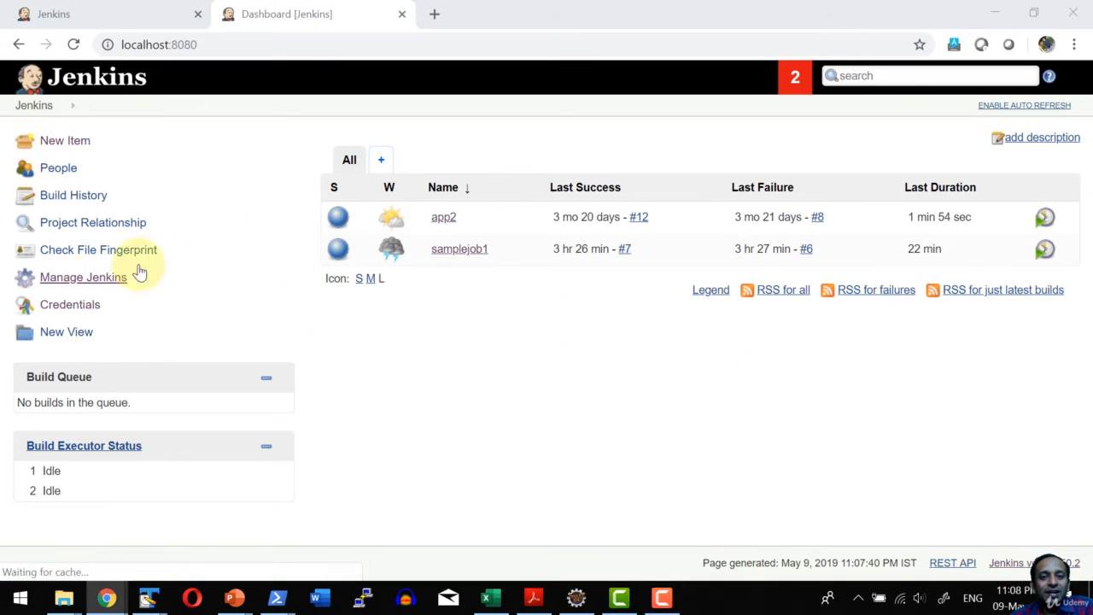
scroll(482, 205, "down", 8)
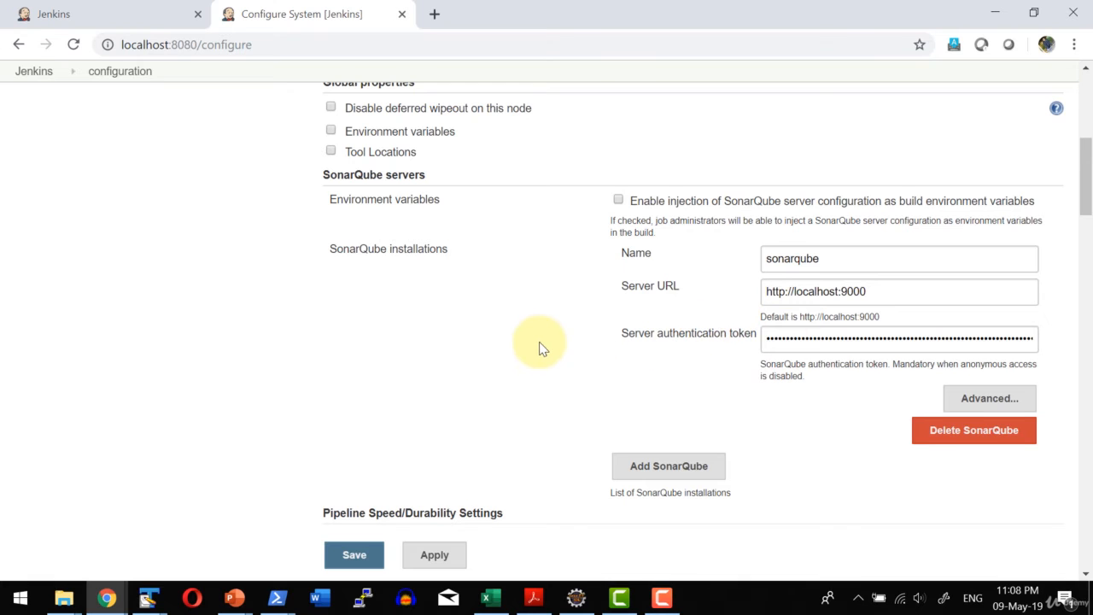
scroll(540, 345, "down", 5)
scroll(91, 308, "up", 3)
left_click(490, 367)
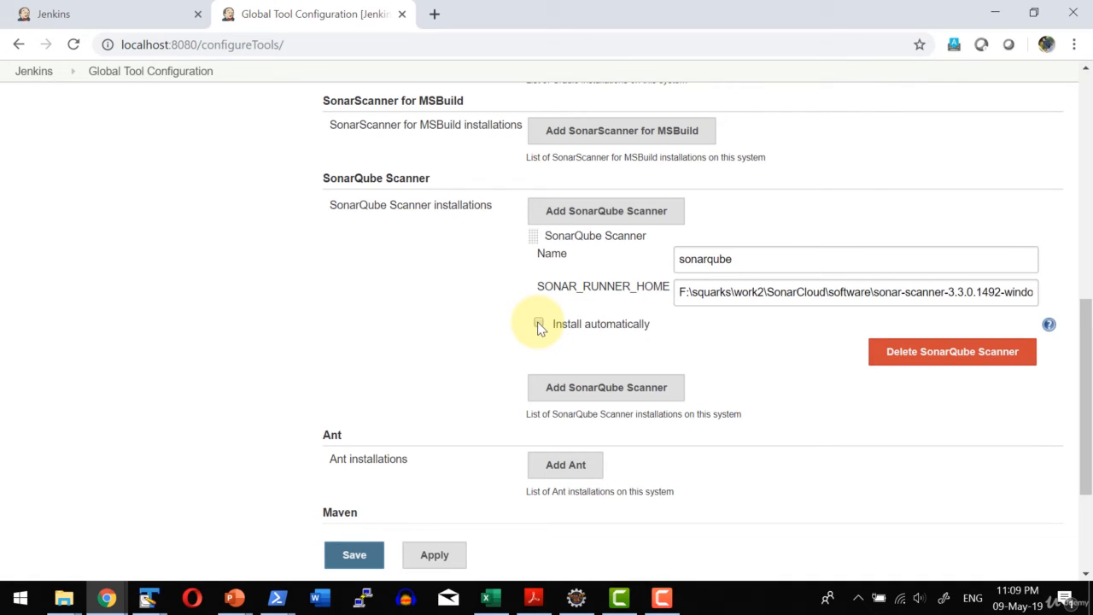
scroll(415, 325, "up", 15)
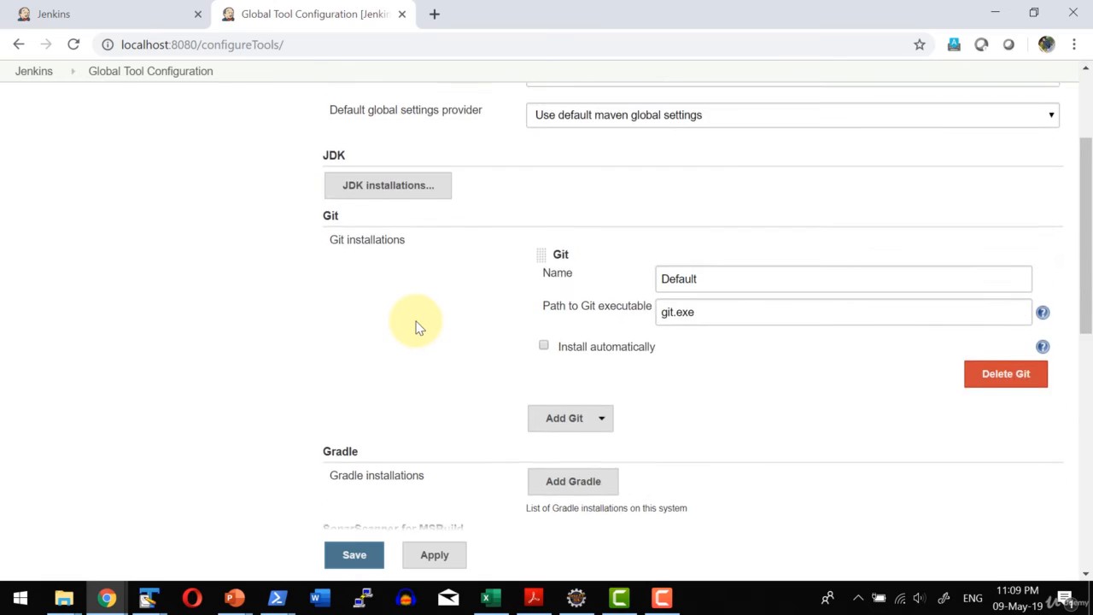
Return to the Jenkins dashboard and create a freestyle project named sampledemo2.
left_click(34, 105)
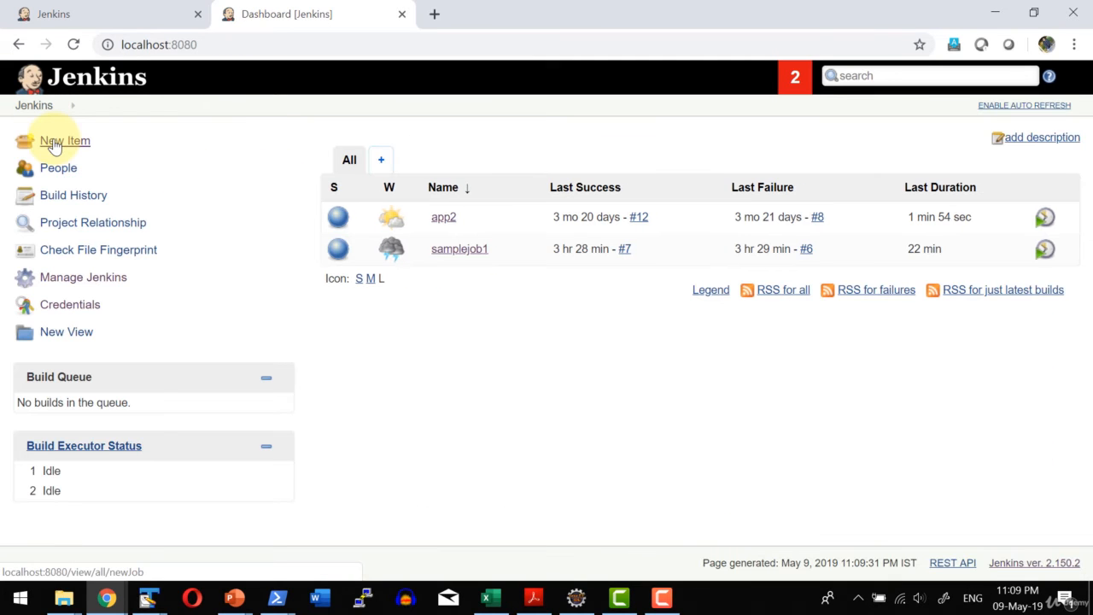
left_click(54, 142)
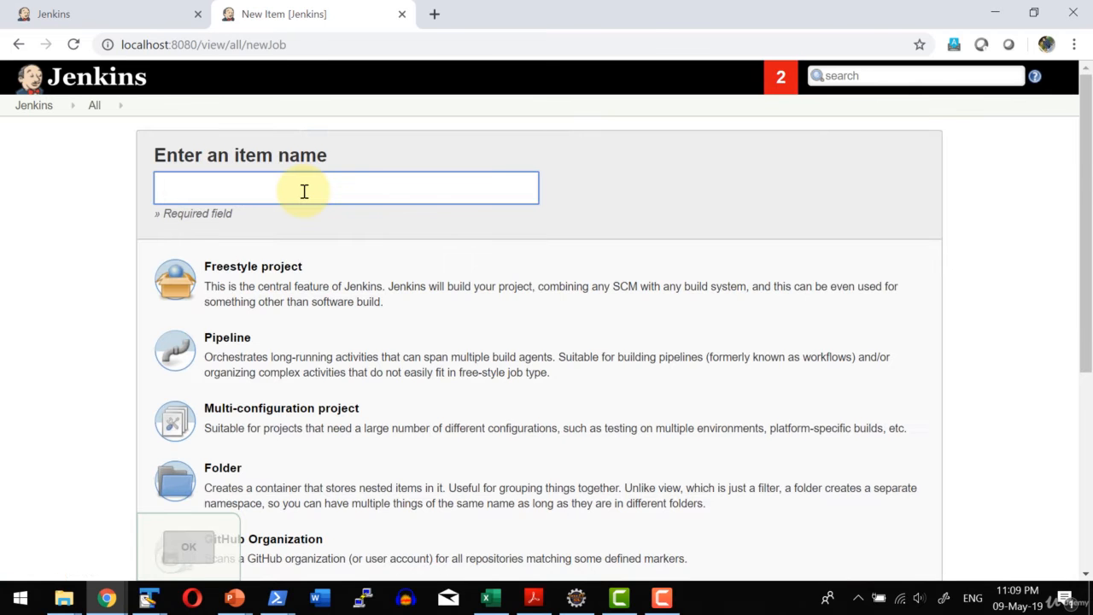
type("sampledemo2")
left_click(262, 276)
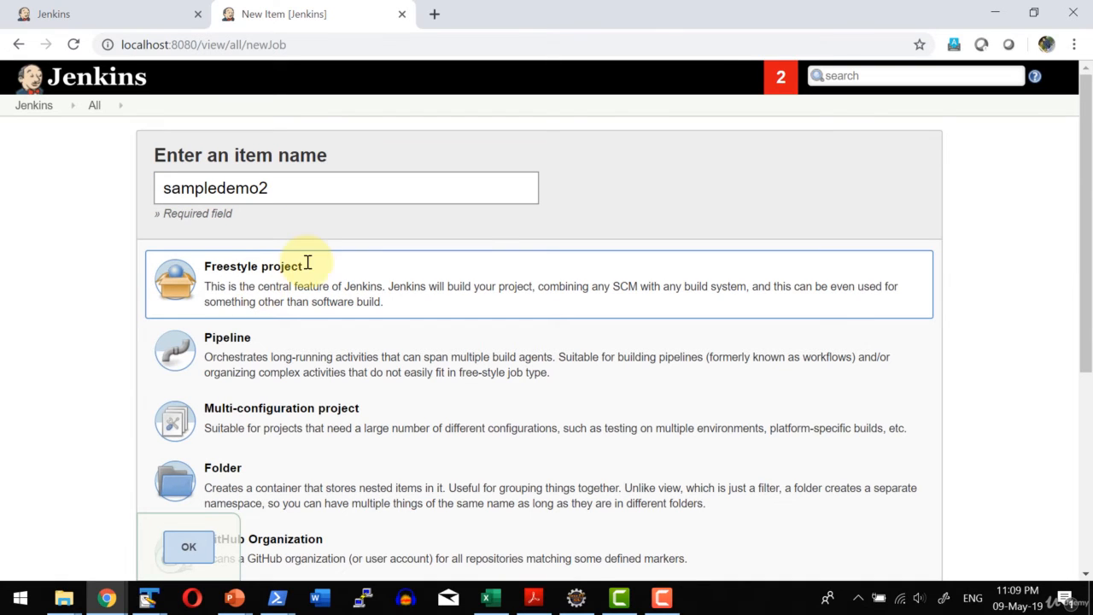
left_click(187, 551)
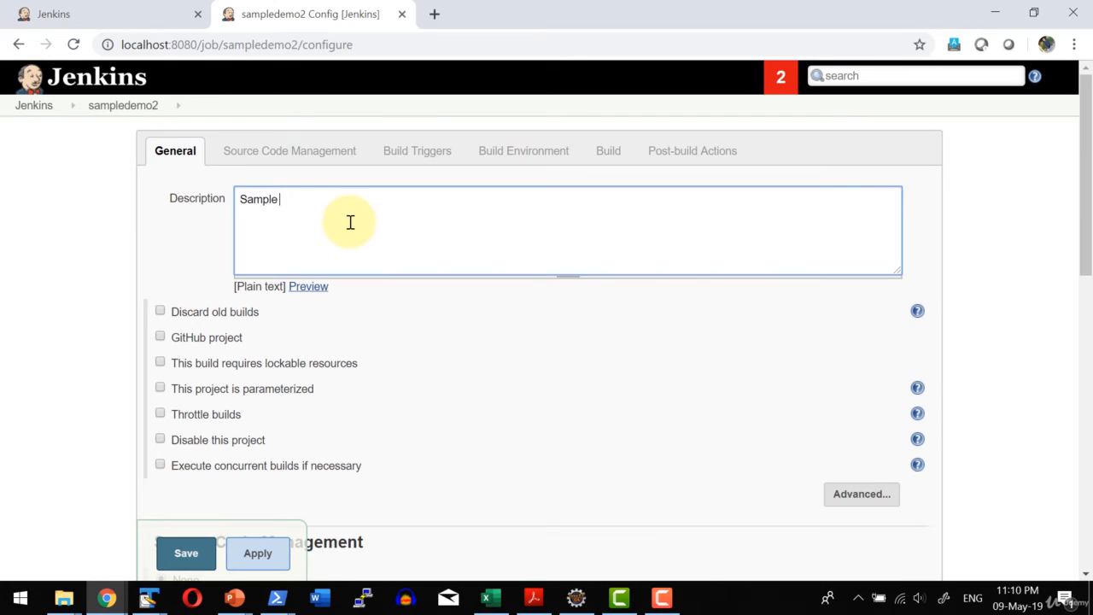
Set the source code management of sampledemo2 to Git.
scroll(236, 357, "down", 3)
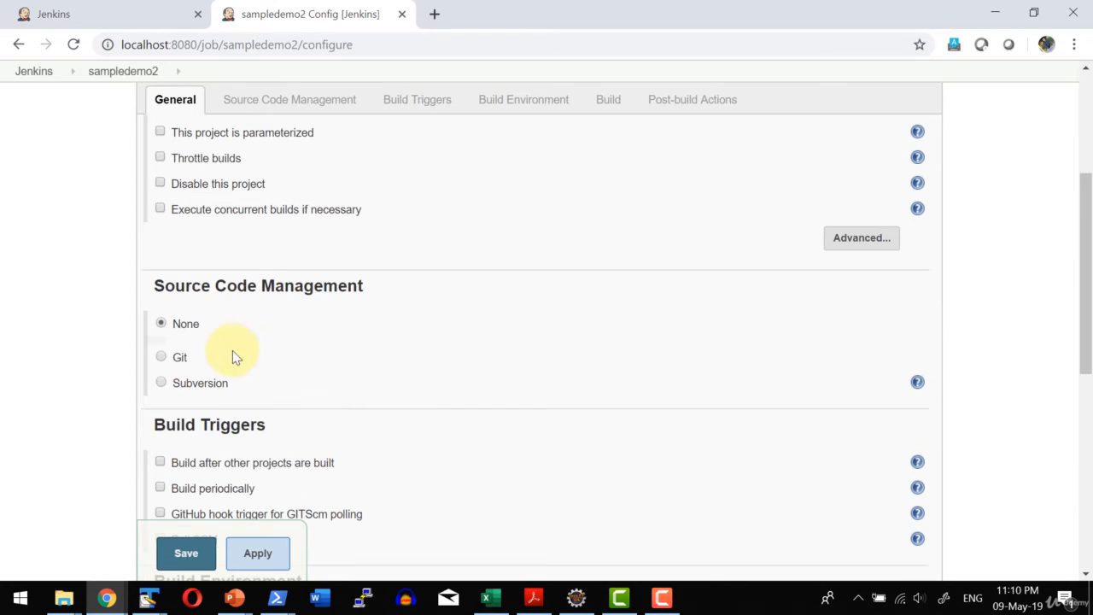
left_click(162, 358)
scroll(162, 366, "down", 1)
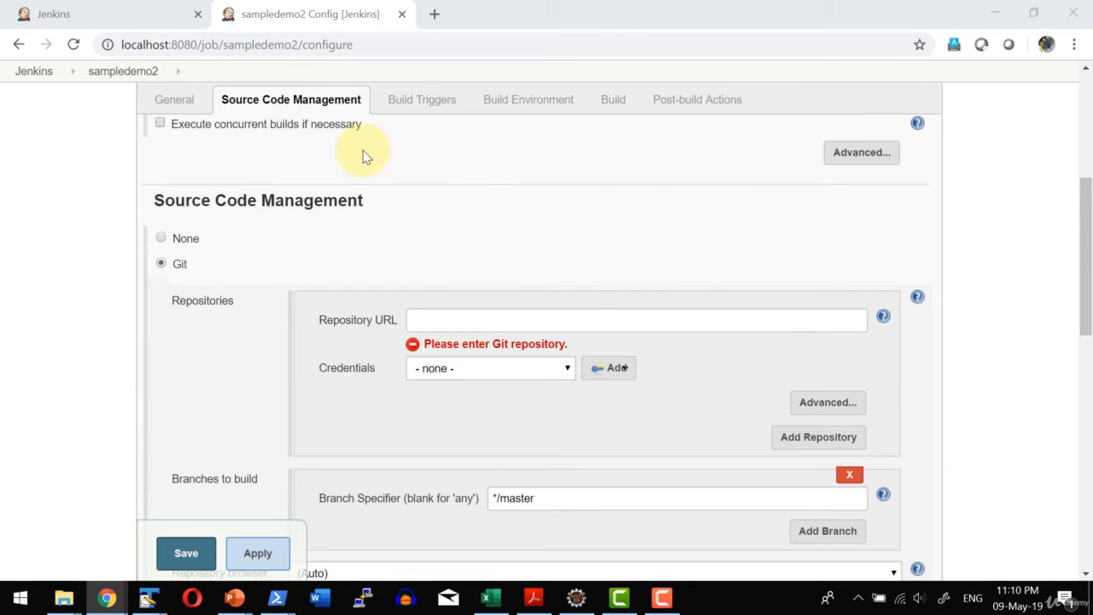
Switch to the apache/tomcat repository page on GitHub and look through its file list and README.
left_click_drag(1092, 85, 470, 131)
double_click(476, 138)
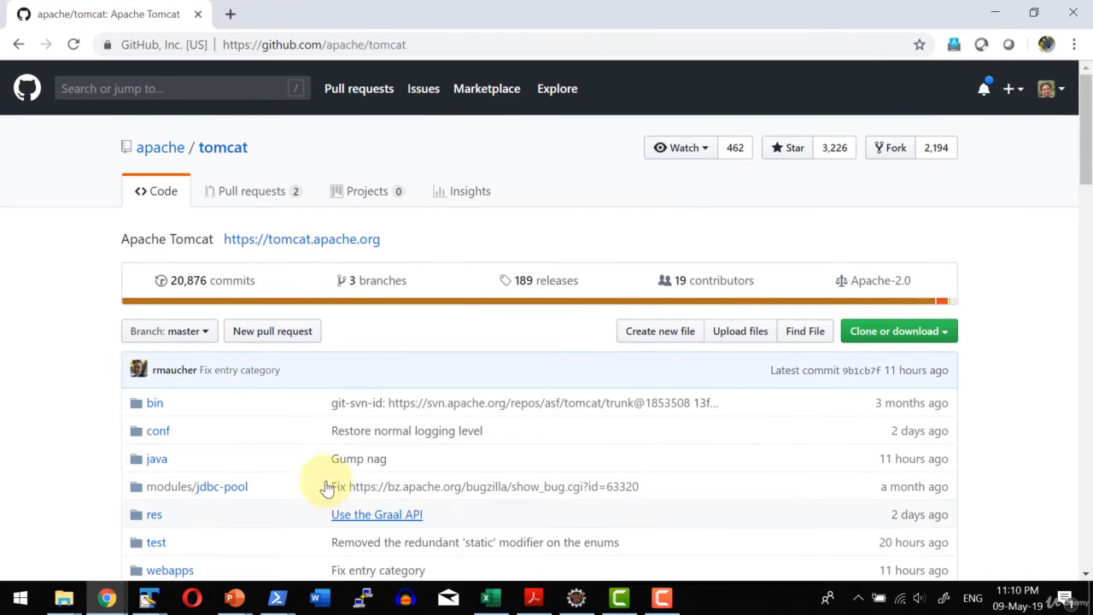
scroll(313, 476, "down", 4)
scroll(306, 471, "down", 4)
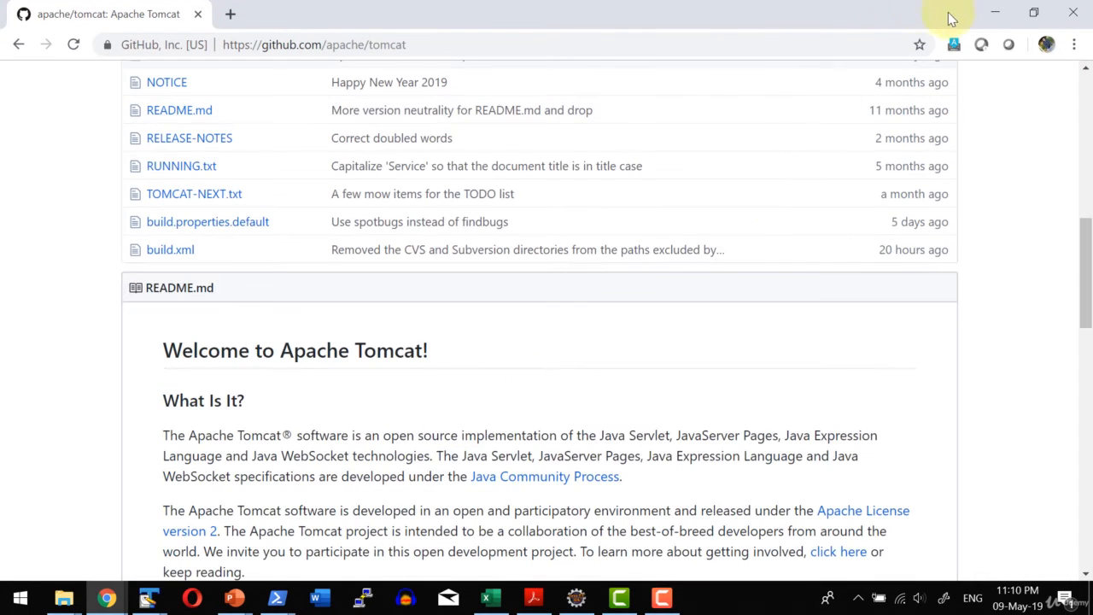
left_click(995, 12)
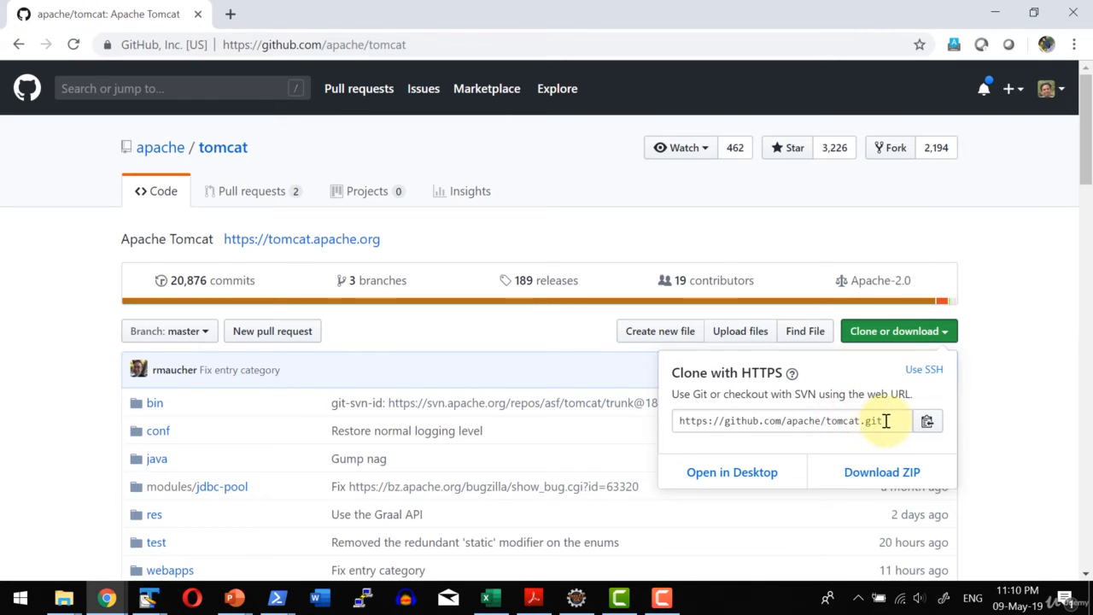
left_click(887, 420)
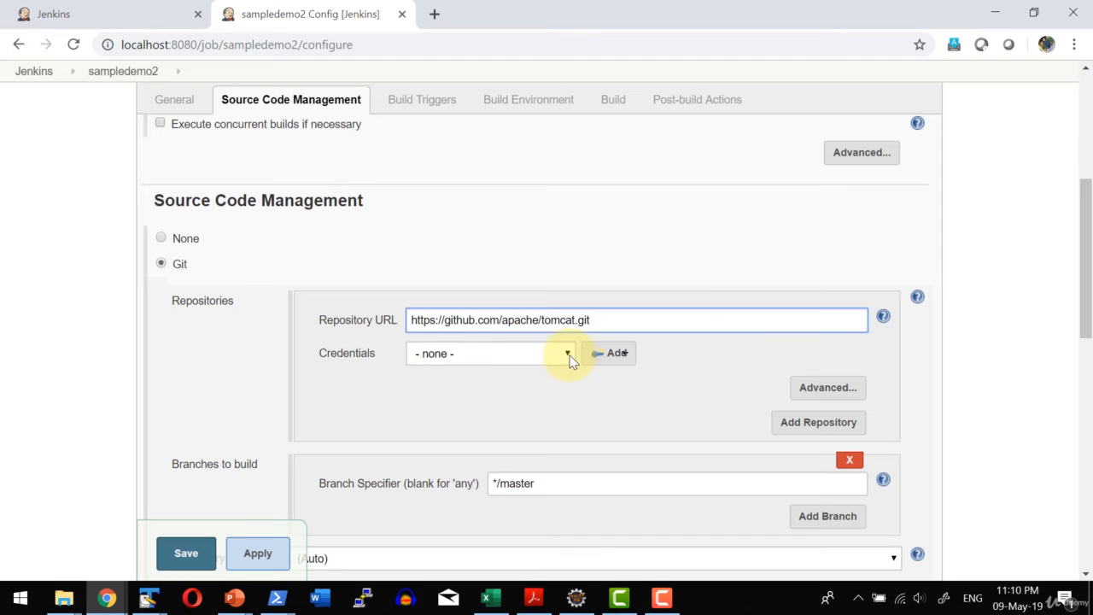
Look over the username-with-password form for adding new Jenkins credentials and dismiss it without adding any.
left_click(569, 357)
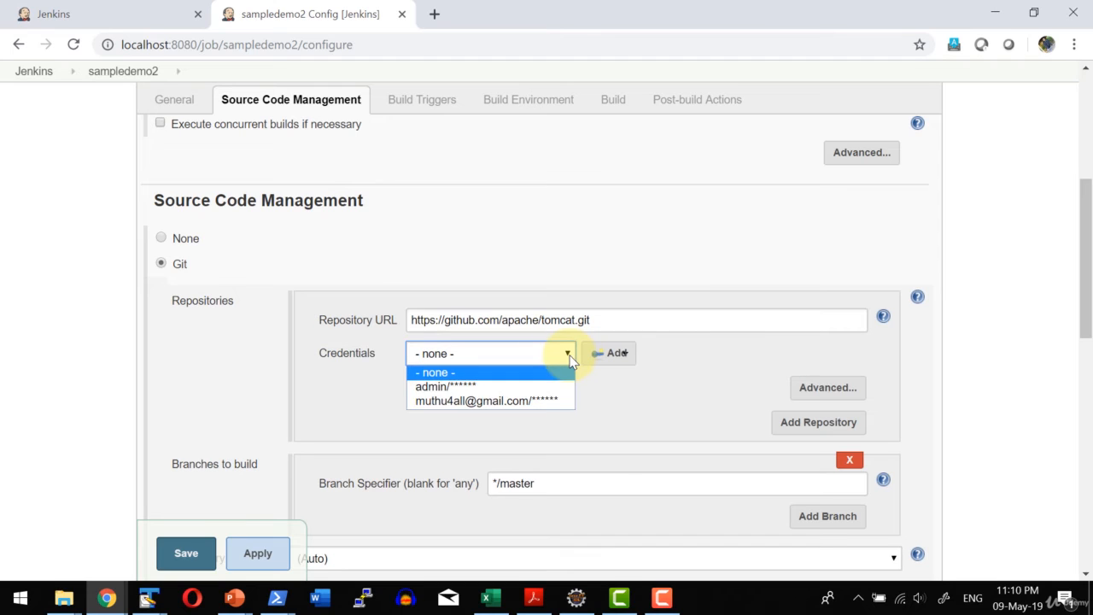
left_click(615, 357)
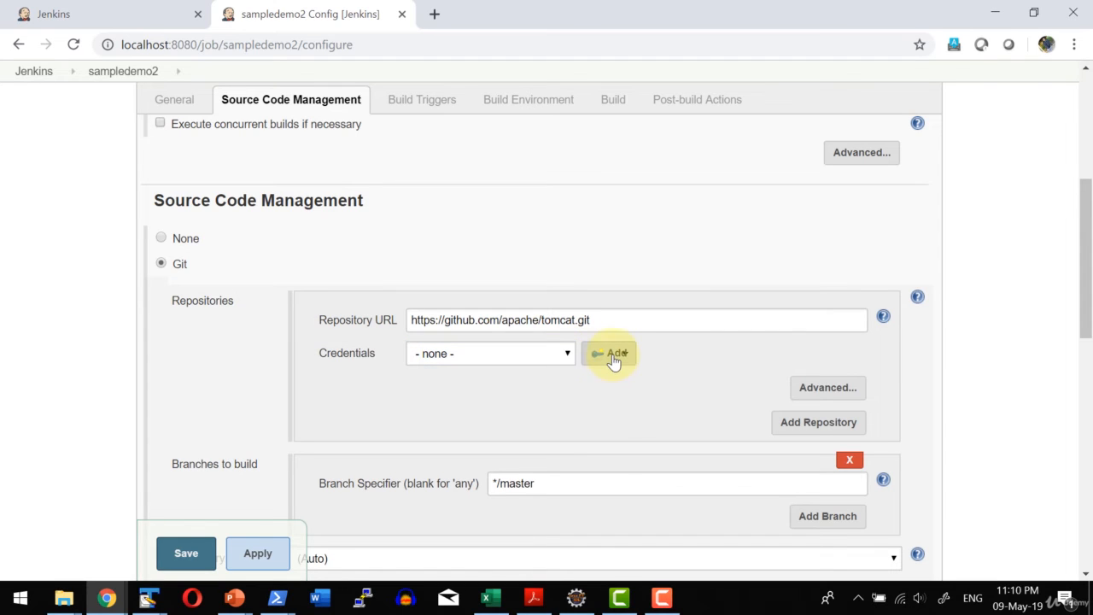
left_click(615, 357)
left_click(617, 378)
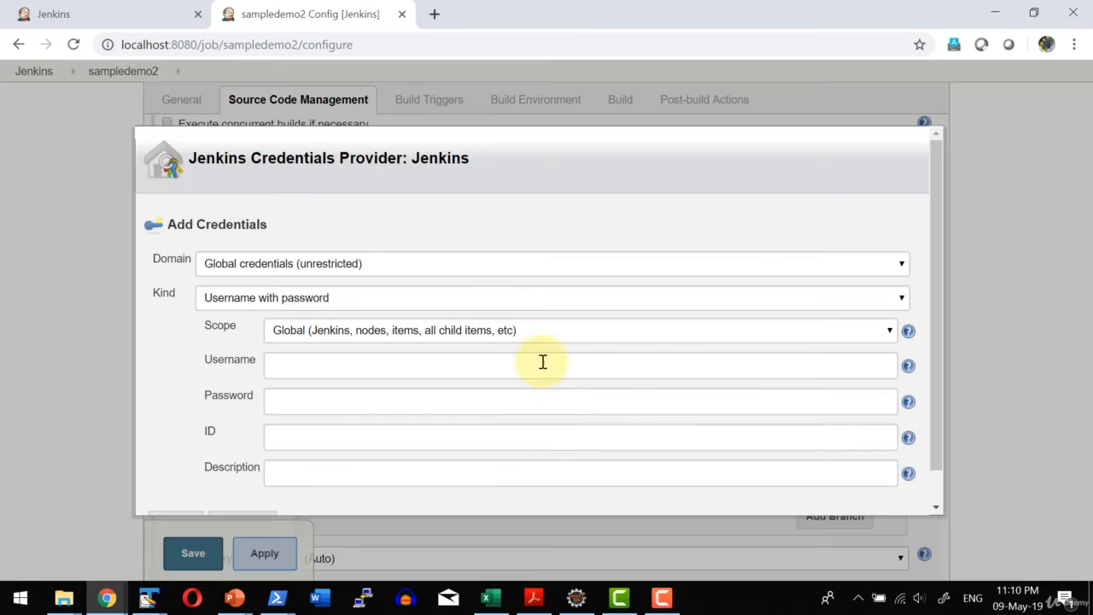
left_click(293, 367)
left_click(293, 402)
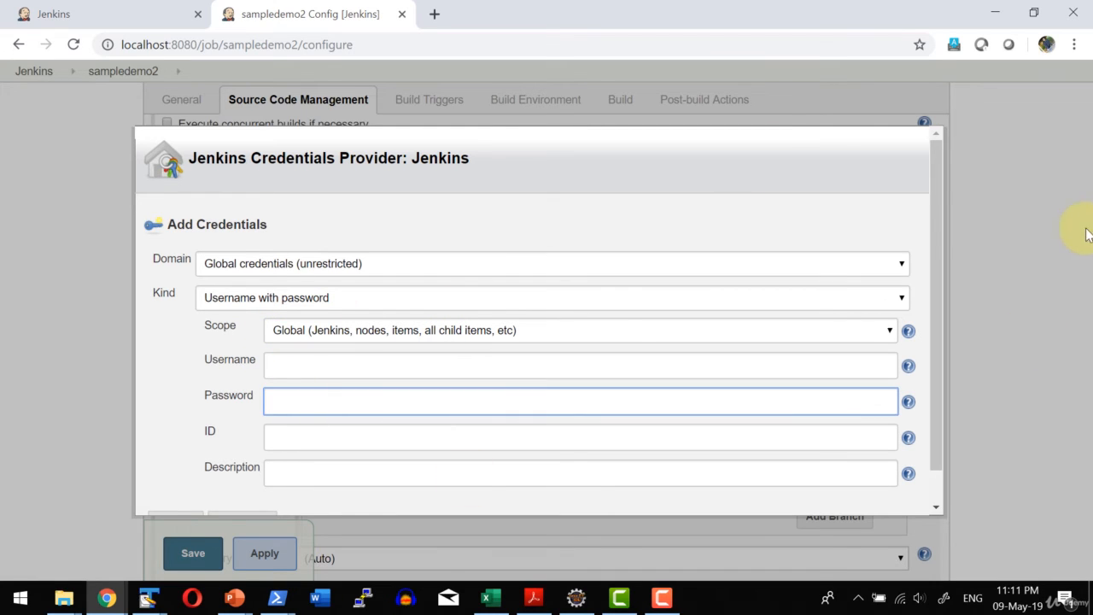
left_click(83, 211)
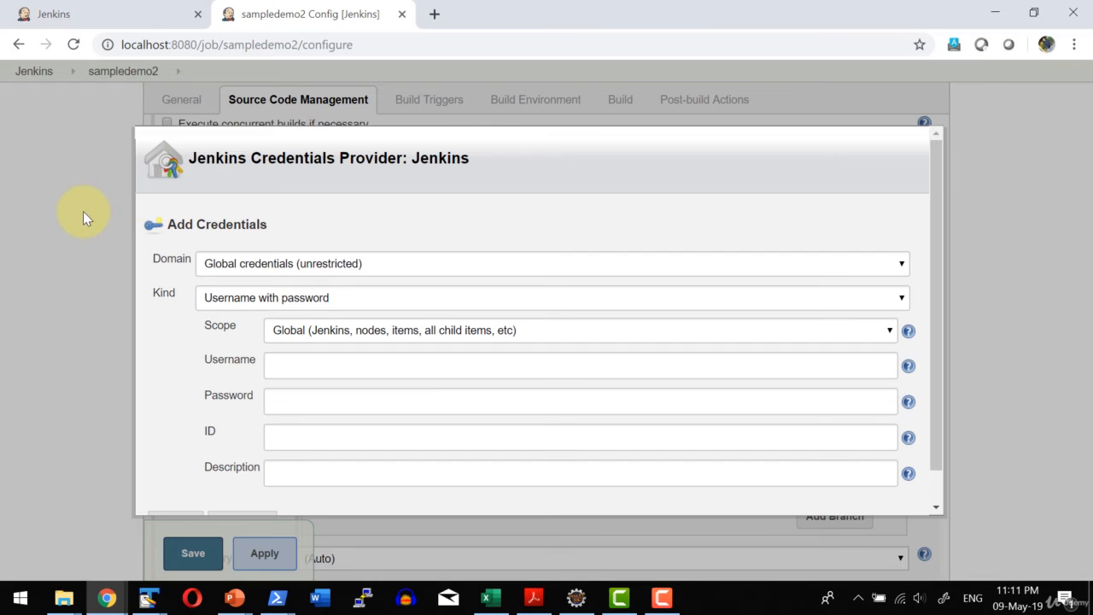
key("Escape")
Assign the stored credentials with the e-mail username to the Git repository.
left_click(519, 351)
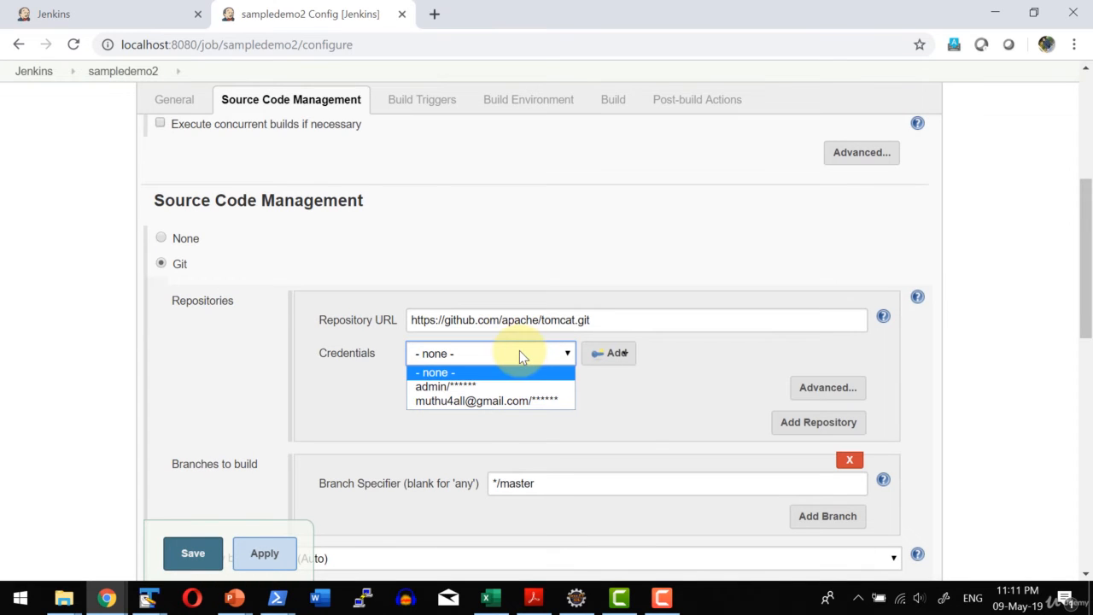
left_click(489, 401)
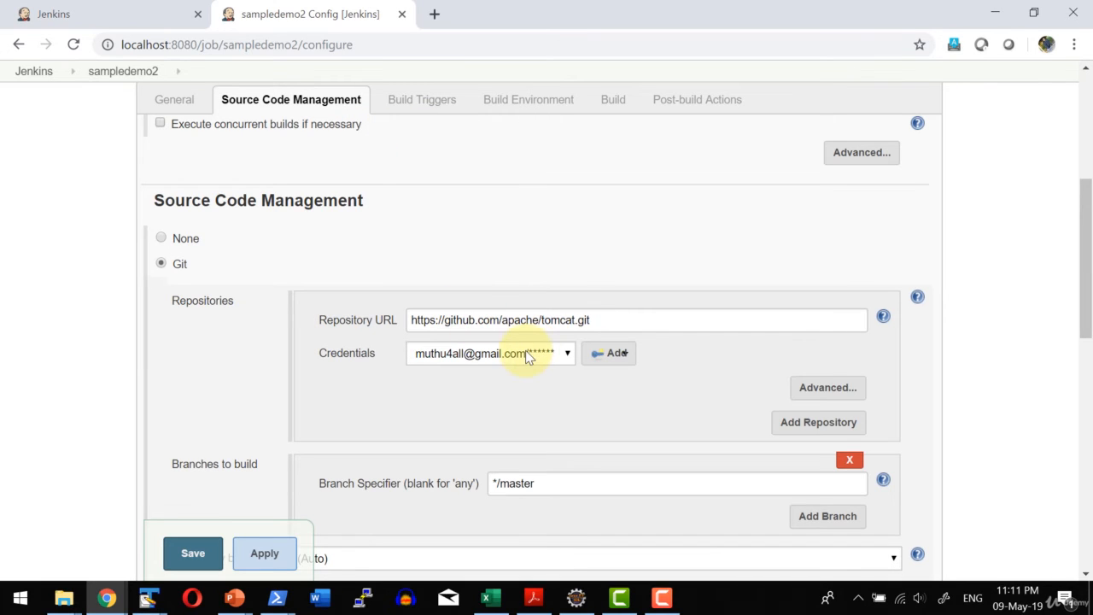
Enable the With Ant option in the build environment and set its JDK to JDK 1.8.
scroll(583, 396, "down", 1)
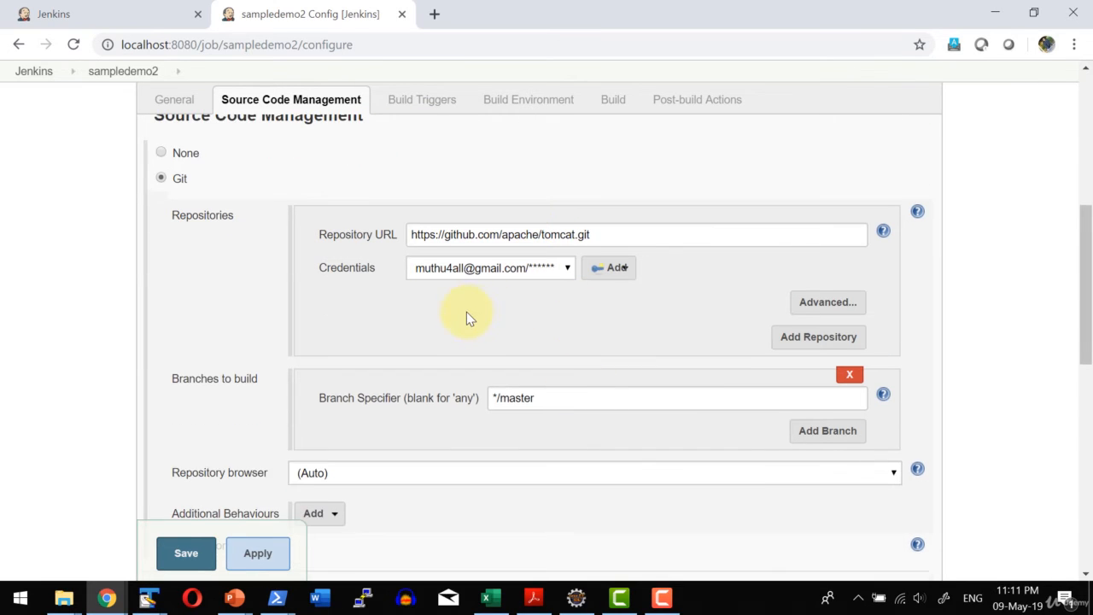
scroll(469, 315, "down", 2)
scroll(309, 304, "down", 1)
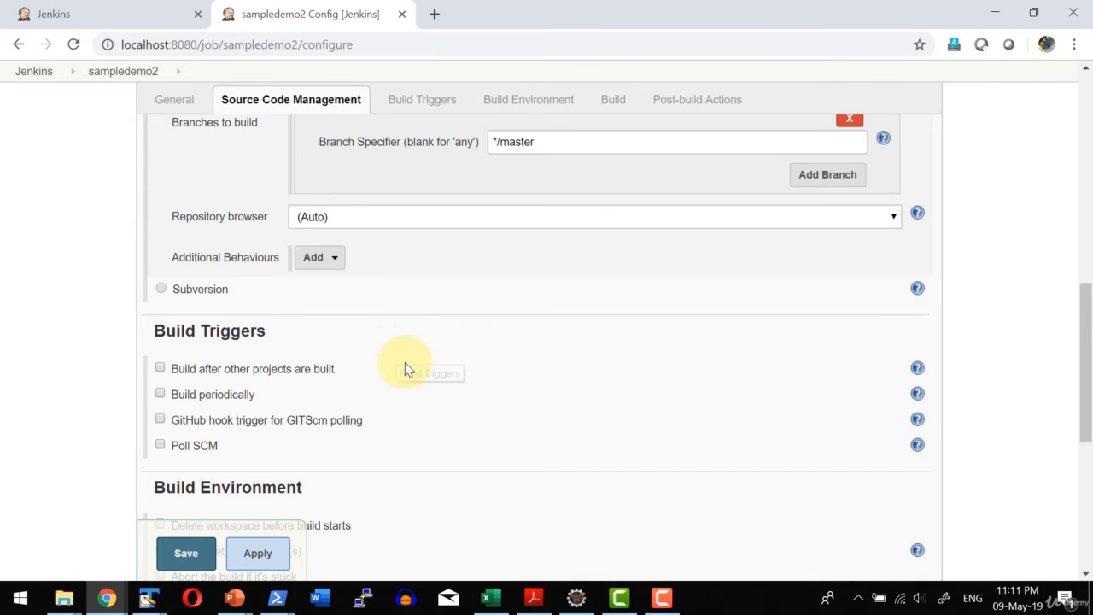
scroll(405, 363, "down", 3)
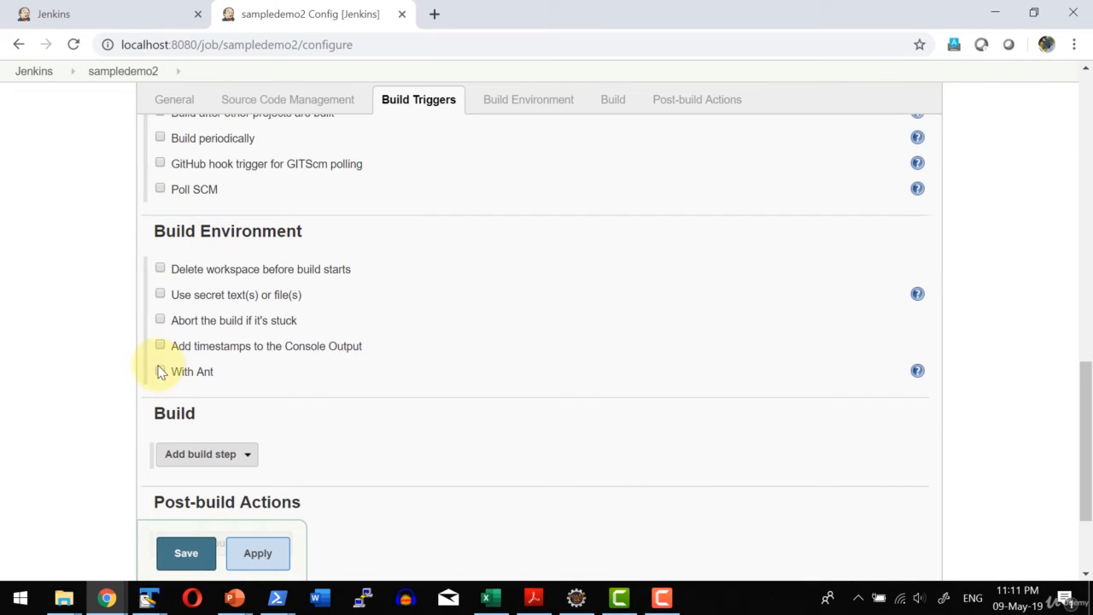
left_click(159, 371)
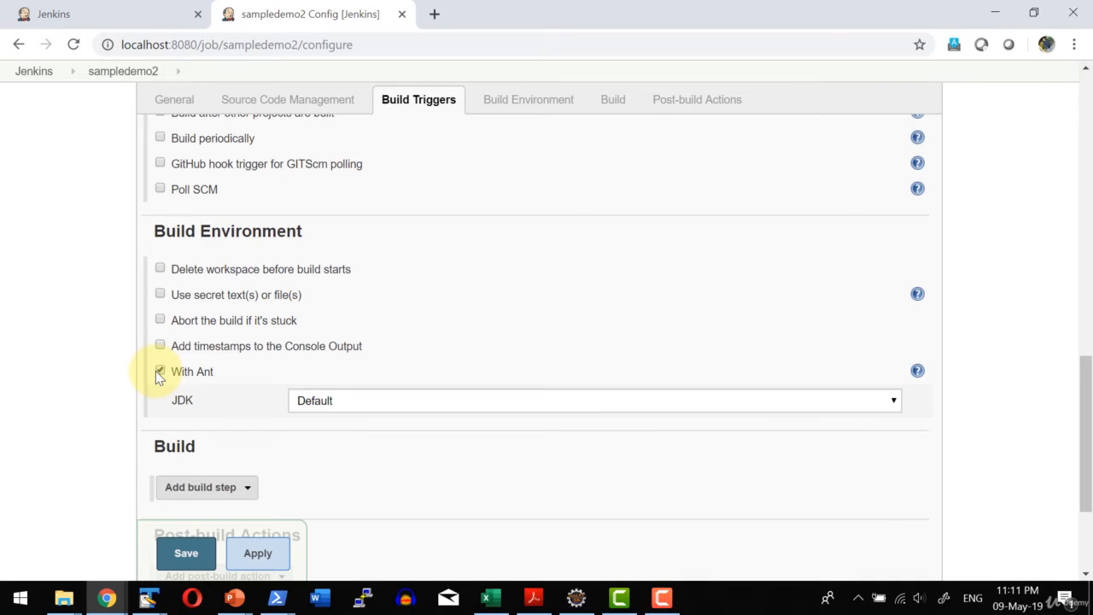
left_click(341, 406)
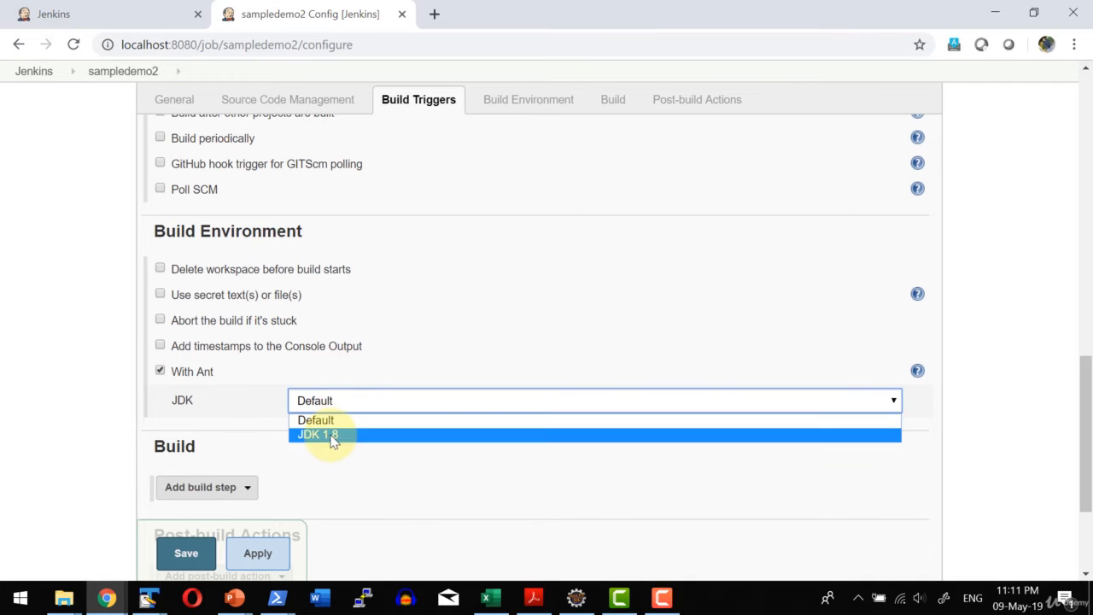
left_click(334, 435)
Add an Invoke Ant build step followed by an Execute SonarQube Scanner build step.
scroll(292, 476, "down", 2)
left_click(215, 316)
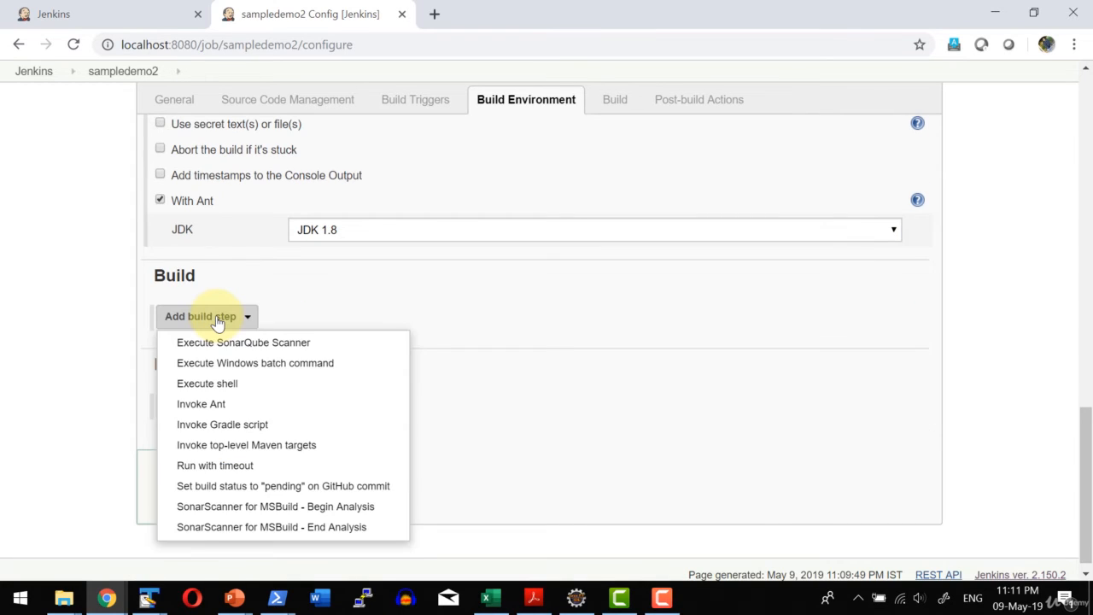
left_click(200, 404)
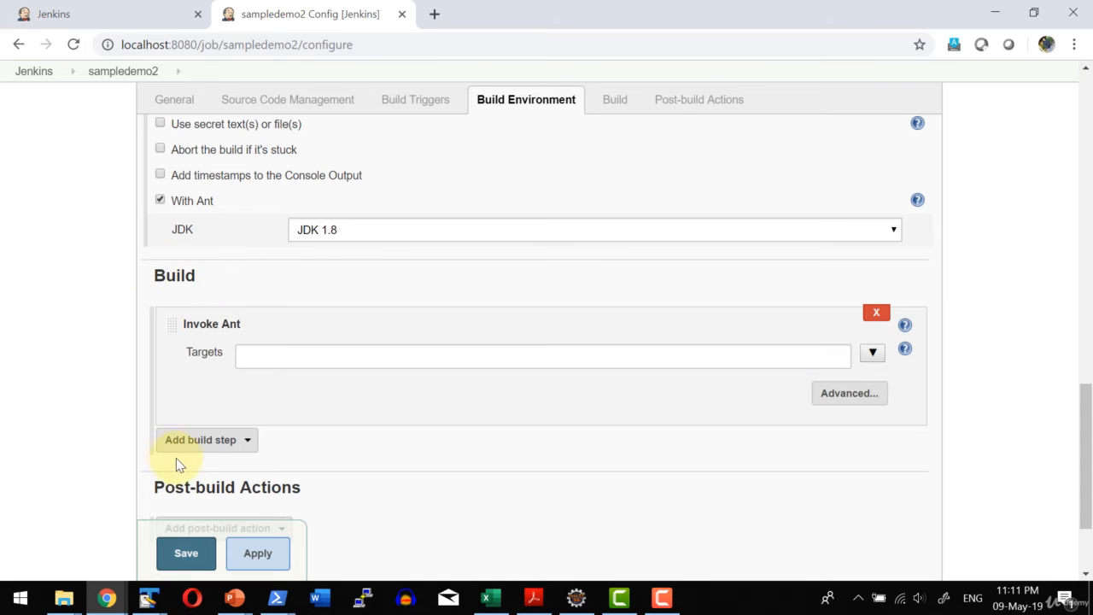
left_click(205, 446)
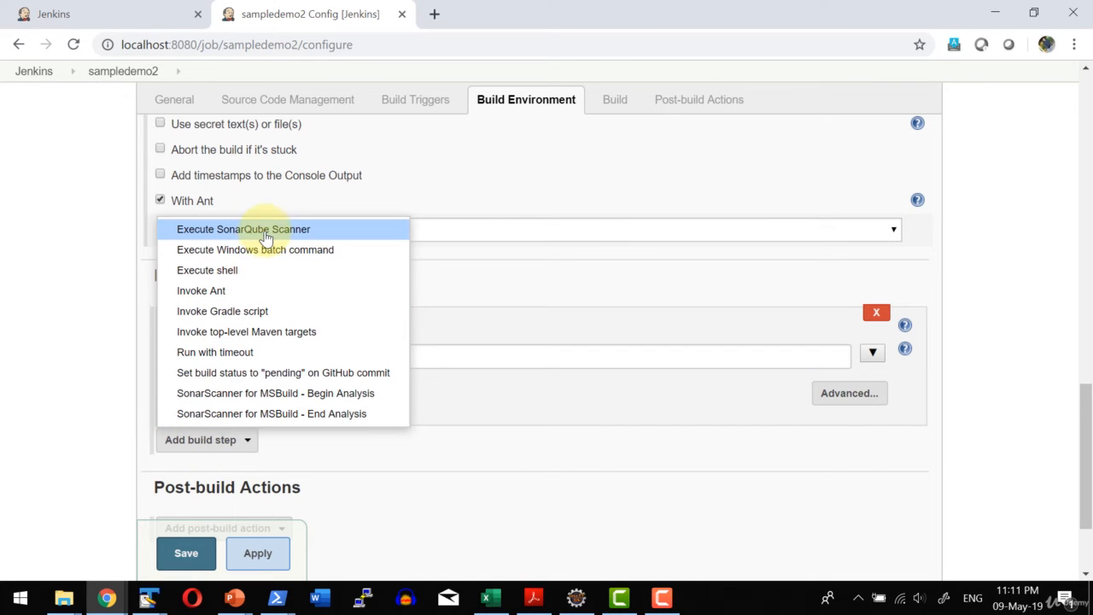
left_click(267, 236)
scroll(446, 423, "down", 2)
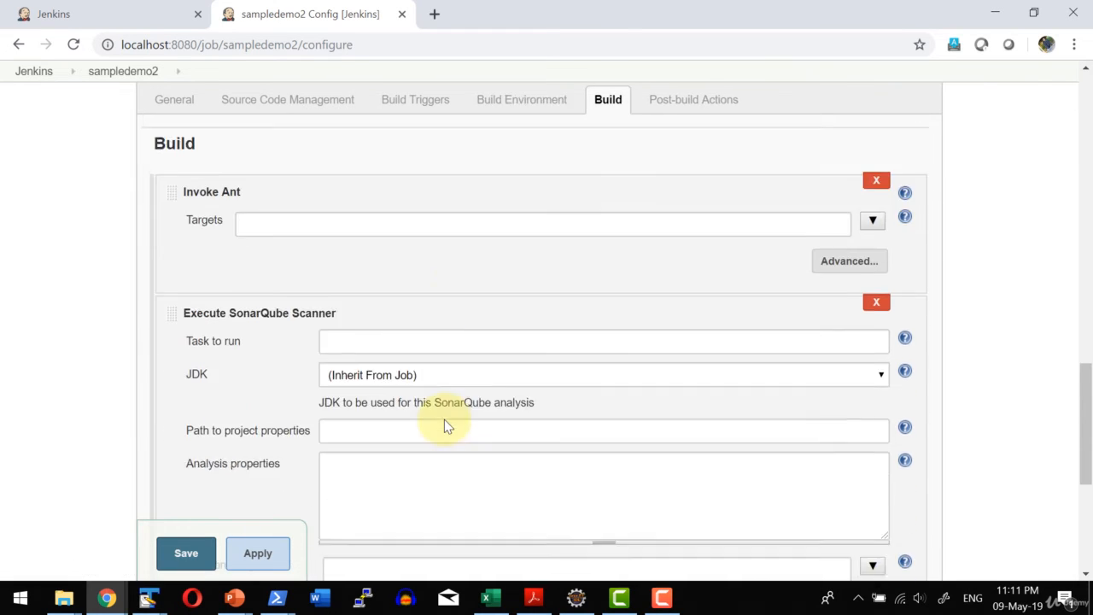
scroll(444, 399, "down", 1)
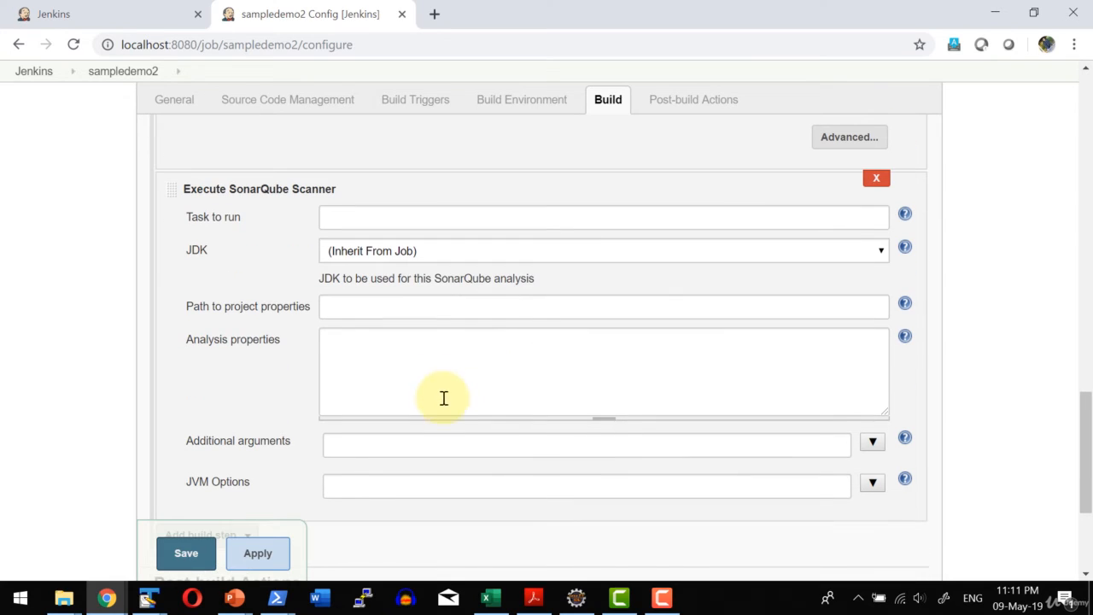
left_click(363, 311)
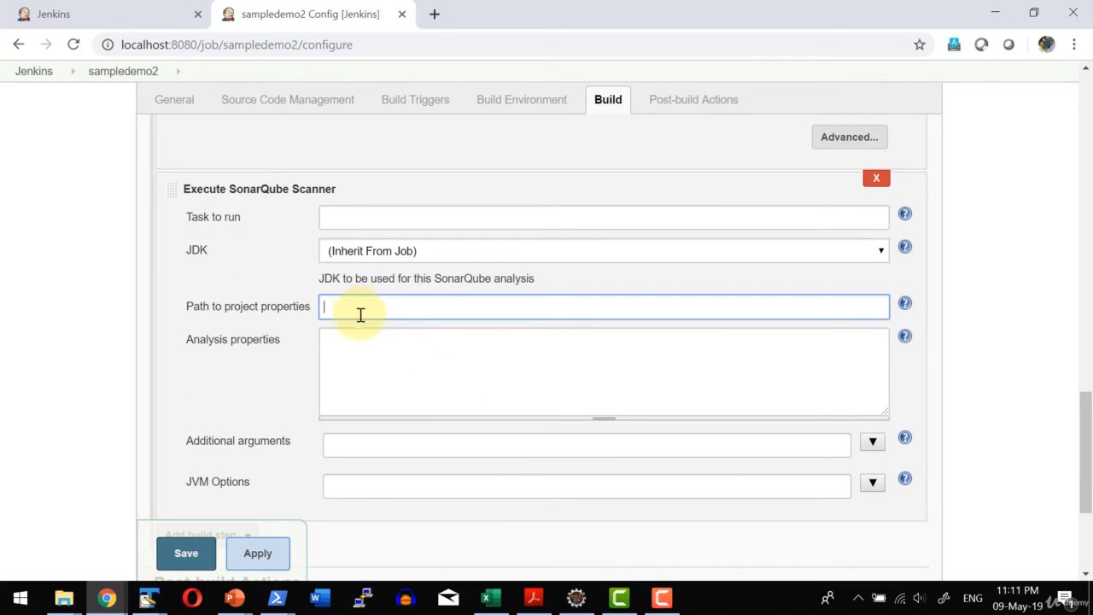
left_click(363, 350)
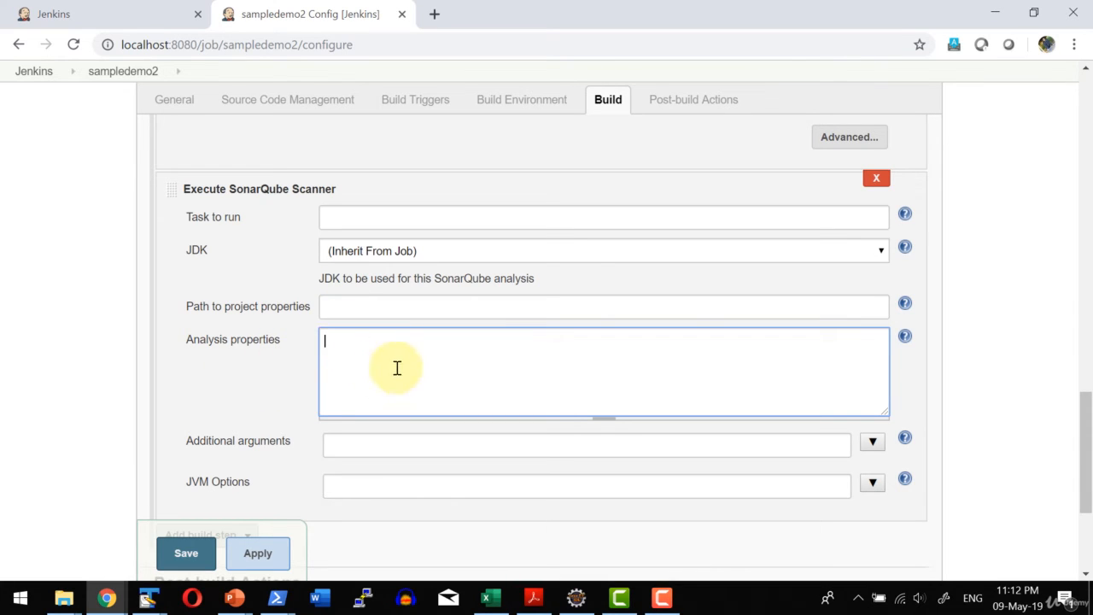
key("ctrl+v")
Change sonar.projectKey in the analysis properties to sampledemo2Jenkins.
scroll(581, 374, "up", 2)
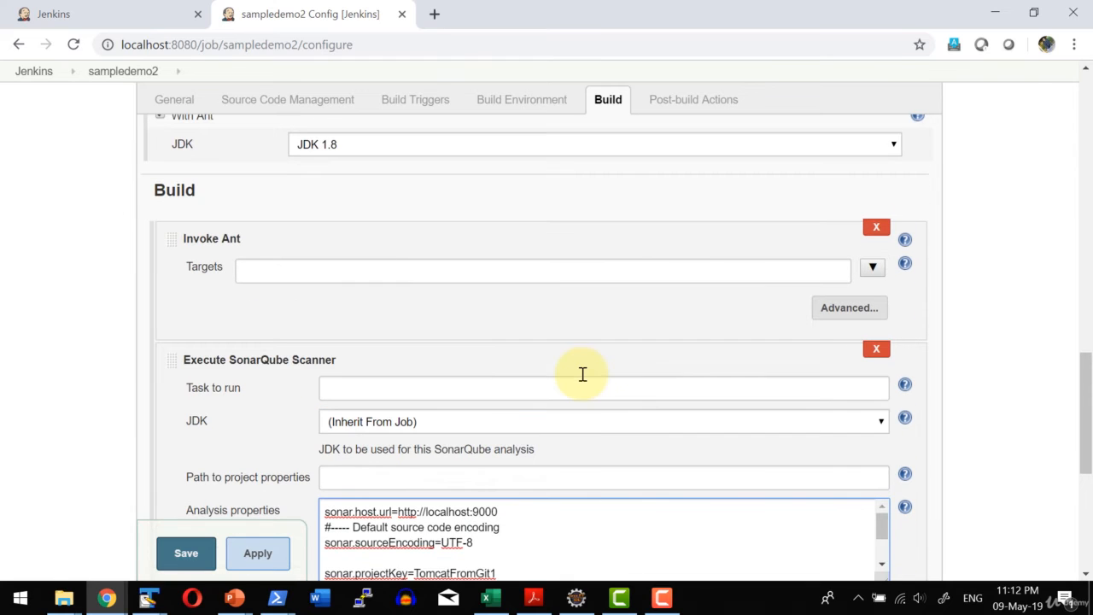
left_click_drag(1090, 391, 981, 434)
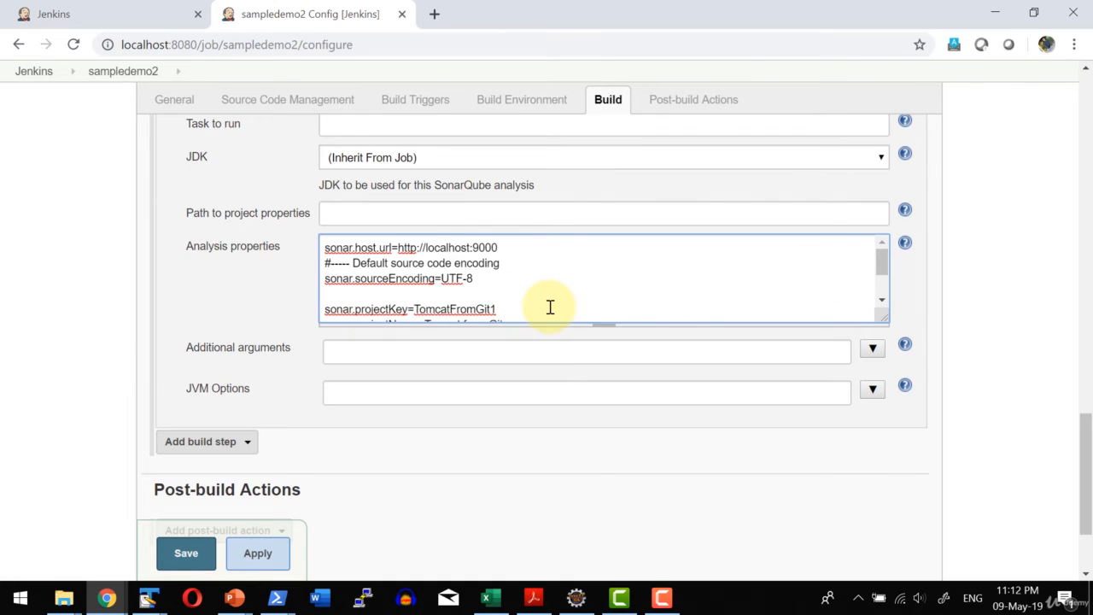
key("BackSpace")
left_click_drag(414, 309, 581, 320)
type("sampledemo2")
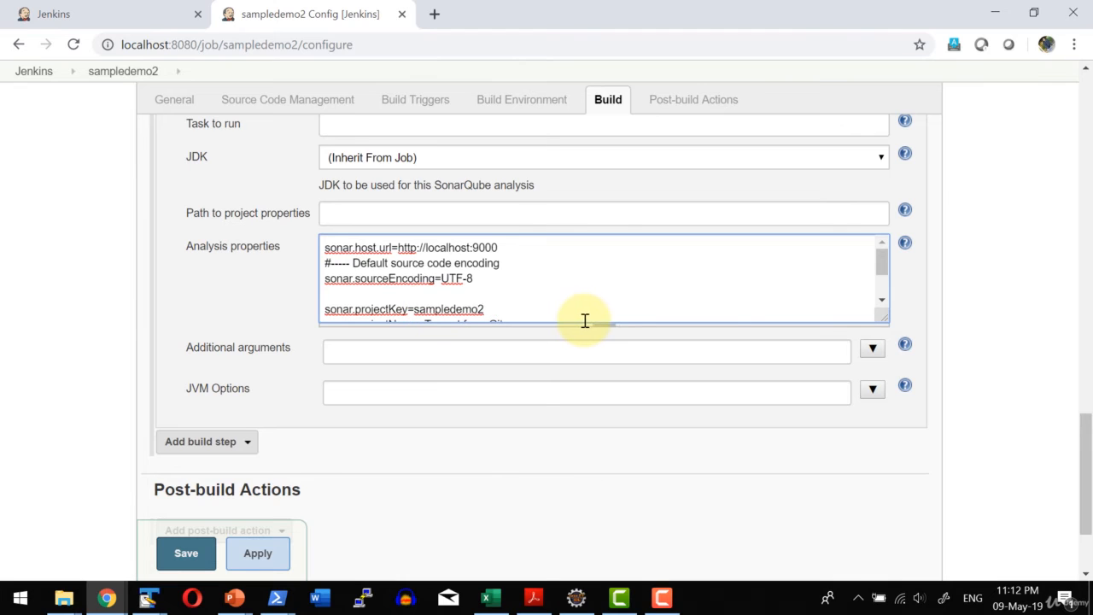
left_click_drag(882, 262, 883, 269)
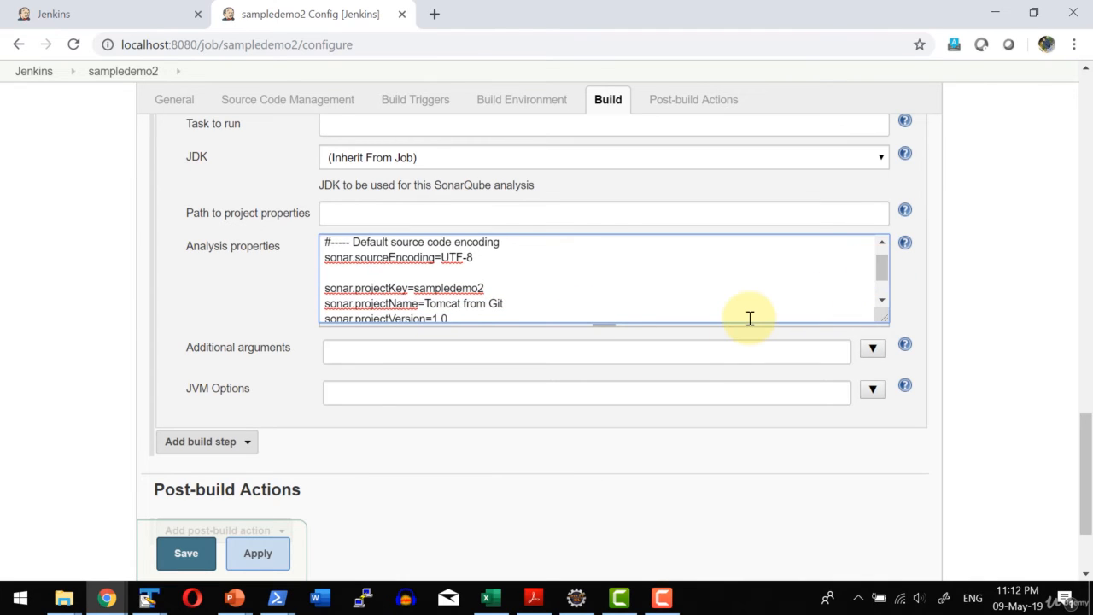
type("Jenkins")
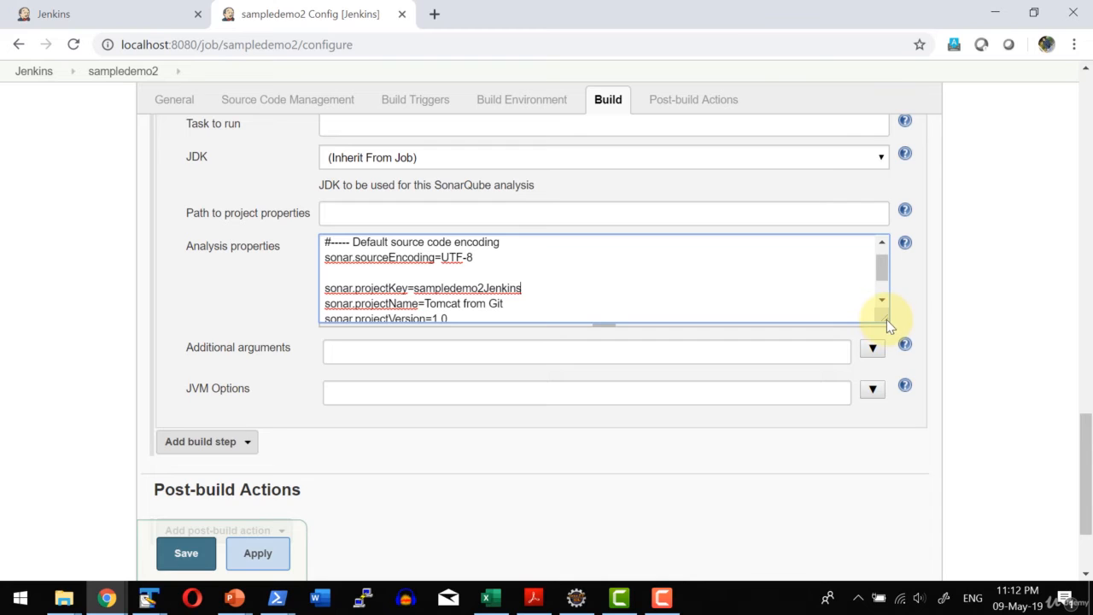
Enlarge the analysis properties box to check the sonar.java.binaries path, and save the sampledemo2 configuration.
left_click_drag(886, 320, 946, 529)
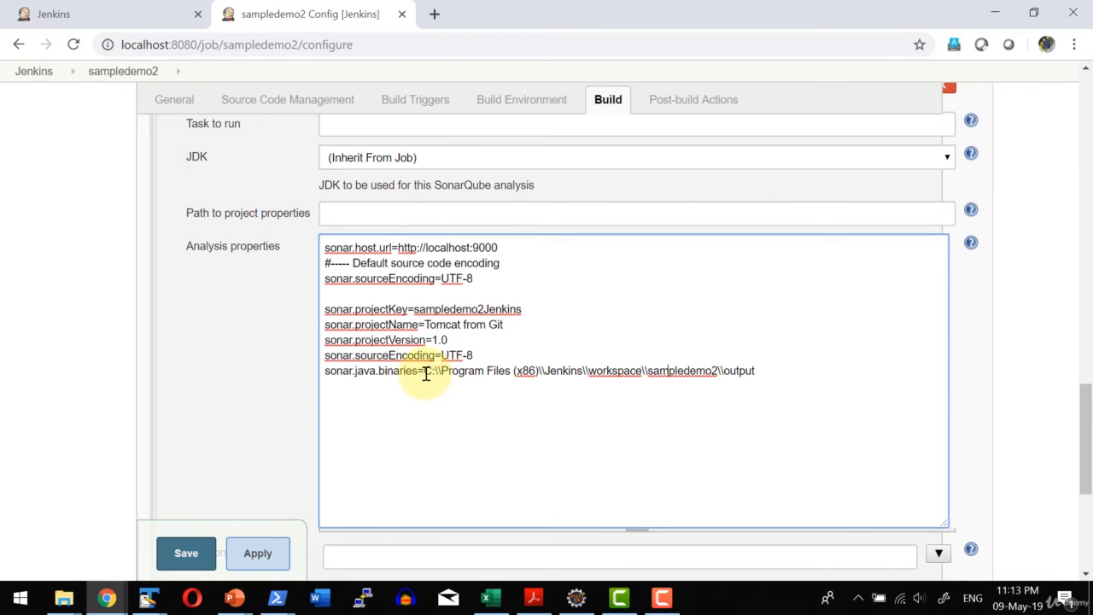
left_click_drag(425, 371, 540, 371)
left_click(747, 405)
scroll(540, 371, "down", 4)
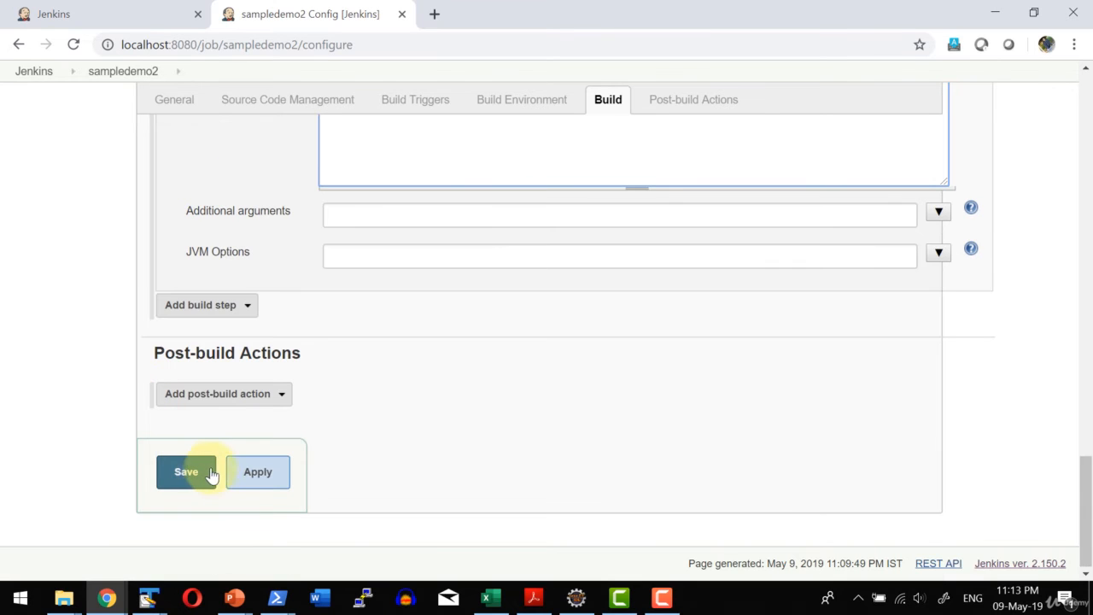
left_click(188, 473)
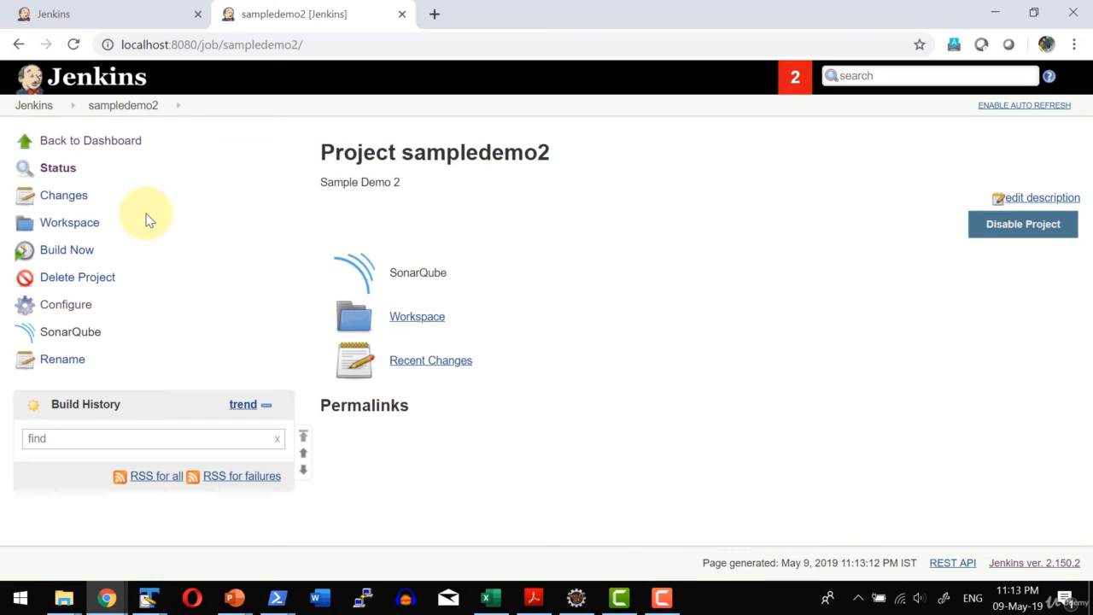
Return to the Jenkins dashboard, open the samplejob1 project and start a new build of it.
left_click(30, 106)
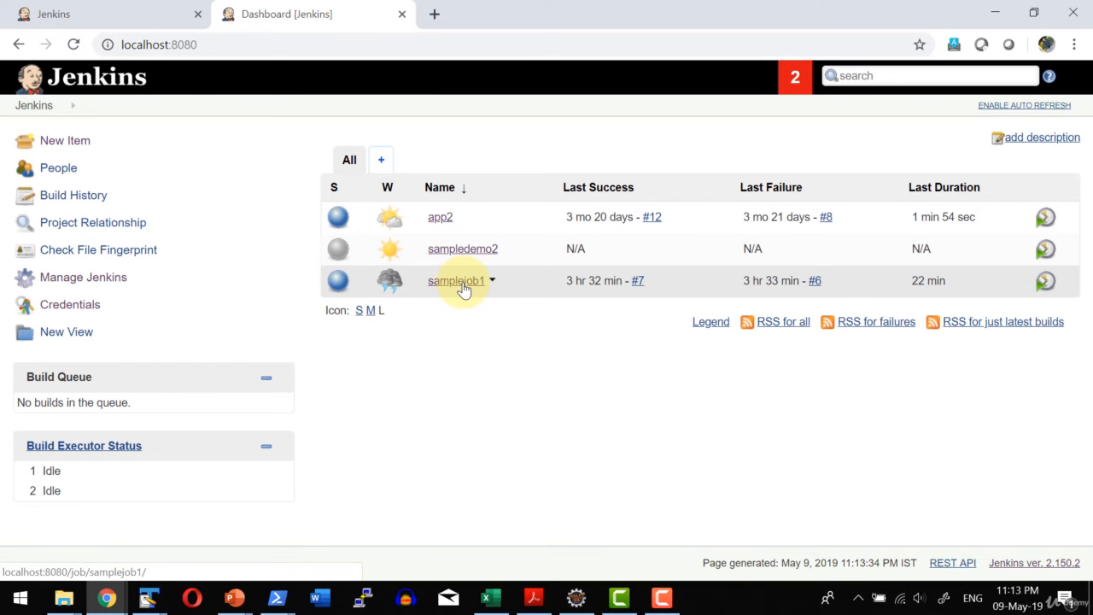
left_click(462, 287)
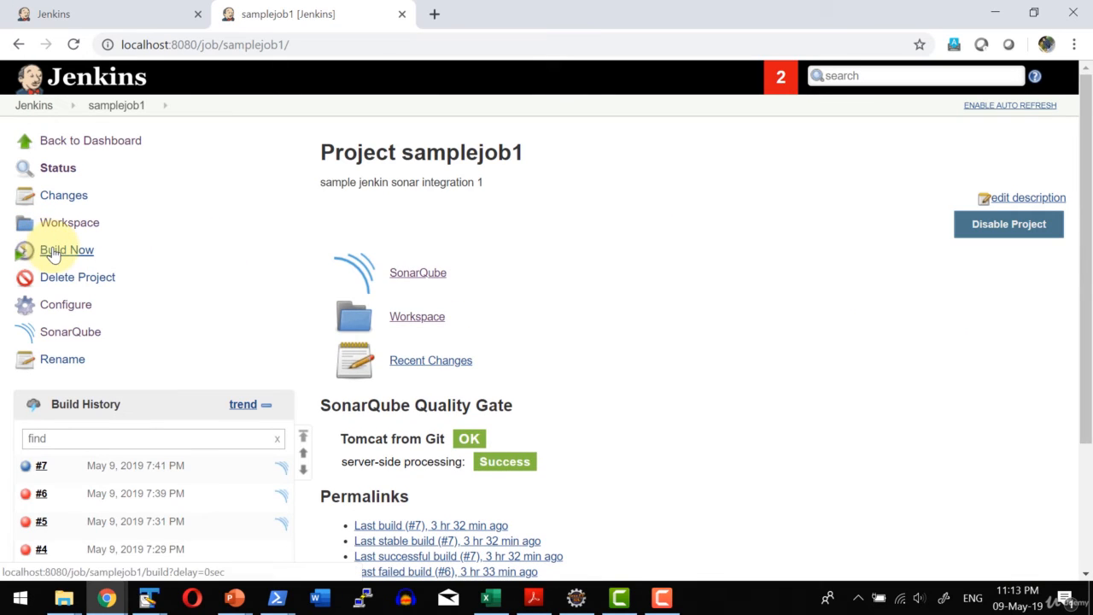
left_click(53, 253)
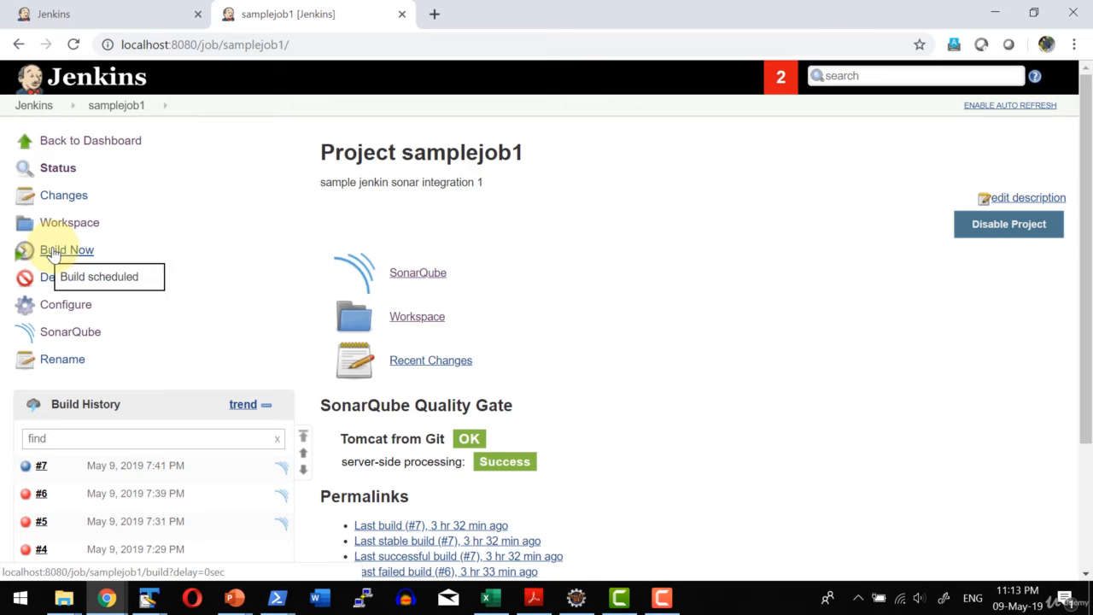
Open the running samplejob1 build from the build history and view its console output.
scroll(537, 528, "down", 2)
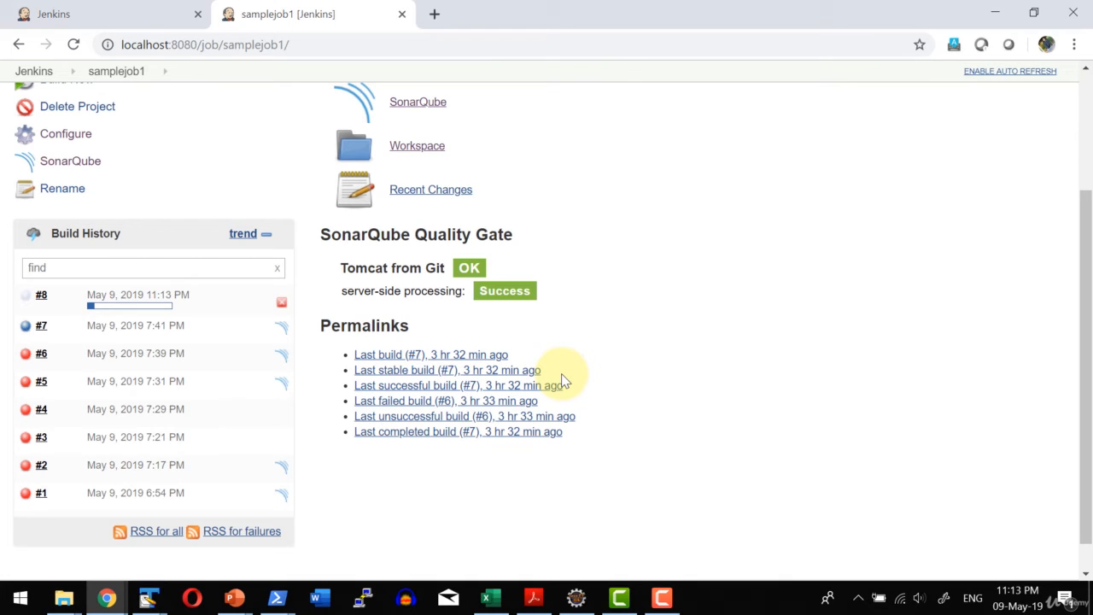
left_click(124, 299)
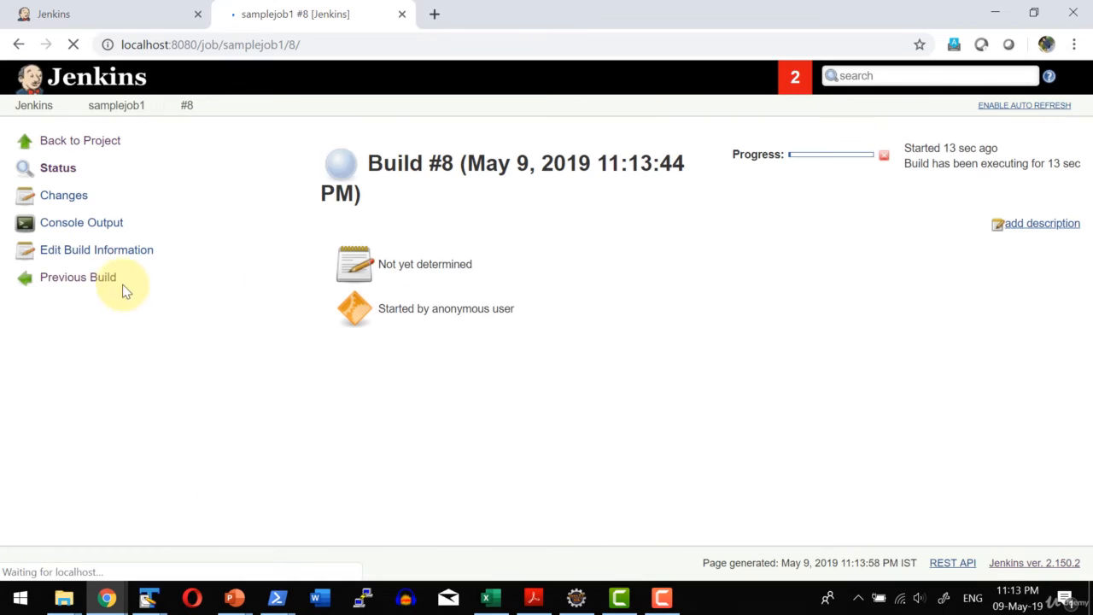
left_click(68, 229)
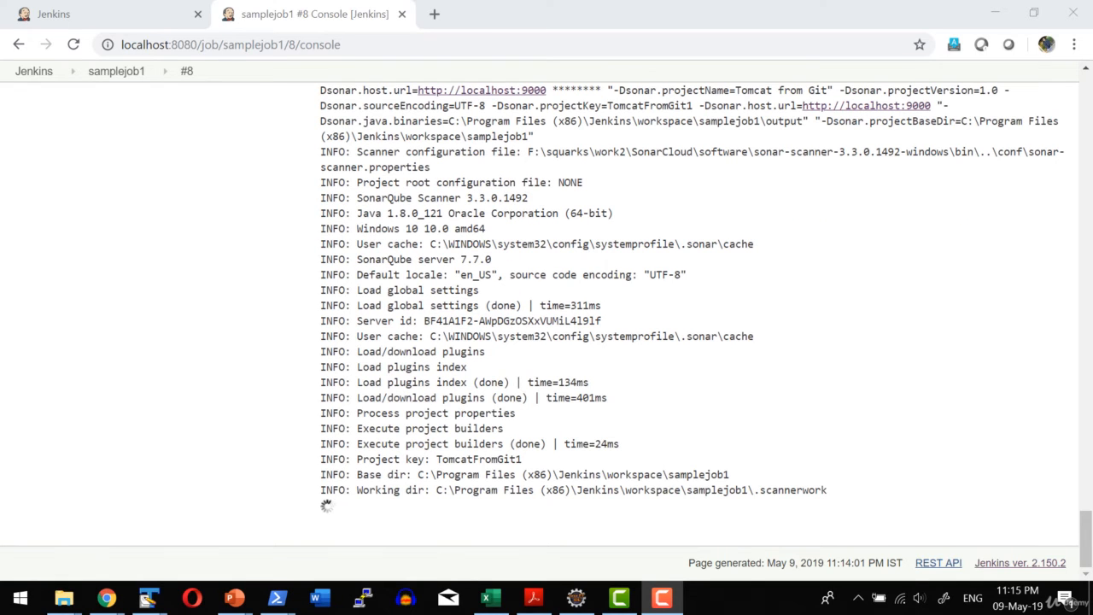
left_click(109, 5)
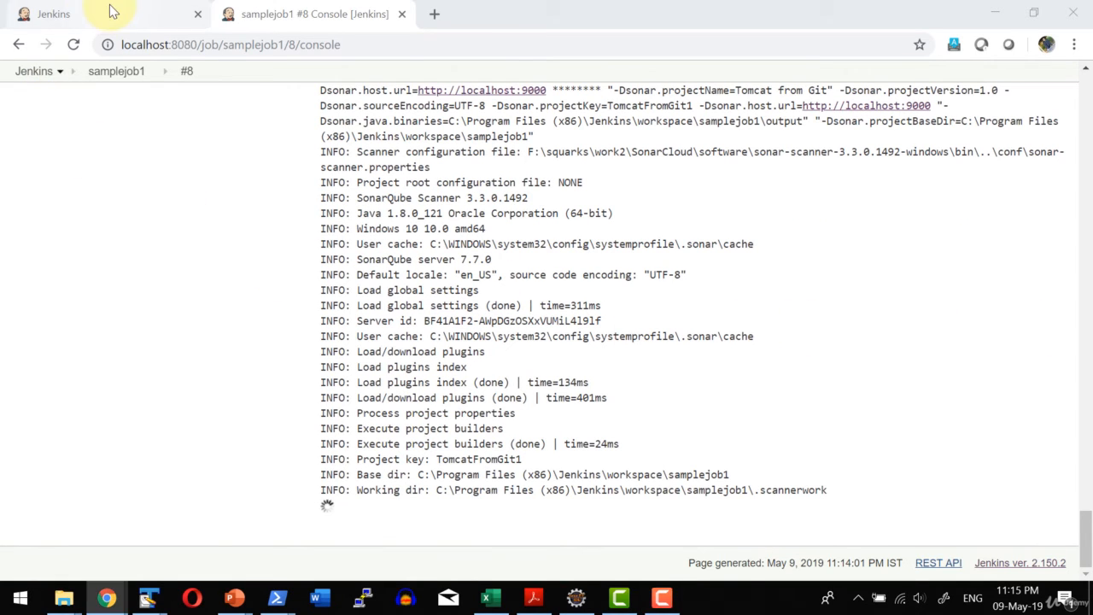
left_click(139, 16)
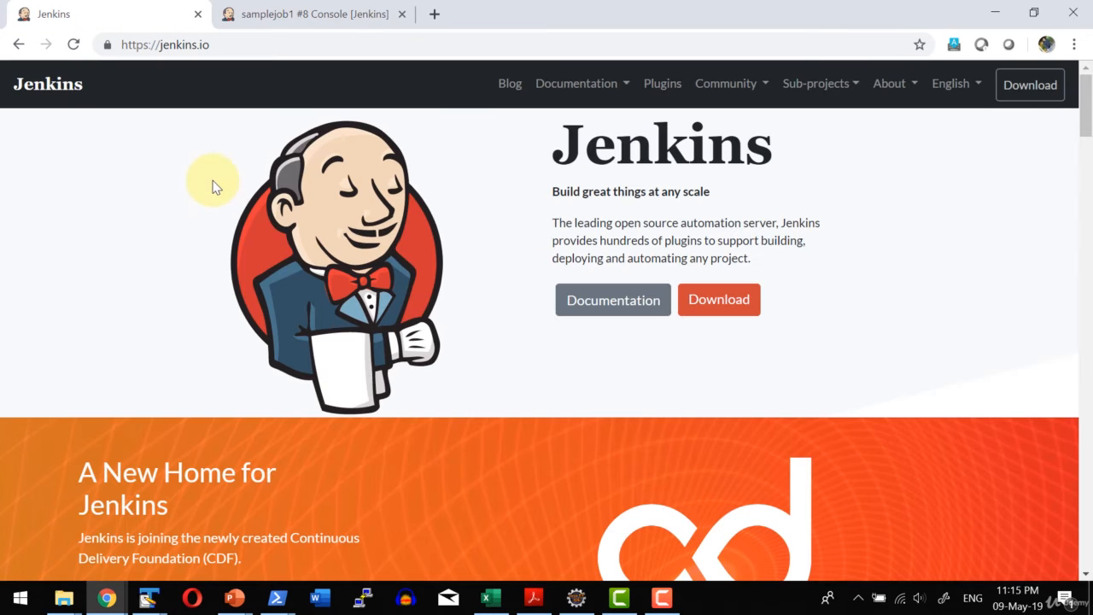
left_click(272, 15)
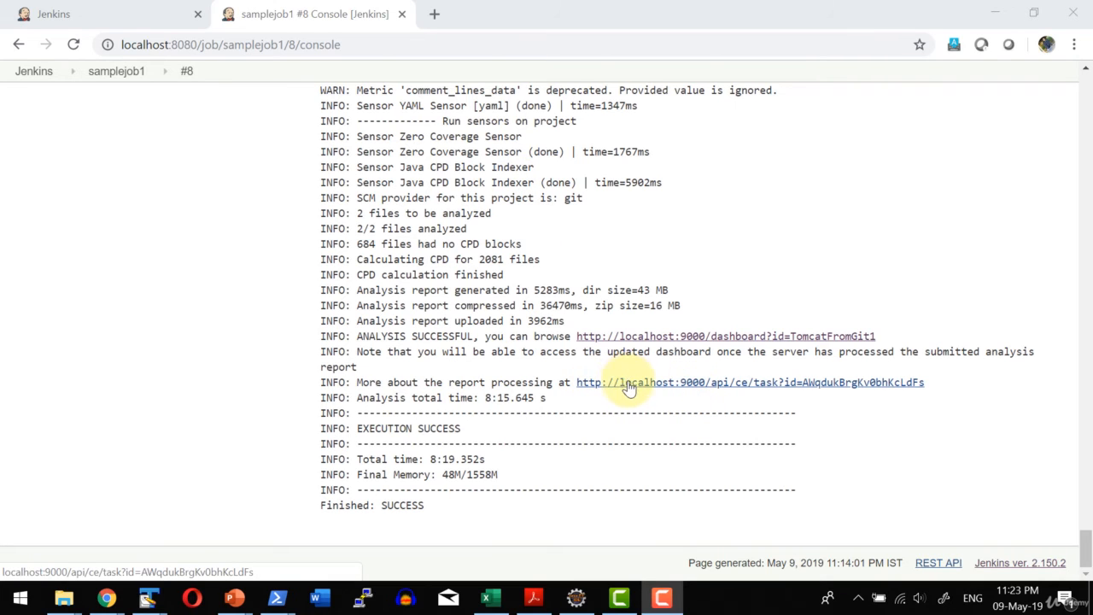
Open the console's report processing link in a new browser tab and check the analysis task's status.
right_click(734, 386)
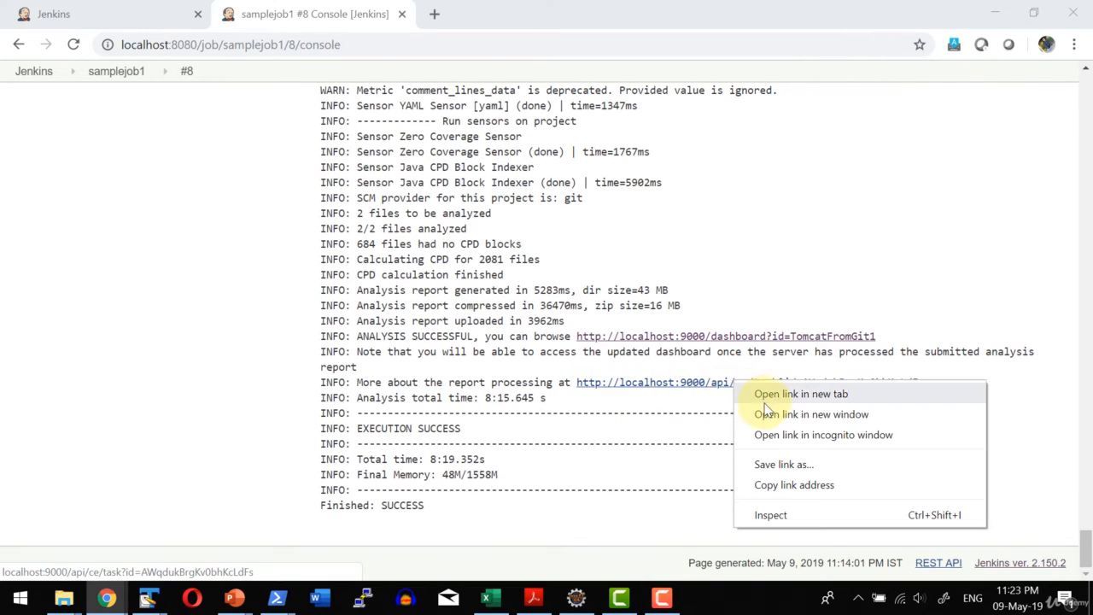
left_click(749, 393)
key("ctrl+Tab")
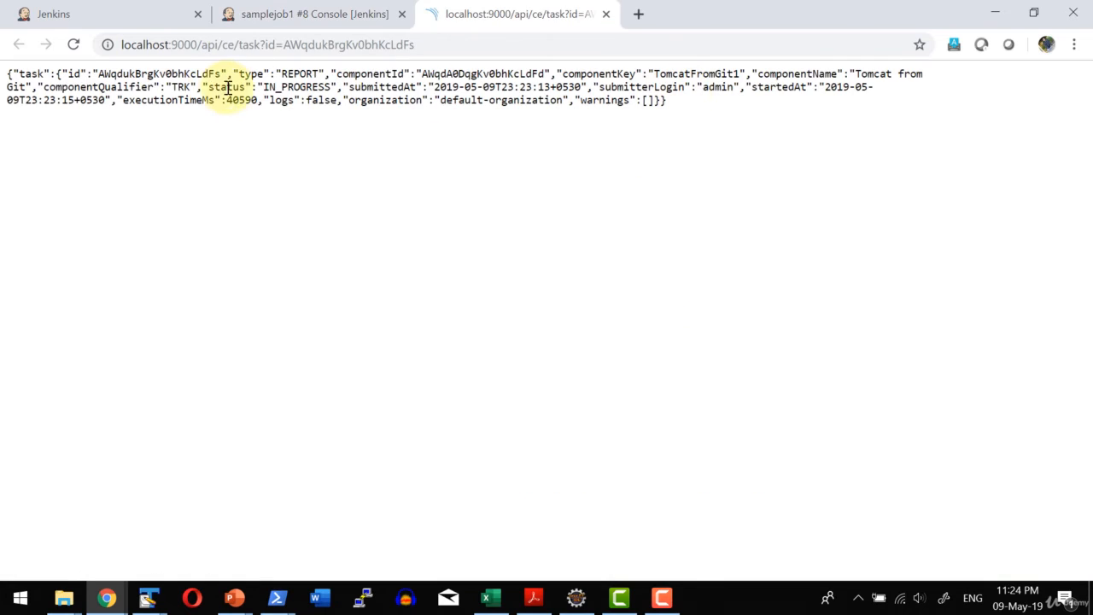
left_click_drag(213, 86, 332, 88)
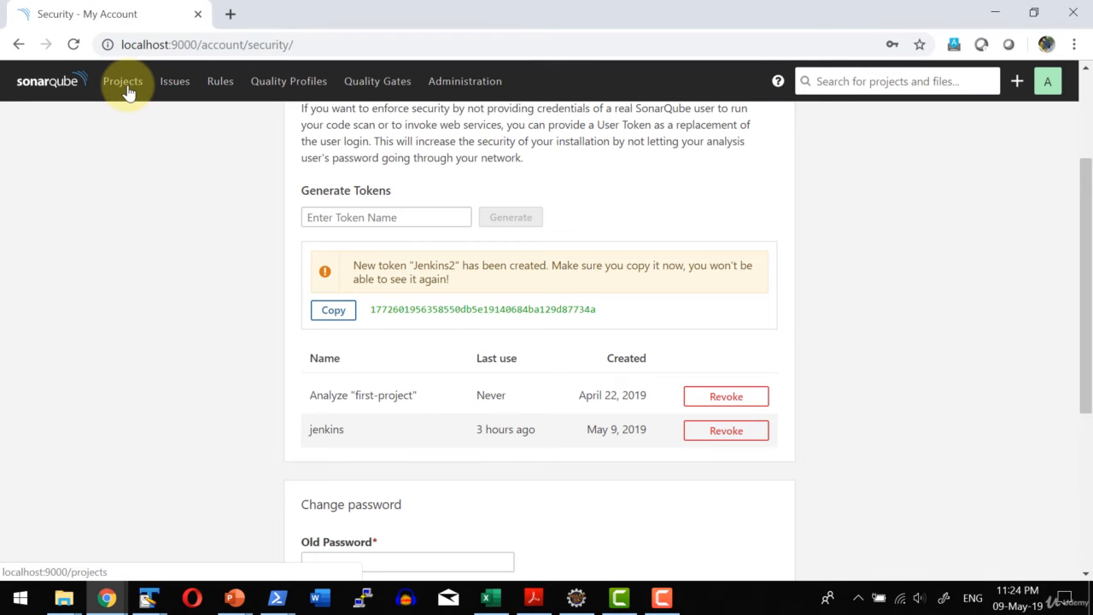
Switch to SonarQube, open the Tomcat from Git project from the project list and view its background tasks.
left_click(127, 89)
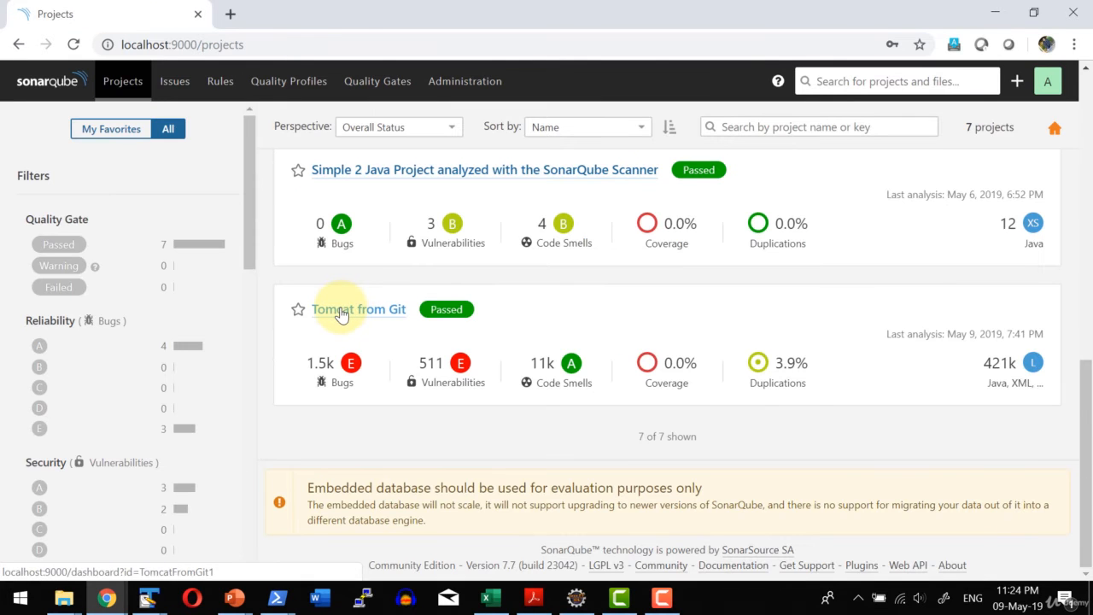
left_click(341, 309)
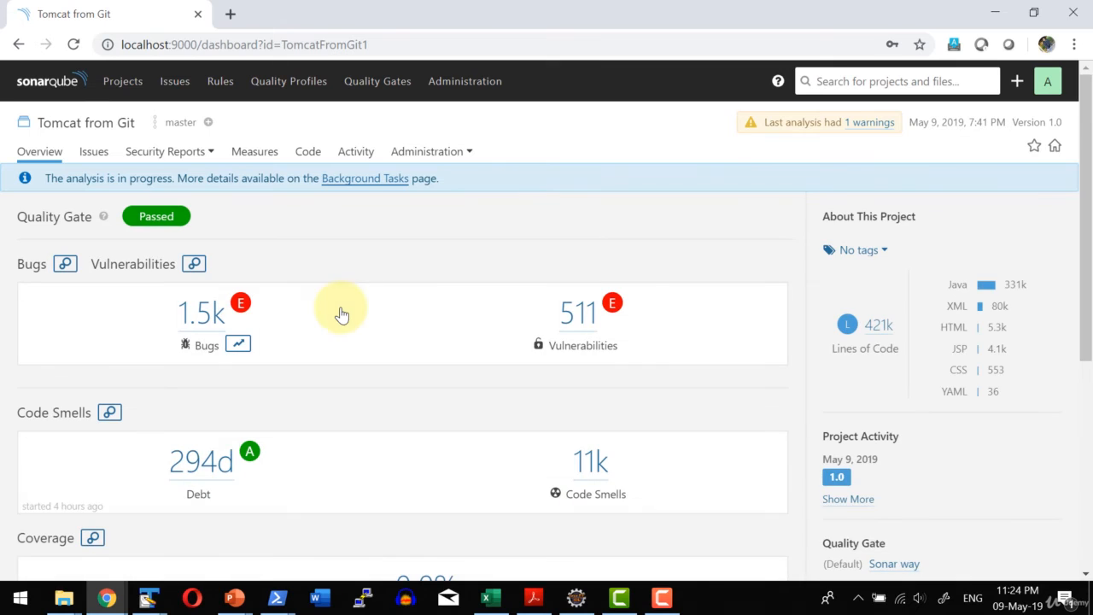
left_click(355, 156)
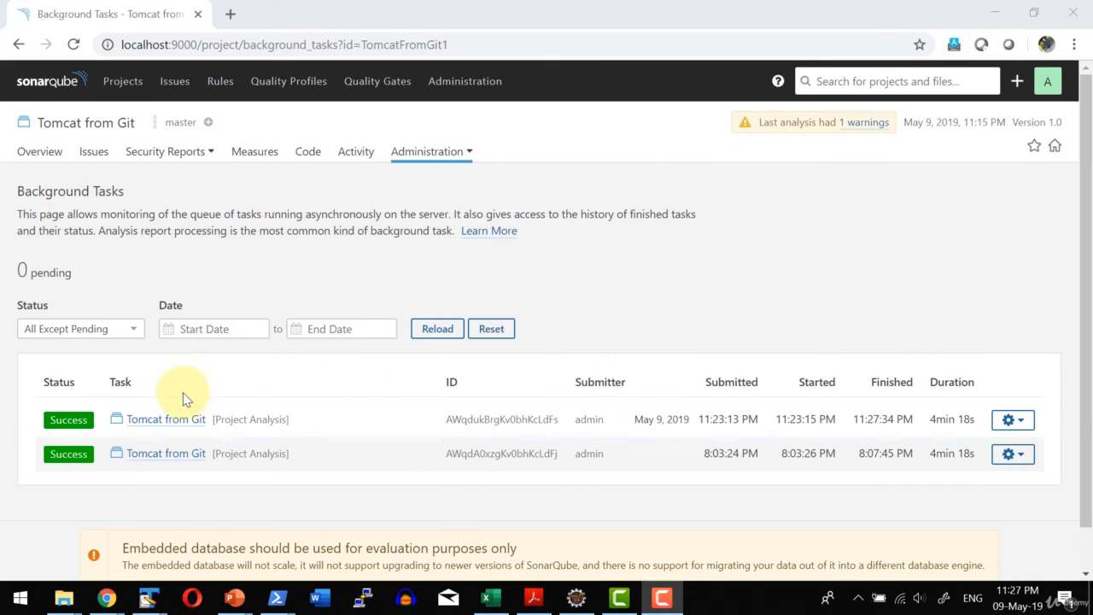
Open the Tomcat from Git overview from the latest analysis task and review its bugs, vulnerabilities, code smells, coverage and duplications.
left_click(135, 419)
scroll(366, 248, "down", 3)
scroll(329, 285, "up", 3)
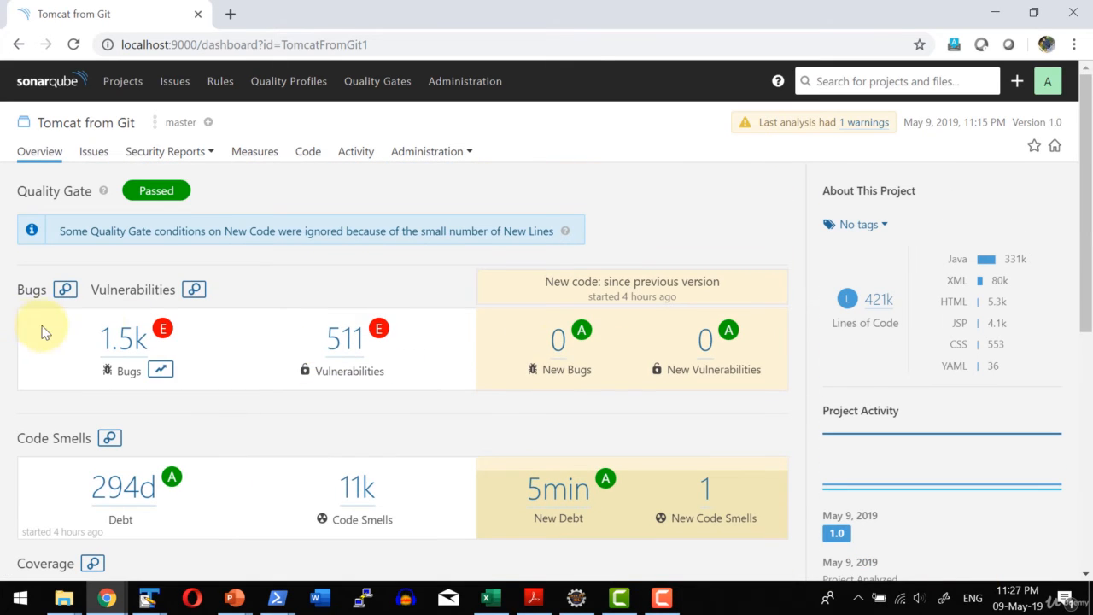
scroll(116, 333, "down", 1)
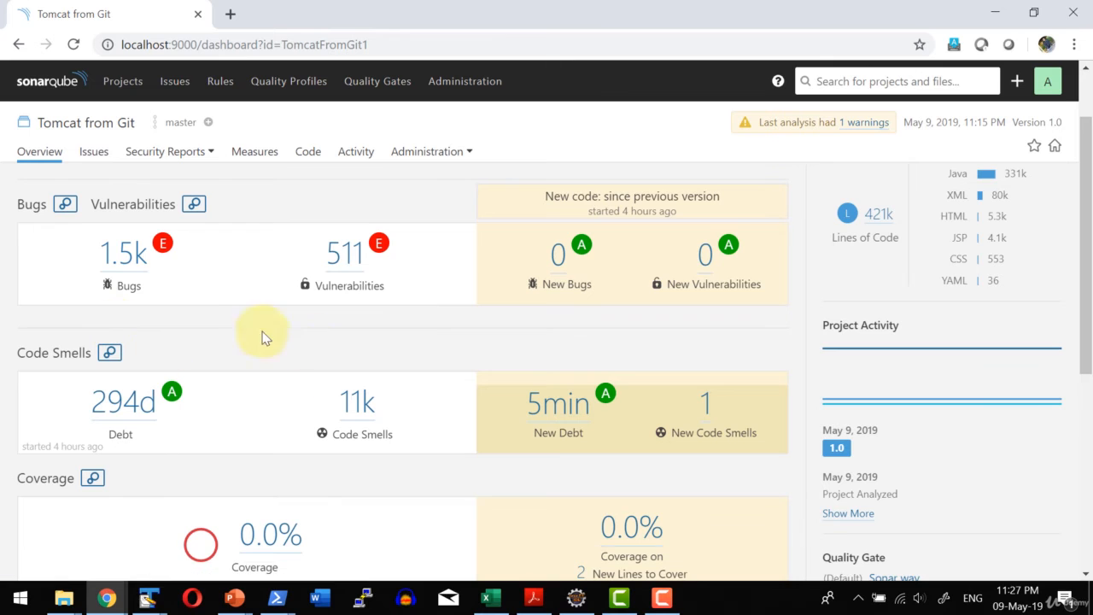
scroll(349, 374, "down", 2)
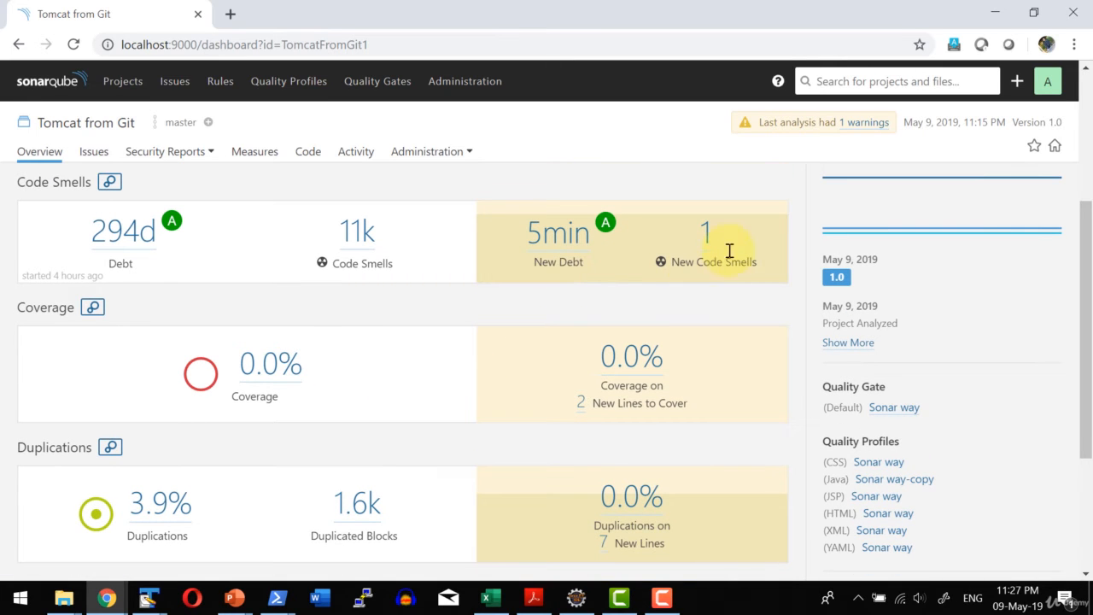
scroll(232, 422, "down", 3)
scroll(234, 423, "up", 5)
scroll(236, 428, "up", 1)
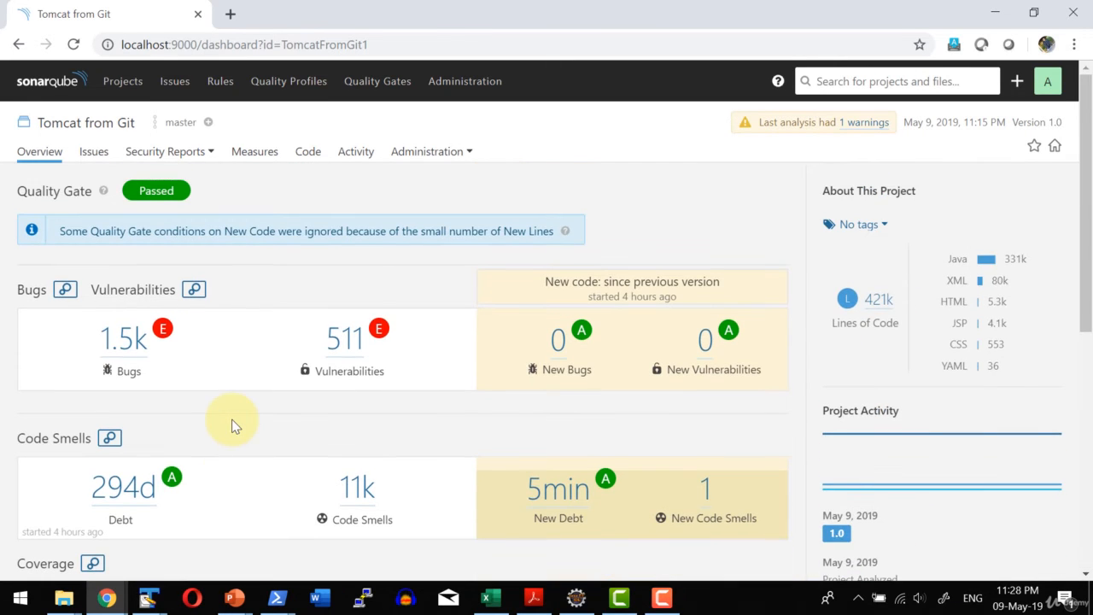
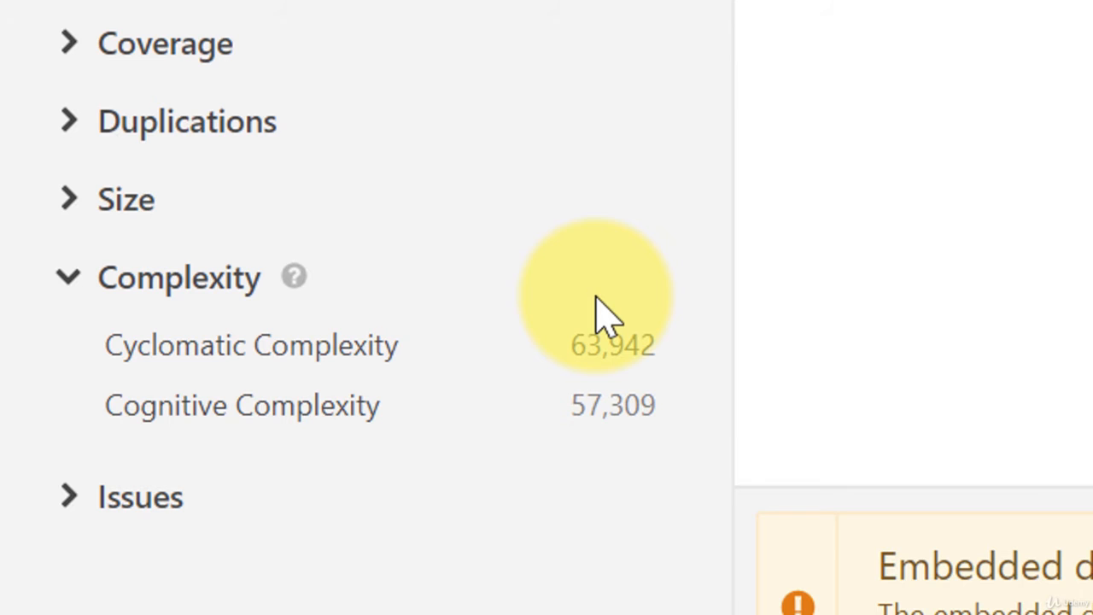
Drill into ApacheDubbo's Cyclomatic Complexity measure through dubbo-monitor, dubbo-monitor-api and its main source's support folder to MonitorFilter.java.
left_click(235, 345)
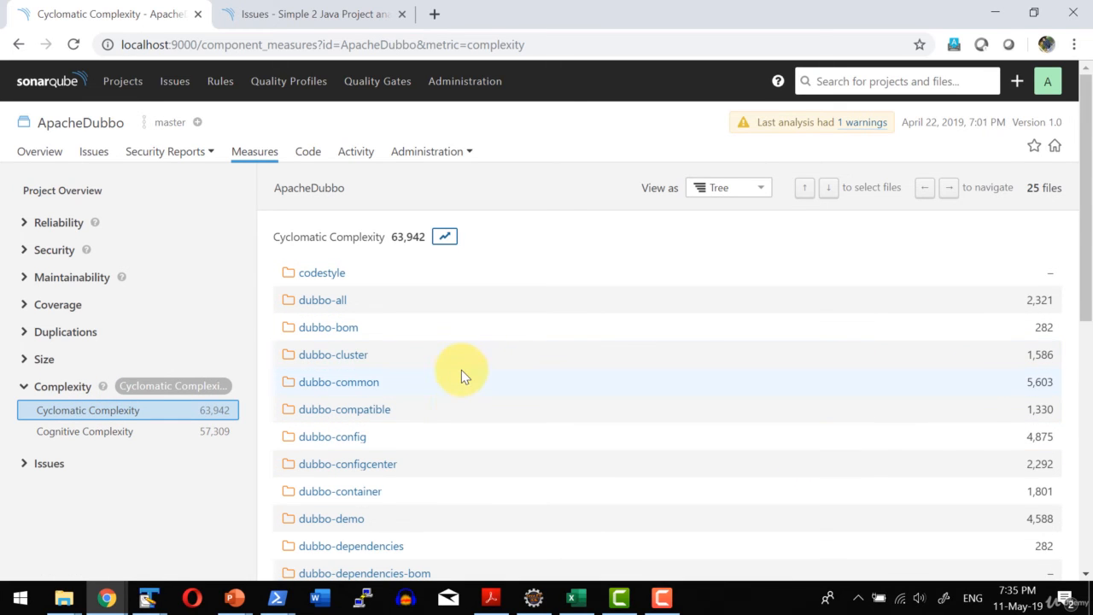
scroll(462, 370, "down", 5)
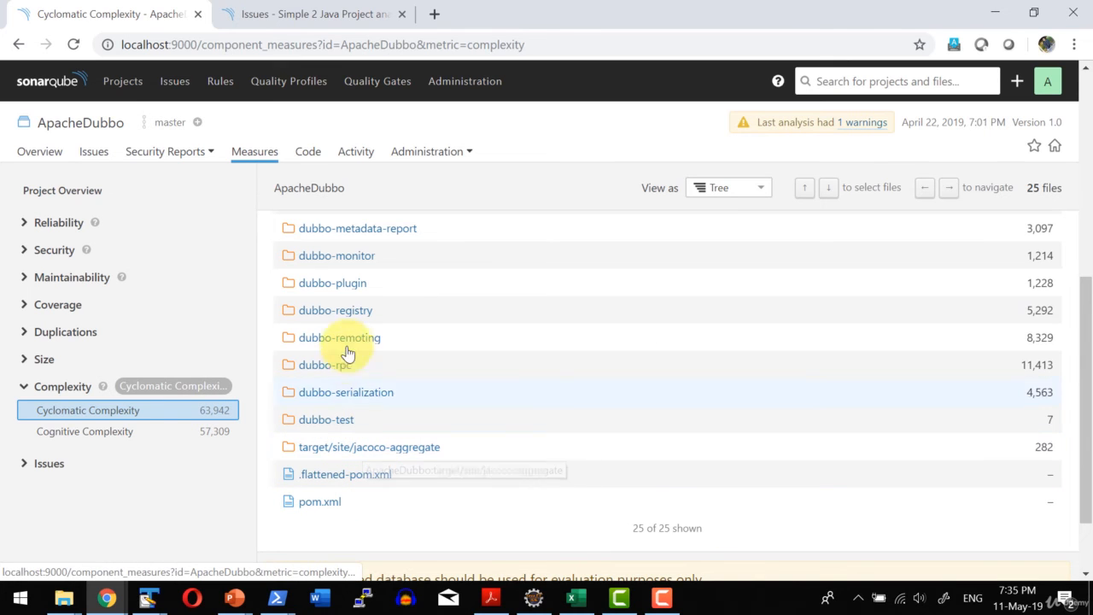
left_click(356, 267)
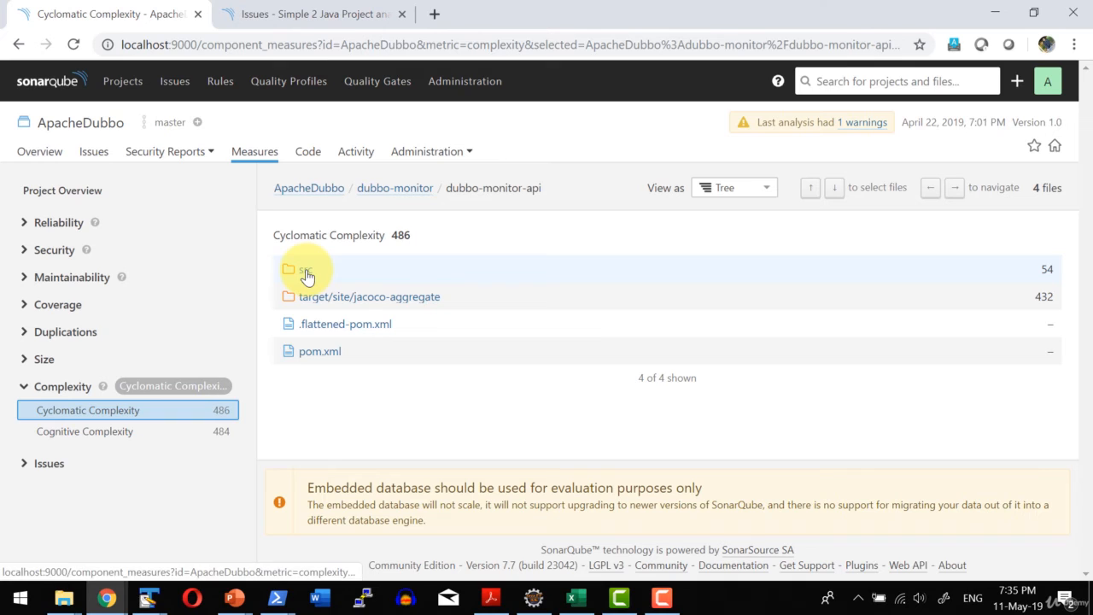
left_click(305, 272)
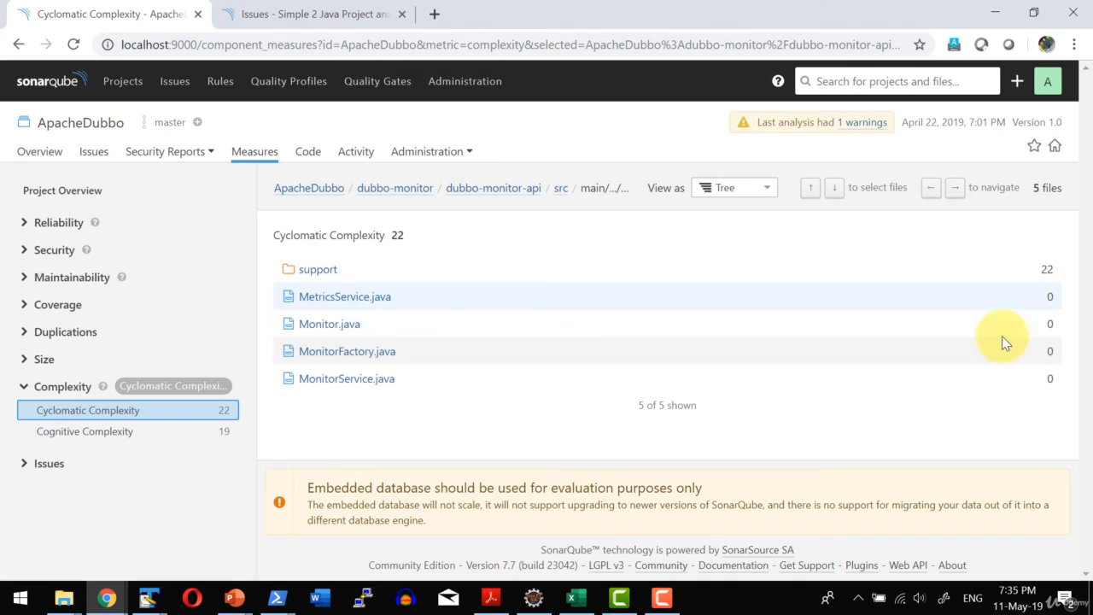
left_click(328, 271)
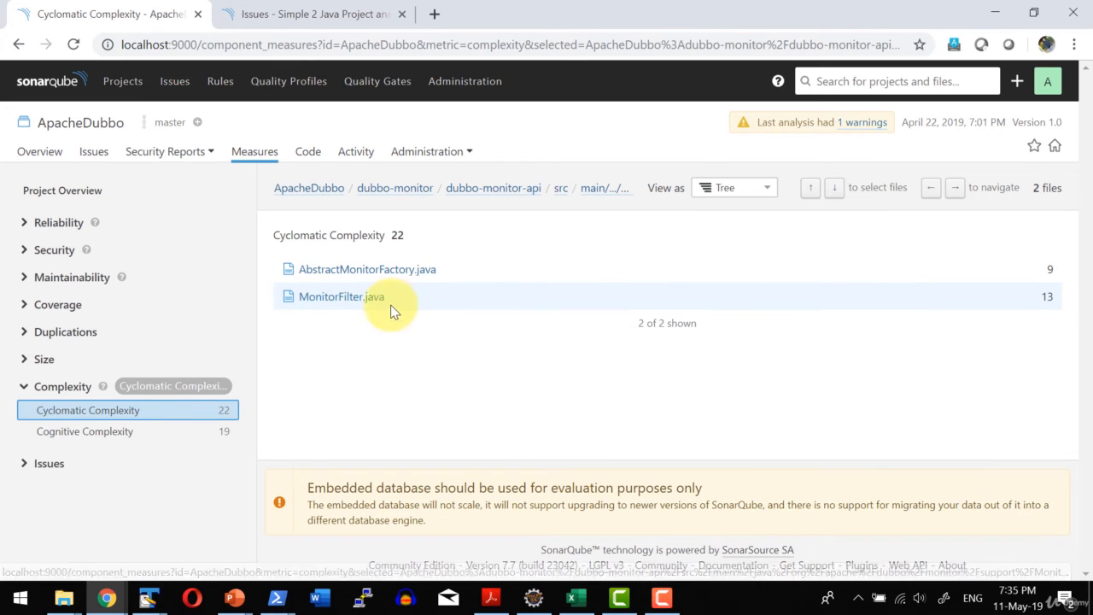
left_click(334, 303)
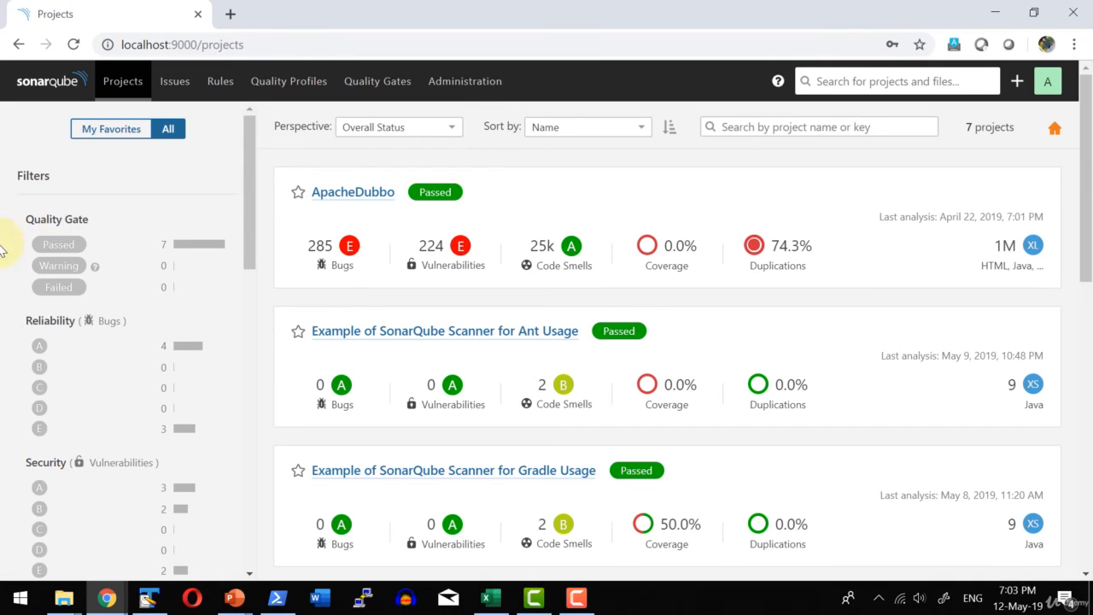
Review the Sonar way quality gate's conditions and open the Technical Debt category of the global administration settings.
left_click(382, 91)
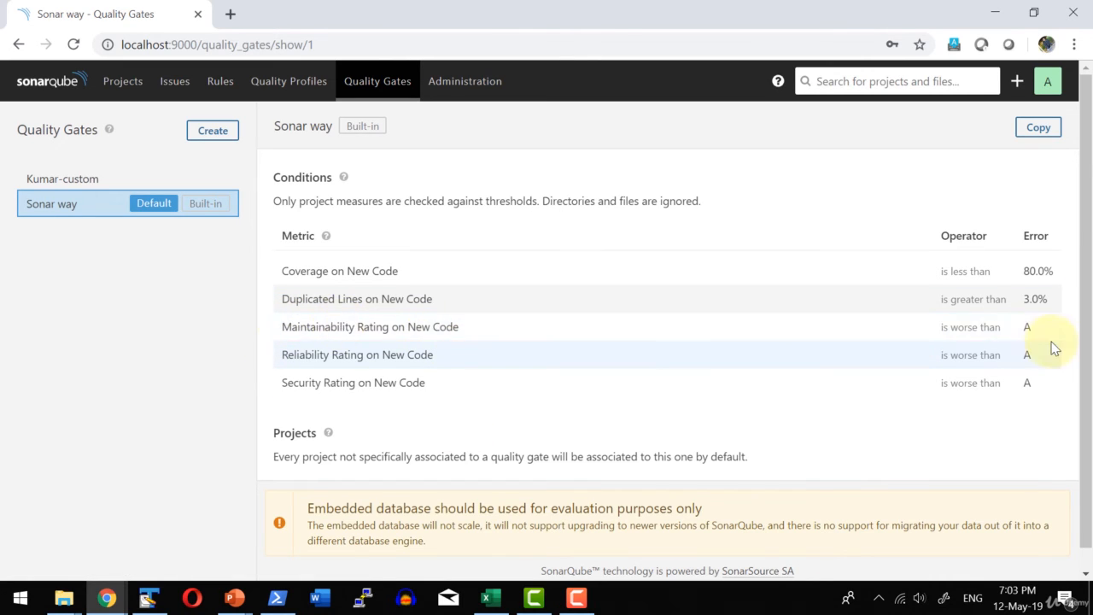
left_click(461, 82)
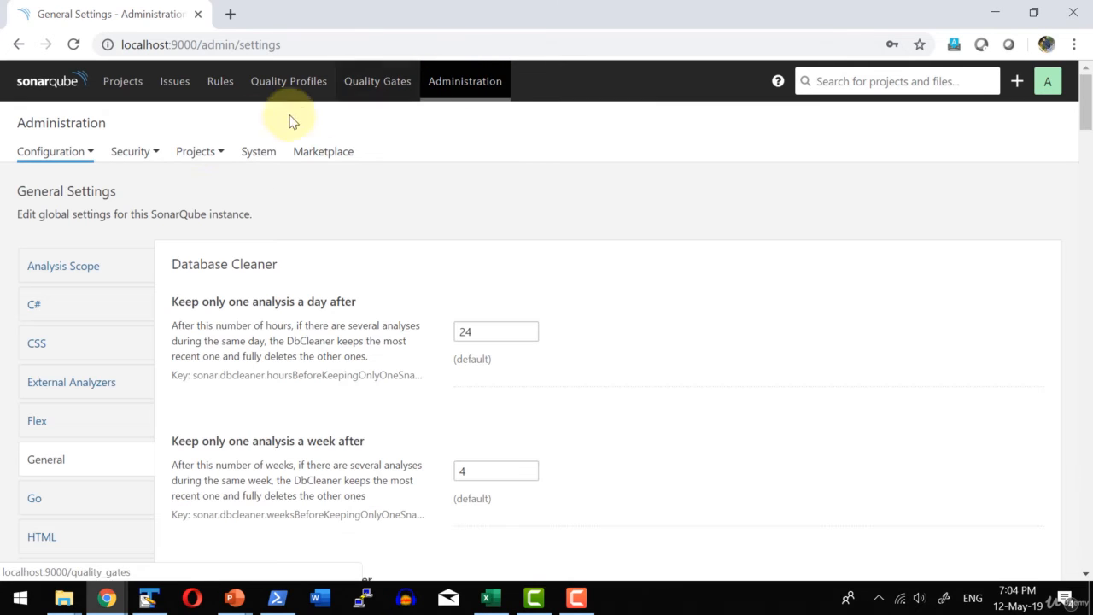
scroll(81, 337, "down", 4)
scroll(80, 336, "down", 2)
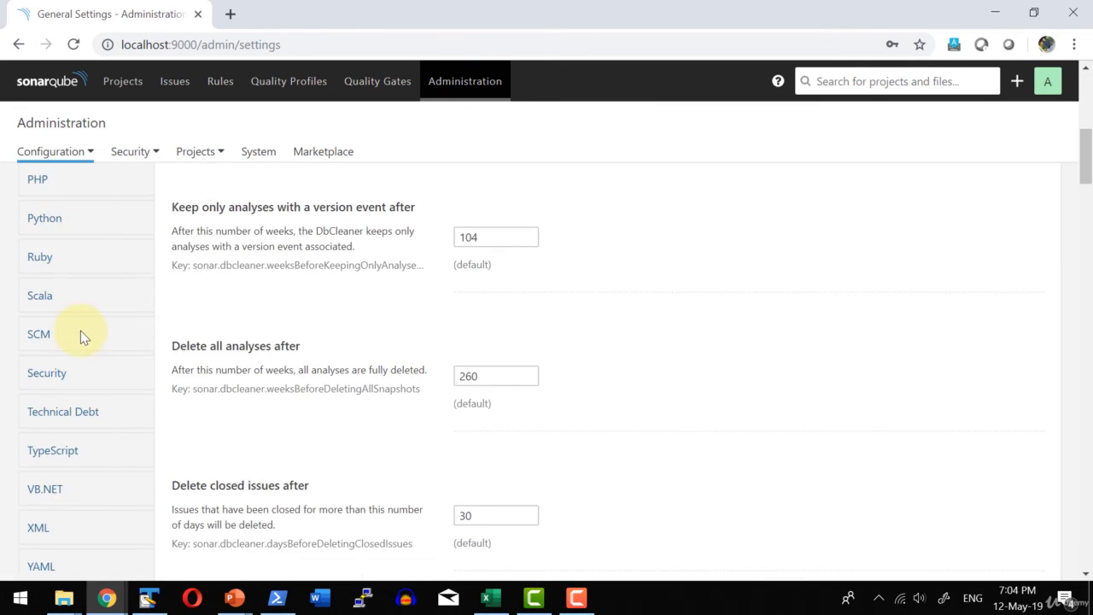
left_click(81, 417)
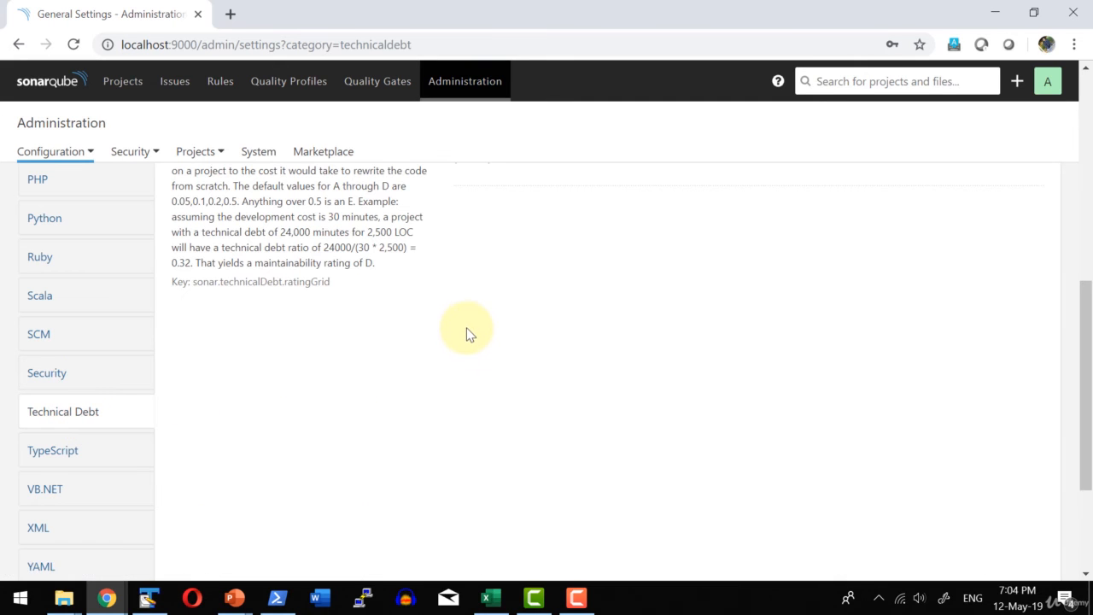
Examine the Technical Debt settings for development cost, language specific parameters and the maintainability rating grid.
scroll(467, 323, "up", 4)
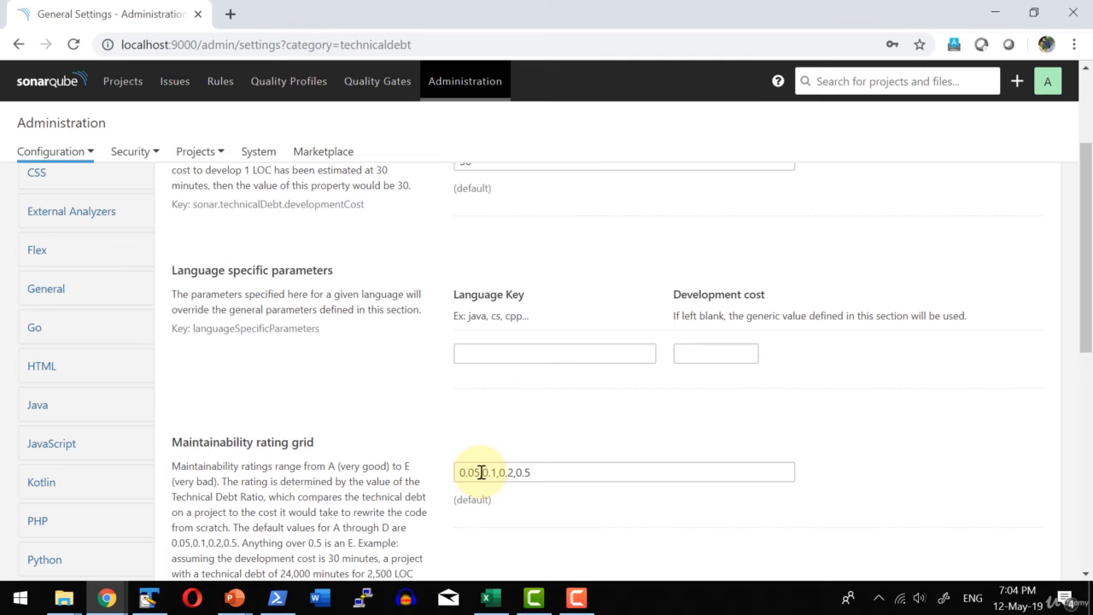
left_click_drag(481, 472, 453, 473)
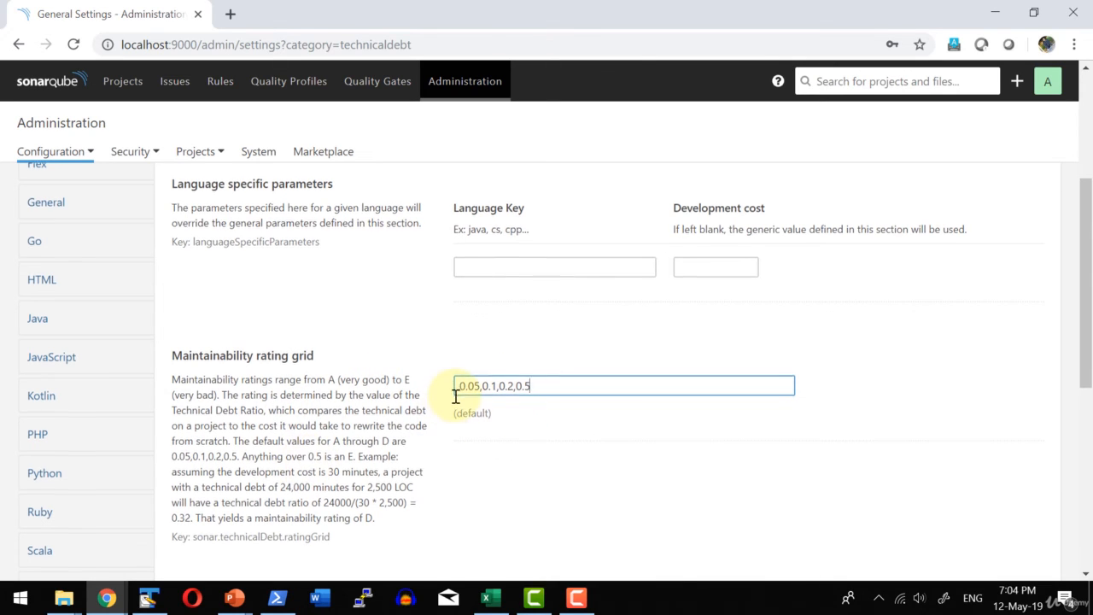
scroll(342, 390, "down", 1)
scroll(356, 342, "up", 4)
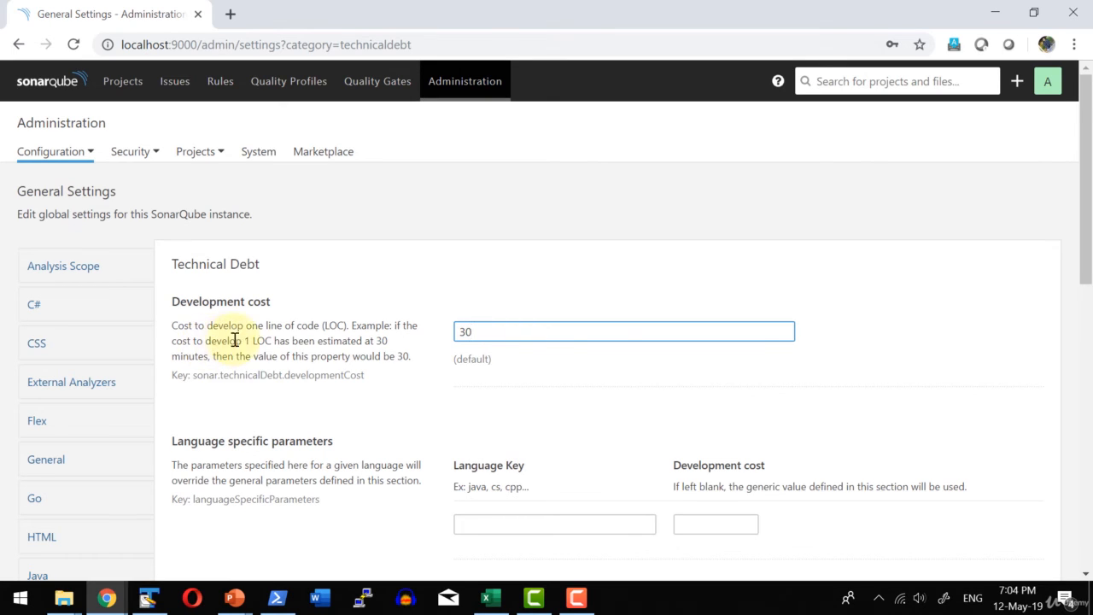
scroll(292, 338, "down", 1)
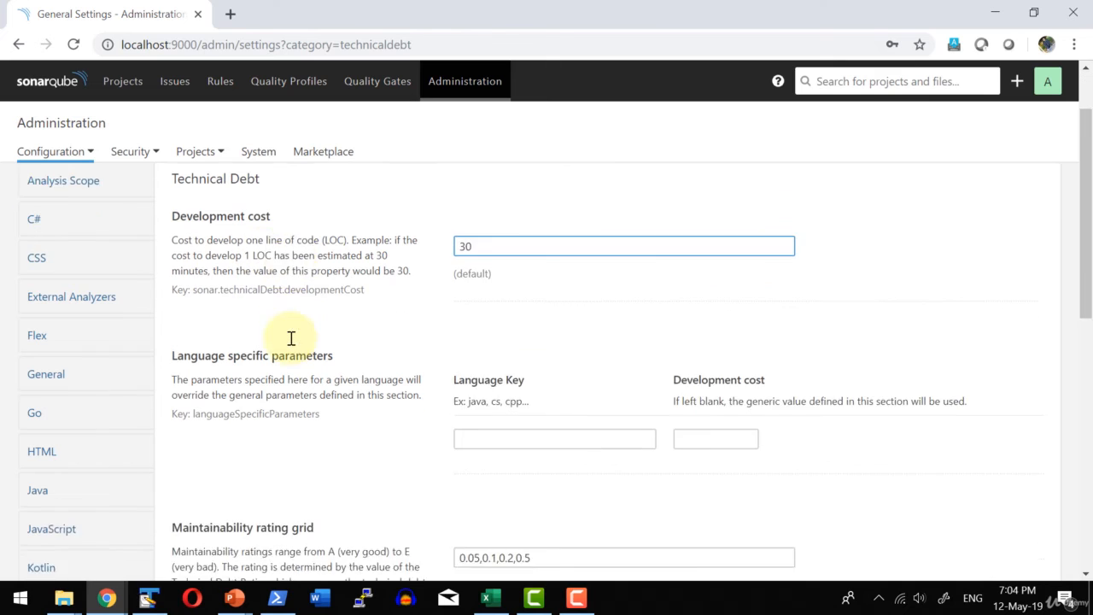
scroll(291, 338, "down", 3)
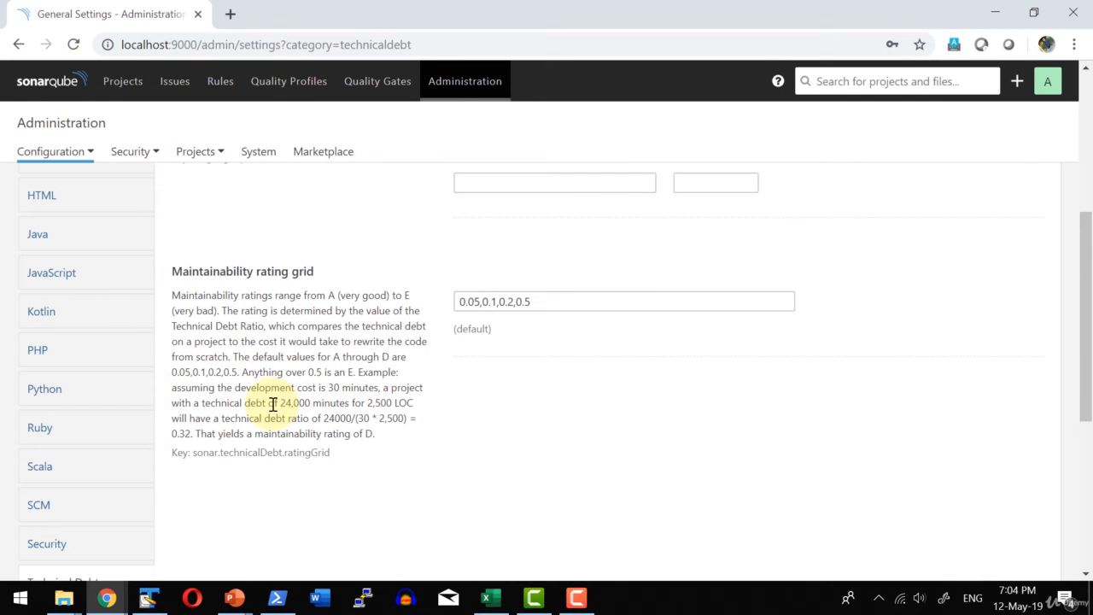
Examine the maintainability rating grid's worked example of the technical debt ratio, highlighting its figures, resulting rating and the grid thresholds.
left_click_drag(199, 403, 351, 401)
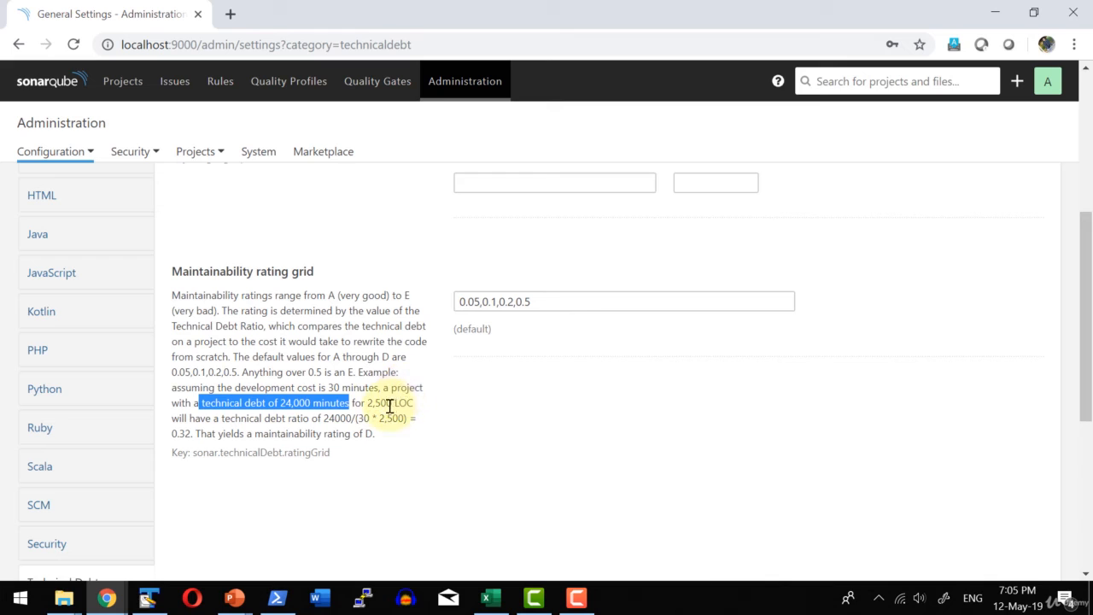
left_click(371, 401)
left_click_drag(370, 401, 413, 402)
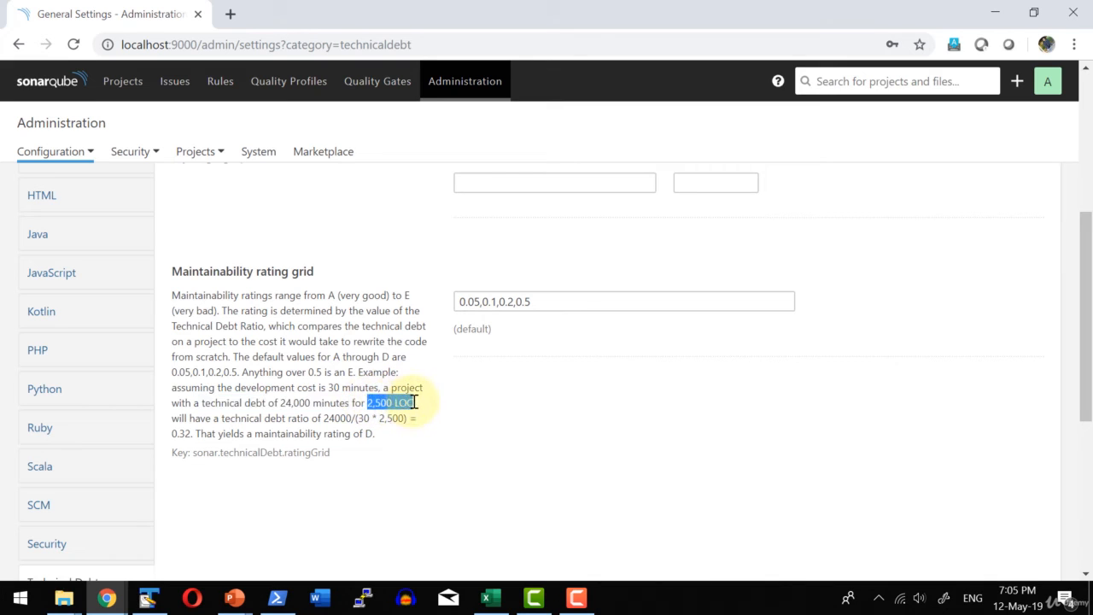
double_click(325, 418)
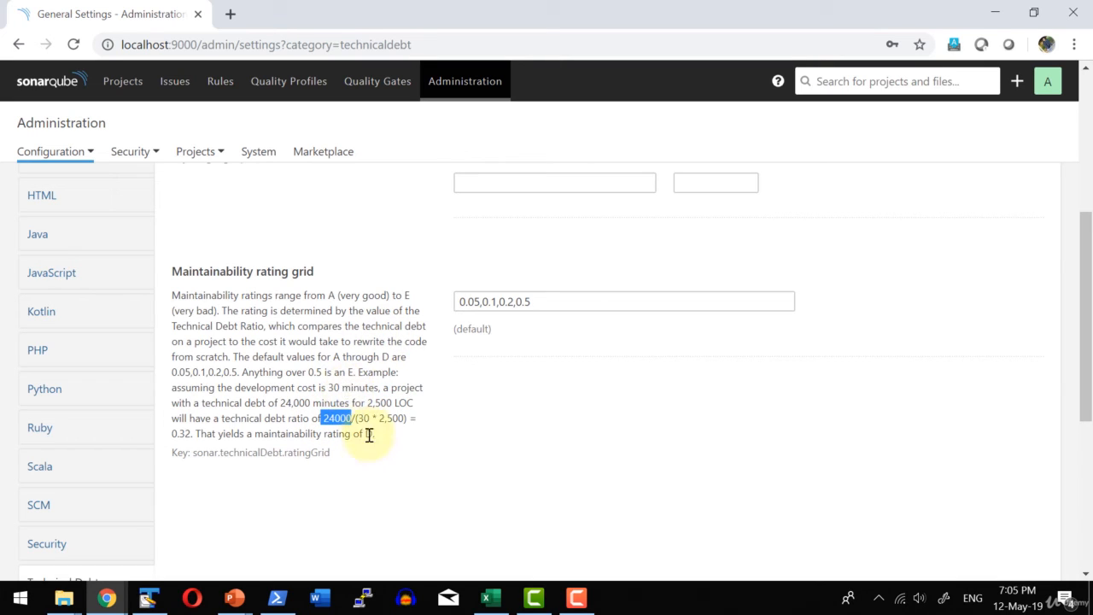
left_click_drag(357, 419, 407, 419)
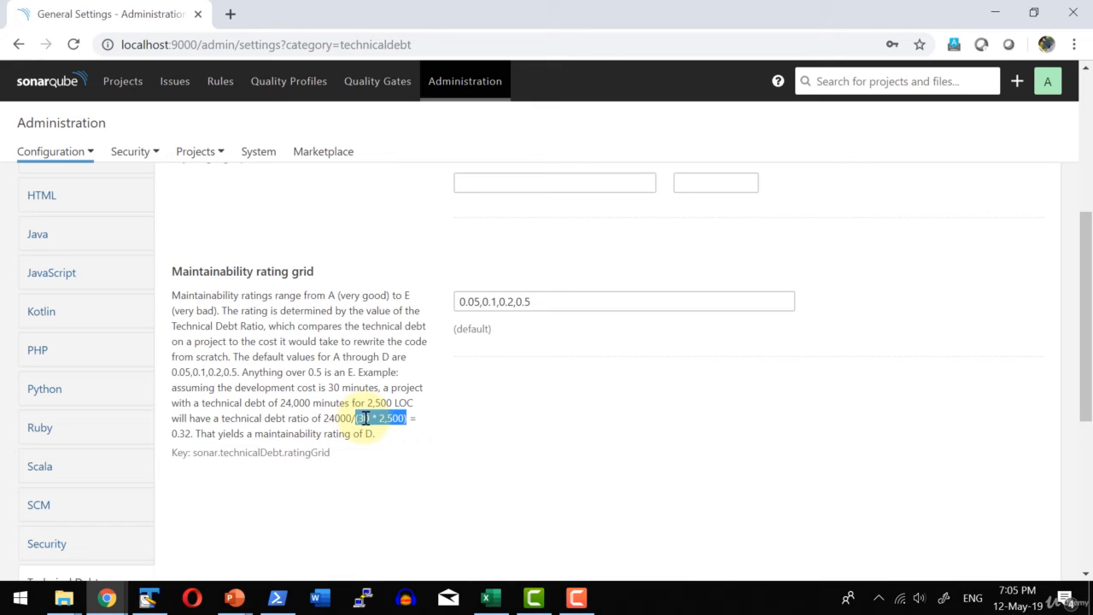
left_click(368, 419)
left_click_drag(377, 419, 406, 419)
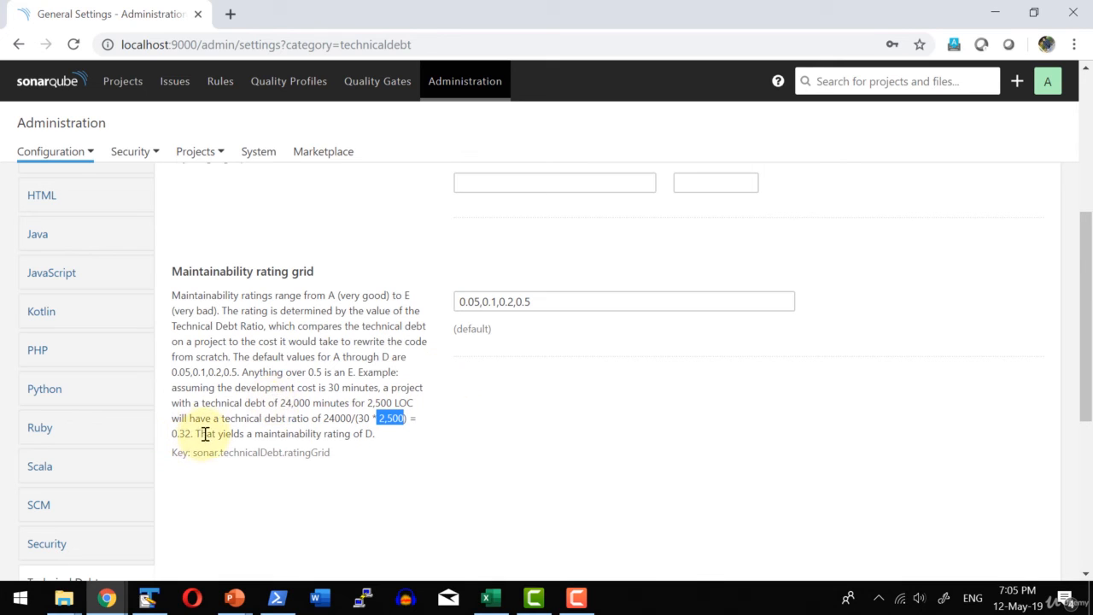
left_click_drag(200, 435, 182, 436)
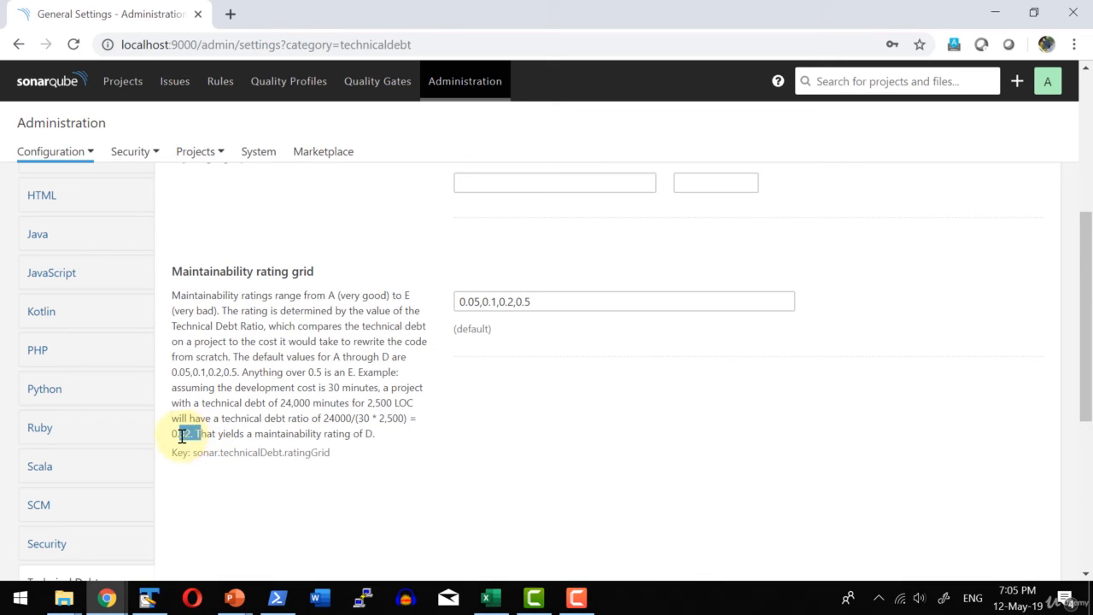
left_click(239, 437)
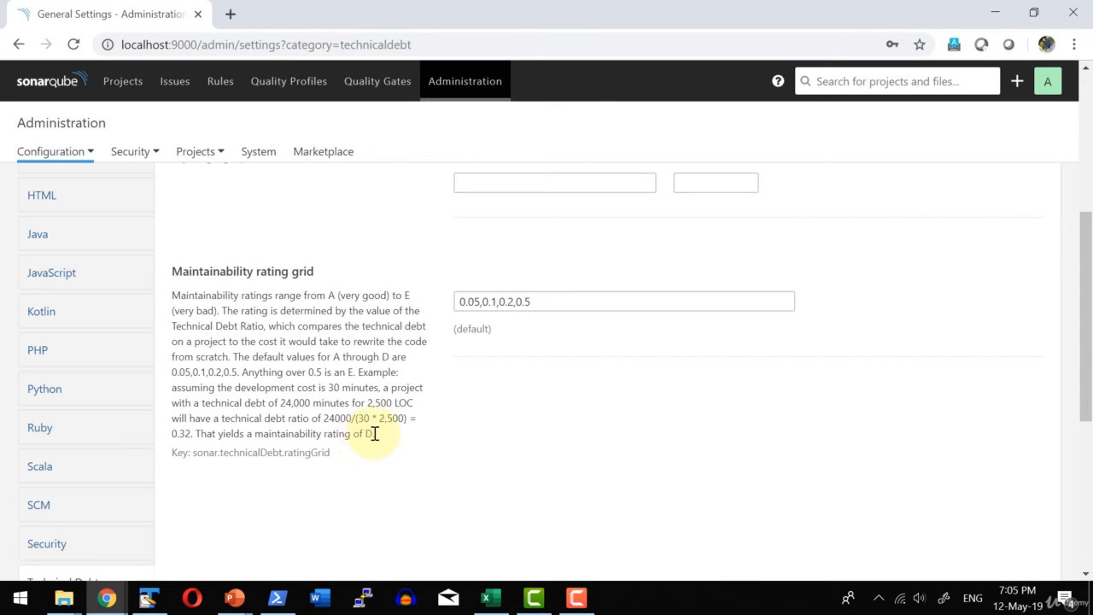
left_click_drag(374, 433, 323, 434)
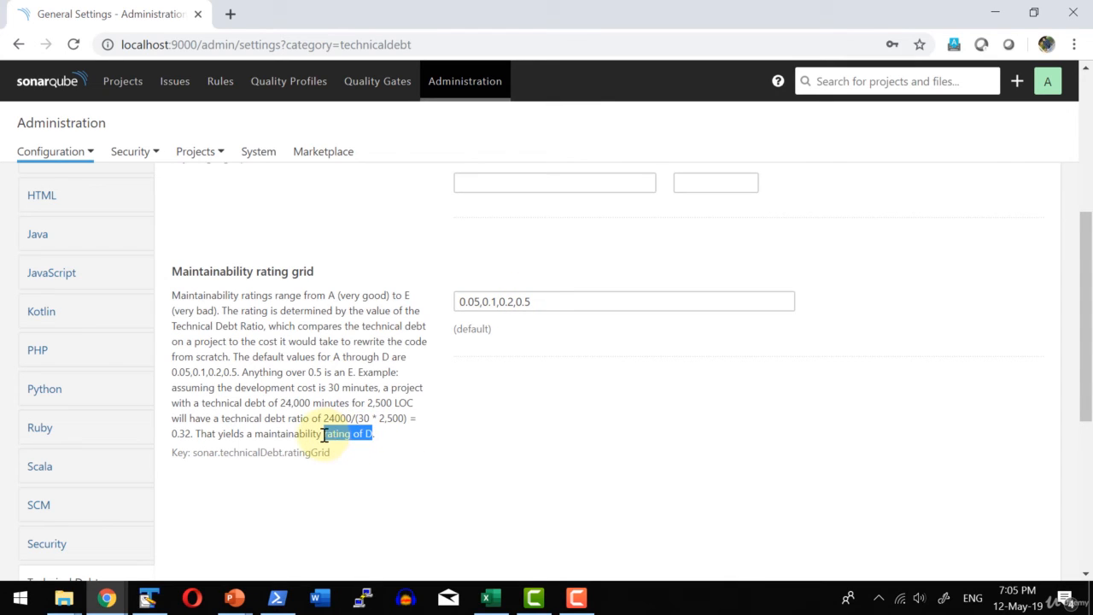
left_click_drag(539, 302, 444, 306)
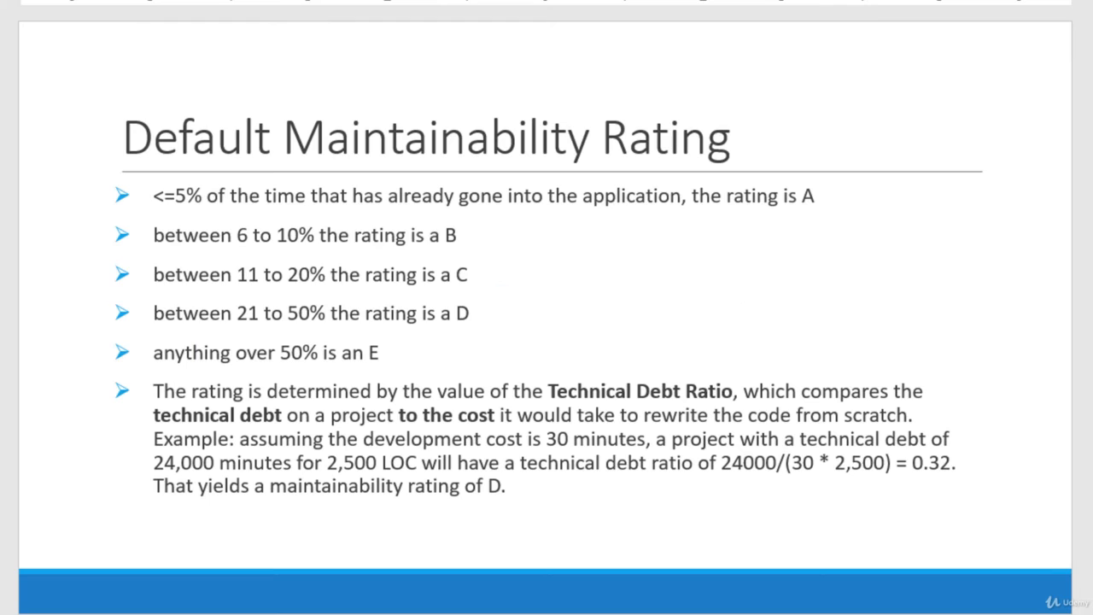
key("Page_Down")
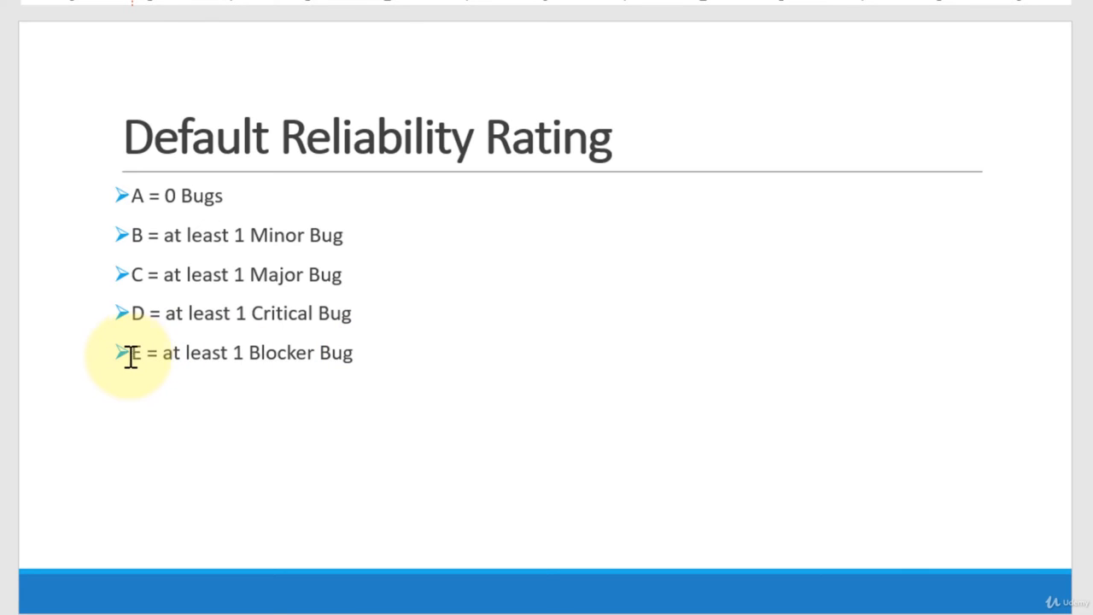
key("Page_Down")
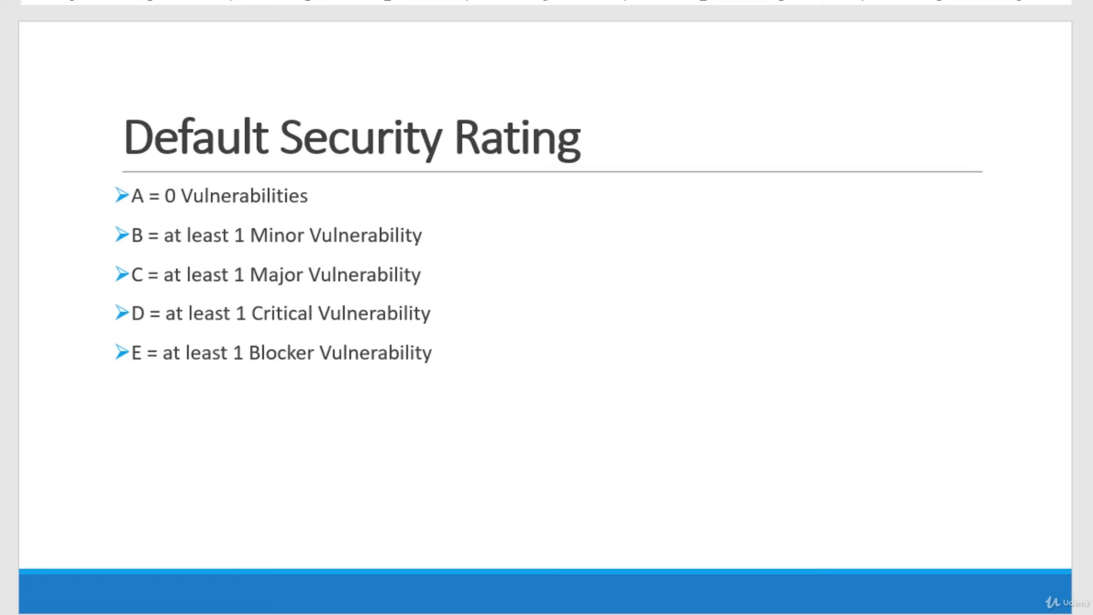
key("Escape")
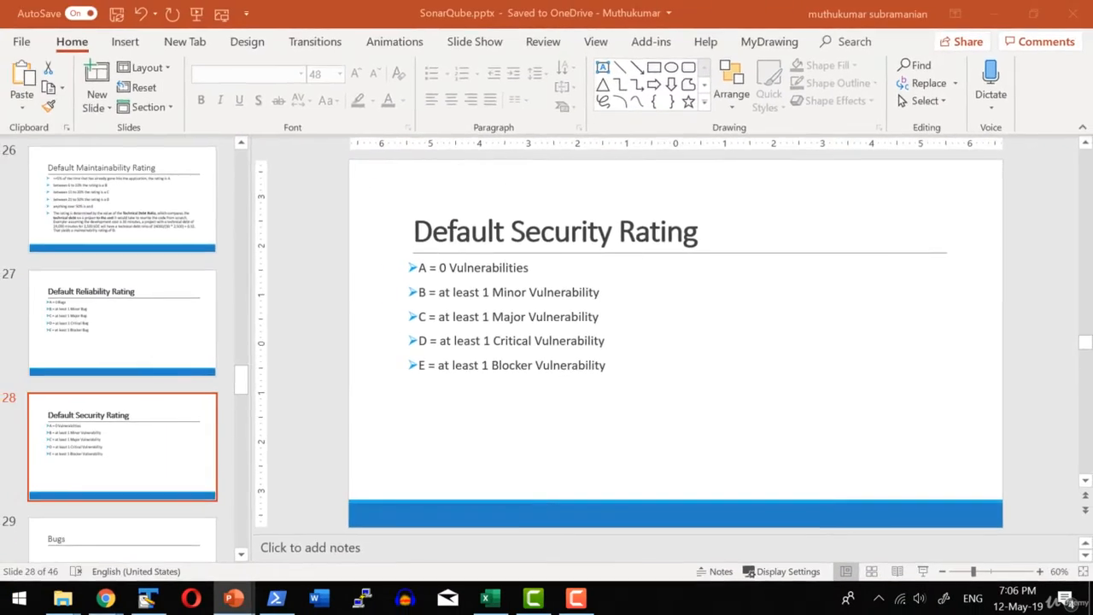
Switch to SonarQube's project list and review the filters for quality gate, reliability, security, maintainability and coverage.
key("alt+Tab")
left_click(109, 82)
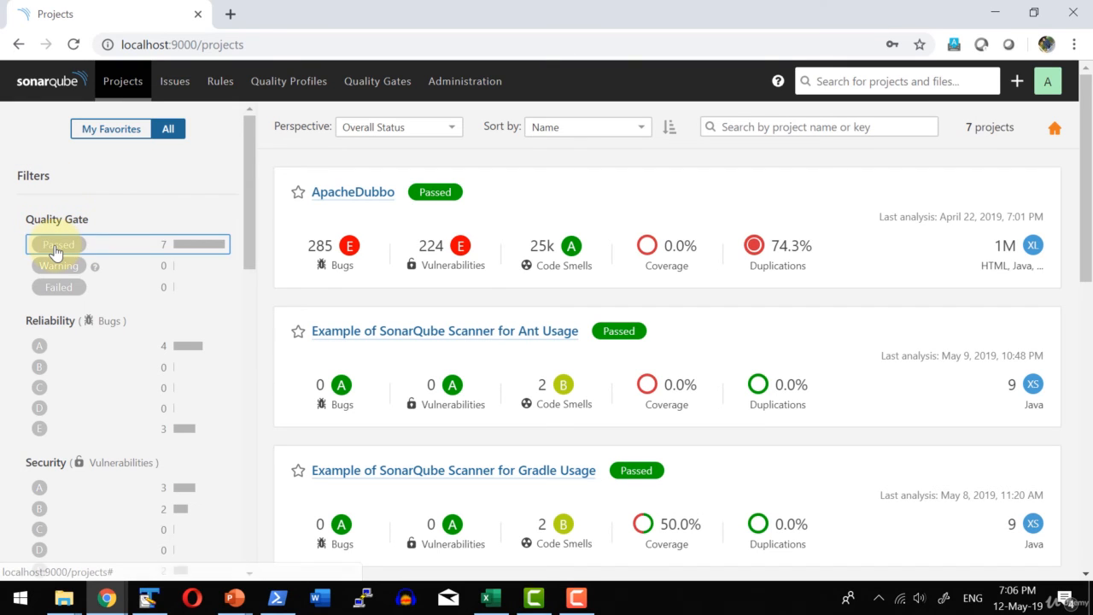
scroll(74, 295, "down", 1)
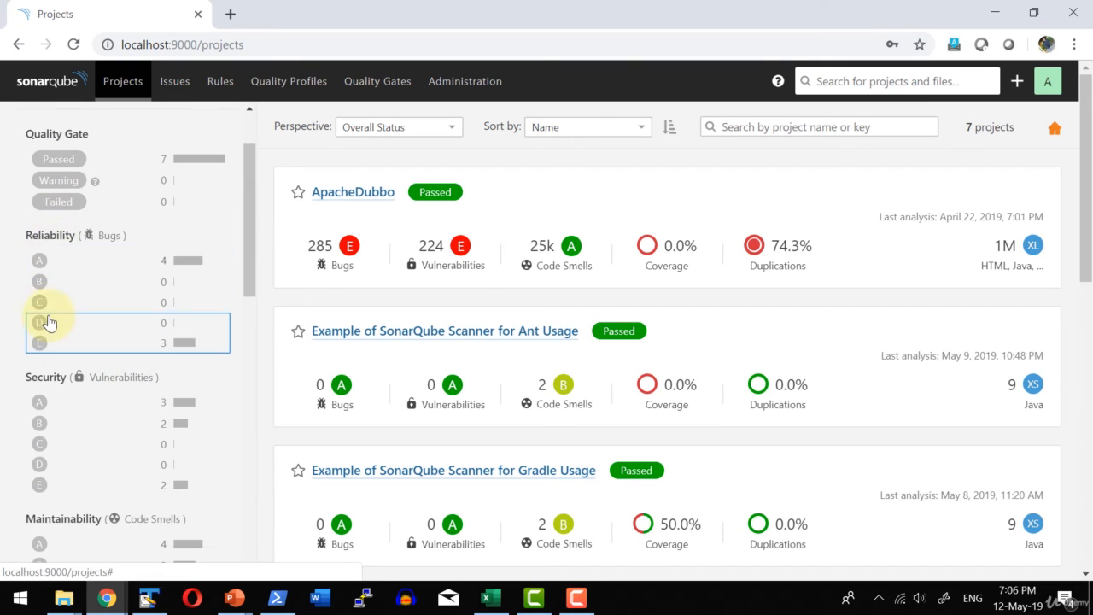
scroll(66, 343, "down", 1)
scroll(57, 359, "down", 2)
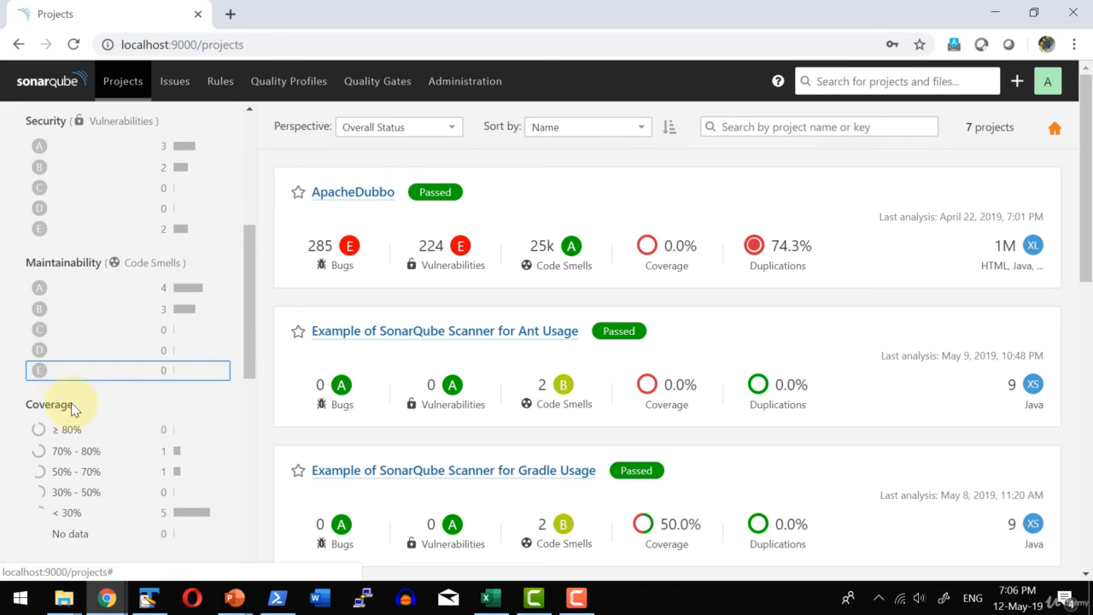
scroll(182, 332, "up", 4)
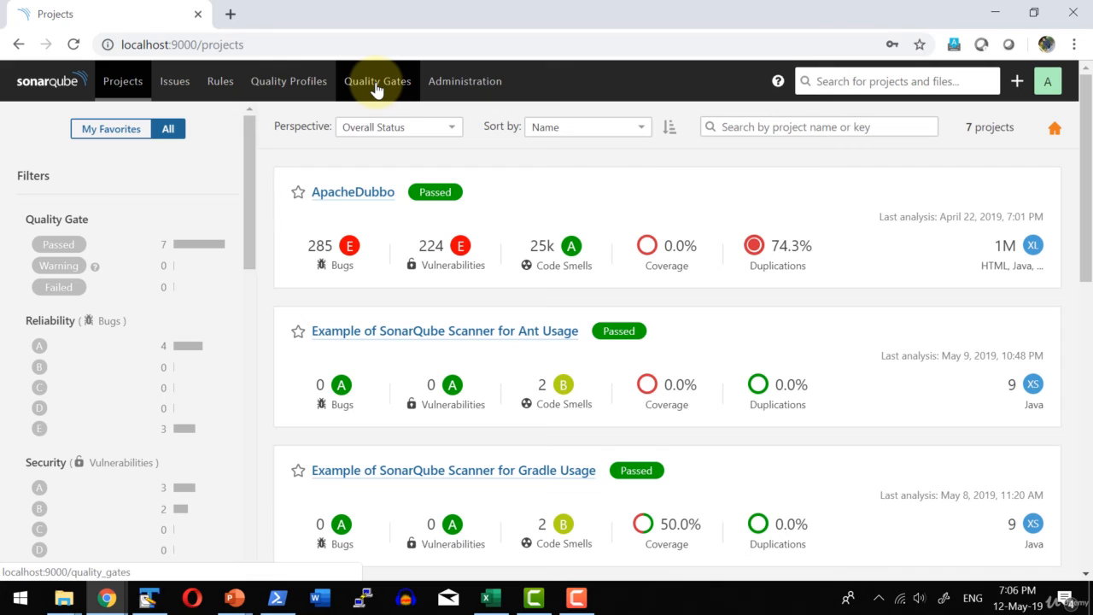
Compare the project list's reliability, security and maintainability rating filters with the conditions of the Sonar way quality gate.
scroll(122, 266, "down", 1)
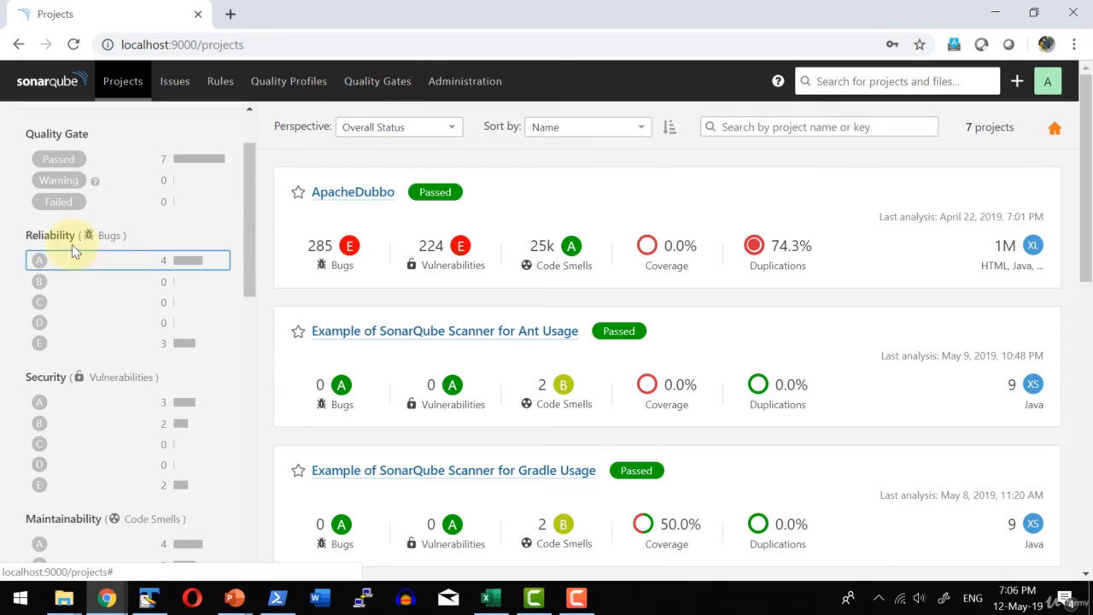
scroll(60, 265, "down", 1)
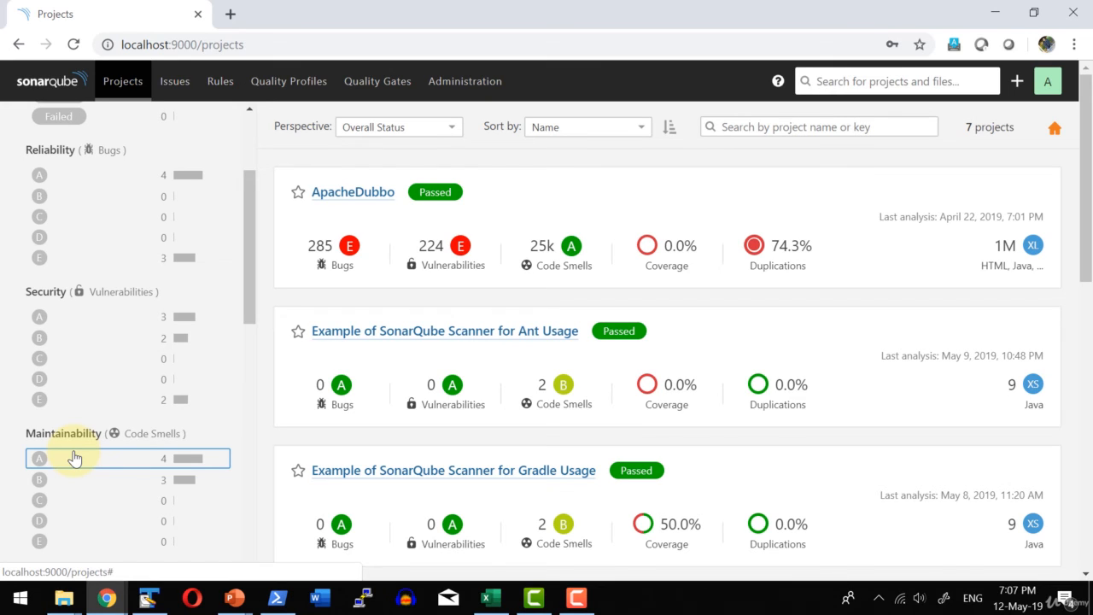
scroll(74, 459, "up", 2)
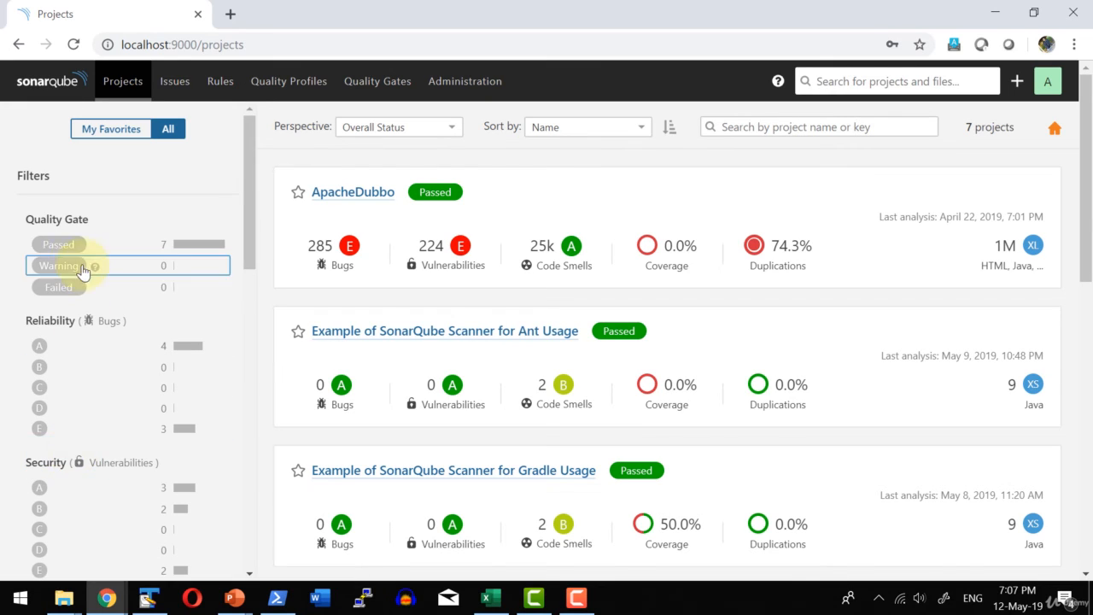
left_click(376, 88)
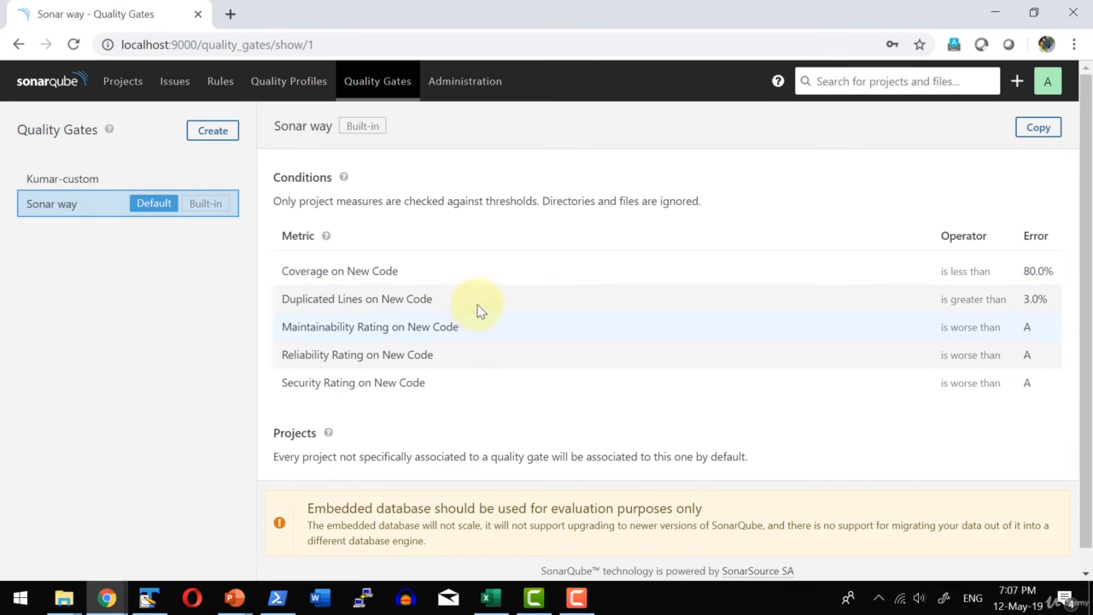
Create a new quality gate named My Custom Gate 1.
left_click(207, 133)
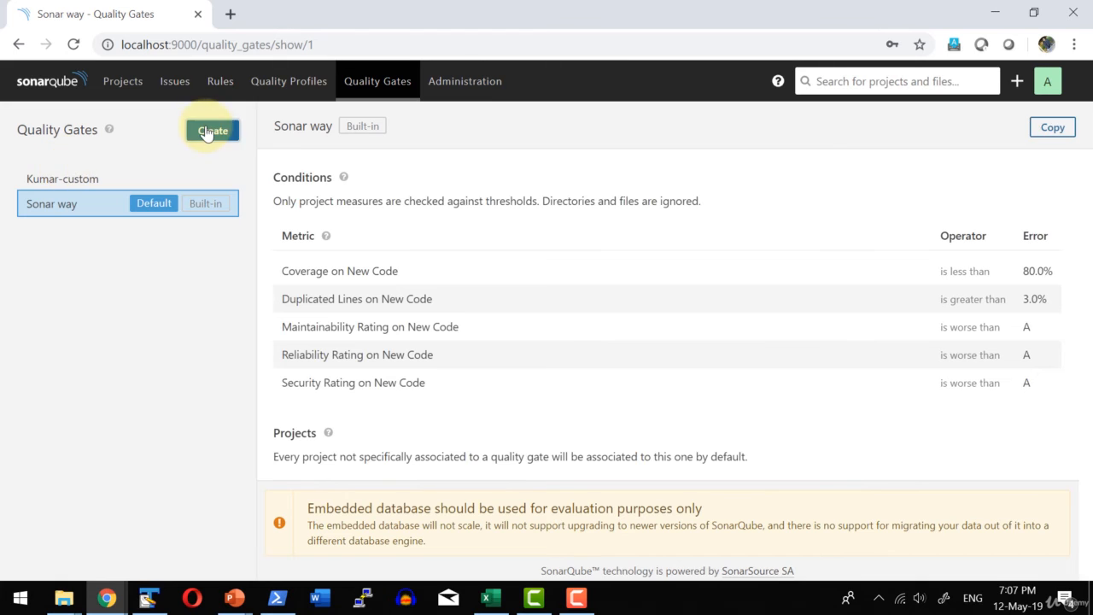
type("My Custom Gate 1")
left_click(651, 301)
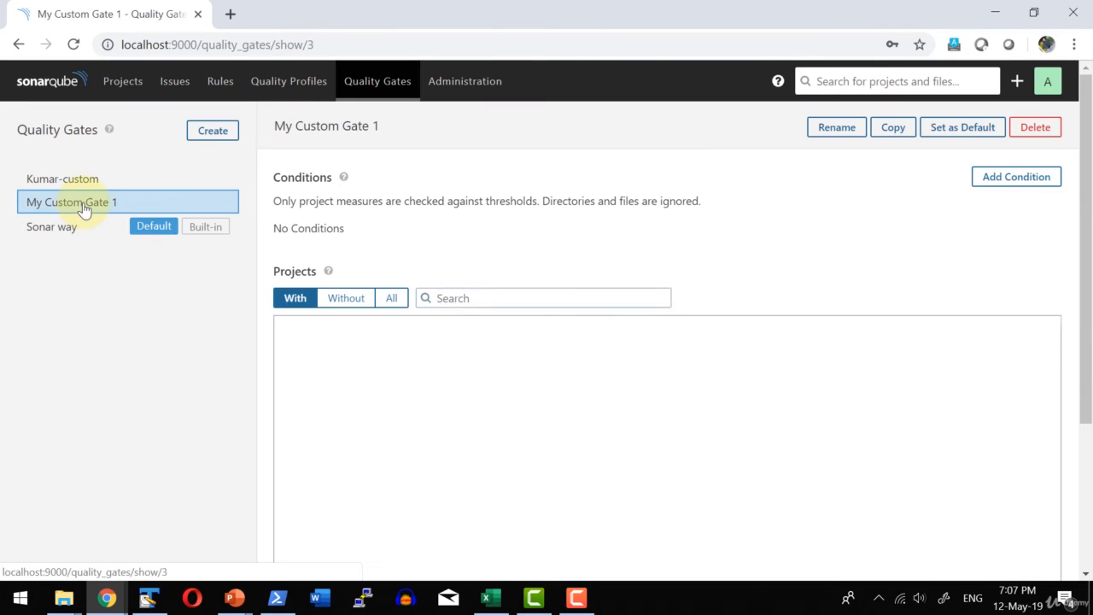
Add a condition to My Custom Gate 1 that raises an error when New Issues is greater than 5.
left_click(1033, 181)
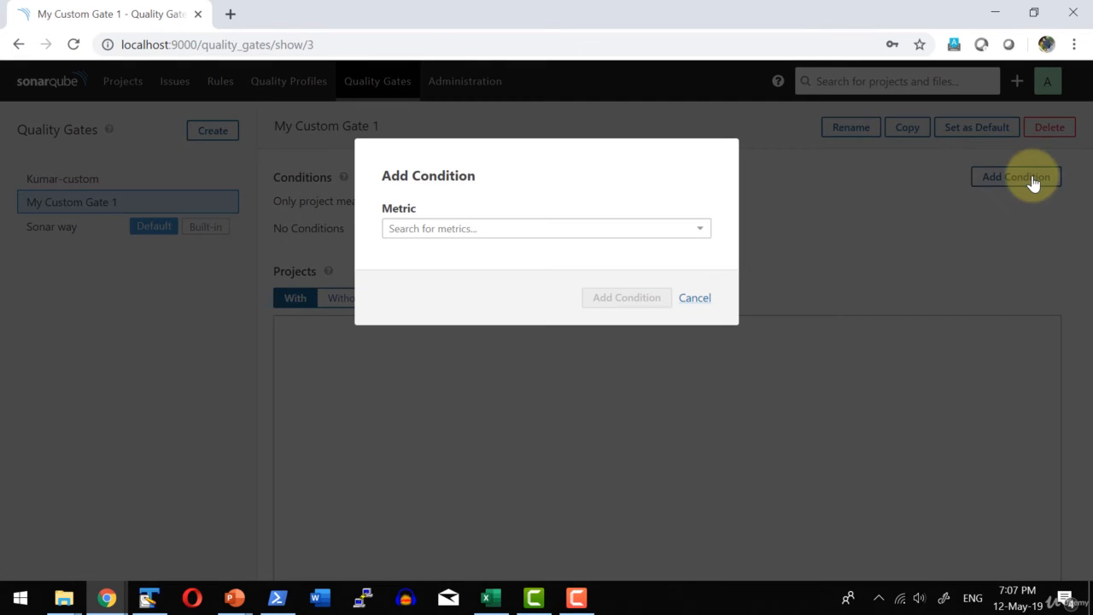
left_click(483, 232)
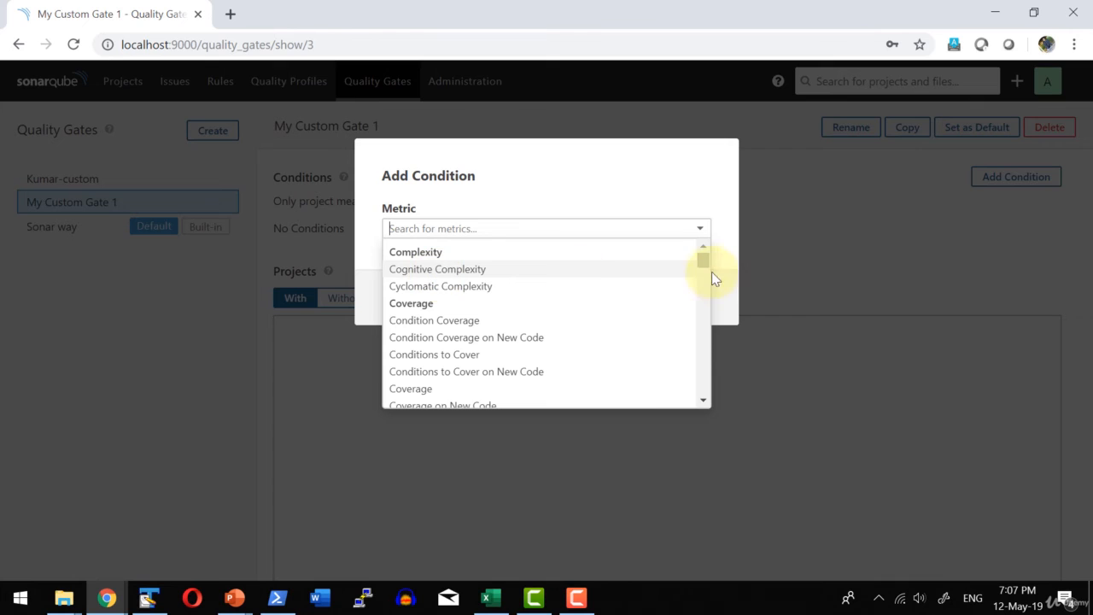
left_click_drag(707, 263, 690, 321)
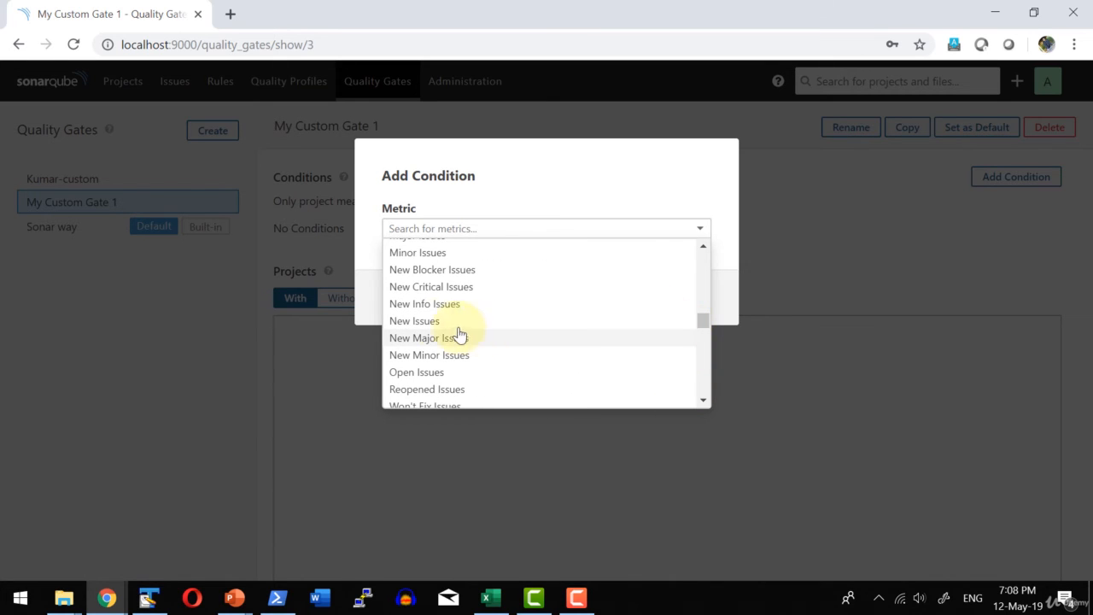
left_click(415, 320)
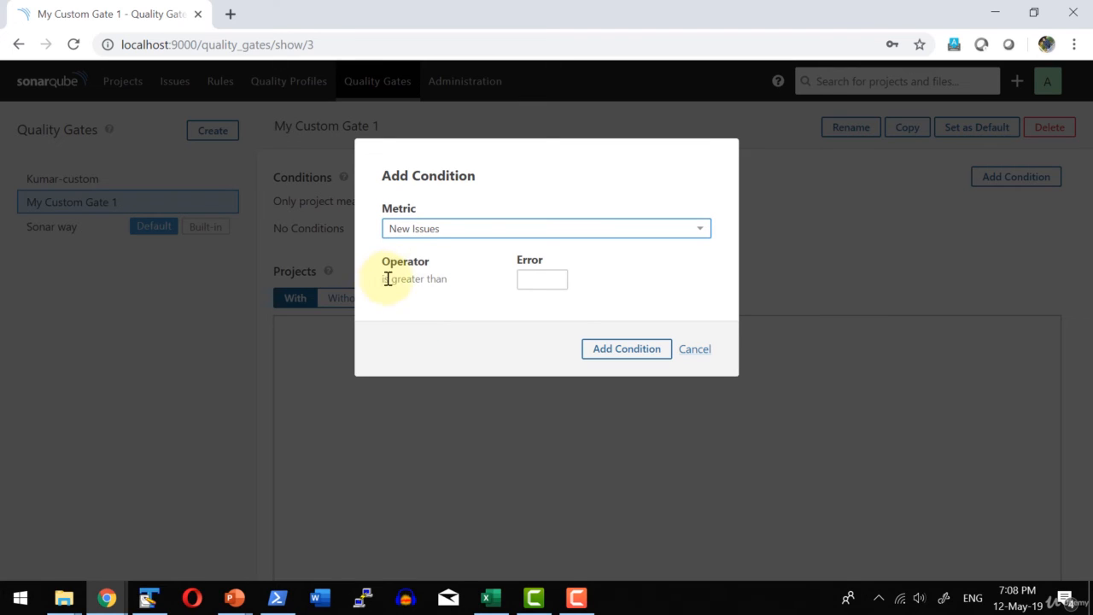
left_click(554, 278)
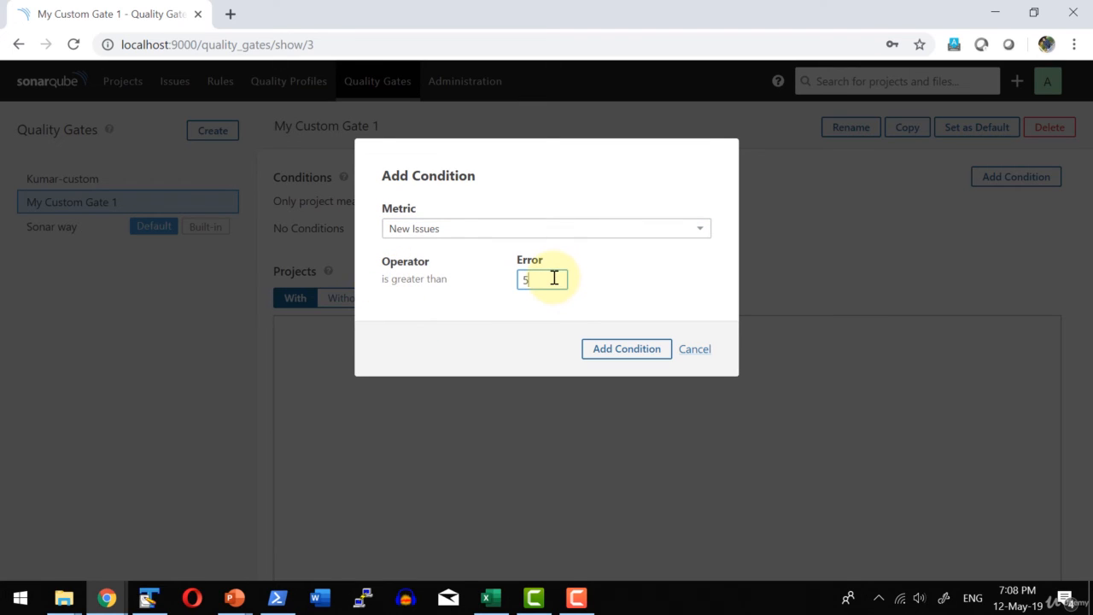
left_click(622, 348)
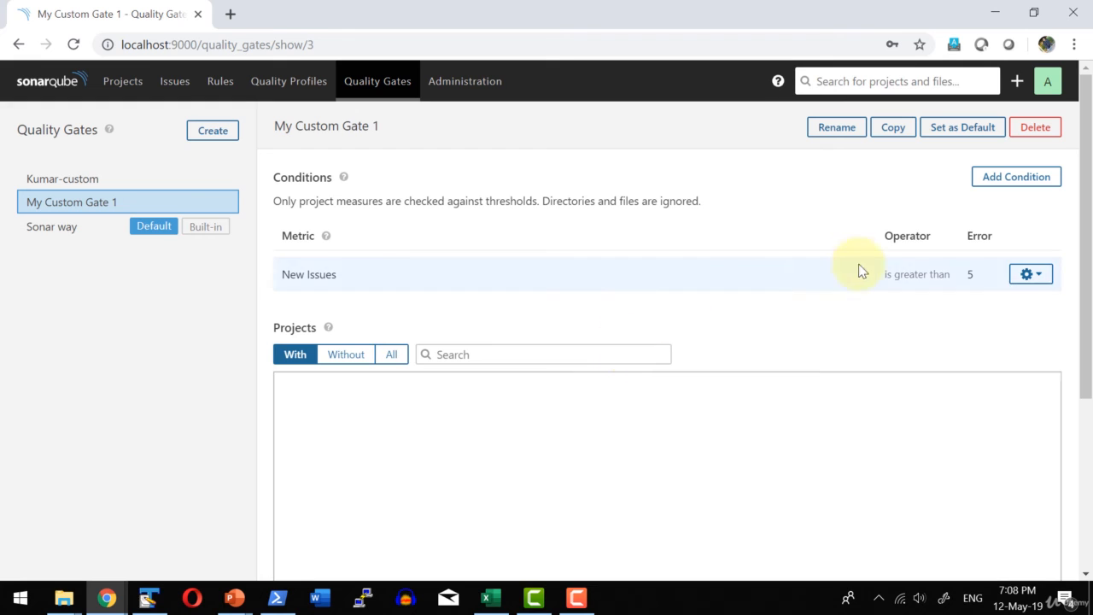
Add a condition to My Custom Gate 1 that raises an error when Maintainability Rating is worse than C.
left_click(1014, 177)
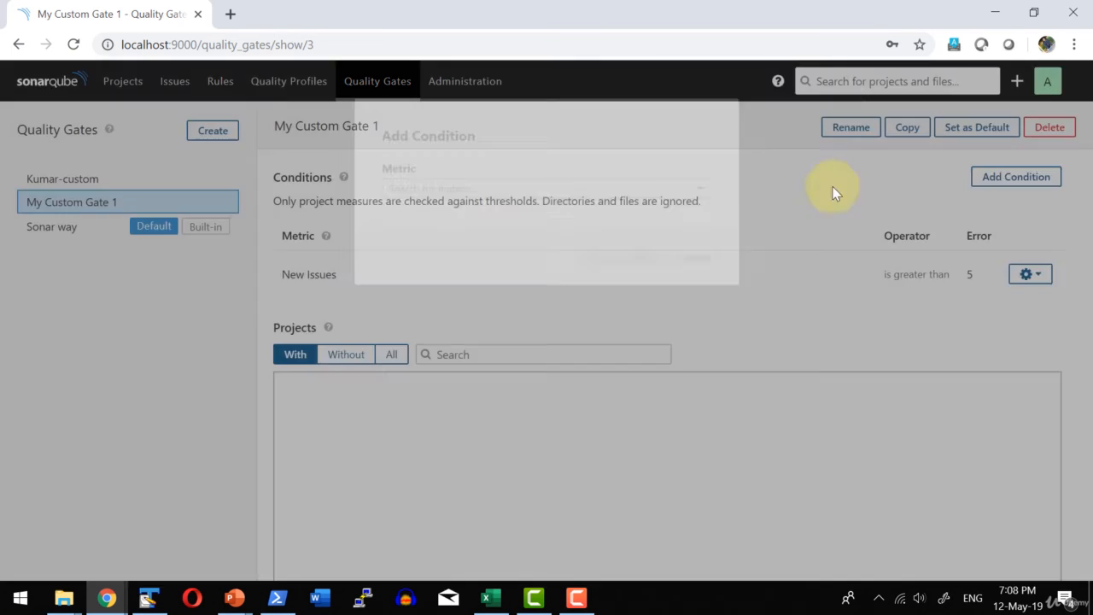
left_click(468, 228)
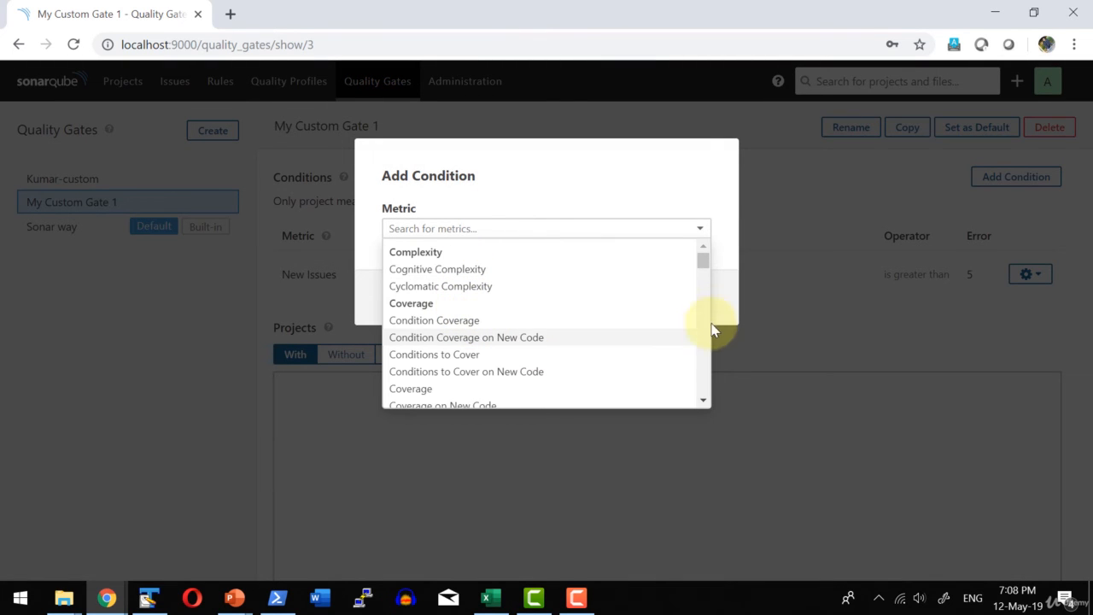
left_click_drag(703, 258, 704, 340)
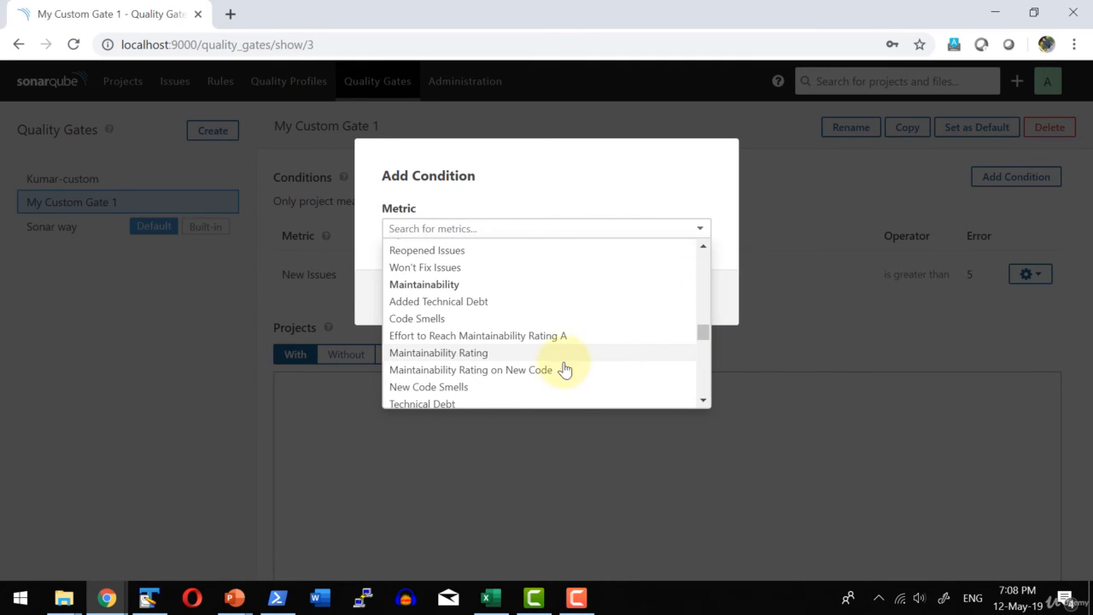
left_click(475, 353)
left_click(548, 280)
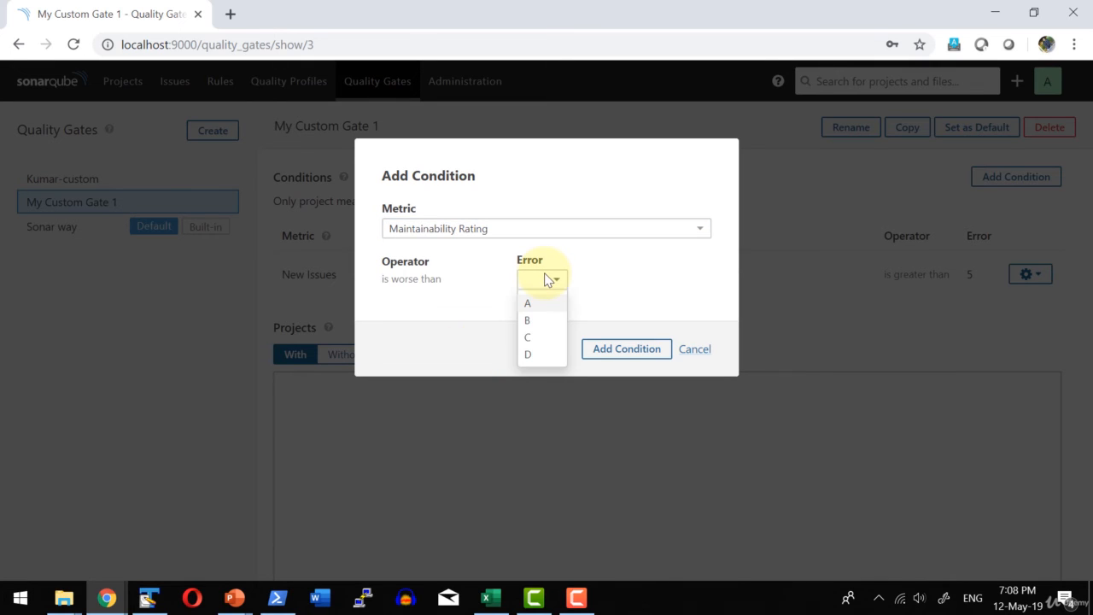
left_click(537, 339)
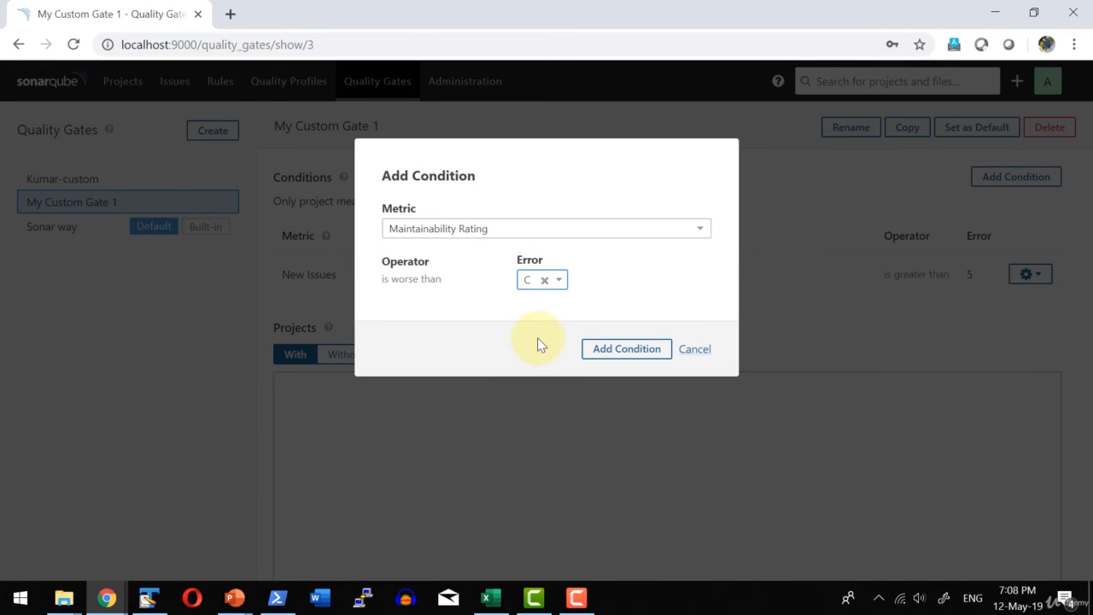
left_click(641, 357)
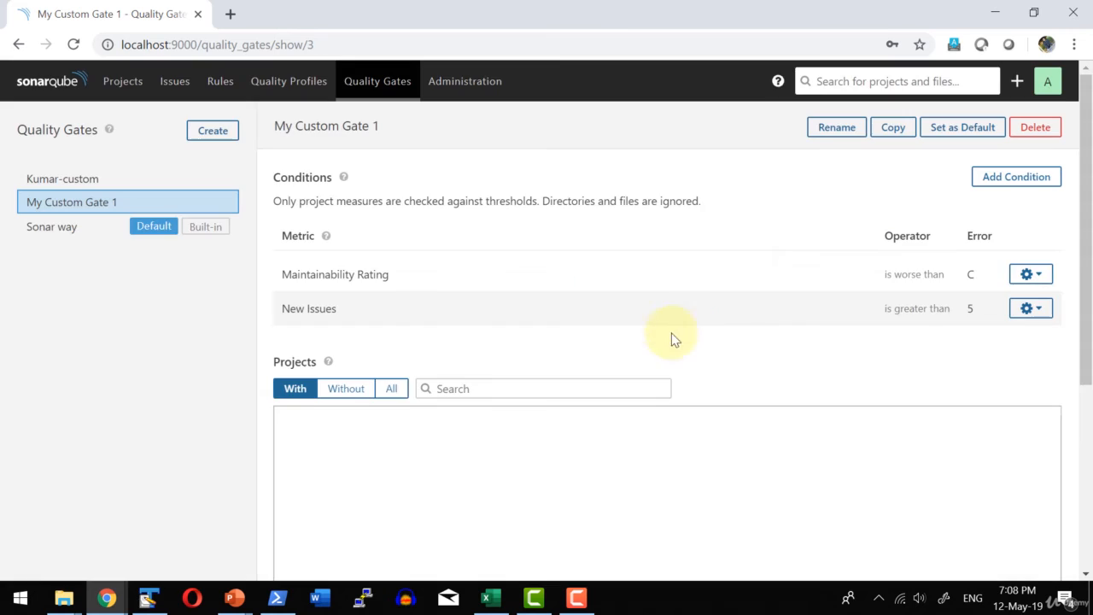
Add a condition to My Custom Gate 1 that raises an error when Unit Test Failures is greater than 10.
left_click(1022, 178)
left_click(416, 231)
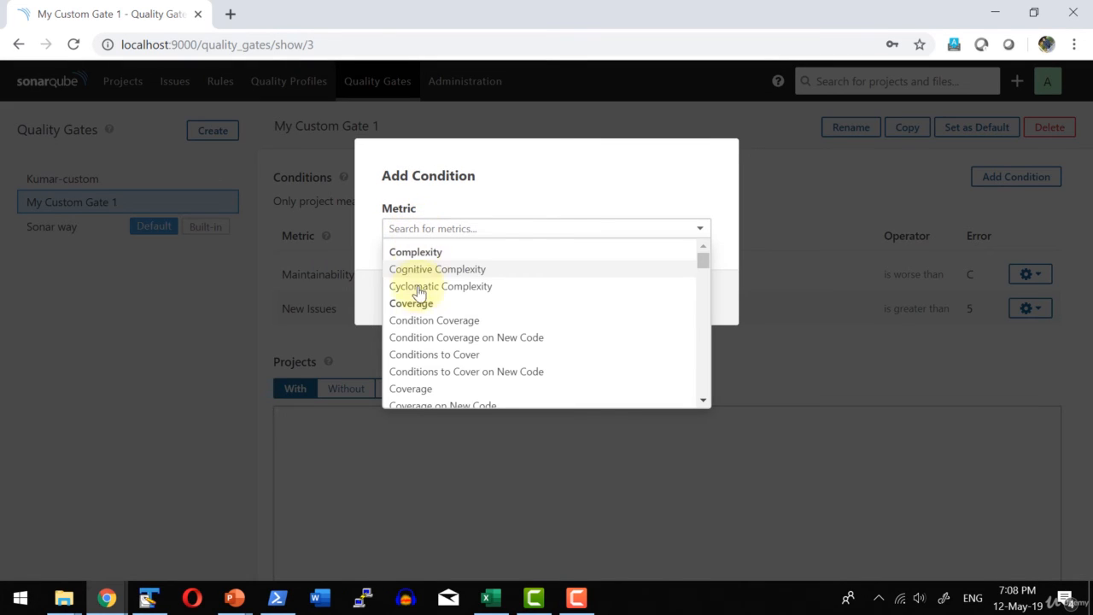
scroll(424, 330, "down", 1)
scroll(424, 331, "down", 2)
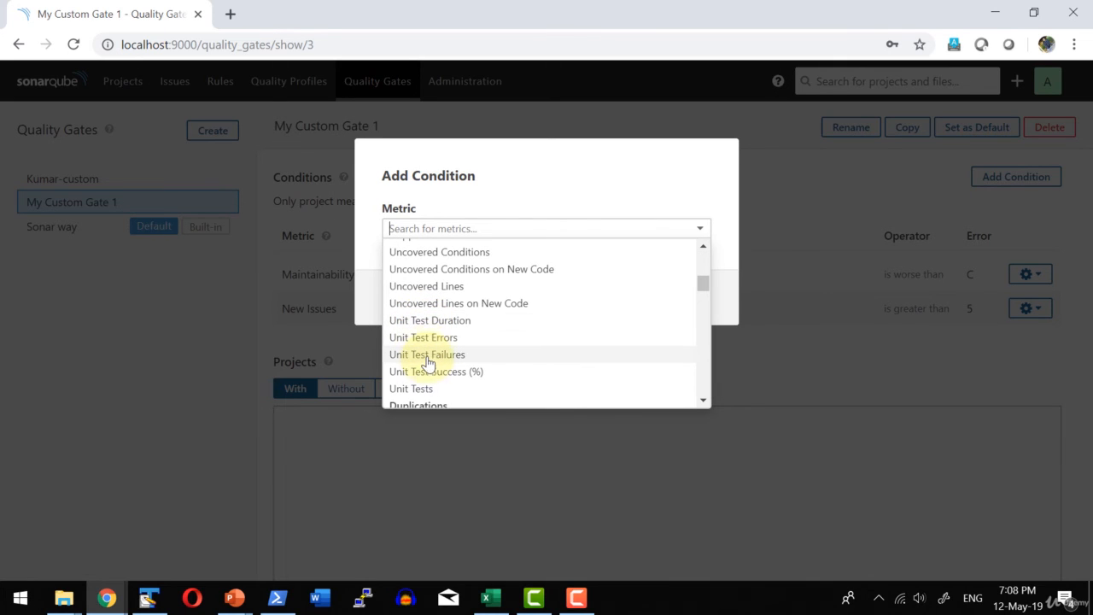
left_click(429, 363)
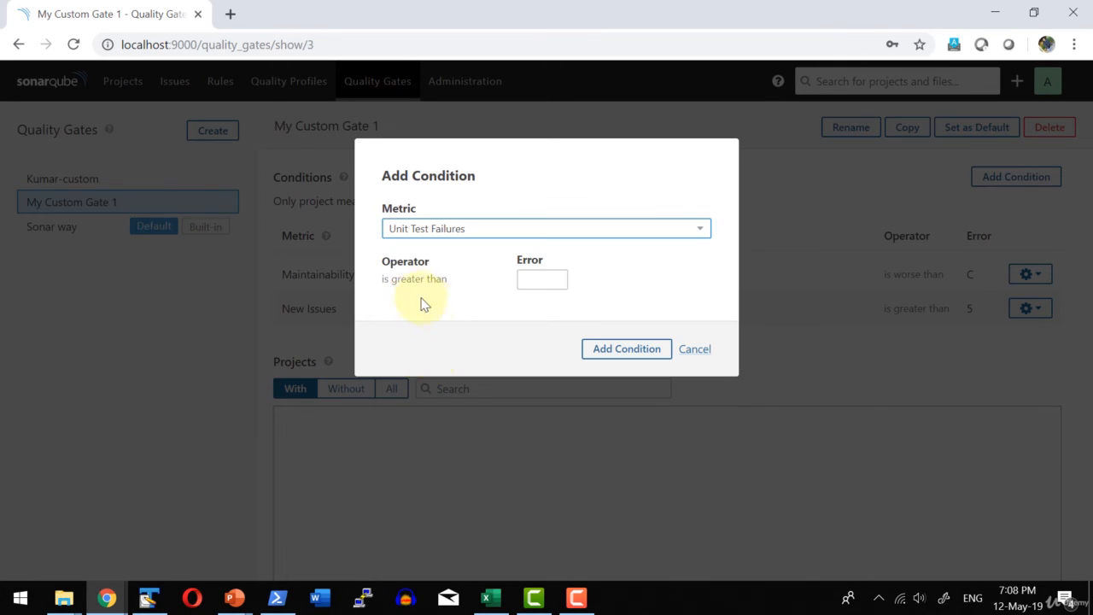
left_click(535, 280)
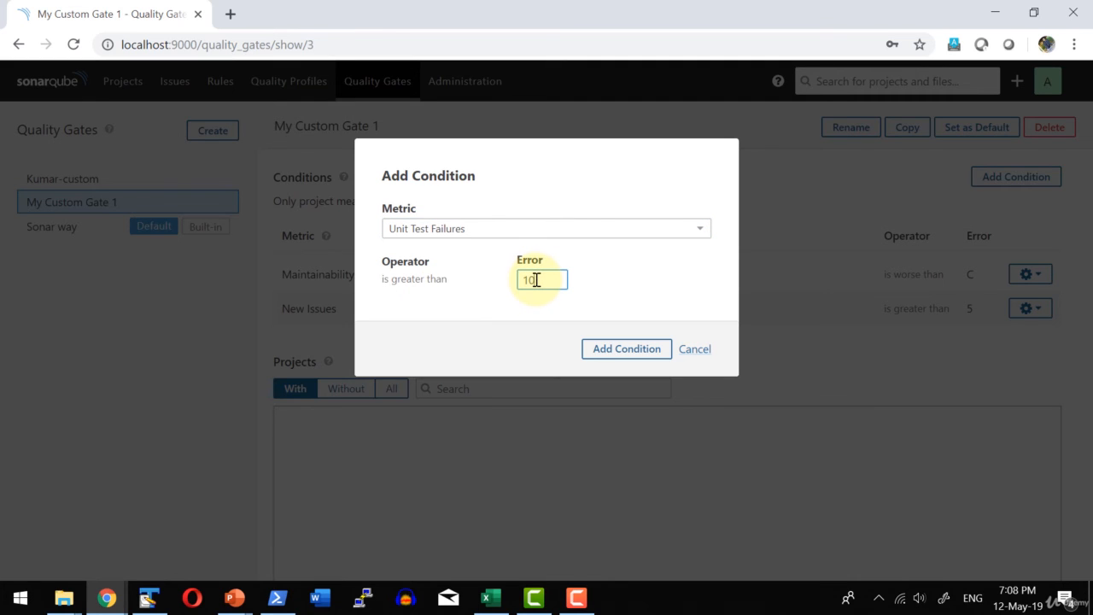
left_click(629, 350)
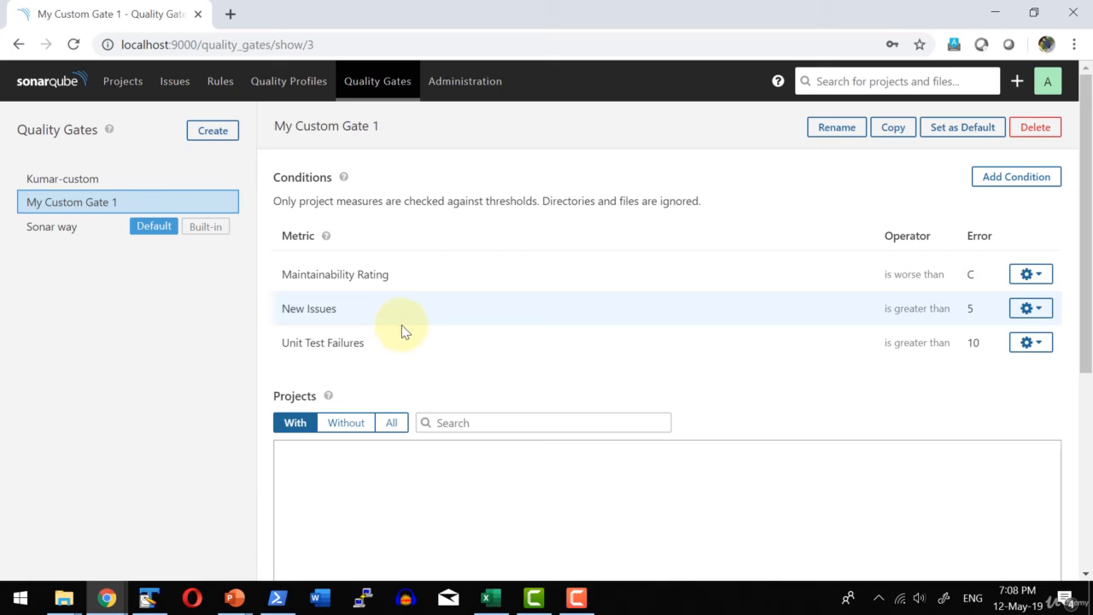
Associate My Custom Gate 1 with the ApacheDubbo project in its quality gate administration settings.
scroll(420, 303, "down", 4)
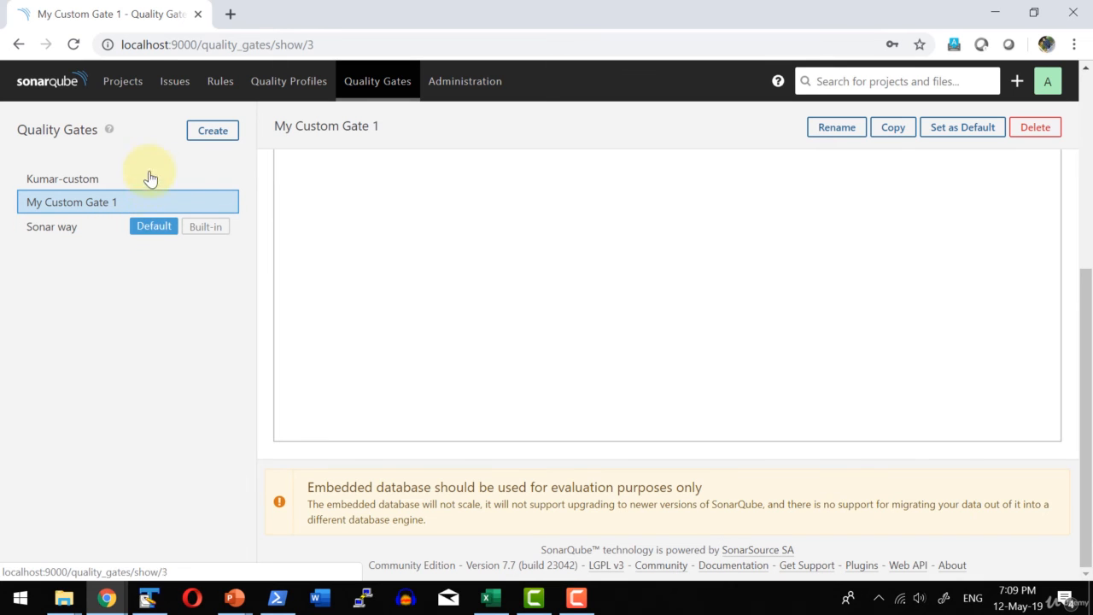
left_click(124, 82)
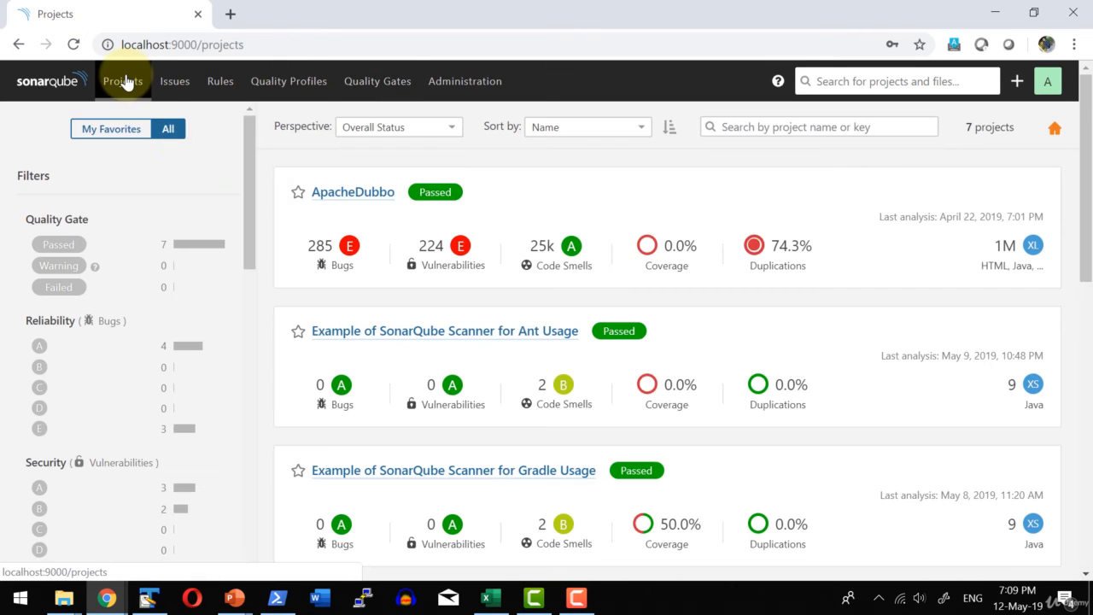
left_click(379, 192)
left_click(427, 151)
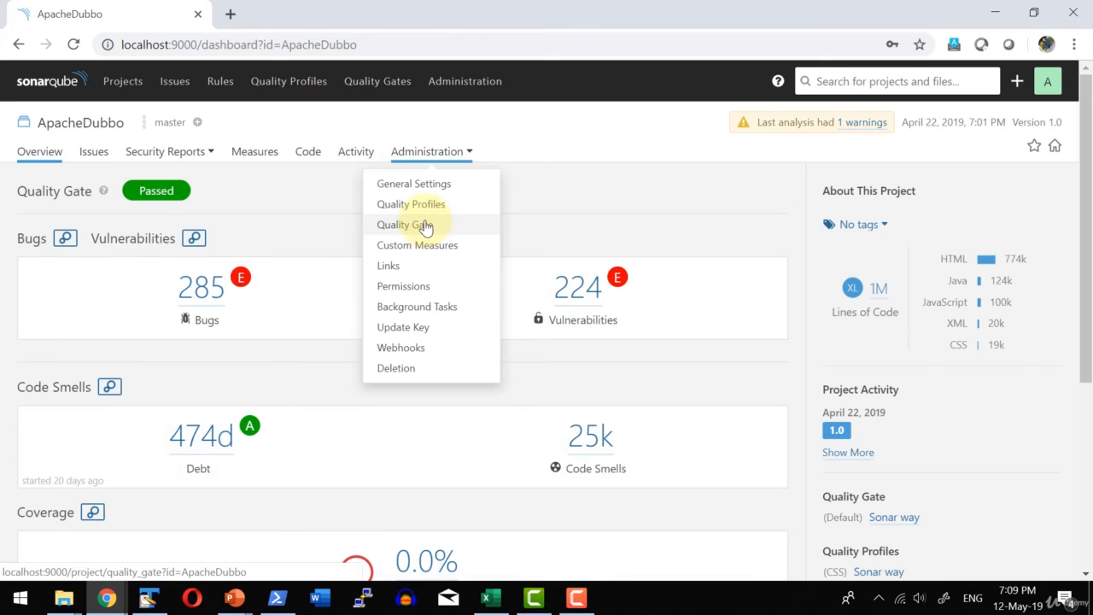
left_click(422, 224)
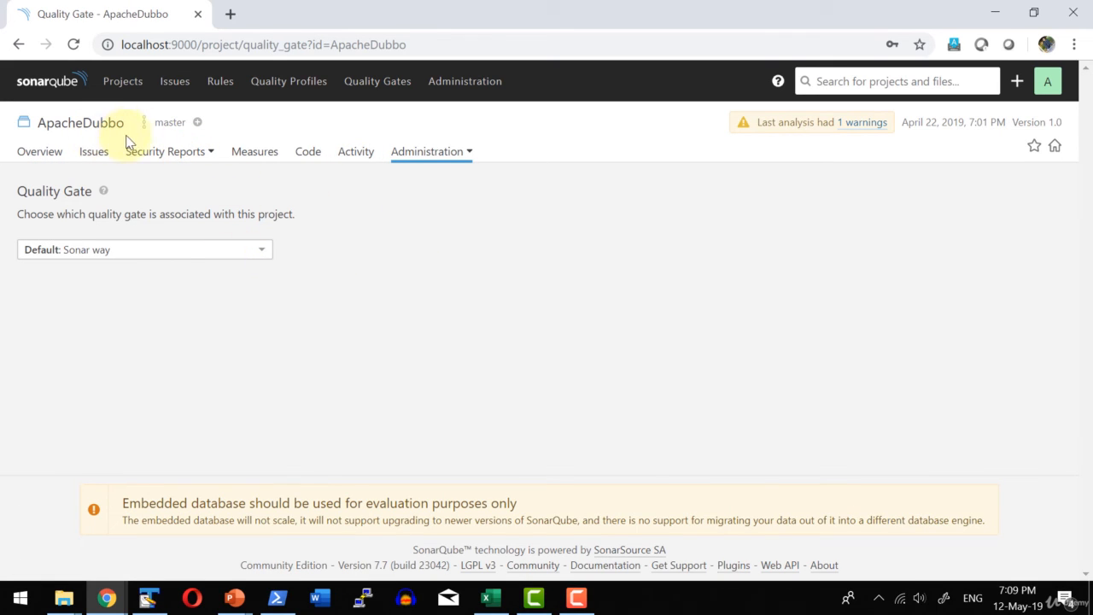
left_click(166, 262)
left_click(100, 290)
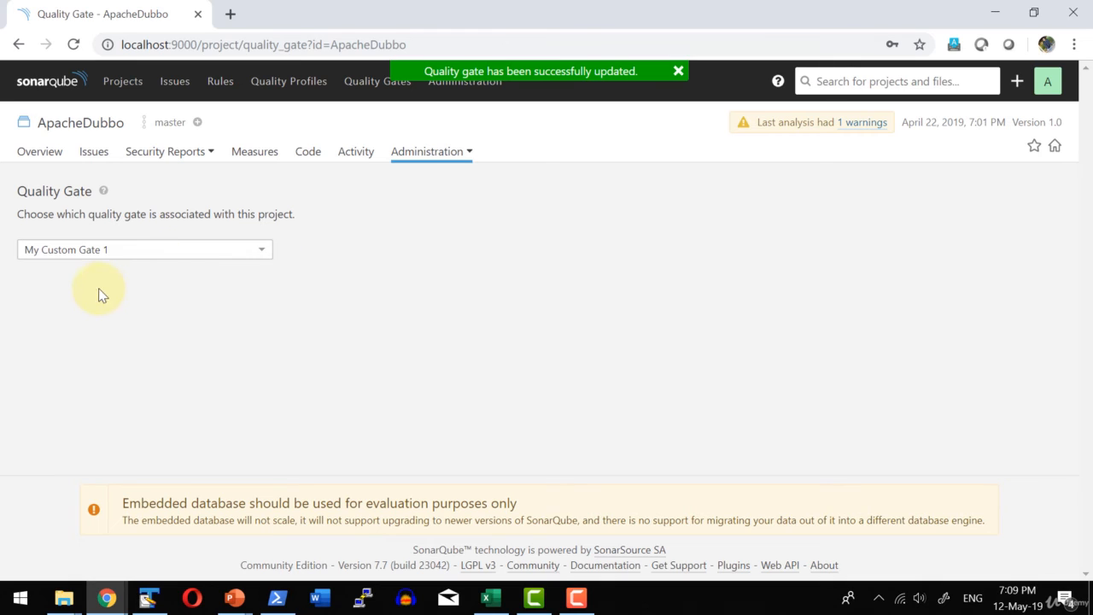
Set the ApacheDubbo project's quality gate back to the default Sonar way.
left_click(143, 249)
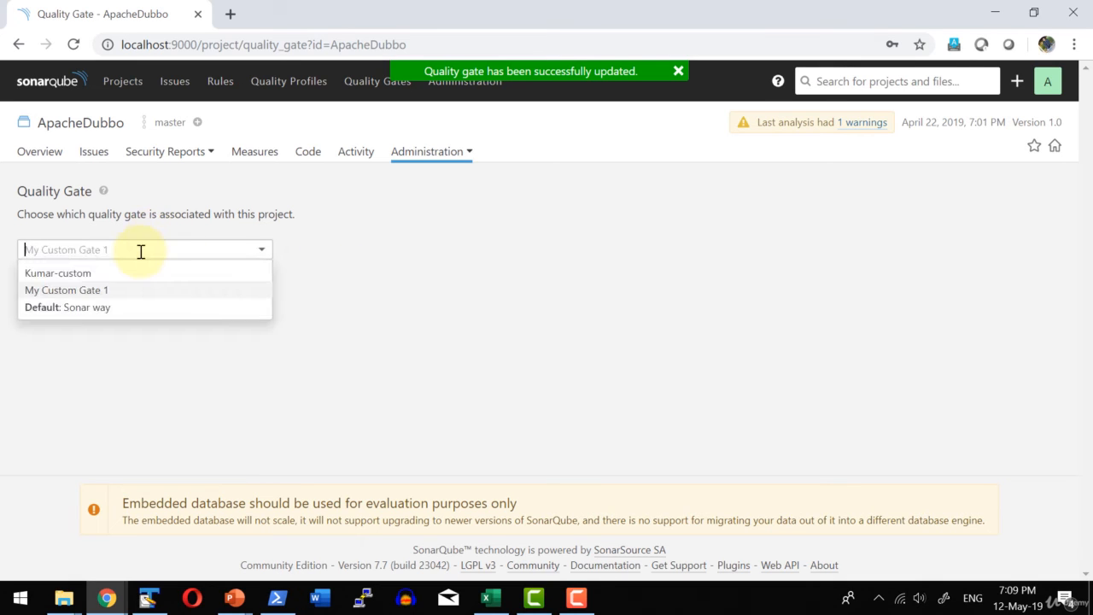
left_click(79, 314)
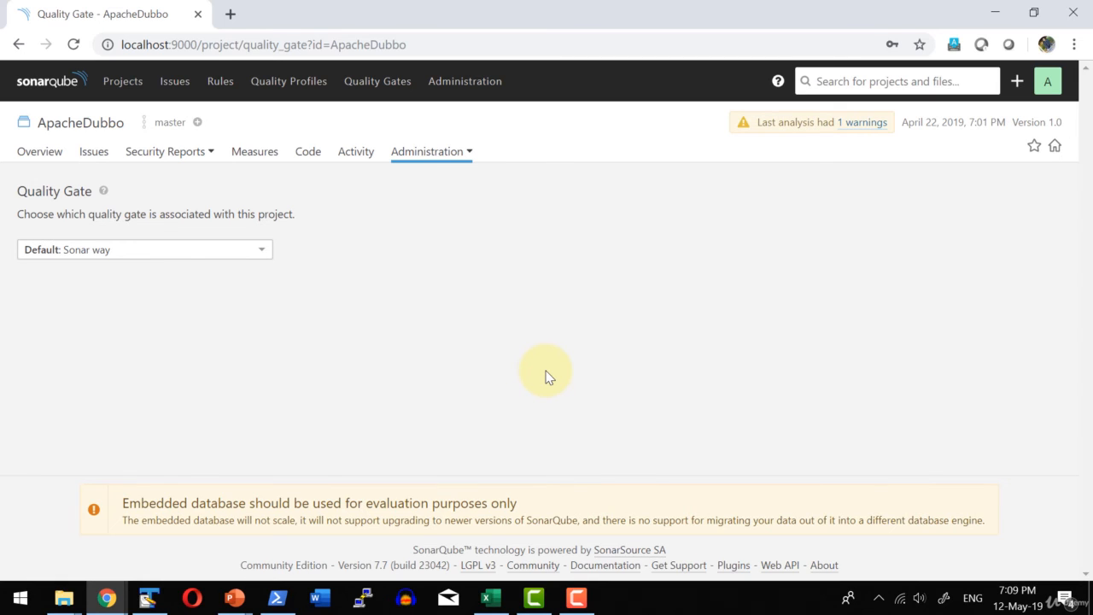
Review the list of quality gates and the project list's quality gate, reliability, security and maintainability filters.
left_click(386, 89)
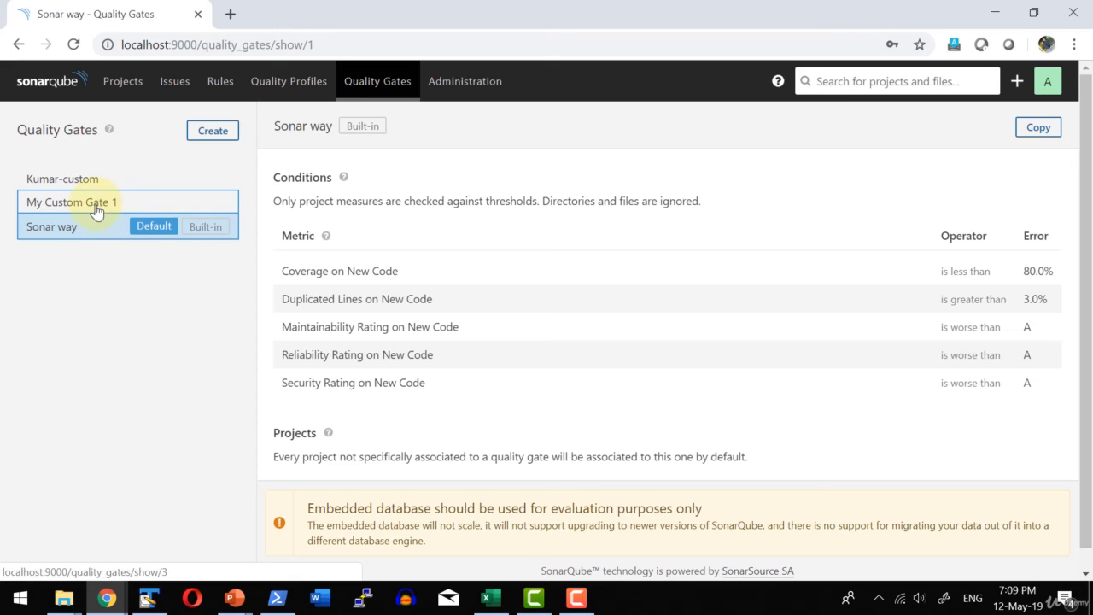
left_click(123, 81)
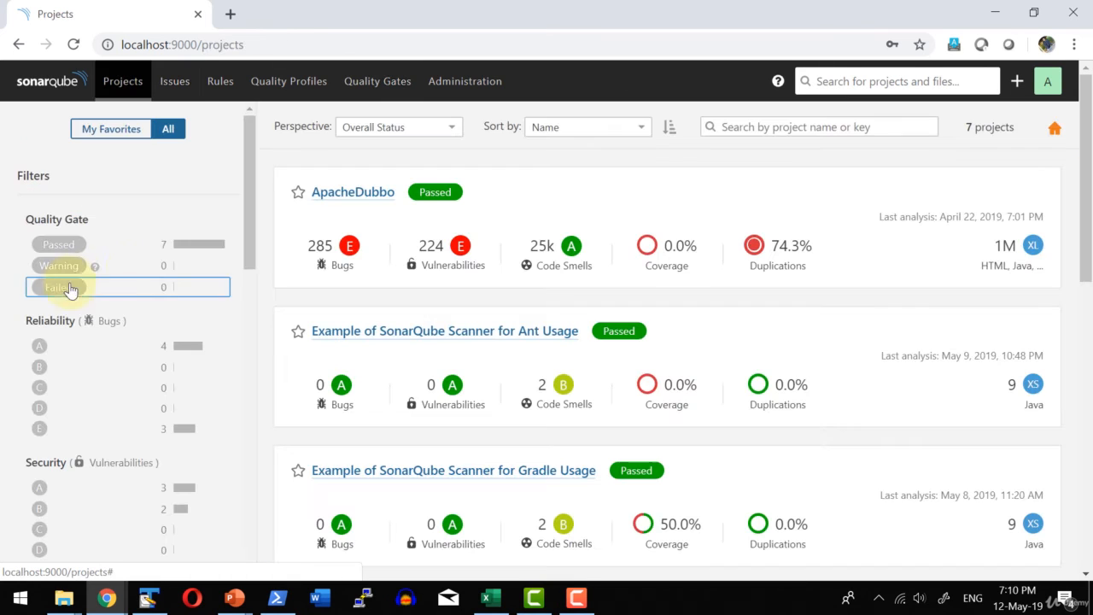
scroll(251, 202, "down", 2)
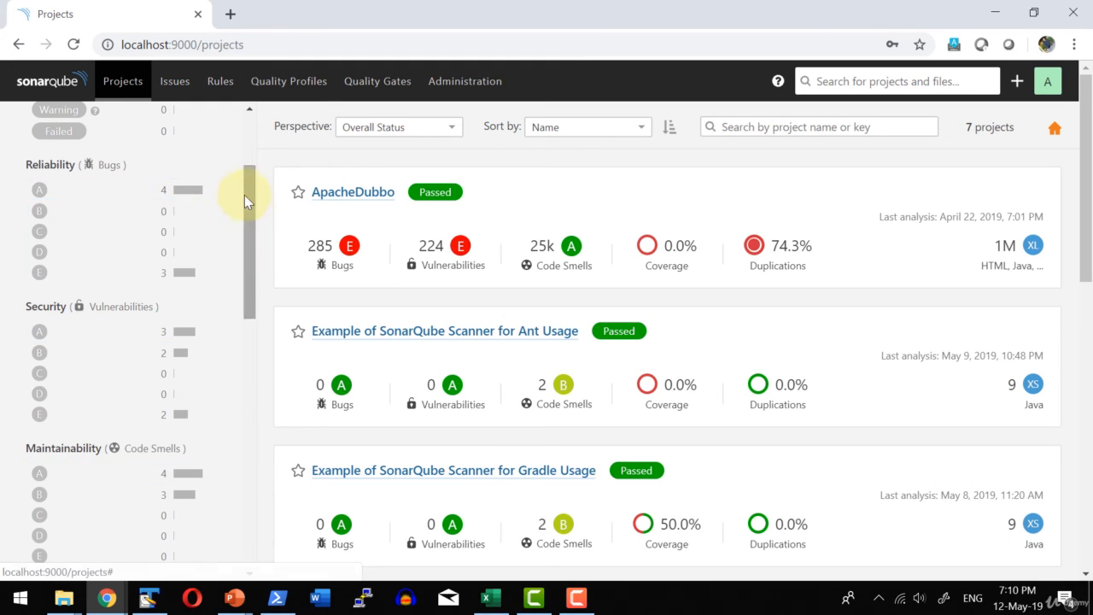
left_click_drag(246, 194, 254, 200)
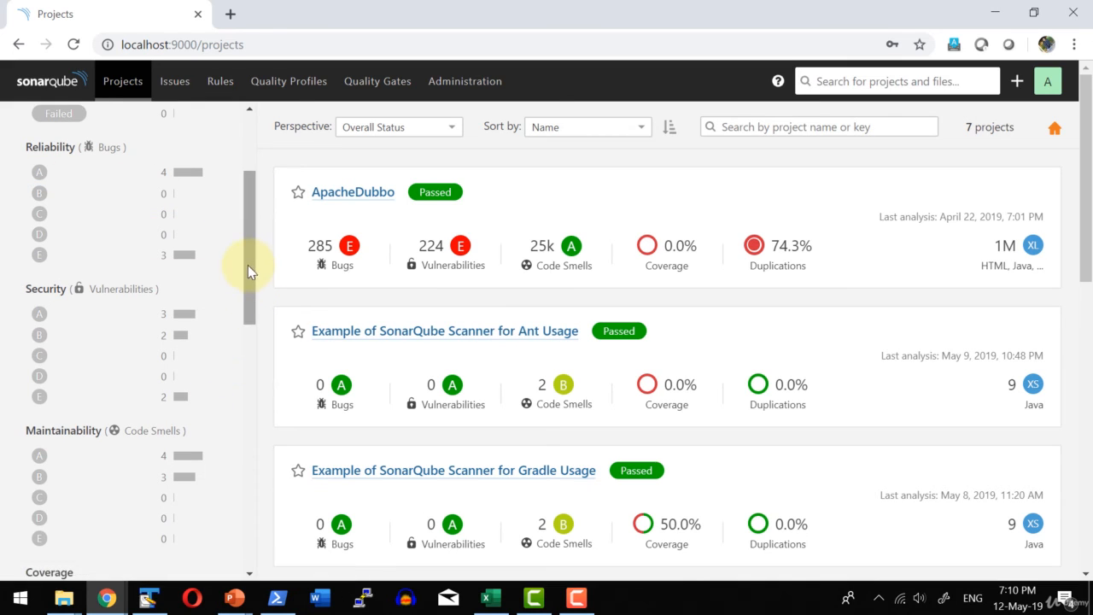
left_click_drag(248, 265, 247, 296)
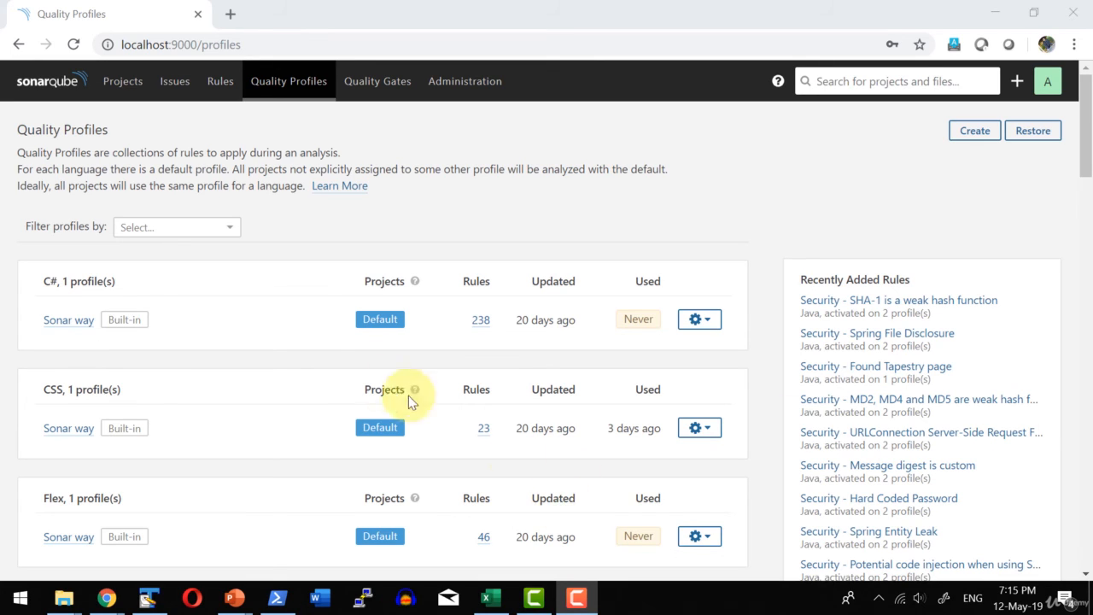
Examine the quality profiles listed per language, down to the Java and JavaScript profiles.
scroll(307, 348, "down", 4)
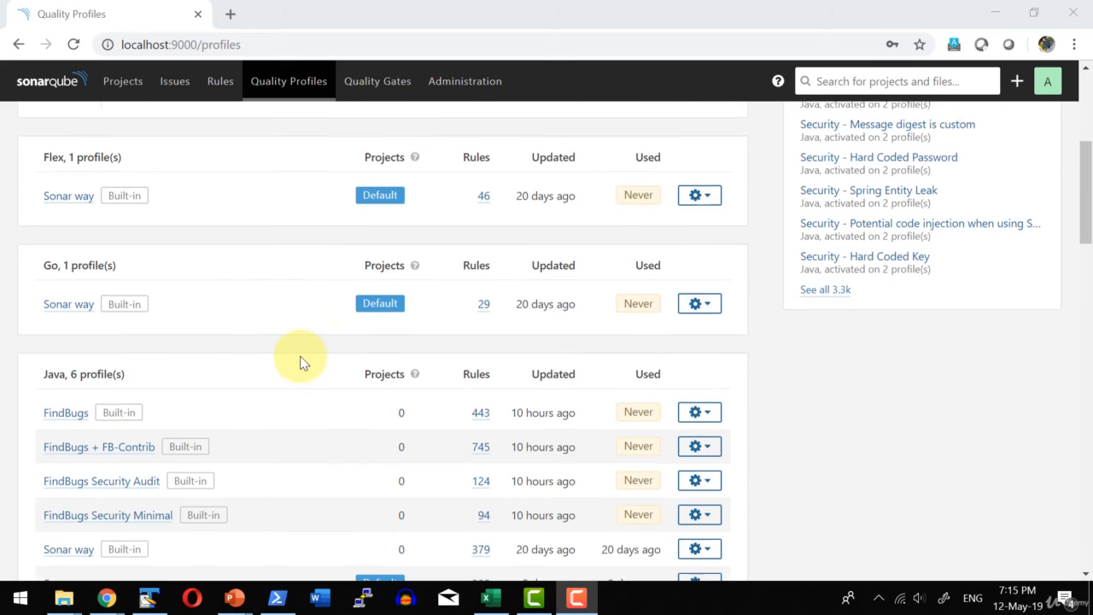
scroll(299, 354, "down", 2)
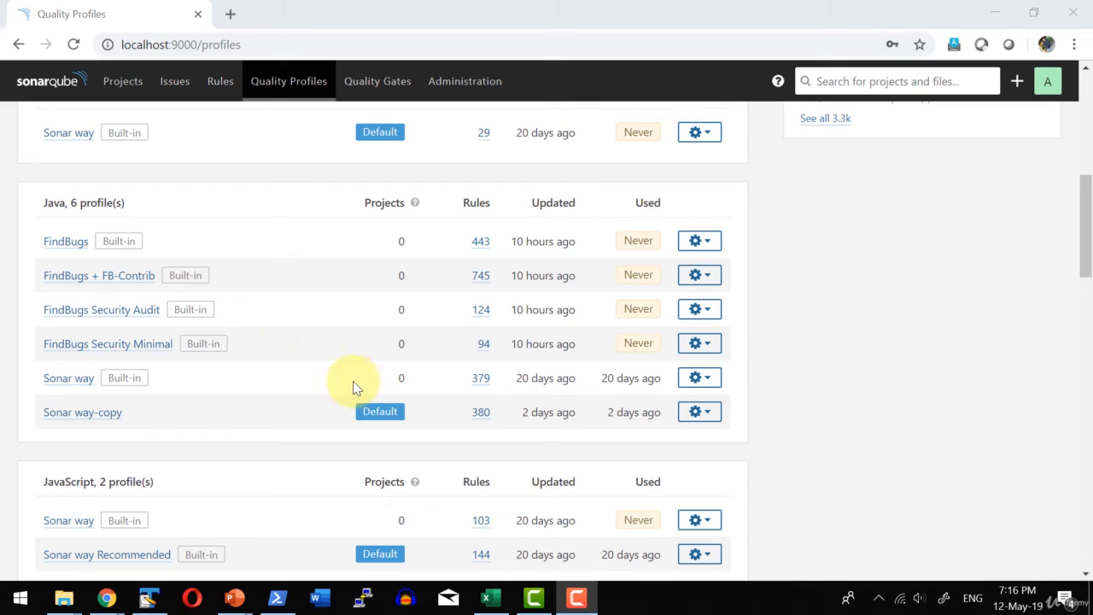
Open the plugin Marketplace in the administration area and search its plugins for "java".
left_click(474, 89)
left_click(304, 154)
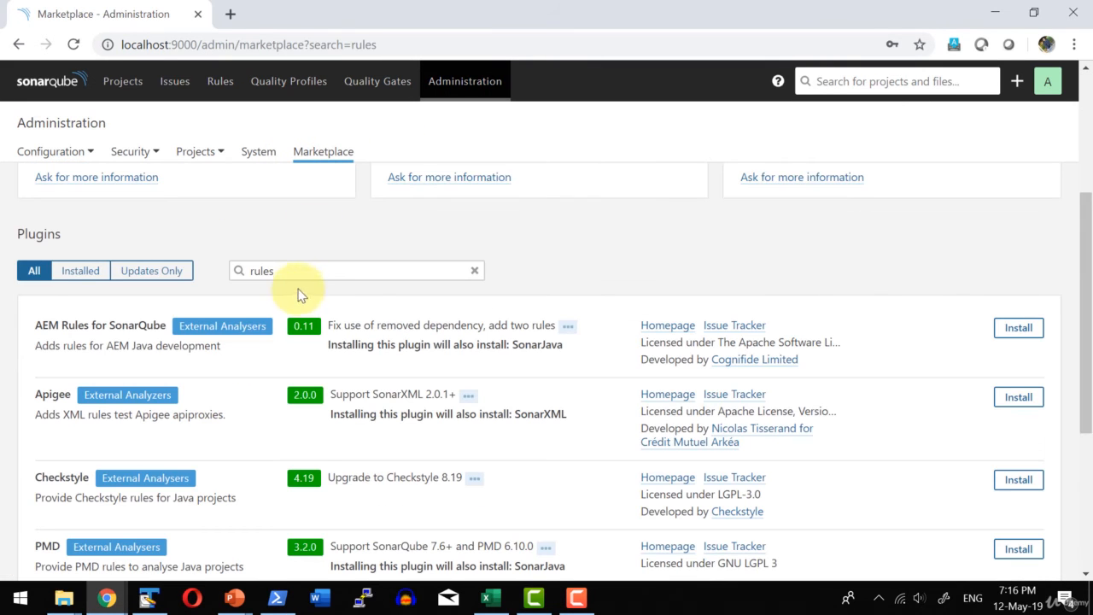
left_click(289, 264)
double_click(290, 264)
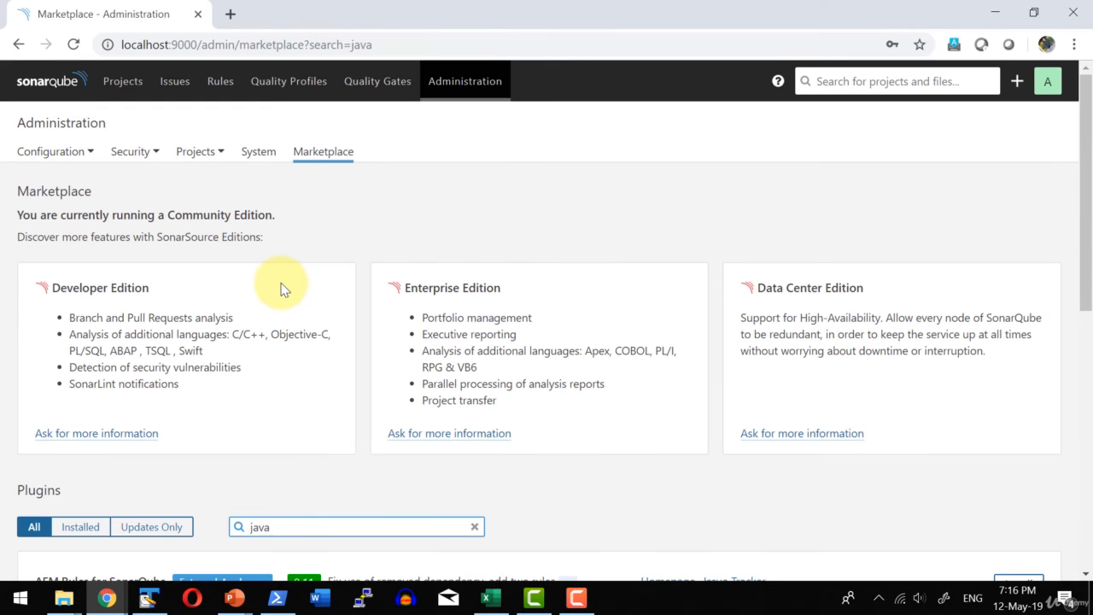
Review the Java plugins such as Checkstyle in the Marketplace and check which Java quality profile is the default.
scroll(319, 333, "down", 4)
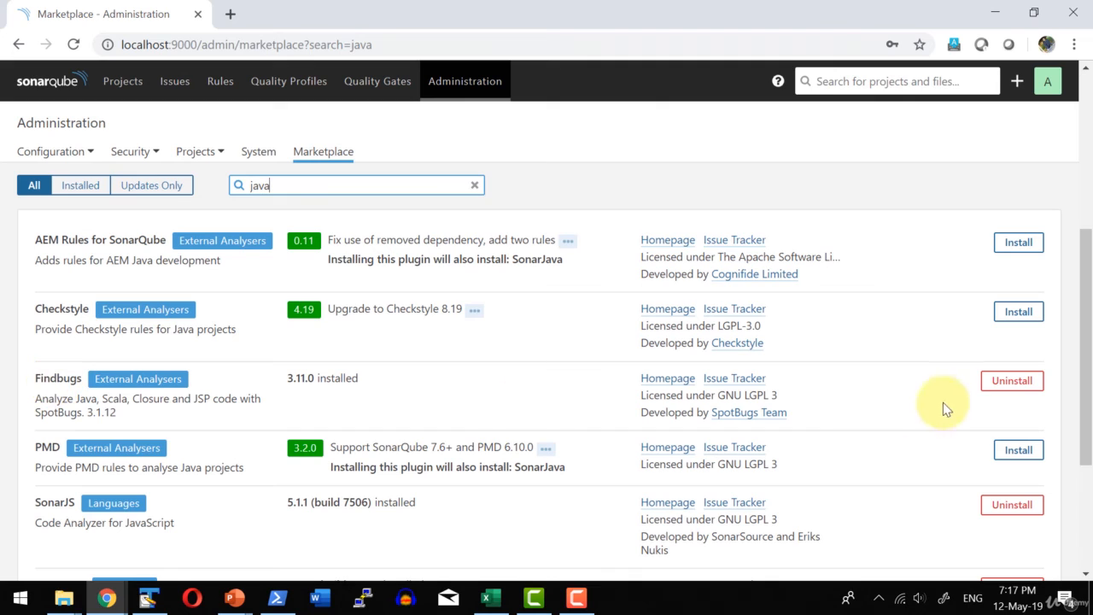
double_click(47, 309)
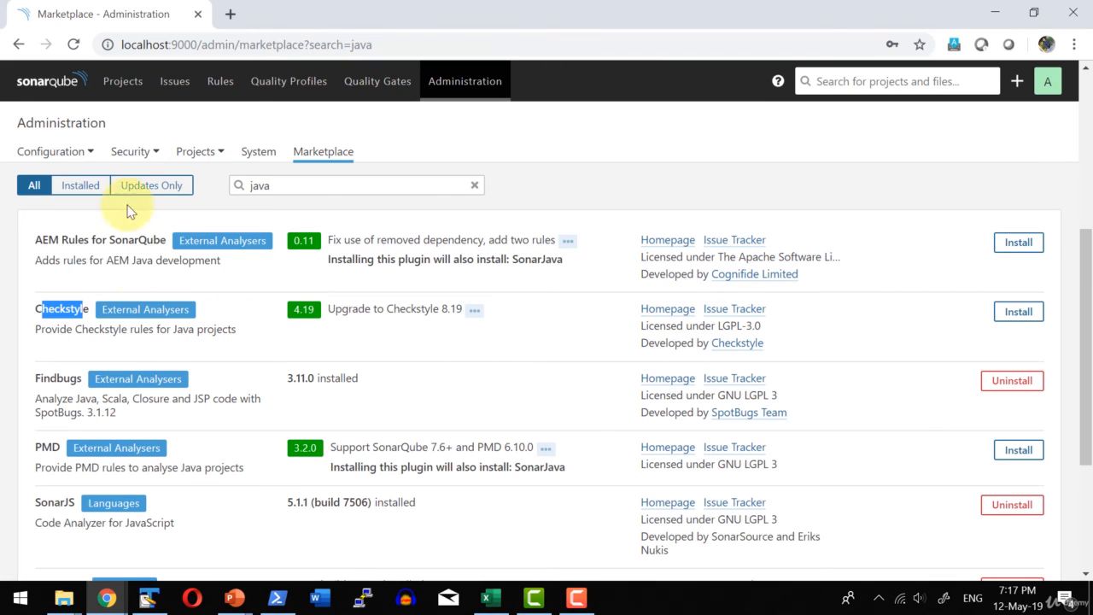
left_click(282, 86)
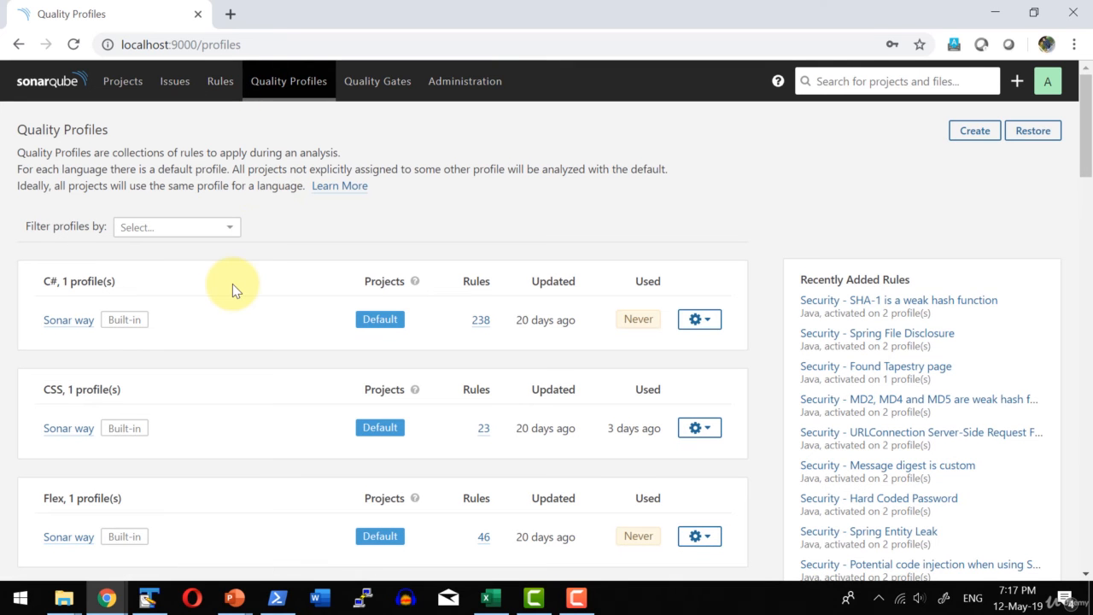
scroll(232, 284, "down", 5)
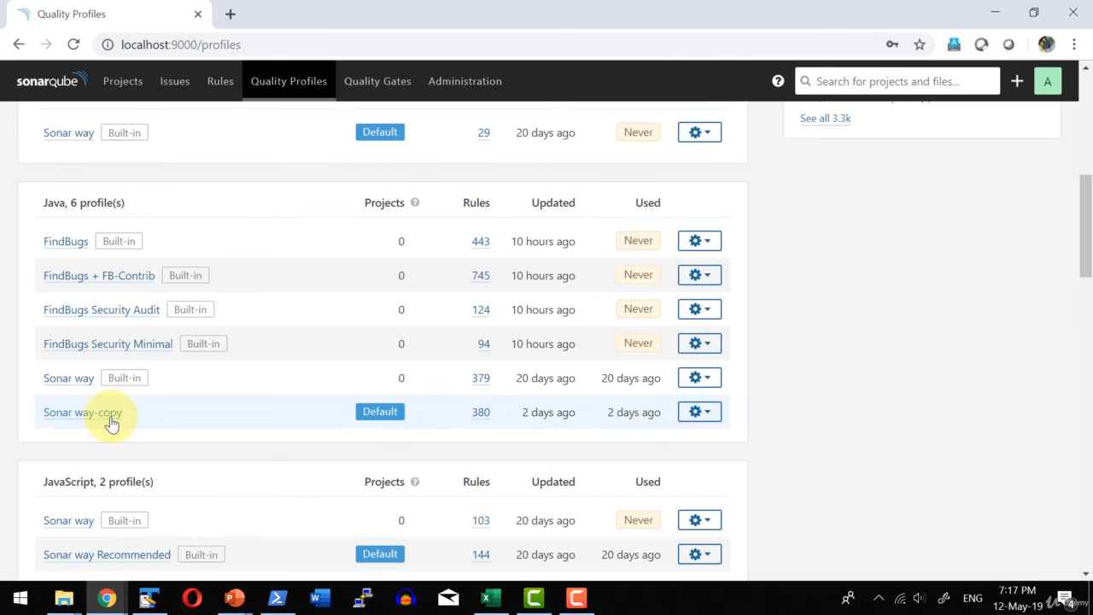
mouse_move(387, 414)
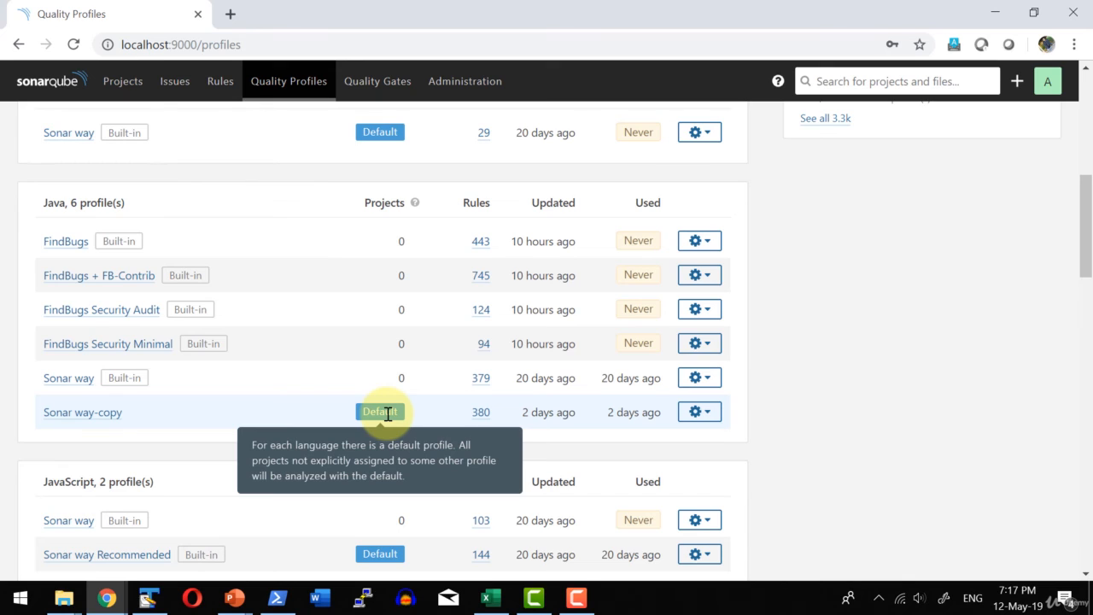
Open the ApacheDubbo project's quality profile settings and list the profiles available for Java.
left_click(122, 82)
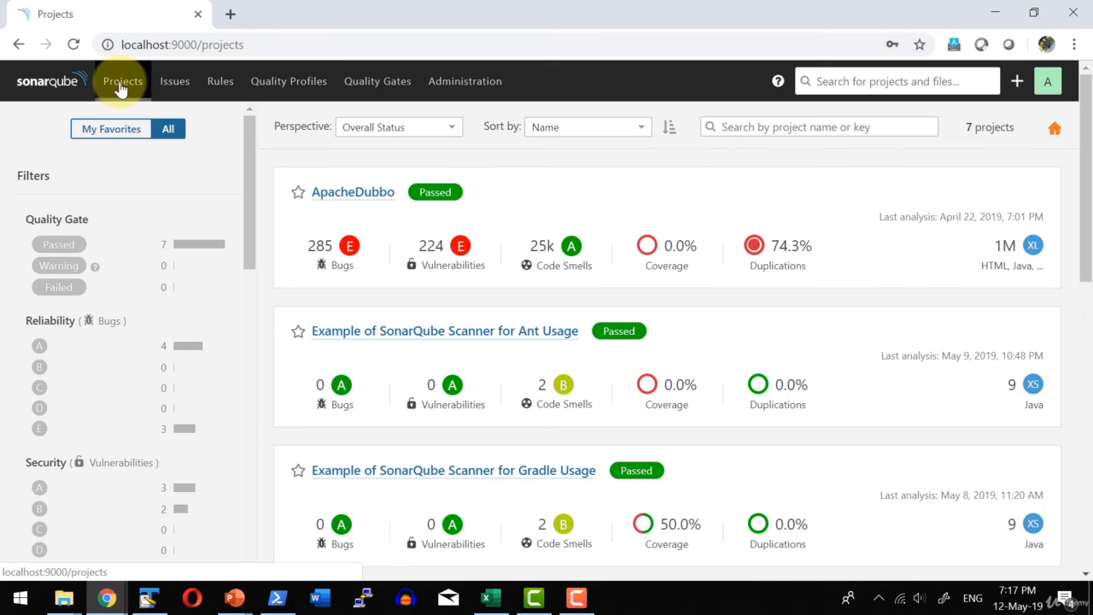
left_click(350, 195)
left_click(428, 151)
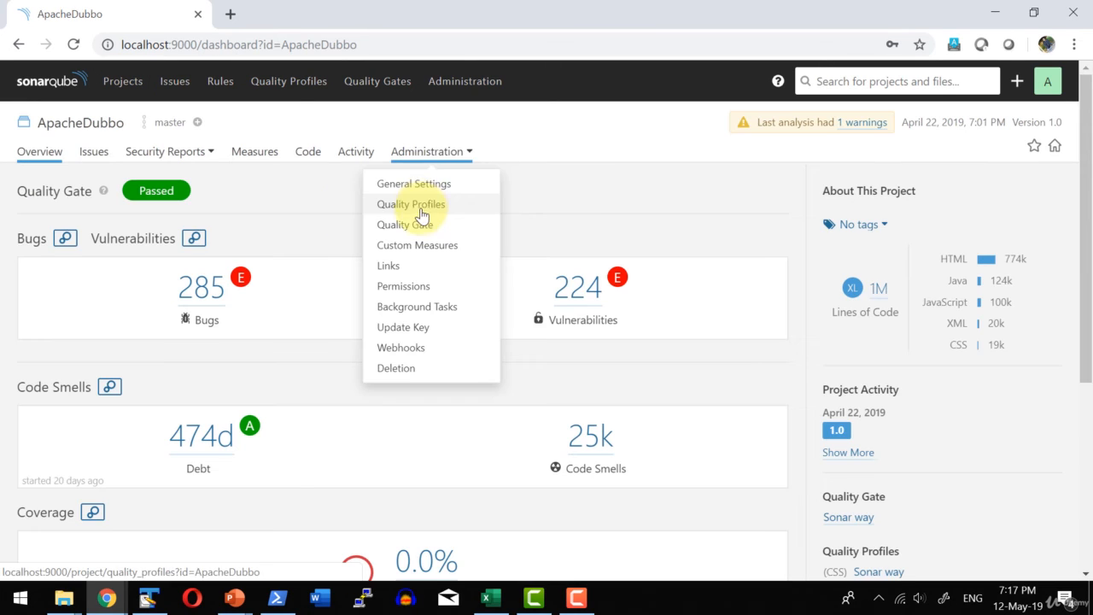
left_click(420, 208)
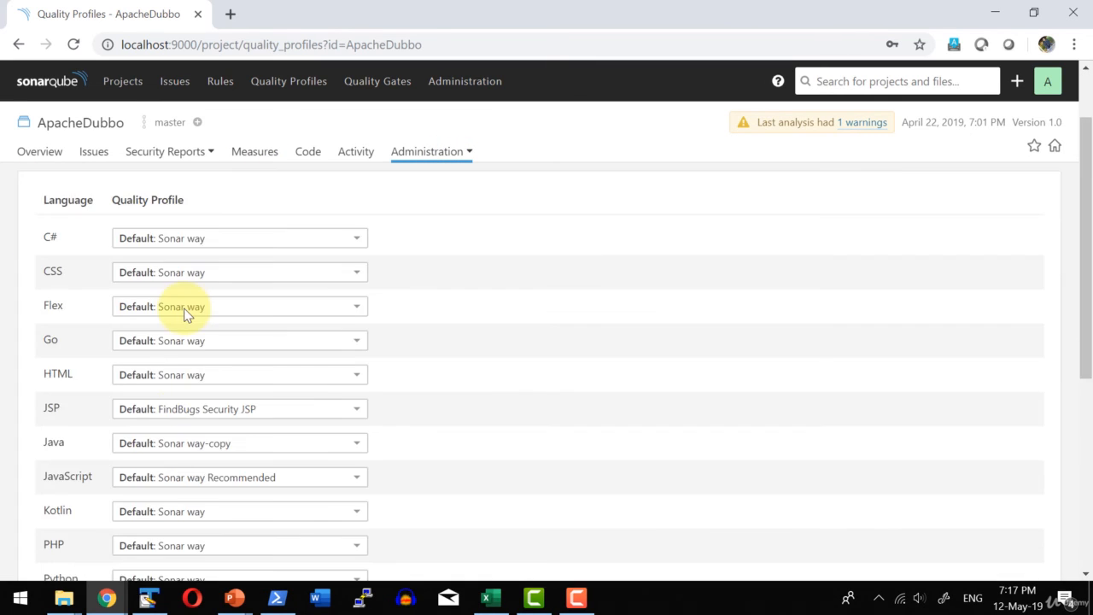
left_click(183, 443)
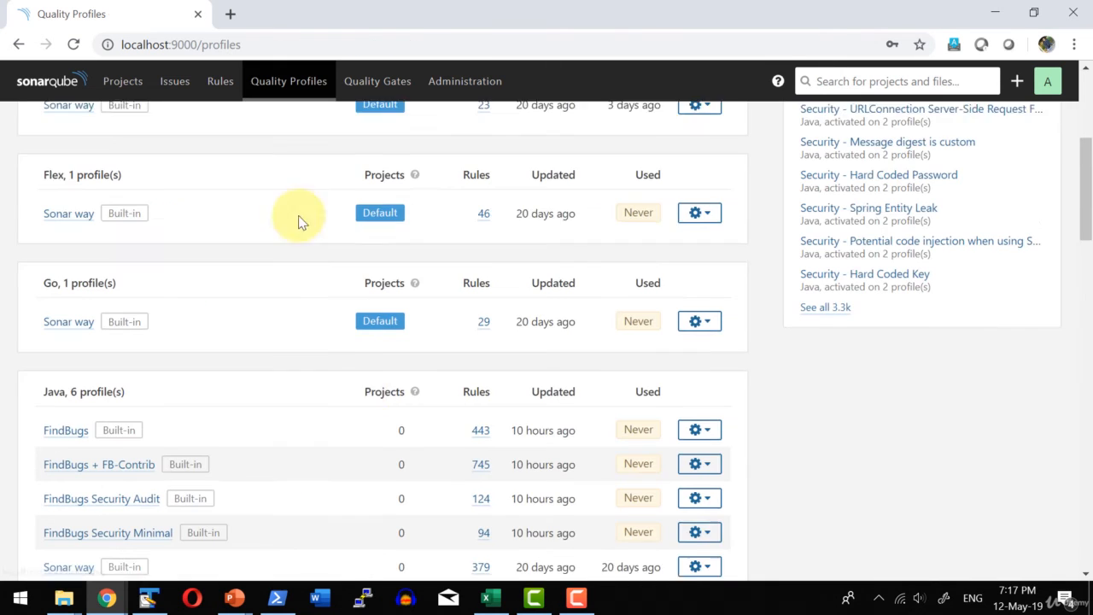
Compare the Java quality profile Sonar way-copy with the built-in Sonar way profile.
scroll(334, 295, "down", 1)
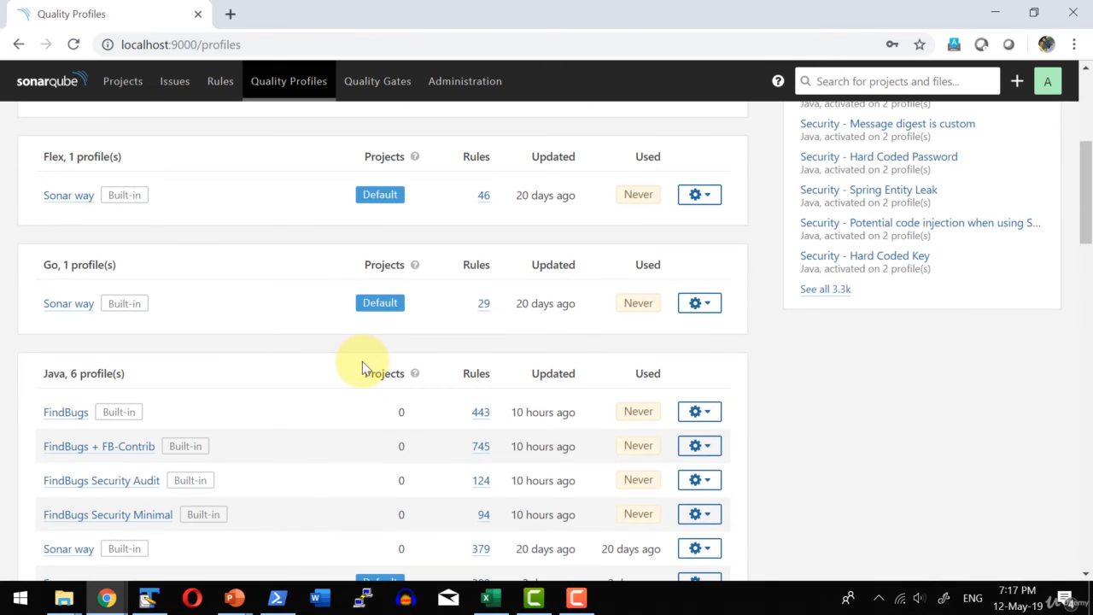
scroll(372, 357, "down", 2)
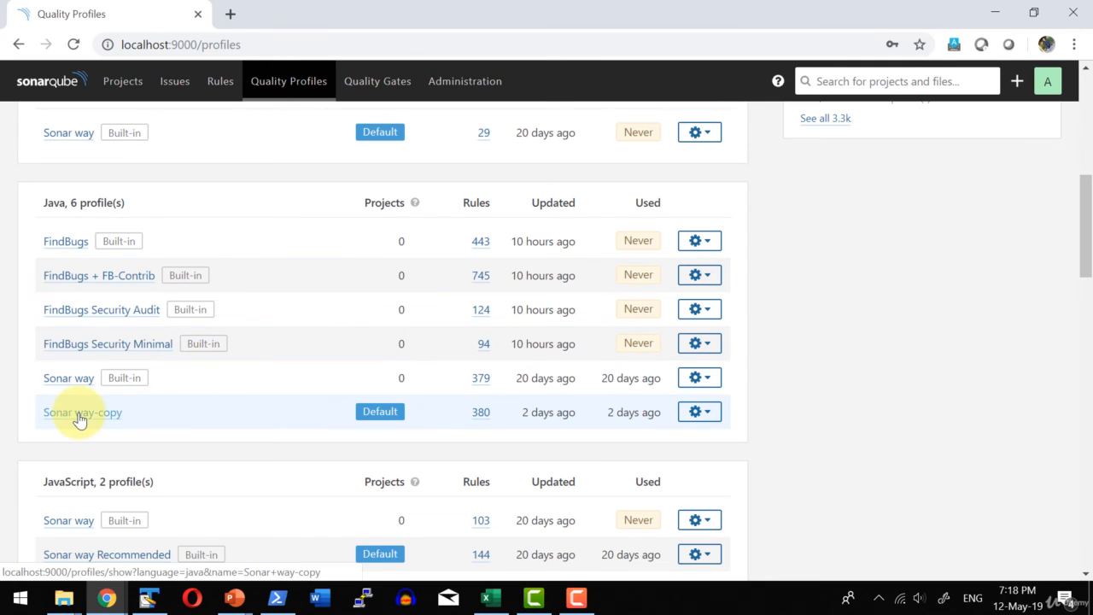
left_click(700, 417)
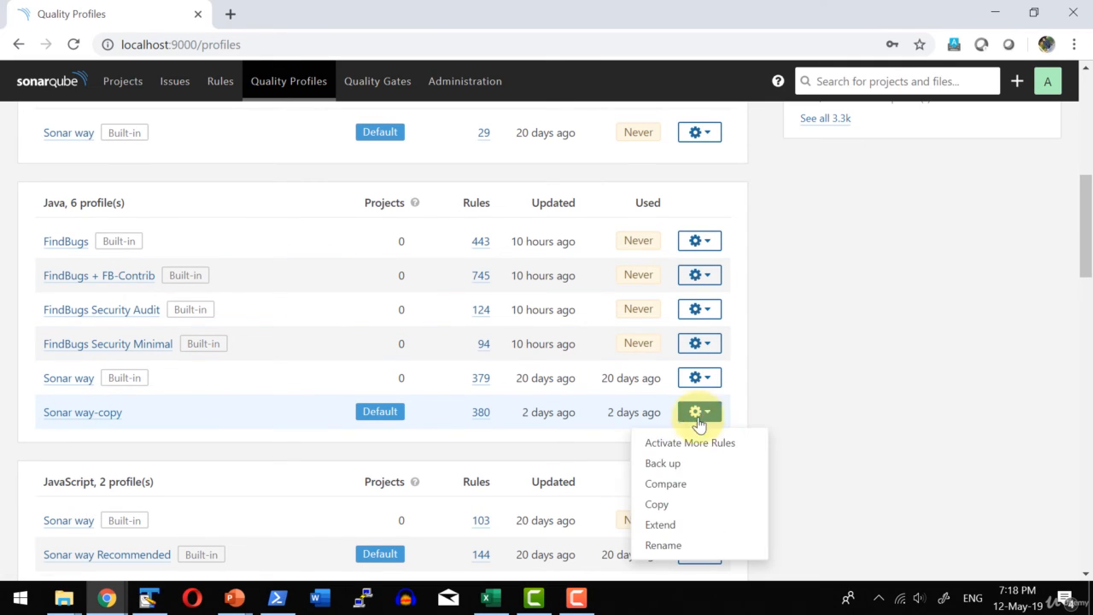
left_click(679, 485)
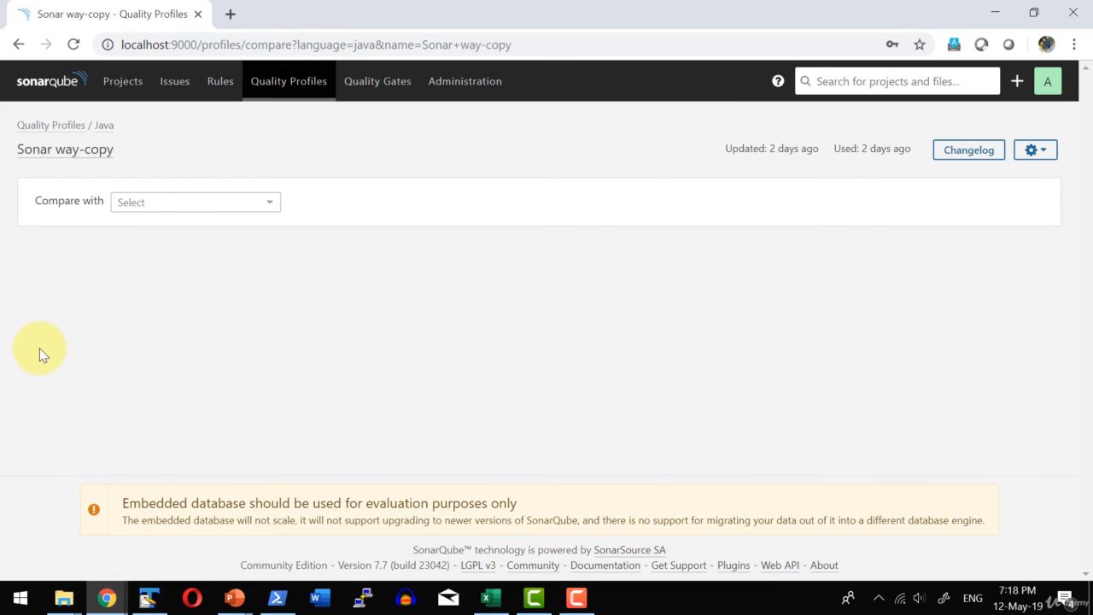
left_click(143, 201)
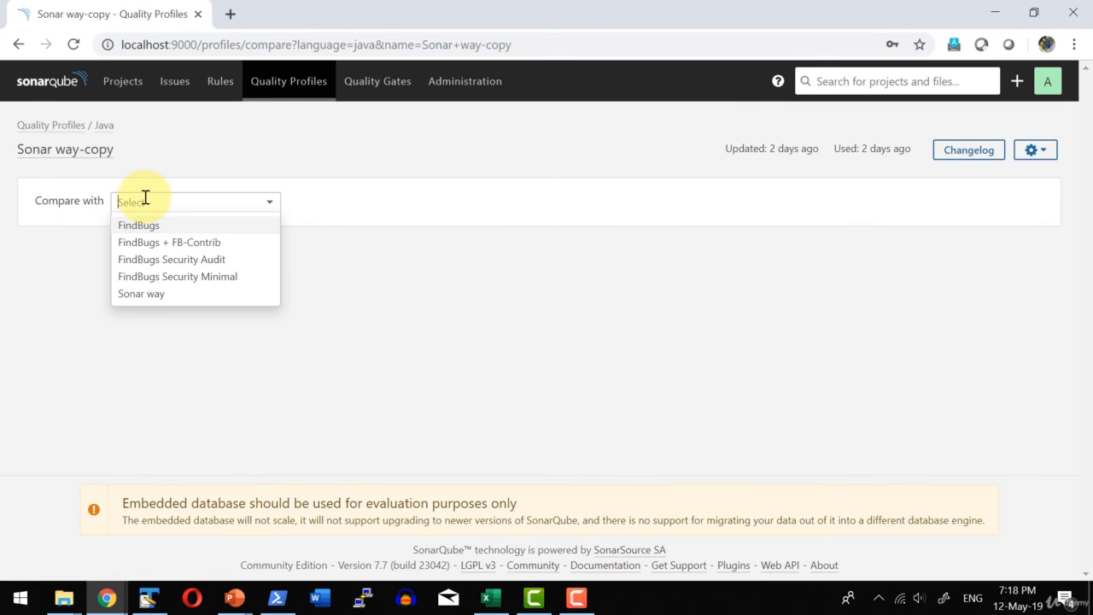
left_click(138, 293)
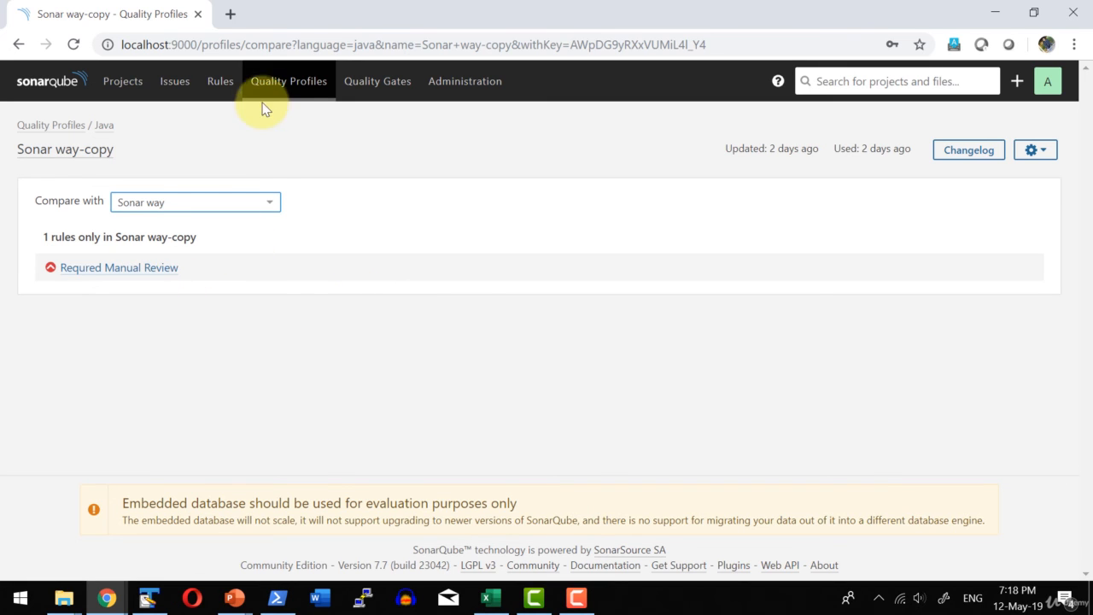
Open the rules list, and in File Explorer browse from the sonarqube-7.7 folder to extensions\plugins.
left_click(220, 81)
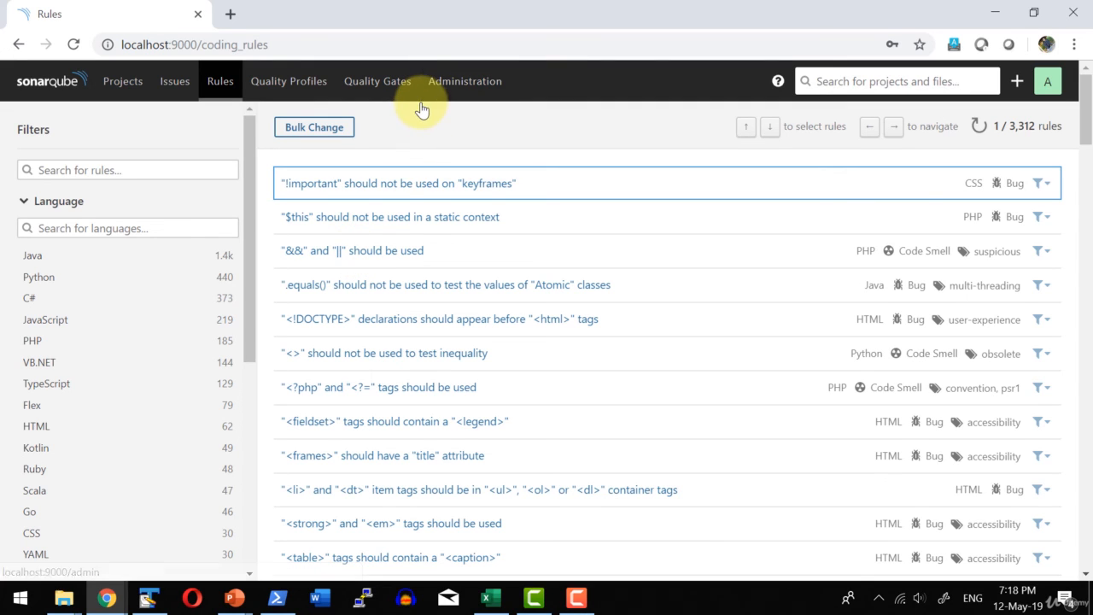
key("super+e")
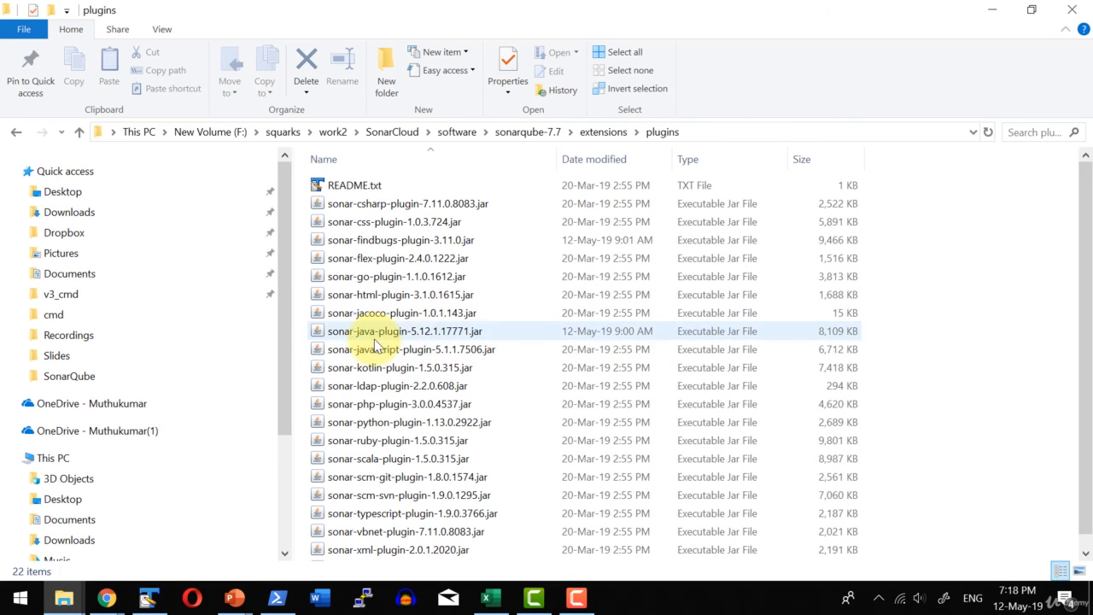
left_click(530, 132)
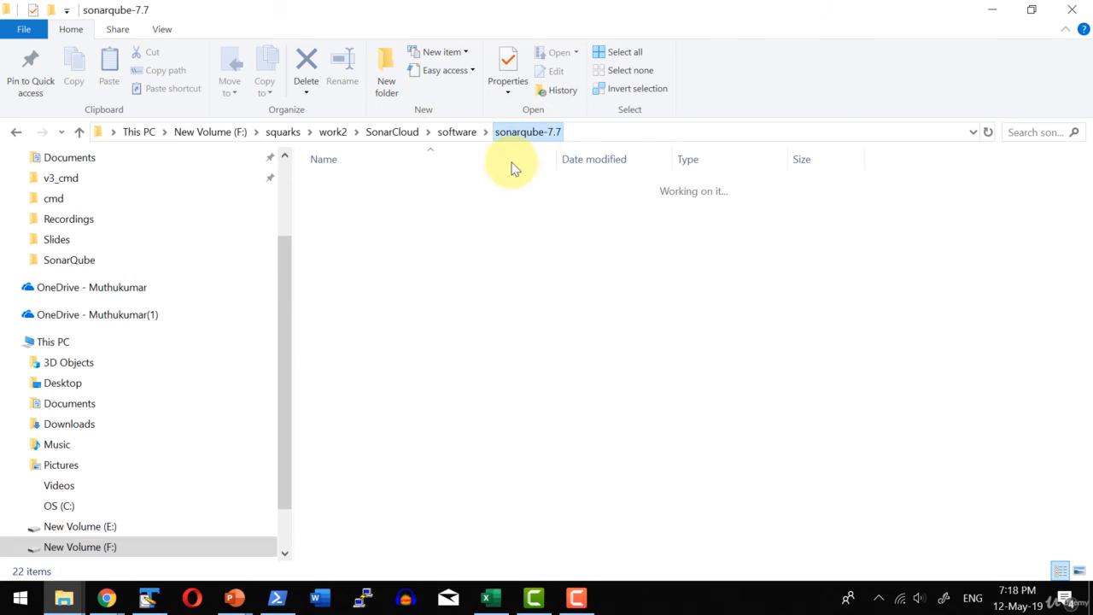
double_click(341, 264)
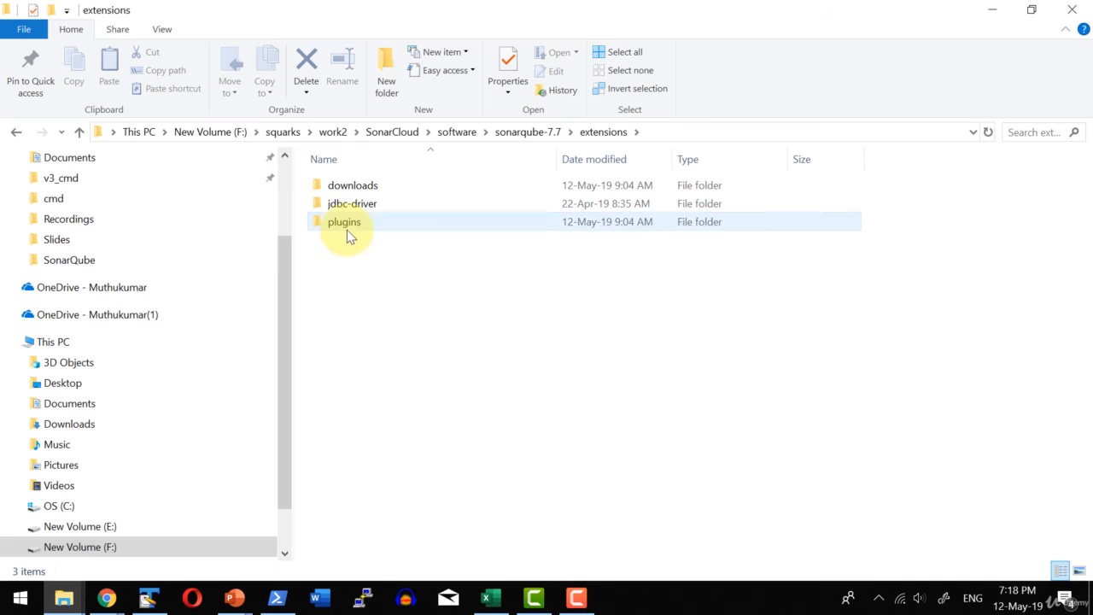
double_click(347, 223)
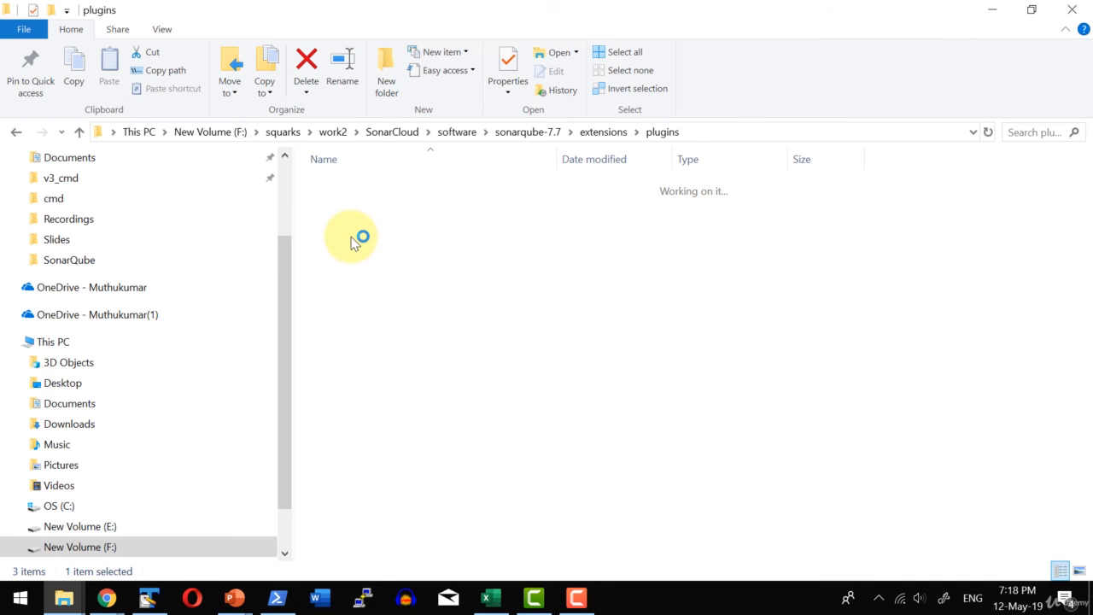
Browse to the findbugs folder inside temp\ce-exploded-plugins of the sonarqube-7.7 installation.
left_click(530, 132)
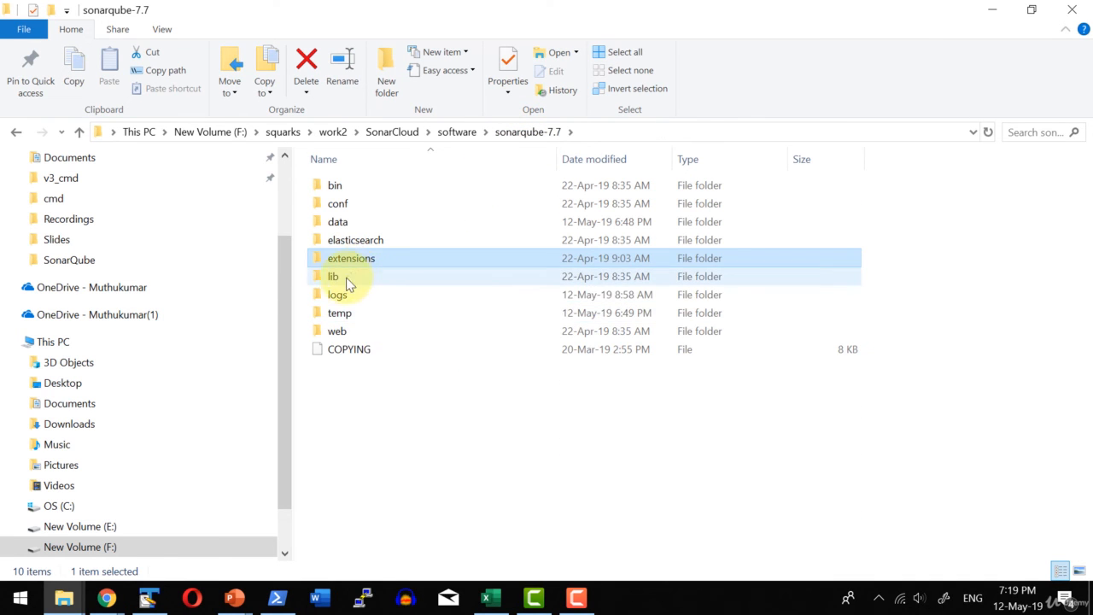
double_click(340, 313)
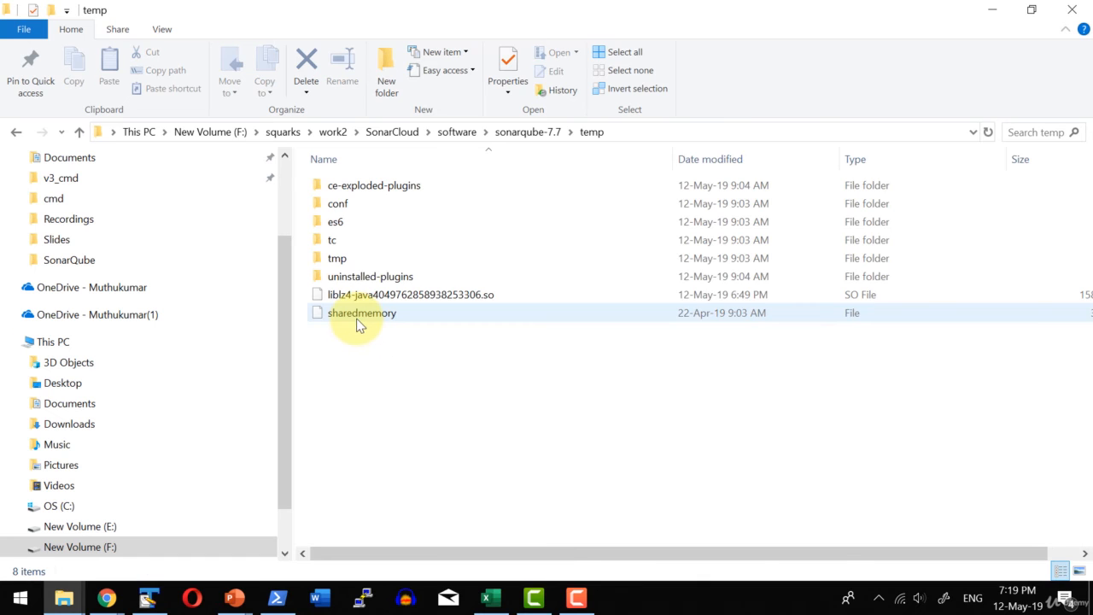
left_click(369, 188)
double_click(369, 188)
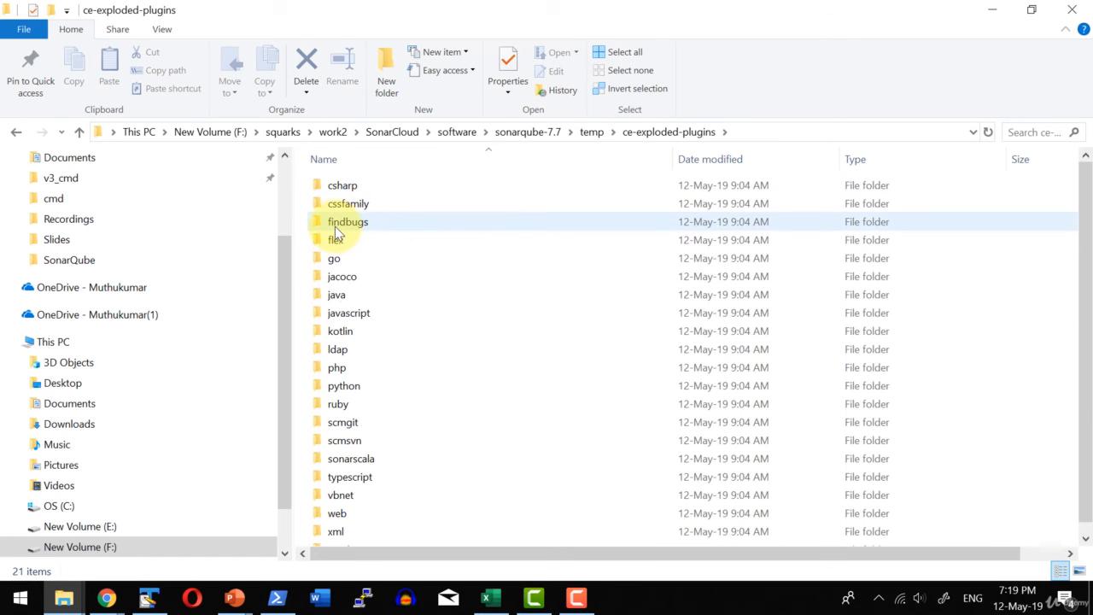
double_click(344, 224)
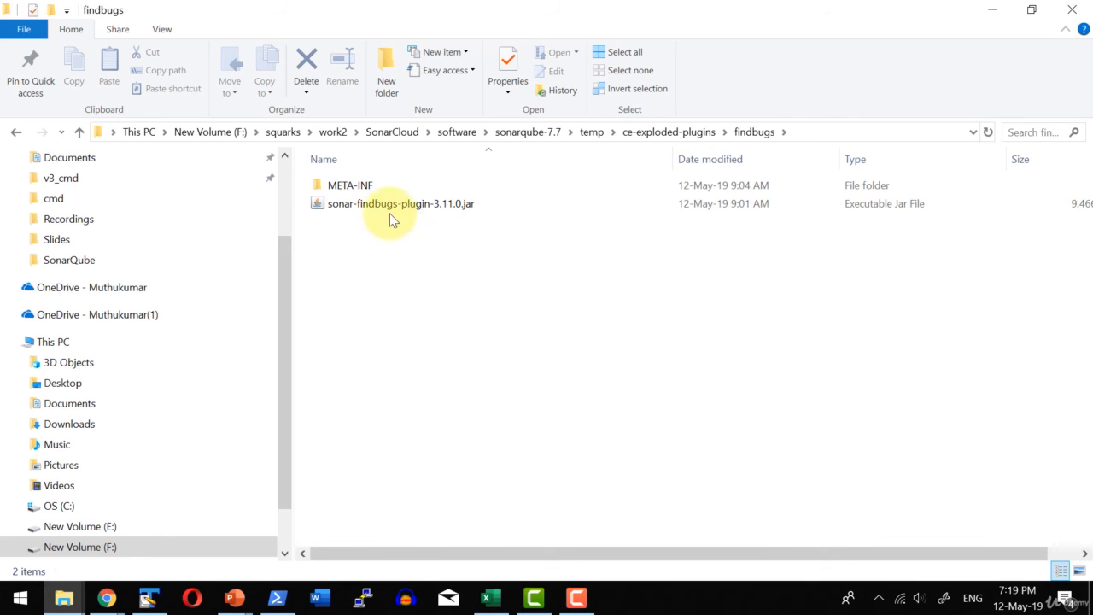
Return to the rules in Chrome, view the PHP rule "&&" and "||" should be used, and filter the list to Java.
key("alt+Tab")
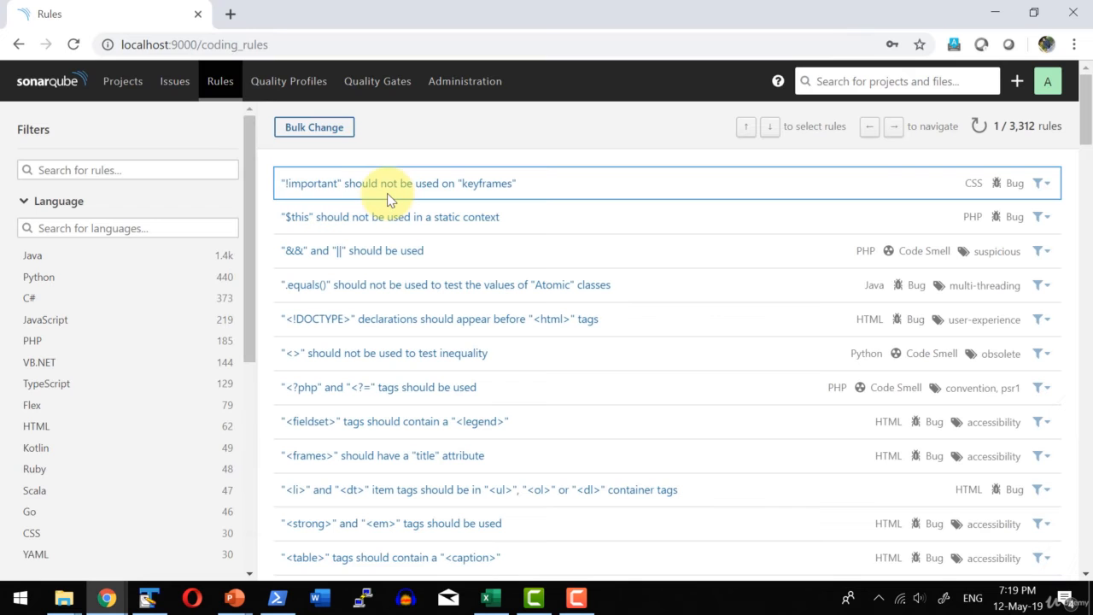
left_click(383, 251)
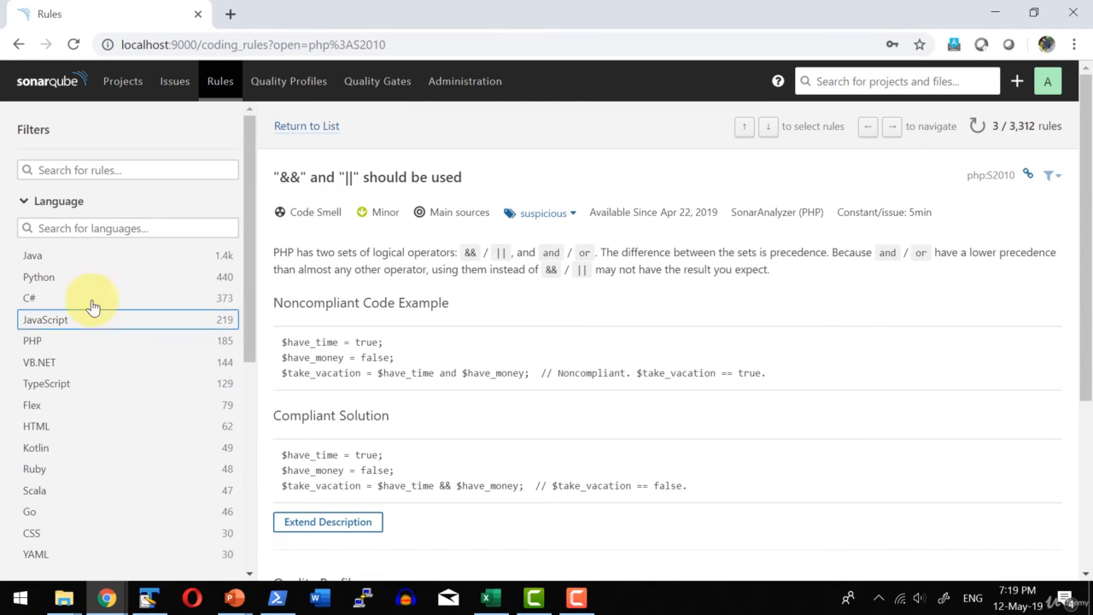
left_click(37, 258)
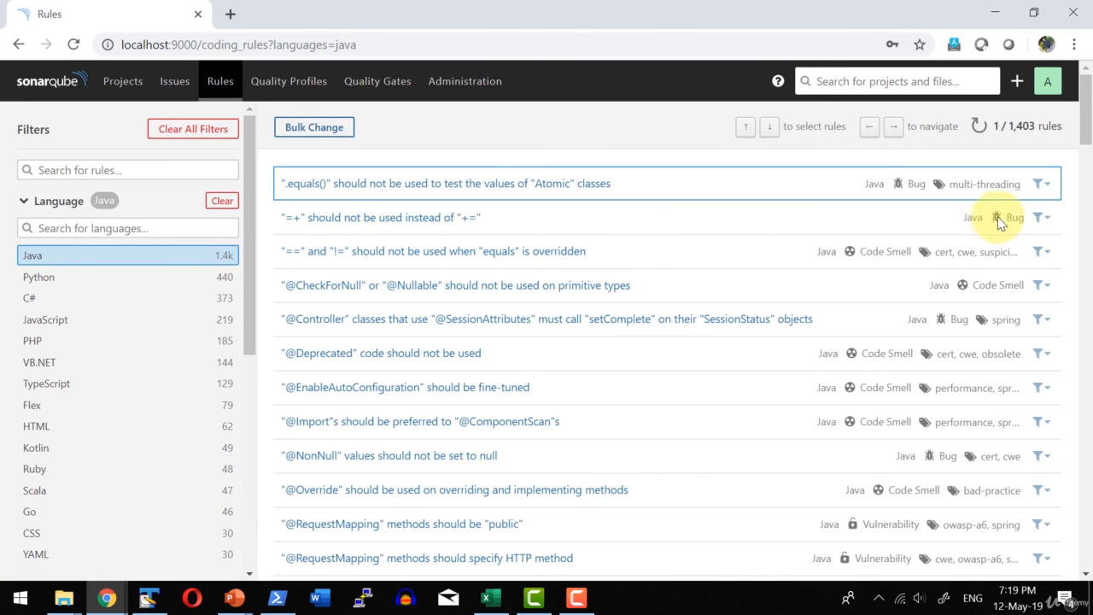
Examine the Java rule "=+" should not be used instead of "+=", including its code examples and assigned quality profiles.
left_click(419, 217)
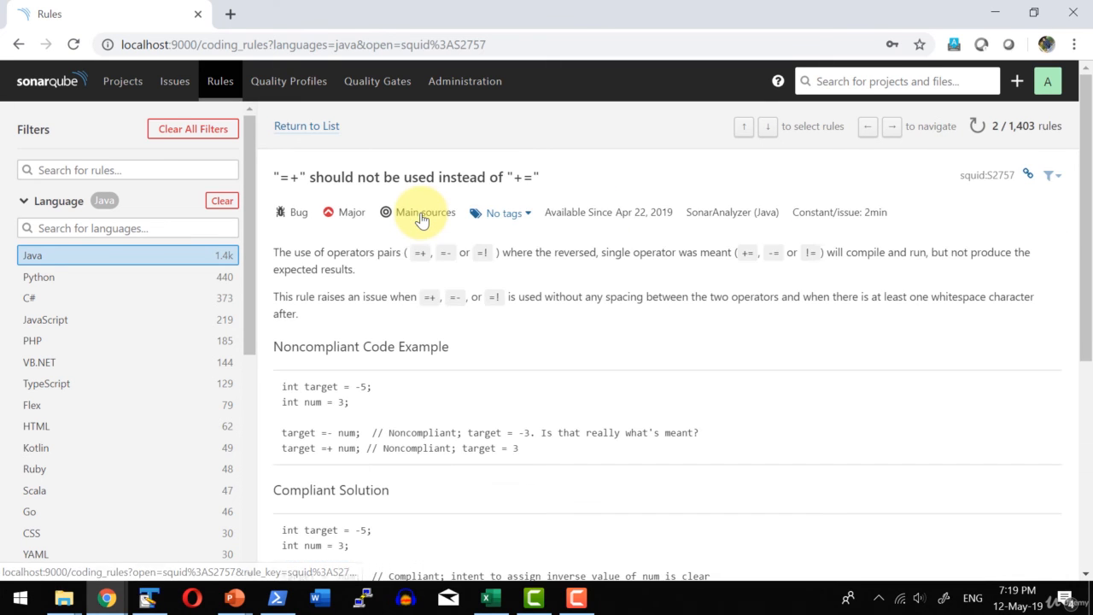
scroll(416, 246, "down", 3)
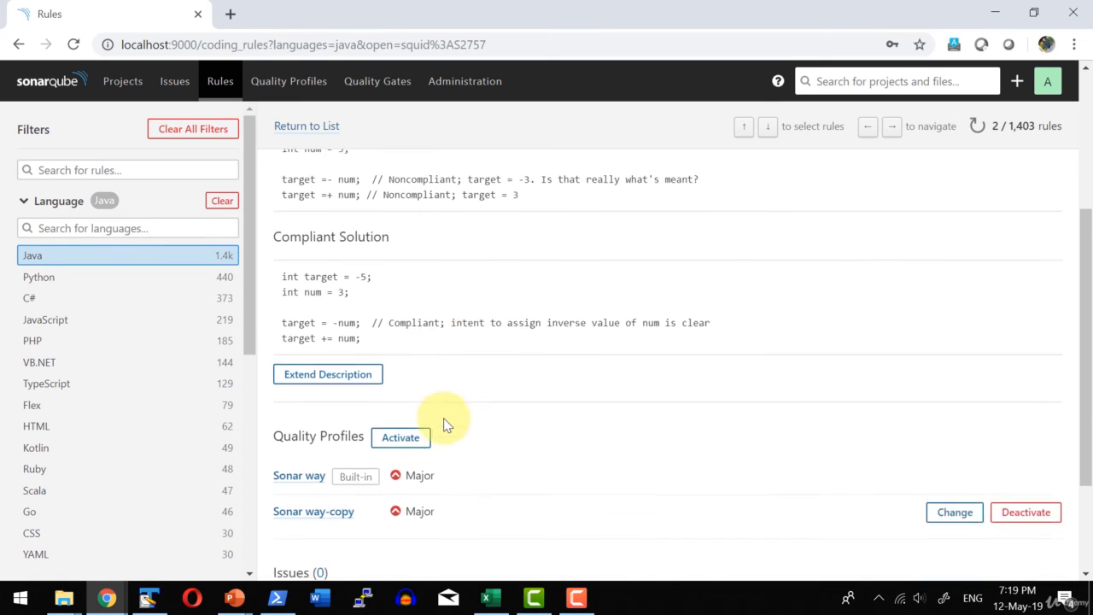
scroll(444, 424, "up", 3)
scroll(357, 409, "down", 3)
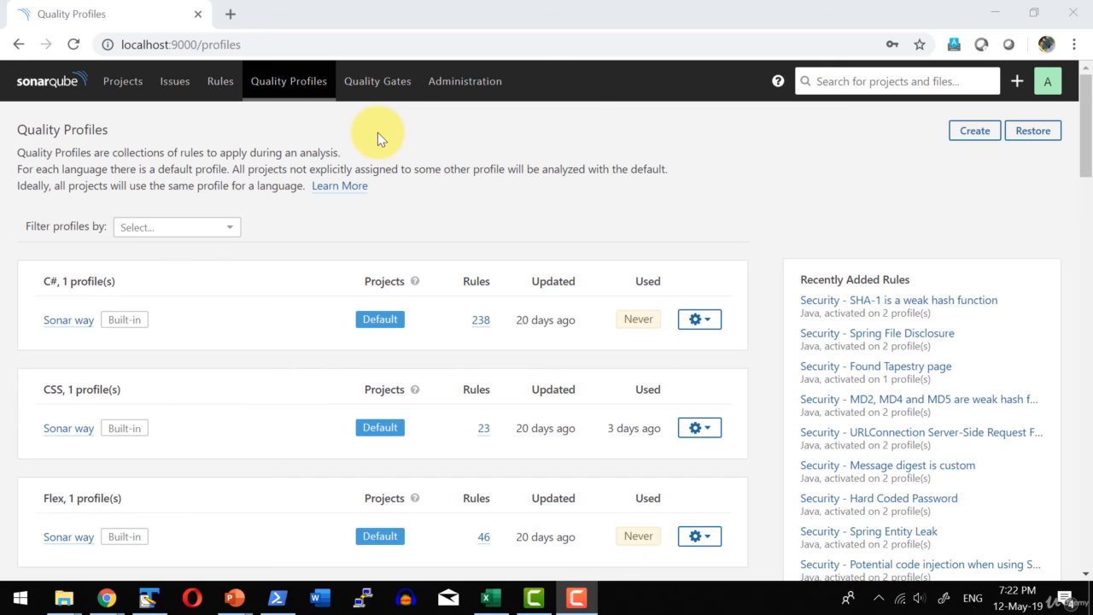
Review the quality profiles page again, checking the defaults and rule counts for each language, including Java and JavaScript.
left_click(413, 205)
scroll(164, 312, "down", 4)
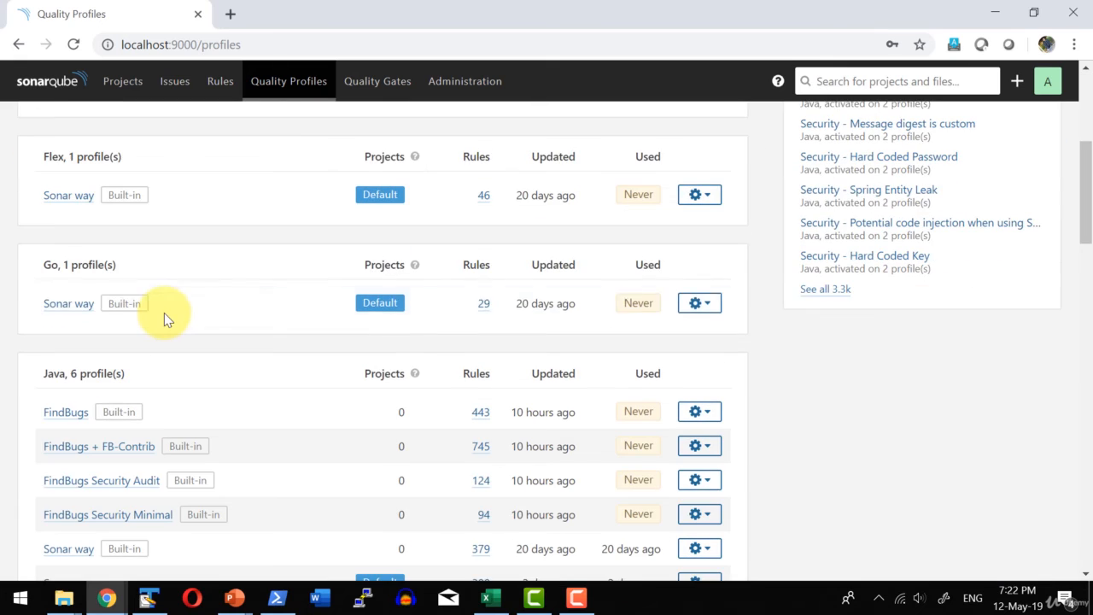
scroll(164, 313, "down", 3)
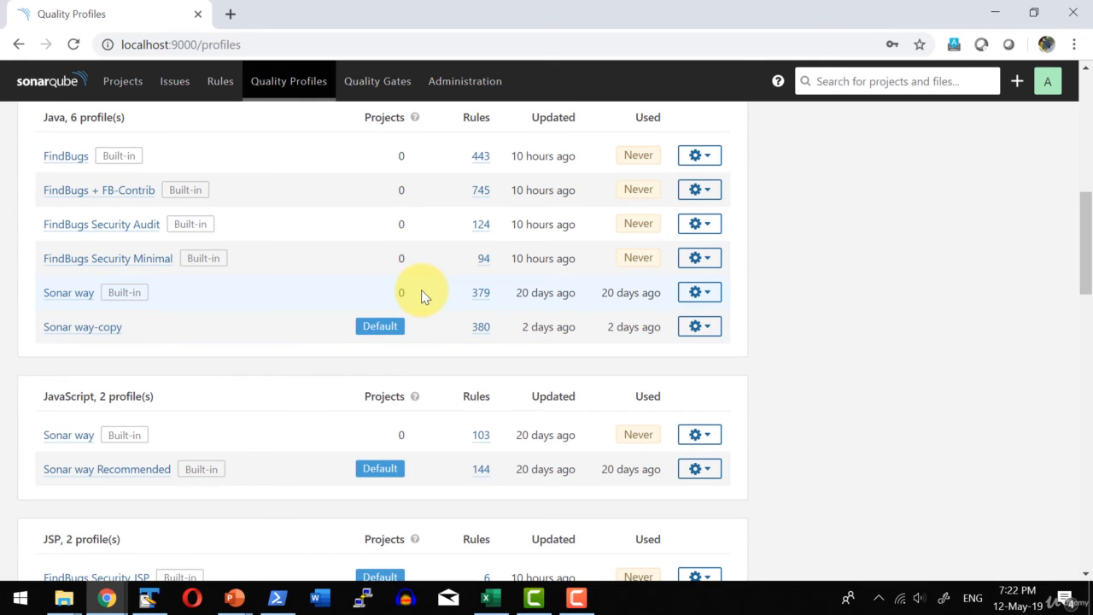
scroll(526, 186, "up", 5)
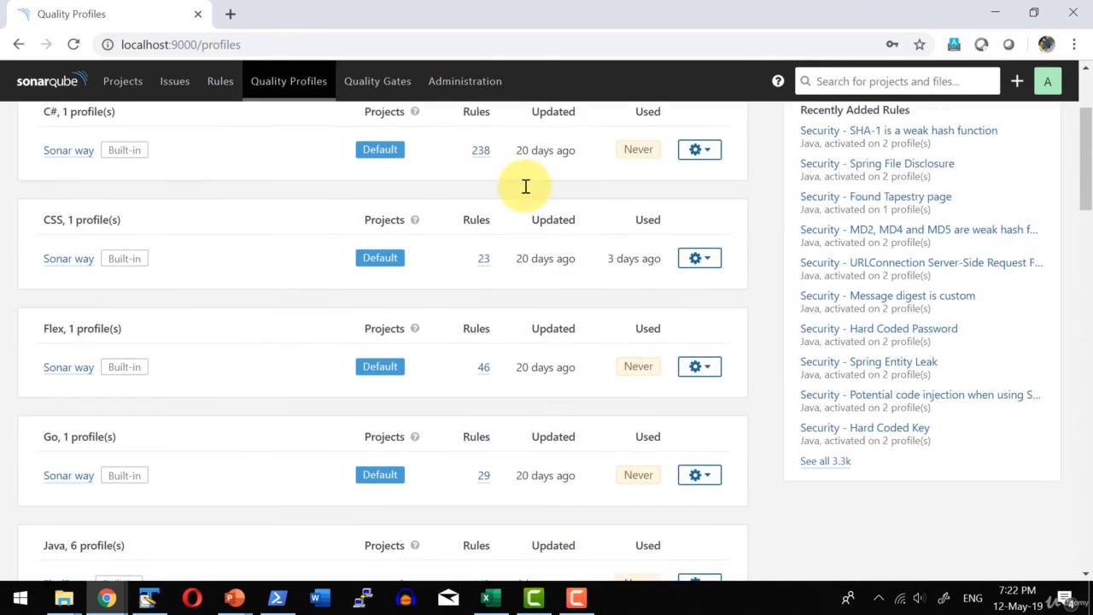
scroll(526, 186, "up", 1)
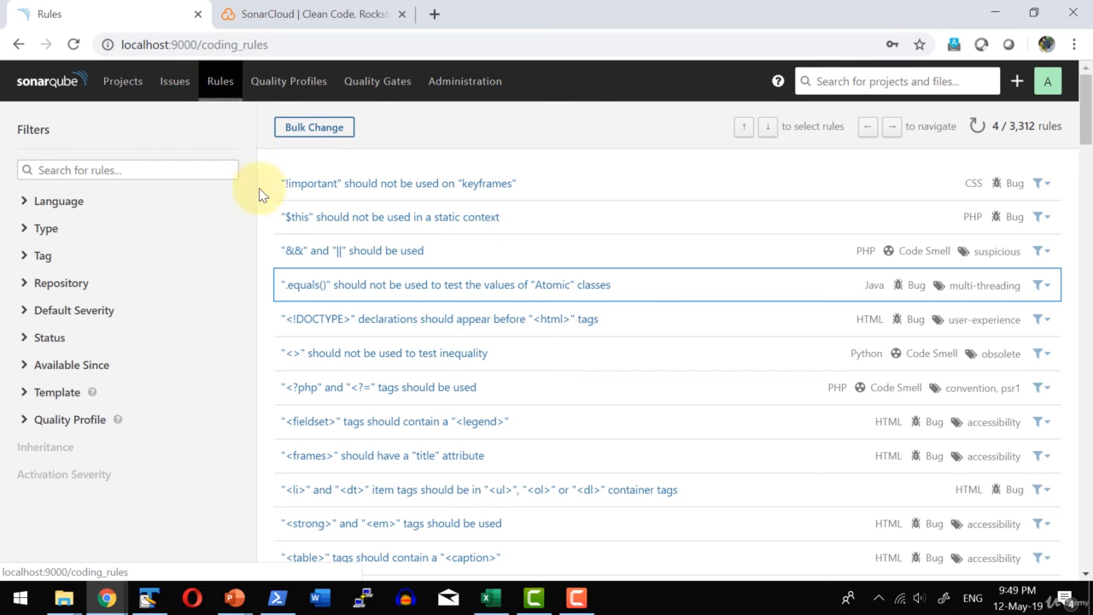
left_click(284, 87)
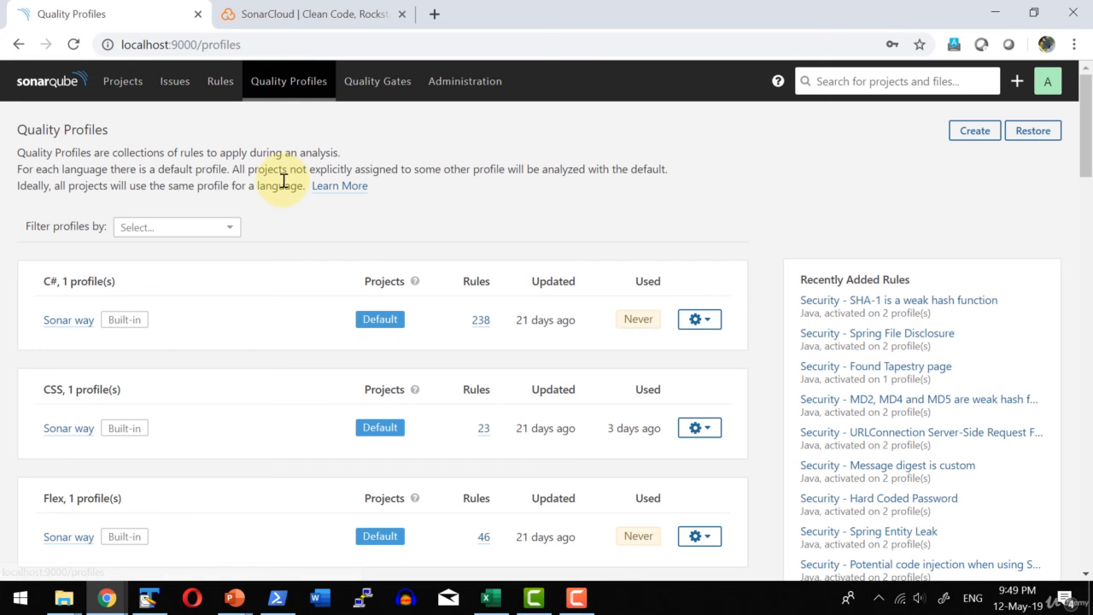
Open the active rules of the Java Sonar way profile, filter them to bugs, and review the quality profile filter options.
scroll(285, 166, "down", 5)
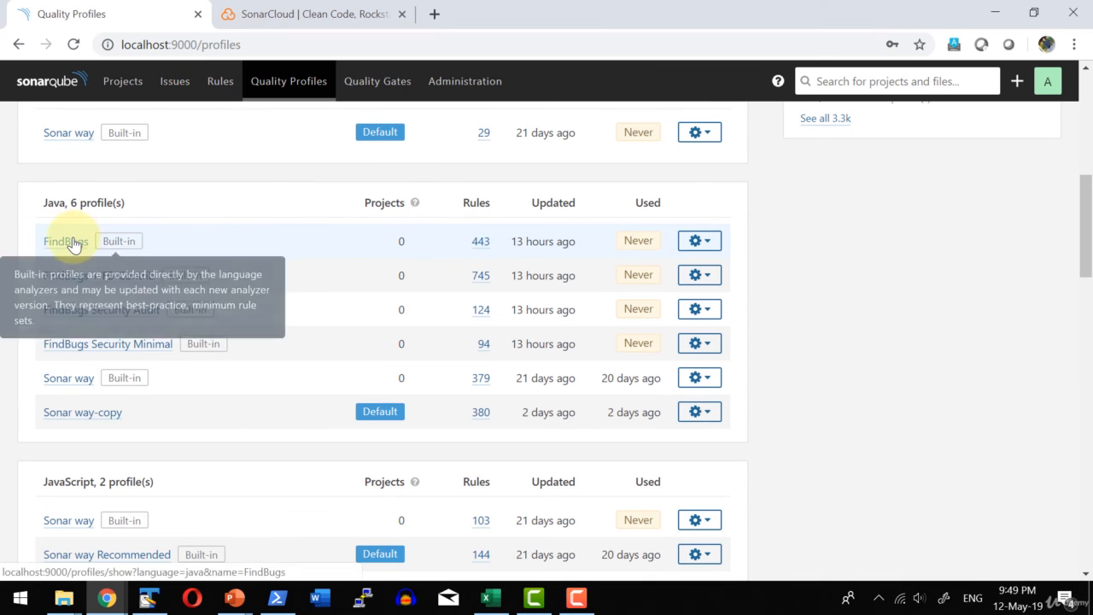
left_click(484, 381)
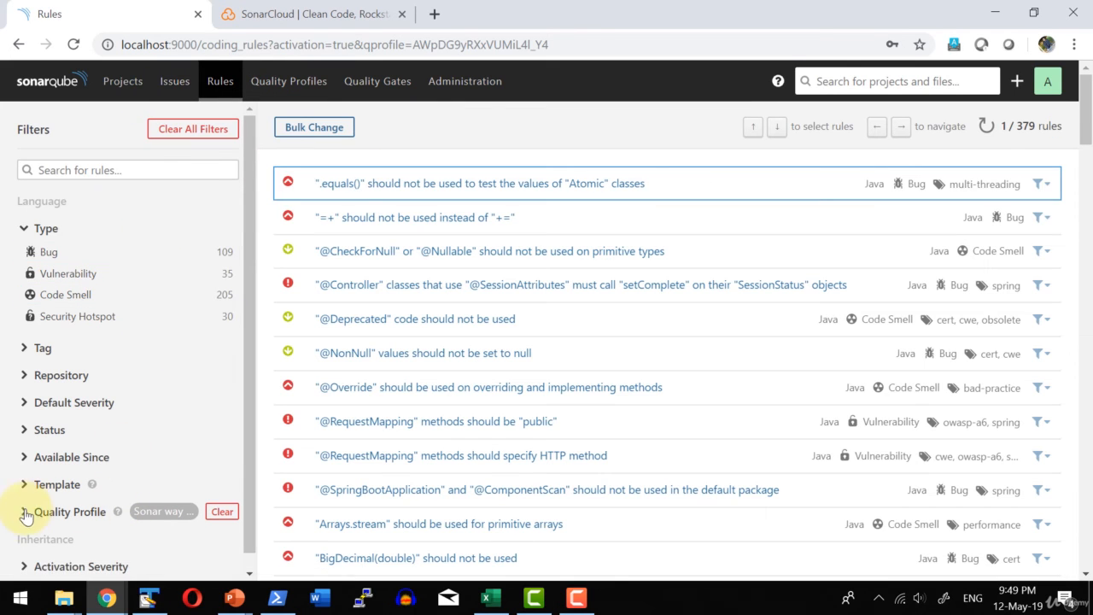
left_click(26, 228)
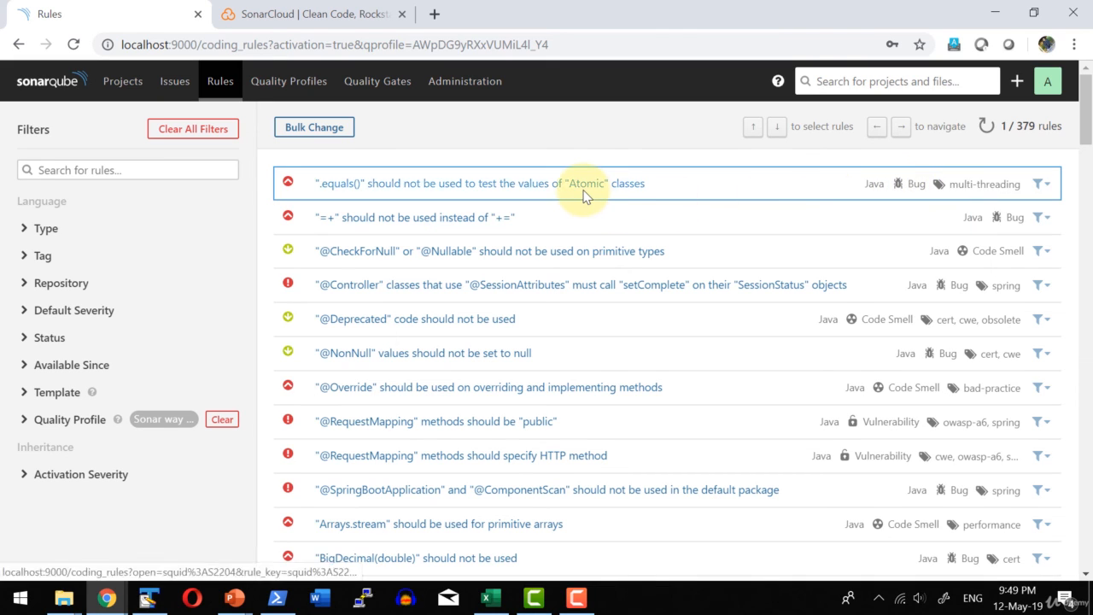
left_click(35, 230)
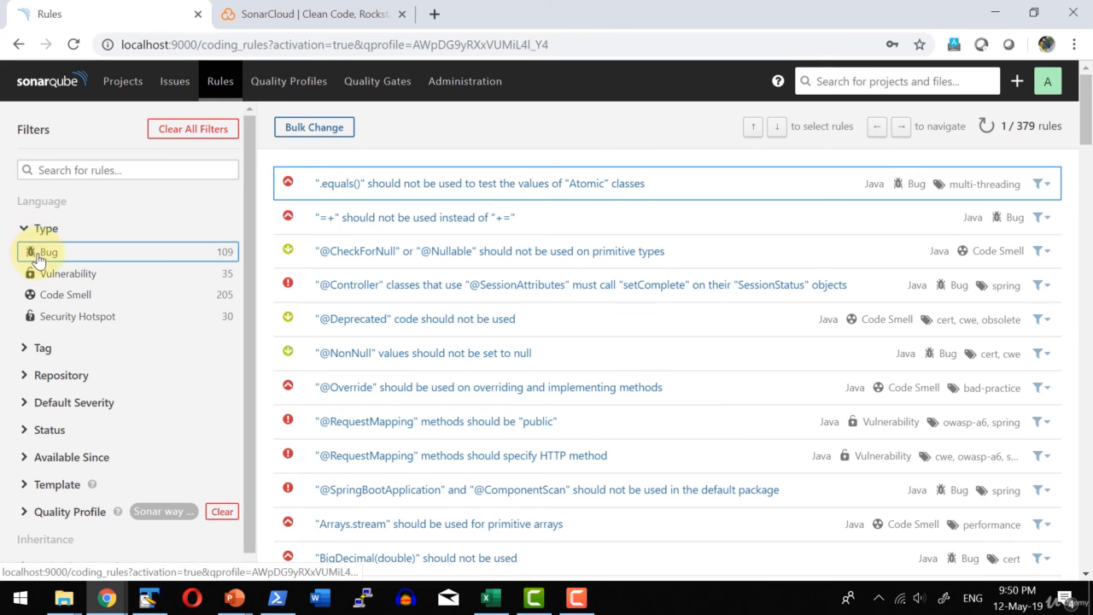
left_click(38, 256)
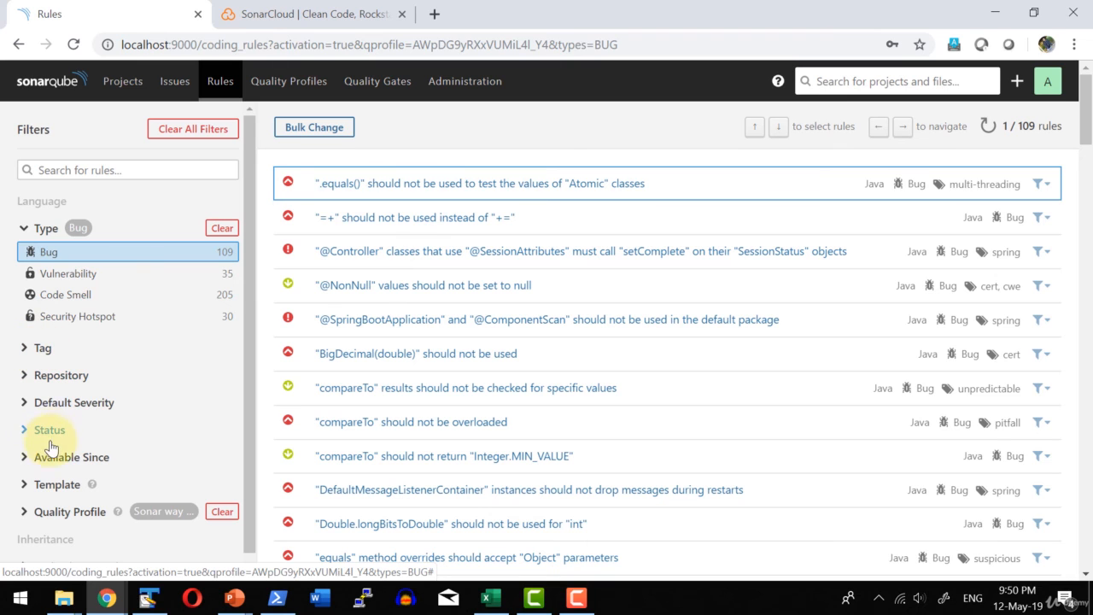
left_click(57, 513)
scroll(229, 369, "down", 5)
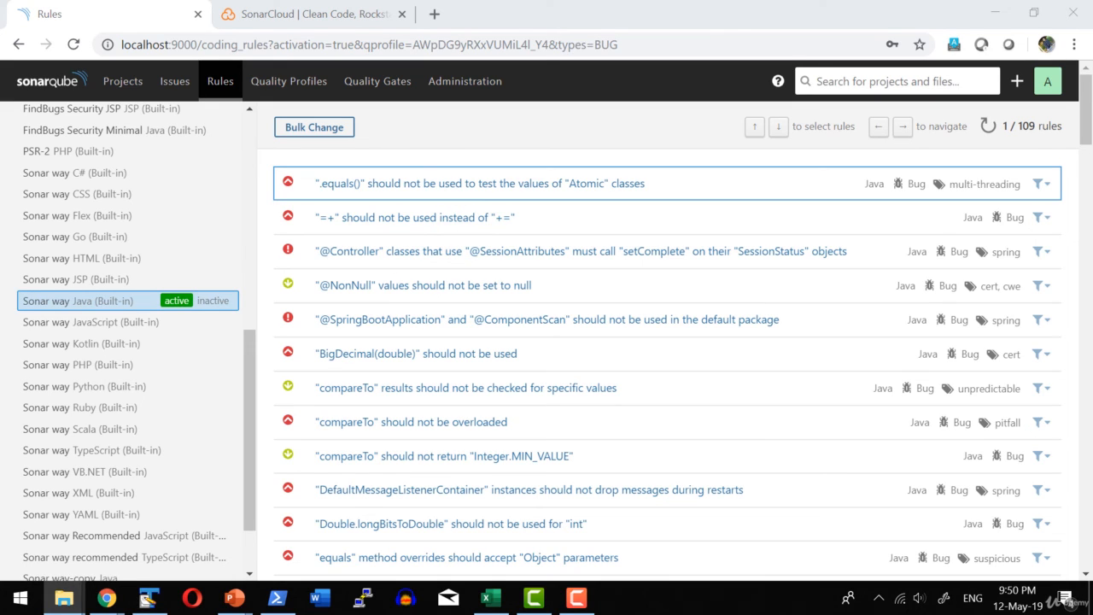
Switch to File Explorer and browse to the extensions\plugins folder of the sonarqube-7.7 installation.
left_click(64, 597)
double_click(352, 255)
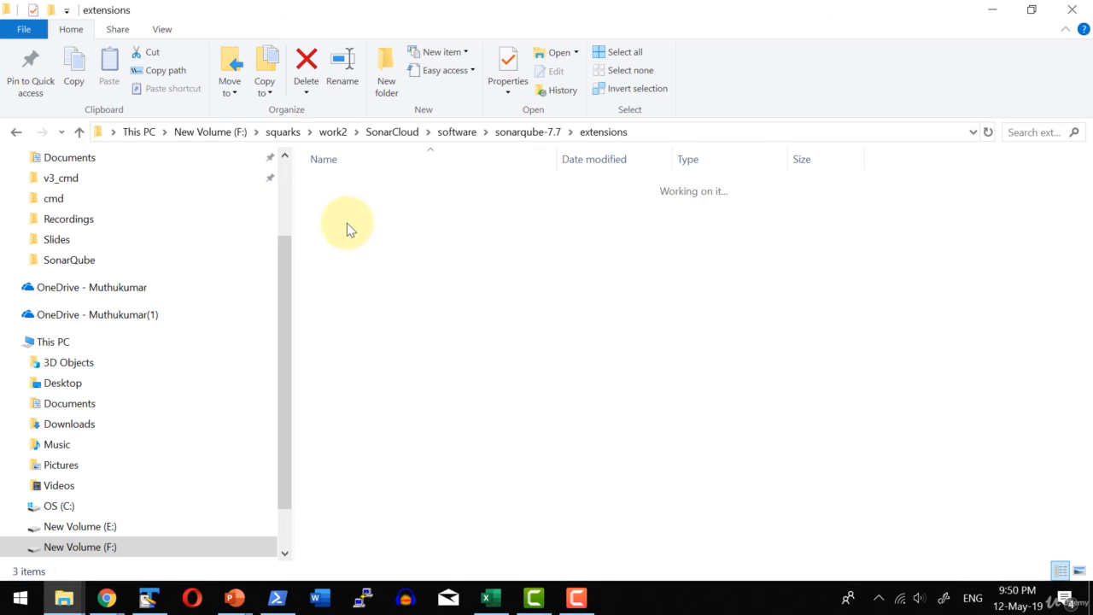
left_click(346, 228)
double_click(345, 223)
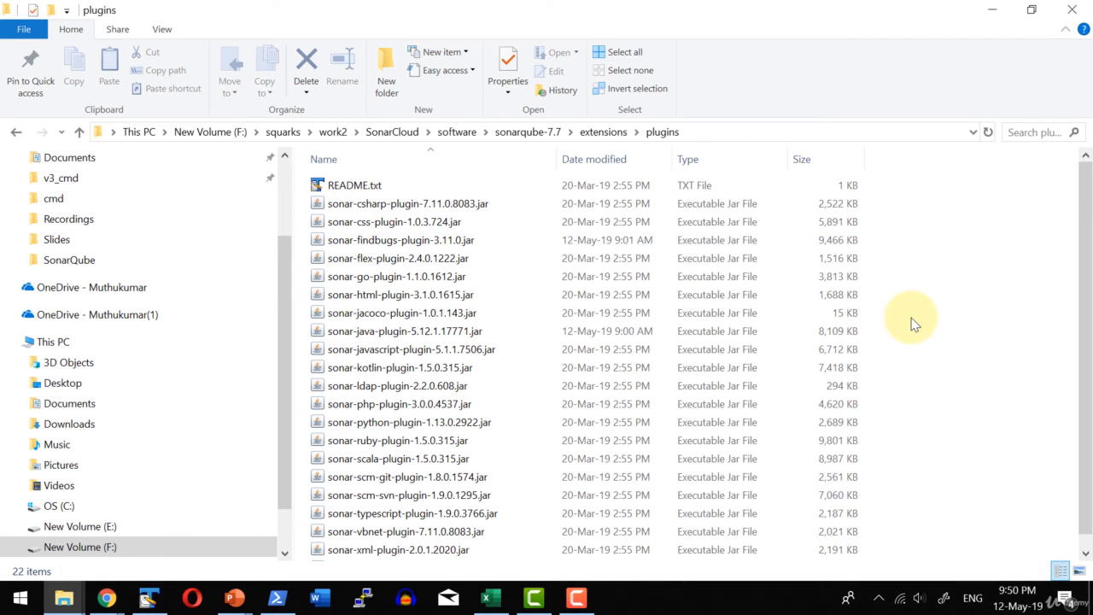
Return to the rules in Chrome, clear all filters, and list only the Java rule templates.
left_click(989, 12)
left_click(205, 128)
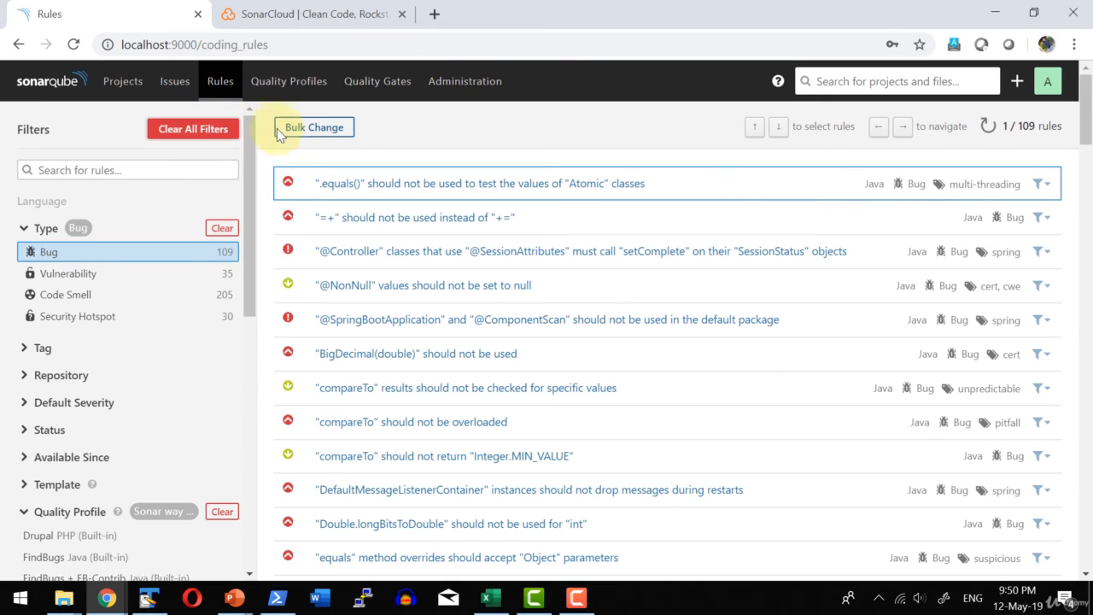
left_click(214, 98)
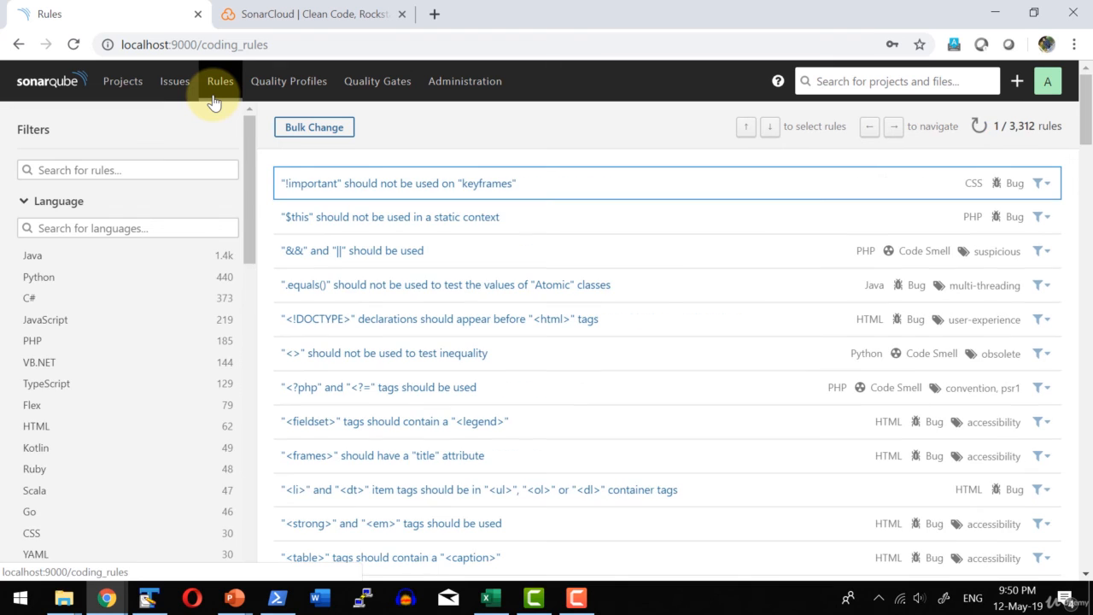
scroll(127, 302, "down", 4)
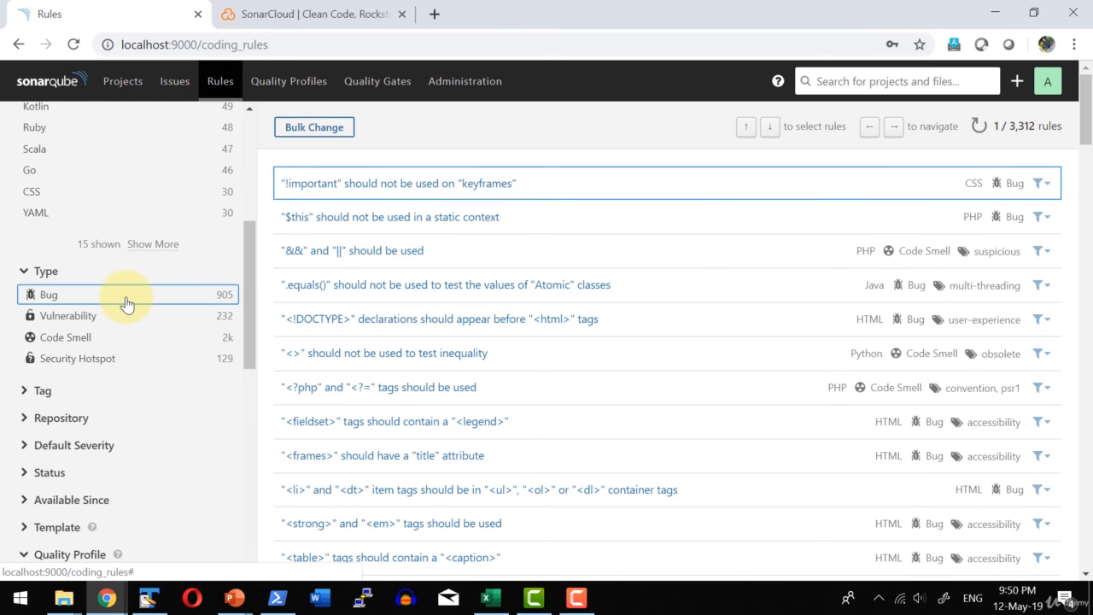
scroll(127, 303, "down", 3)
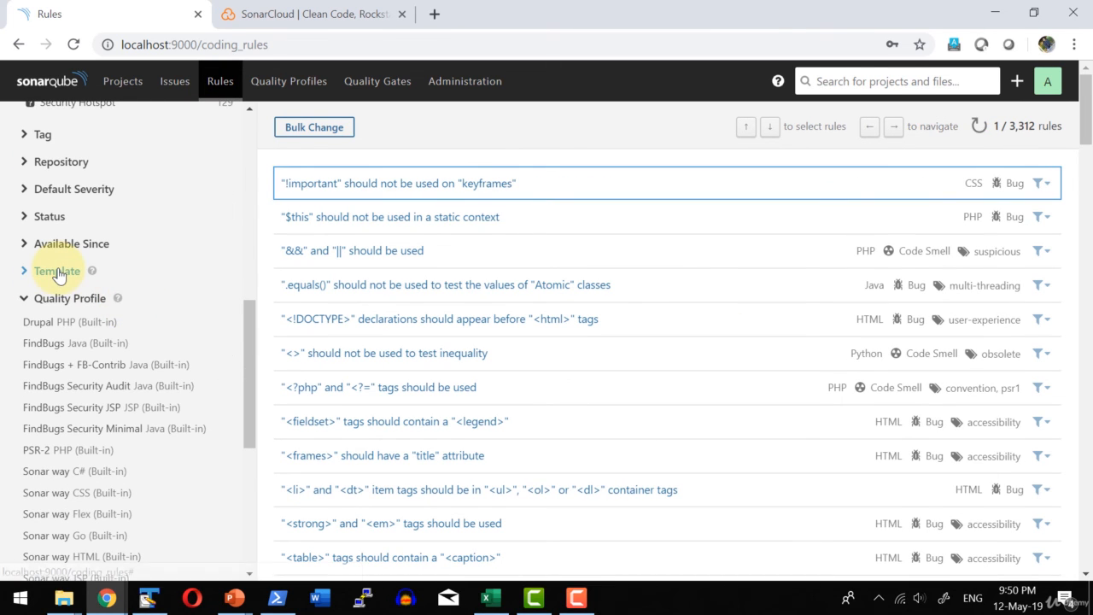
left_click(57, 271)
left_click(56, 297)
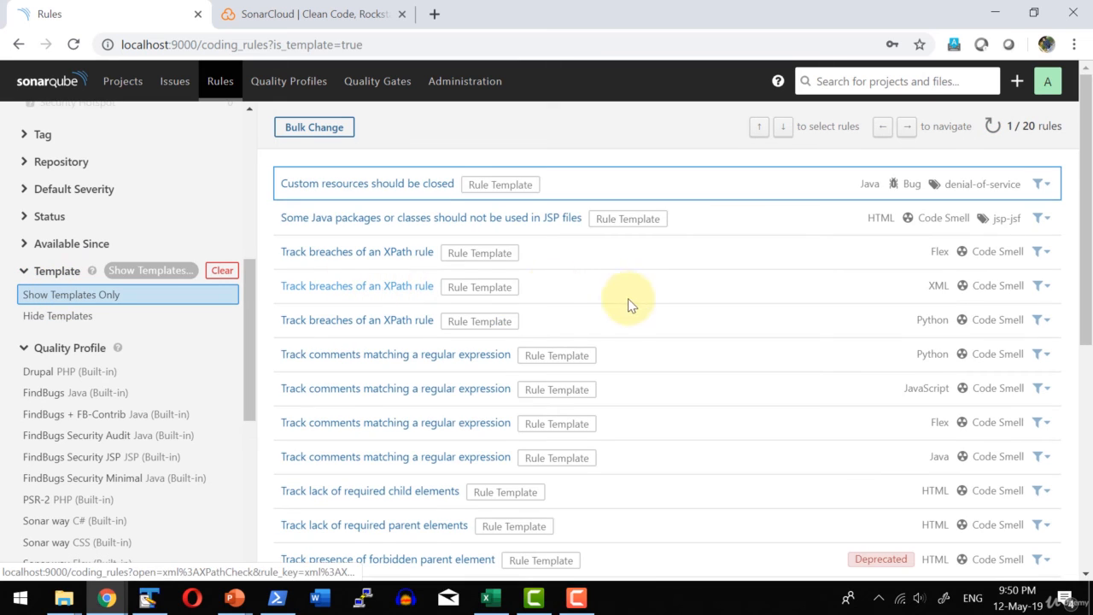
mouse_move(515, 333)
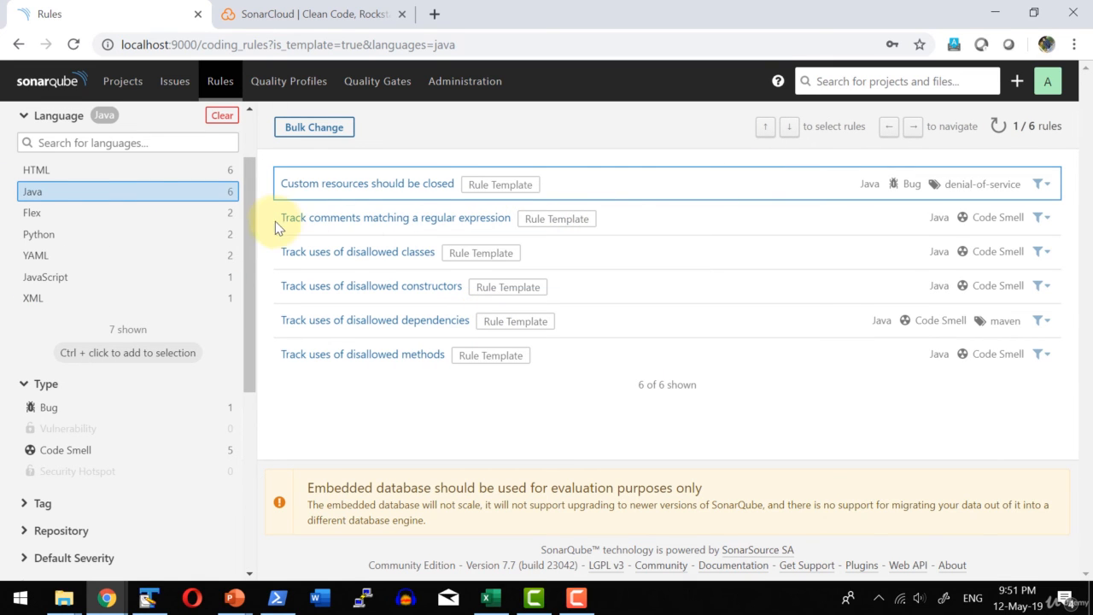
Examine the Java template "Track comments matching a regular expression", including its example expressions, parameters and existing custom rules.
left_click(408, 223)
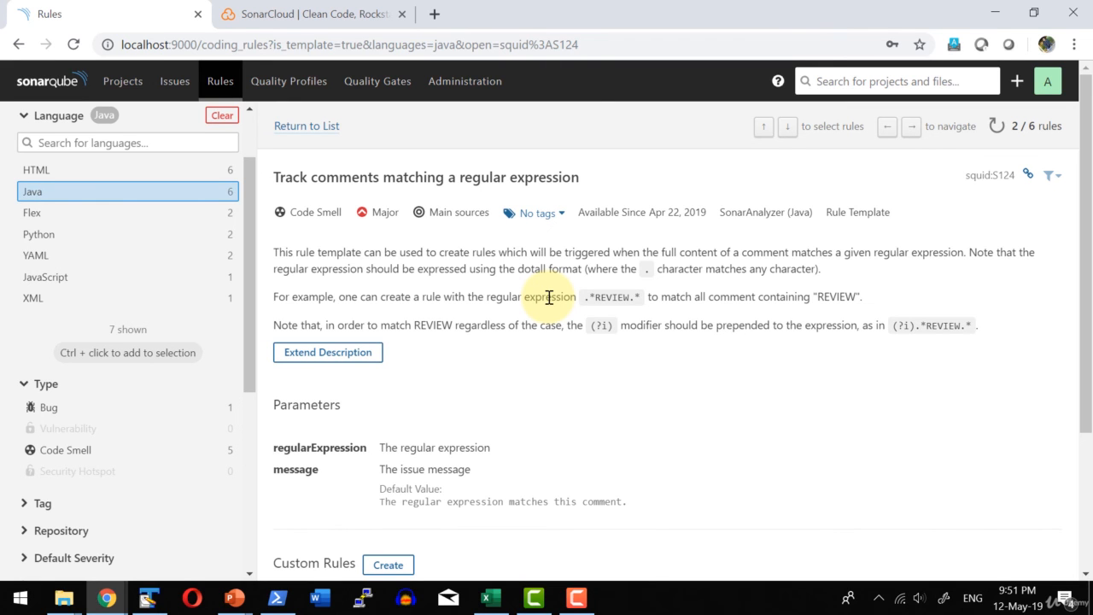
scroll(553, 298, "down", 1)
scroll(524, 293, "up", 1)
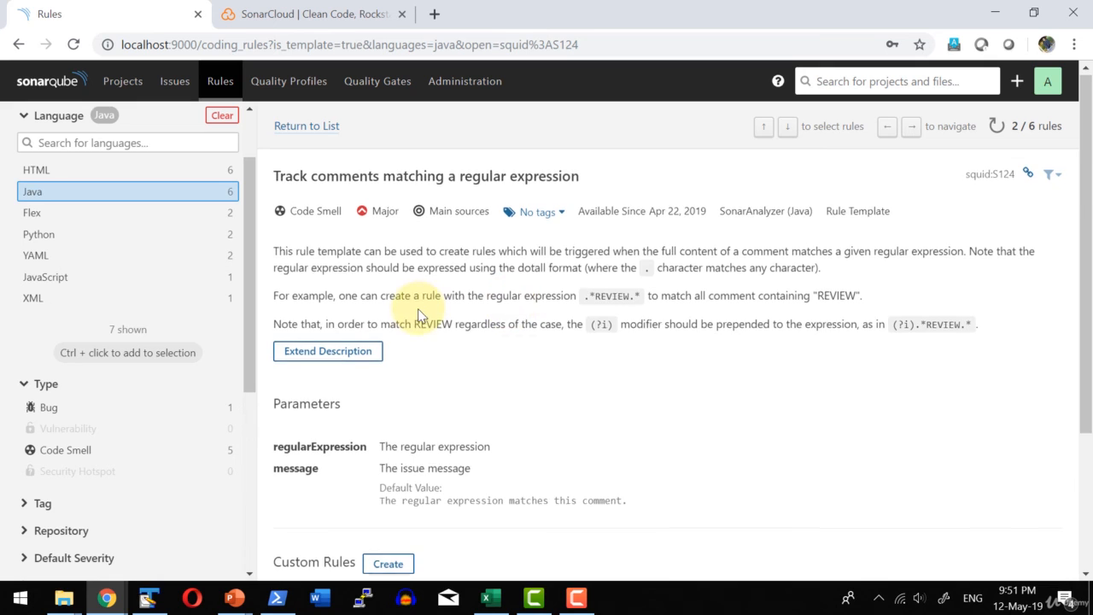
scroll(418, 316, "down", 2)
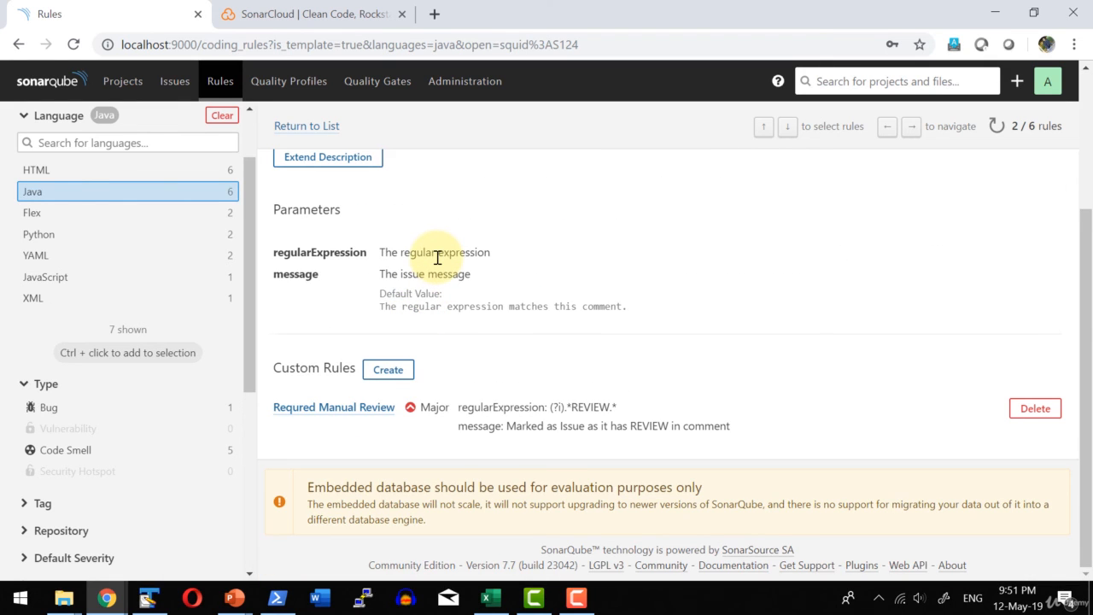
scroll(535, 230, "up", 2)
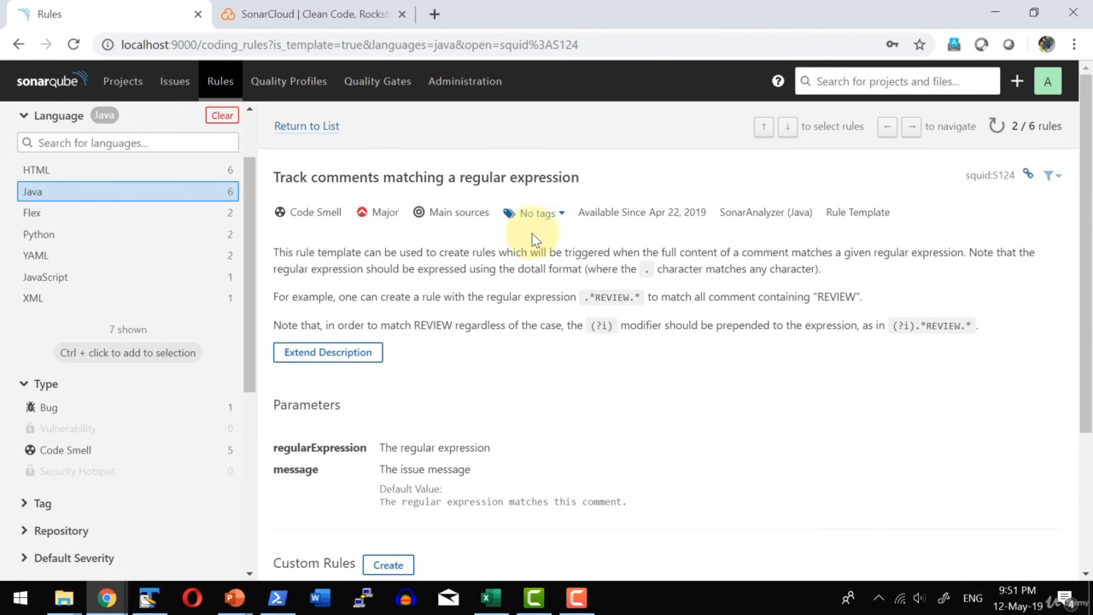
scroll(532, 241, "down", 1)
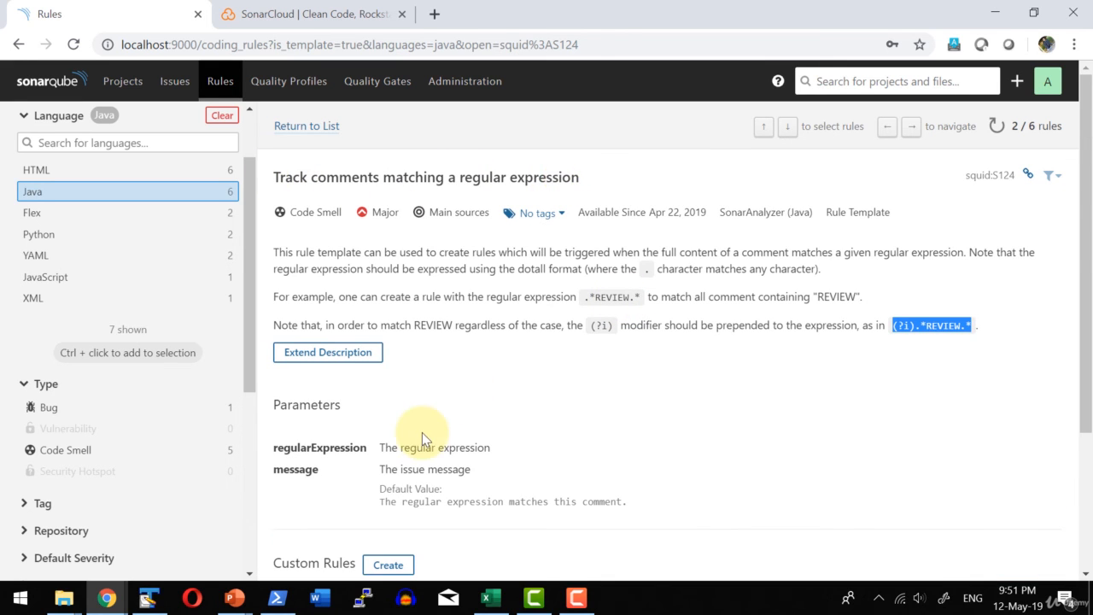
scroll(422, 432, "down", 3)
scroll(427, 410, "up", 3)
scroll(472, 213, "down", 2)
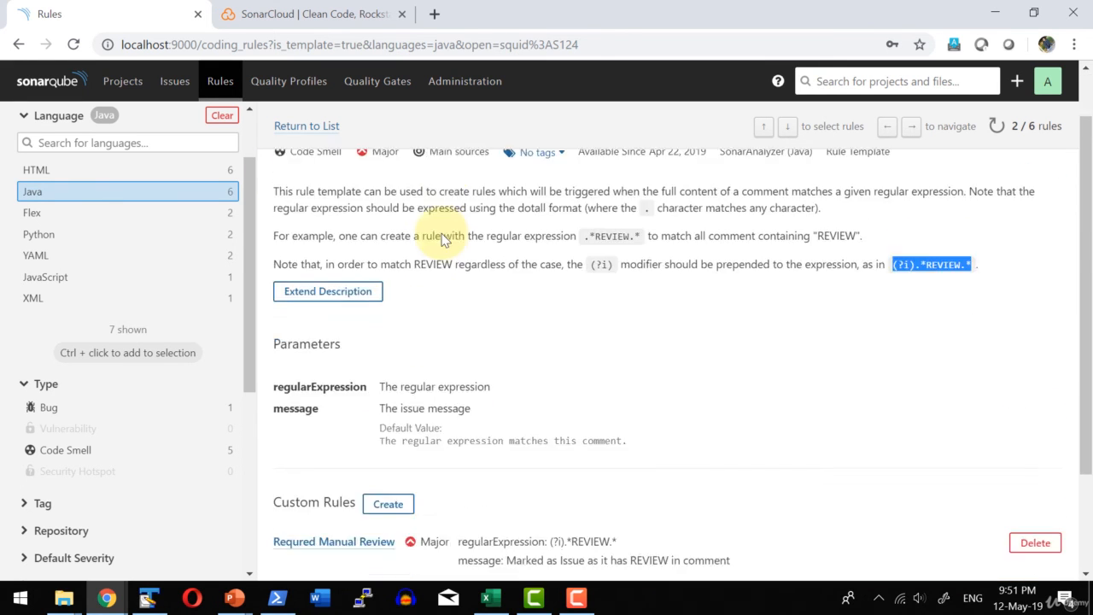
Start a custom rule from this template named Comment-Monitor-MUTHU4ALL, with severity Minor and status Ready.
left_click(388, 370)
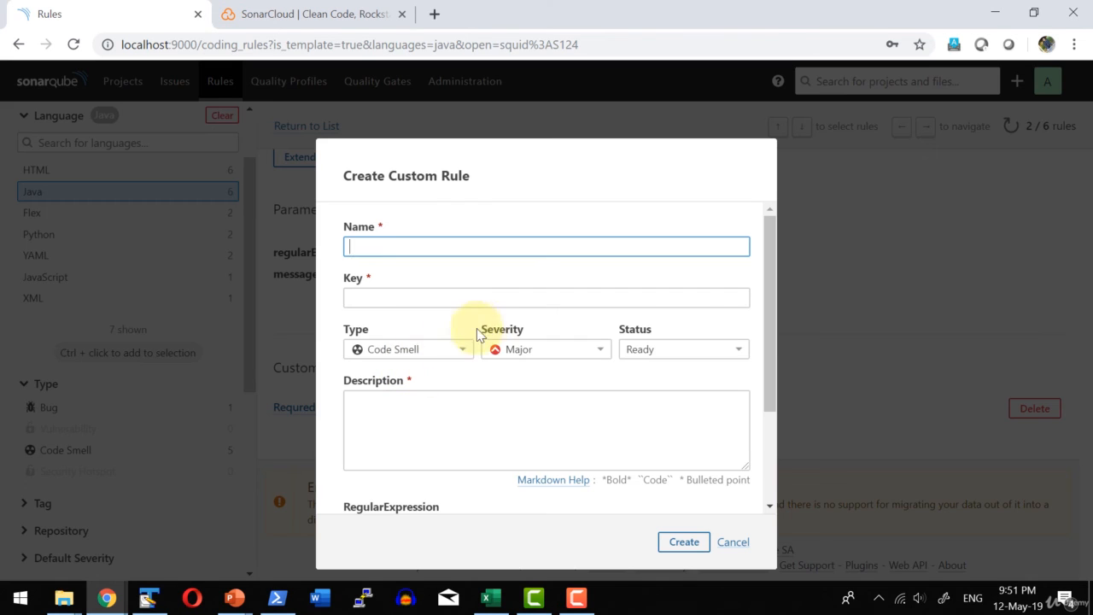
type("Comment-Monitor-MUTHU4ALL")
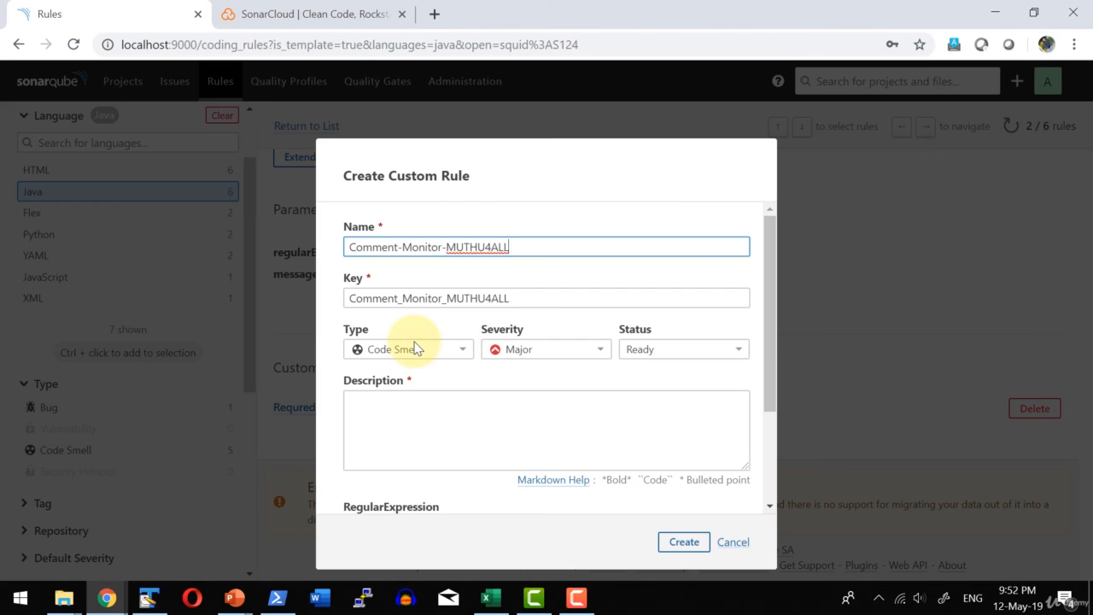
left_click(507, 352)
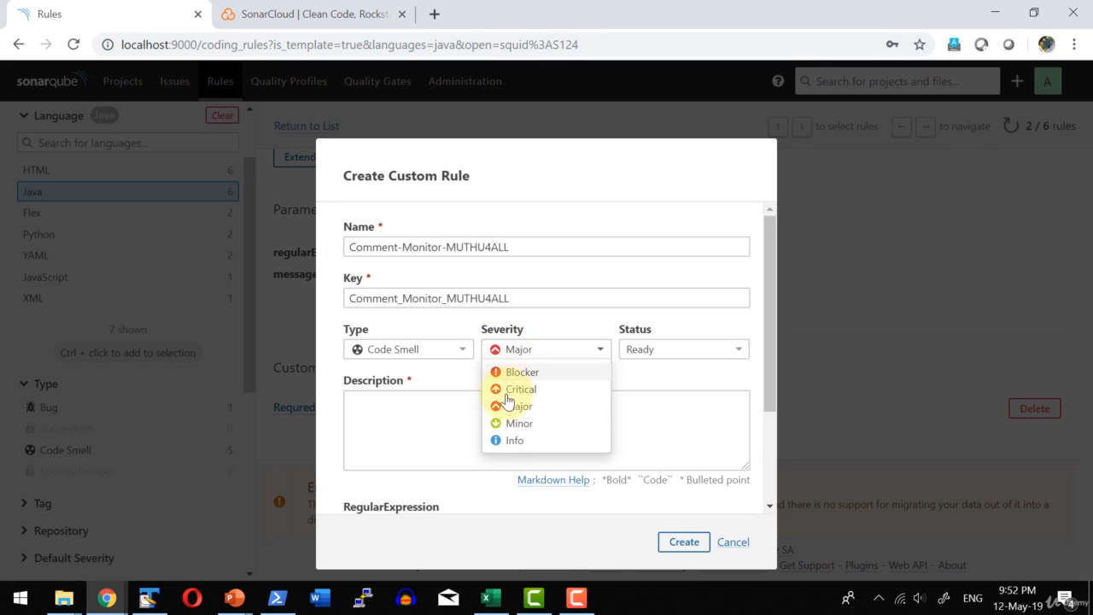
left_click(511, 425)
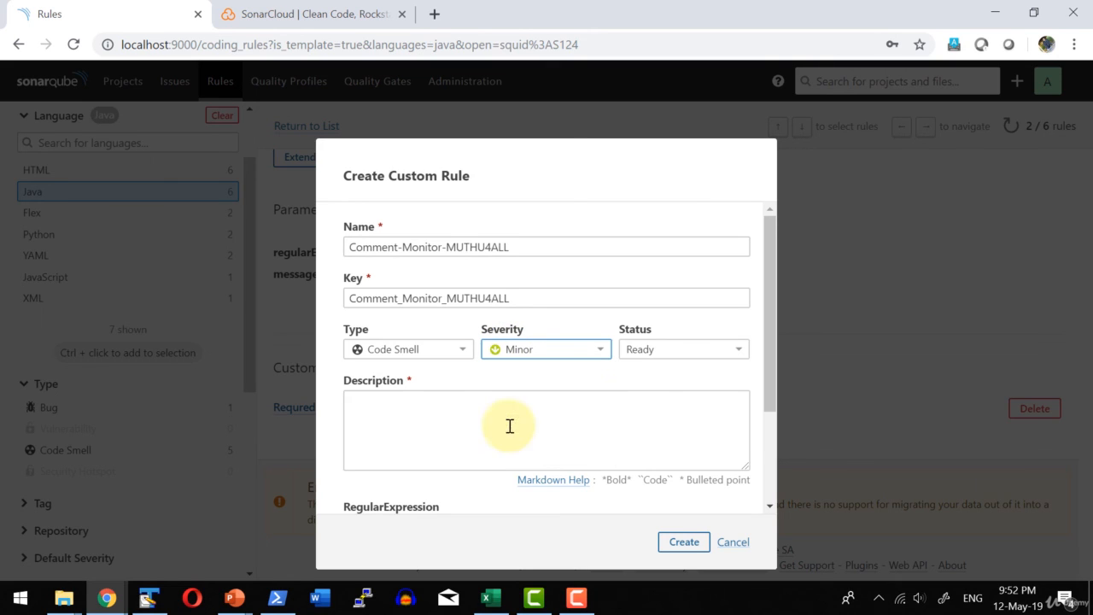
left_click(663, 352)
left_click(656, 377)
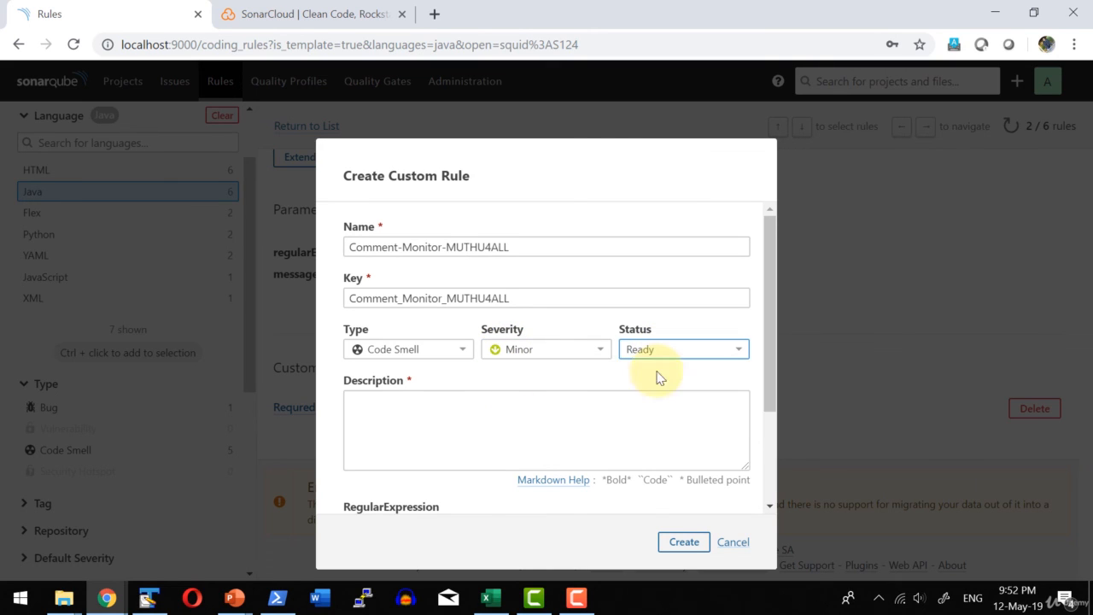
Give the custom rule the description "Watch for MUTHU4ALL" and the regular expression (?i).*MUTHU4ALL.*.
left_click(492, 425)
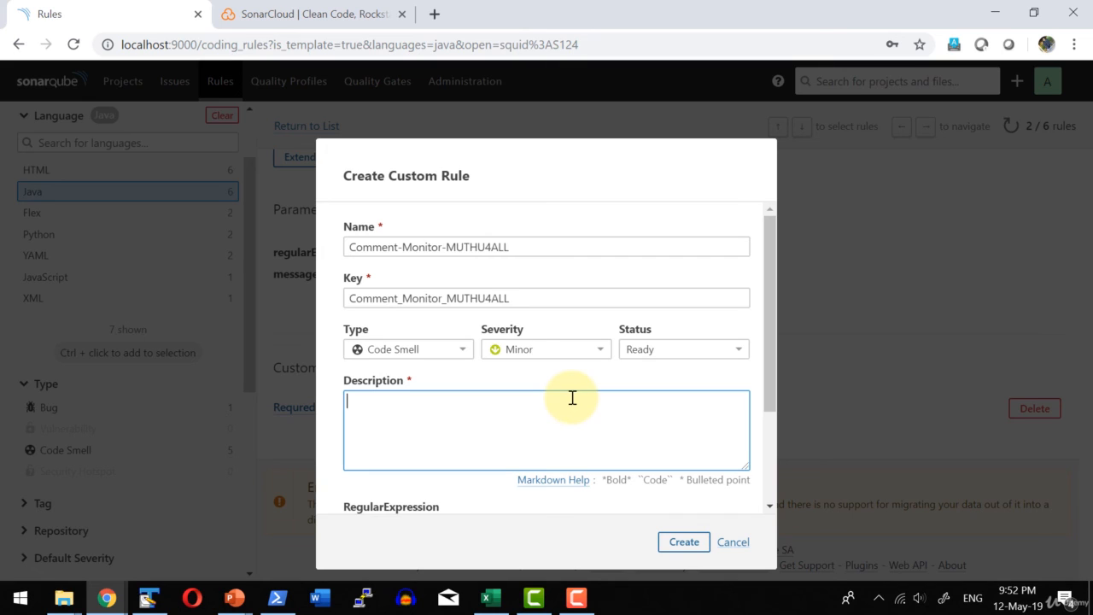
type("Watch for MUTHU4ALL (?i).*MUTHU.*")
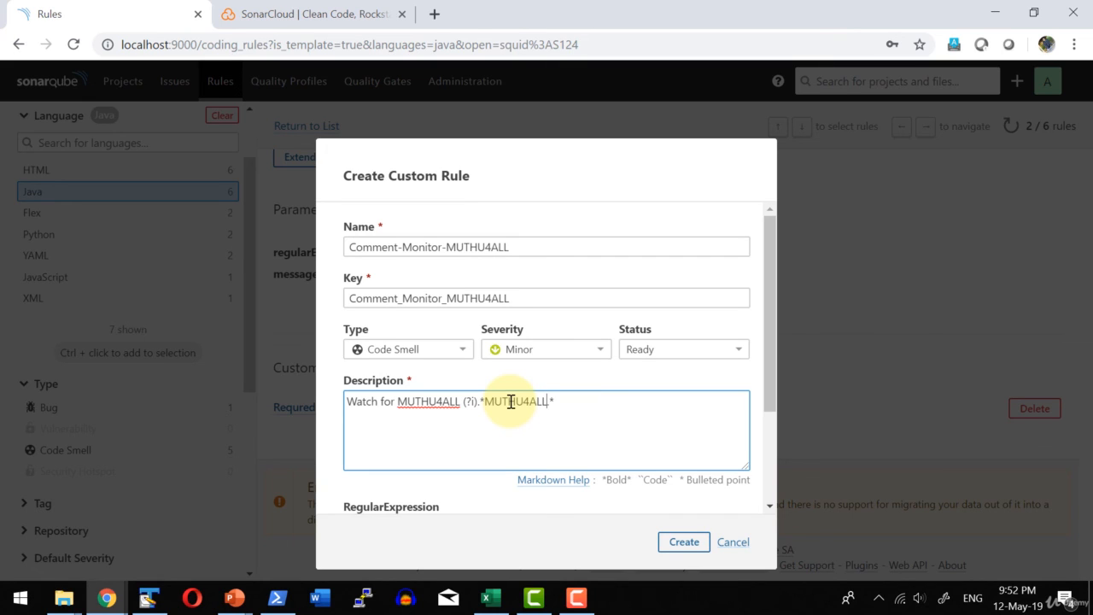
left_click_drag(555, 403, 461, 402)
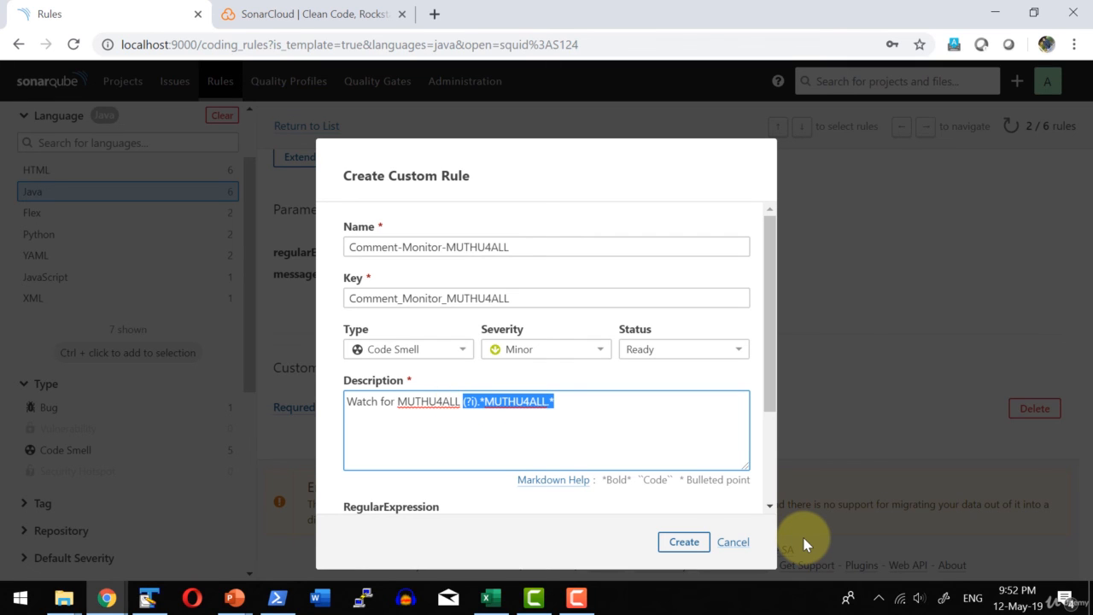
key("ctrl+x")
scroll(444, 448, "down", 3)
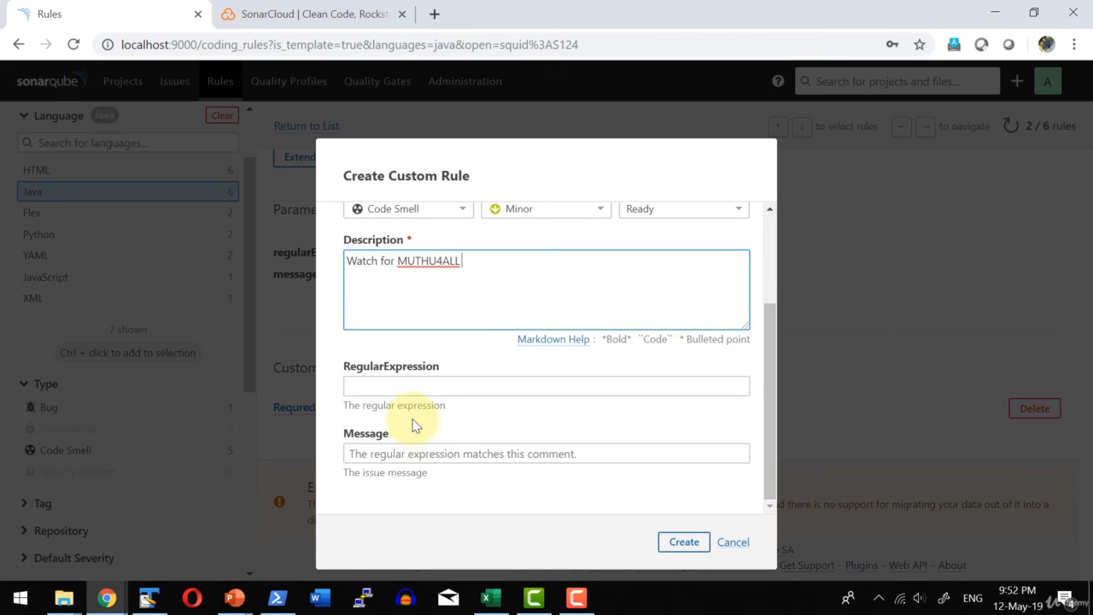
left_click(386, 386)
key("ctrl+v")
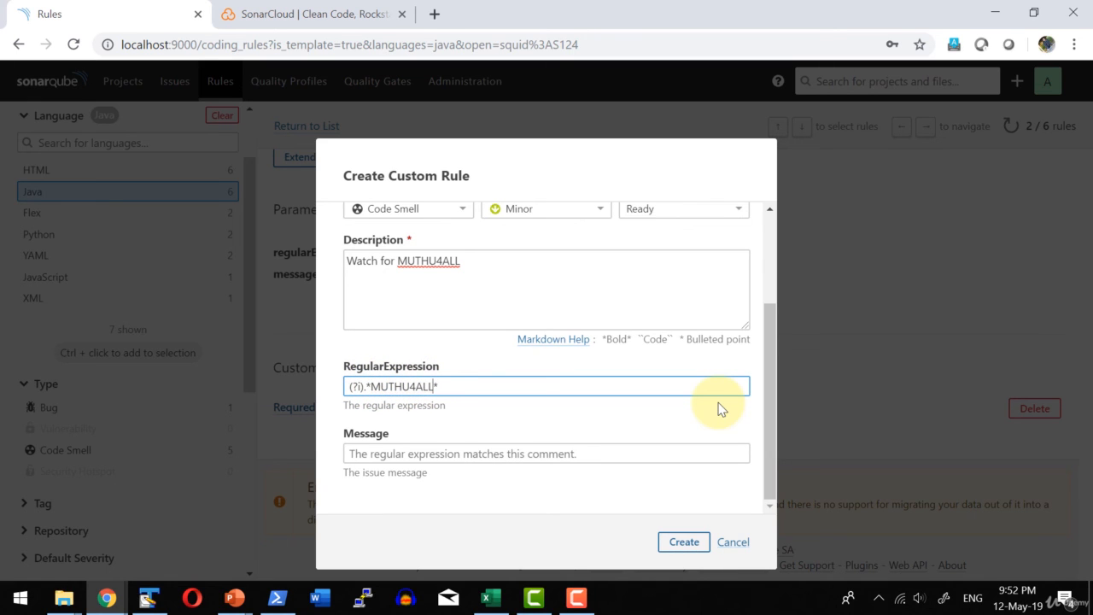
Set the issue message to "Found the key in comment" and create the custom rule.
key("Tab")
type("Found the key in comment")
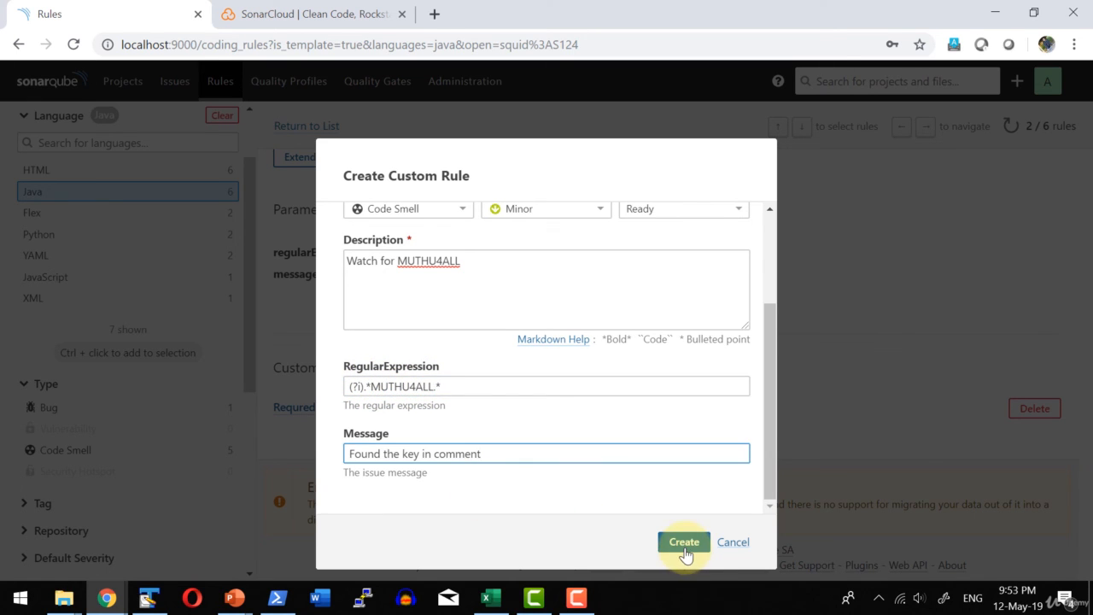
left_click(684, 547)
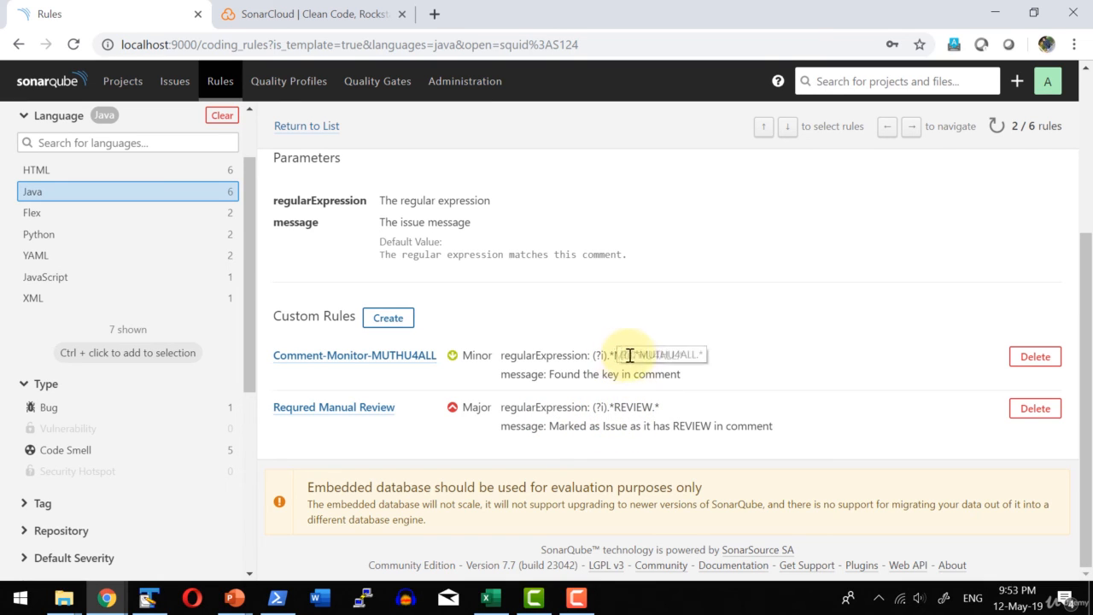
Check the regular expression of Comment-Monitor-MUTHU4ALL, then open the rule to view its parameters and quality profile assignment.
left_click_drag(615, 355, 677, 356)
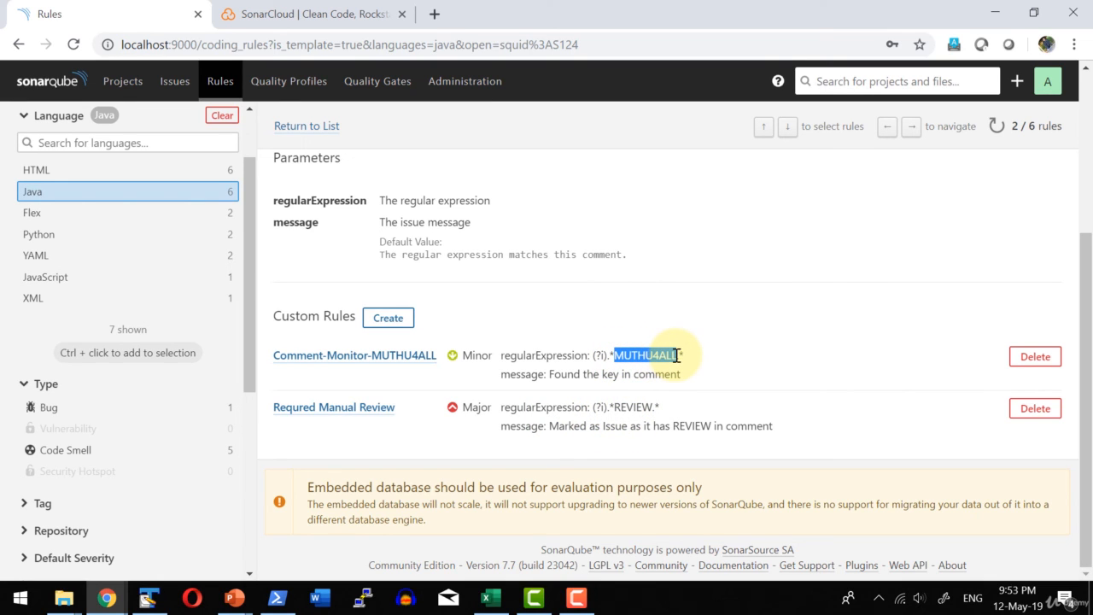
left_click_drag(593, 355, 604, 355)
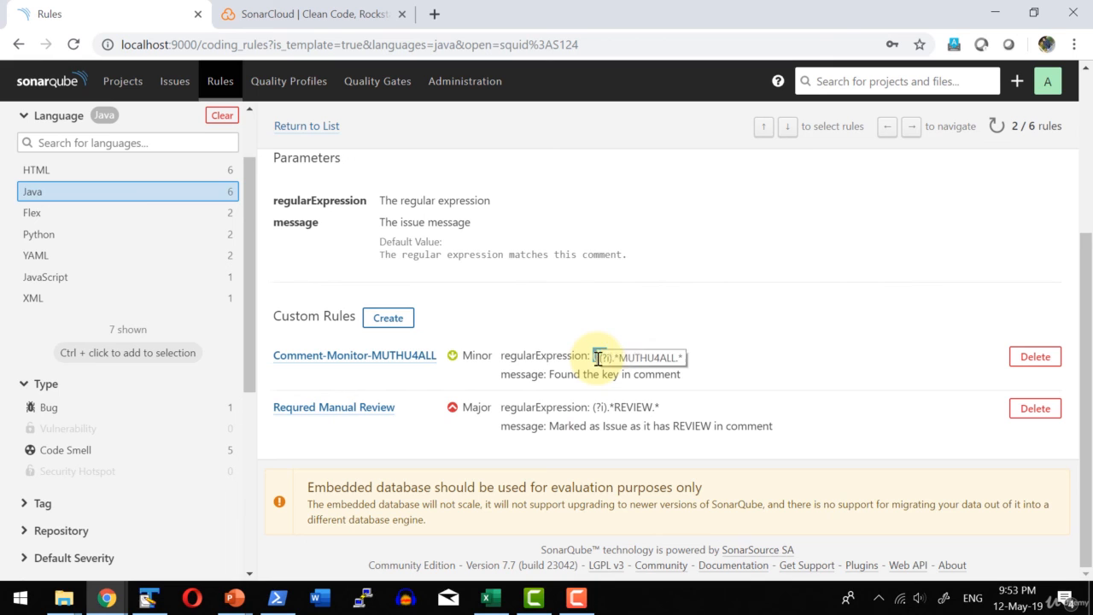
left_click(377, 365)
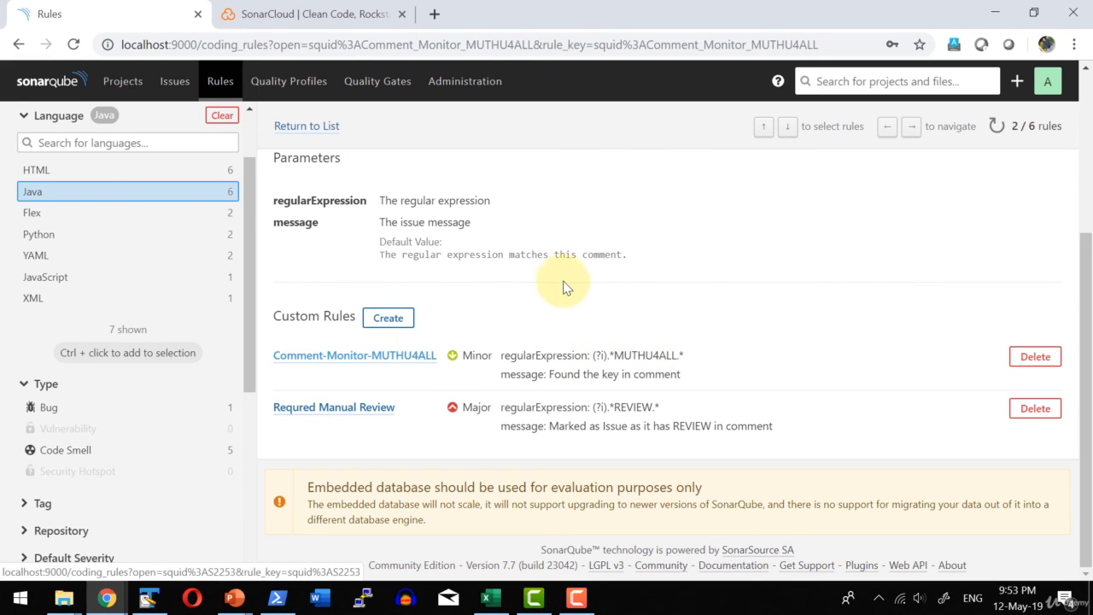
scroll(560, 287, "down", 1)
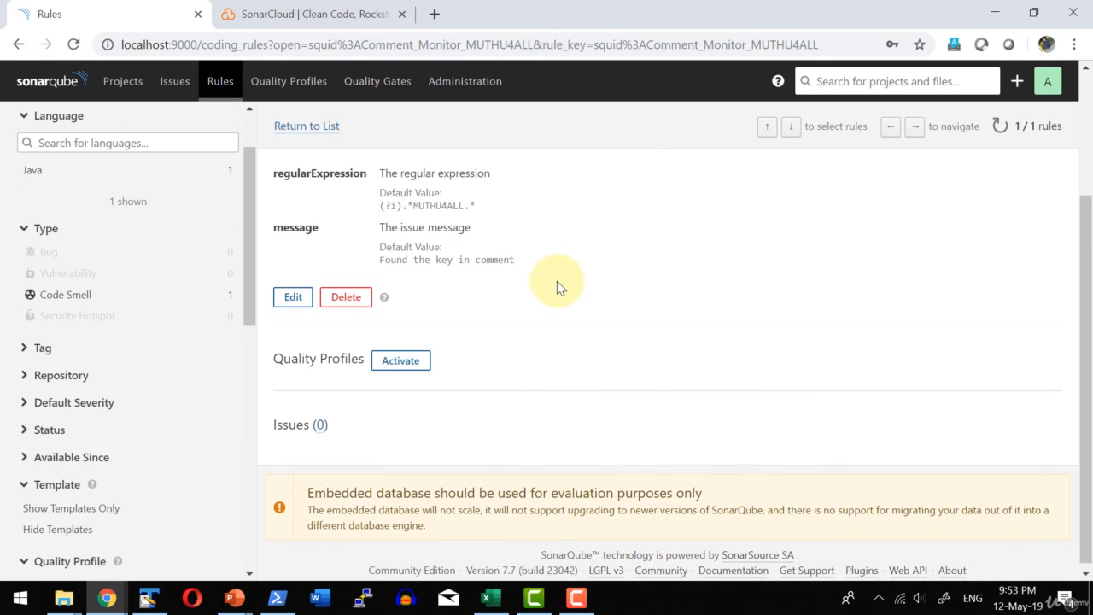
Activate Comment-Monitor-MUTHU4ALL in the Sonar way-copy quality profile with Minor severity, and check the rule's regular expression and default severity.
left_click(401, 356)
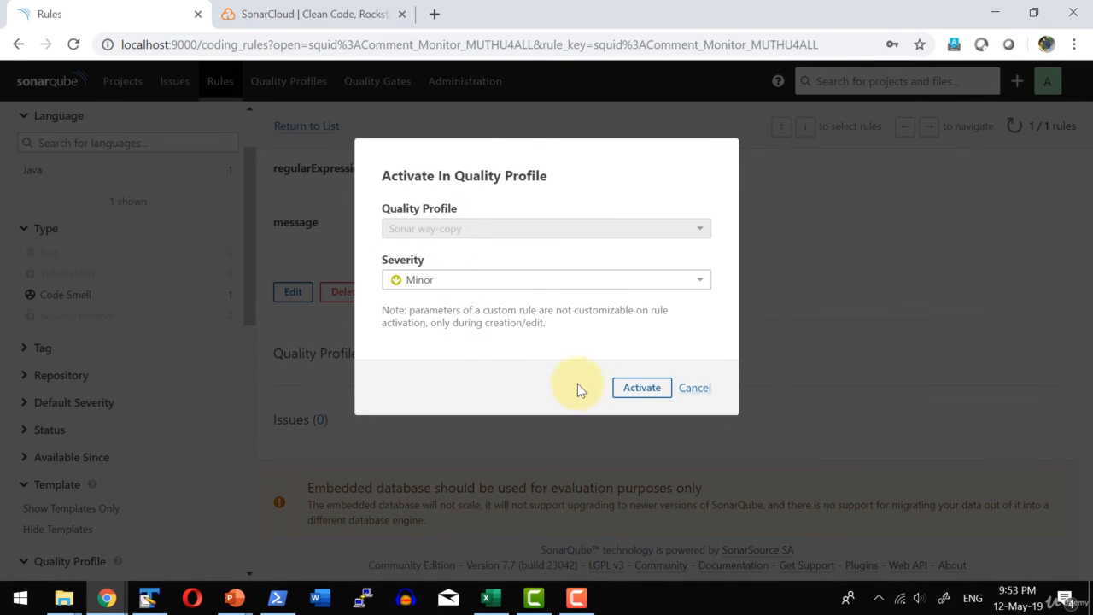
left_click(640, 387)
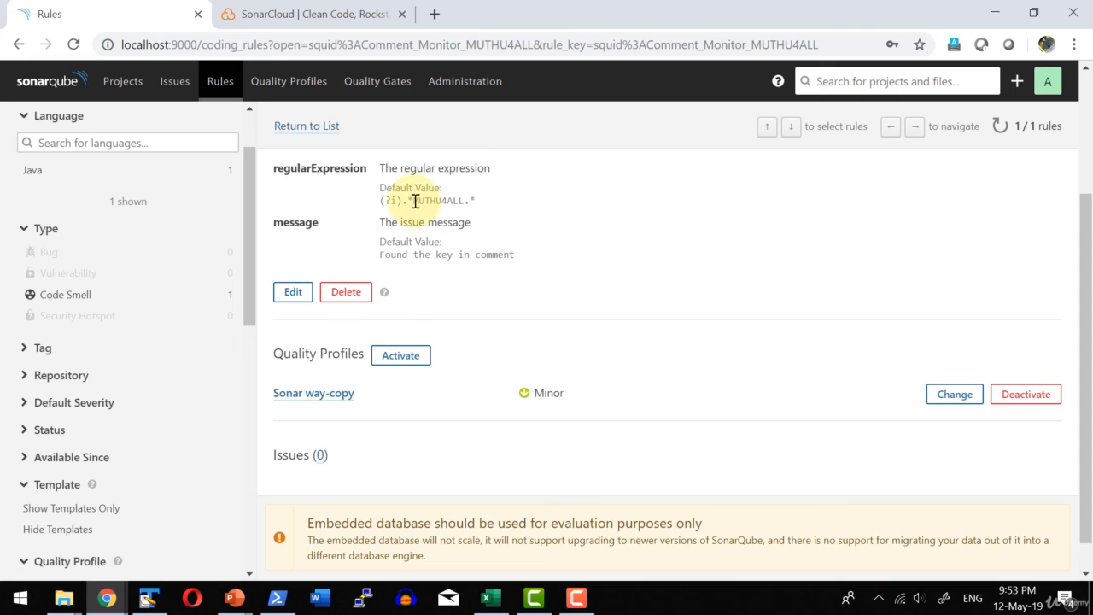
left_click_drag(415, 202, 466, 202)
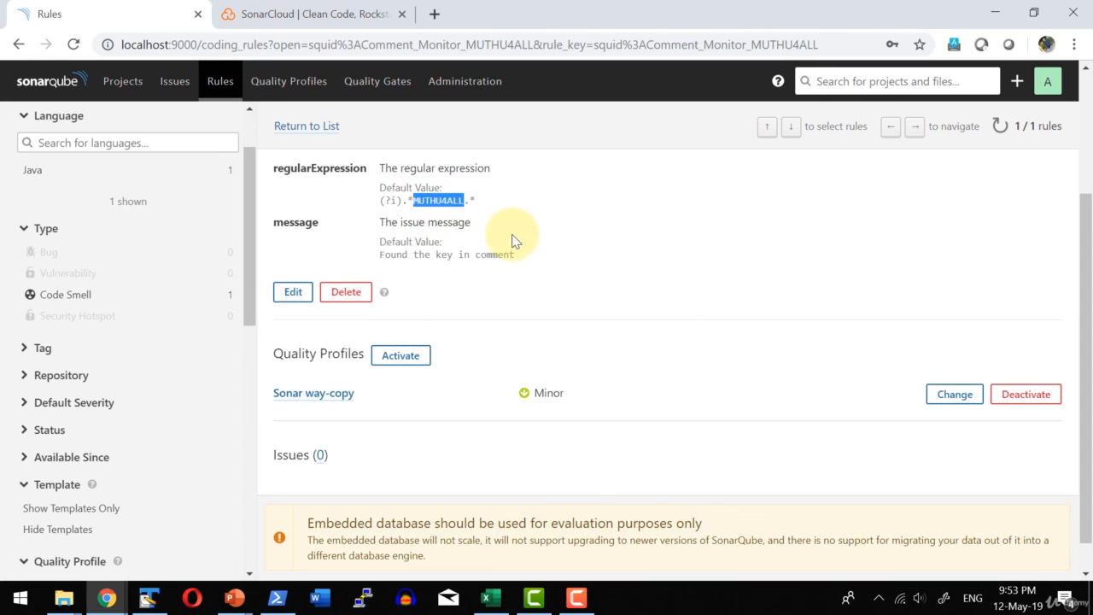
scroll(512, 237, "up", 2)
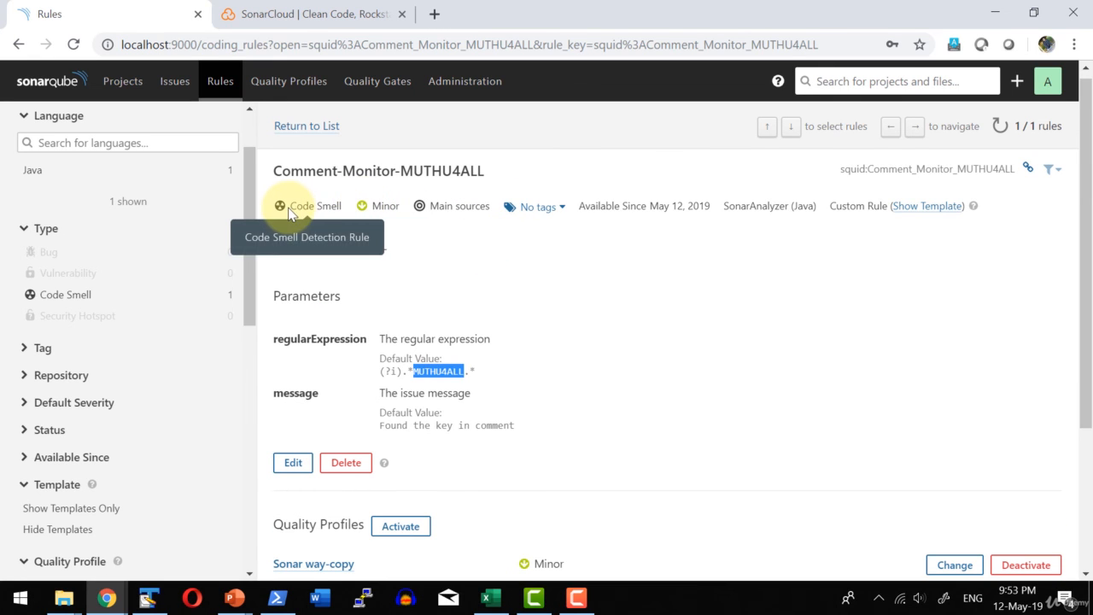
left_click_drag(292, 205, 388, 205)
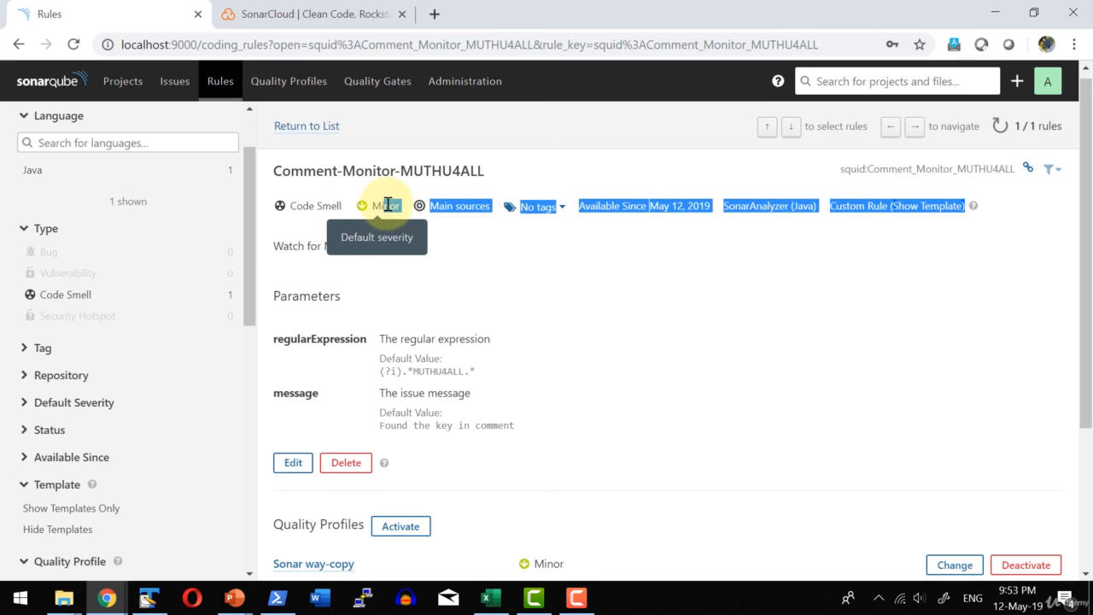
left_click(388, 205)
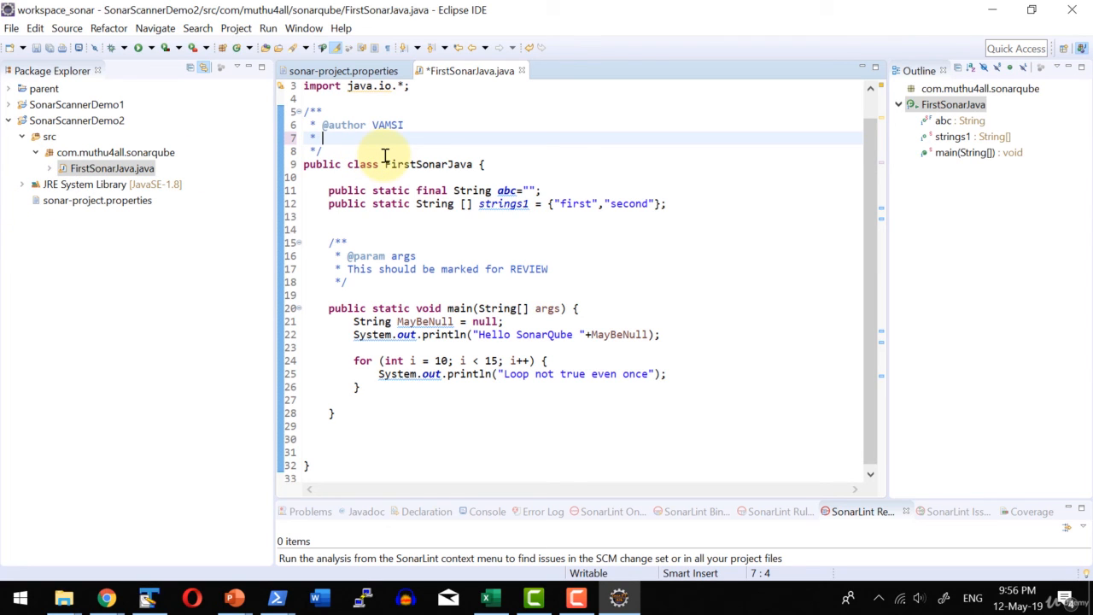
In Eclipse, add the comment "This is to be reviewd by arcitect MUTHU4ALL" above the FirstSonarJava class and save the file.
key("ctrl+v")
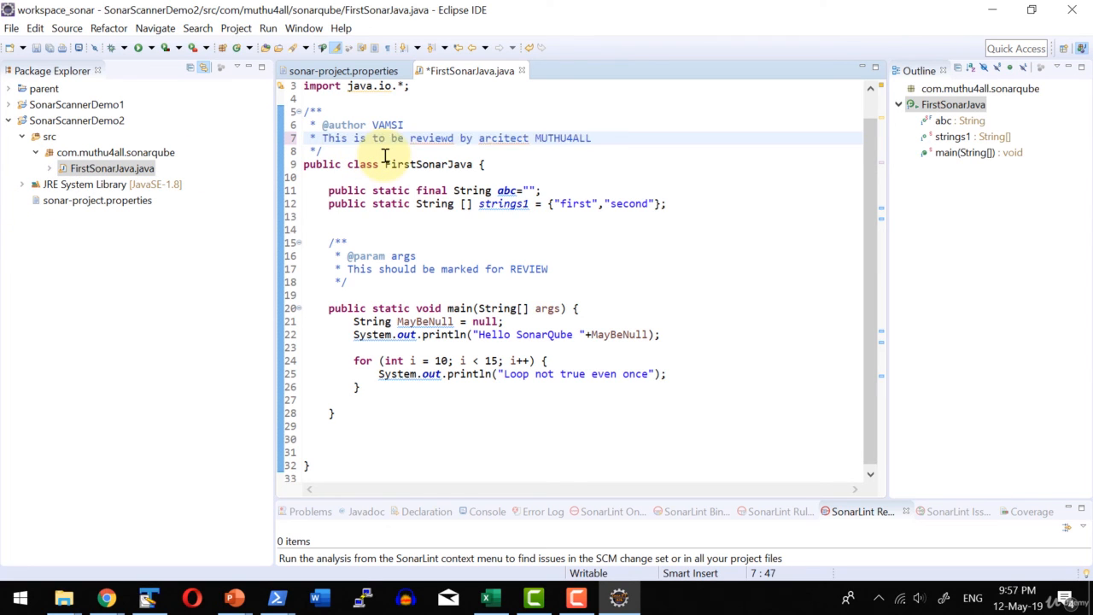
double_click(574, 137)
key("ctrl+s")
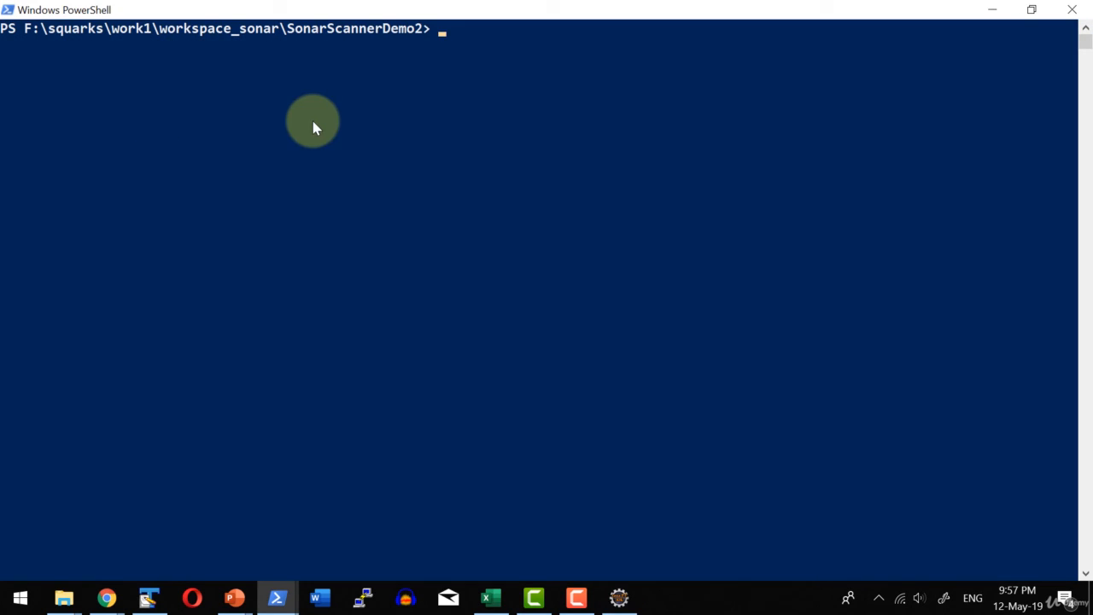
Run sonar-scanner.bat on SonarScannerDemo2 in PowerShell, and check the project's sonar-project.properties file in Eclipse.
left_click(314, 113)
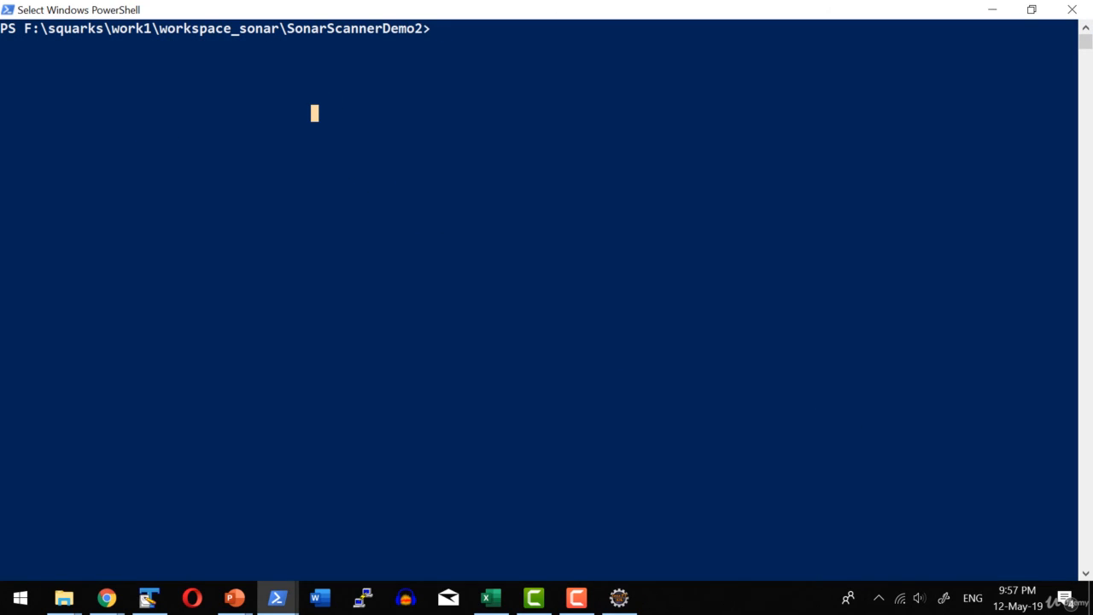
key("alt+Tab")
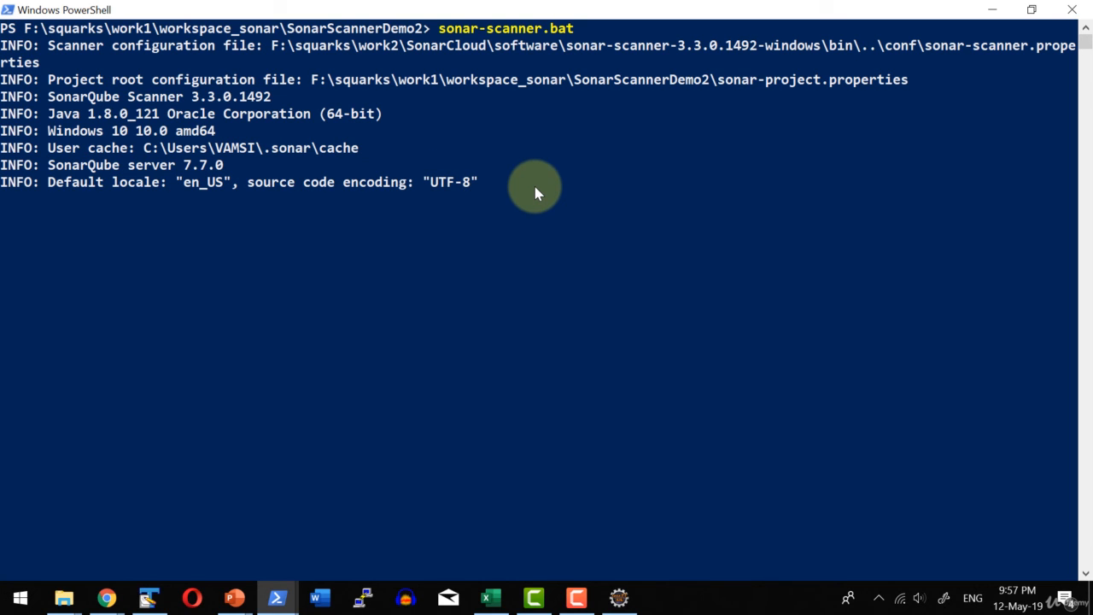
key("alt+Tab")
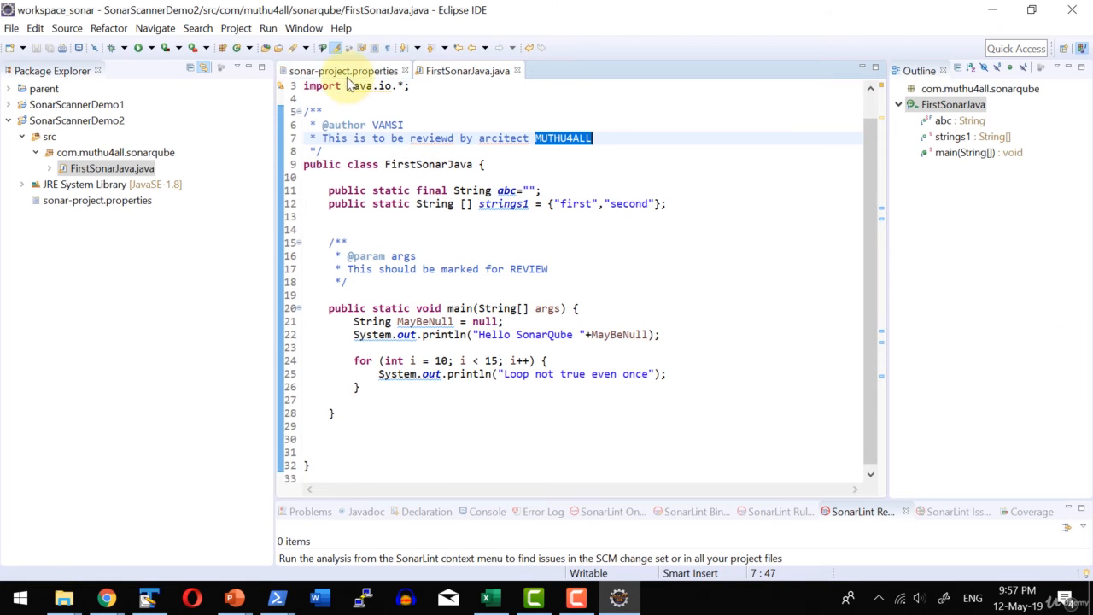
double_click(107, 205)
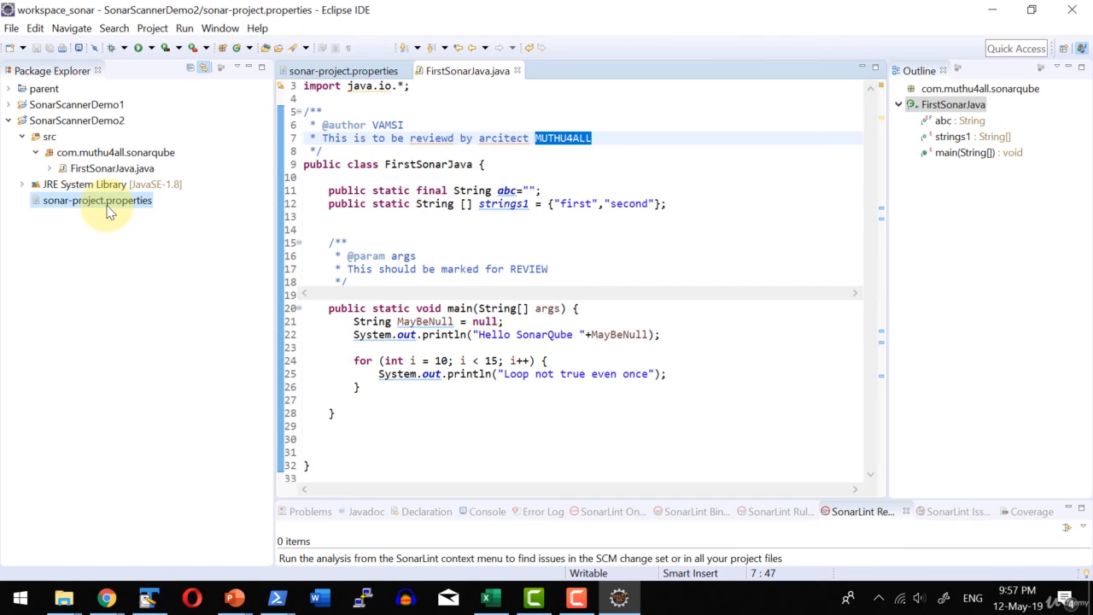
left_click_drag(407, 139, 576, 139)
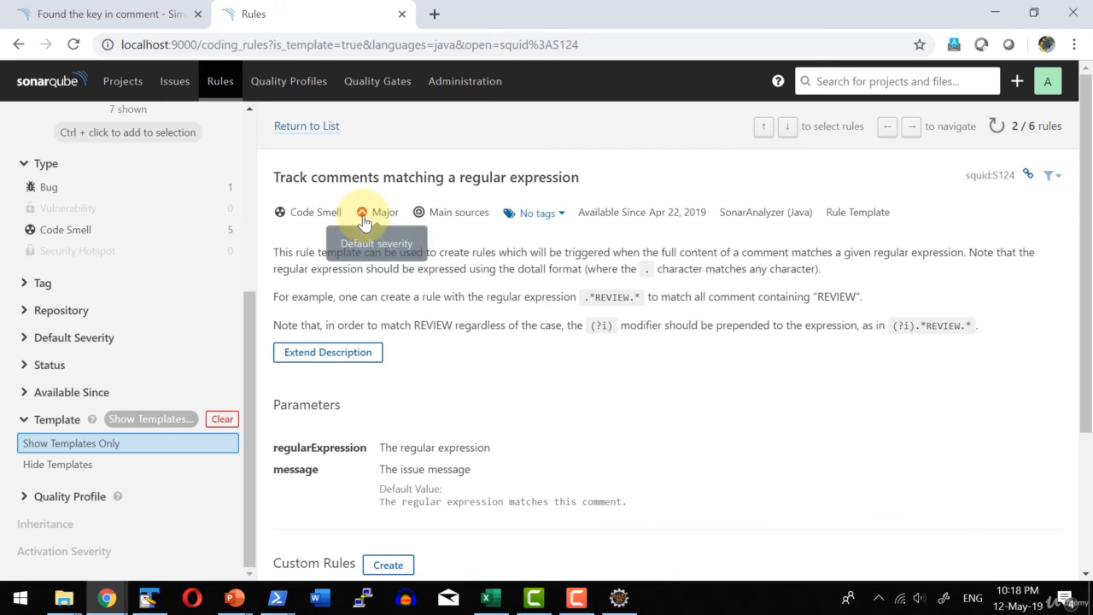
Switch to SonarQube in the browser, open the Comment-Monitor-MUTHU4ALL rule and examine its issues, message, regular expression and default severity.
scroll(363, 217, "down", 3)
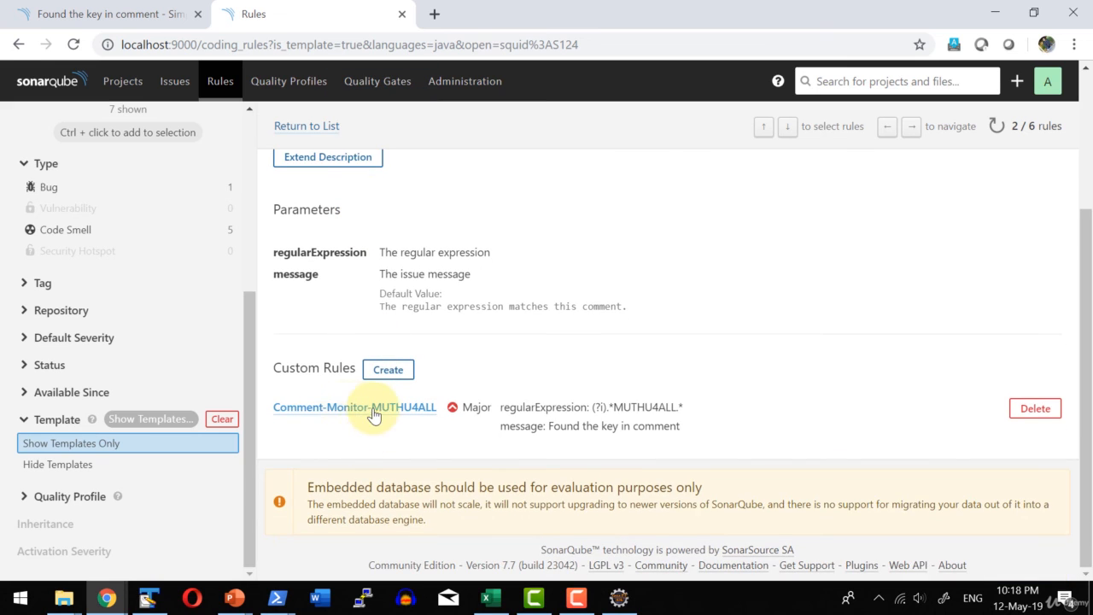
left_click(346, 415)
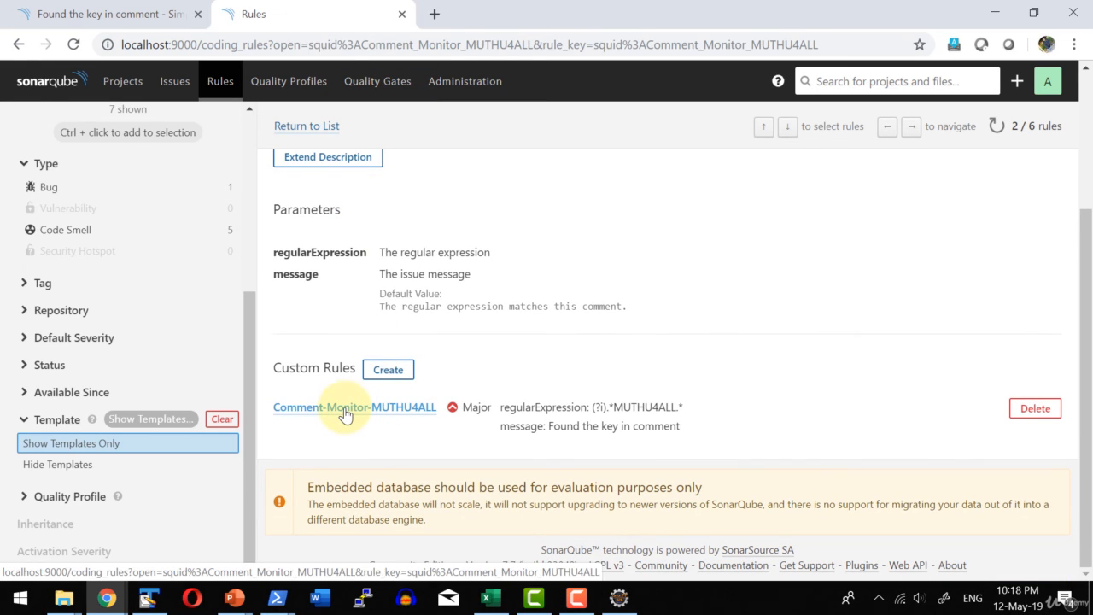
scroll(513, 323, "down", 2)
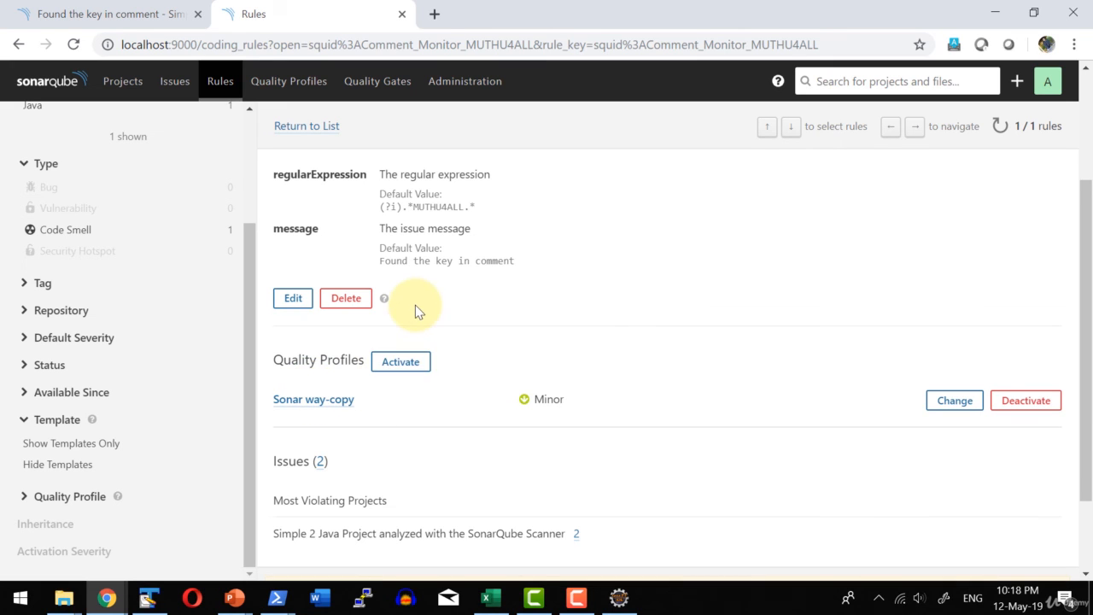
scroll(415, 307, "up", 2)
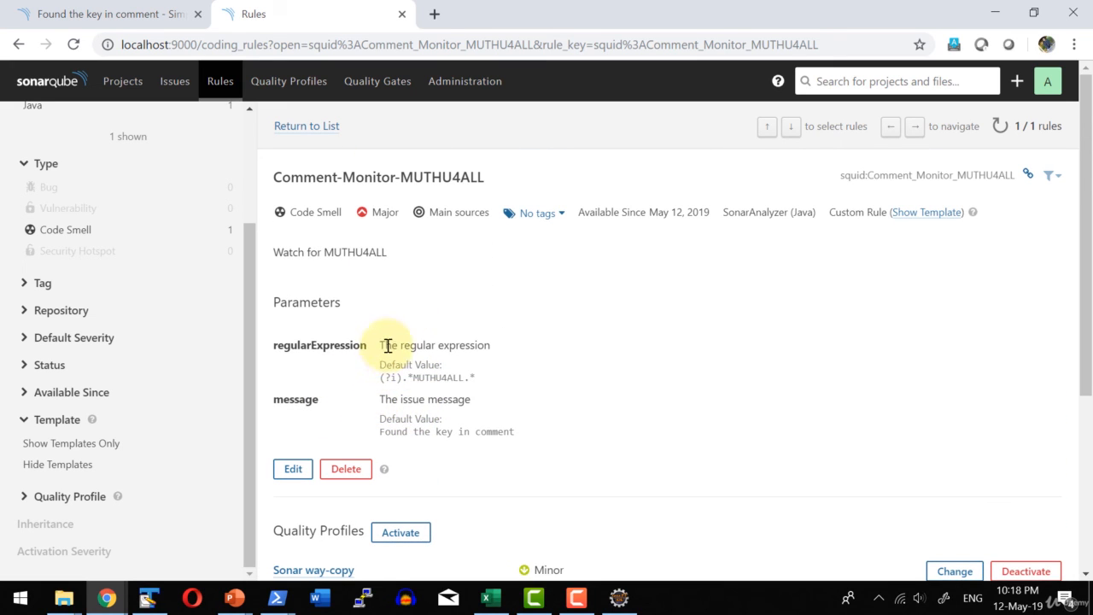
left_click_drag(379, 431, 517, 431)
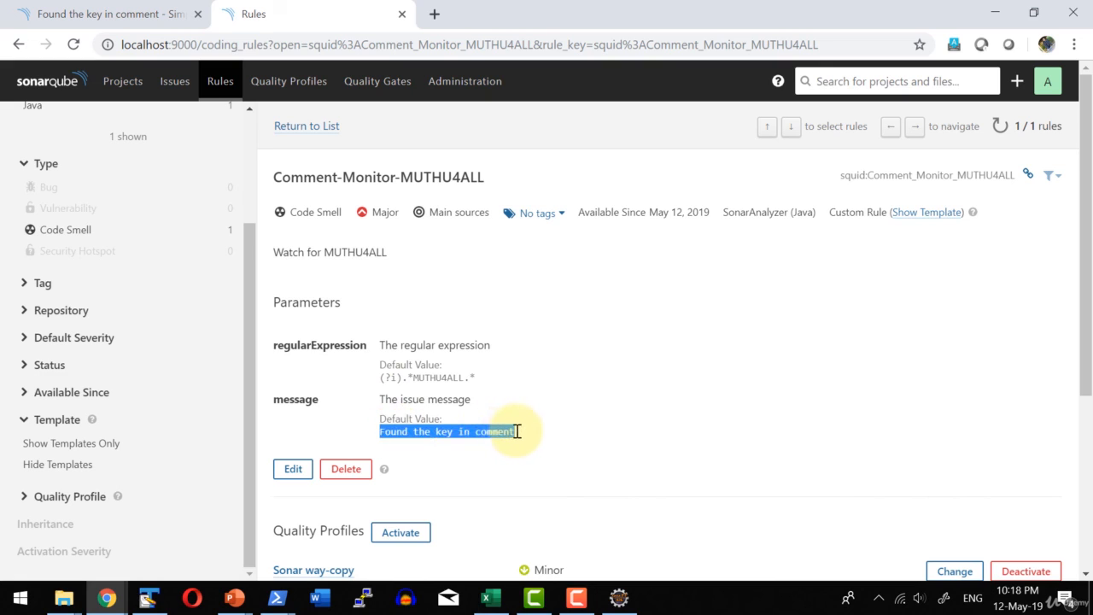
left_click(413, 377)
left_click_drag(413, 376, 466, 376)
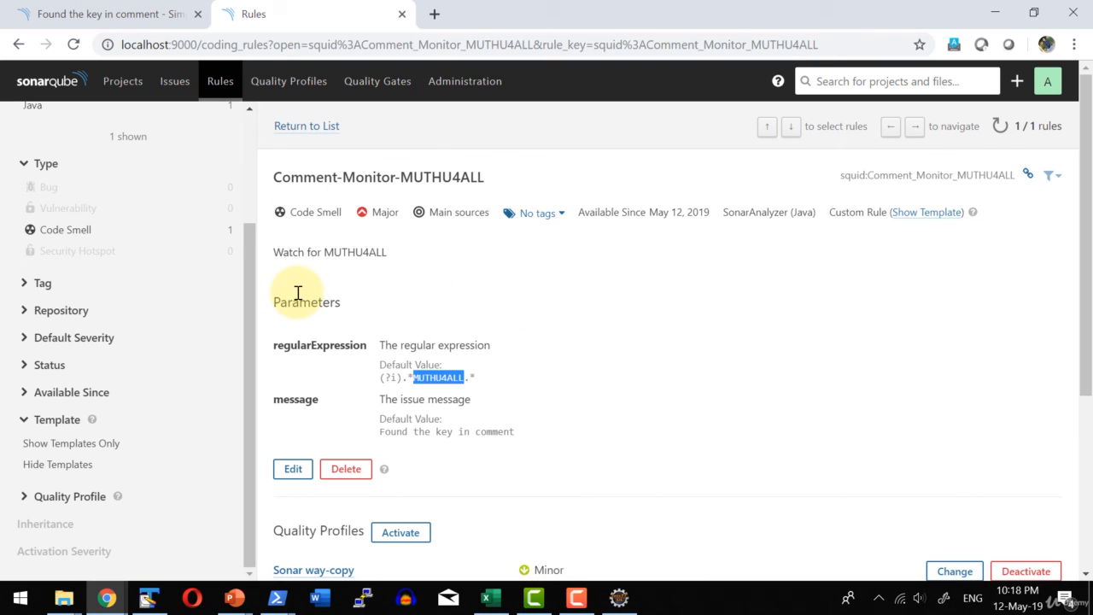
scroll(298, 293, "up", 3)
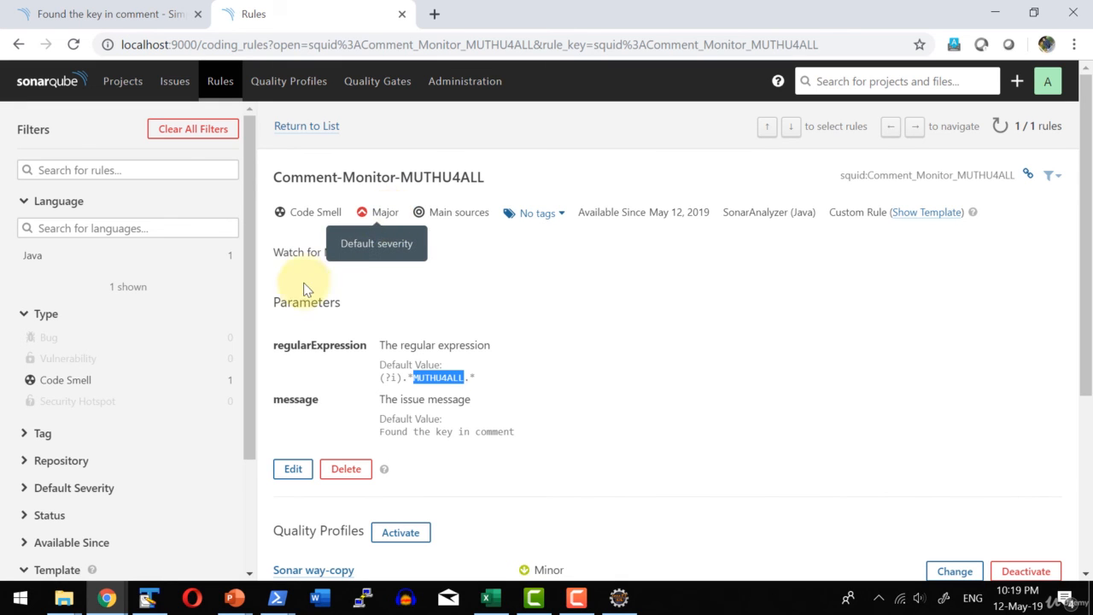
Open the Java rule template "Track uses of disallowed methods" and read its example and parameters.
scroll(305, 288, "down", 2)
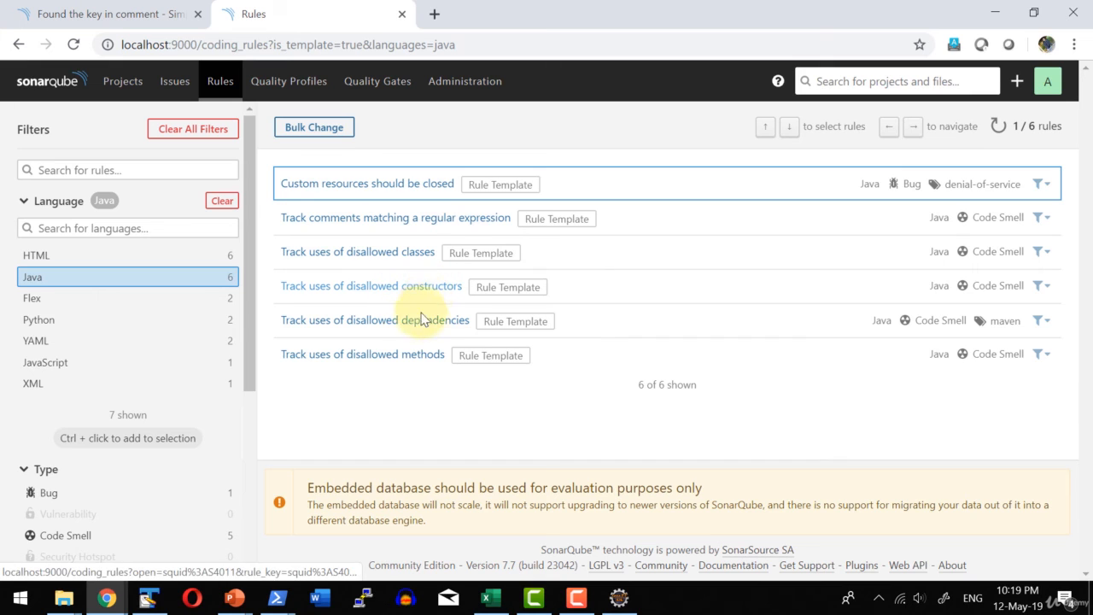
left_click(369, 360)
scroll(376, 299, "down", 2)
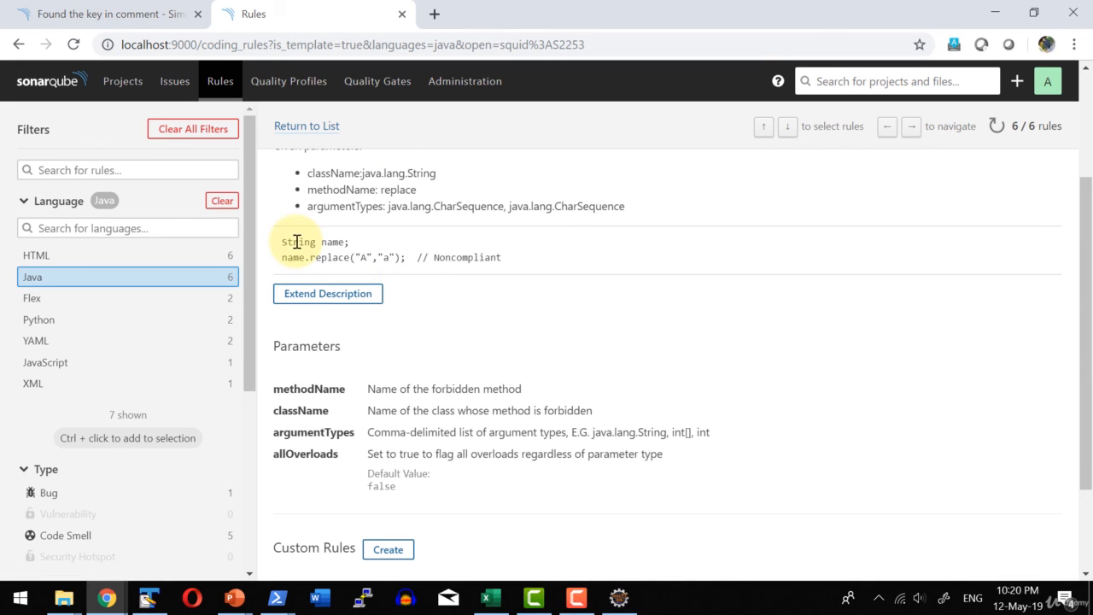
scroll(384, 282, "down", 2)
Examine the template's custom rule form, including MethodName, ClassName, ArgumentTypes and AllOverloads, and close it without creating a rule.
left_click(384, 420)
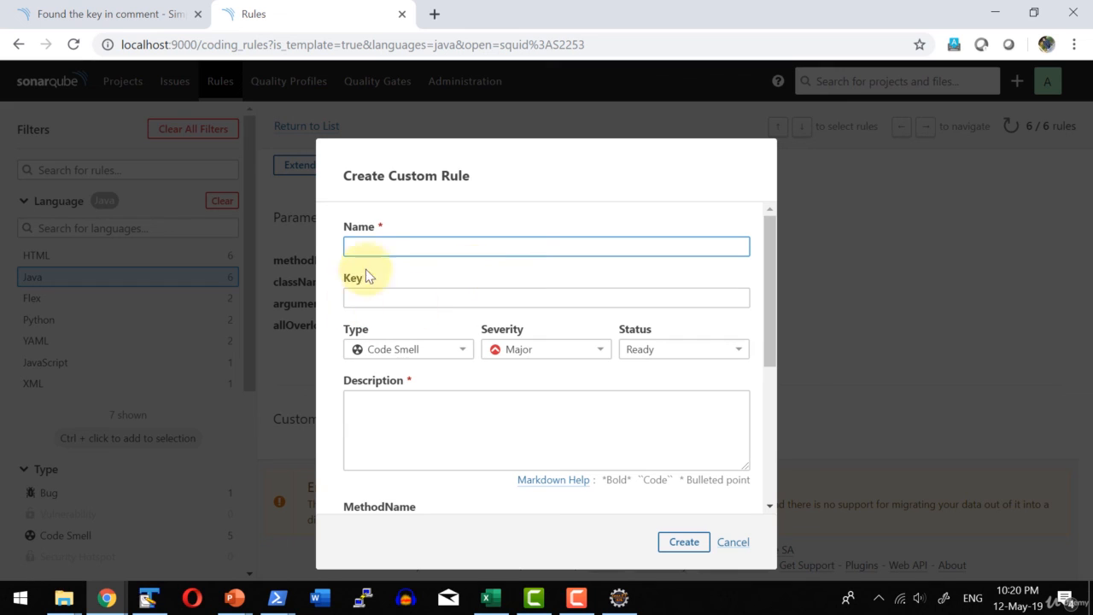
scroll(431, 366, "down", 2)
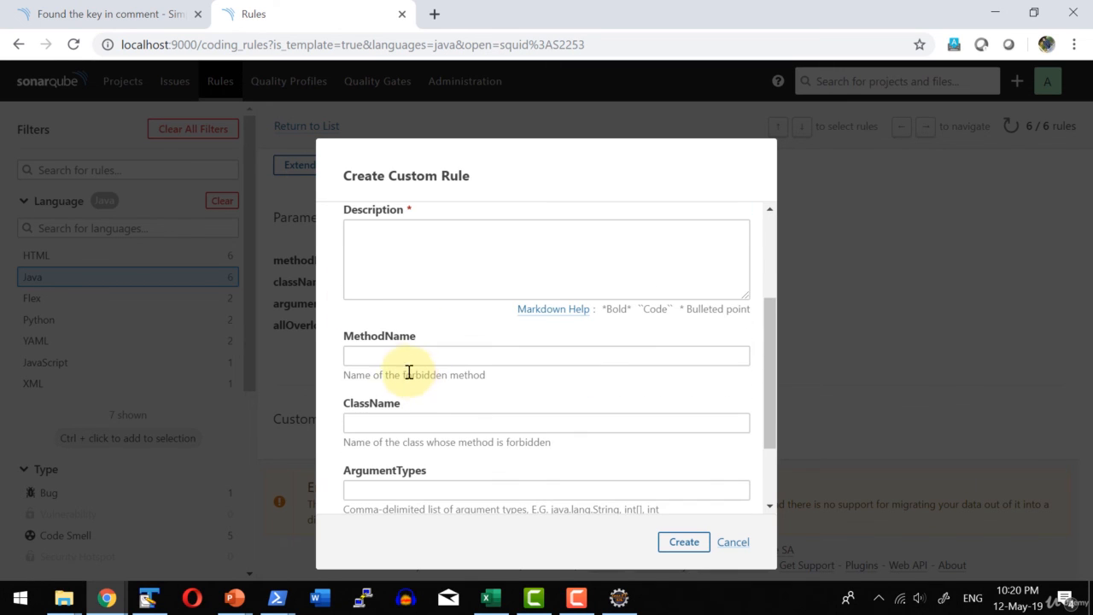
left_click(392, 355)
scroll(392, 354, "down", 2)
left_click(390, 318)
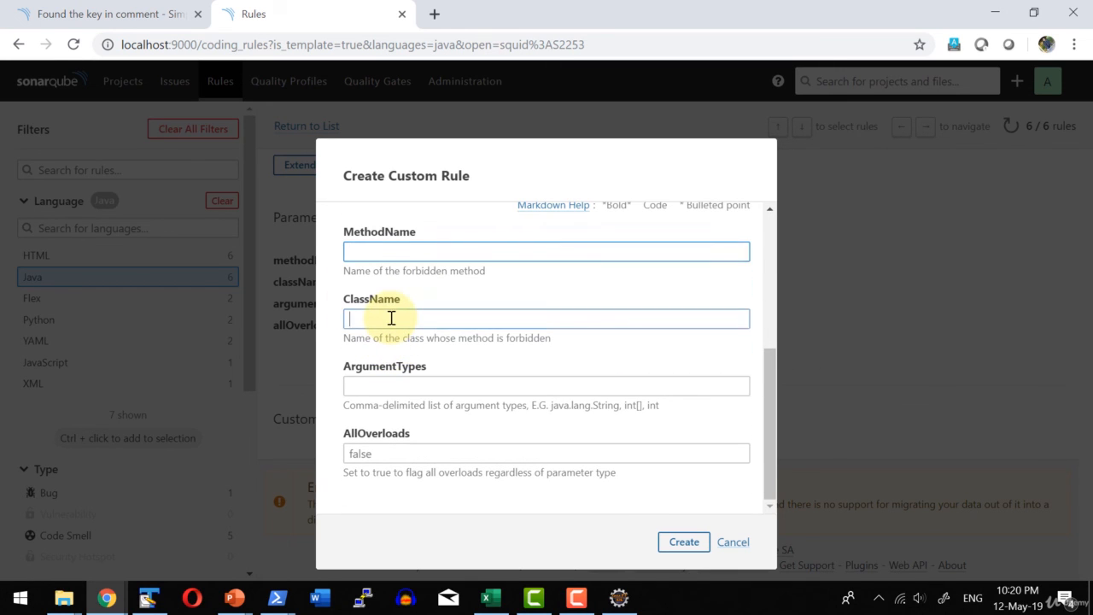
left_click(358, 386)
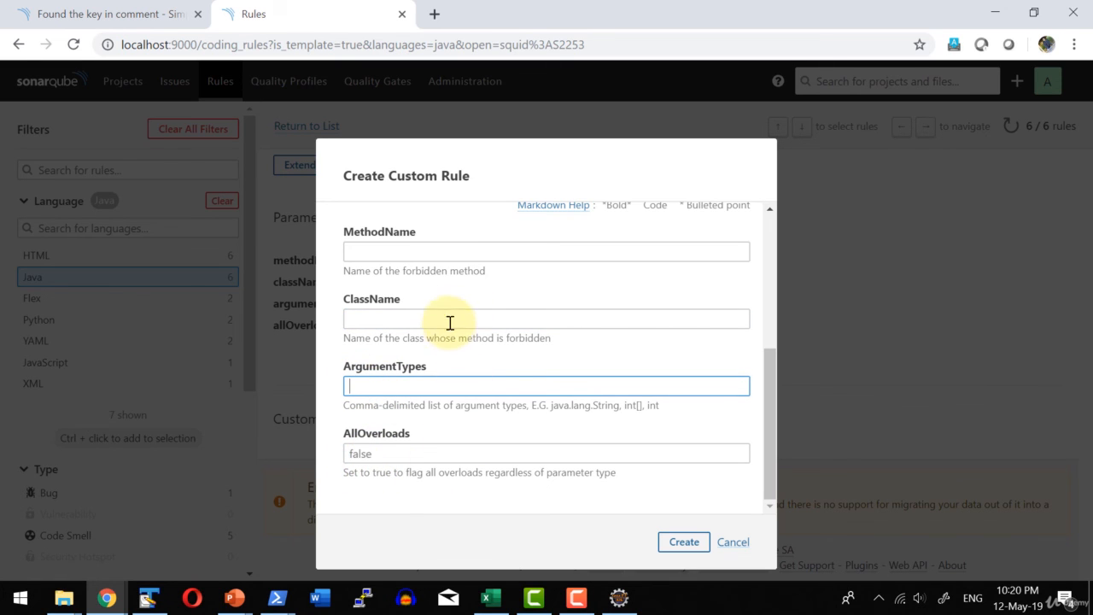
scroll(461, 333, "up", 5)
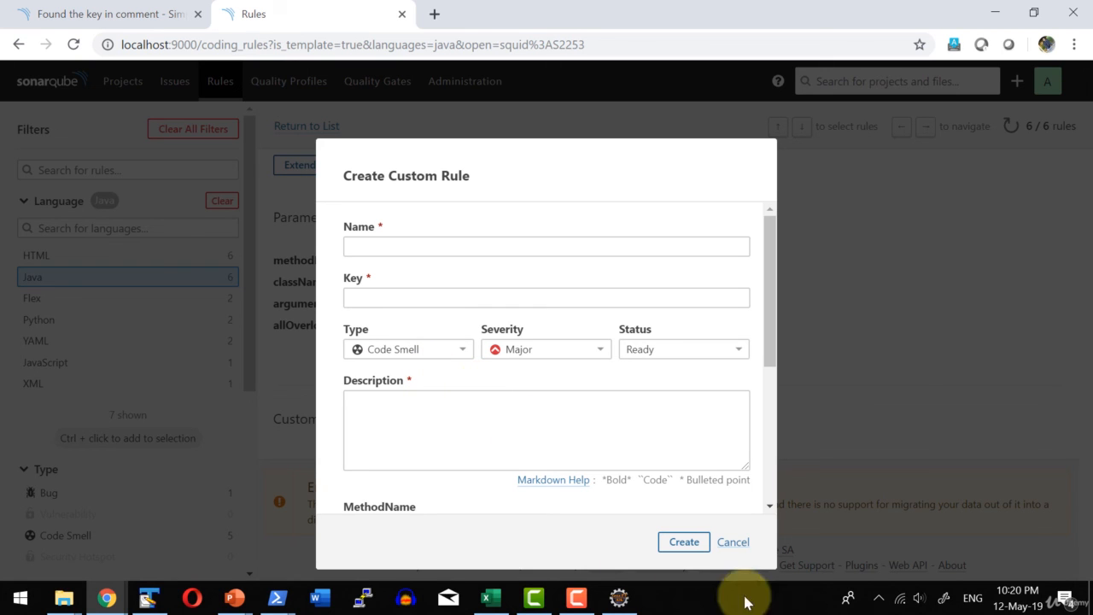
left_click(733, 543)
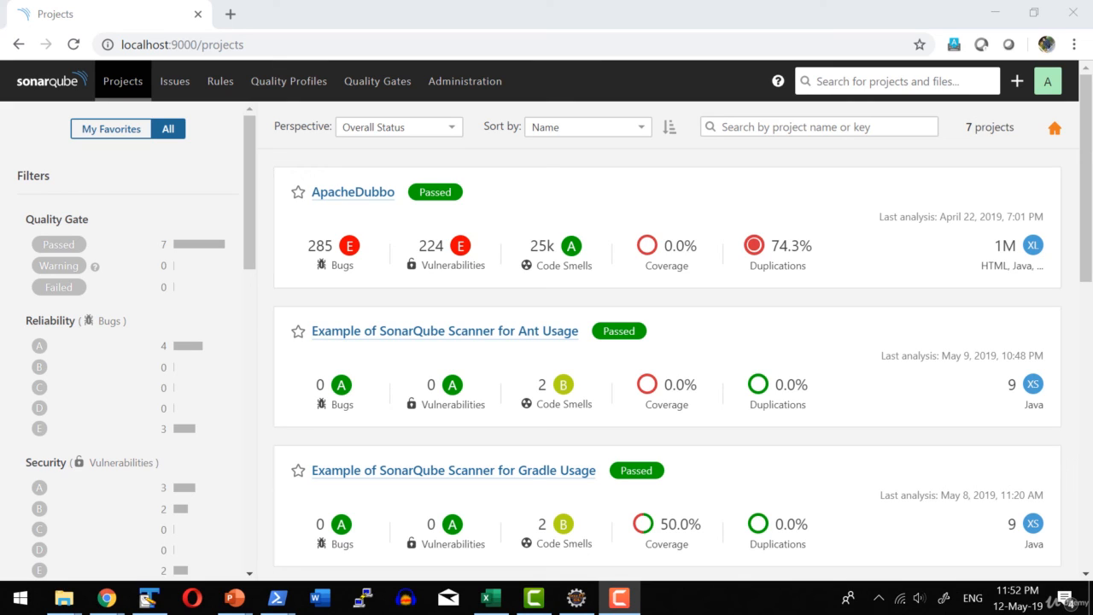
Open the Users page in the security administration.
left_click(493, 99)
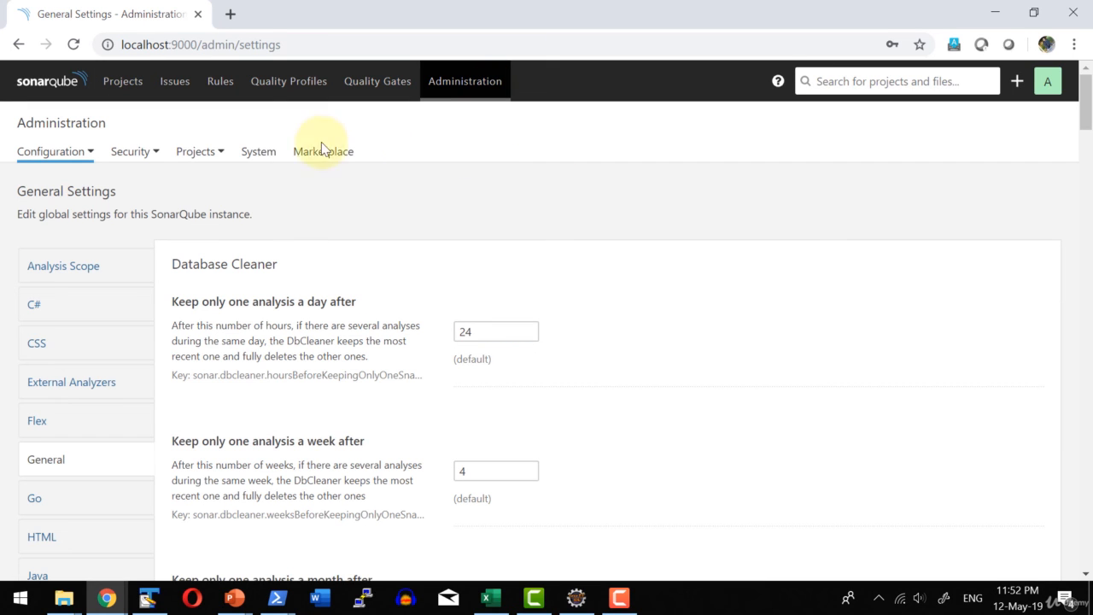
left_click(144, 160)
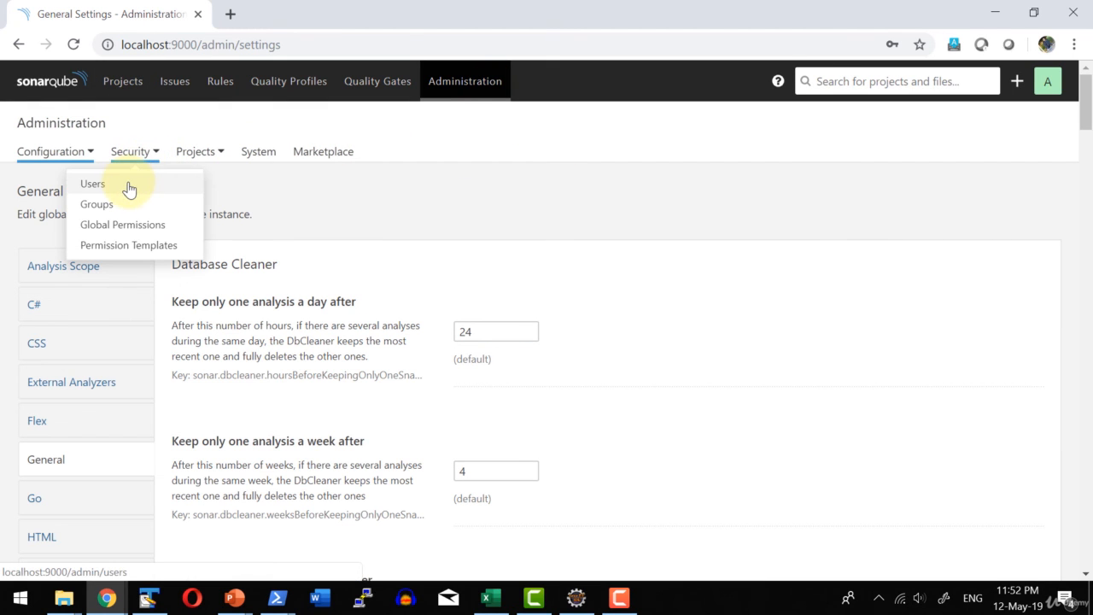
left_click(128, 185)
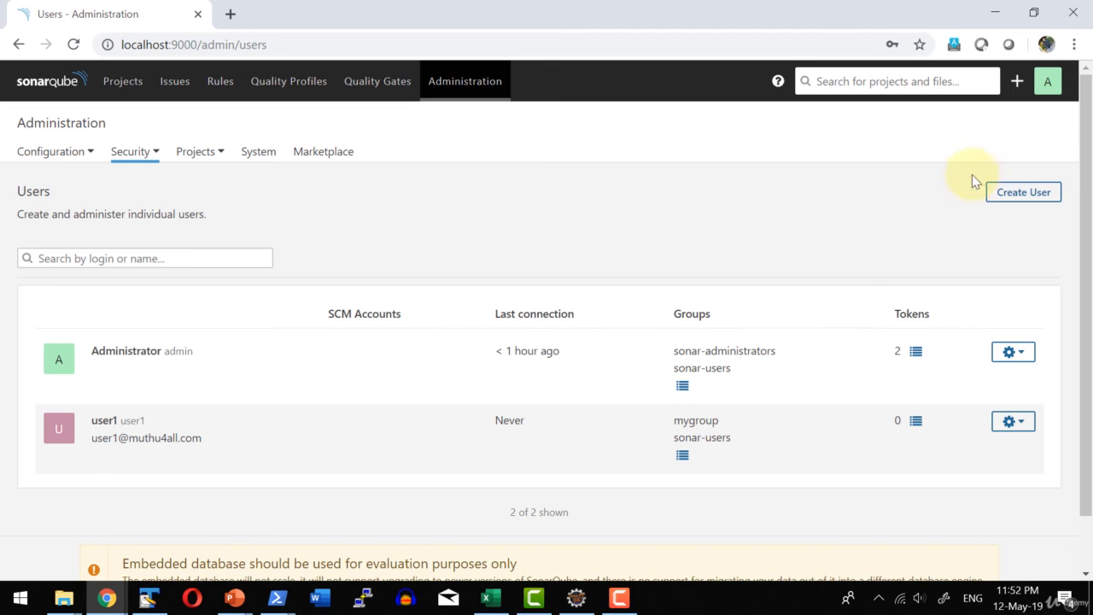
Start creating a new user, setting both the login and the name to user2.
left_click(1001, 197)
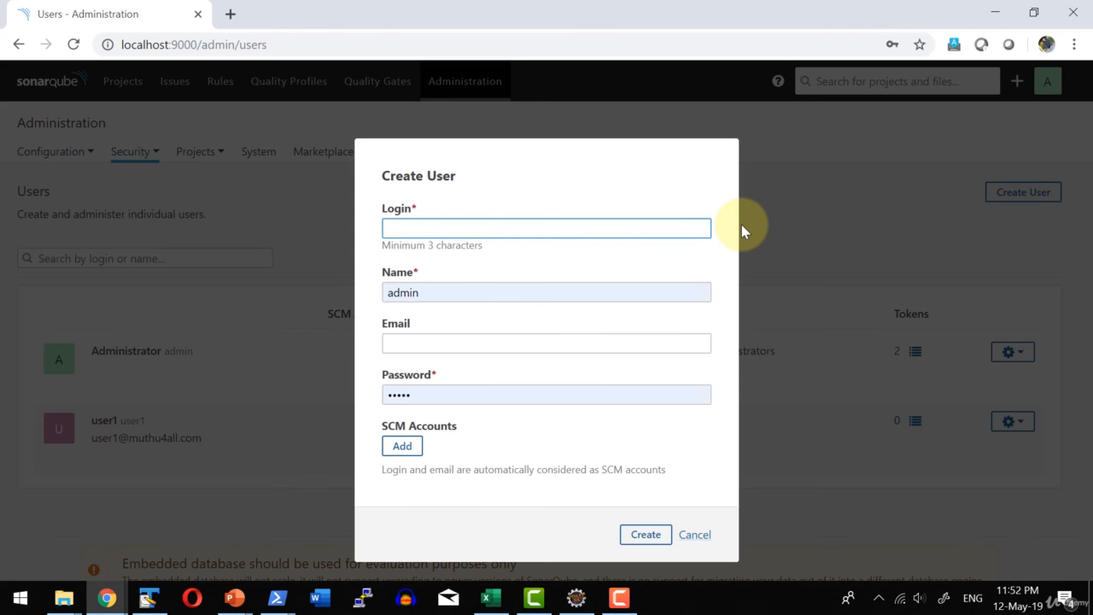
type("user2")
left_click(427, 293)
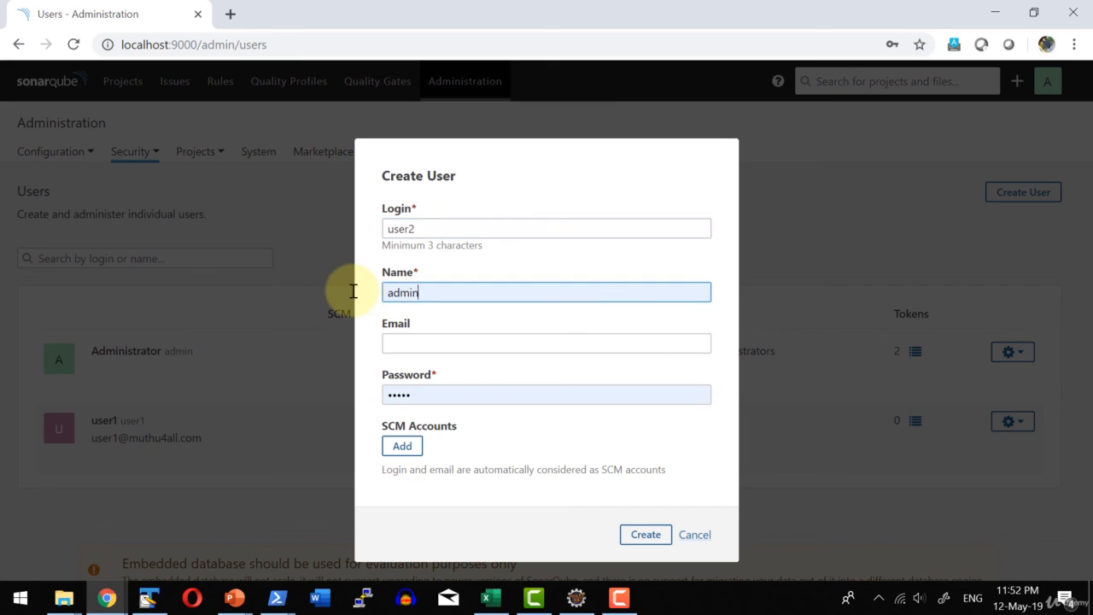
left_click_drag(427, 294, 354, 292)
type("user")
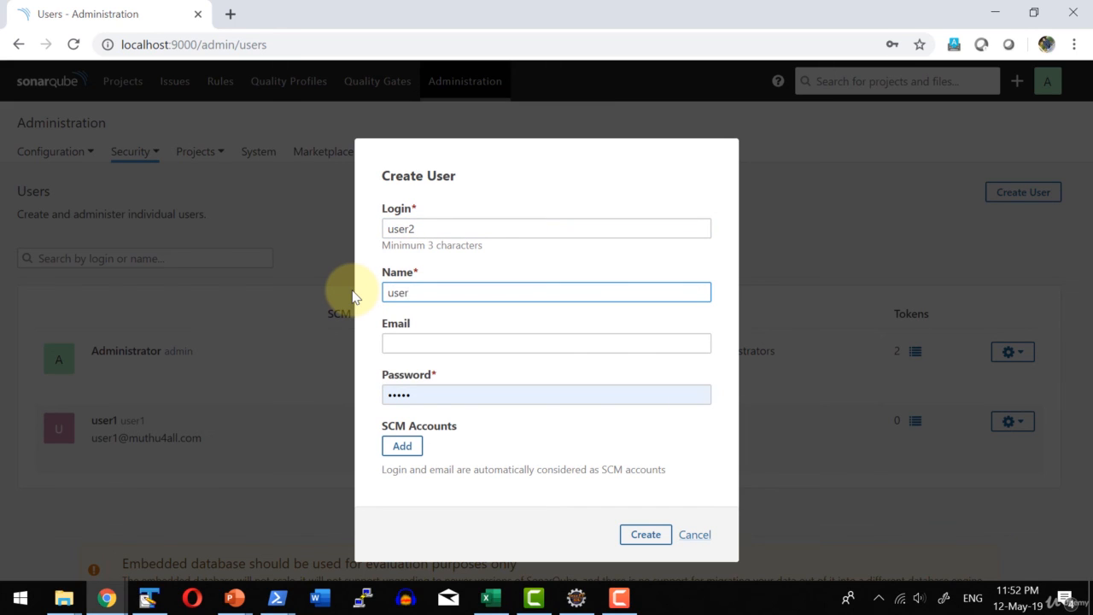
type("2")
Fill in the new user's email address, keep the prefilled password and create the user.
left_click(391, 342)
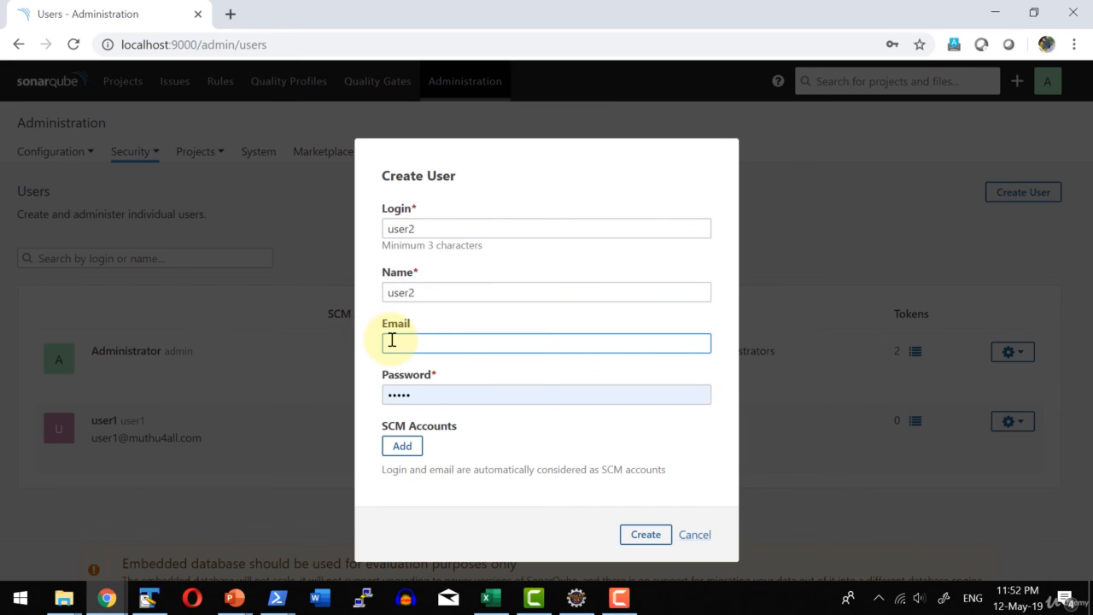
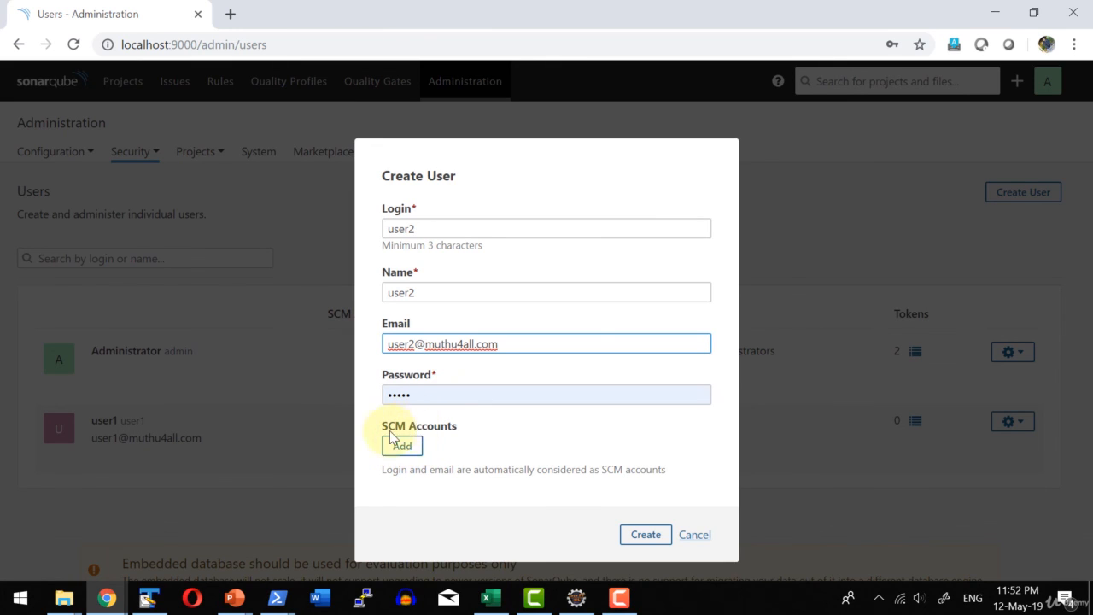
left_click(646, 534)
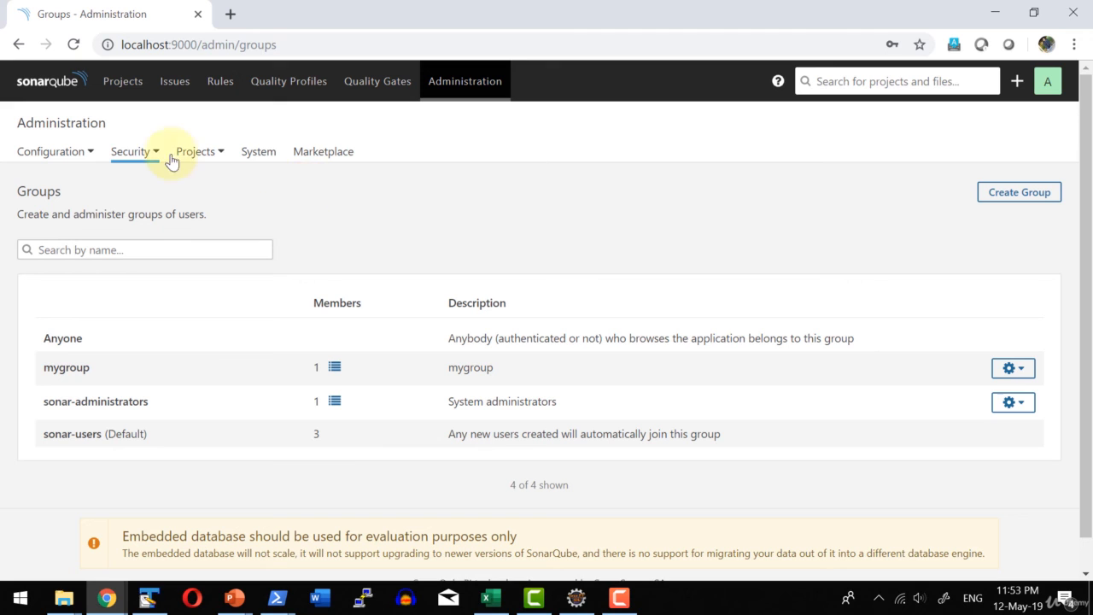
Return to the Users page, generate a token named jenkinsintegration for user2 and close the token dialog.
left_click(131, 157)
left_click(92, 183)
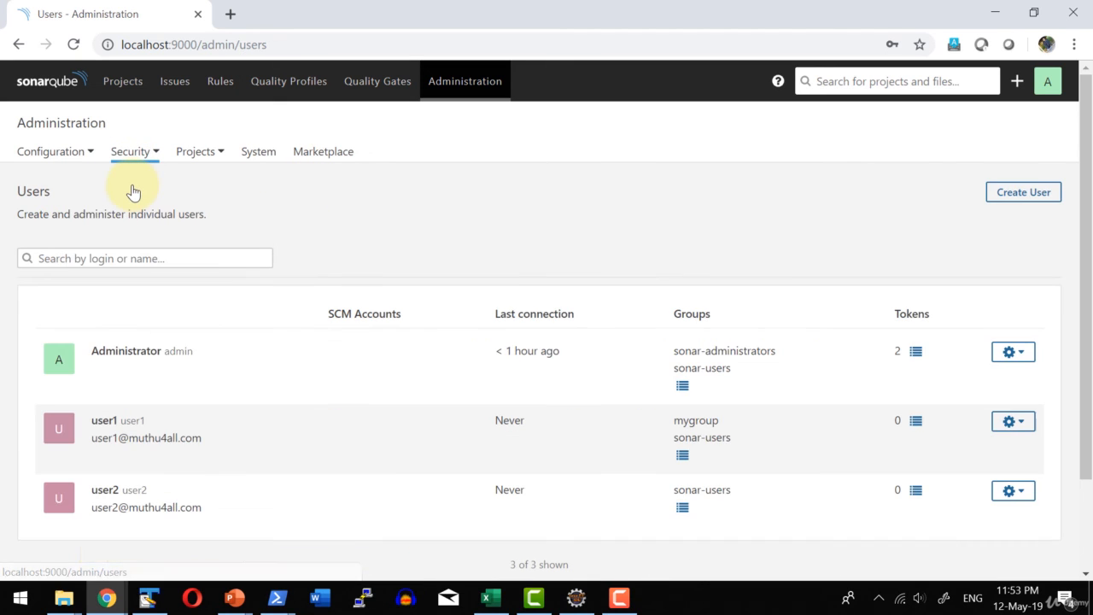
scroll(176, 341, "down", 2)
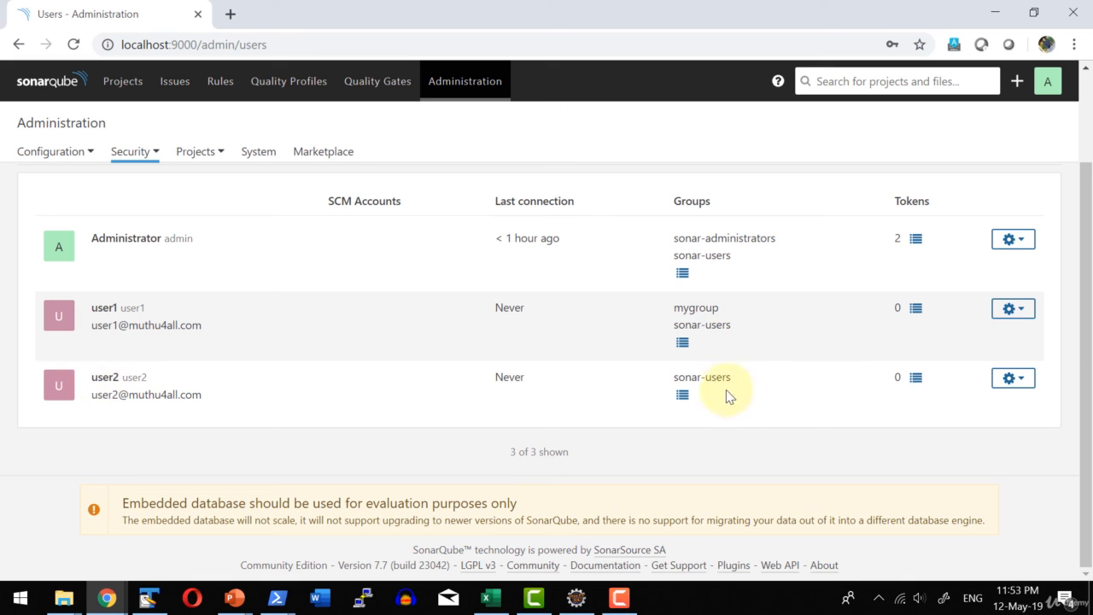
left_click(916, 382)
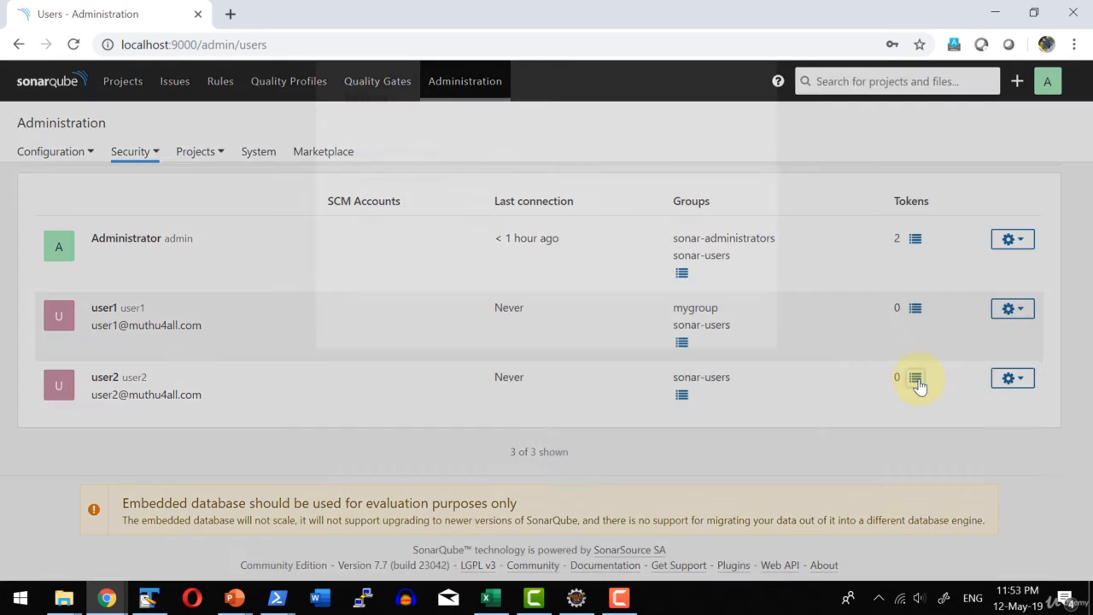
left_click(440, 258)
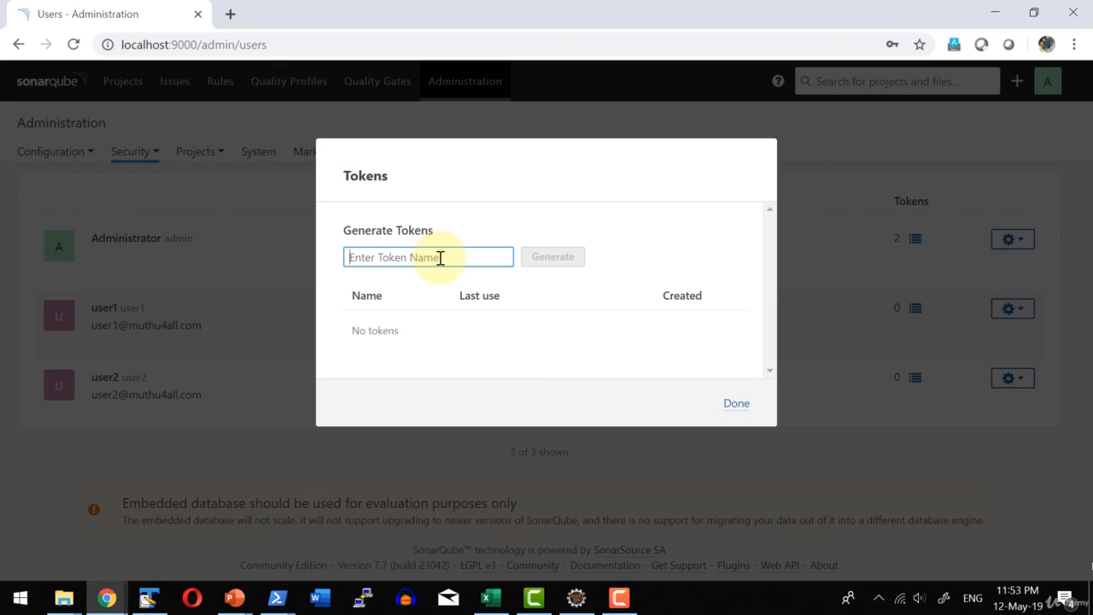
type("jenkinsintegration")
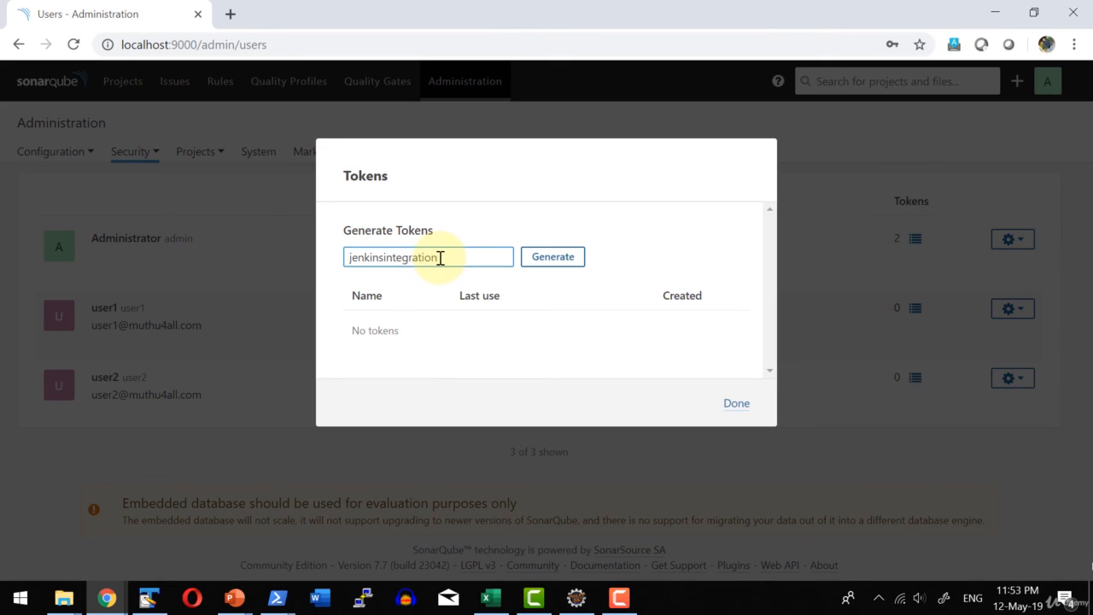
left_click(549, 259)
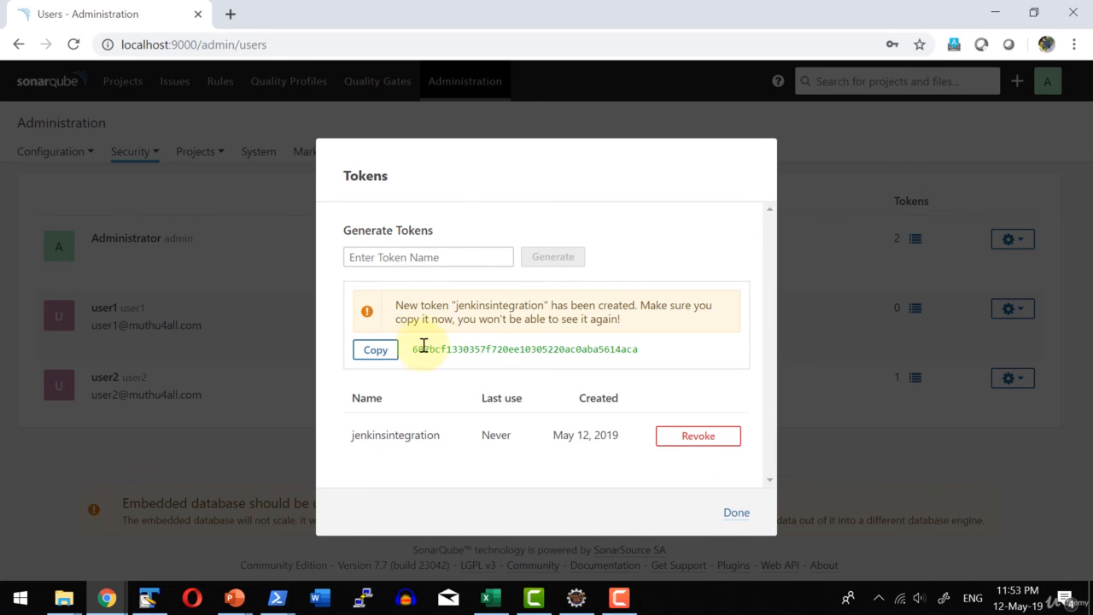
left_click_drag(415, 348, 642, 348)
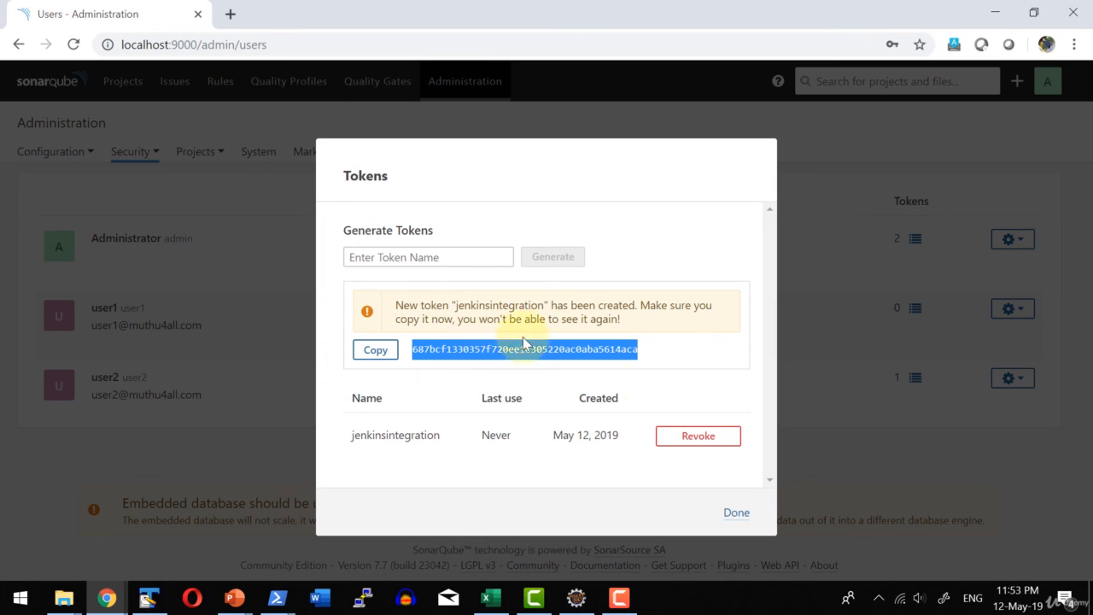
left_click(734, 510)
On the Groups page, create a group with group2 as its name and description.
left_click(134, 151)
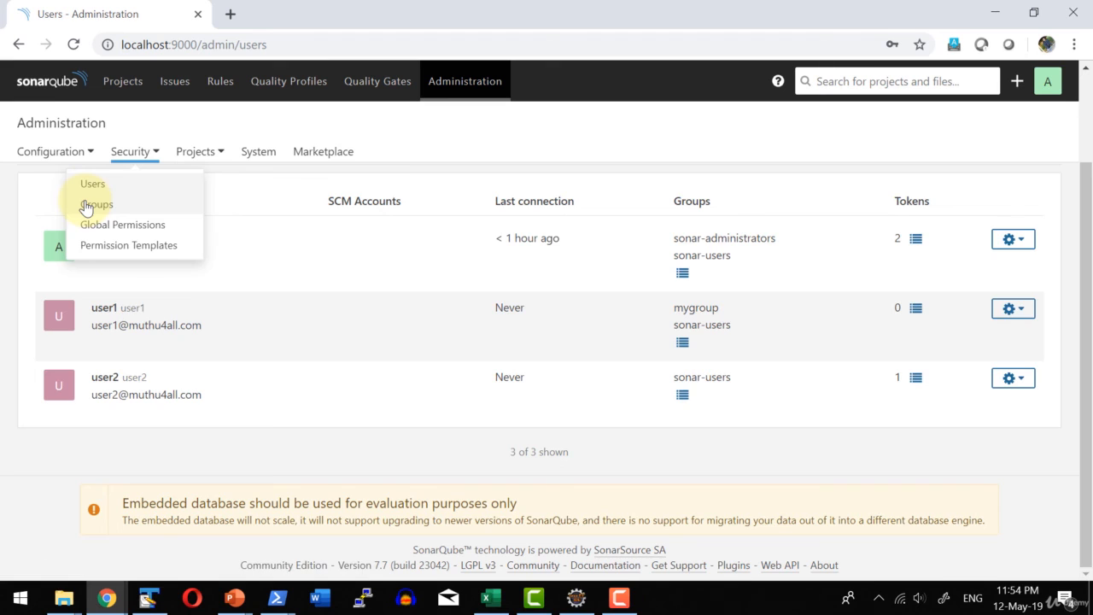
left_click(89, 205)
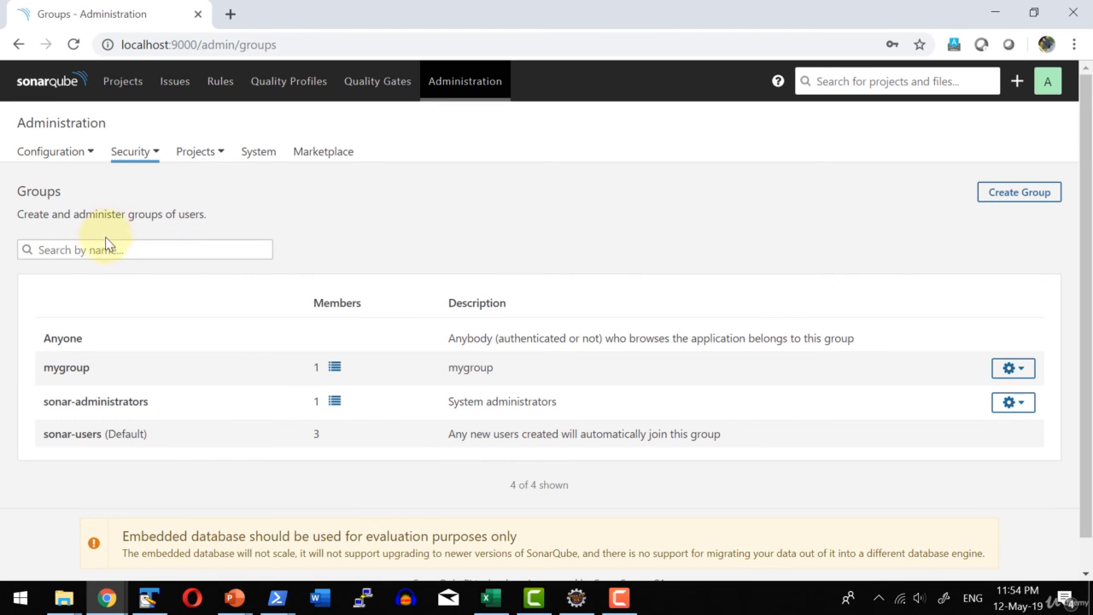
left_click(1006, 192)
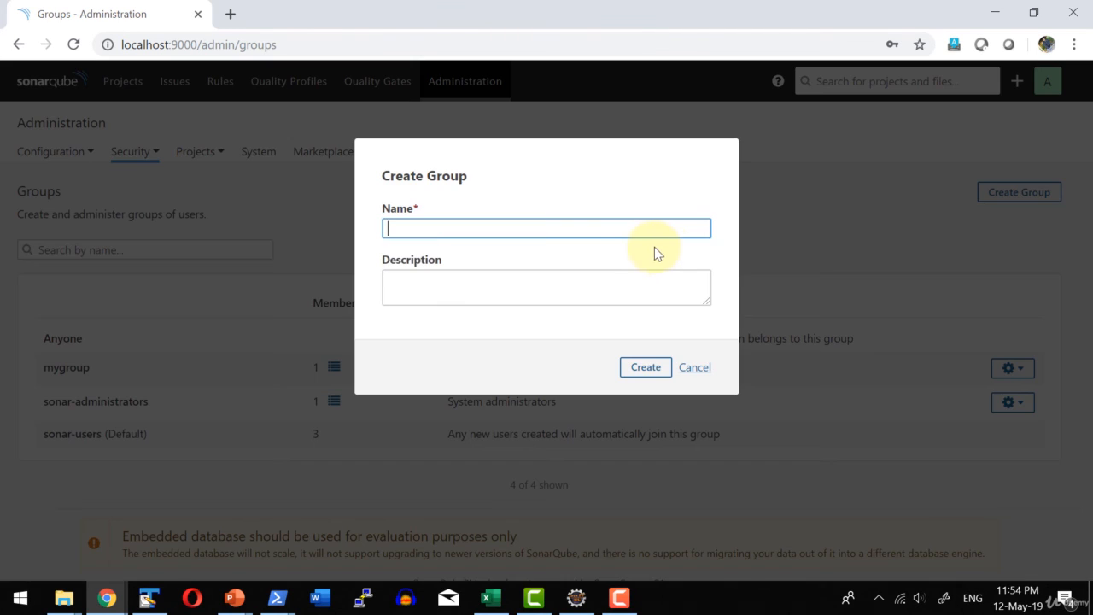
type("group2")
key("Tab")
type("group2")
left_click(646, 368)
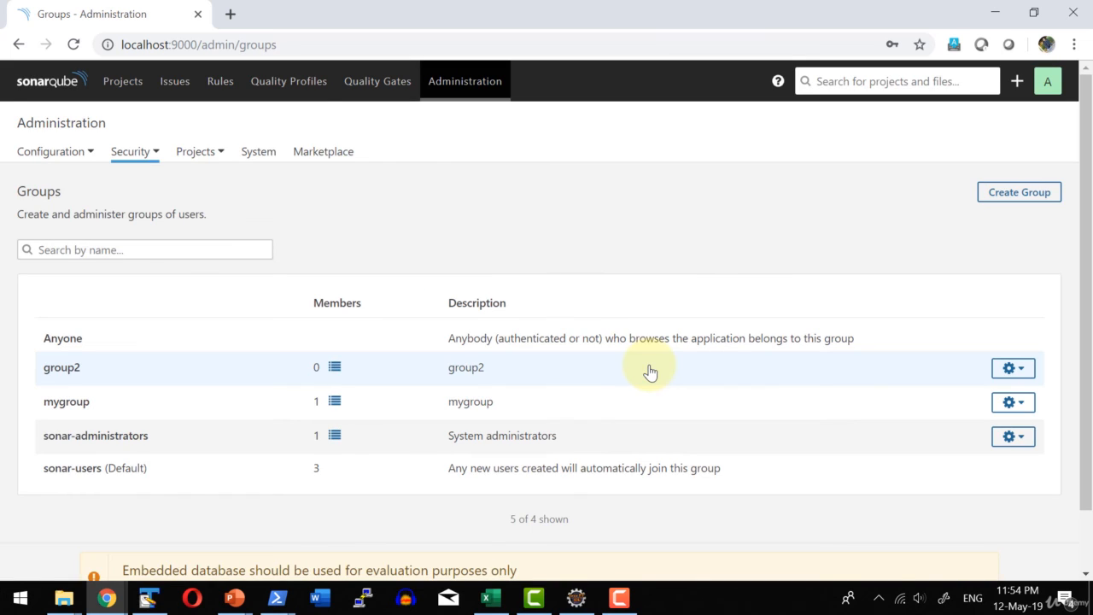
Add user2 as a member of group2 and close the member list.
left_click(335, 369)
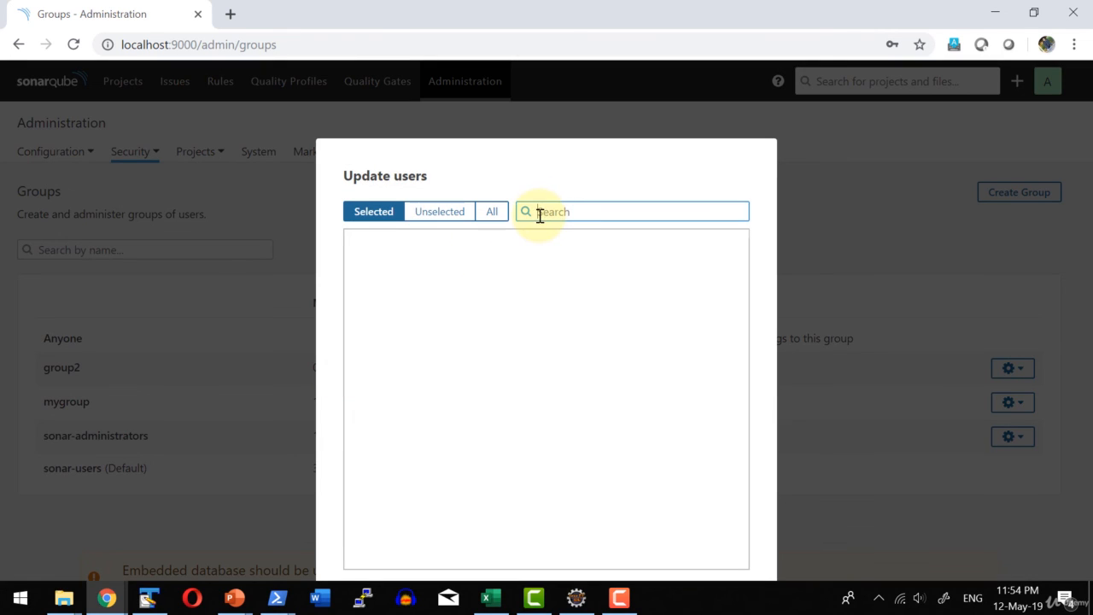
type("user2")
left_click(363, 252)
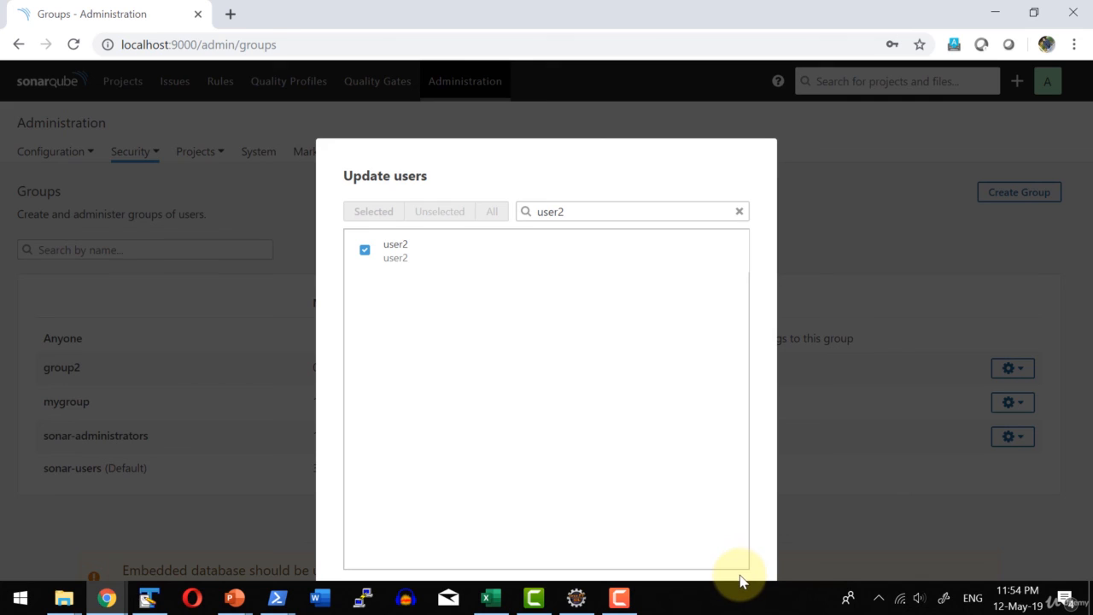
key("Escape")
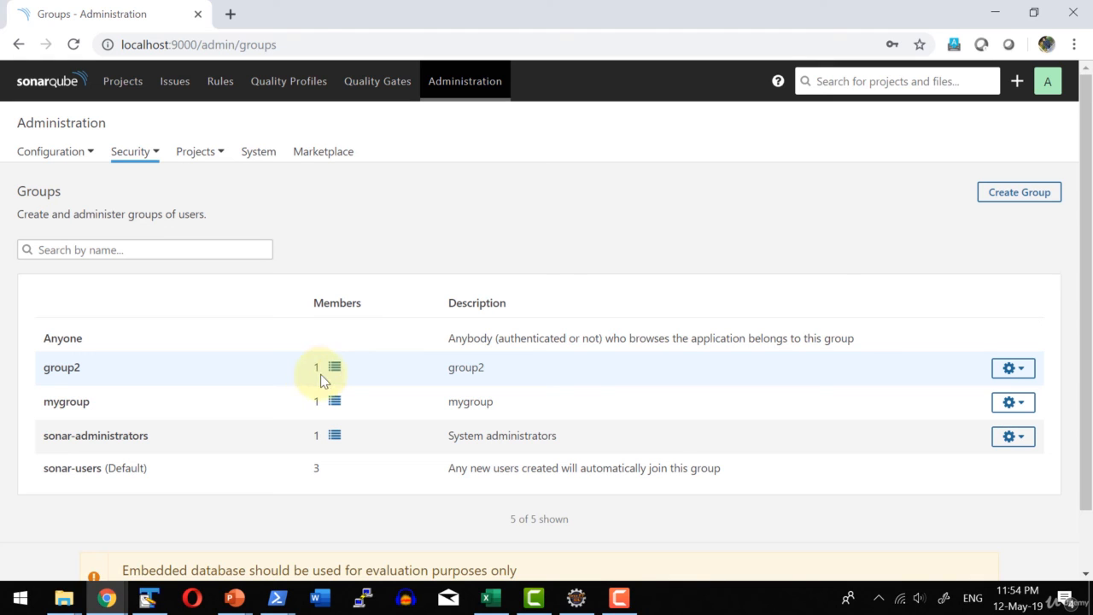
Open the Global Permissions page and examine the permissions for all entries, for users only and for groups only.
left_click(139, 162)
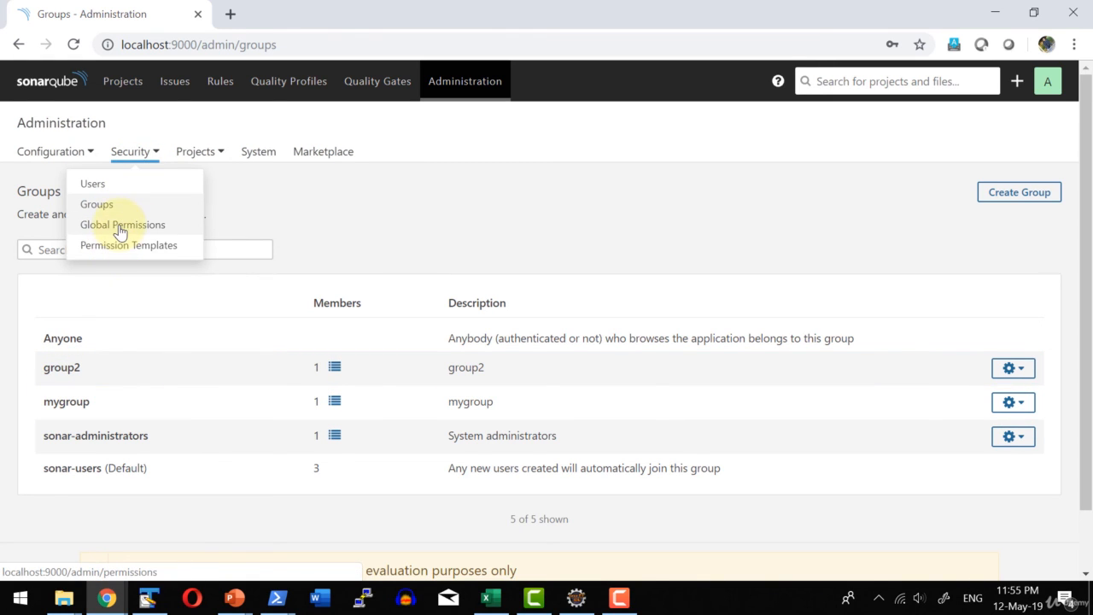
left_click(120, 225)
scroll(205, 358, "down", 3)
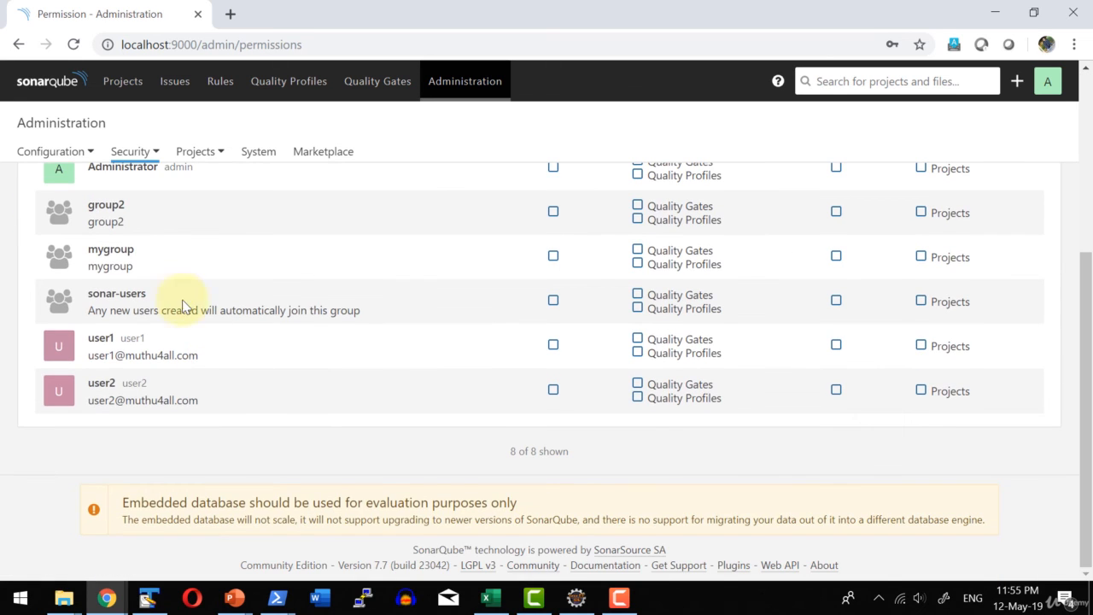
scroll(175, 304, "up", 1)
scroll(168, 296, "up", 1)
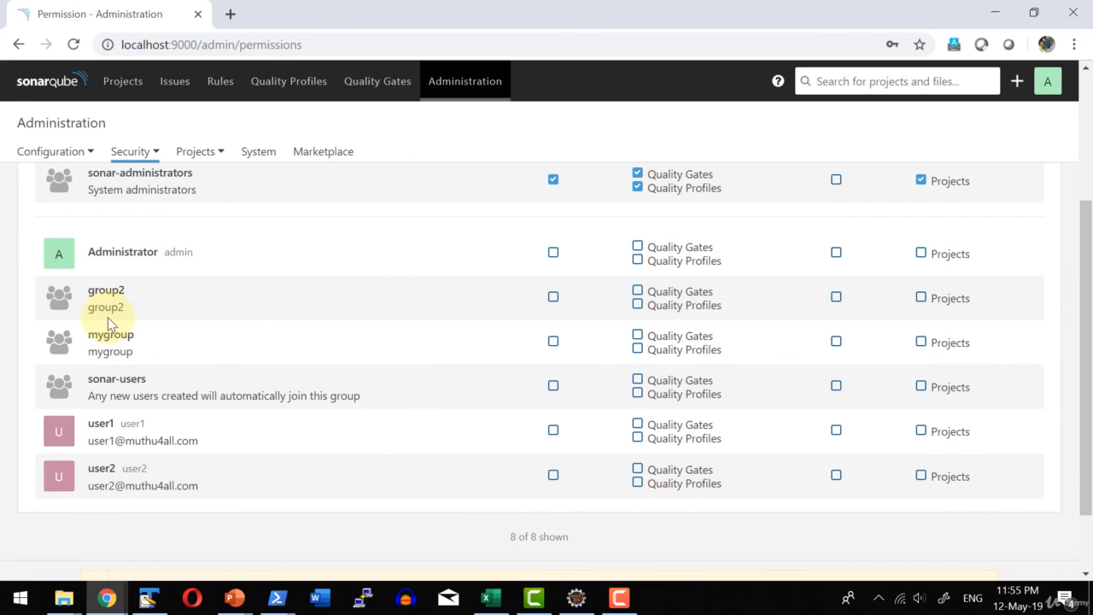
scroll(111, 297, "up", 5)
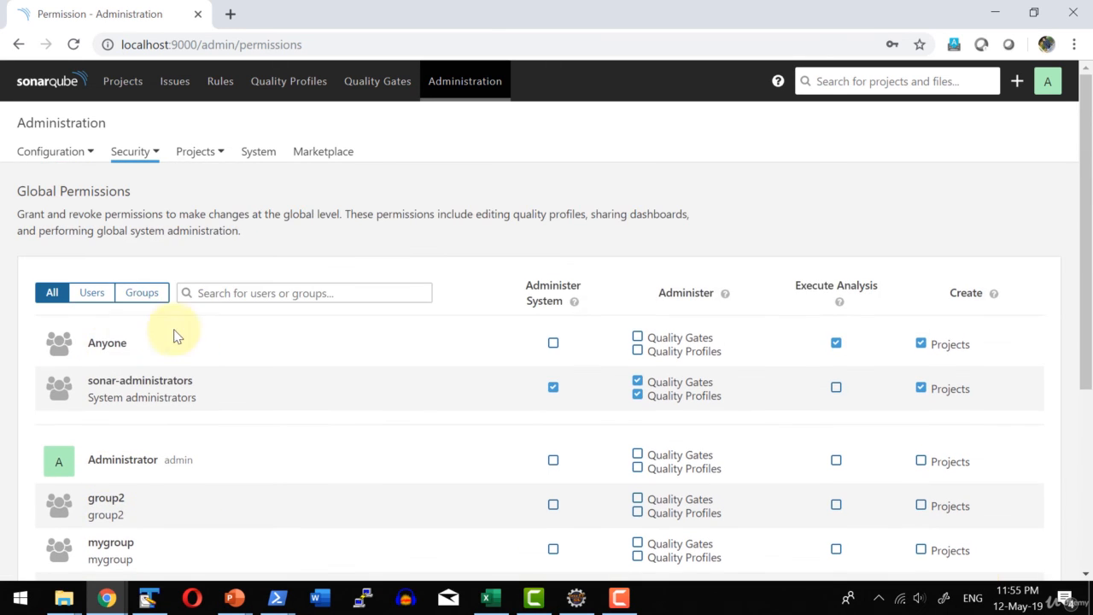
left_click(92, 294)
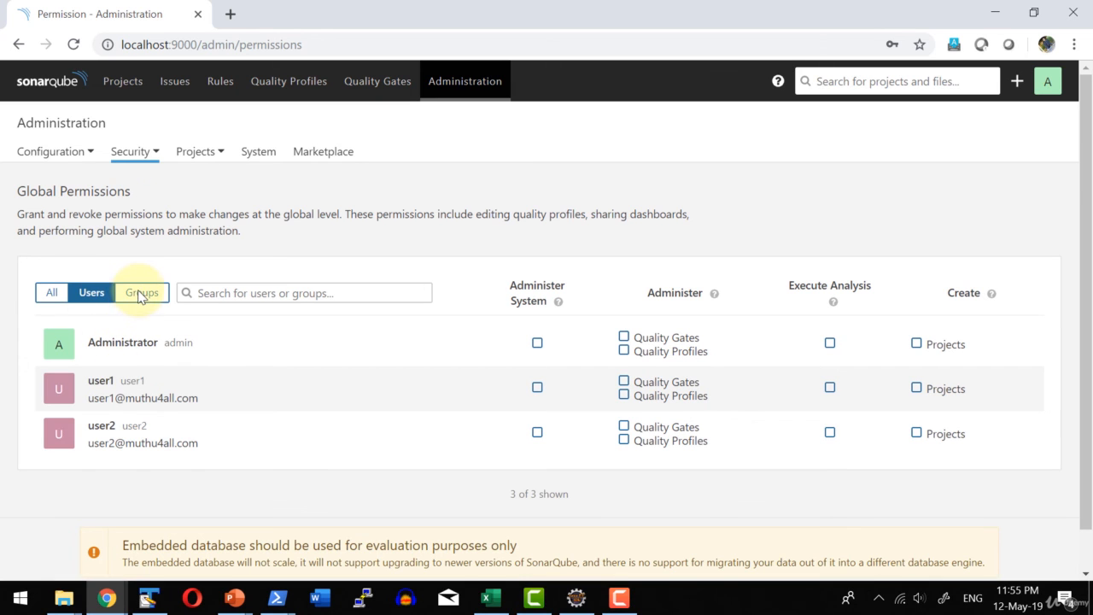
left_click(141, 295)
scroll(141, 294, "down", 3)
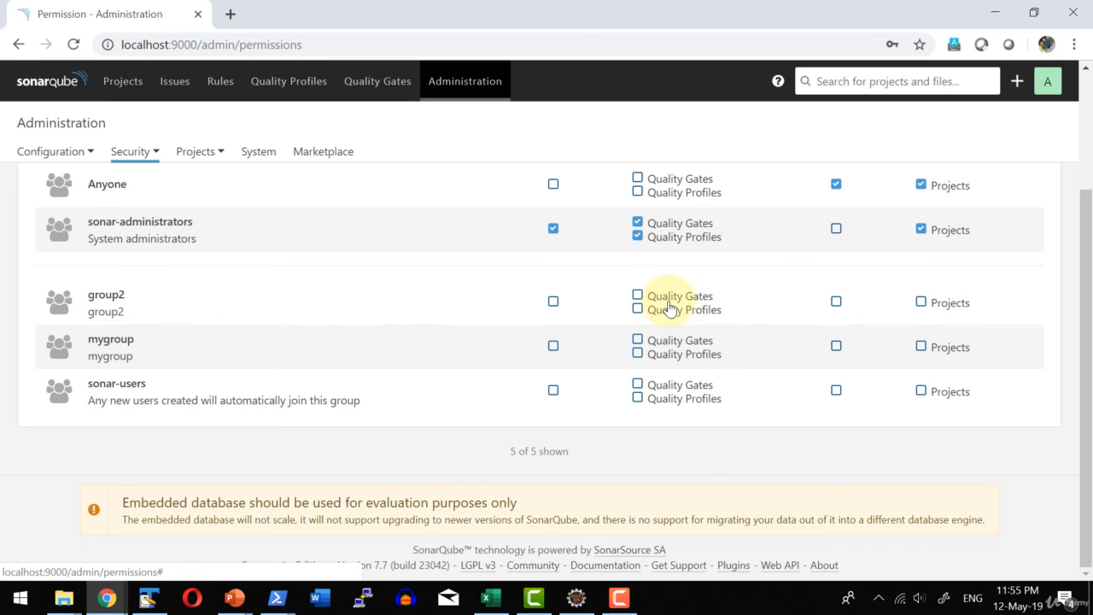
scroll(670, 309, "up", 3)
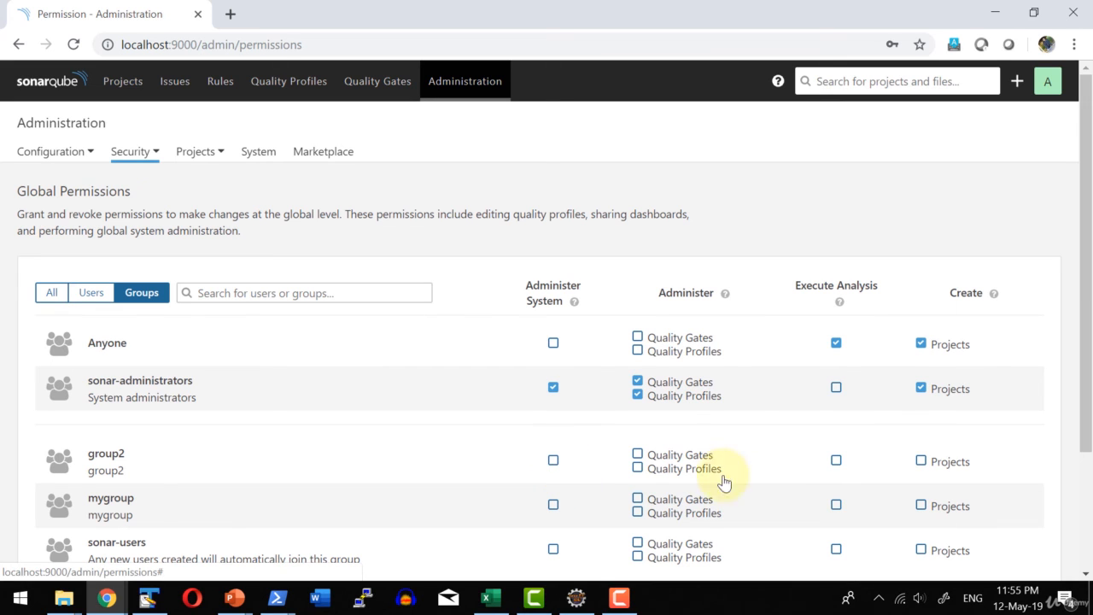
scroll(738, 436, "down", 1)
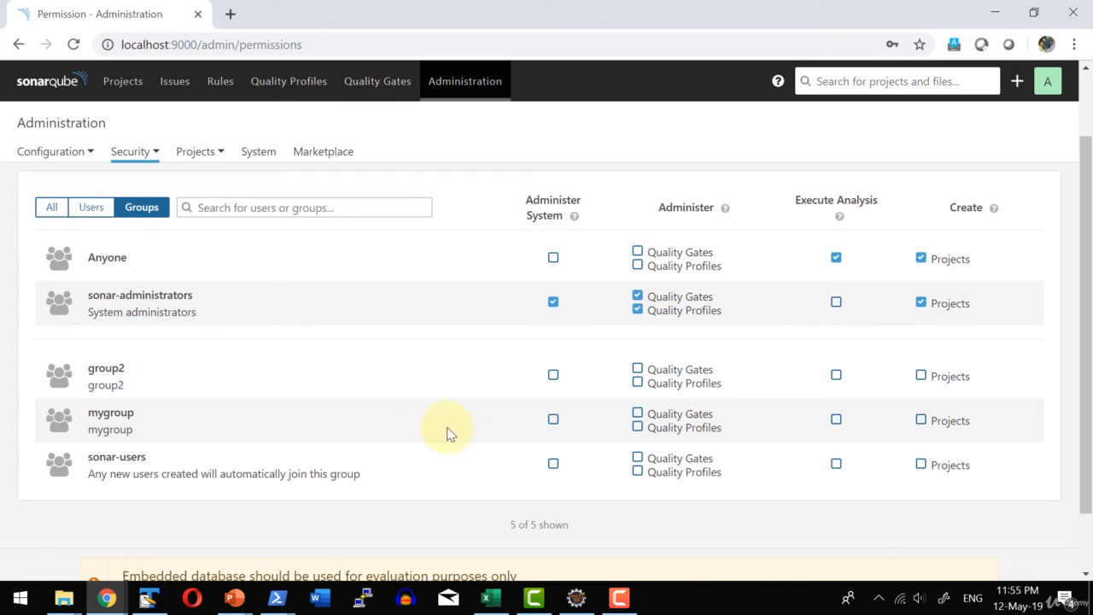
Create a permission template with UI Users as name and description and no project key pattern, and open it.
left_click(135, 157)
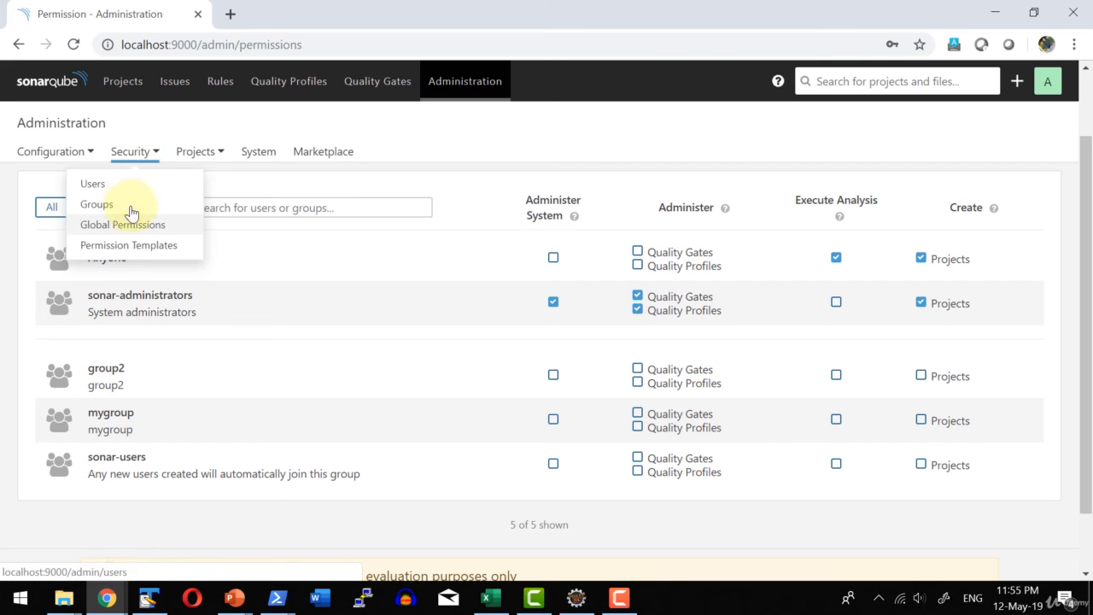
left_click(124, 247)
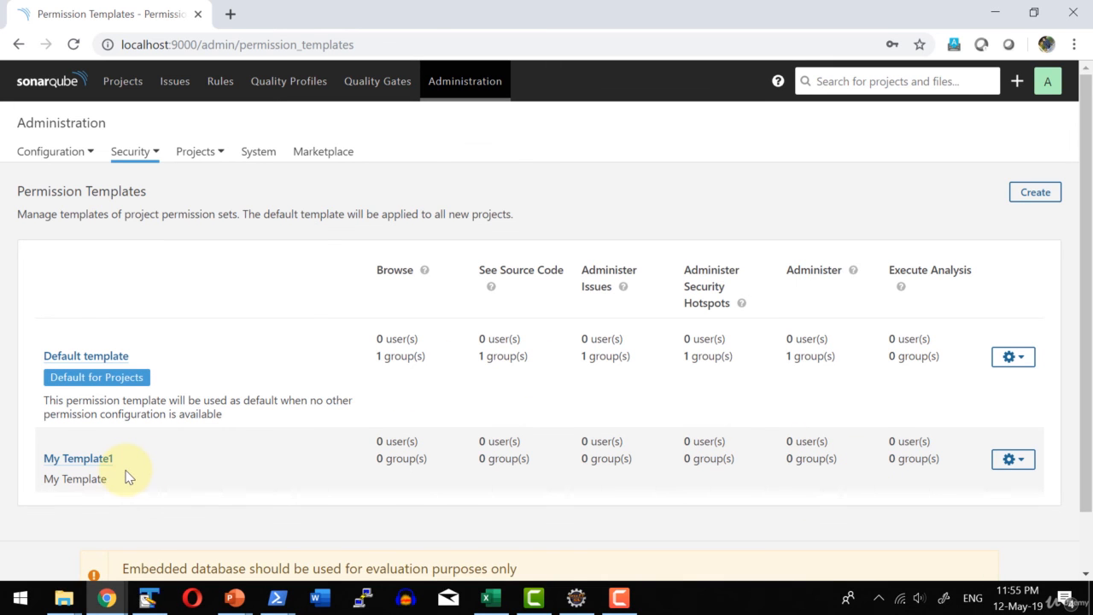
scroll(330, 443, "down", 2)
scroll(1028, 194, "up", 2)
left_click(1029, 193)
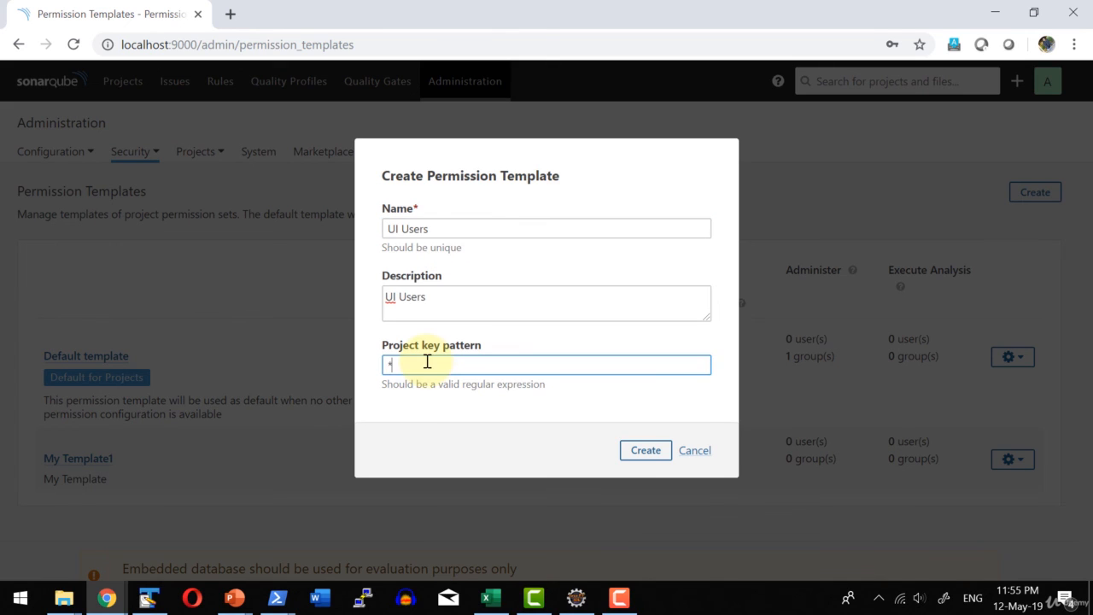
key("BackSpace")
left_click(646, 449)
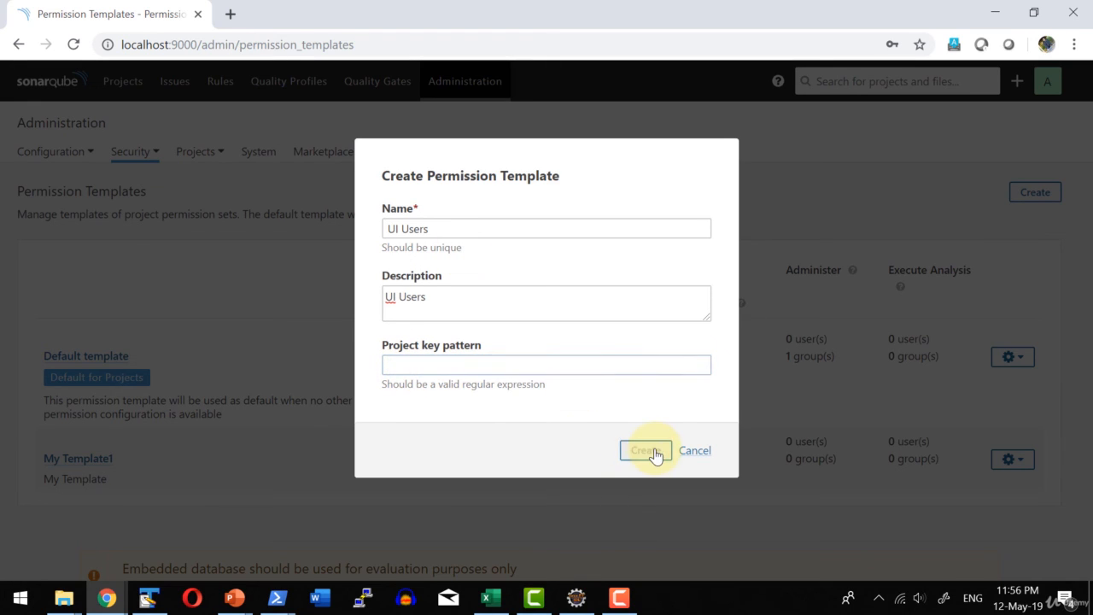
scroll(190, 319, "down", 1)
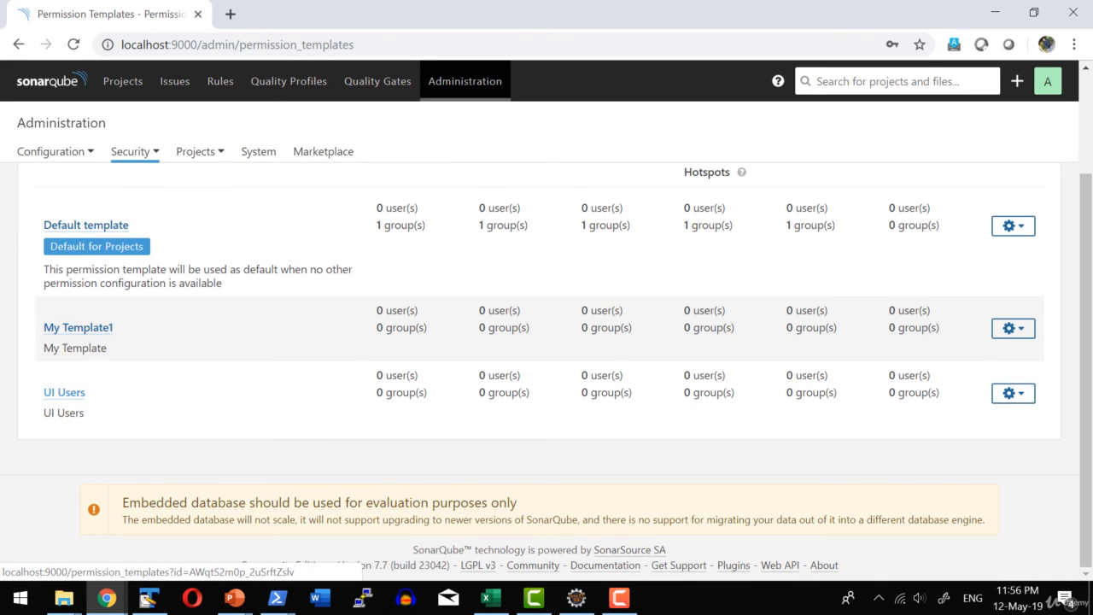
left_click(72, 394)
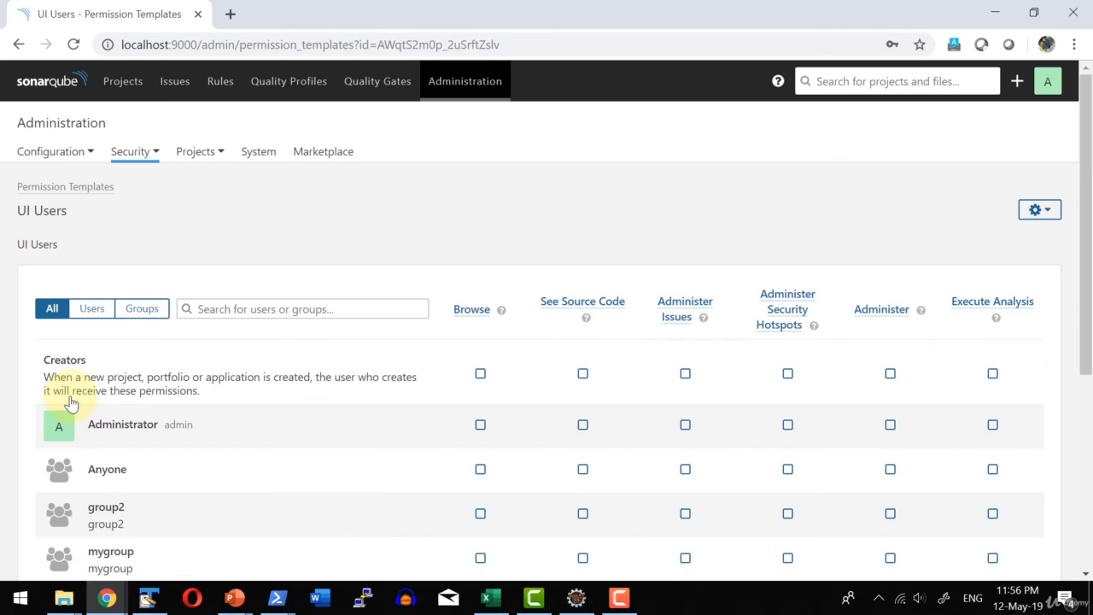
Examine the UI Users template's permissions, check the list of permission templates, and return to the UI Users template.
scroll(385, 409, "down", 3)
scroll(384, 408, "up", 3)
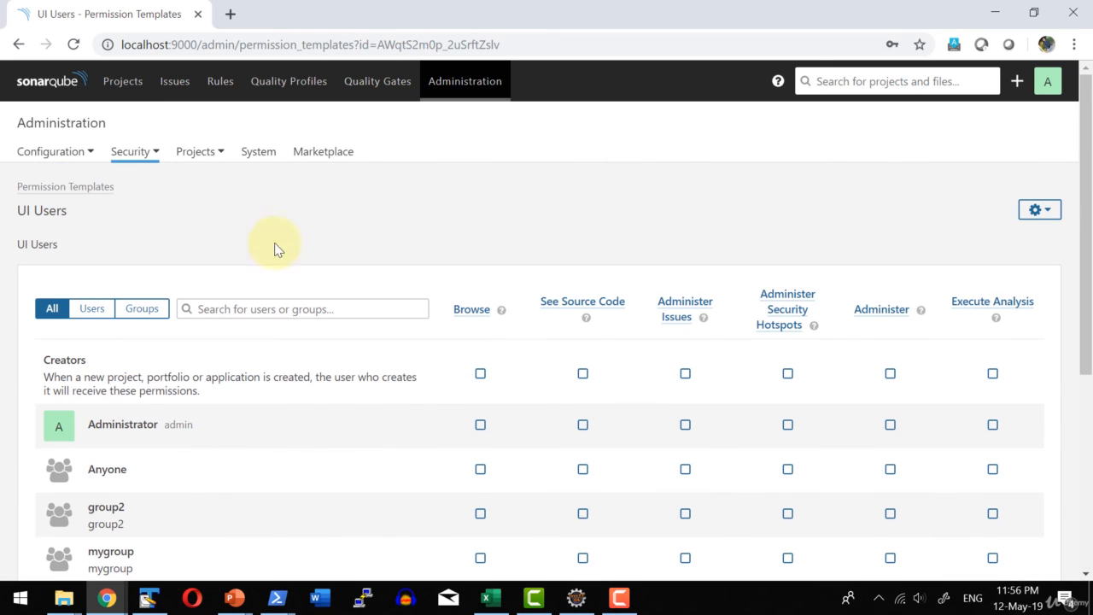
left_click(66, 189)
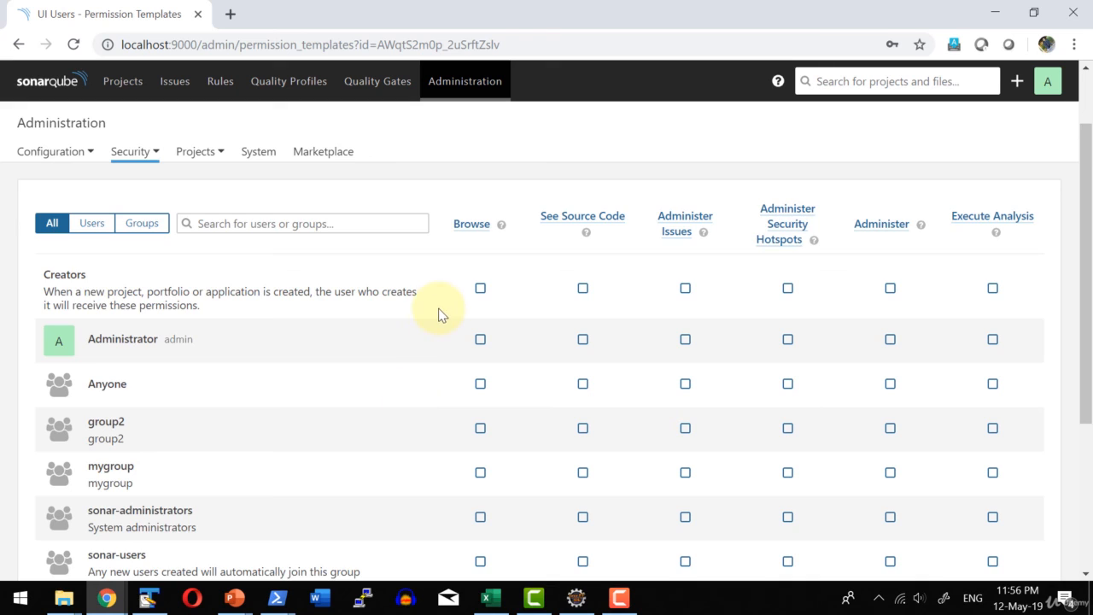
scroll(439, 312, "down", 2)
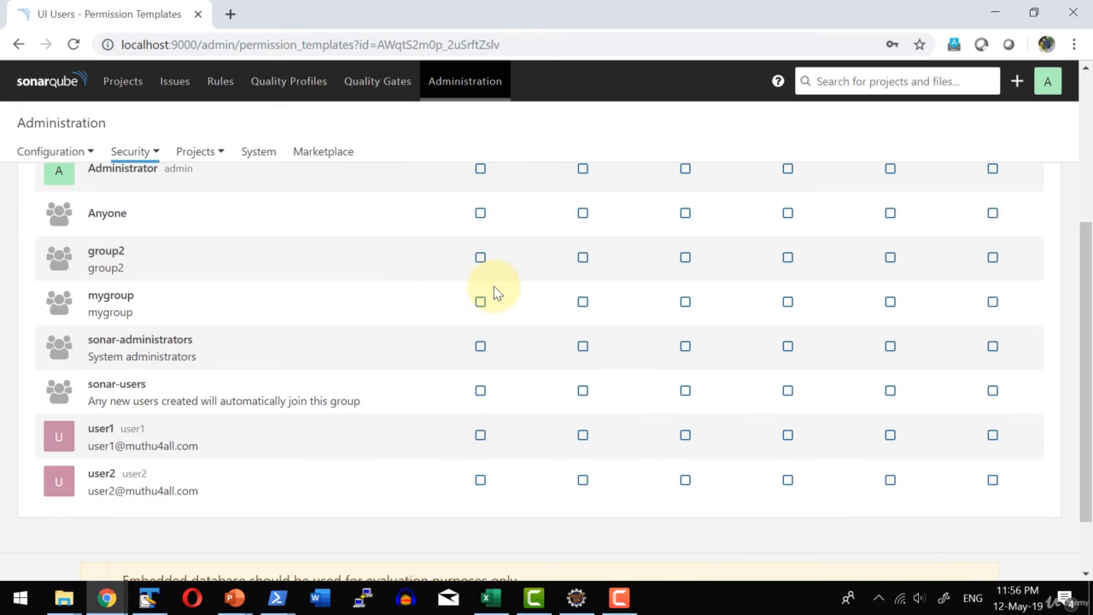
scroll(494, 286, "up", 2)
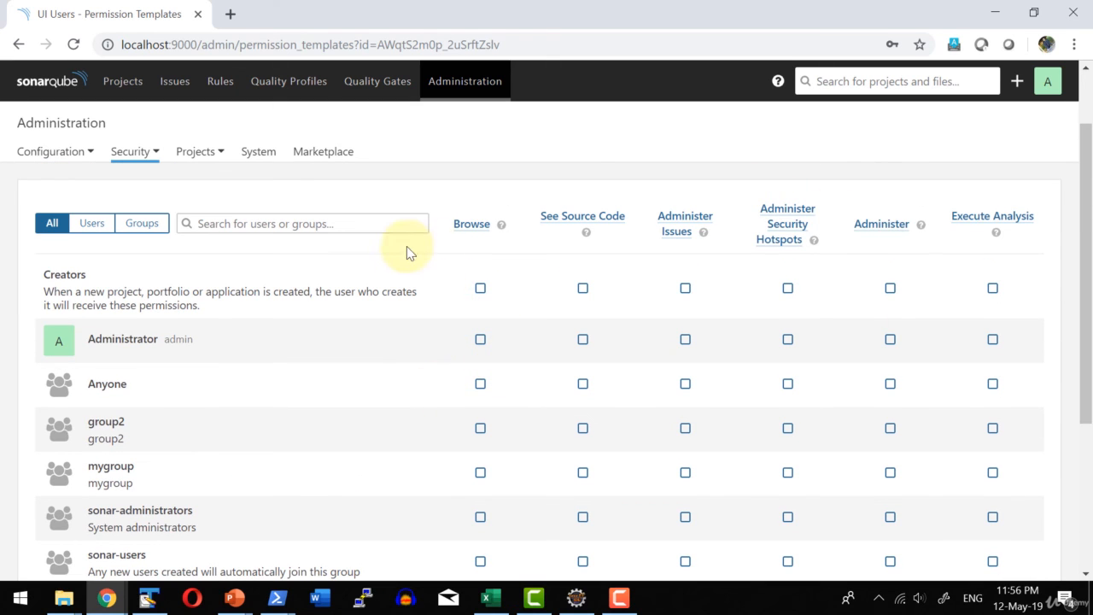
Open the Global Permissions page and review the permissions of its users and groups.
left_click(139, 151)
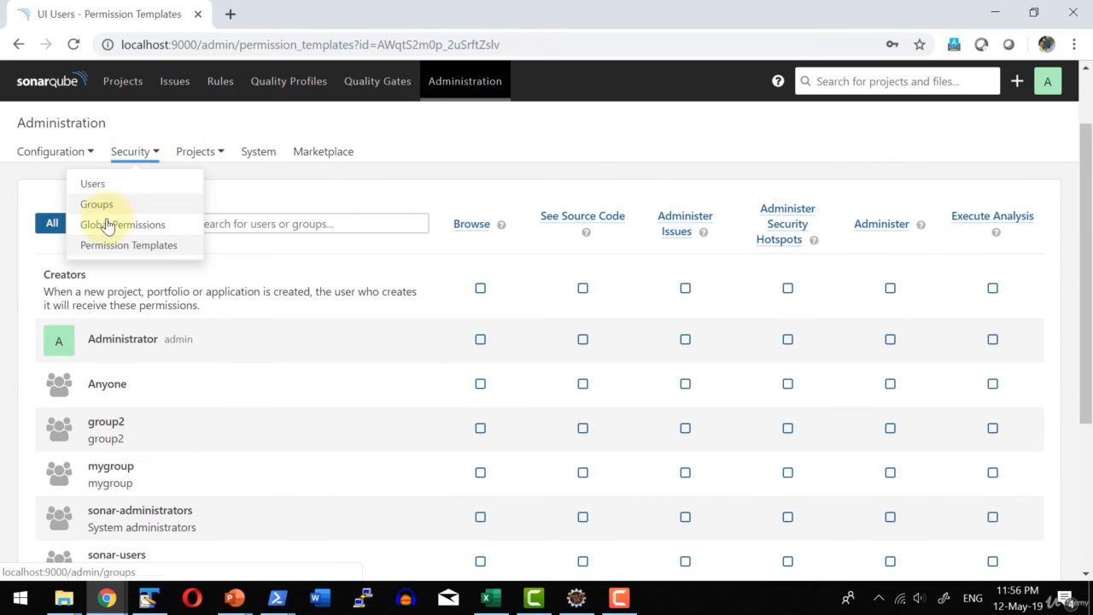
left_click(108, 222)
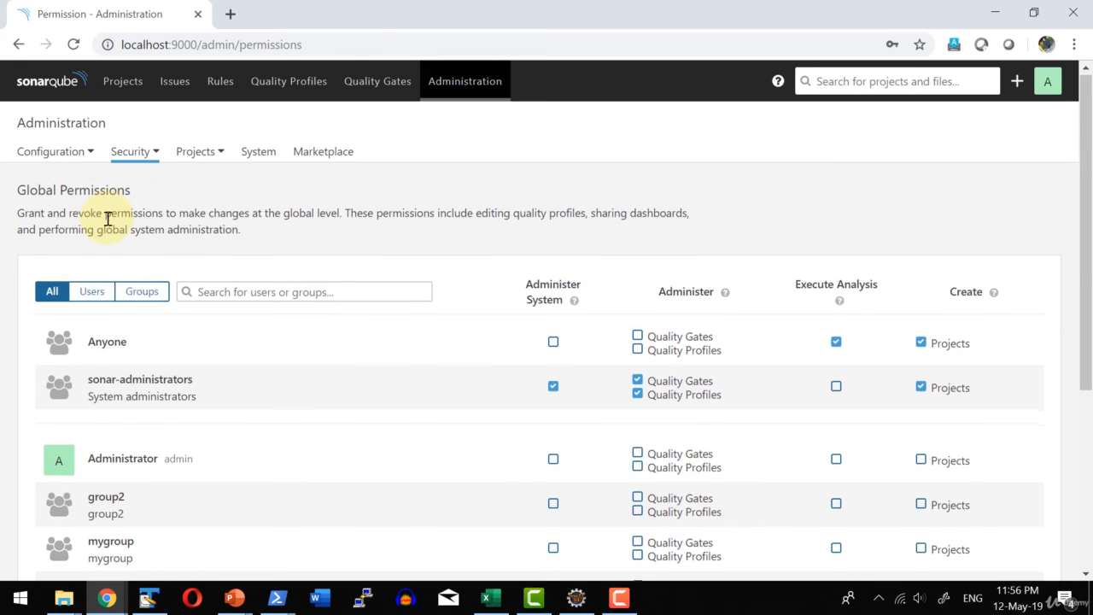
scroll(697, 329, "down", 1)
scroll(692, 323, "down", 3)
scroll(692, 323, "up", 4)
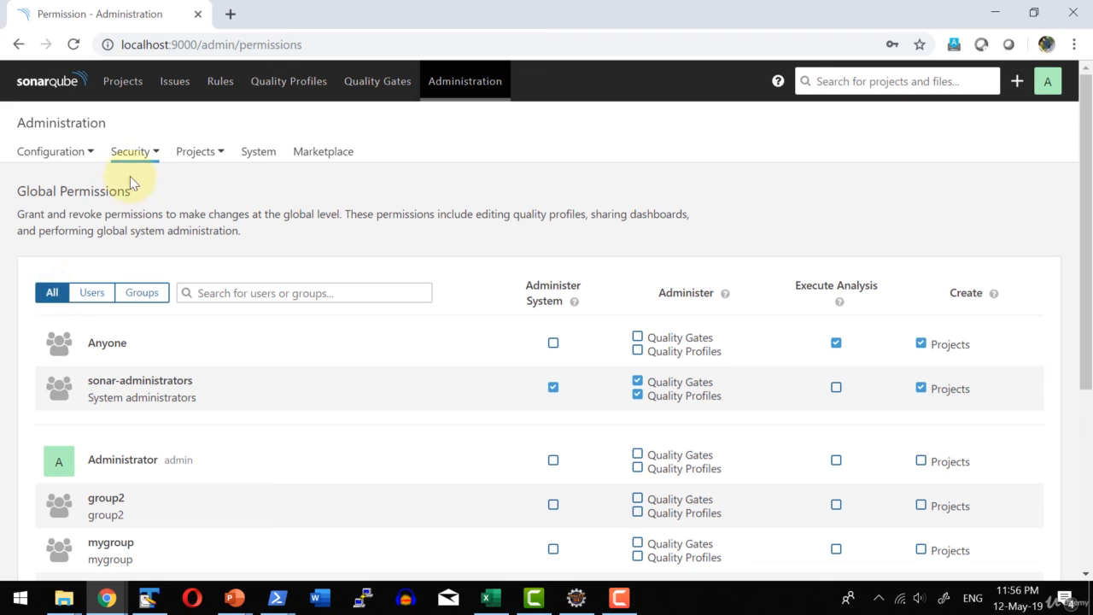
left_click(132, 165)
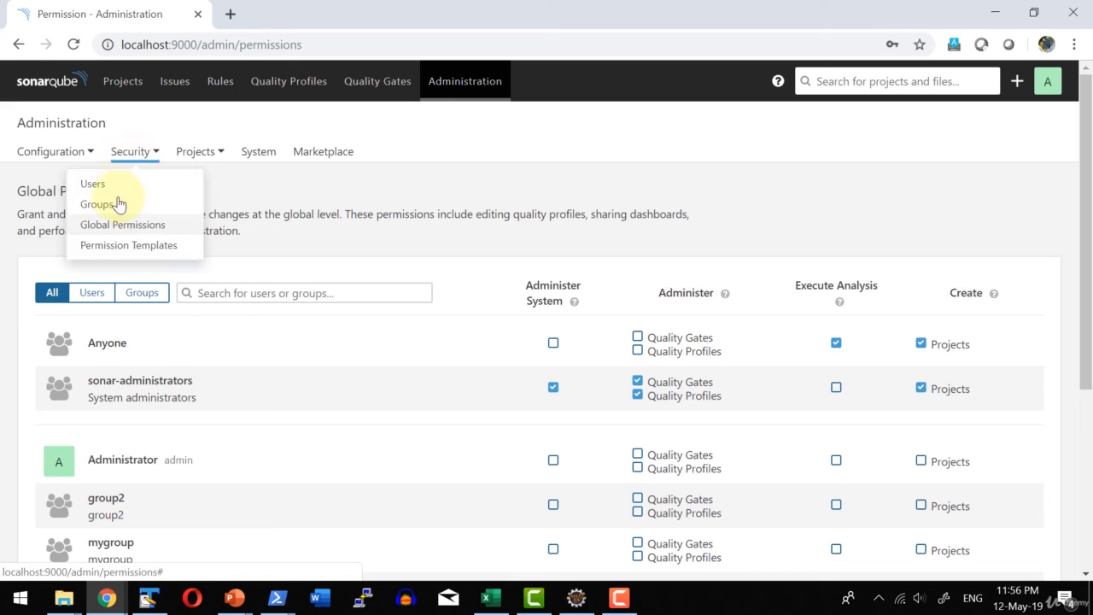
left_click(34, 188)
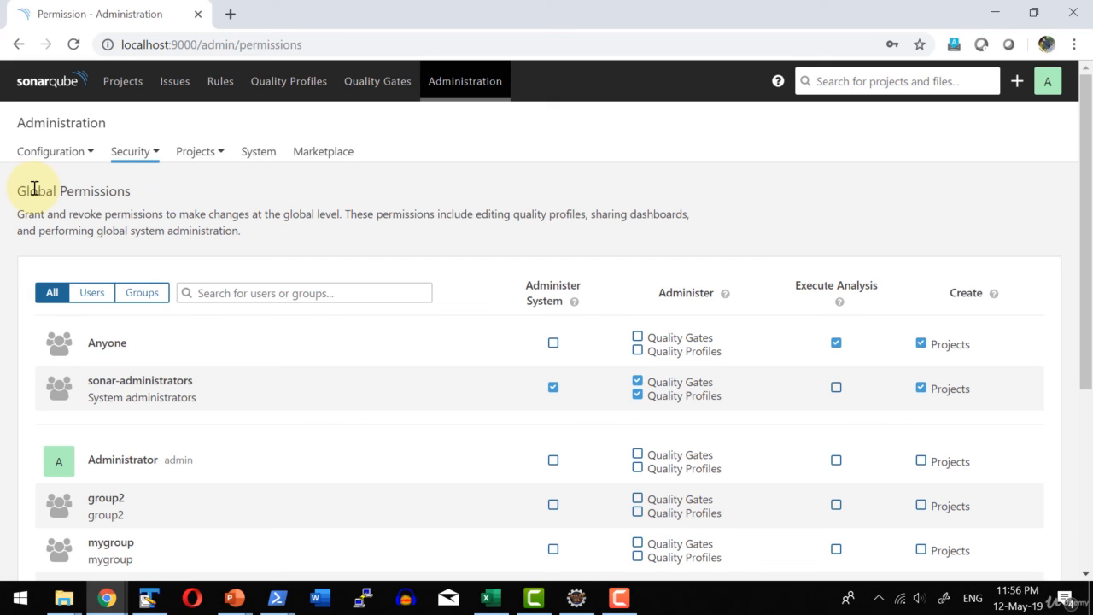
Open the administrator's own account and examine the token and password-change sections of its security settings.
left_click(1017, 86)
left_click(1048, 81)
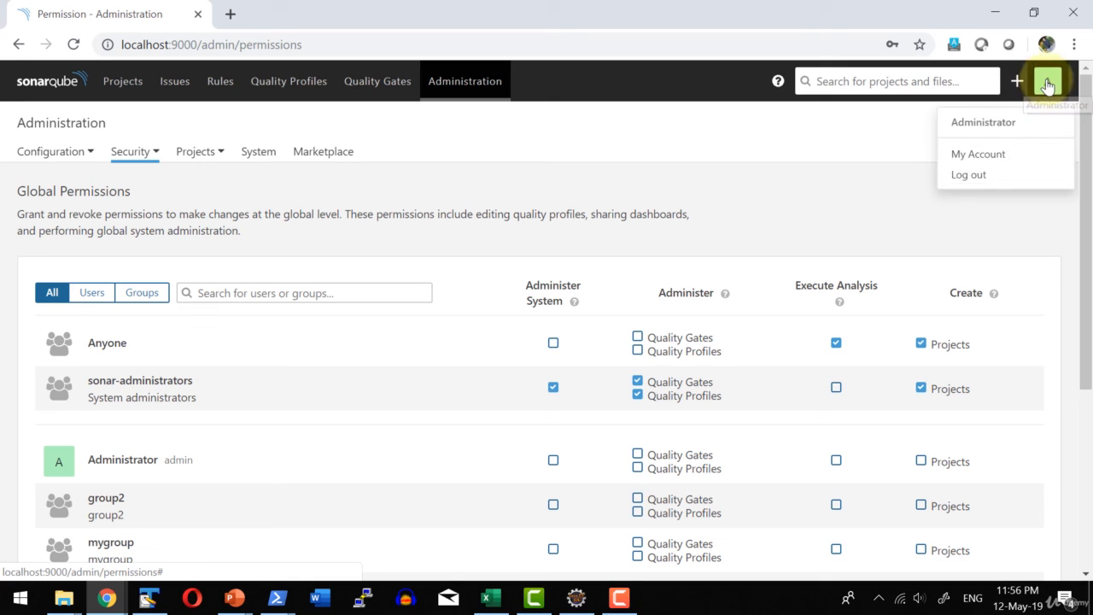
left_click(987, 154)
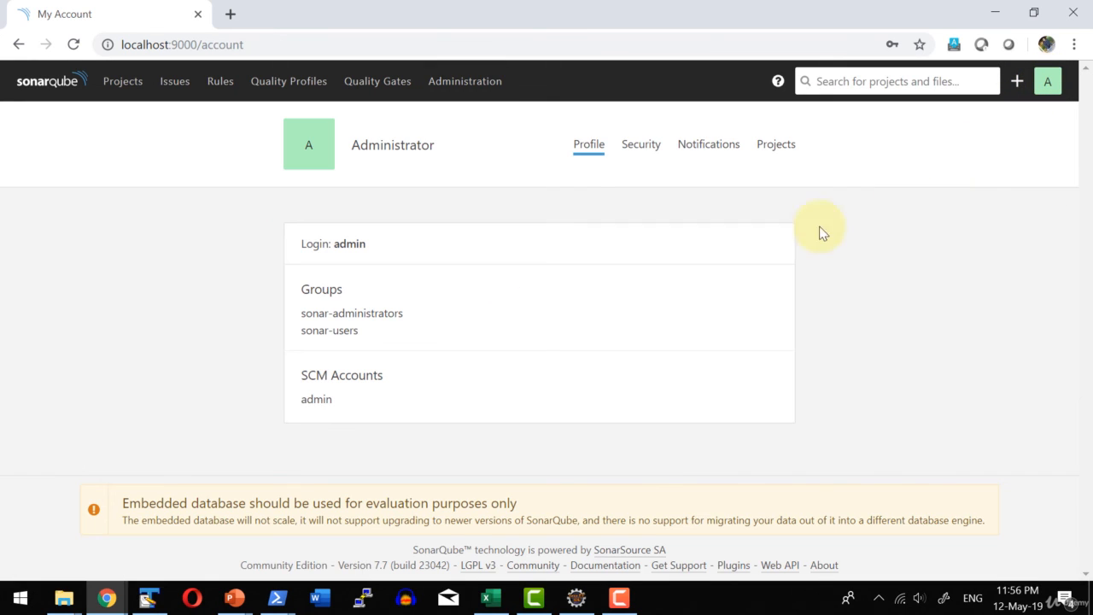
left_click(635, 158)
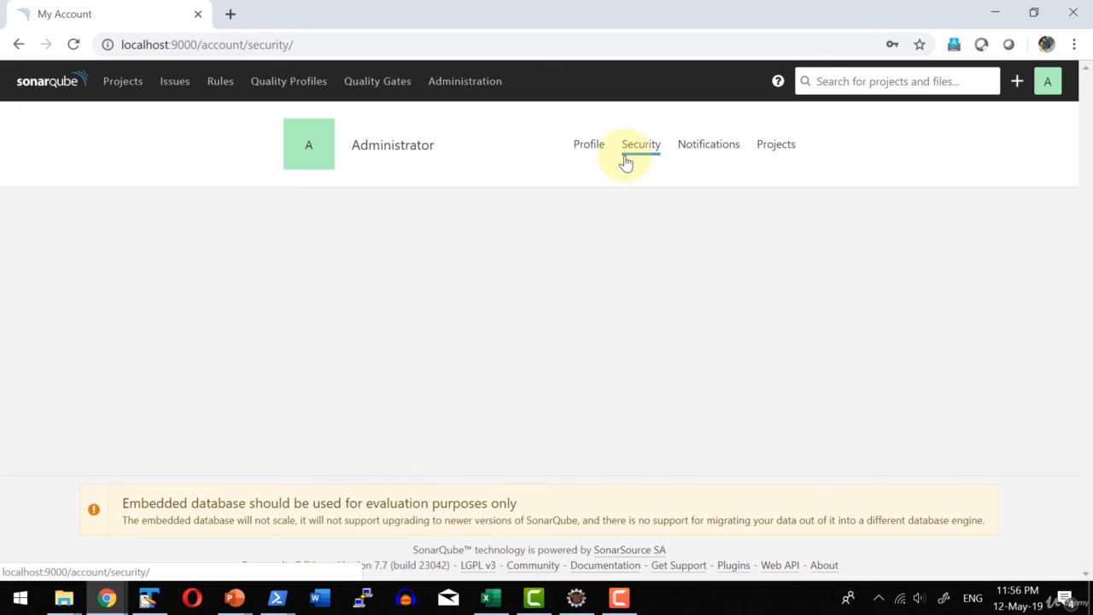
scroll(447, 357, "down", 2)
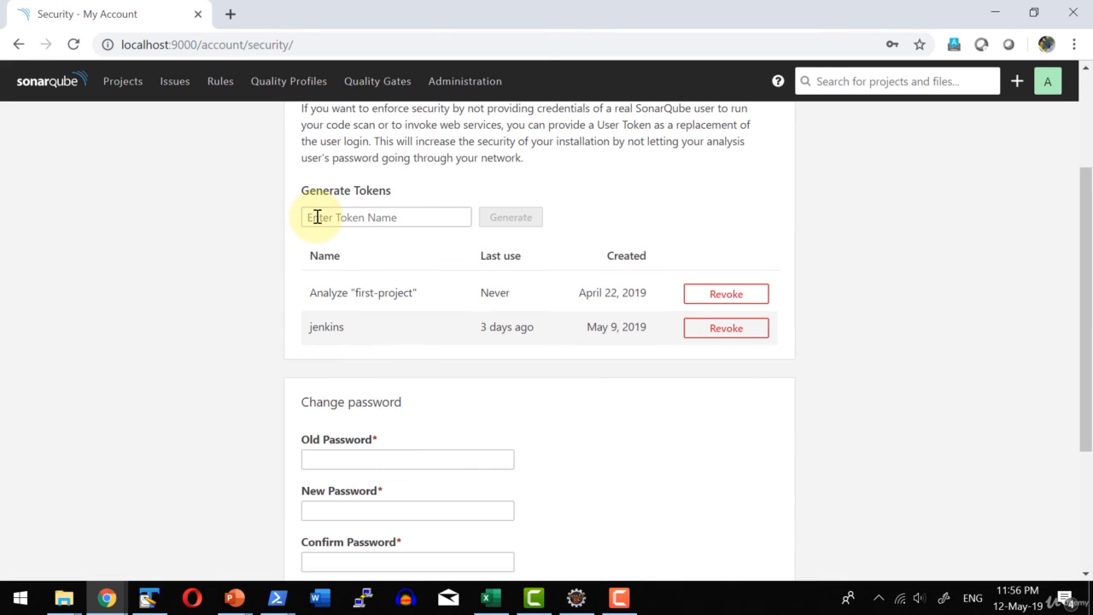
scroll(383, 288, "down", 3)
scroll(609, 355, "up", 3)
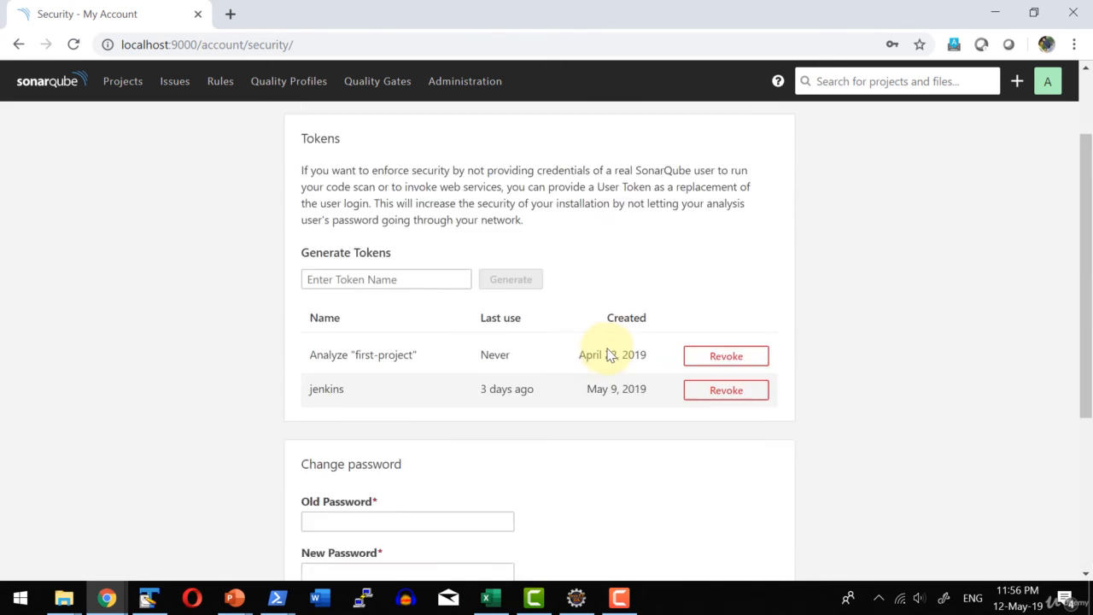
scroll(609, 354, "up", 2)
Review the account's overall and per-project notification options, and open the list of projects it administers.
left_click(708, 144)
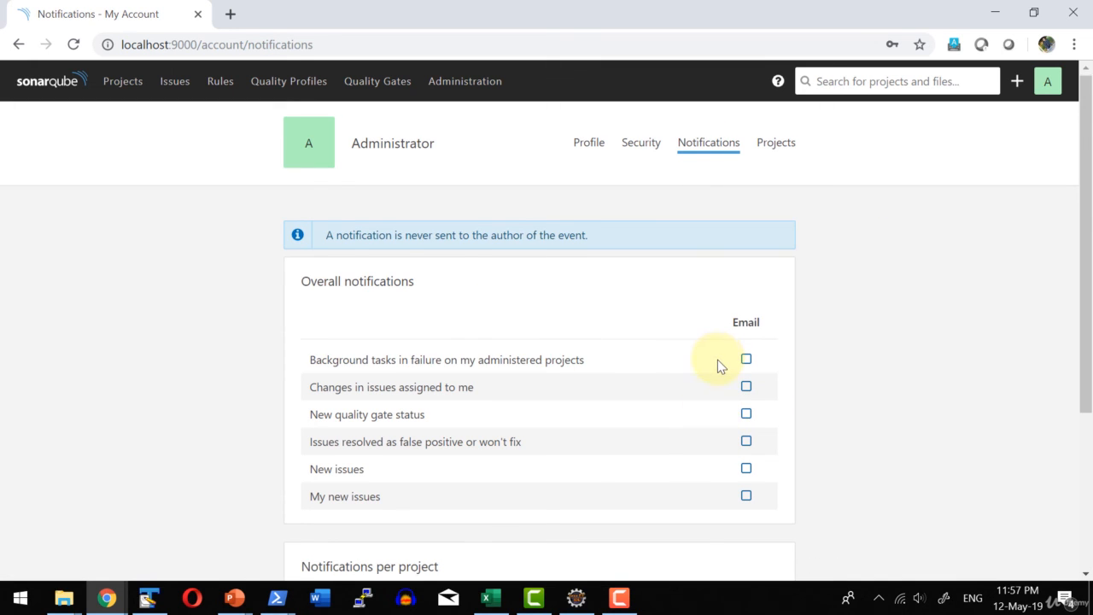
scroll(717, 359, "down", 3)
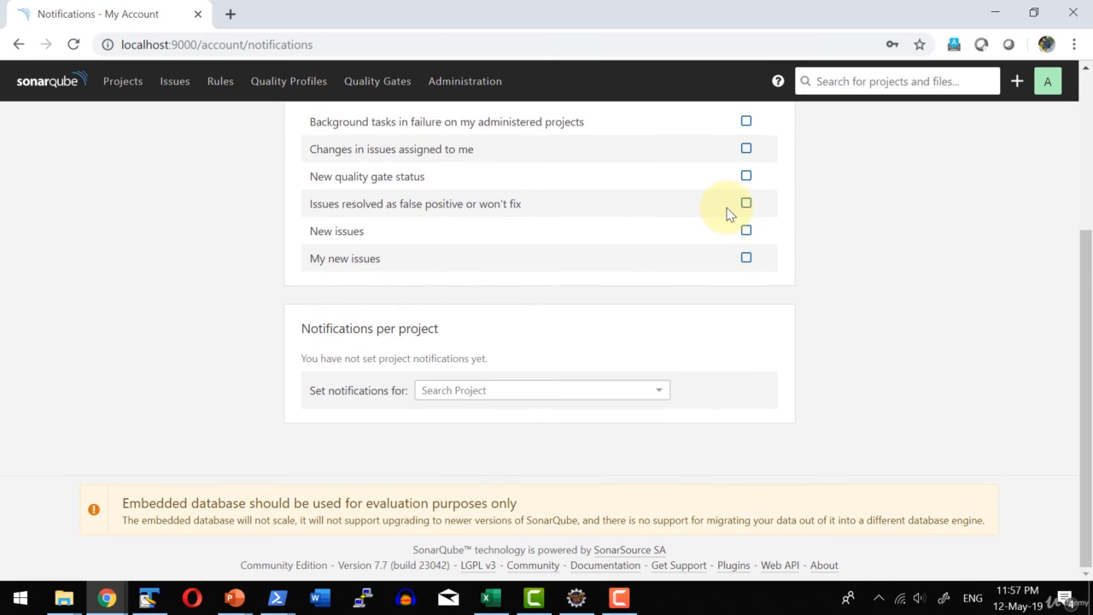
scroll(727, 213, "up", 3)
left_click(773, 145)
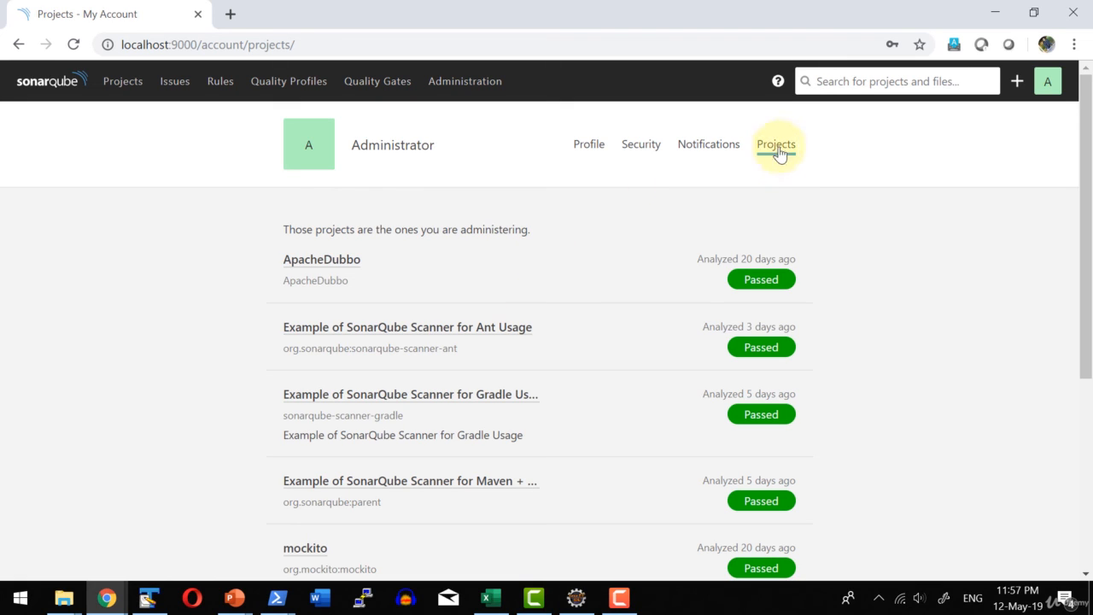